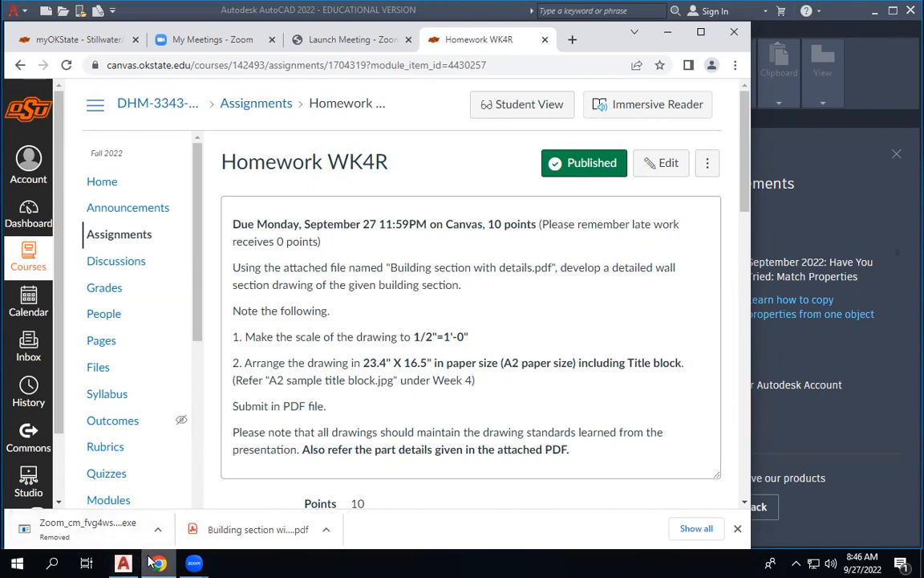
Step: Review the Homework WK4R assignment page in Chrome, from the drawing requirements through the whole grading rubric
{"action": "left_click", "coordinate": [669, 35]}
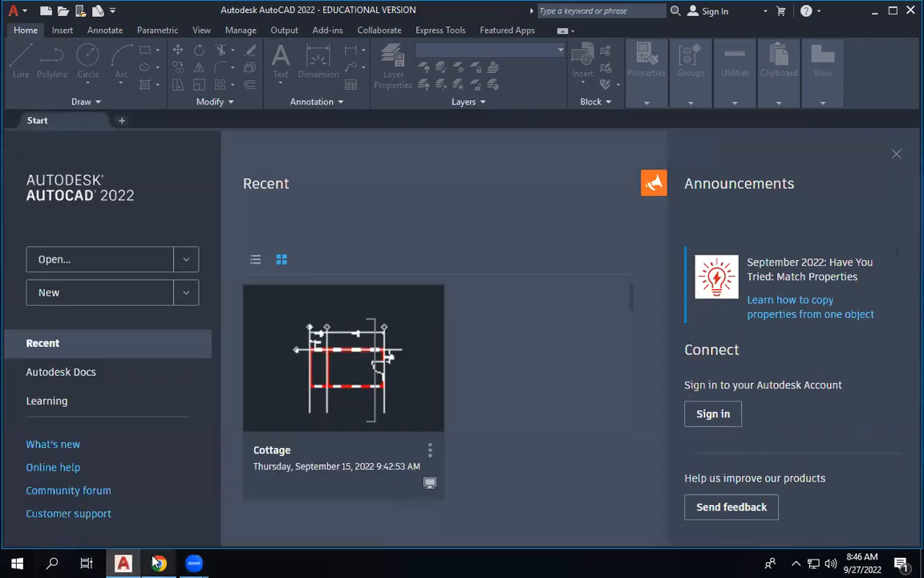
{"action": "left_click", "coordinate": [158, 562]}
{"action": "scroll", "coordinate": [464, 324], "scroll_direction": "down", "scroll_amount": 3}
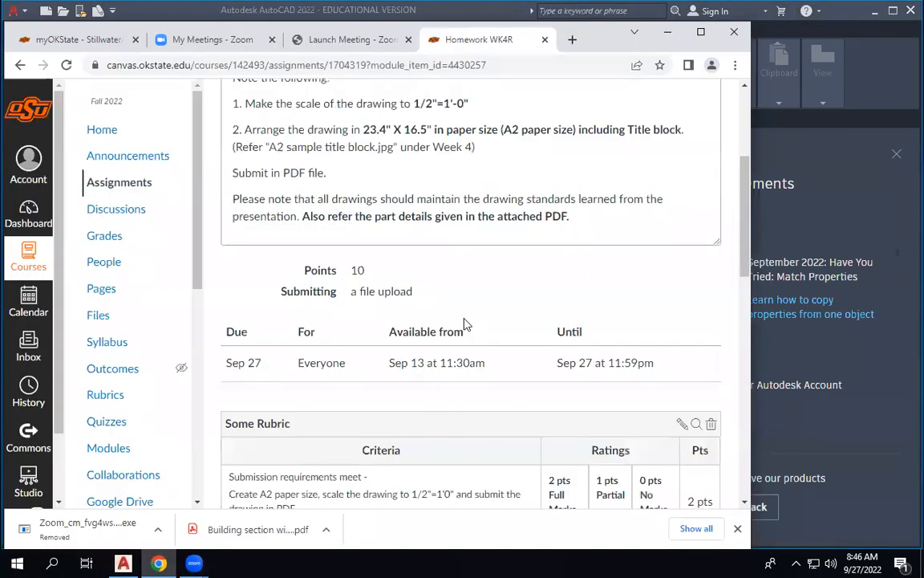
{"action": "scroll", "coordinate": [465, 324], "scroll_direction": "down", "scroll_amount": 4}
{"action": "scroll", "coordinate": [465, 322], "scroll_direction": "up", "scroll_amount": 2}
{"action": "scroll", "coordinate": [465, 322], "scroll_direction": "down", "scroll_amount": 1}
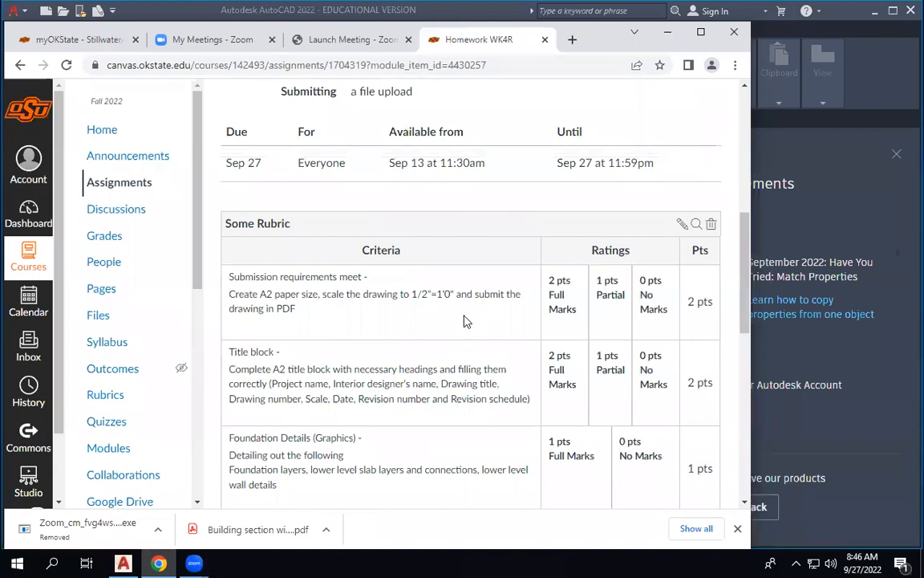
{"action": "scroll", "coordinate": [464, 321], "scroll_direction": "down", "scroll_amount": 4}
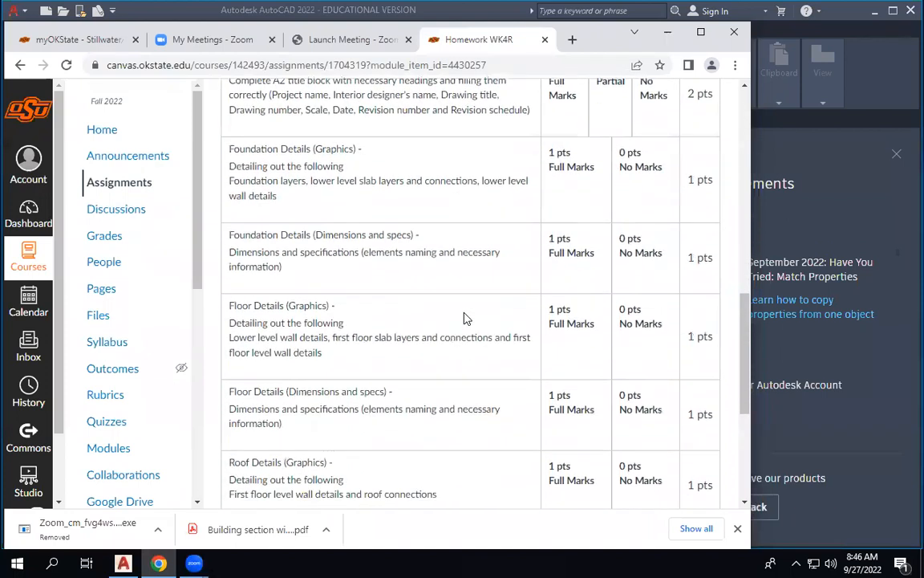
{"action": "scroll", "coordinate": [320, 172], "scroll_direction": "up", "scroll_amount": 2}
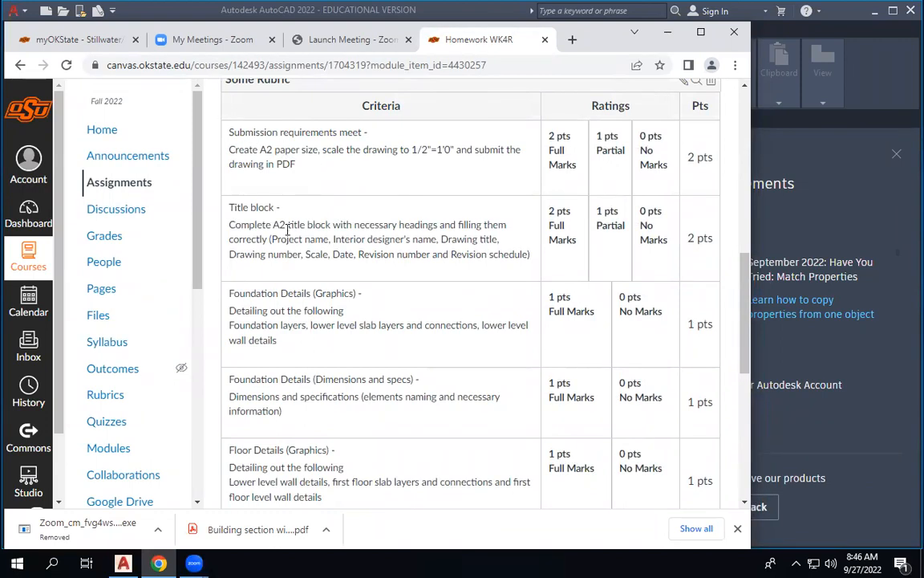
{"action": "scroll", "coordinate": [285, 229], "scroll_direction": "down", "scroll_amount": 2}
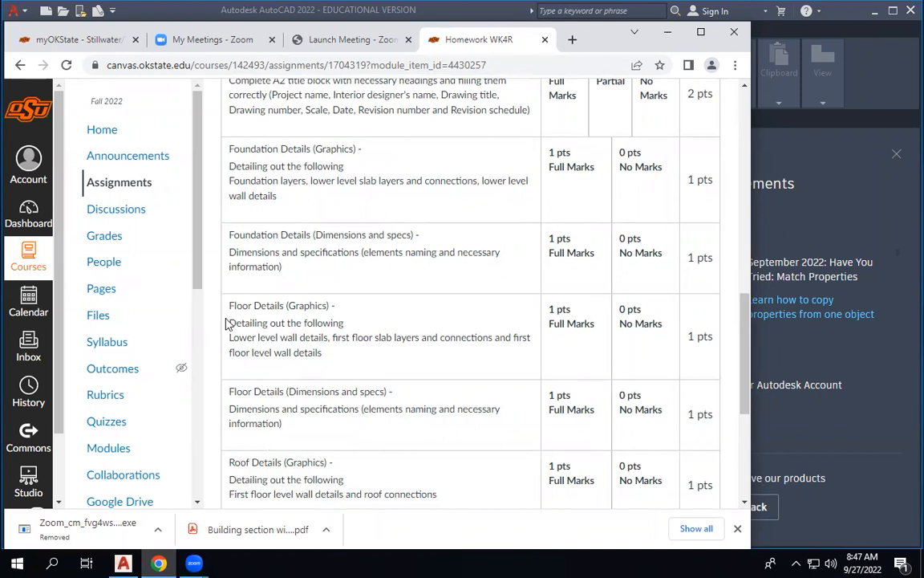
{"action": "scroll", "coordinate": [349, 465], "scroll_direction": "down", "scroll_amount": 3}
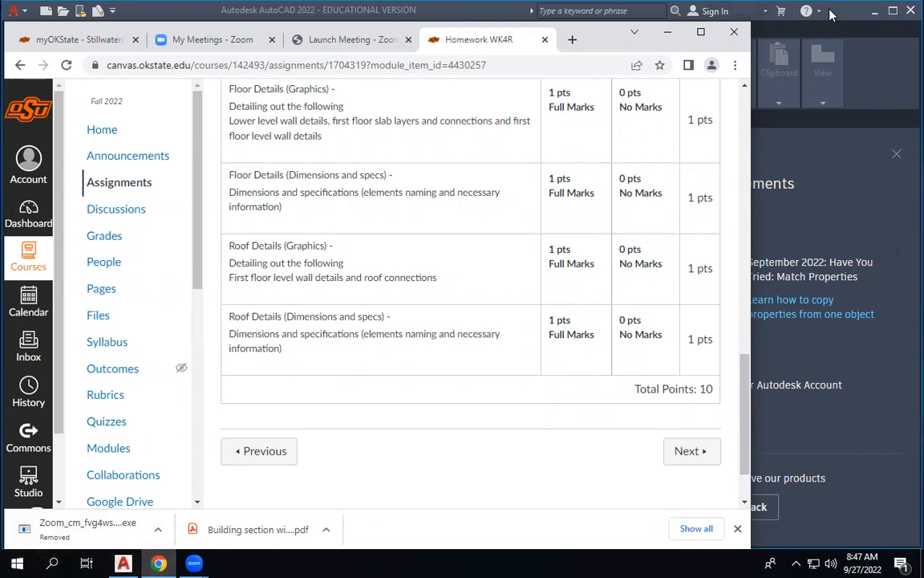
Step: Open the Building section with details PDF from the Downloads folder in Acrobat and maximize its window
{"action": "left_click", "coordinate": [667, 33]}
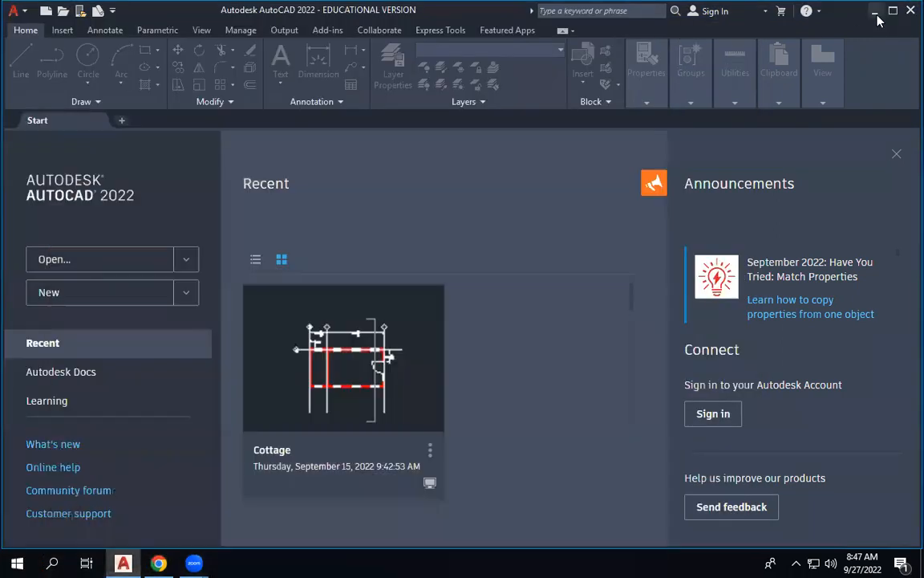
{"action": "left_click", "coordinate": [875, 12]}
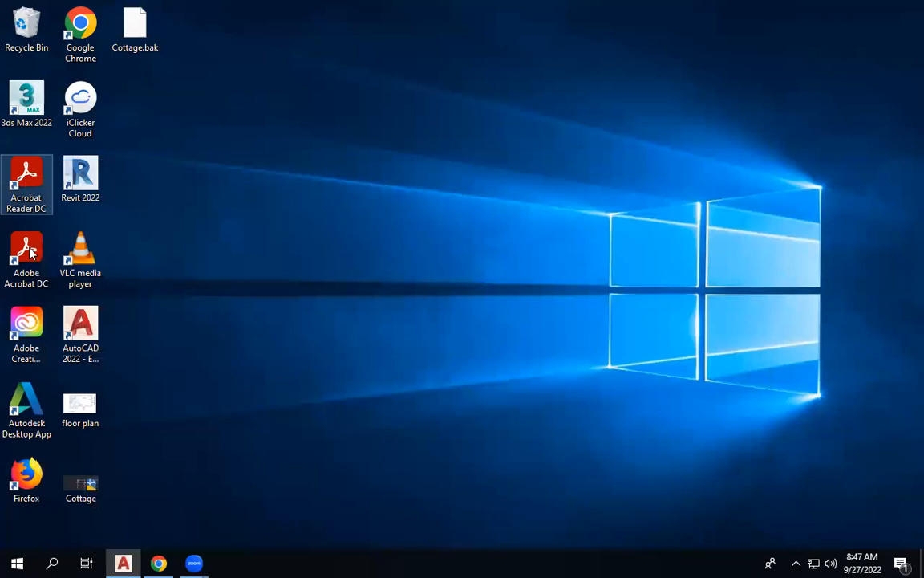
{"action": "left_click", "coordinate": [53, 563]}
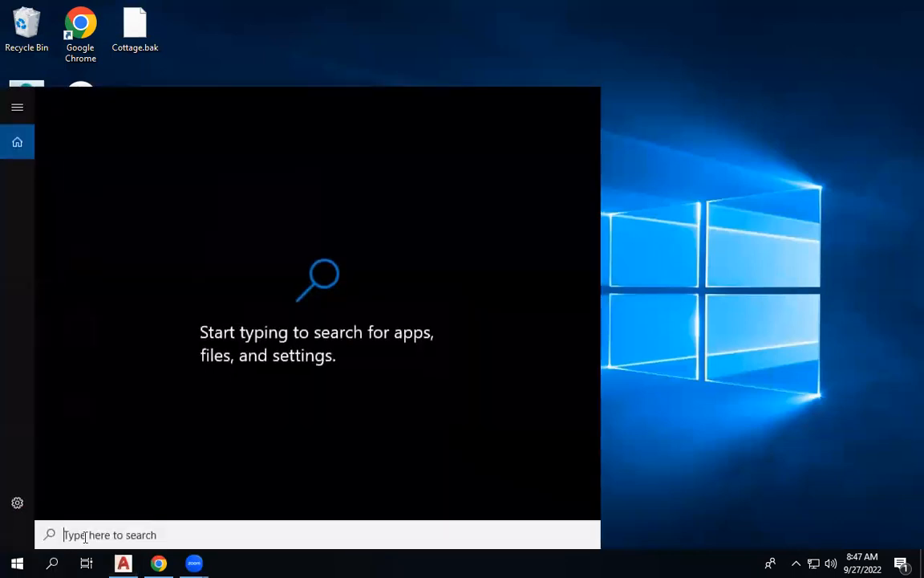
{"action": "type", "text": "th"}
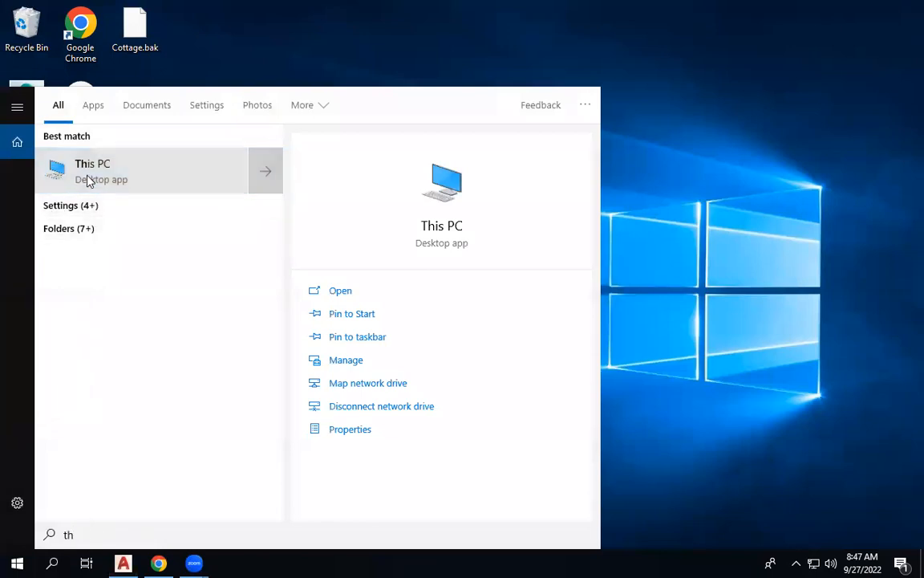
{"action": "left_click", "coordinate": [86, 180]}
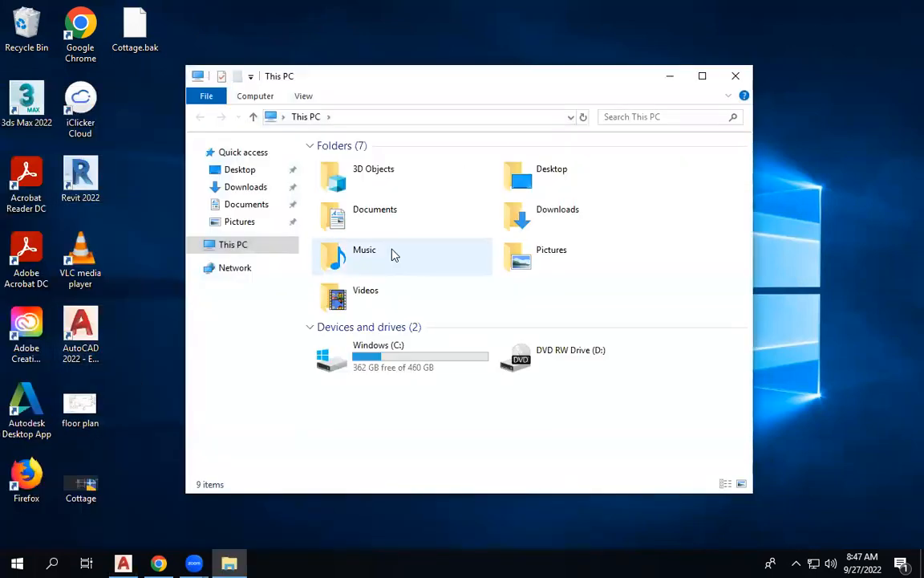
{"action": "double_click", "coordinate": [560, 216]}
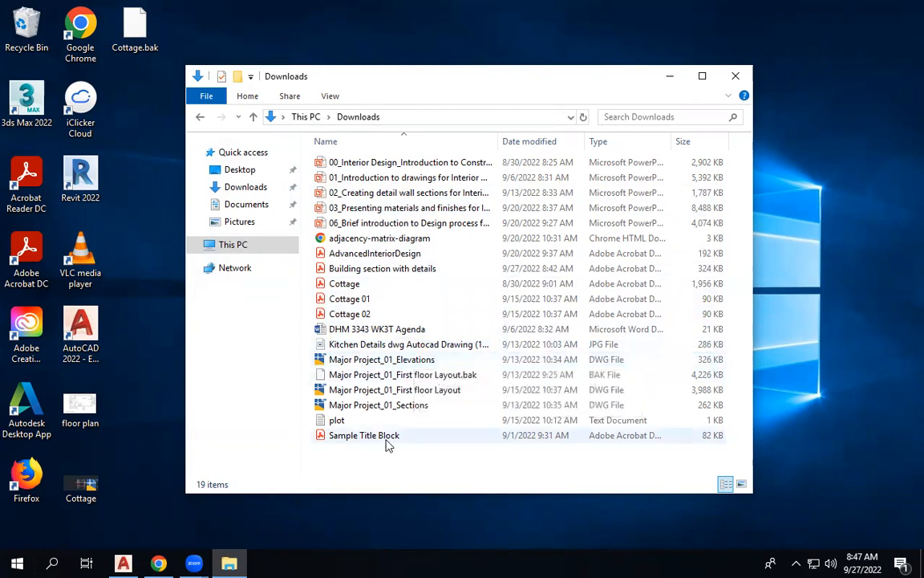
{"action": "left_click", "coordinate": [422, 271]}
{"action": "double_click", "coordinate": [423, 270]}
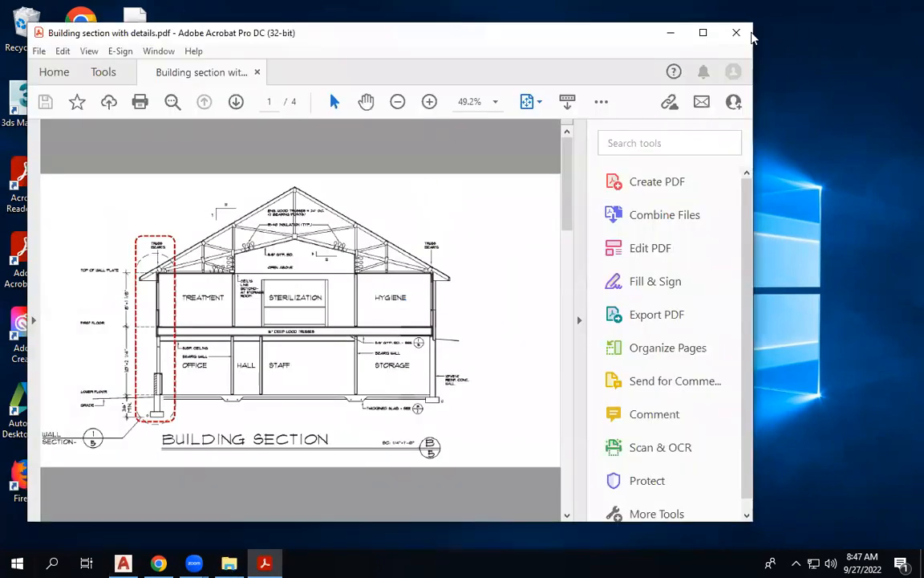
{"action": "left_click", "coordinate": [703, 32]}
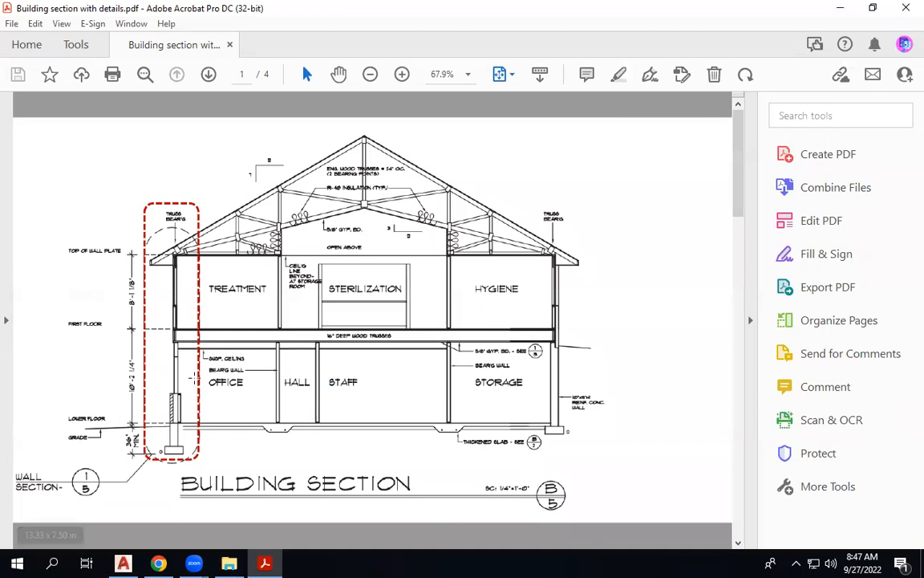
Step: Examine the building section and the roof, floor and foundation detail pages of the PDF
{"action": "scroll", "coordinate": [296, 251], "scroll_direction": "down", "scroll_amount": 5}
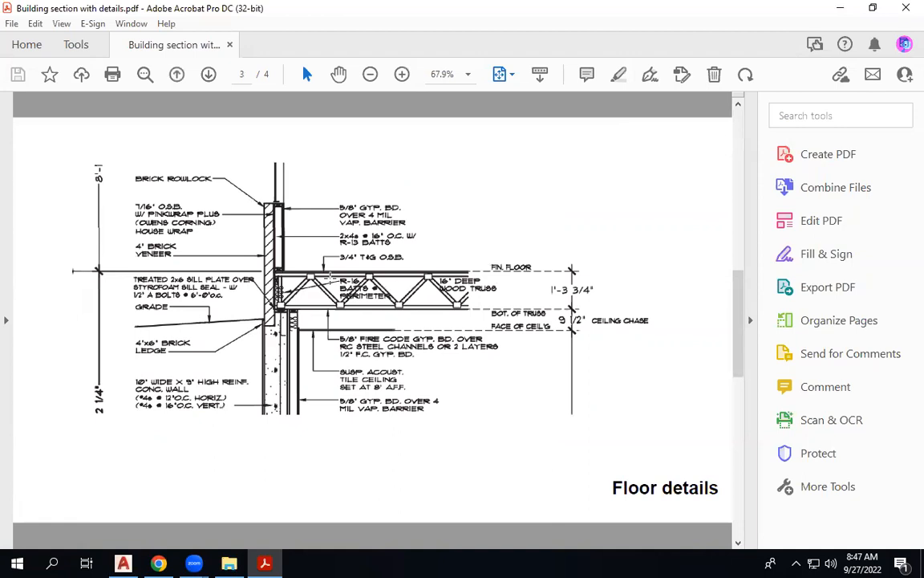
{"action": "scroll", "coordinate": [328, 275], "scroll_direction": "down", "scroll_amount": 3}
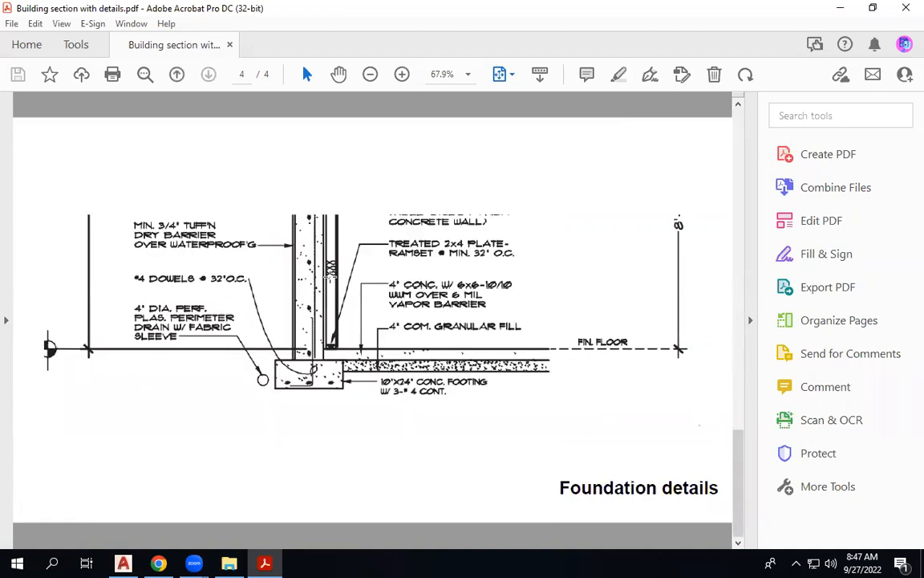
{"action": "scroll", "coordinate": [296, 243], "scroll_direction": "up", "scroll_amount": 8}
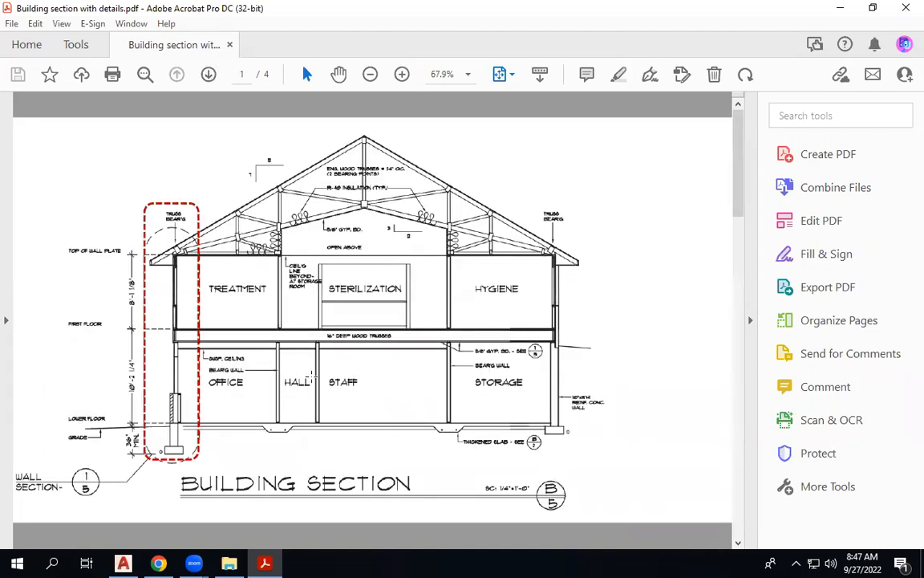
{"action": "scroll", "coordinate": [243, 429], "scroll_direction": "down", "scroll_amount": 10}
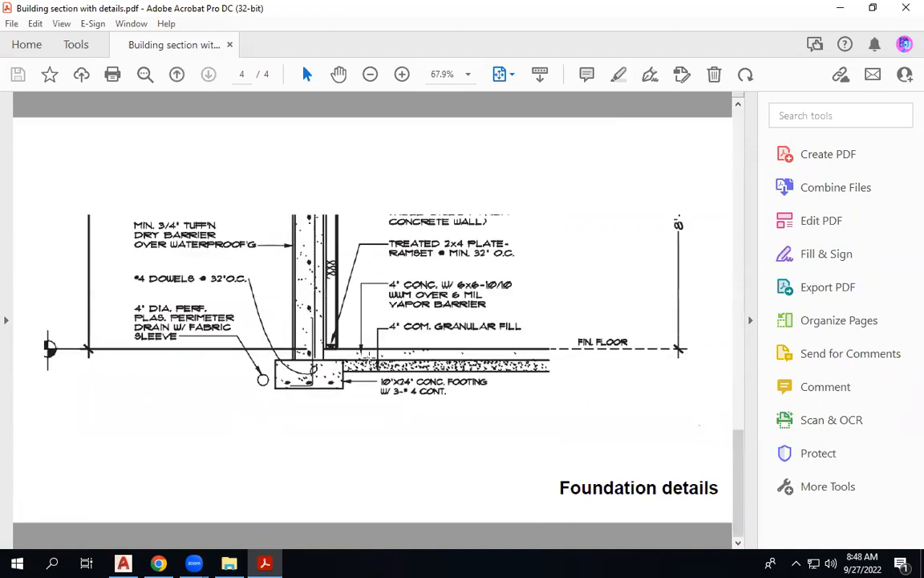
{"action": "scroll", "coordinate": [386, 207], "scroll_direction": "up", "scroll_amount": 4}
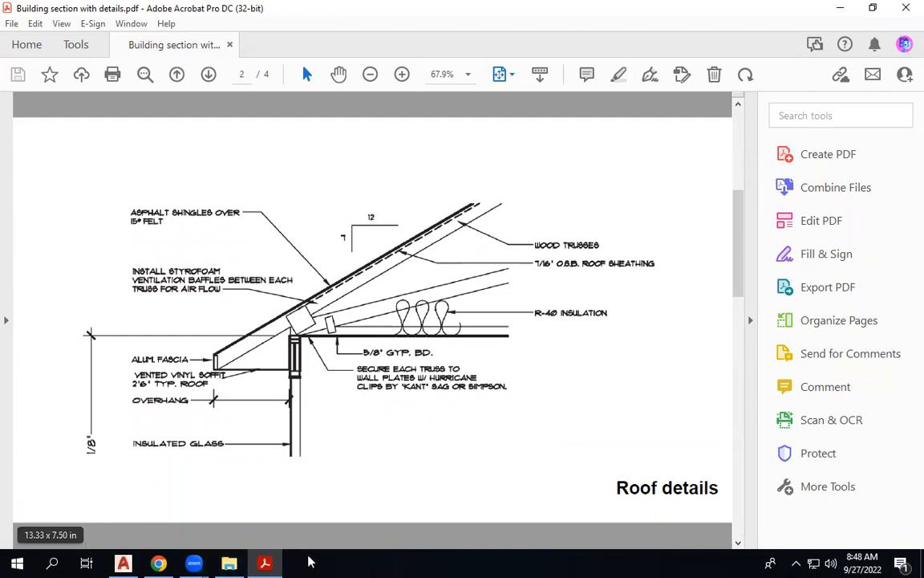
{"action": "scroll", "coordinate": [329, 390], "scroll_direction": "down", "scroll_amount": 1}
{"action": "scroll", "coordinate": [334, 391], "scroll_direction": "down", "scroll_amount": 1}
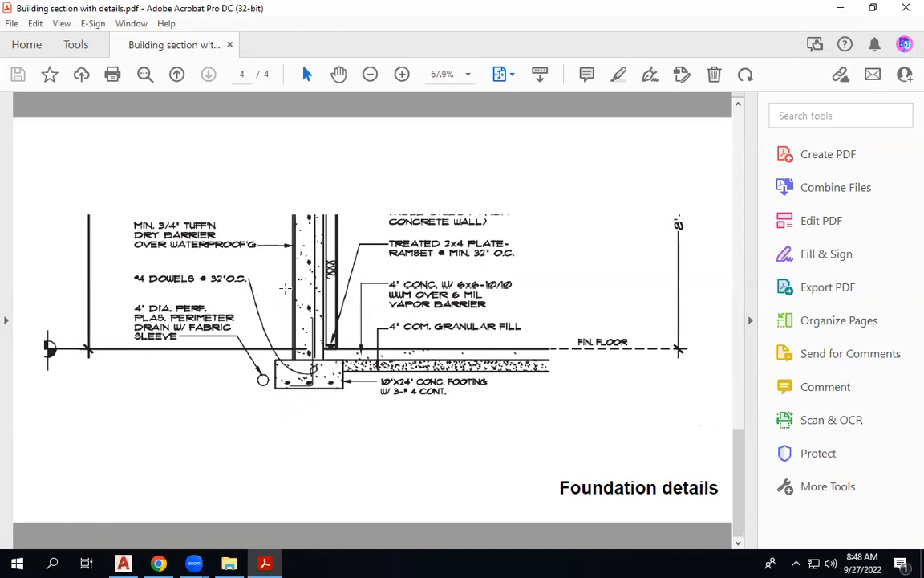
{"action": "scroll", "coordinate": [284, 302], "scroll_direction": "up", "scroll_amount": 1}
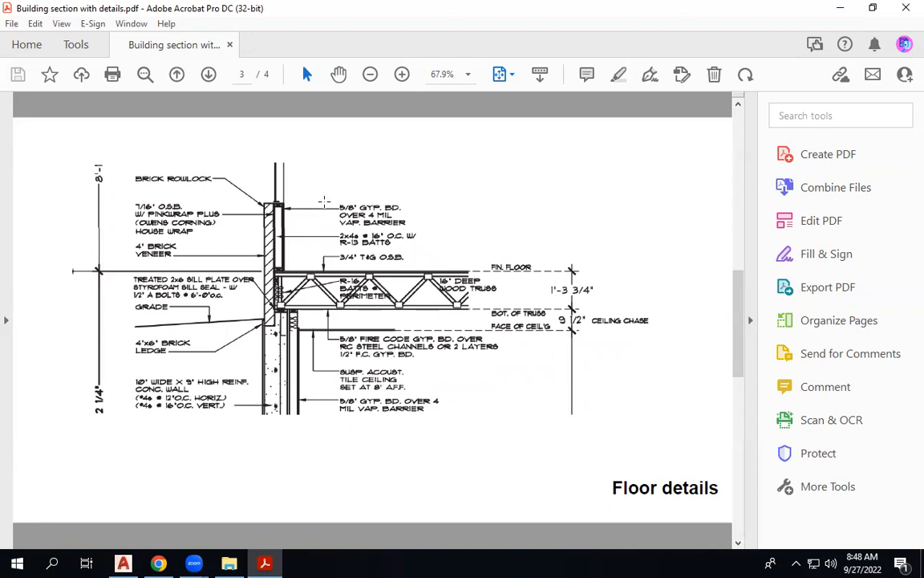
{"action": "scroll", "coordinate": [324, 201], "scroll_direction": "up", "scroll_amount": 2}
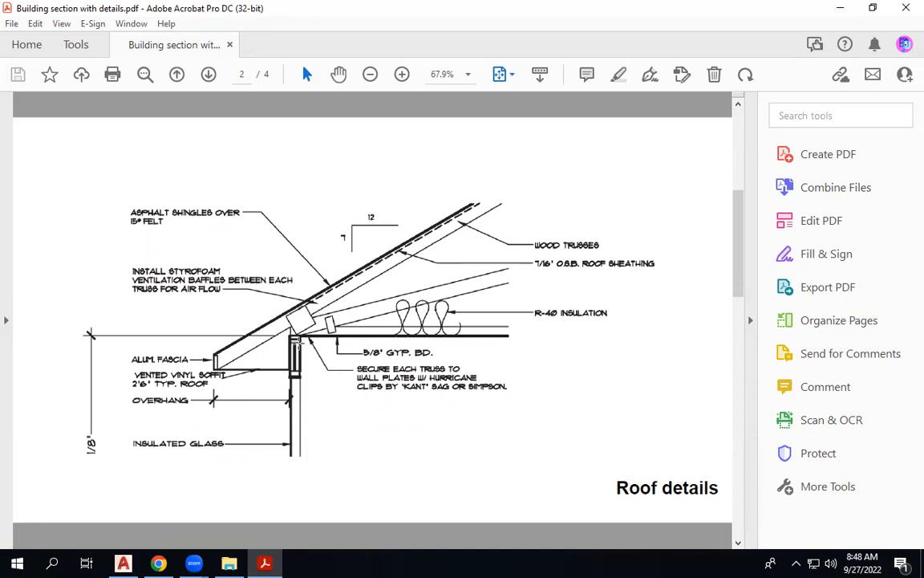
{"action": "scroll", "coordinate": [276, 322], "scroll_direction": "up", "scroll_amount": 2}
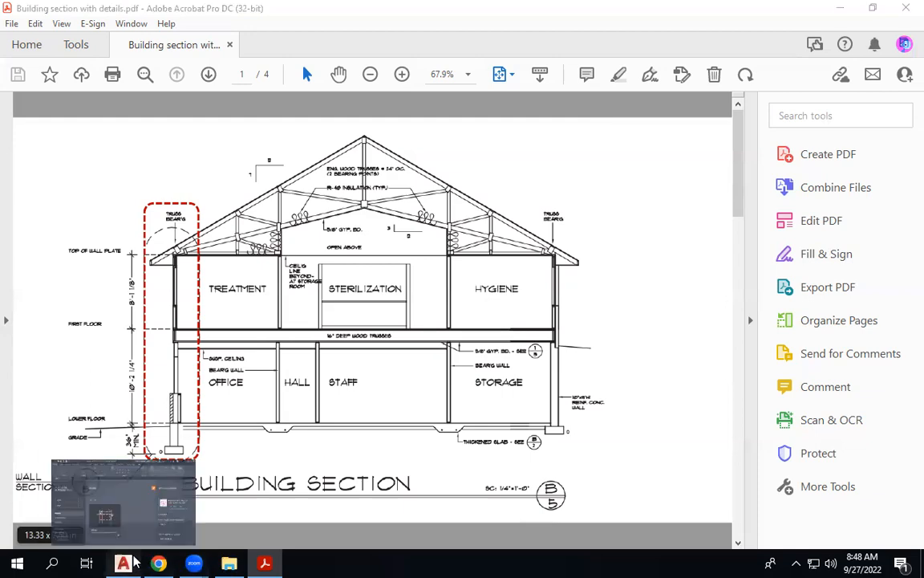
Step: Switch to AutoCAD, create a new drawing and turn off the background grid
{"action": "left_click", "coordinate": [133, 562]}
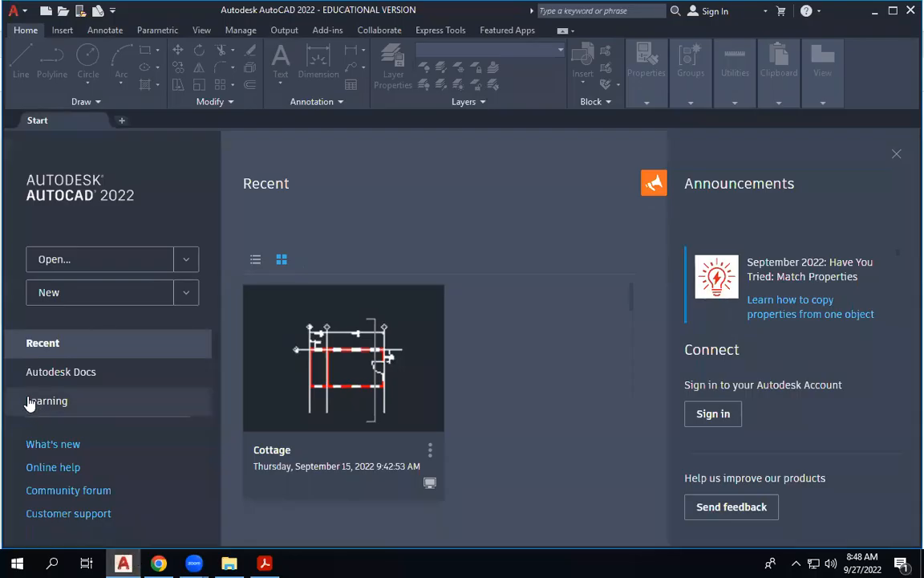
{"action": "left_click", "coordinate": [82, 293]}
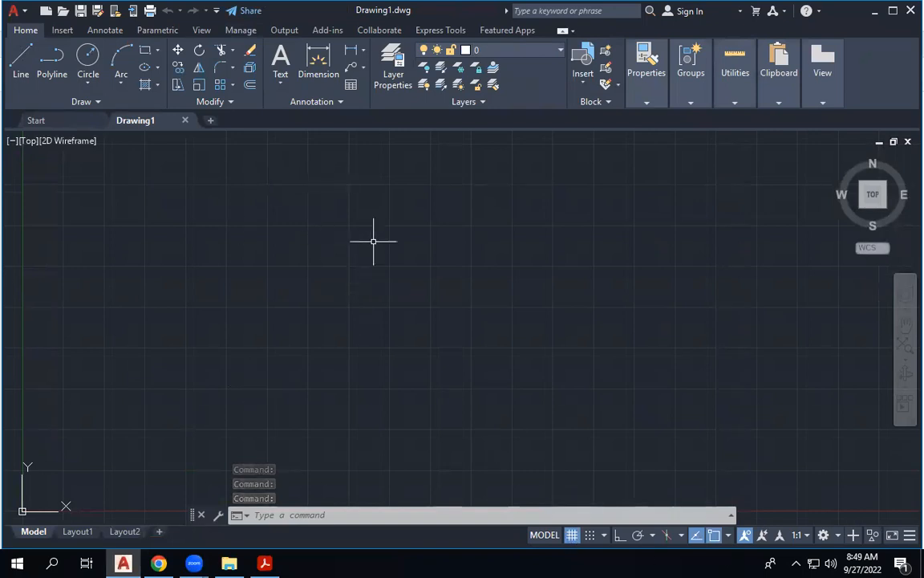
{"action": "left_click", "coordinate": [573, 535]}
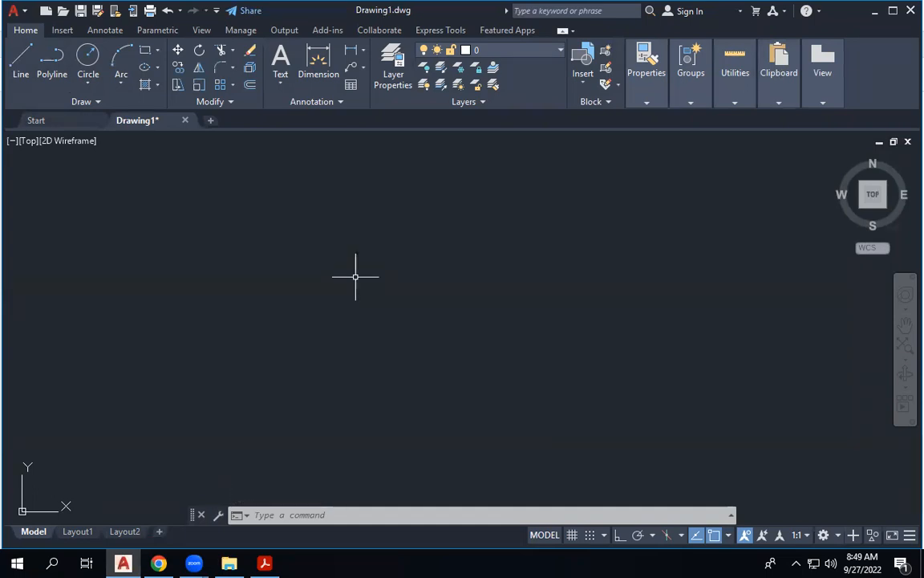
Step: Set the drawing's length units to Architectural, keeping inches as the insertion scale
{"action": "type", "text": "units"}
{"action": "key", "text": "Return"}
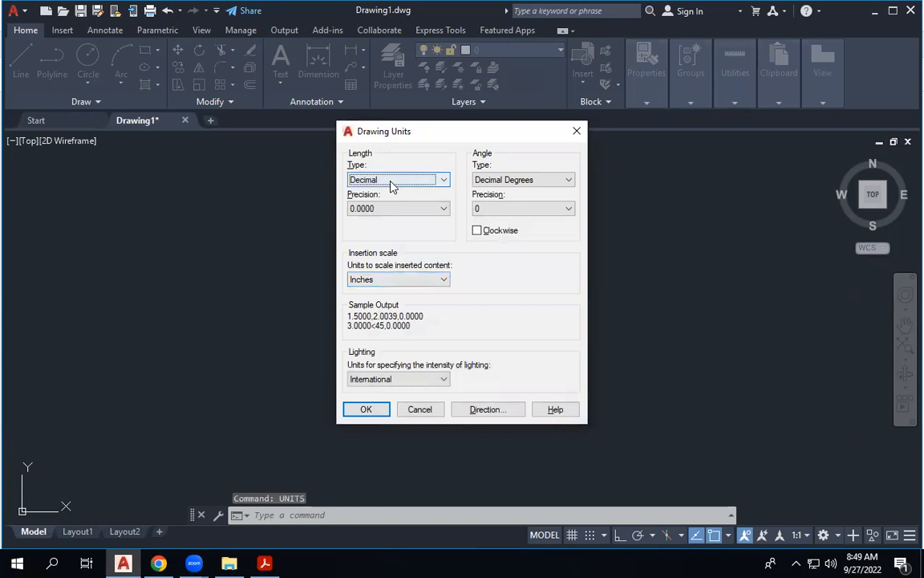
{"action": "left_click", "coordinate": [393, 186]}
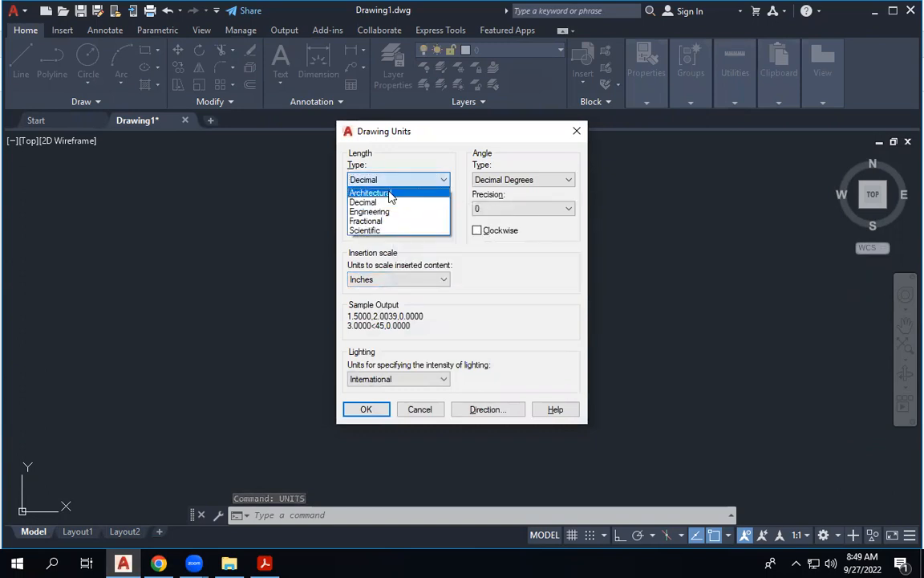
{"action": "left_click", "coordinate": [391, 191]}
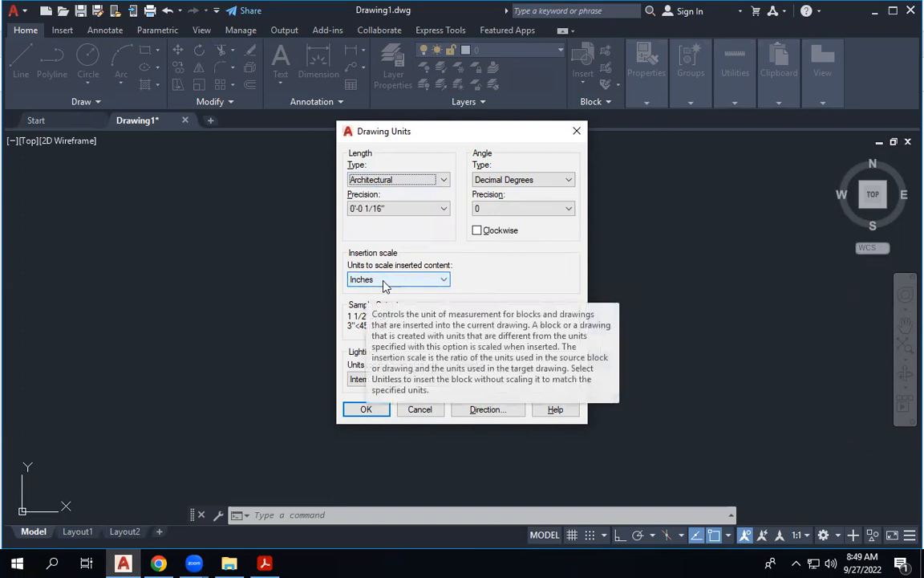
{"action": "left_click", "coordinate": [366, 409]}
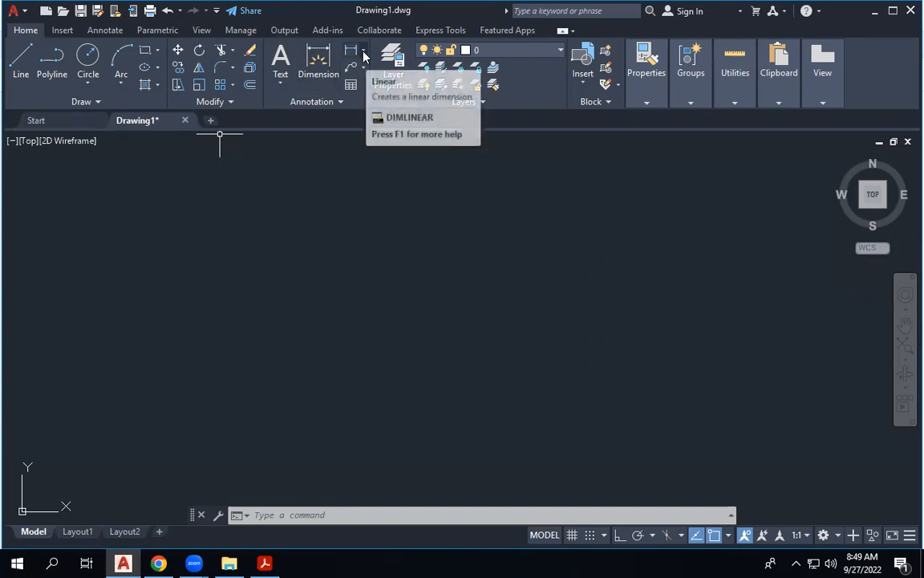
Step: Set the Standard dimension style's primary units to Architectural with a precision of 0'-0 1/4"
{"action": "left_click", "coordinate": [340, 105]}
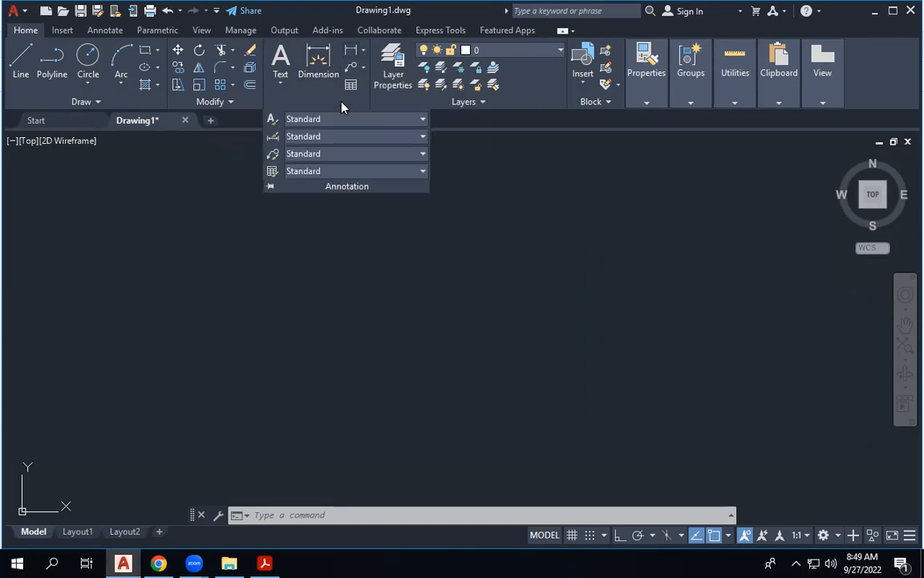
{"action": "left_click", "coordinate": [273, 138]}
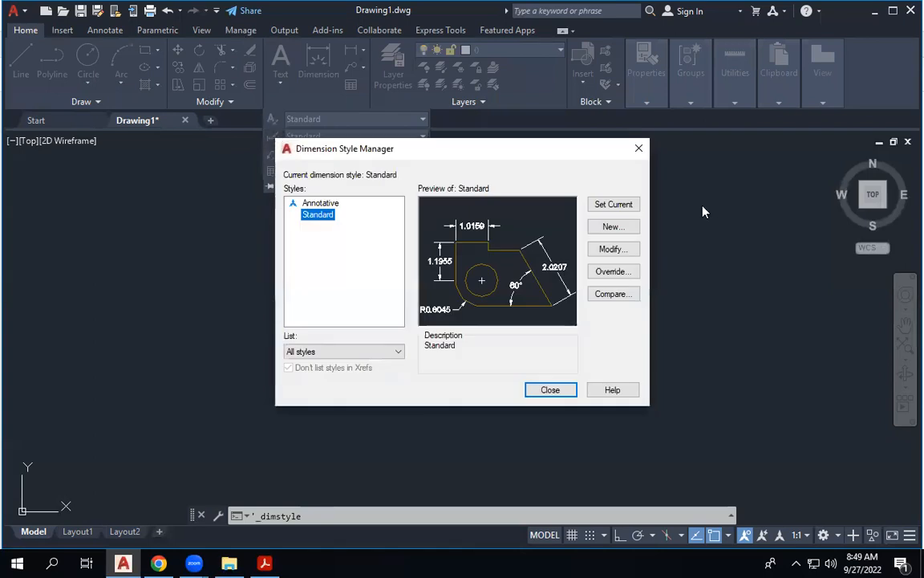
{"action": "left_click", "coordinate": [633, 252]}
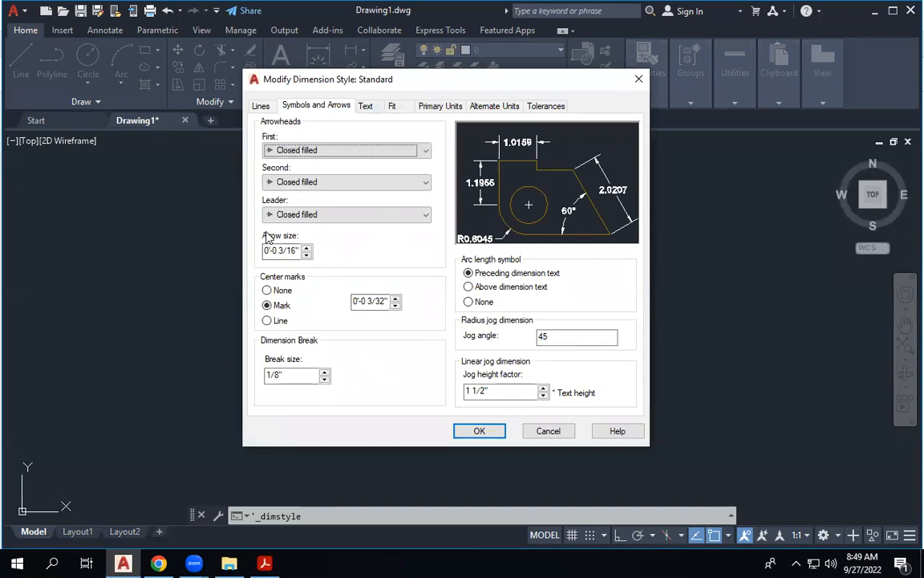
{"action": "left_click", "coordinate": [438, 107]}
{"action": "left_click", "coordinate": [417, 138]}
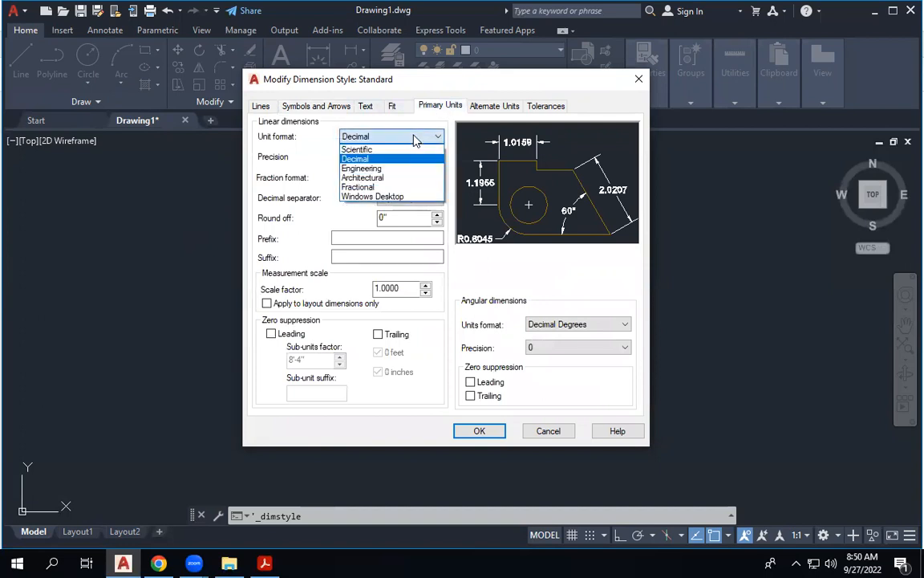
{"action": "left_click", "coordinate": [413, 178]}
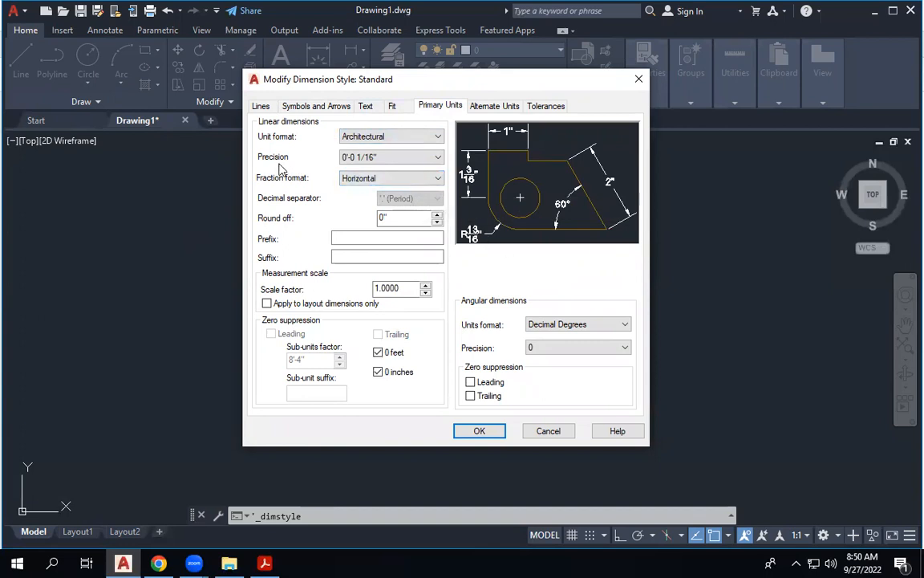
{"action": "left_click", "coordinate": [393, 164]}
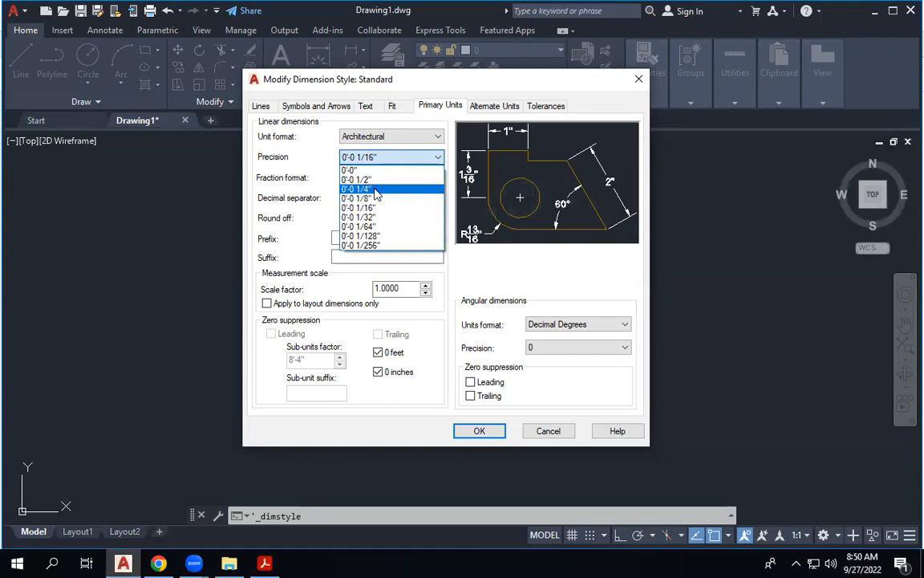
{"action": "left_click", "coordinate": [374, 189]}
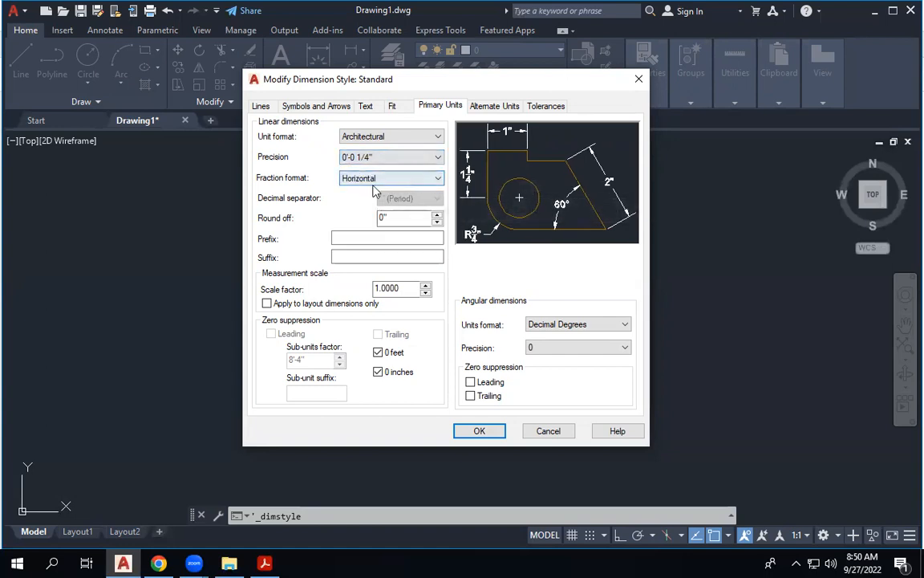
{"action": "left_click", "coordinate": [476, 432]}
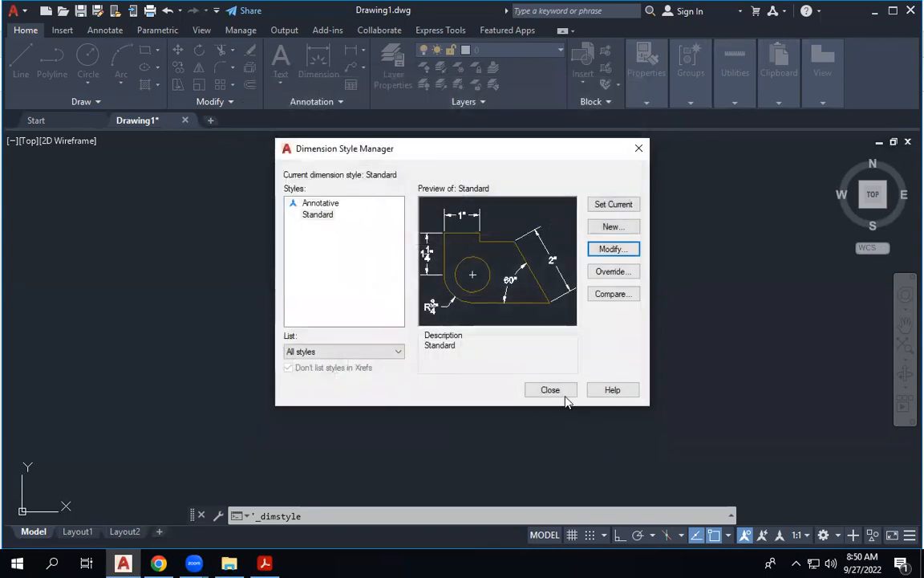
{"action": "left_click", "coordinate": [550, 390]}
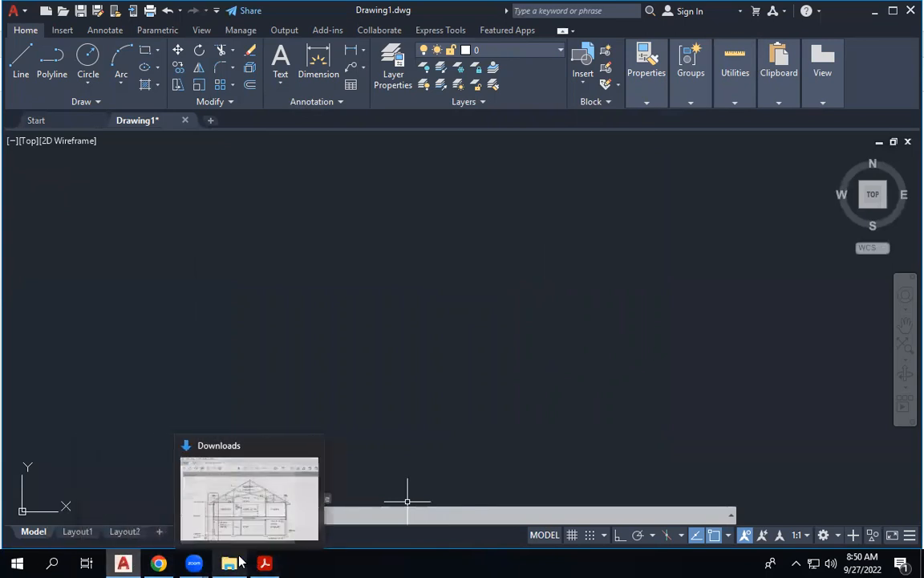
Step: Switch to Acrobat and examine the wall section outlined in red on the building section page
{"action": "left_click", "coordinate": [263, 564]}
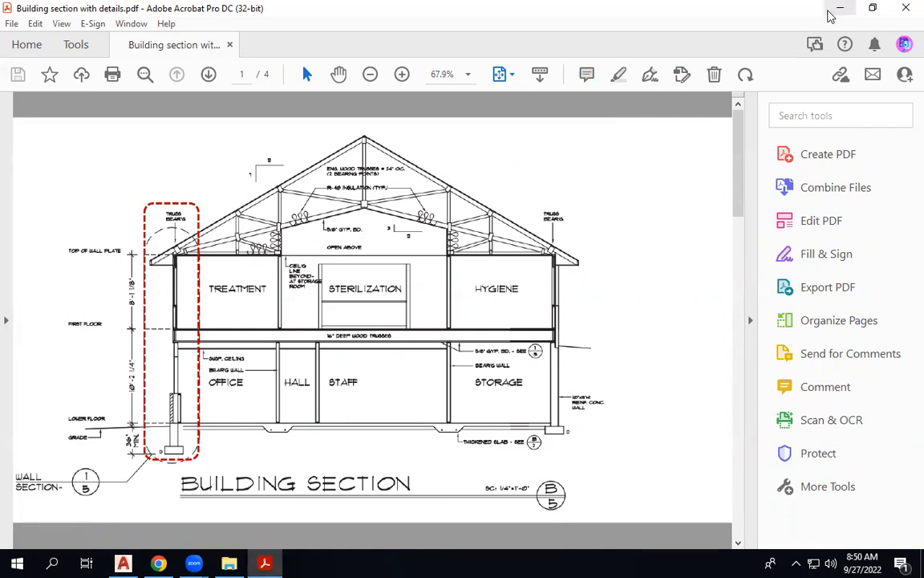
{"action": "left_click", "coordinate": [402, 74]}
{"action": "scroll", "coordinate": [399, 274], "scroll_direction": "down", "scroll_amount": 5}
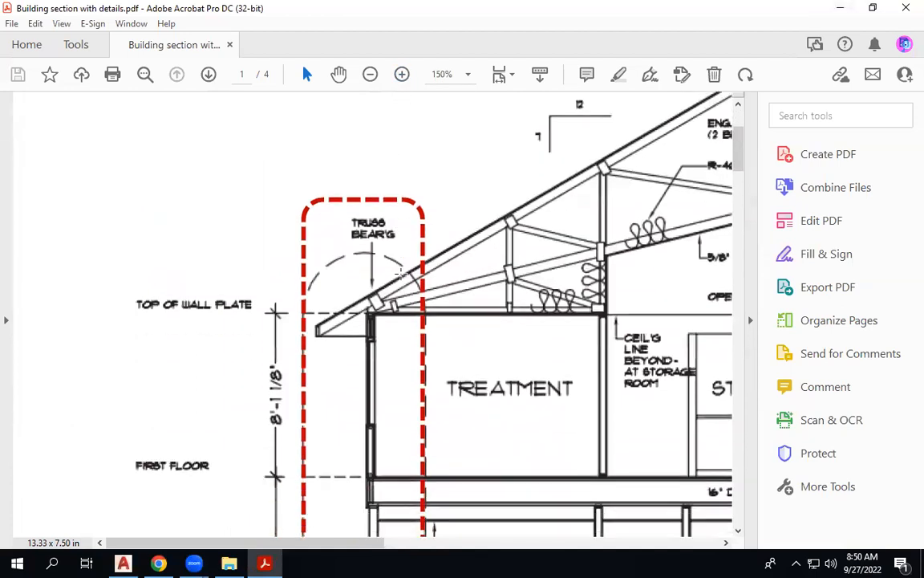
{"action": "left_click", "coordinate": [370, 77]}
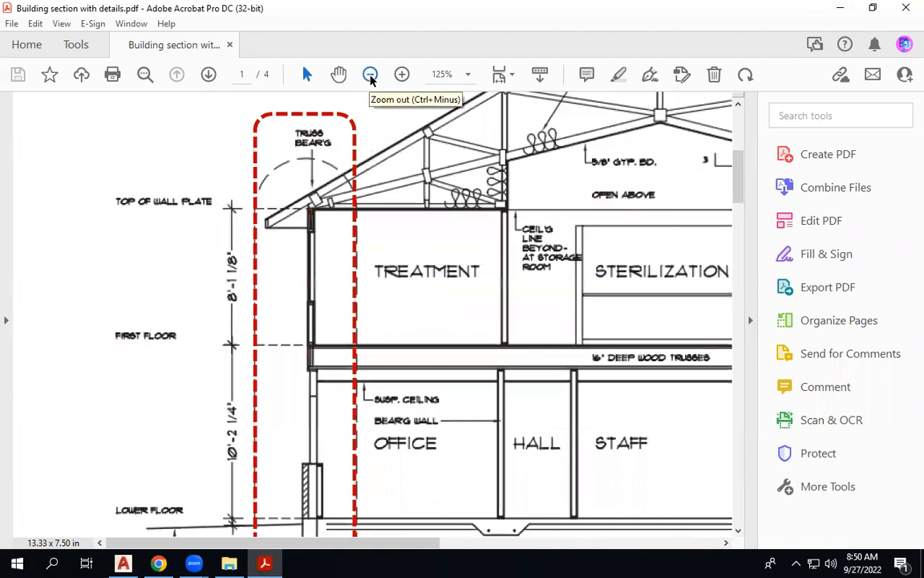
{"action": "left_click", "coordinate": [370, 76]}
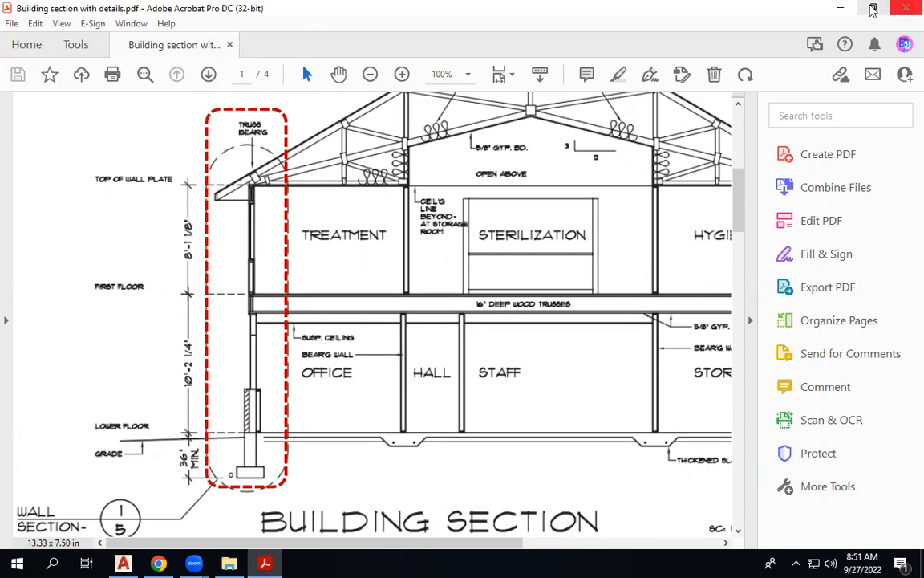
Step: Switch back to AutoCAD and choose the Building section with details PDF in Downloads as the reference file to attach
{"action": "left_click", "coordinate": [852, 11]}
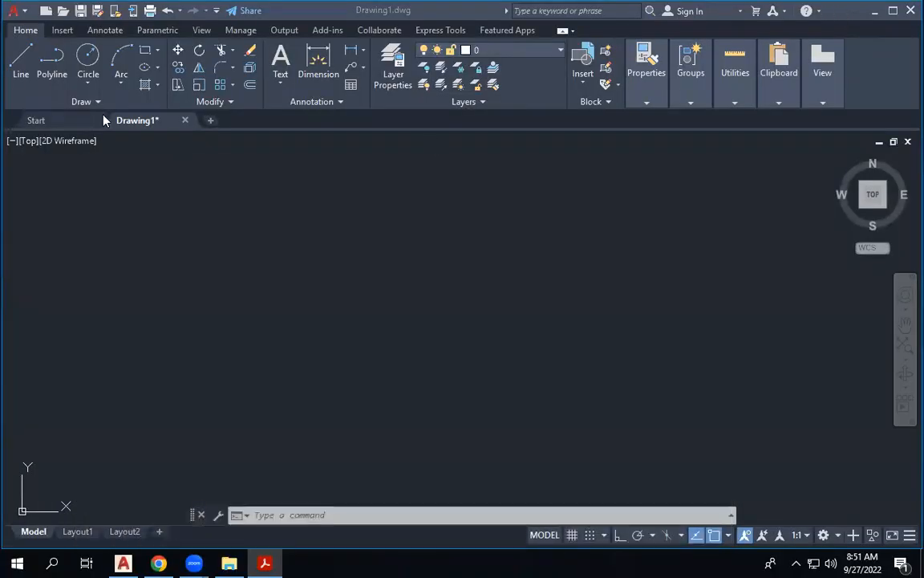
{"action": "left_click", "coordinate": [74, 29]}
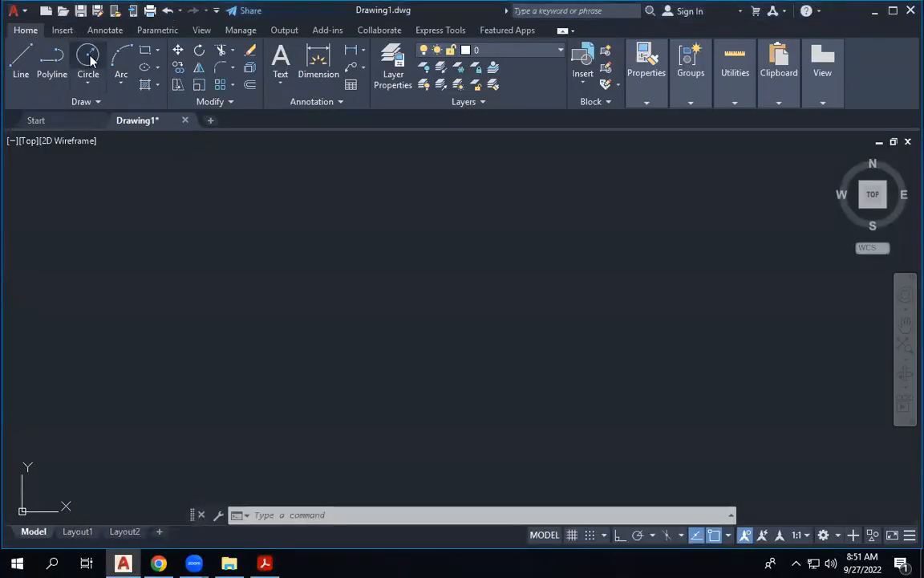
{"action": "left_click", "coordinate": [64, 30]}
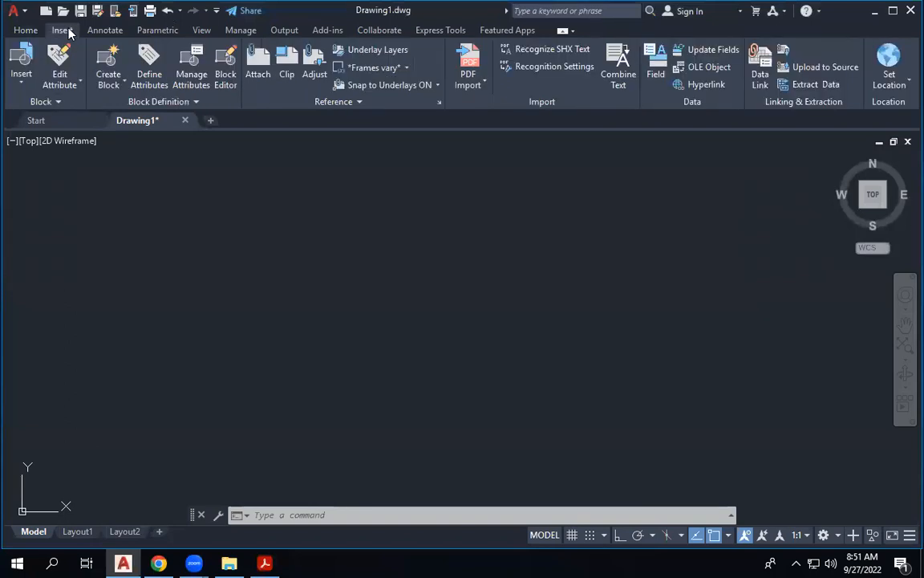
{"action": "left_click", "coordinate": [259, 66]}
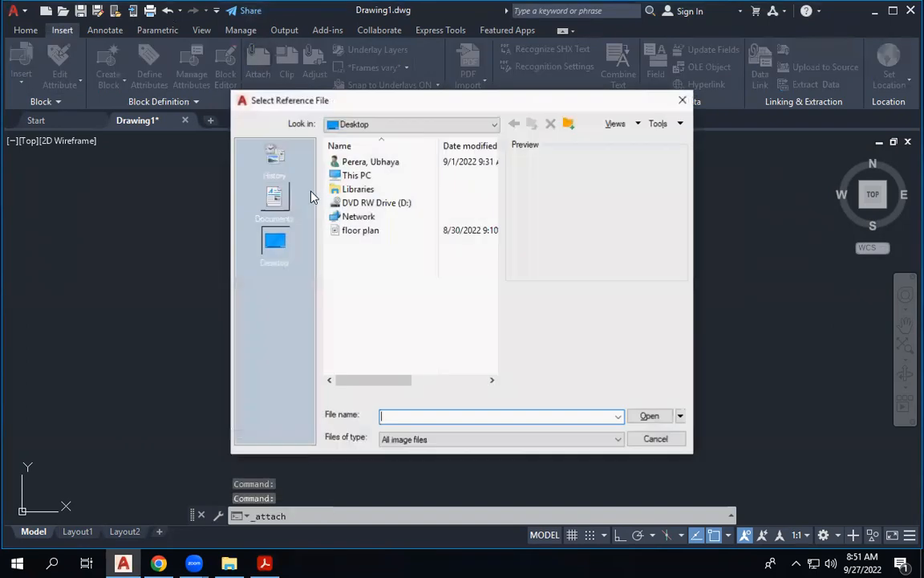
{"action": "double_click", "coordinate": [364, 176]}
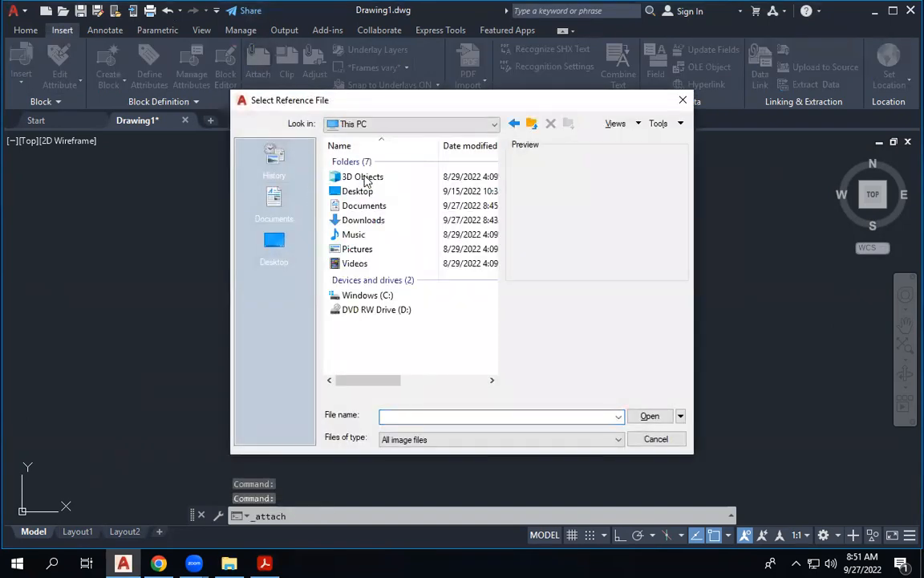
{"action": "left_click", "coordinate": [369, 218]}
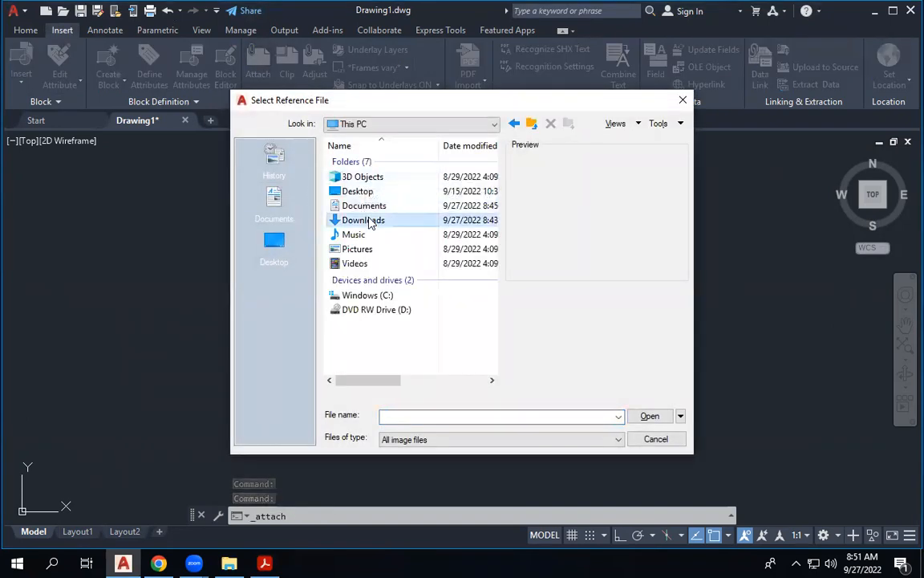
{"action": "double_click", "coordinate": [369, 222]}
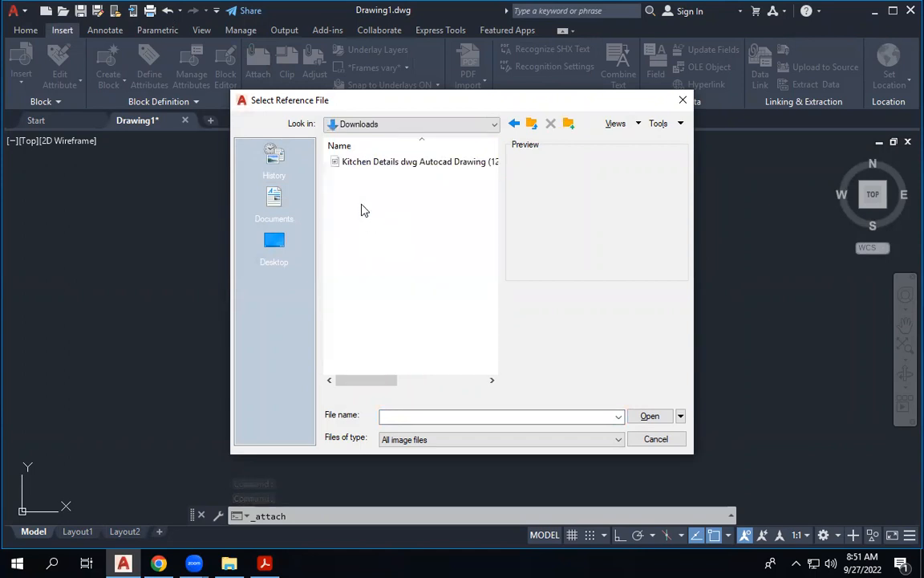
{"action": "left_click", "coordinate": [428, 439]}
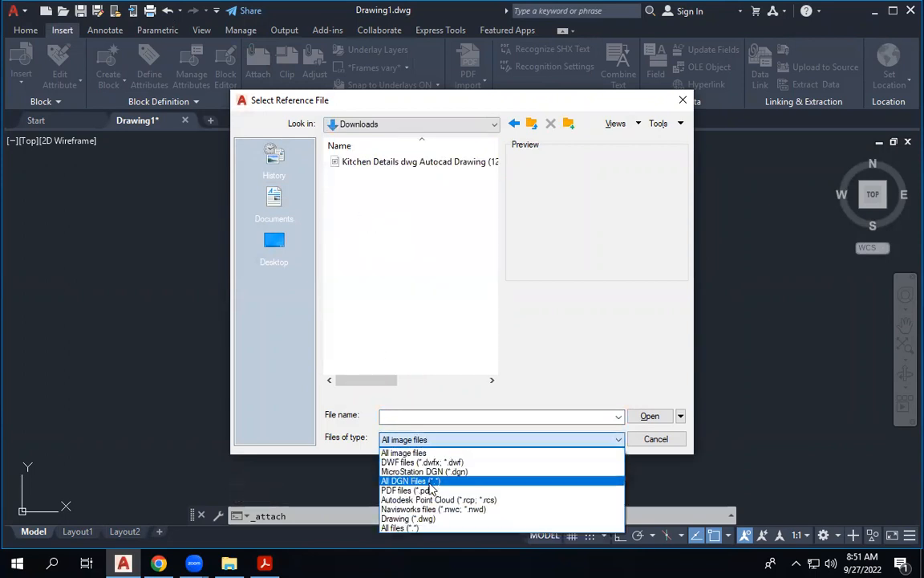
{"action": "left_click", "coordinate": [431, 491]}
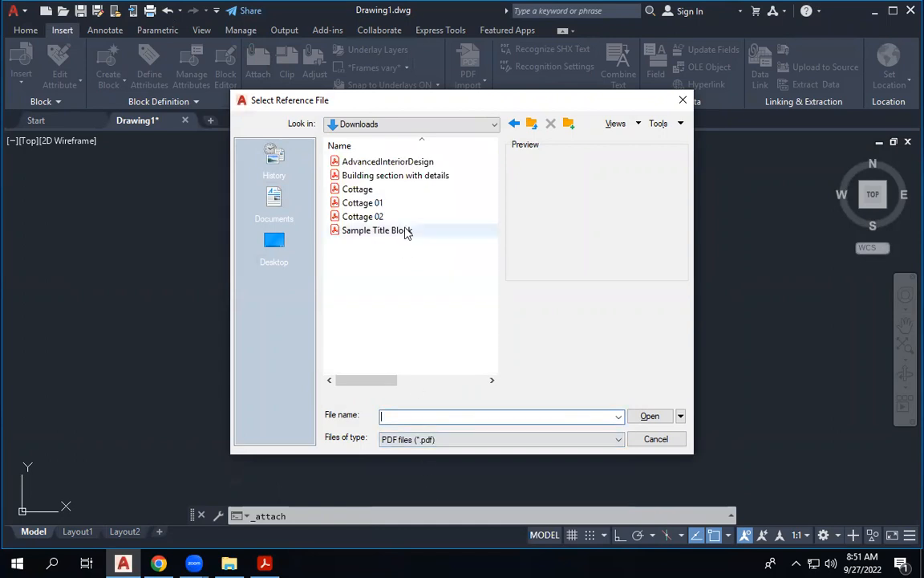
{"action": "left_click", "coordinate": [416, 176]}
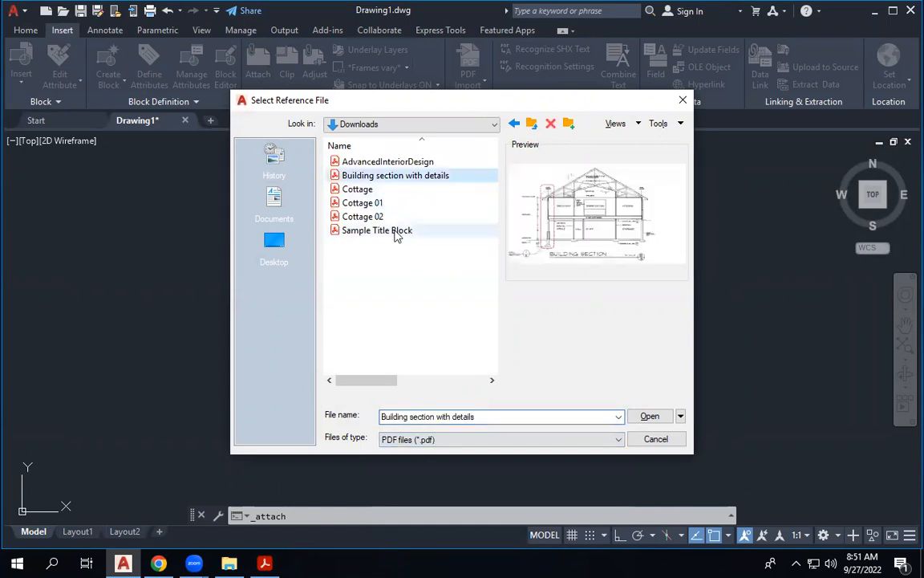
{"action": "left_click", "coordinate": [651, 416]}
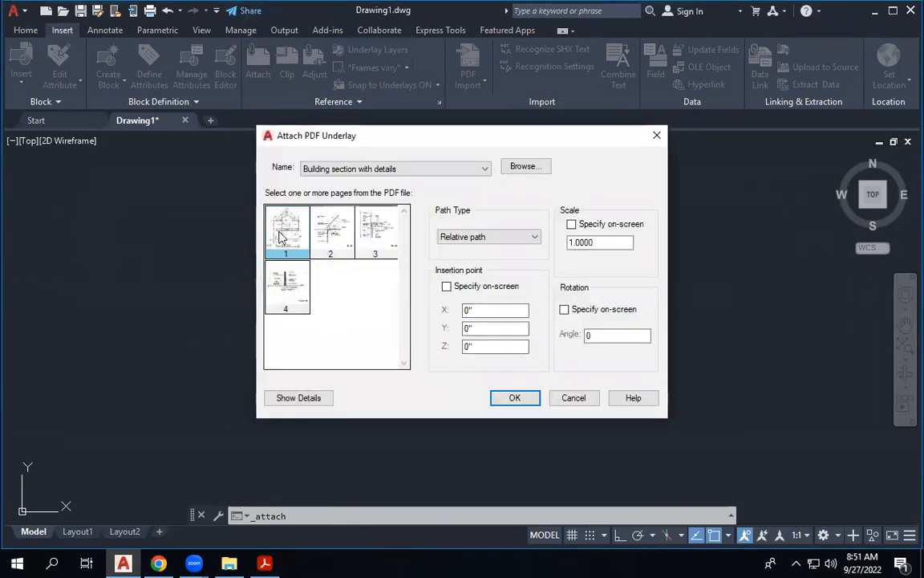
Step: Attach page 1 as an underlay with insertion point and scale specified on-screen, enlarging it to fill most of the drawing area
{"action": "left_click", "coordinate": [572, 225]}
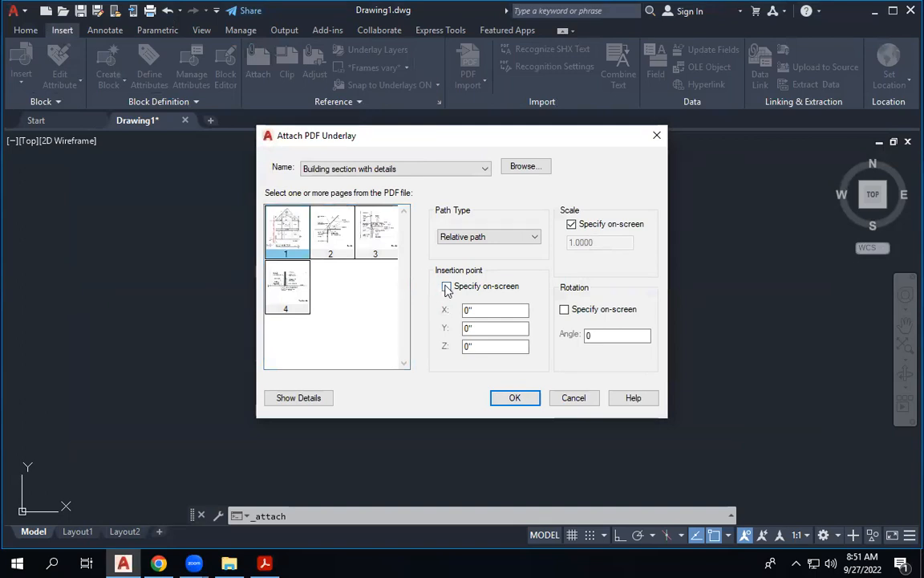
{"action": "left_click", "coordinate": [446, 287]}
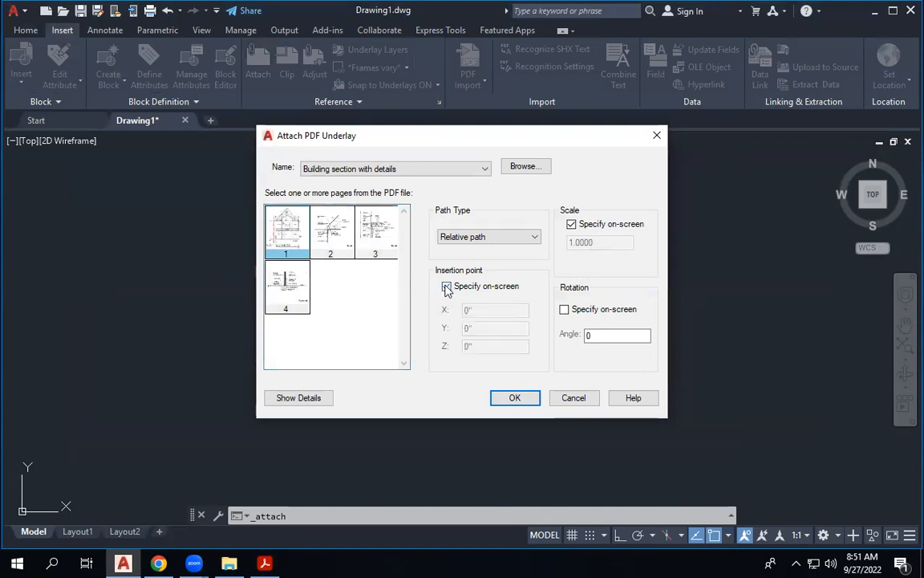
{"action": "left_click", "coordinate": [515, 399]}
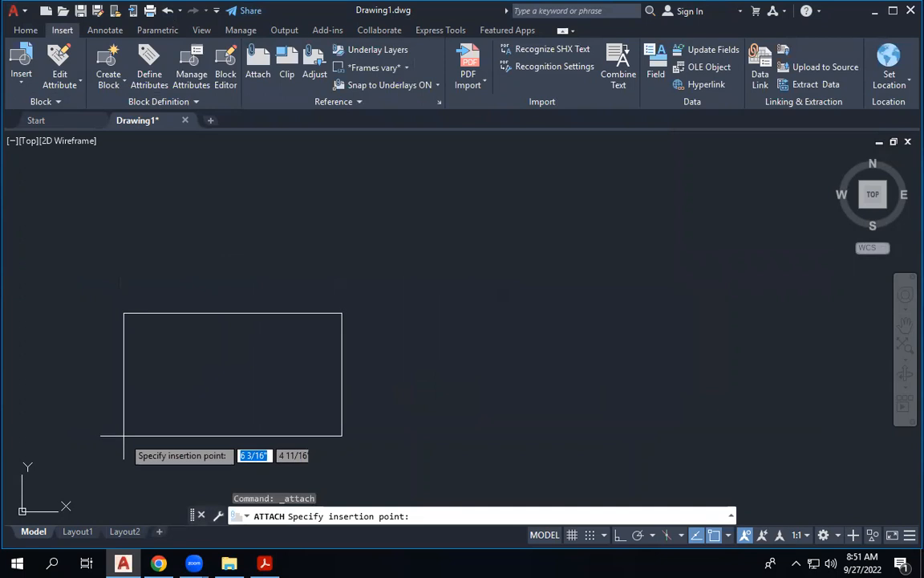
{"action": "left_click", "coordinate": [130, 471]}
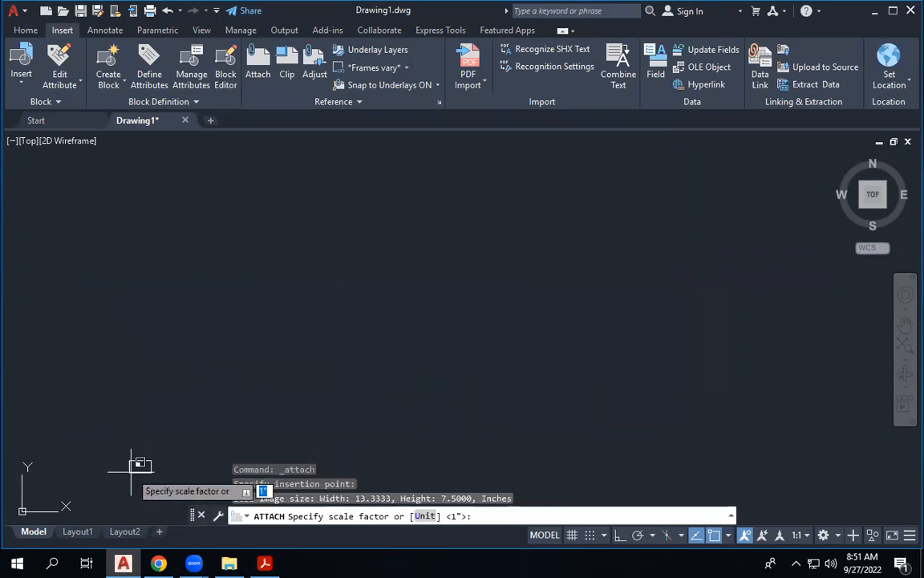
{"action": "left_click", "coordinate": [155, 429]}
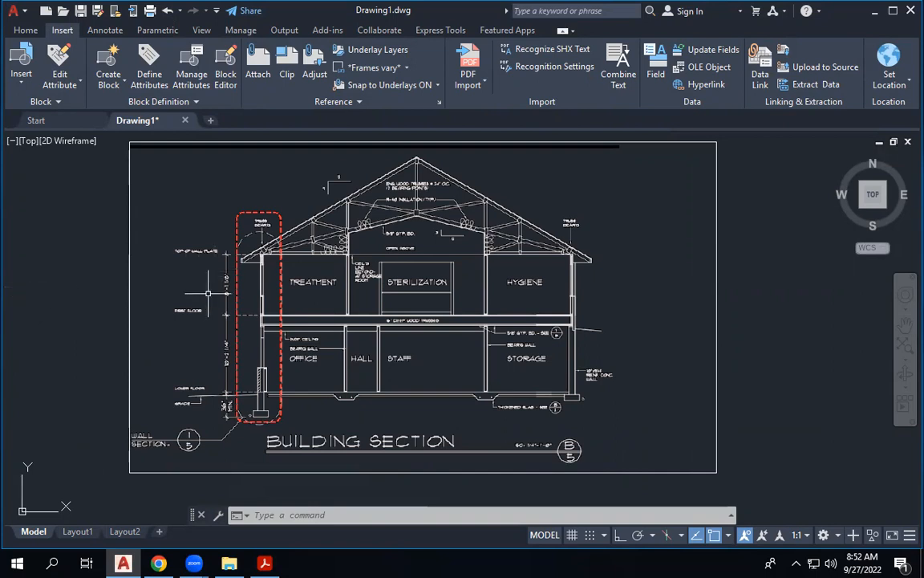
{"action": "scroll", "coordinate": [240, 274], "scroll_direction": "up", "scroll_amount": 4}
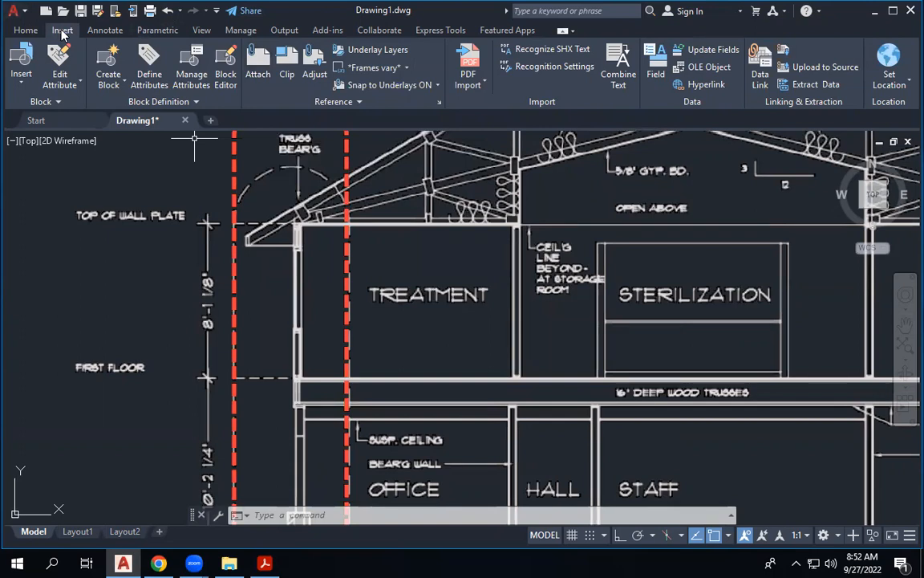
Step: Review the reference file types and the PDF underlay options for Building section with details without attaching the file again
{"action": "left_click", "coordinate": [258, 62]}
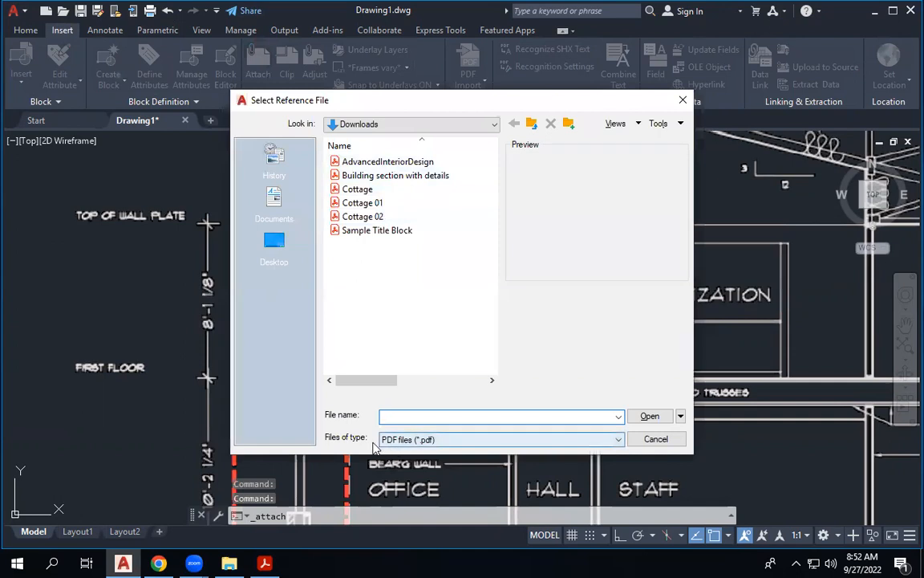
{"action": "left_click", "coordinate": [406, 443]}
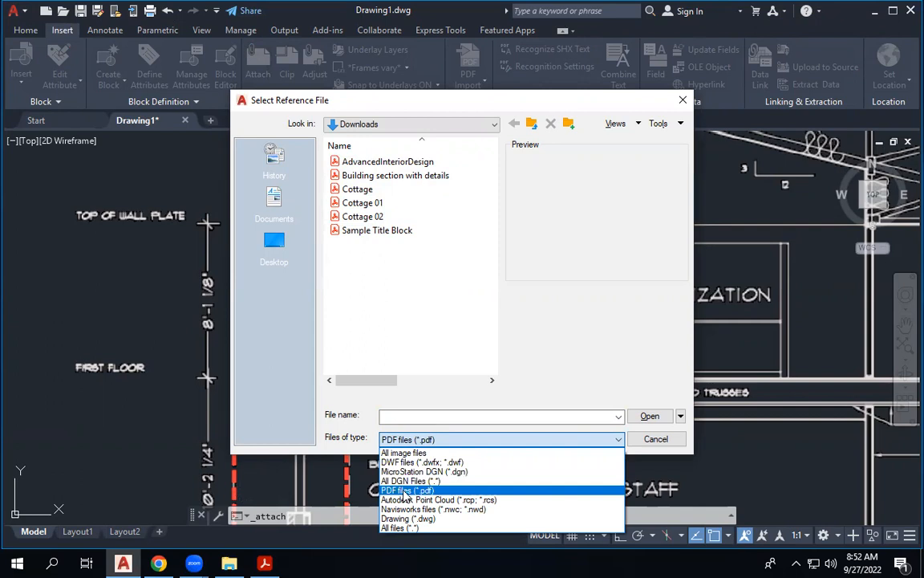
{"action": "left_click", "coordinate": [565, 333]}
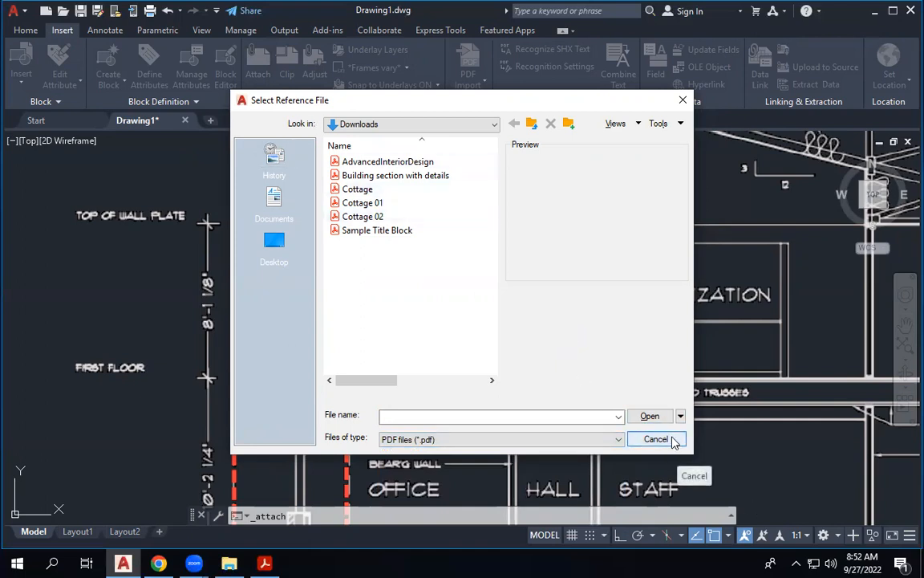
{"action": "left_click", "coordinate": [405, 176]}
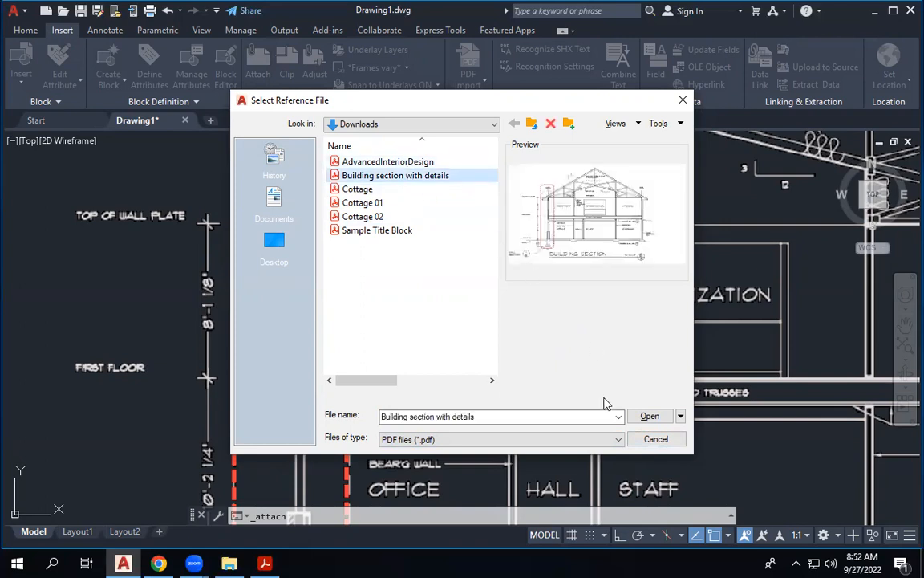
{"action": "left_click", "coordinate": [648, 416]}
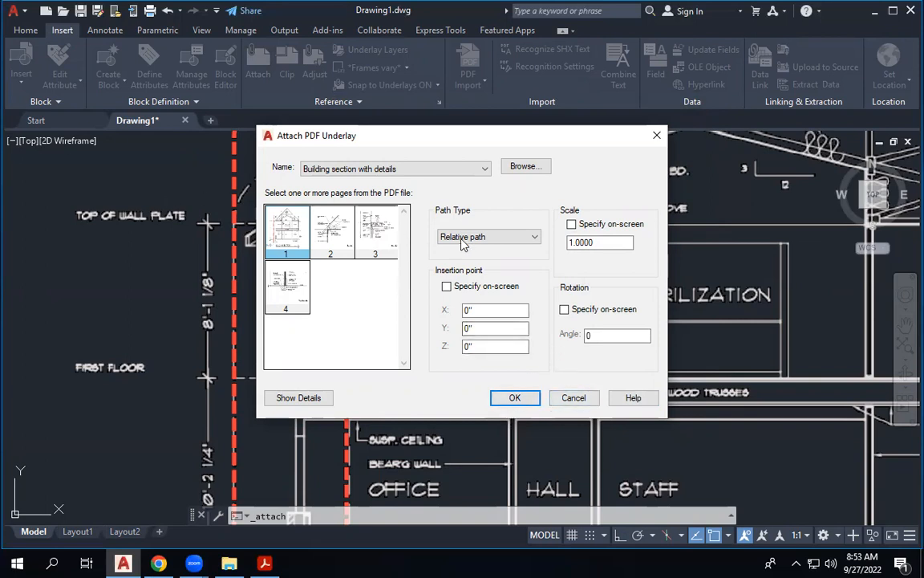
{"action": "left_click", "coordinate": [588, 399]}
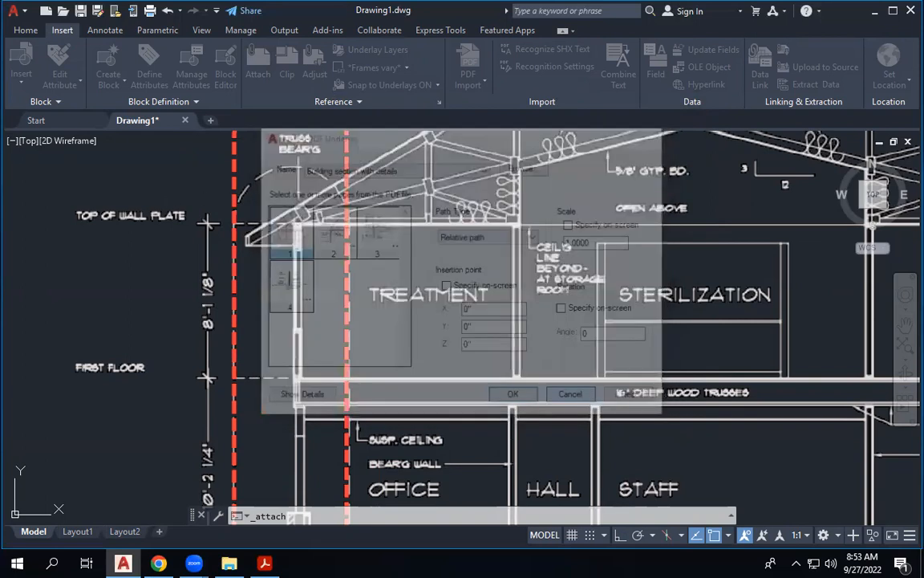
{"action": "scroll", "coordinate": [394, 227], "scroll_direction": "down", "scroll_amount": 5}
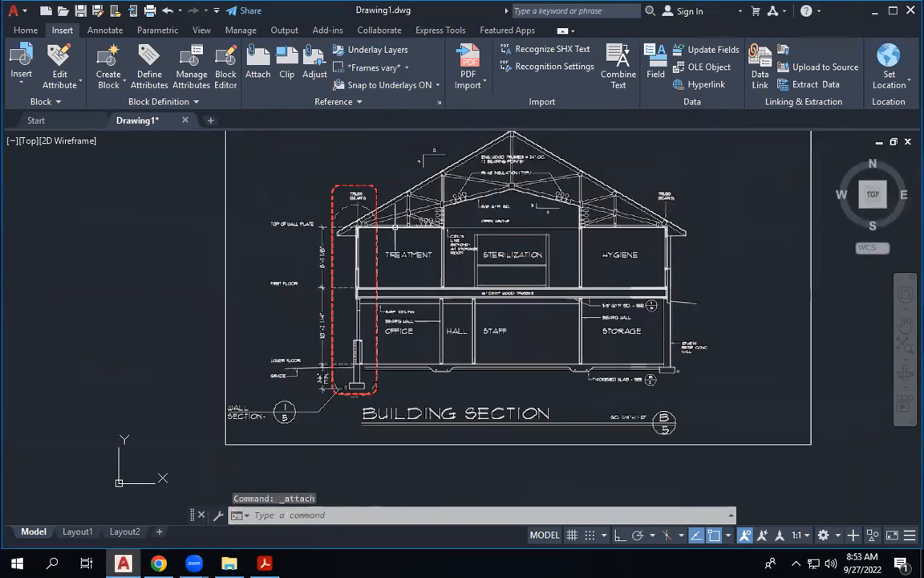
{"action": "scroll", "coordinate": [360, 377], "scroll_direction": "up", "scroll_amount": 5}
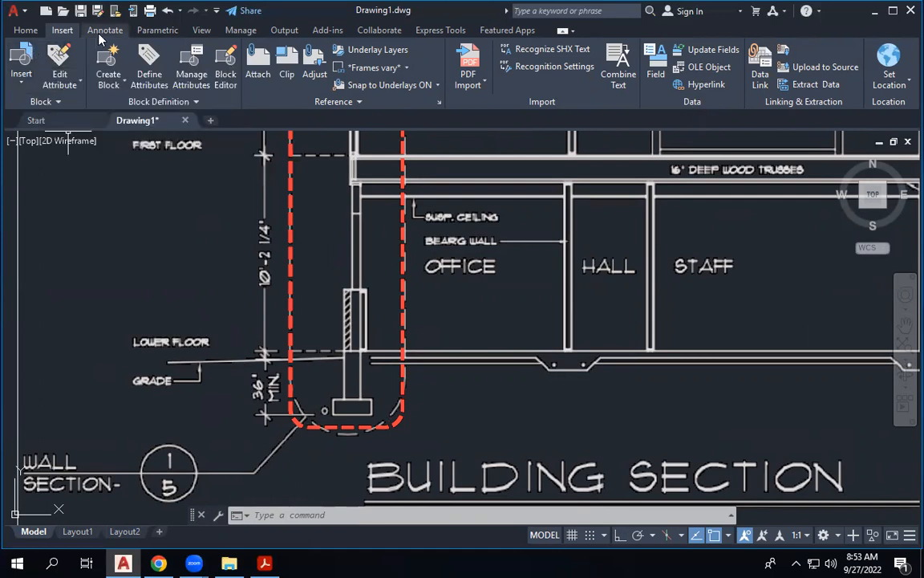
{"action": "left_click", "coordinate": [25, 30]}
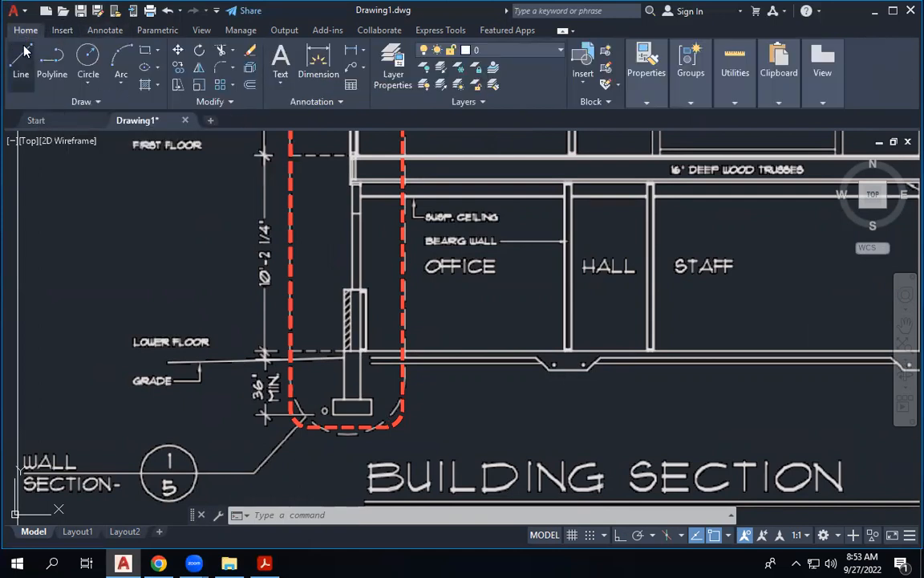
{"action": "left_click", "coordinate": [22, 63]}
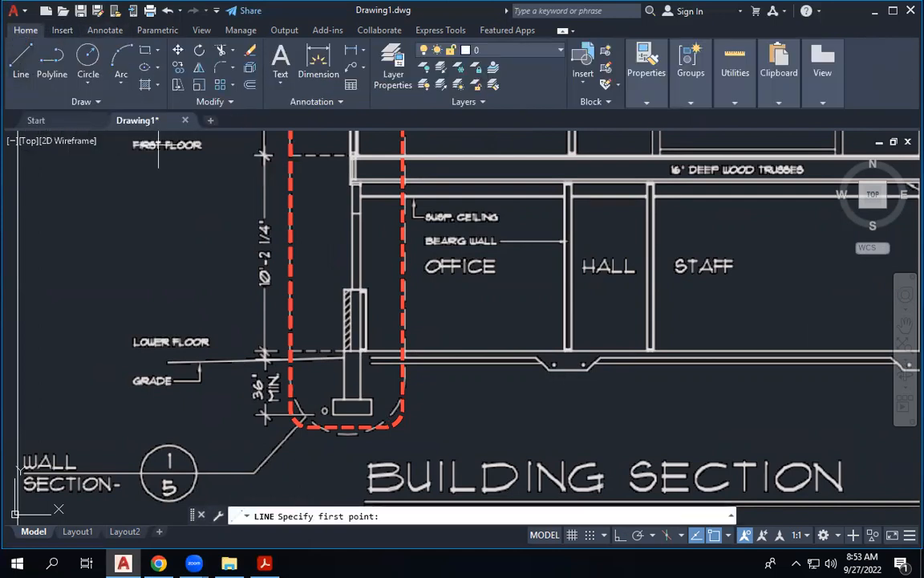
{"action": "scroll", "coordinate": [300, 317], "scroll_direction": "down", "scroll_amount": 1}
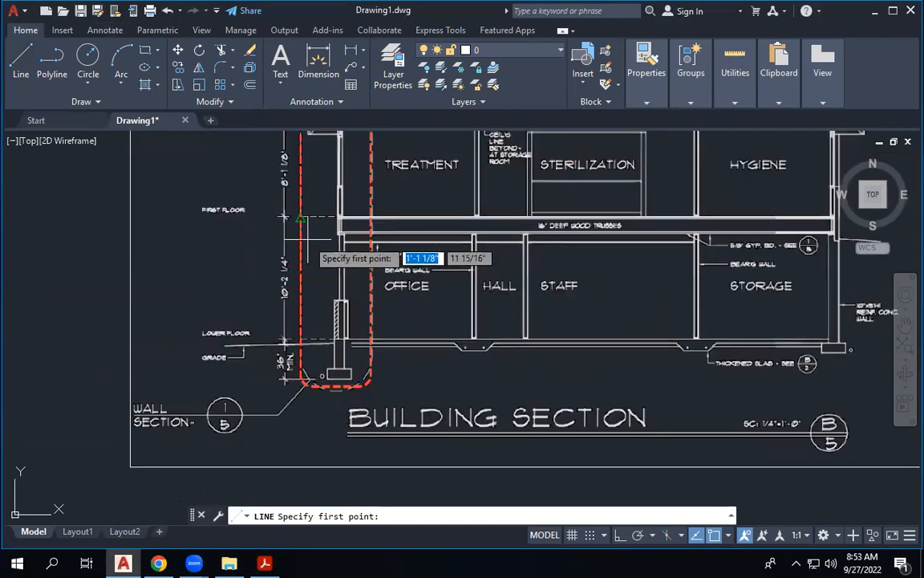
{"action": "scroll", "coordinate": [291, 298], "scroll_direction": "up", "scroll_amount": 1}
{"action": "scroll", "coordinate": [293, 295], "scroll_direction": "up", "scroll_amount": 2}
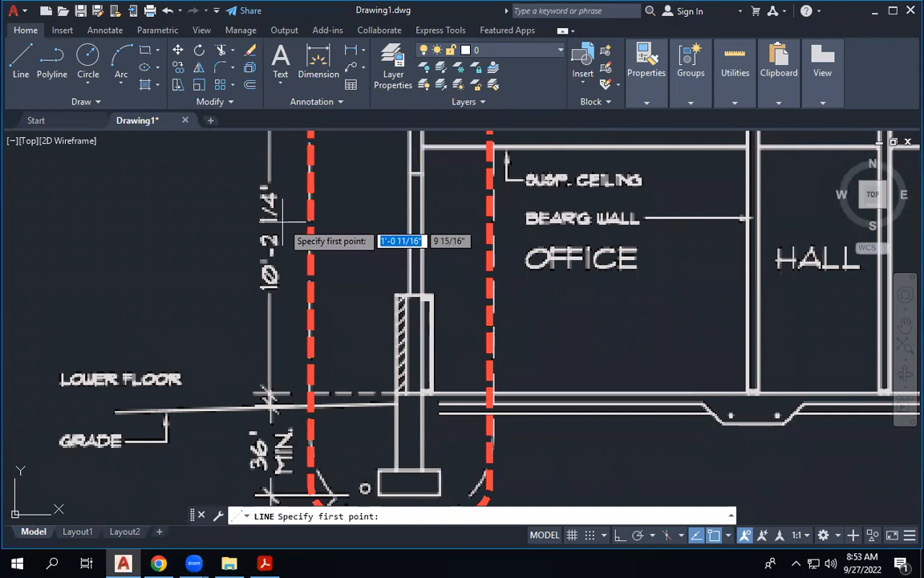
{"action": "scroll", "coordinate": [285, 411], "scroll_direction": "down", "scroll_amount": 2}
{"action": "scroll", "coordinate": [285, 416], "scroll_direction": "down", "scroll_amount": 2}
{"action": "scroll", "coordinate": [334, 390], "scroll_direction": "up", "scroll_amount": 4}
{"action": "scroll", "coordinate": [333, 391], "scroll_direction": "up", "scroll_amount": 2}
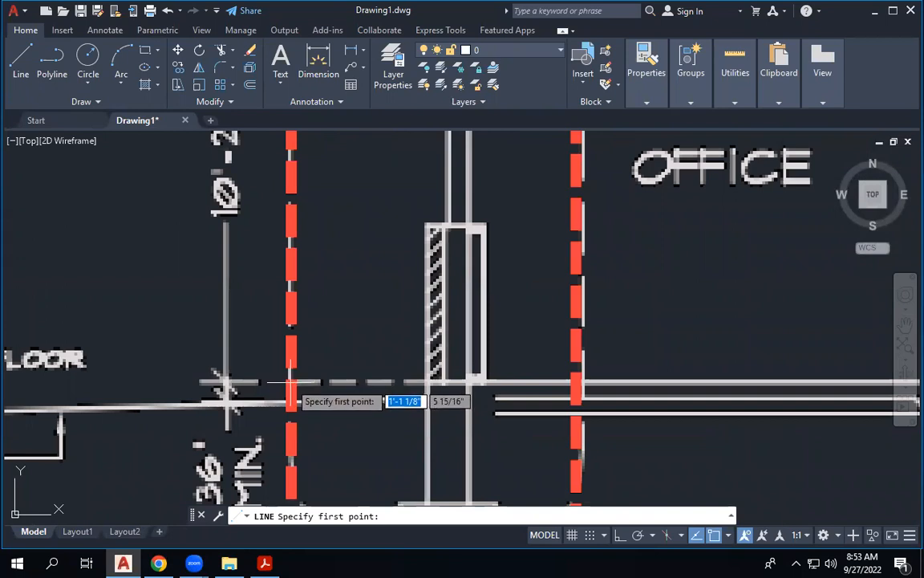
{"action": "left_click", "coordinate": [288, 498]}
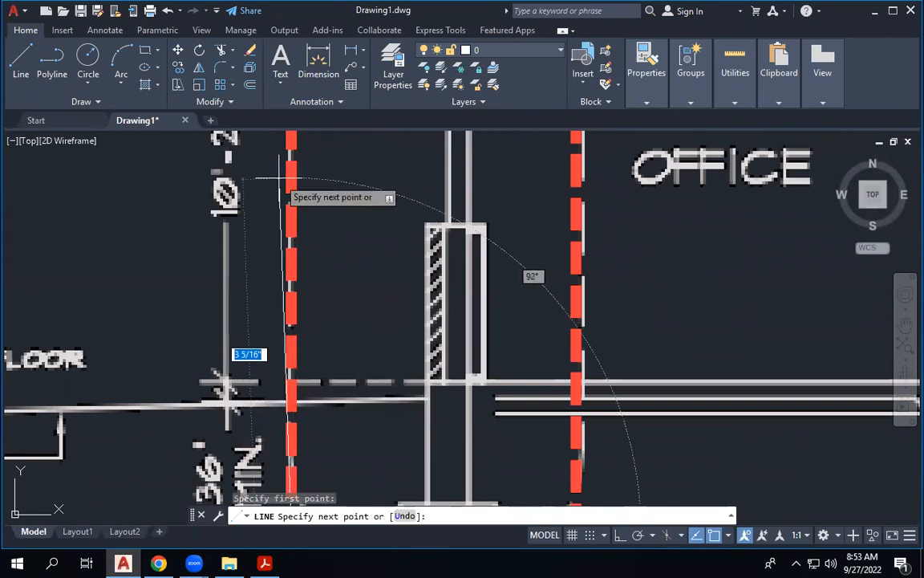
{"action": "key", "text": "Escape"}
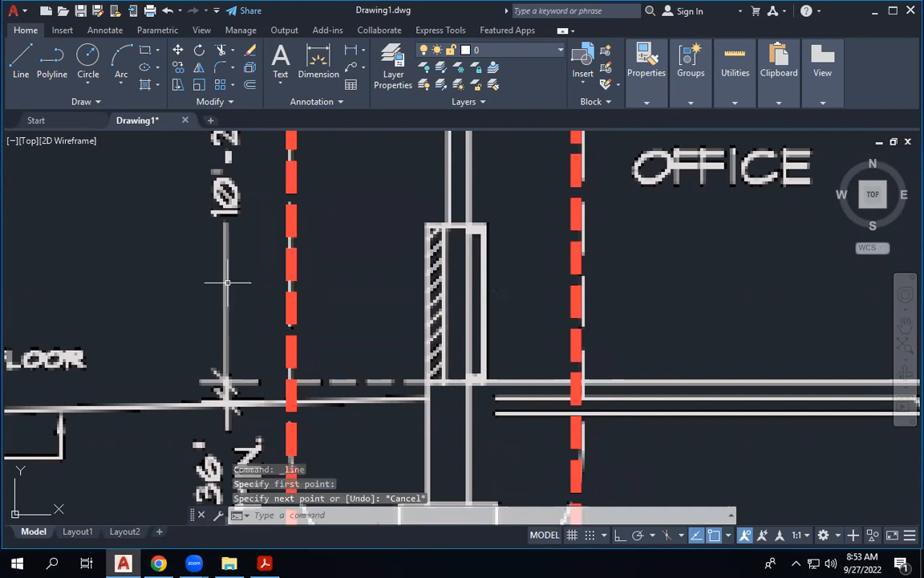
Step: Review the object snap modes and start a line at the wall's outer face on the lower floor level
{"action": "left_click", "coordinate": [20, 61]}
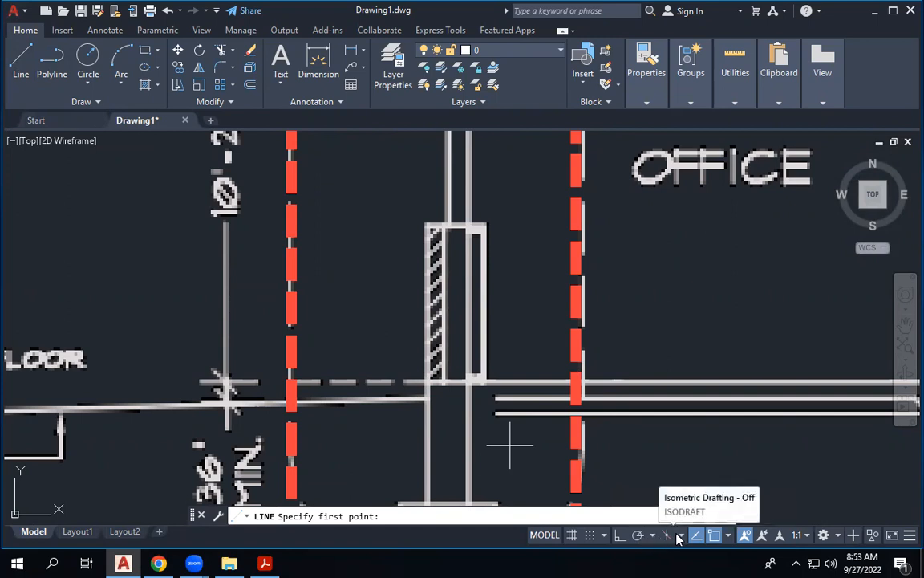
{"action": "left_click", "coordinate": [729, 536]}
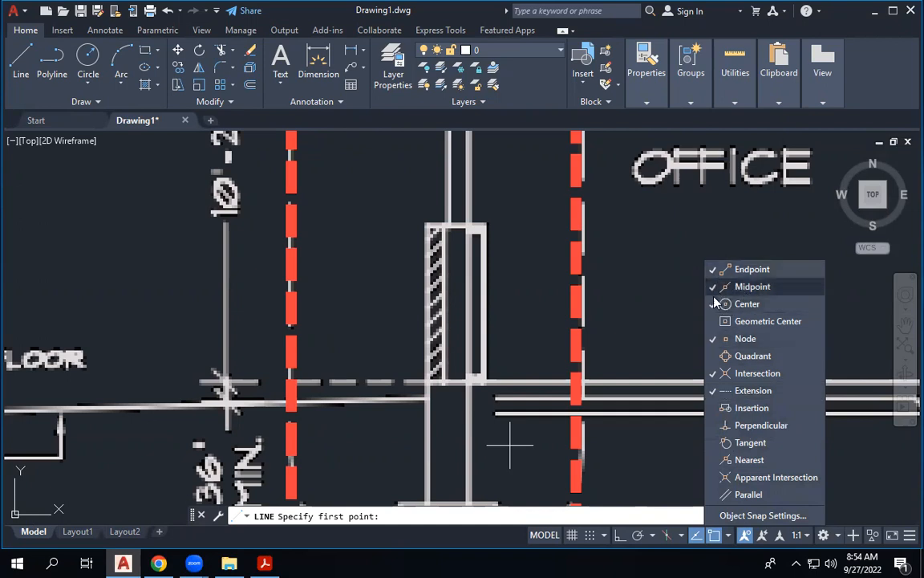
{"action": "left_click", "coordinate": [359, 325]}
{"action": "scroll", "coordinate": [358, 322], "scroll_direction": "down", "scroll_amount": 5}
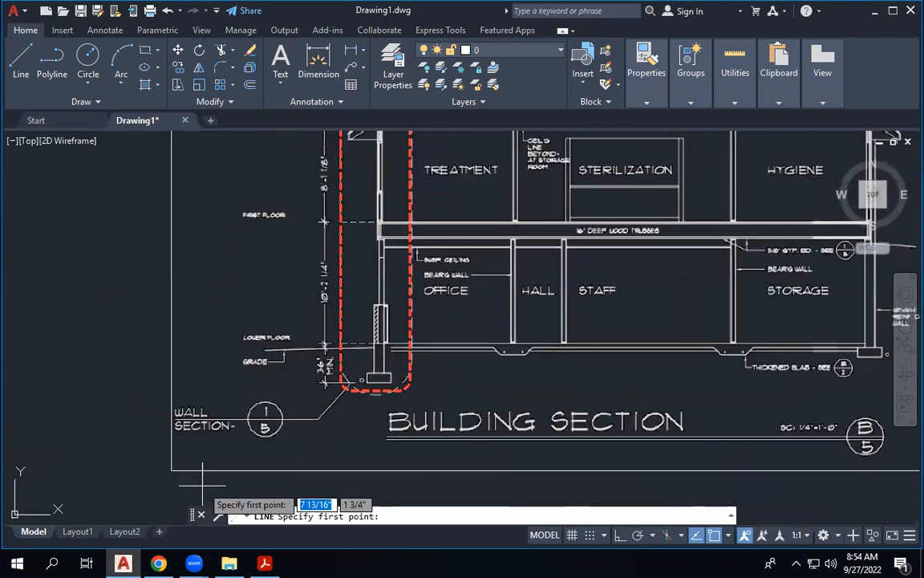
{"action": "scroll", "coordinate": [228, 449], "scroll_direction": "down", "scroll_amount": 4}
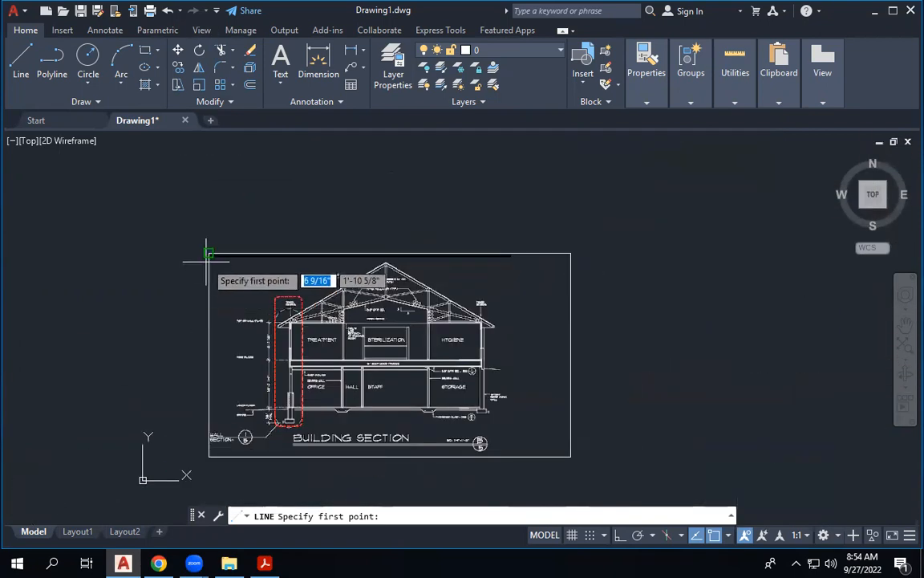
{"action": "scroll", "coordinate": [276, 434], "scroll_direction": "up", "scroll_amount": 5}
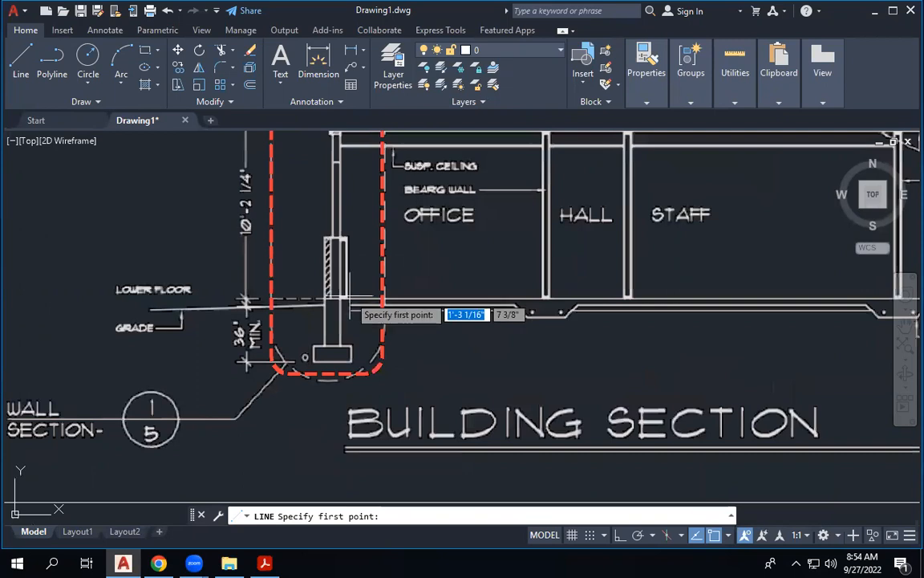
{"action": "scroll", "coordinate": [350, 312], "scroll_direction": "up", "scroll_amount": 6}
{"action": "scroll", "coordinate": [382, 321], "scroll_direction": "down", "scroll_amount": 4}
{"action": "scroll", "coordinate": [382, 318], "scroll_direction": "down", "scroll_amount": 2}
{"action": "scroll", "coordinate": [373, 315], "scroll_direction": "up", "scroll_amount": 7}
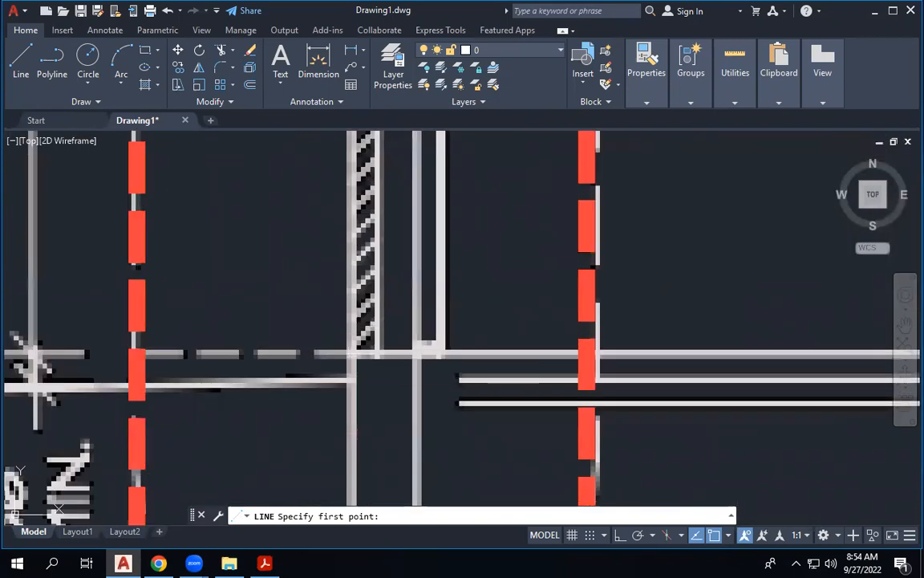
{"action": "left_click", "coordinate": [425, 348]}
Step: Turn Ortho on and draw the line straight up from the lower floor level with a length of 10'2.25"
{"action": "scroll", "coordinate": [337, 215], "scroll_direction": "down", "scroll_amount": 3}
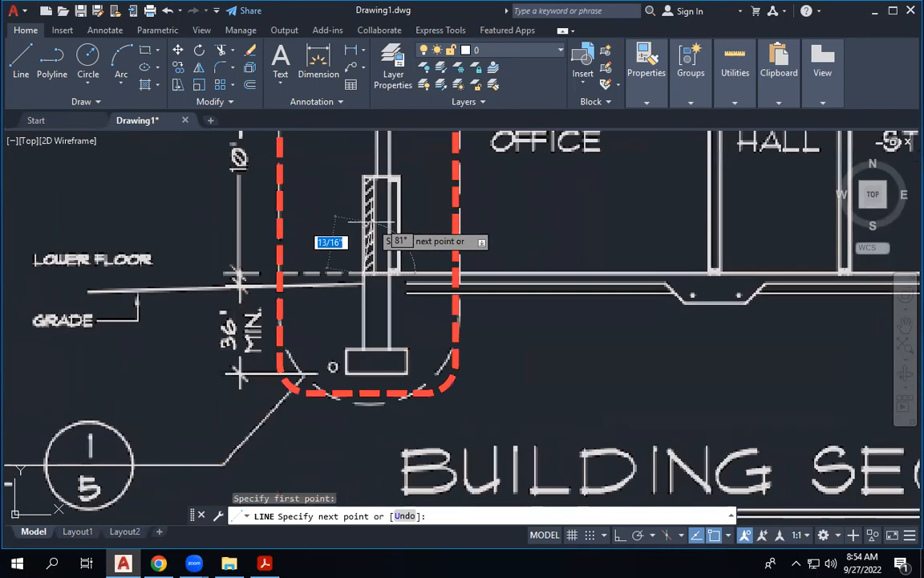
{"action": "scroll", "coordinate": [377, 231], "scroll_direction": "down", "scroll_amount": 2}
{"action": "scroll", "coordinate": [437, 362], "scroll_direction": "down", "scroll_amount": 2}
{"action": "scroll", "coordinate": [430, 349], "scroll_direction": "down", "scroll_amount": 1}
{"action": "scroll", "coordinate": [401, 321], "scroll_direction": "up", "scroll_amount": 8}
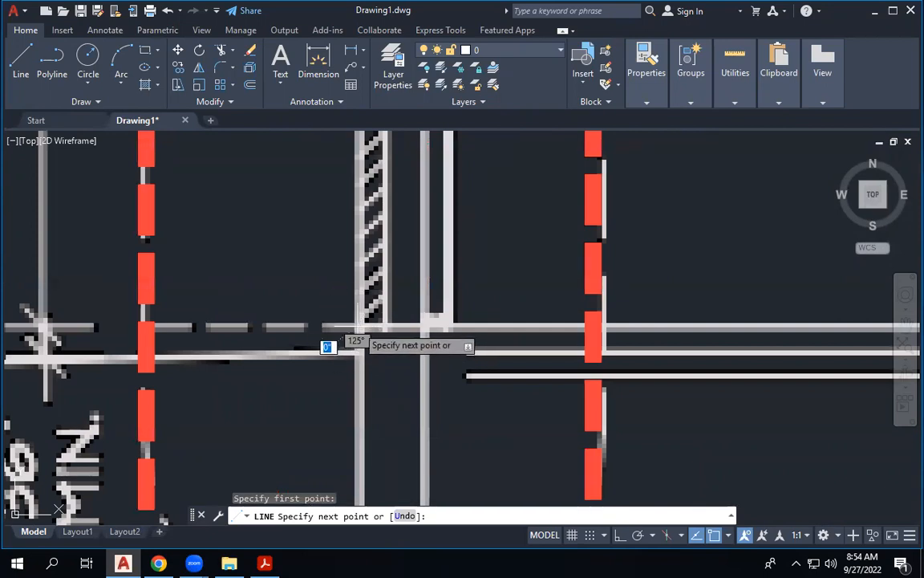
{"action": "scroll", "coordinate": [341, 297], "scroll_direction": "down", "scroll_amount": 5}
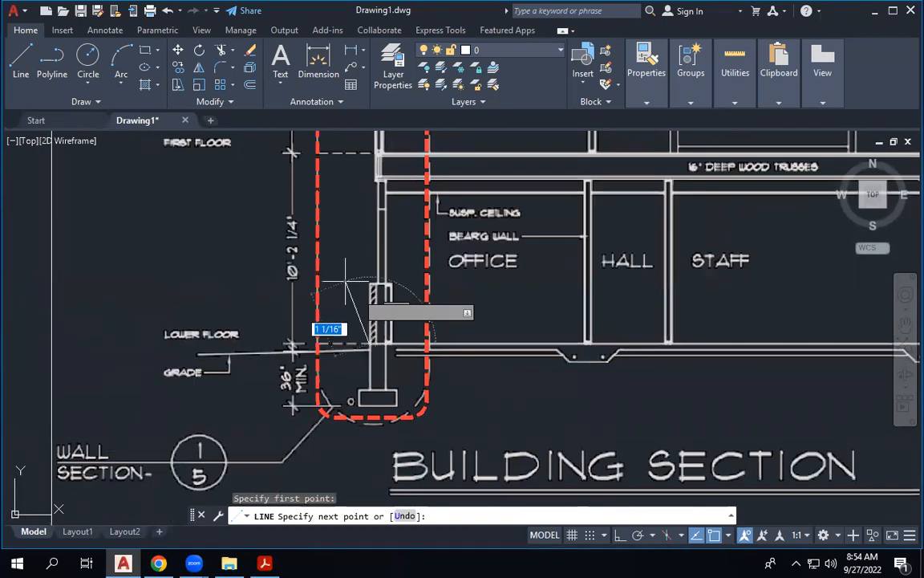
{"action": "key", "text": "F8"}
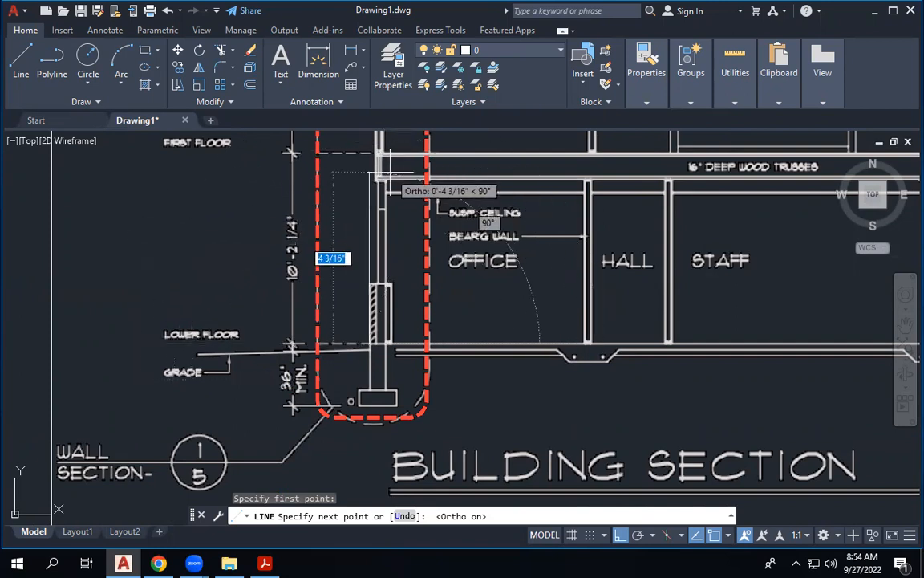
{"action": "scroll", "coordinate": [377, 177], "scroll_direction": "down", "scroll_amount": 2}
{"action": "scroll", "coordinate": [325, 317], "scroll_direction": "up", "scroll_amount": 4}
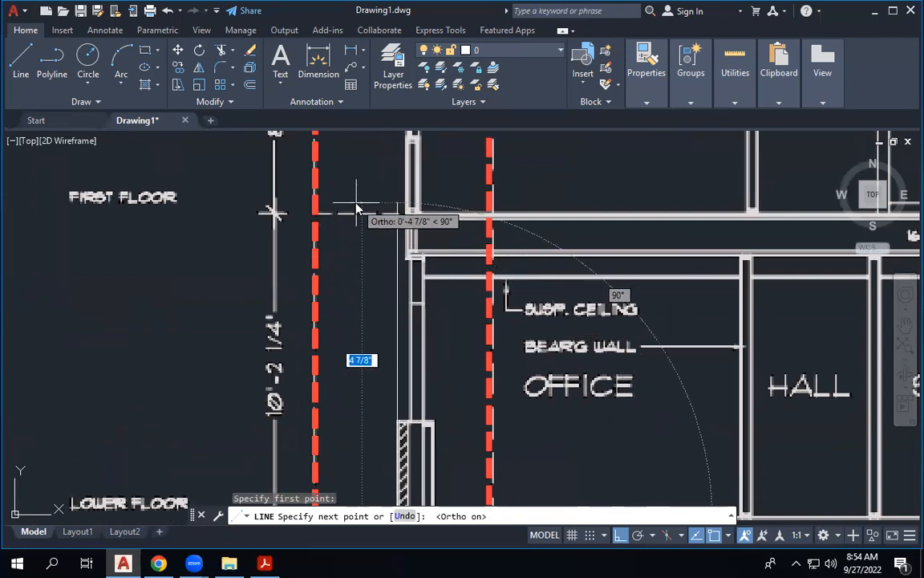
{"action": "type", "text": "10'2.25\""}
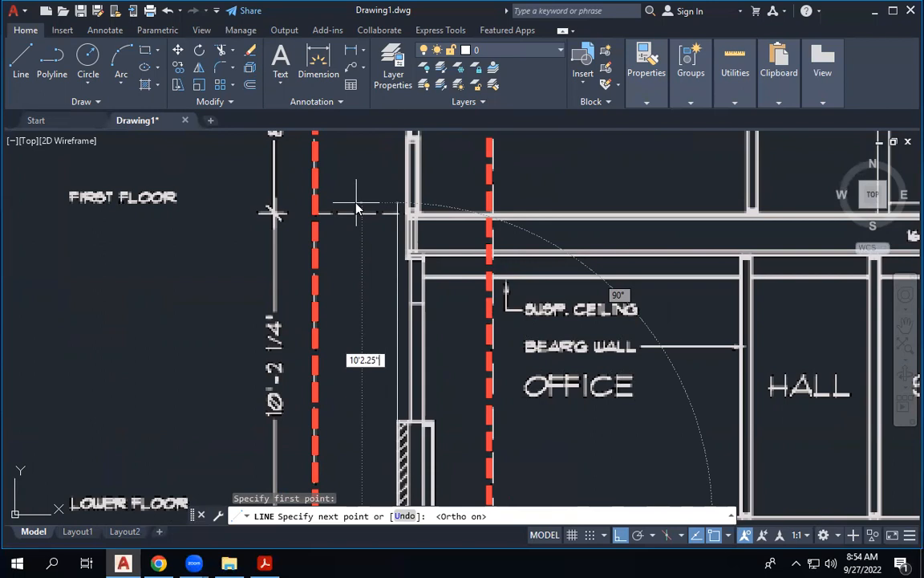
{"action": "key", "text": "Return"}
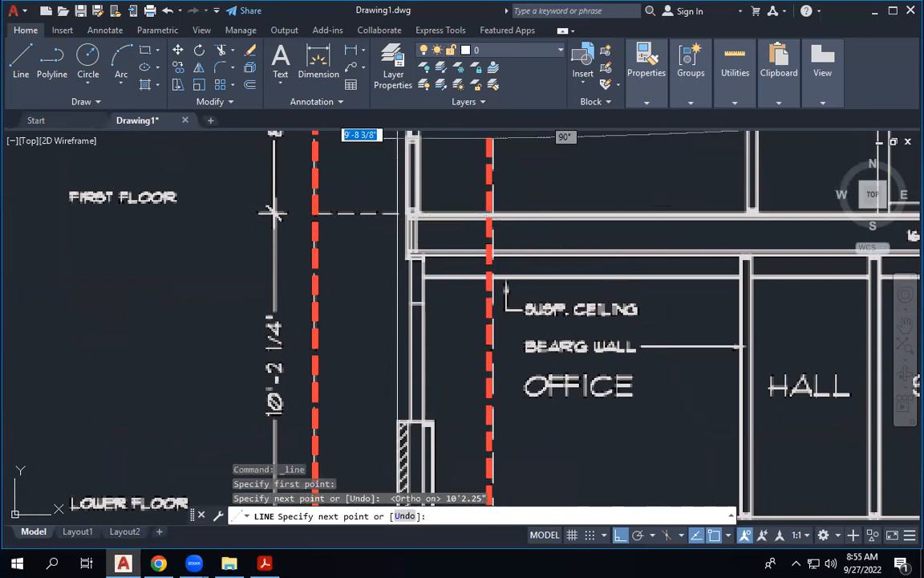
{"action": "scroll", "coordinate": [275, 213], "scroll_direction": "down", "scroll_amount": 6}
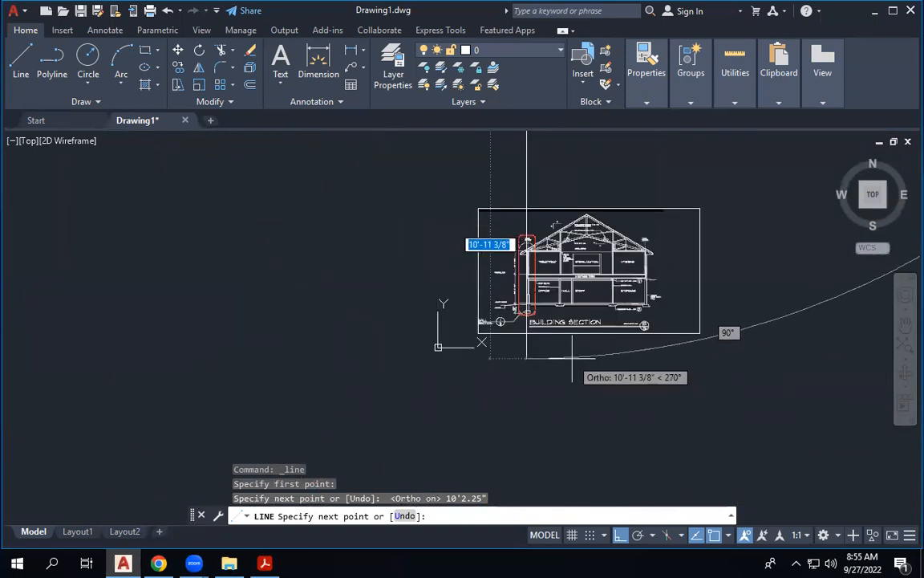
{"action": "key", "text": "Escape"}
Step: Add a linear dimension from the upper end of the vertical line to its lower end, placed to the left of it
{"action": "scroll", "coordinate": [604, 393], "scroll_direction": "down", "scroll_amount": 5}
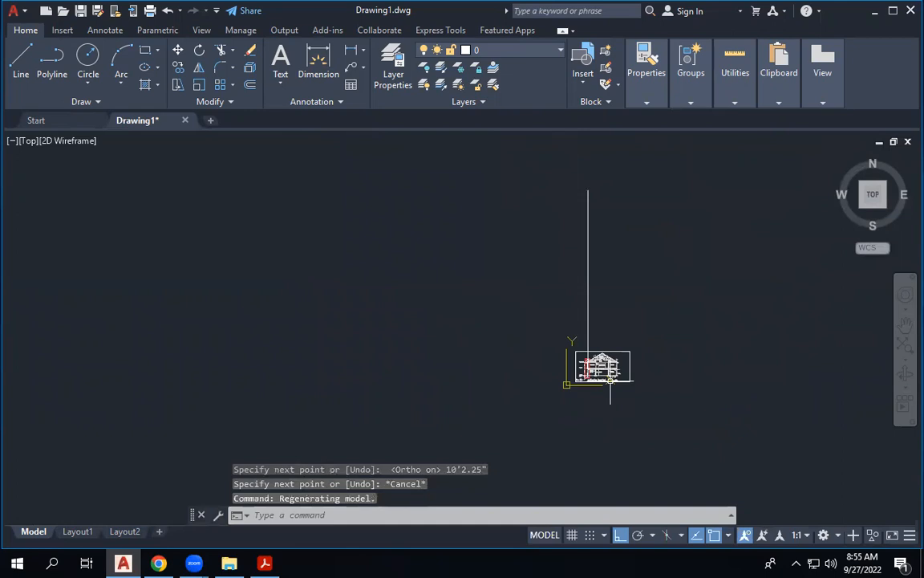
{"action": "scroll", "coordinate": [590, 305], "scroll_direction": "up", "scroll_amount": 2}
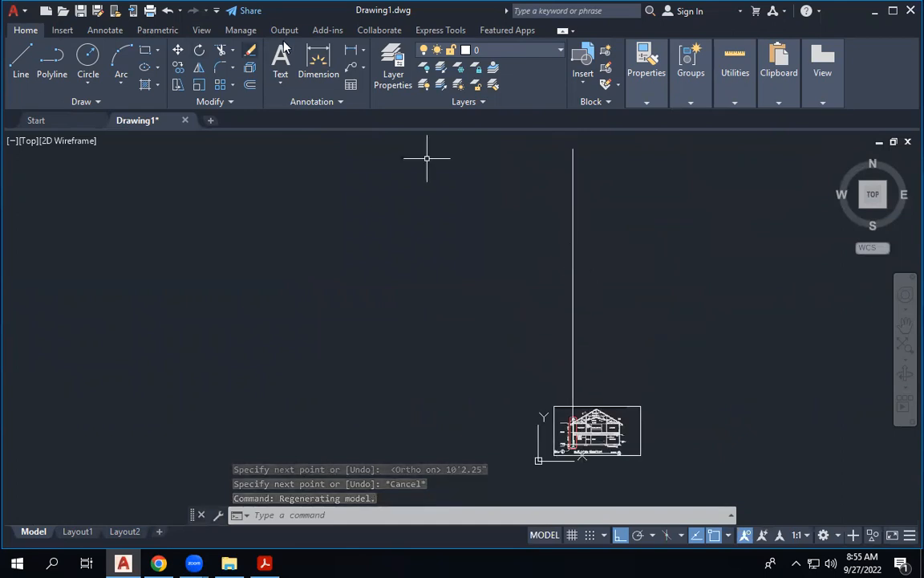
{"action": "left_click", "coordinate": [363, 52]}
{"action": "left_click", "coordinate": [365, 73]}
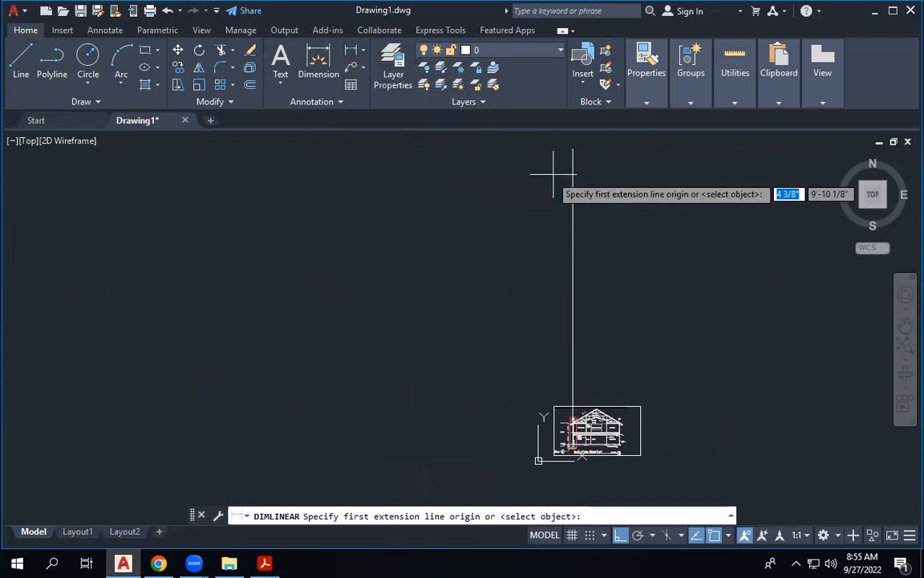
{"action": "left_click", "coordinate": [573, 150]}
{"action": "scroll", "coordinate": [562, 438], "scroll_direction": "up", "scroll_amount": 10}
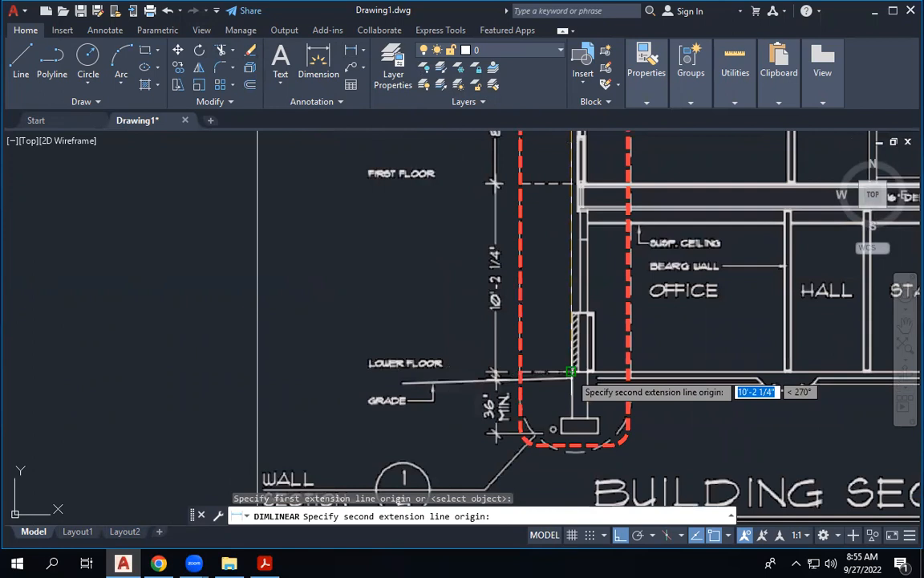
{"action": "left_click", "coordinate": [569, 372]}
{"action": "scroll", "coordinate": [562, 377], "scroll_direction": "down", "scroll_amount": 10}
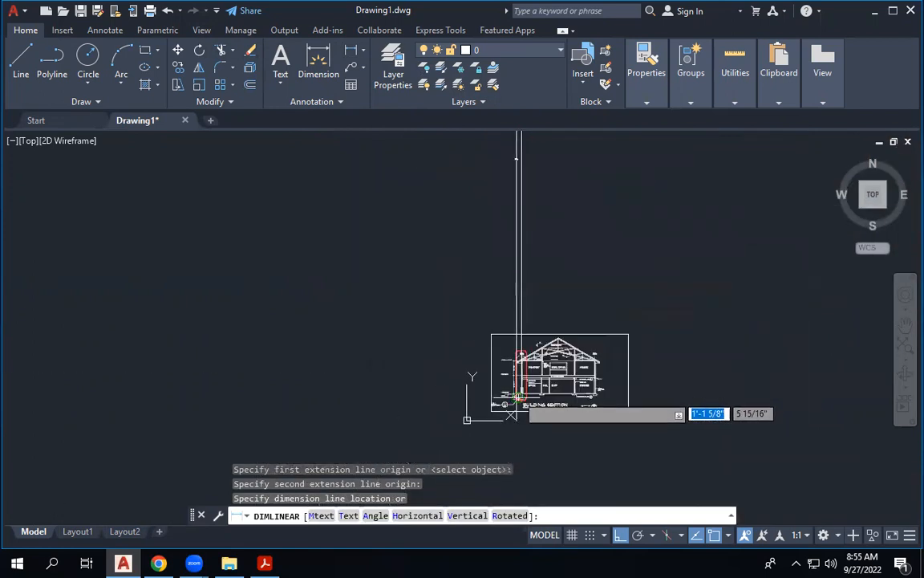
{"action": "left_click", "coordinate": [483, 251]}
{"action": "scroll", "coordinate": [491, 149], "scroll_direction": "up", "scroll_amount": 6}
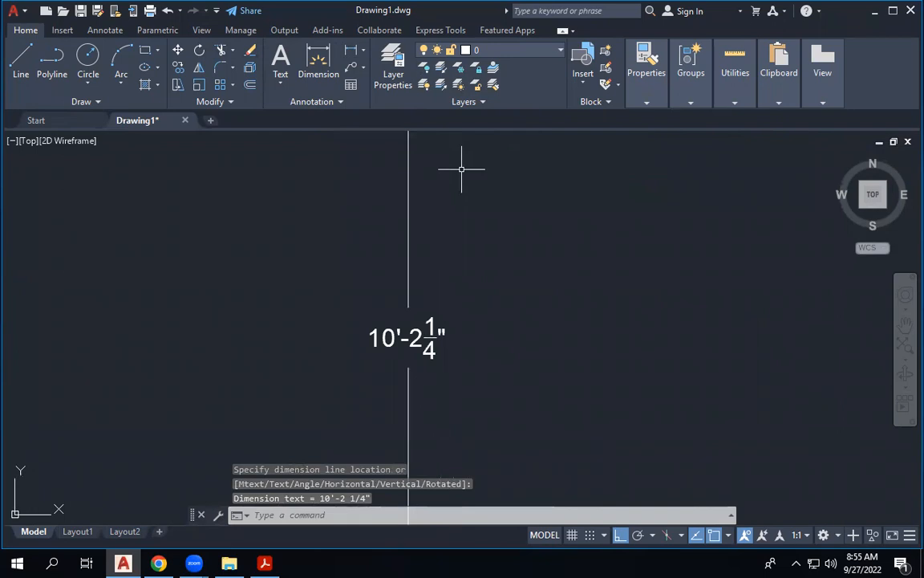
Step: Delete the linear dimension placed beside the vertical reference line
{"action": "scroll", "coordinate": [461, 169], "scroll_direction": "down", "scroll_amount": 5}
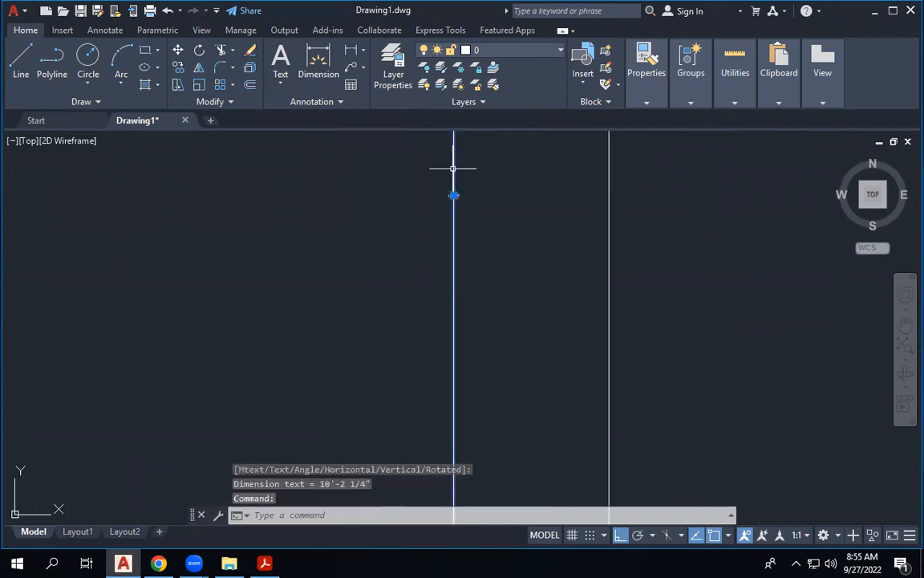
{"action": "key", "text": "Delete"}
{"action": "scroll", "coordinate": [464, 189], "scroll_direction": "down", "scroll_amount": 5}
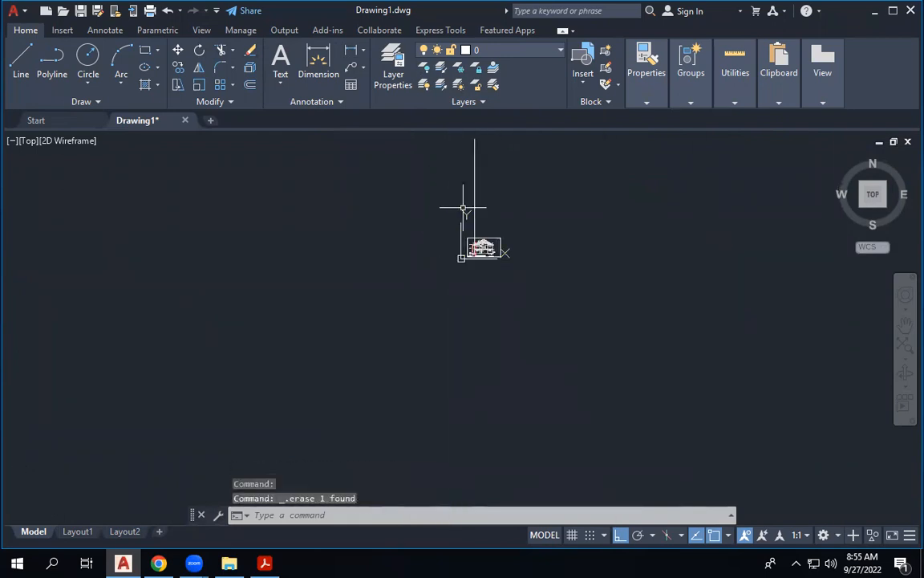
{"action": "scroll", "coordinate": [484, 273], "scroll_direction": "up", "scroll_amount": 3}
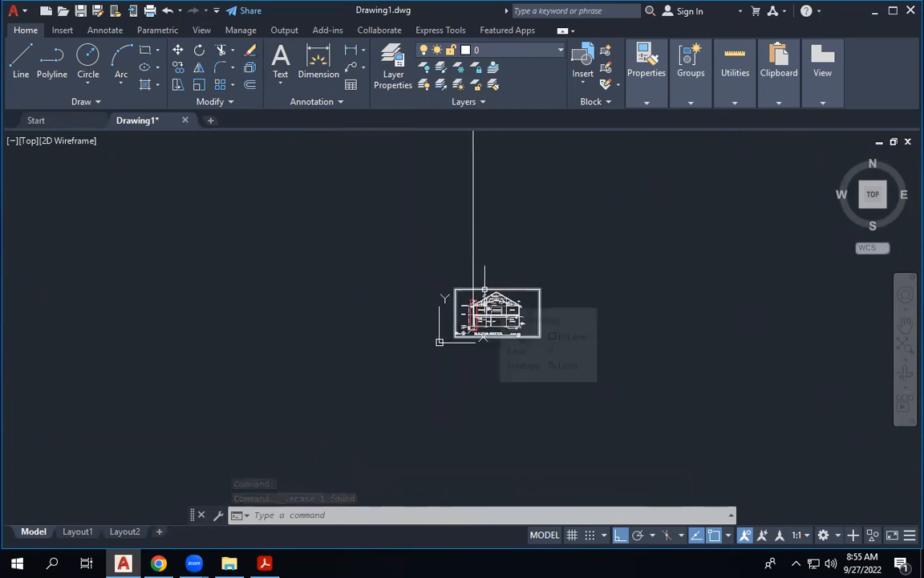
{"action": "type", "text": "SC"}
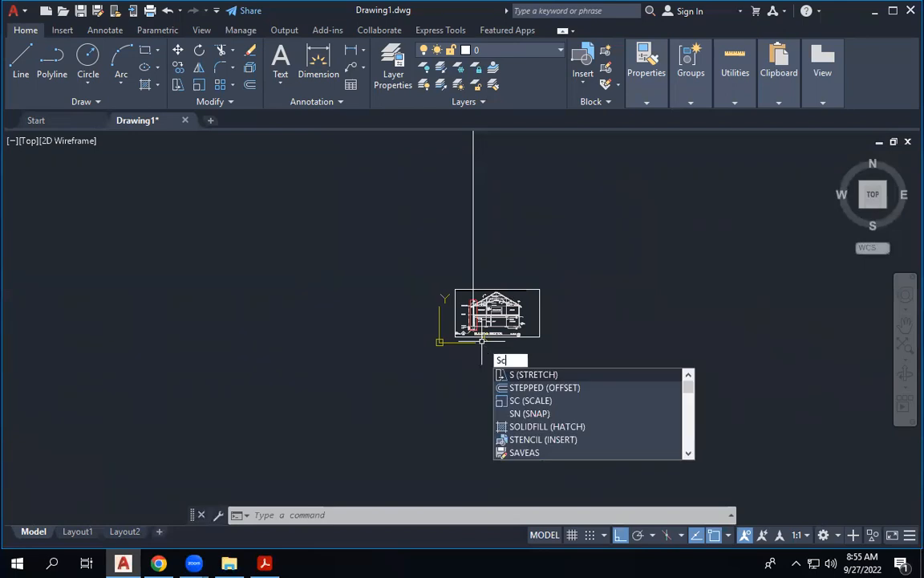
{"action": "type", "text": "ALE"}
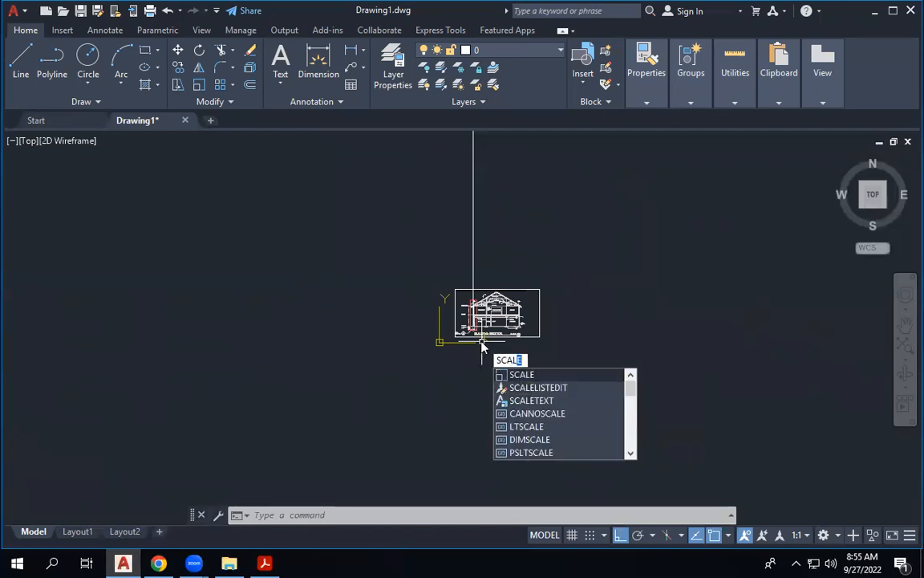
{"action": "key", "text": "Return"}
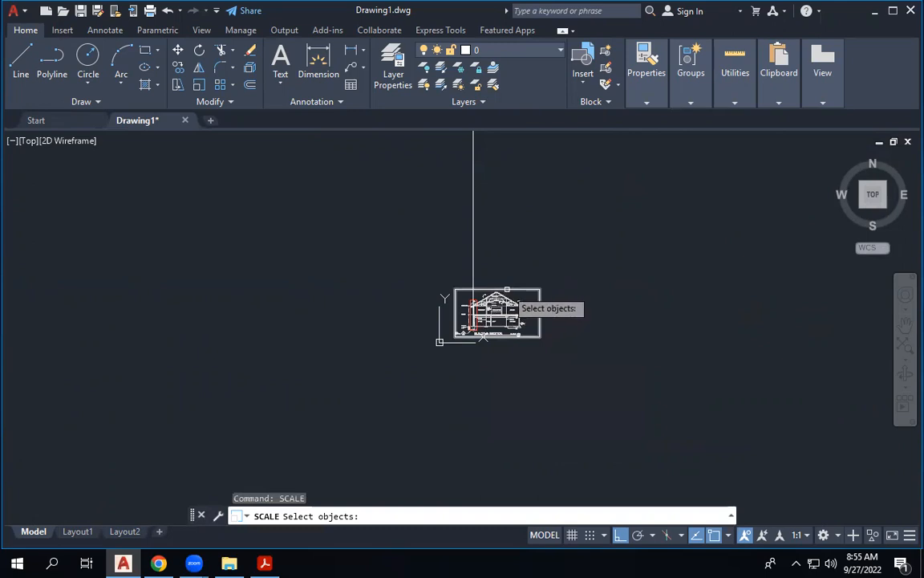
{"action": "left_click", "coordinate": [507, 289]}
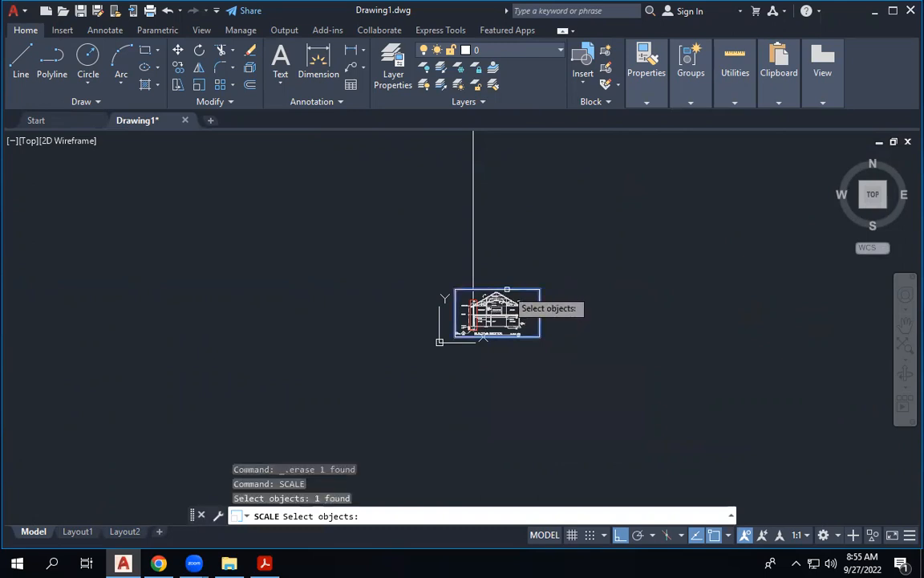
{"action": "key", "text": "Return"}
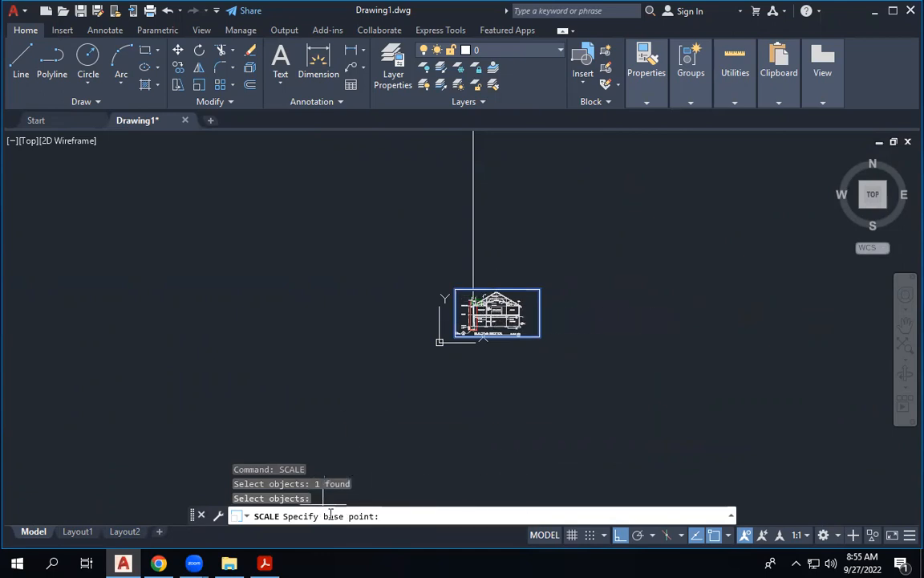
{"action": "scroll", "coordinate": [473, 325], "scroll_direction": "up", "scroll_amount": 10}
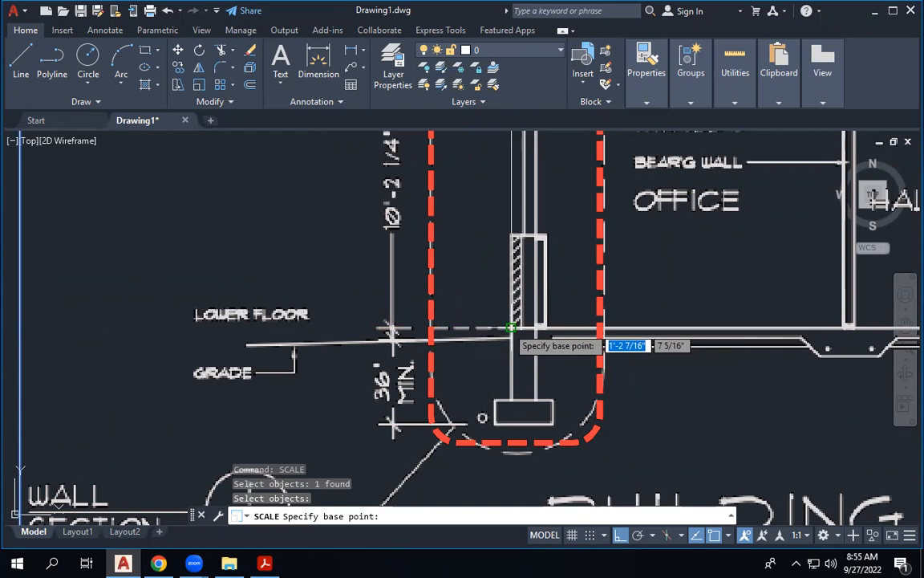
{"action": "left_click", "coordinate": [511, 328]}
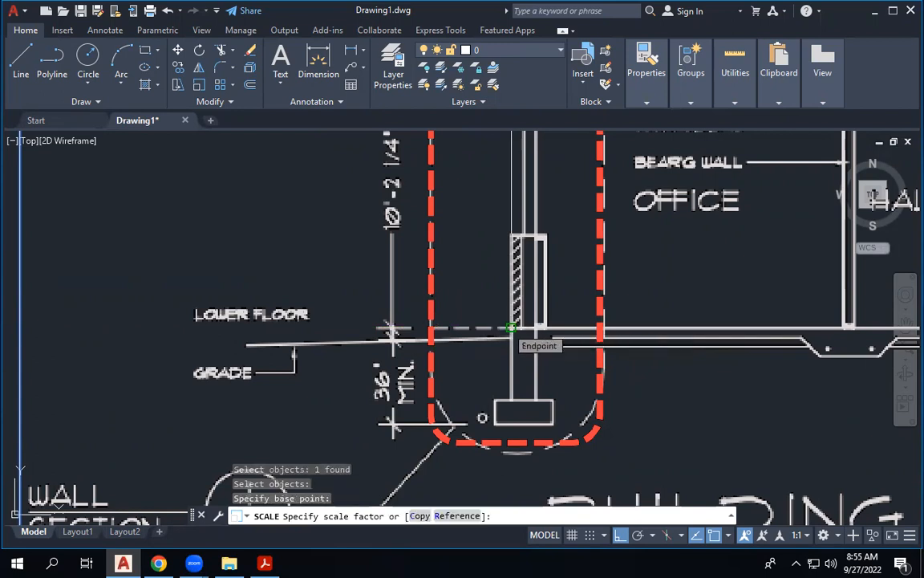
{"action": "type", "text": "r"}
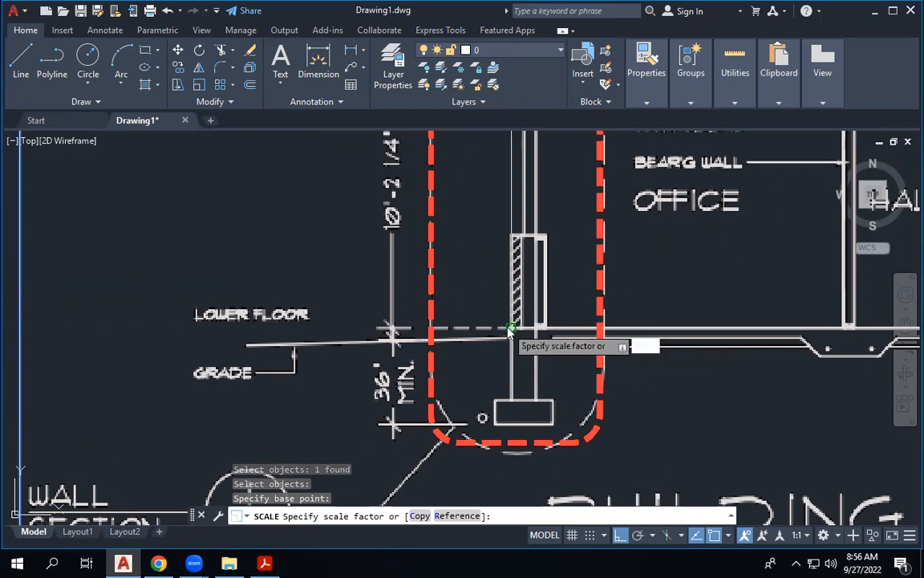
{"action": "key", "text": "Return"}
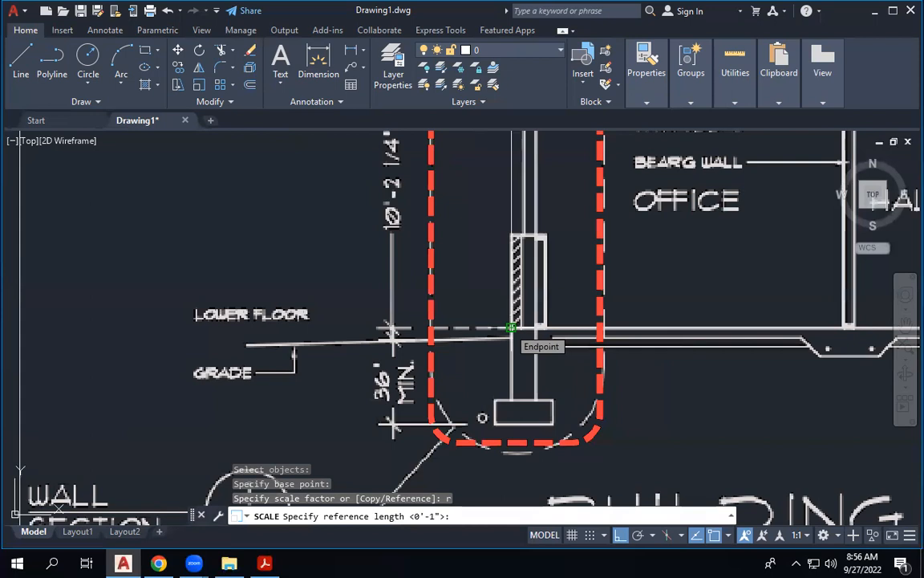
{"action": "left_click", "coordinate": [511, 328]}
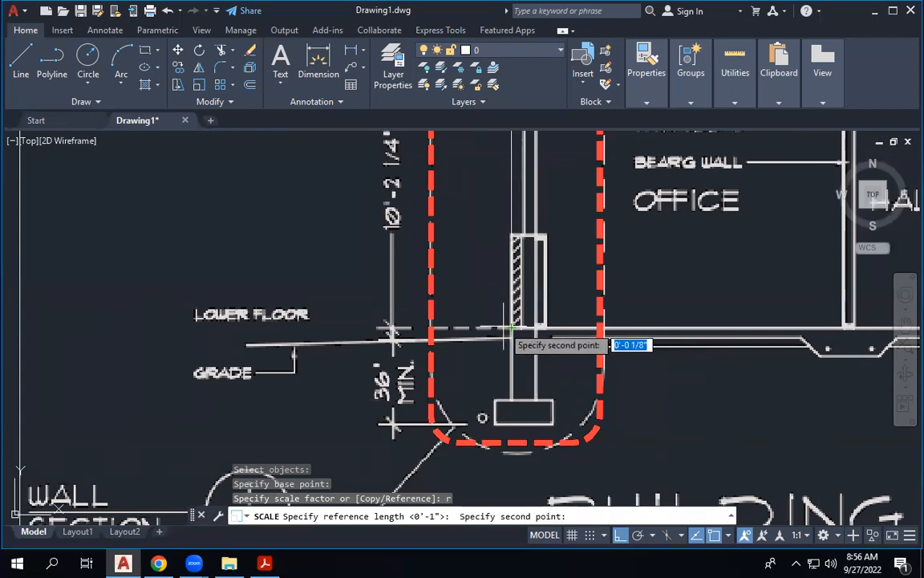
{"action": "scroll", "coordinate": [509, 332], "scroll_direction": "down", "scroll_amount": 4}
{"action": "scroll", "coordinate": [517, 265], "scroll_direction": "up", "scroll_amount": 6}
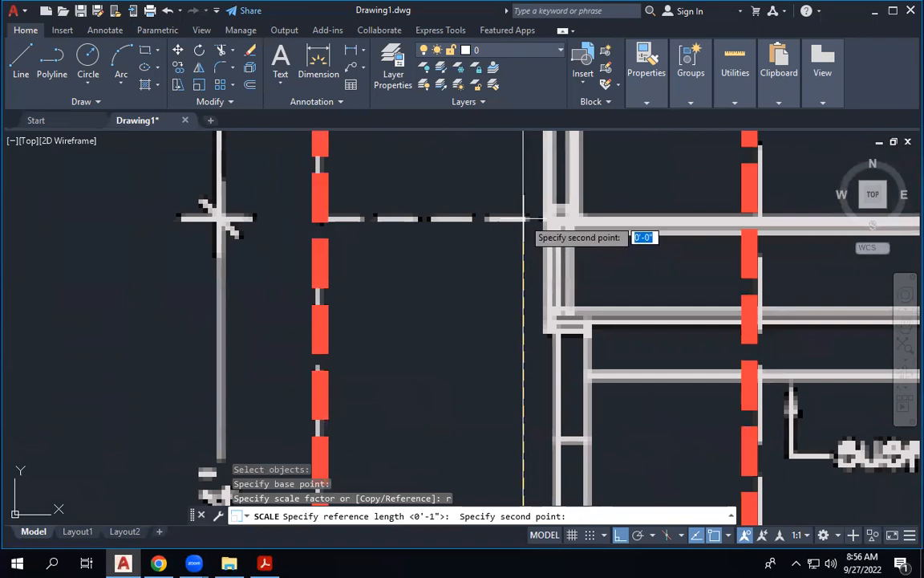
{"action": "left_click", "coordinate": [524, 218]}
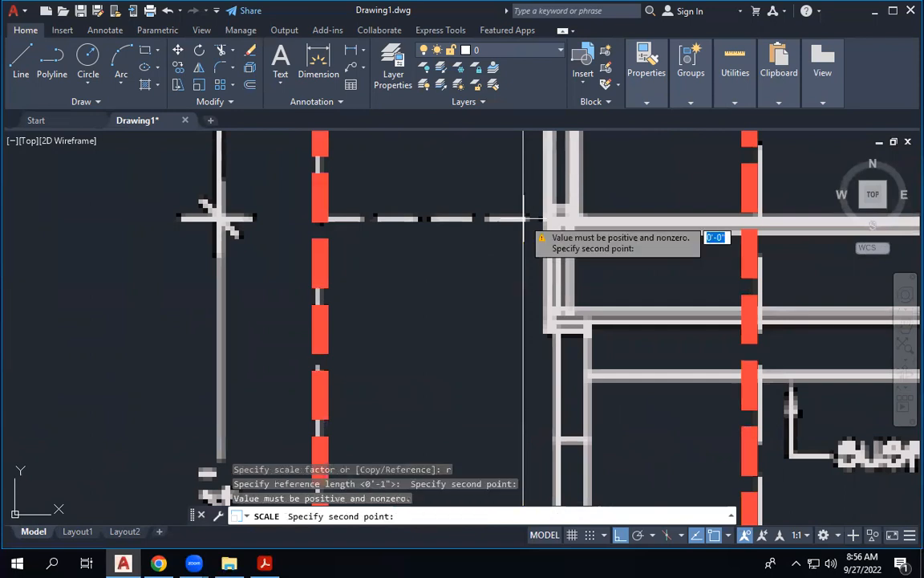
{"action": "scroll", "coordinate": [554, 309], "scroll_direction": "down", "scroll_amount": 6}
{"action": "scroll", "coordinate": [553, 304], "scroll_direction": "down", "scroll_amount": 5}
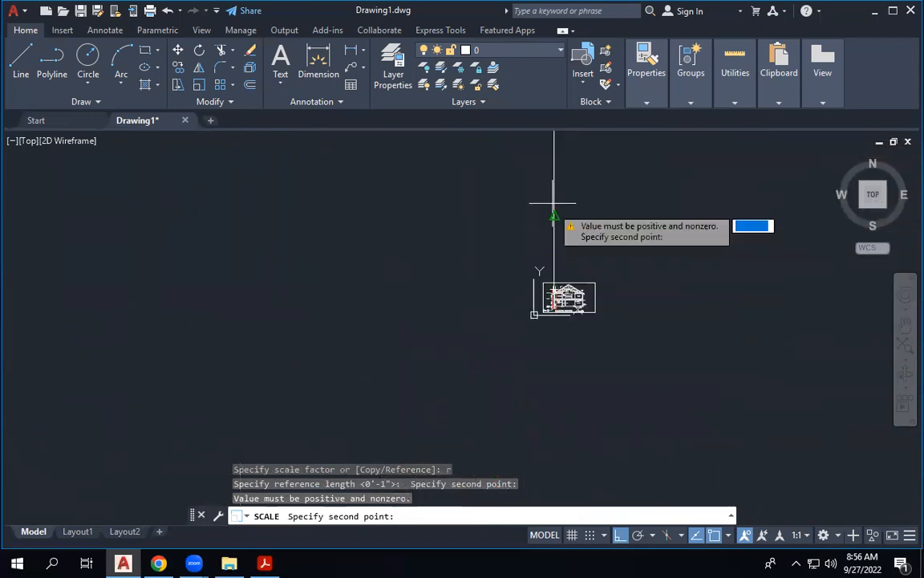
{"action": "scroll", "coordinate": [554, 289], "scroll_direction": "down", "scroll_amount": 3}
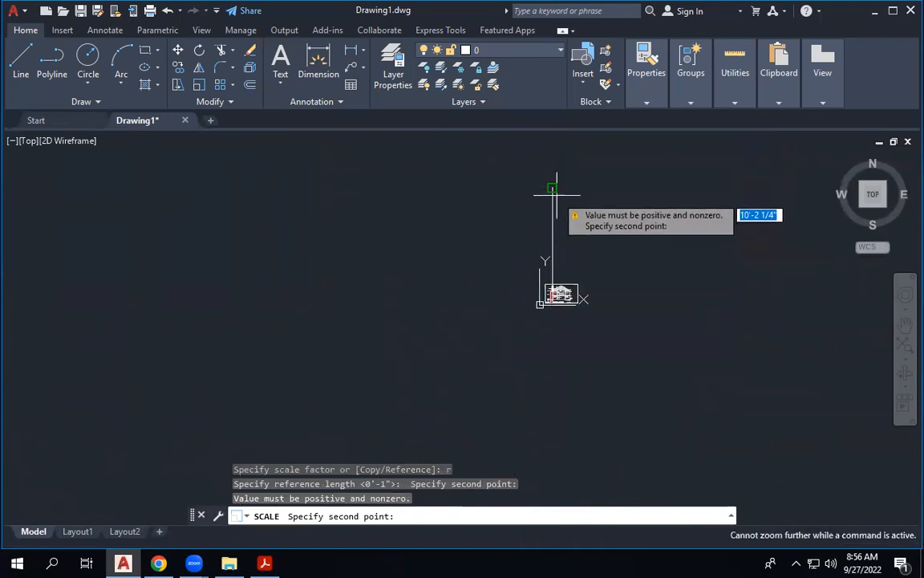
{"action": "left_click", "coordinate": [552, 187]}
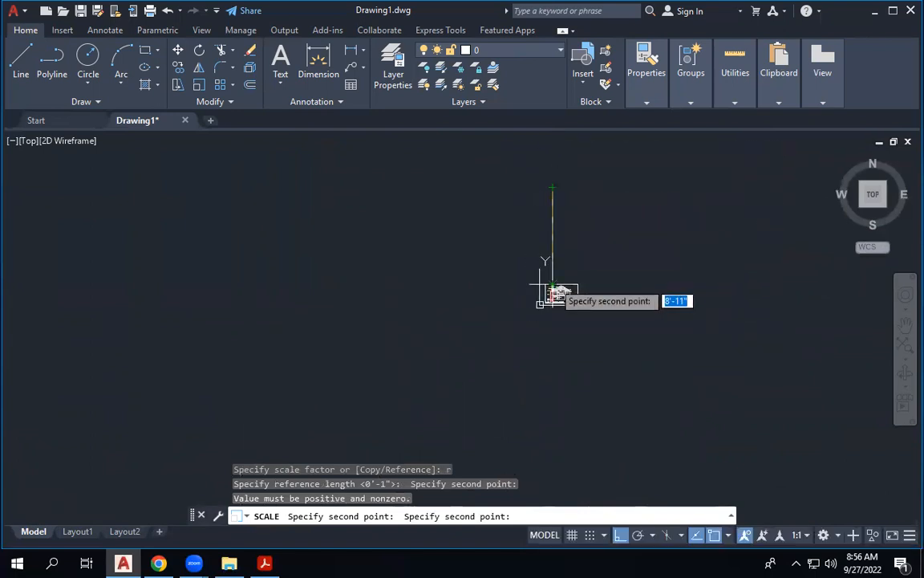
{"action": "key", "text": "Escape"}
Step: Start scaling the PDF underlay by Reference, with the base point at the vertical line's lower end on the lower floor level
{"action": "scroll", "coordinate": [555, 289], "scroll_direction": "up", "scroll_amount": 3}
{"action": "type", "text": "sca"}
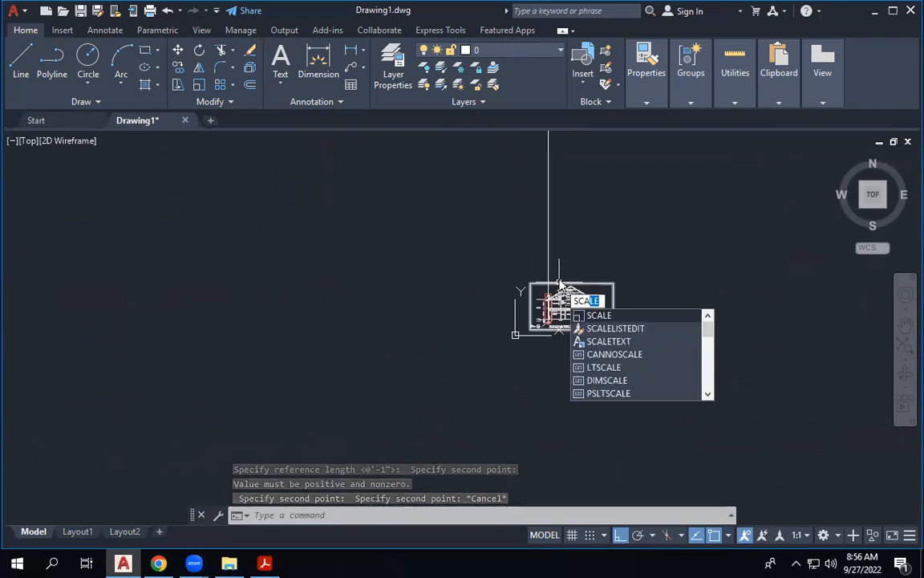
{"action": "type", "text": "le"}
{"action": "key", "text": "Return"}
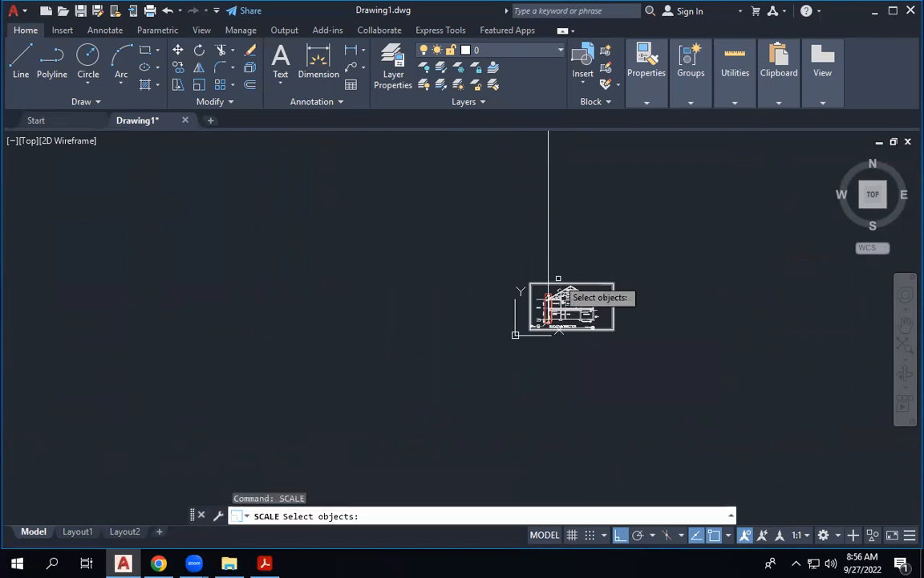
{"action": "left_click", "coordinate": [563, 285]}
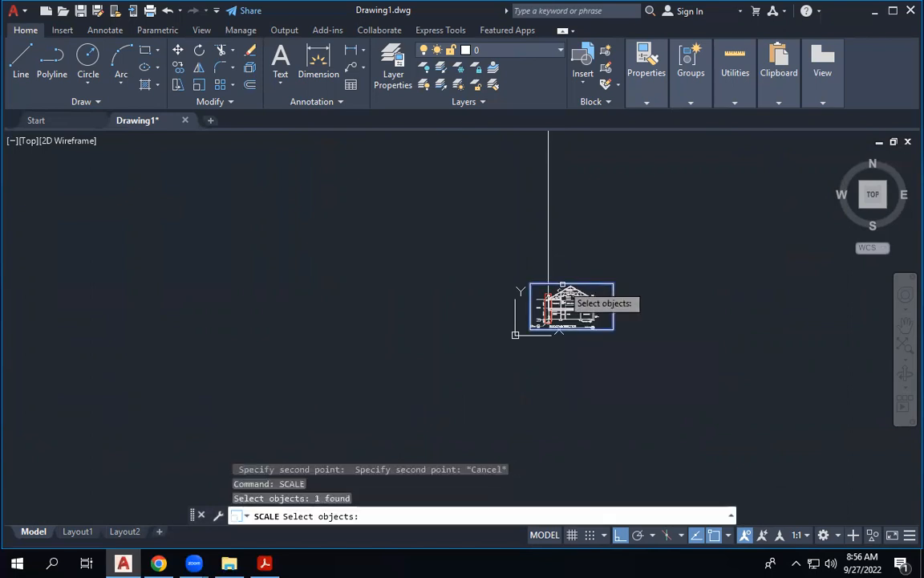
{"action": "key", "text": "Return"}
{"action": "scroll", "coordinate": [555, 325], "scroll_direction": "up", "scroll_amount": 7}
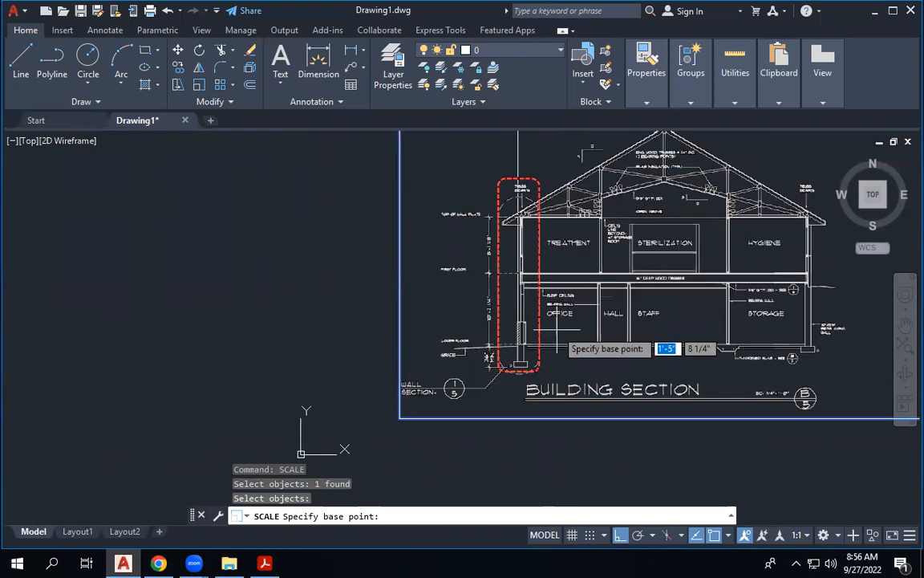
{"action": "scroll", "coordinate": [558, 329], "scroll_direction": "up", "scroll_amount": 3}
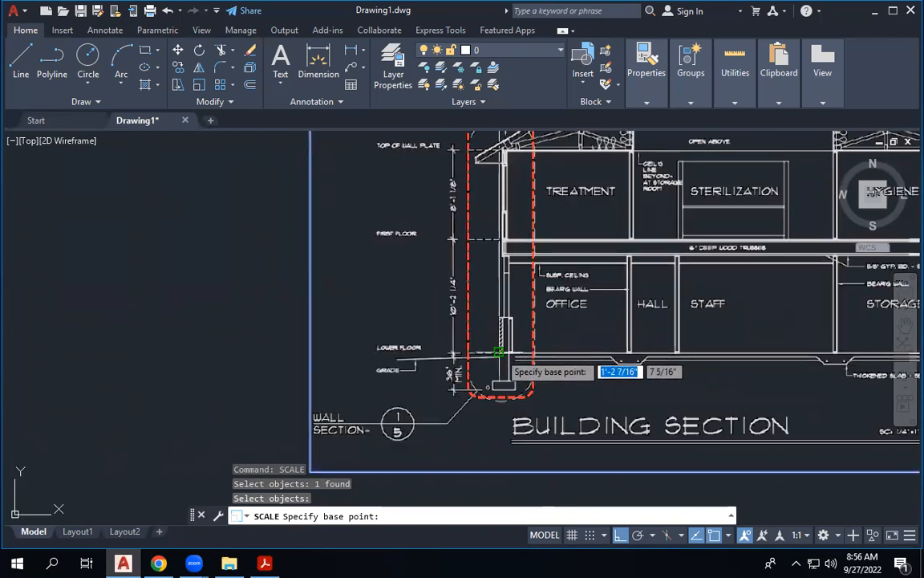
{"action": "left_click", "coordinate": [498, 351]}
{"action": "type", "text": "r"}
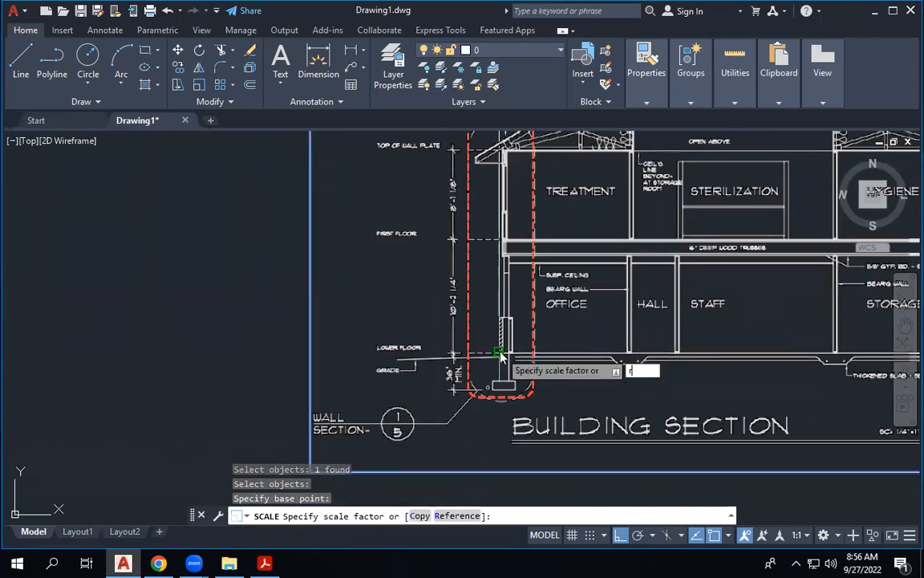
{"action": "key", "text": "Return"}
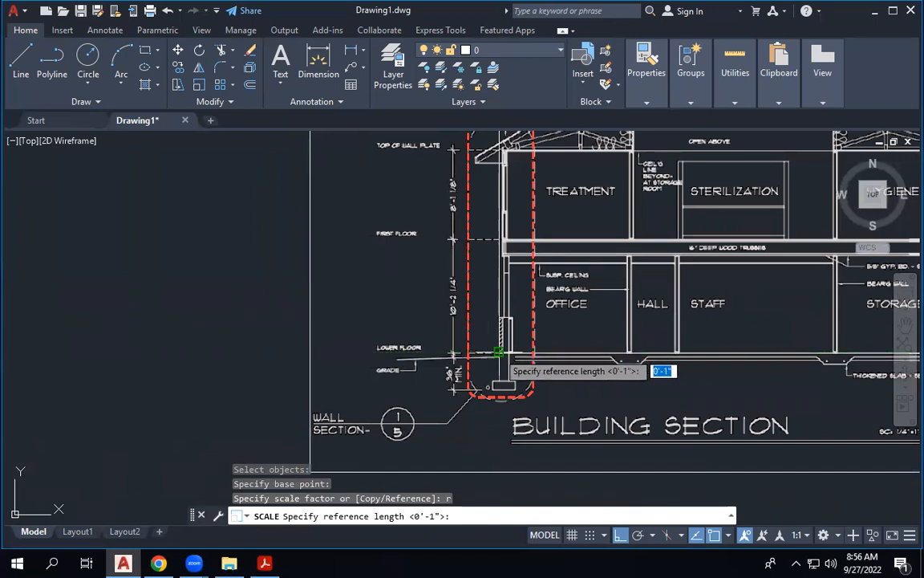
Step: Define the reference length from the lower floor level to the first floor level, and take the new length at the vertical line's upper end
{"action": "left_click", "coordinate": [498, 351]}
{"action": "scroll", "coordinate": [481, 333], "scroll_direction": "down", "scroll_amount": 5}
{"action": "scroll", "coordinate": [480, 325], "scroll_direction": "up", "scroll_amount": 10}
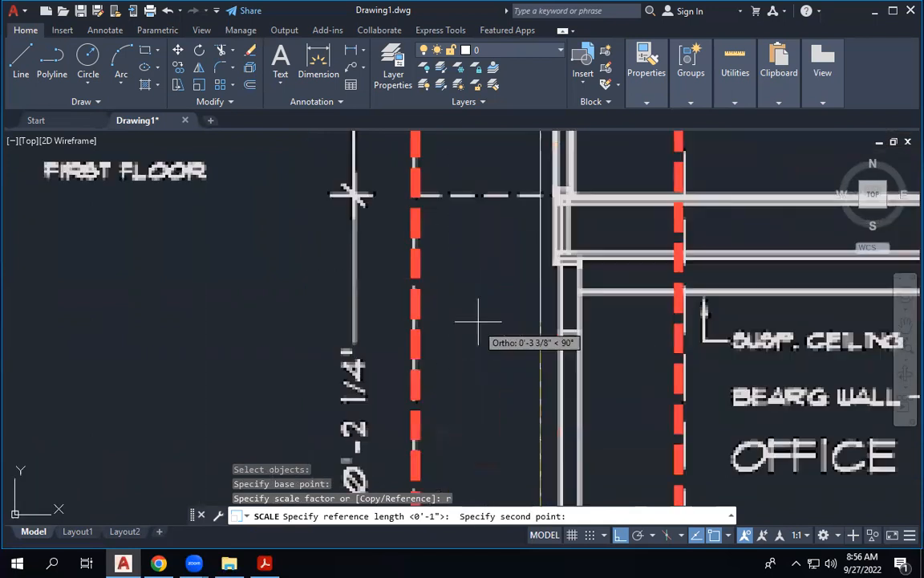
{"action": "left_click", "coordinate": [518, 194]}
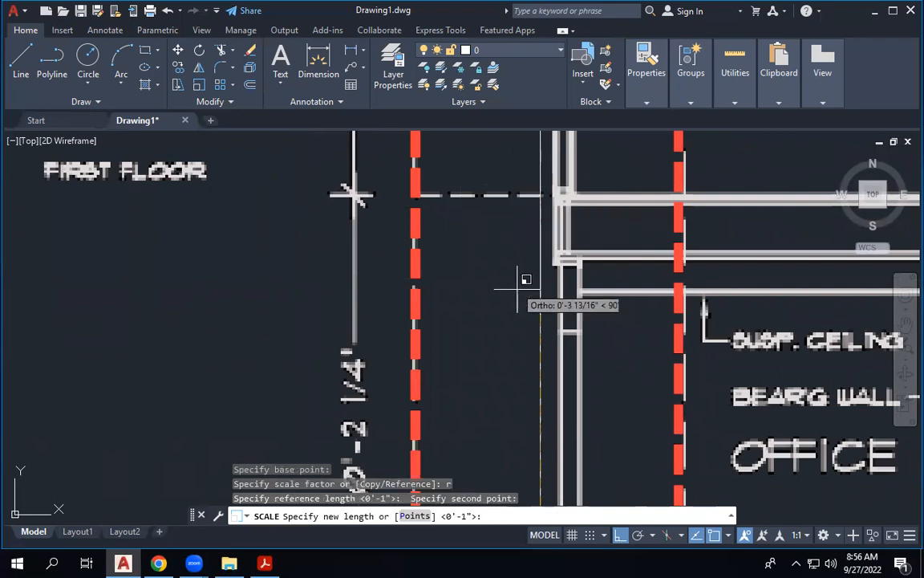
{"action": "scroll", "coordinate": [526, 283], "scroll_direction": "down", "scroll_amount": 6}
{"action": "scroll", "coordinate": [527, 280], "scroll_direction": "down", "scroll_amount": 5}
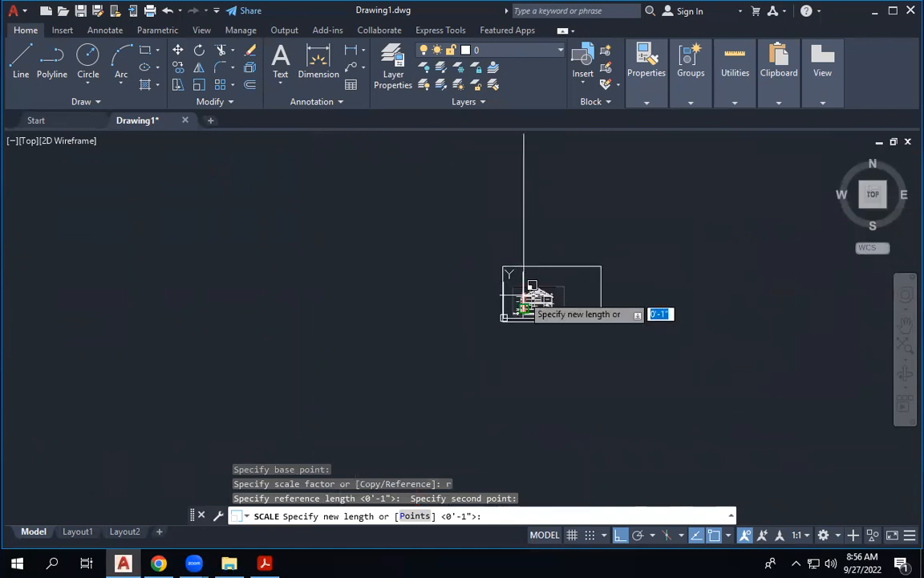
{"action": "scroll", "coordinate": [526, 205], "scroll_direction": "up", "scroll_amount": 1}
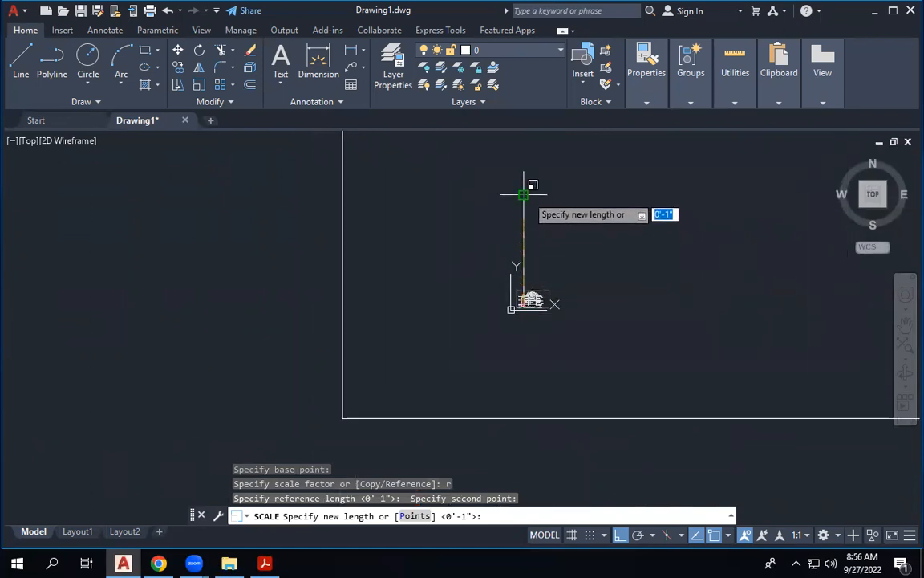
{"action": "left_click", "coordinate": [523, 195]}
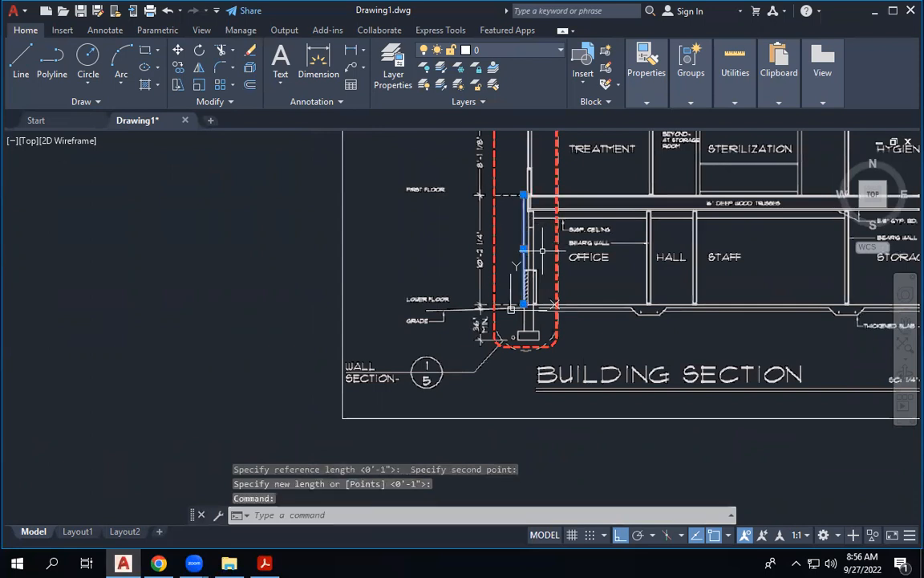
Step: Add a linear dimension from the lower end of the vertical line to its upper end, placed to the left of the wall section
{"action": "scroll", "coordinate": [541, 254], "scroll_direction": "up", "scroll_amount": 4}
{"action": "scroll", "coordinate": [489, 243], "scroll_direction": "up", "scroll_amount": 4}
{"action": "scroll", "coordinate": [478, 290], "scroll_direction": "down", "scroll_amount": 8}
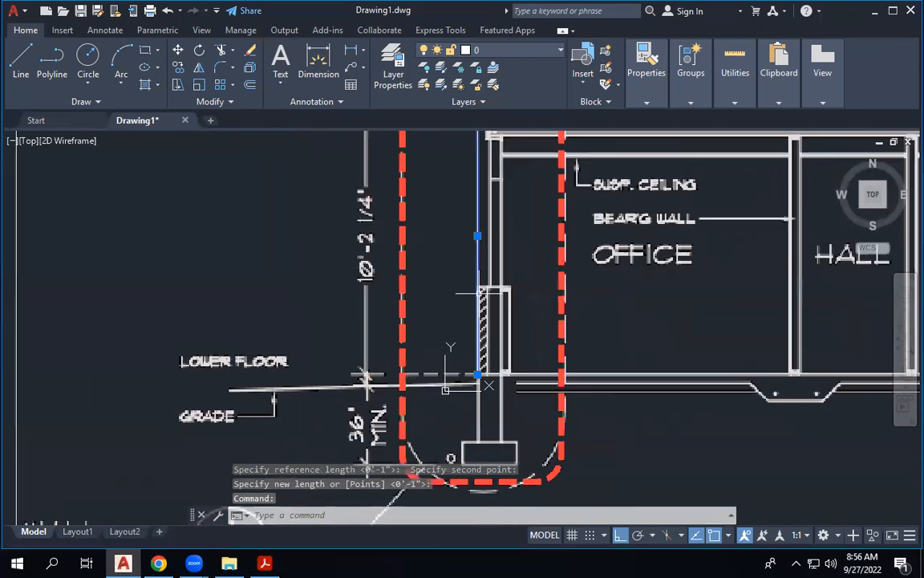
{"action": "key", "text": "Escape"}
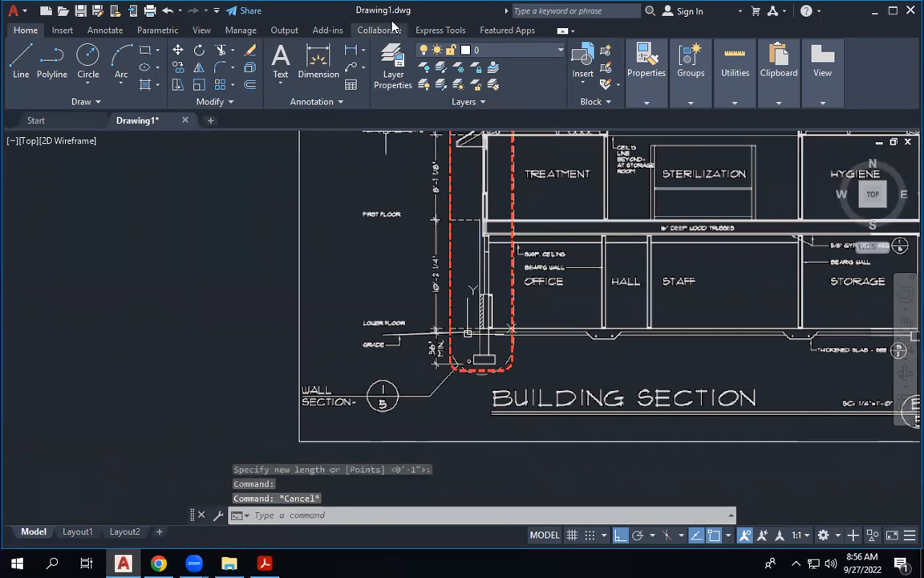
{"action": "left_click", "coordinate": [354, 53]}
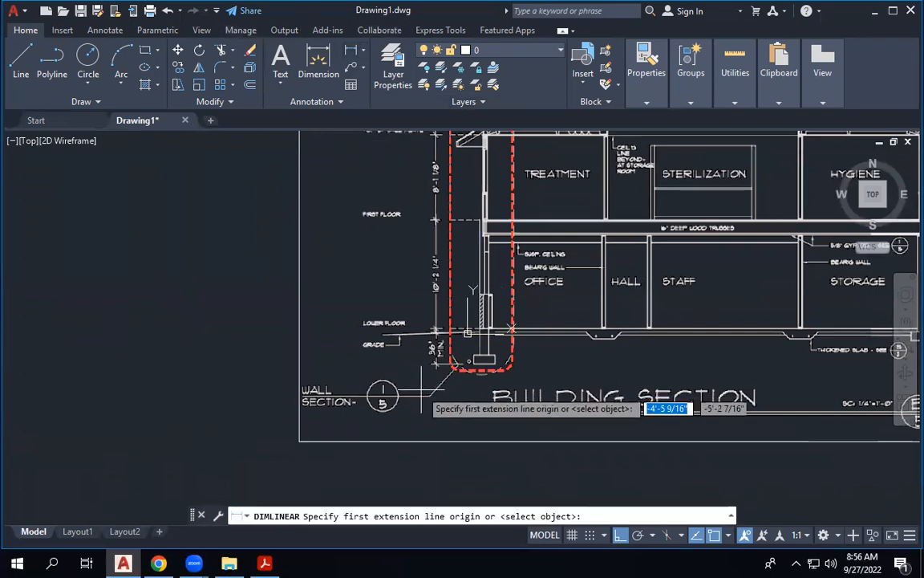
{"action": "left_click", "coordinate": [480, 330]}
{"action": "left_click", "coordinate": [479, 219]}
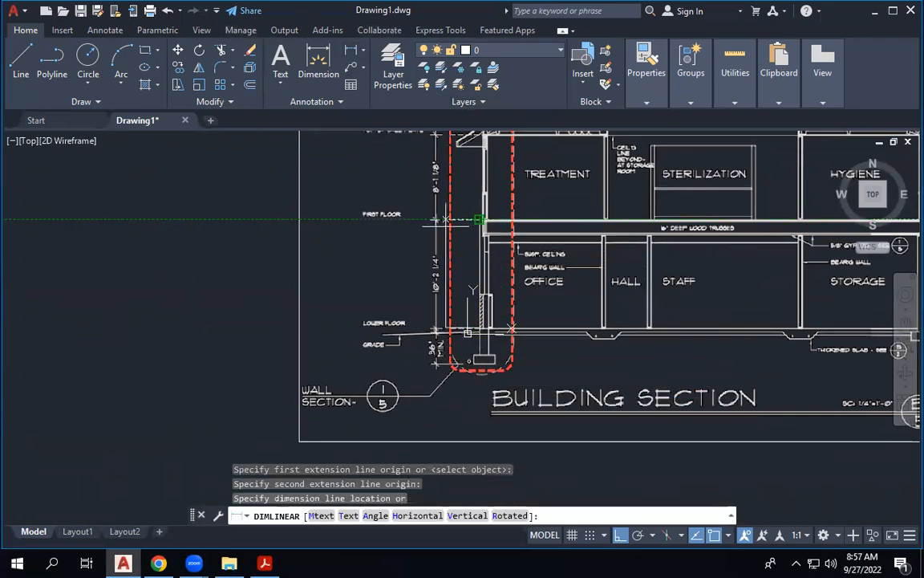
{"action": "left_click", "coordinate": [413, 252]}
{"action": "scroll", "coordinate": [413, 252], "scroll_direction": "up", "scroll_amount": 10}
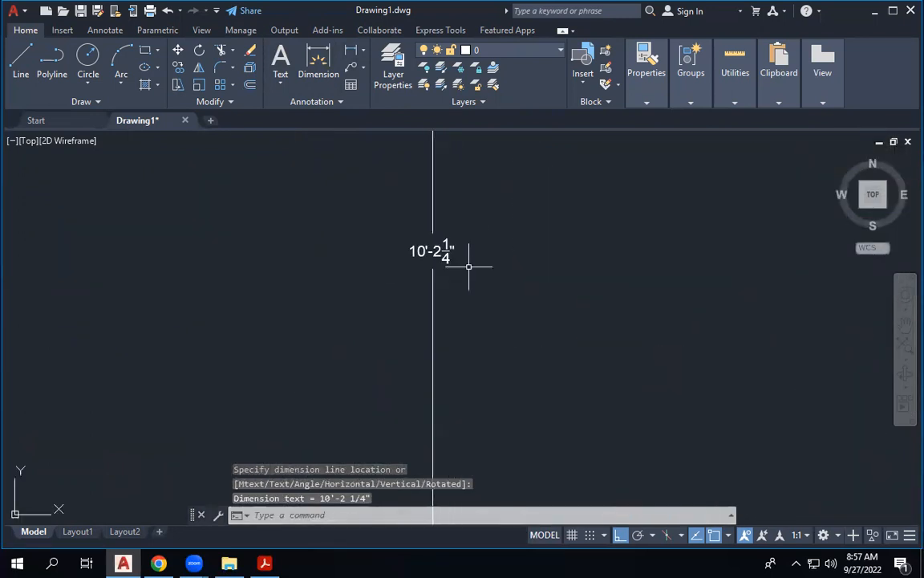
Step: Set the text height of the Standard dimension style to 1"
{"action": "scroll", "coordinate": [470, 264], "scroll_direction": "down", "scroll_amount": 8}
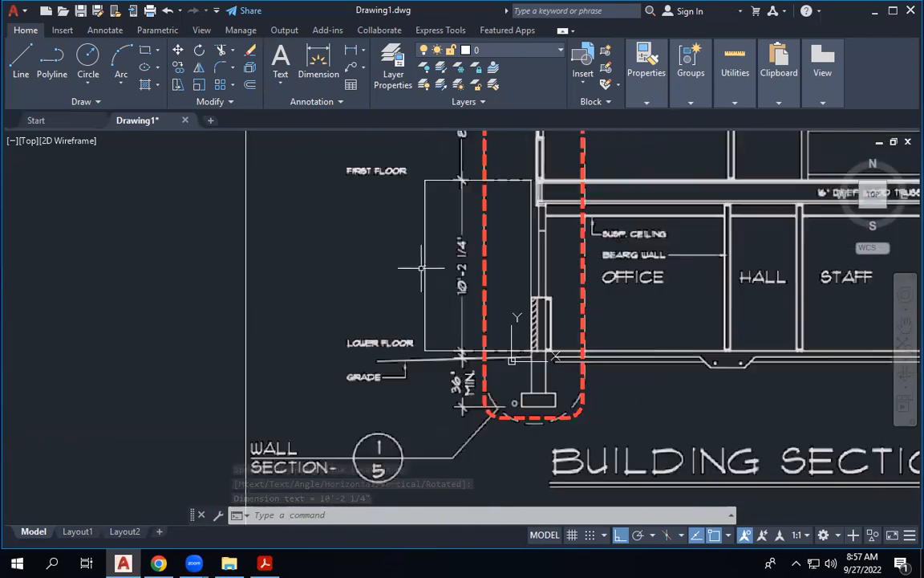
{"action": "scroll", "coordinate": [421, 267], "scroll_direction": "down", "scroll_amount": 3}
{"action": "left_click", "coordinate": [438, 254]}
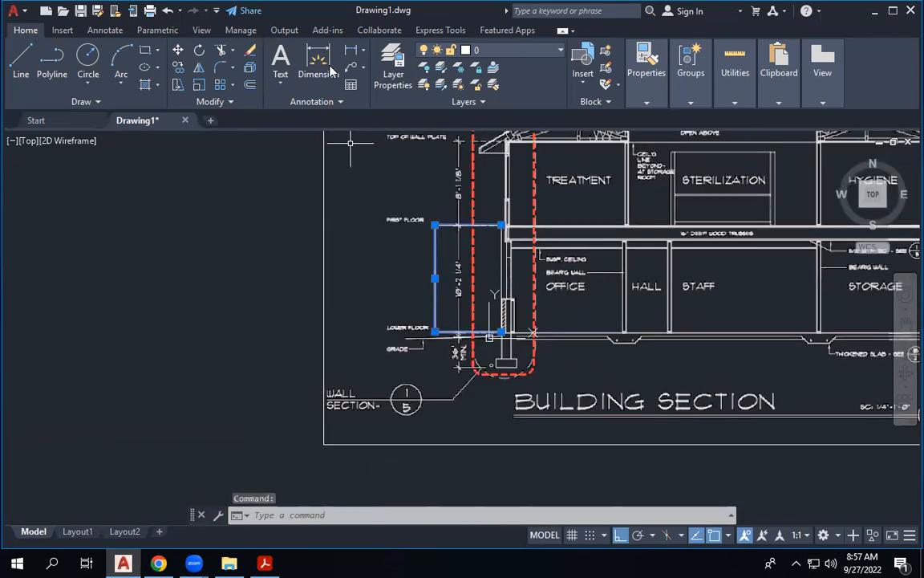
{"action": "left_click", "coordinate": [311, 101]}
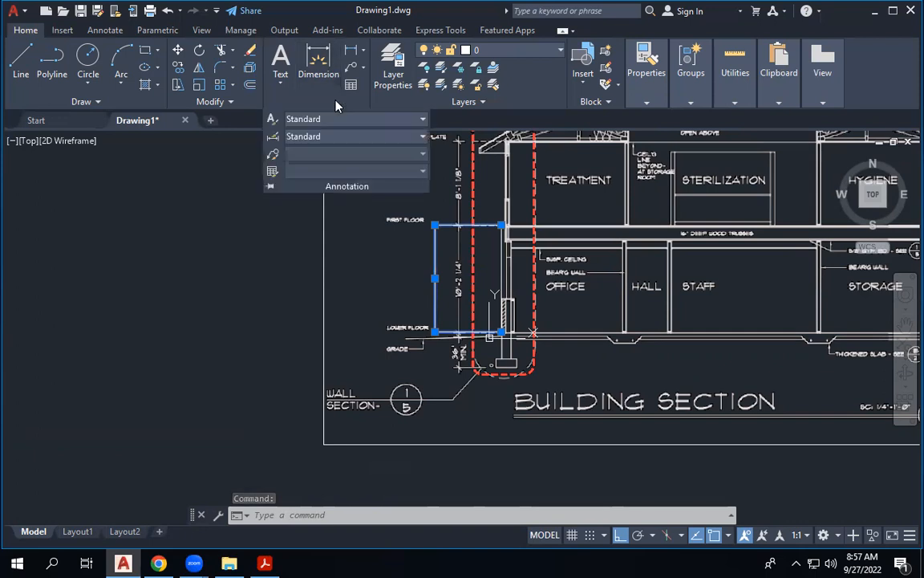
{"action": "left_click", "coordinate": [274, 139]}
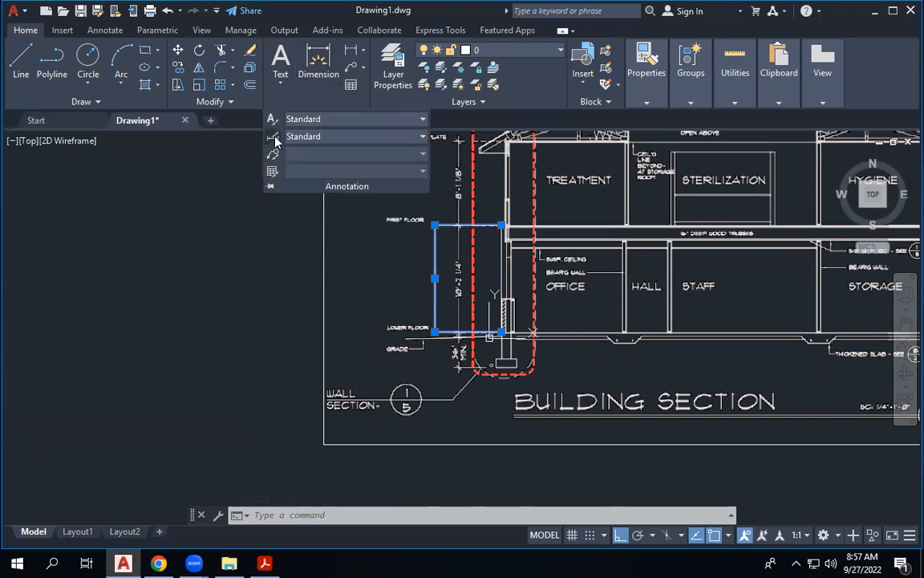
{"action": "left_click", "coordinate": [626, 249]}
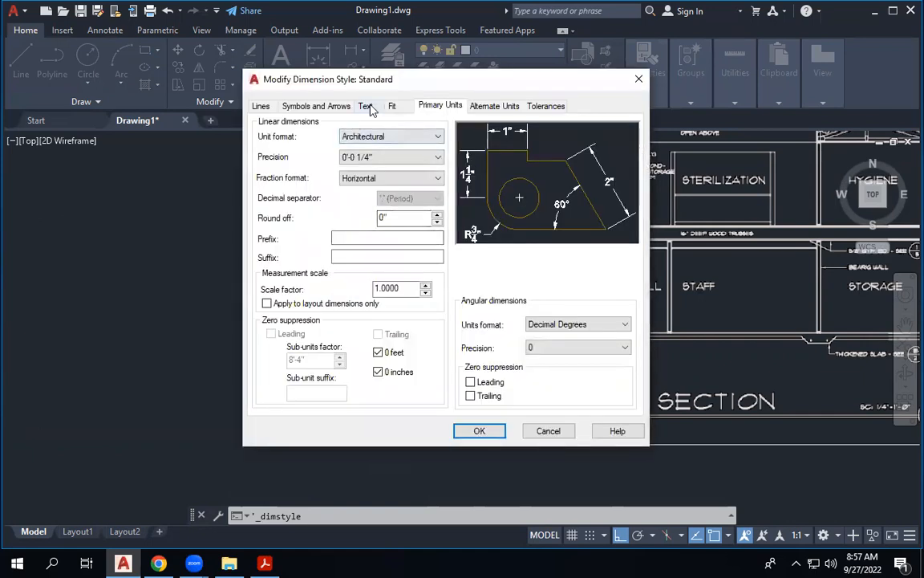
{"action": "left_click", "coordinate": [366, 106]}
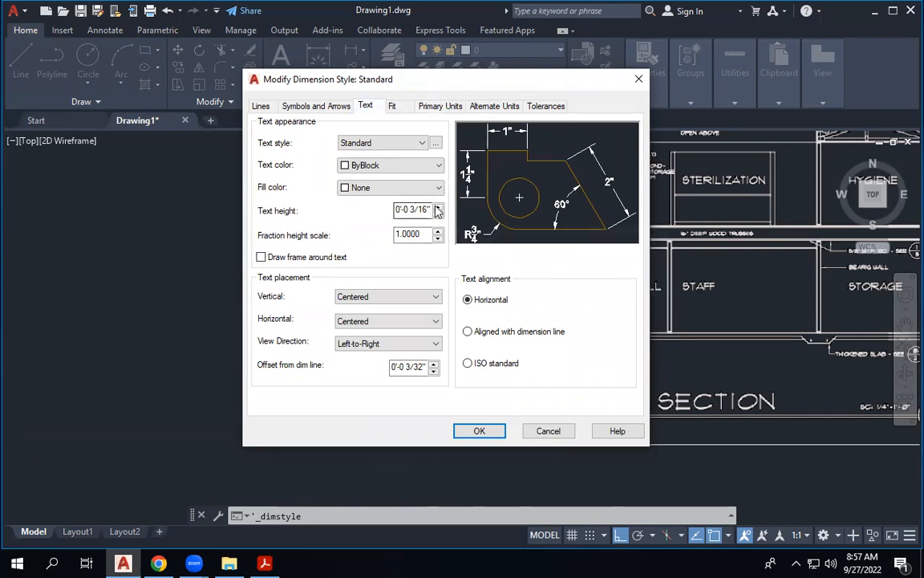
{"action": "left_click_drag", "start_coordinate": [430, 210], "coordinate": [327, 211]}
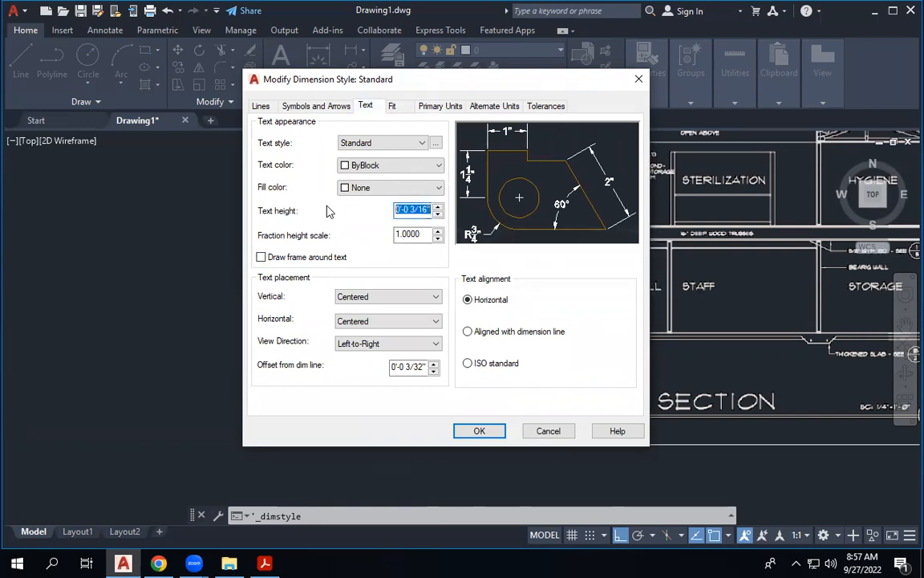
{"action": "type", "text": "1\""}
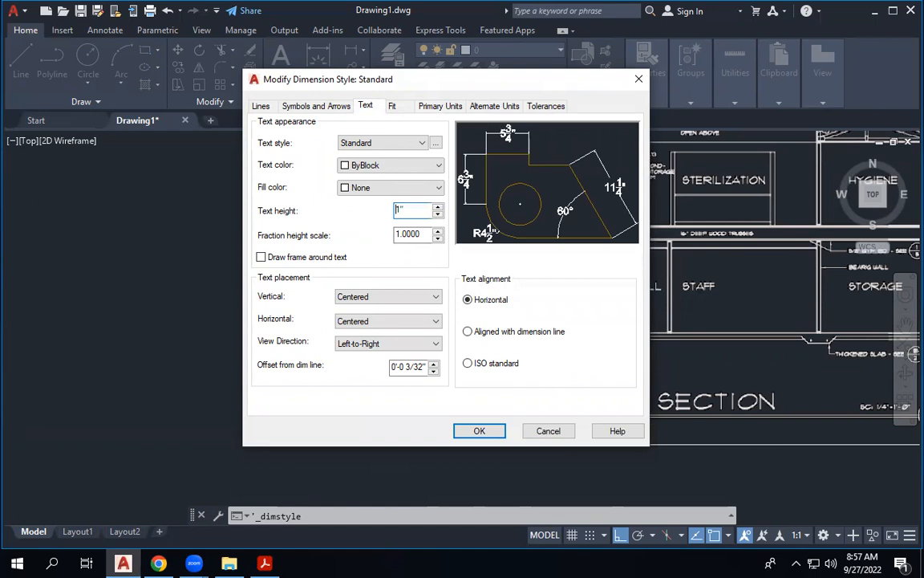
{"action": "left_click", "coordinate": [474, 432]}
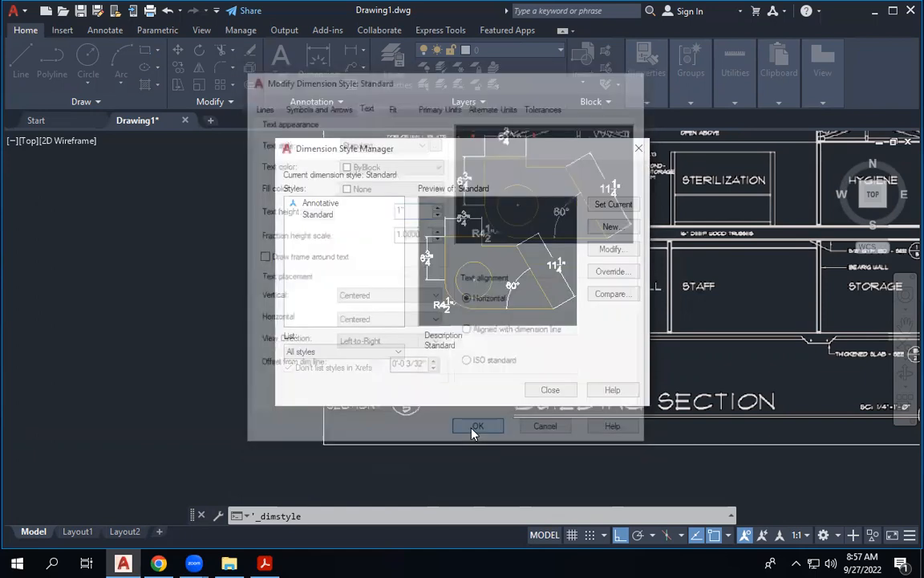
{"action": "left_click", "coordinate": [545, 387]}
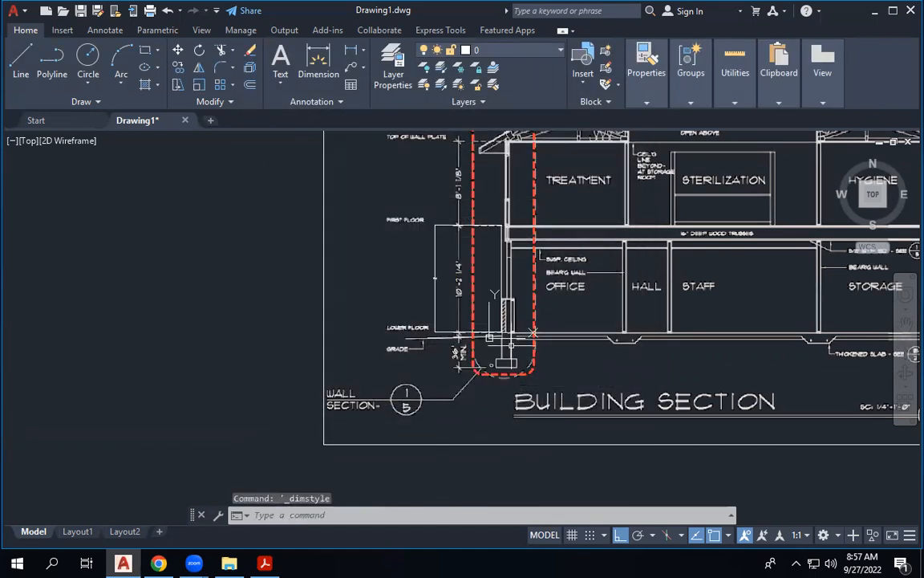
Step: Raise the Standard dimension style's text height to 2"
{"action": "scroll", "coordinate": [423, 277], "scroll_direction": "up", "scroll_amount": 5}
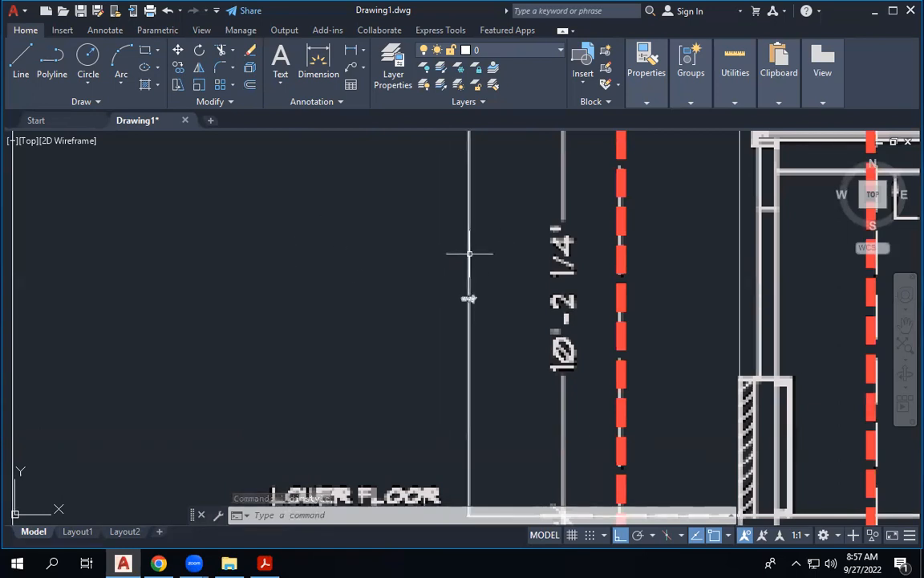
{"action": "left_click", "coordinate": [469, 255]}
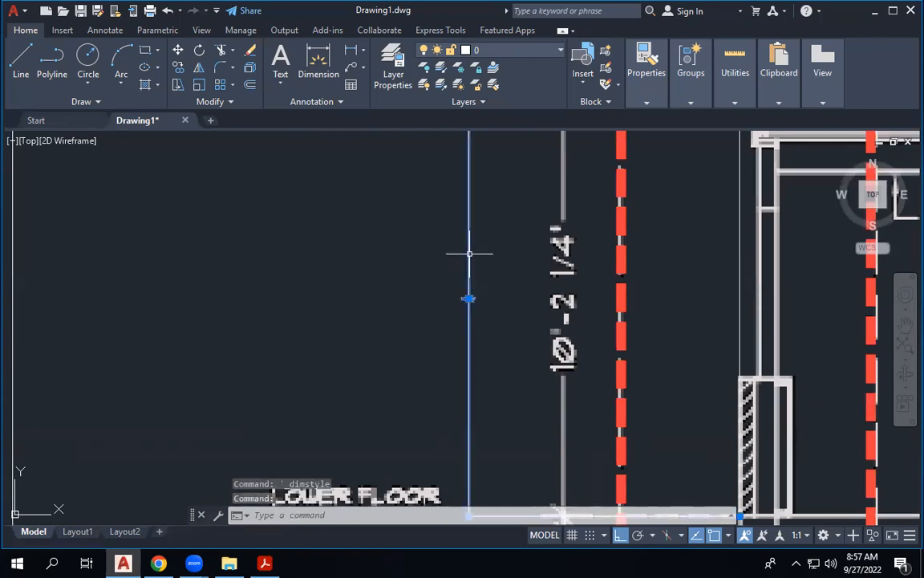
{"action": "left_click", "coordinate": [295, 103]}
{"action": "left_click", "coordinate": [270, 136]}
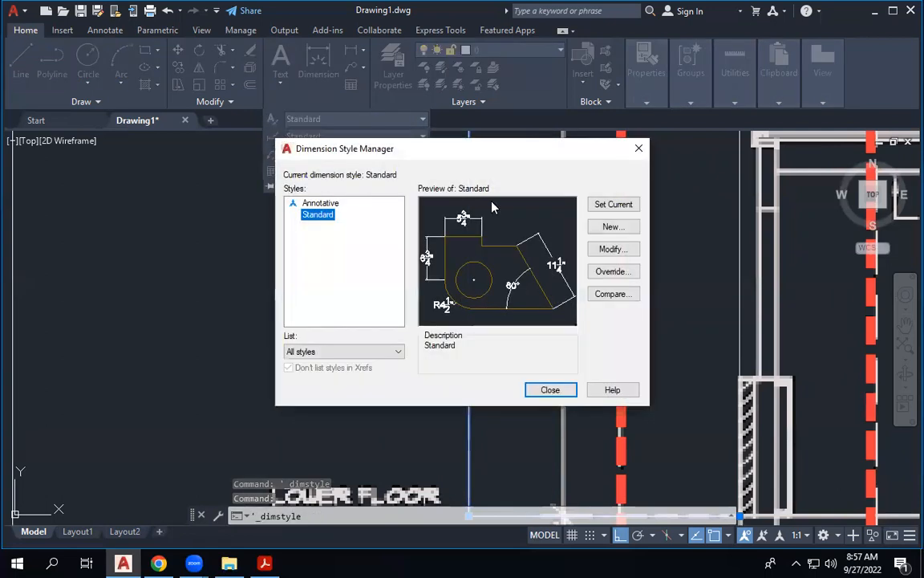
{"action": "left_click", "coordinate": [632, 250]}
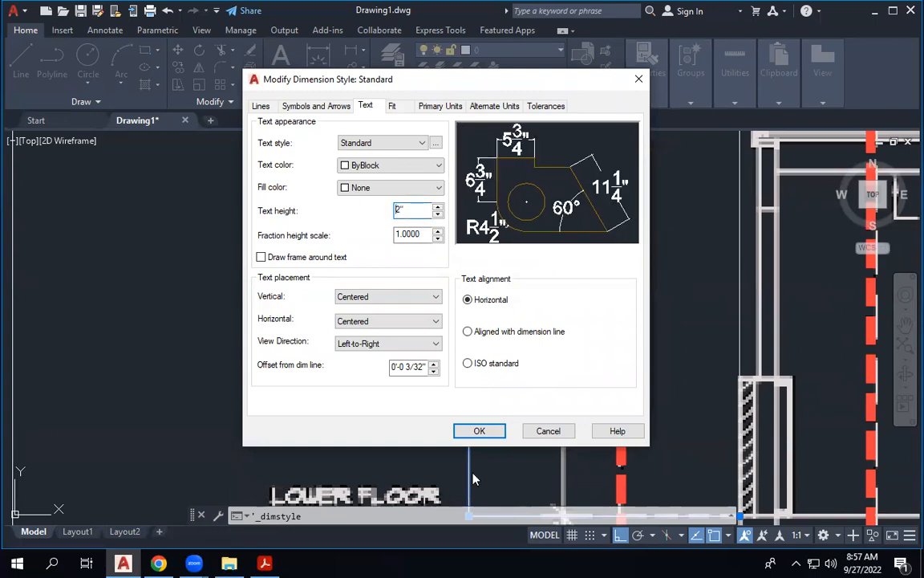
{"action": "left_click", "coordinate": [479, 431]}
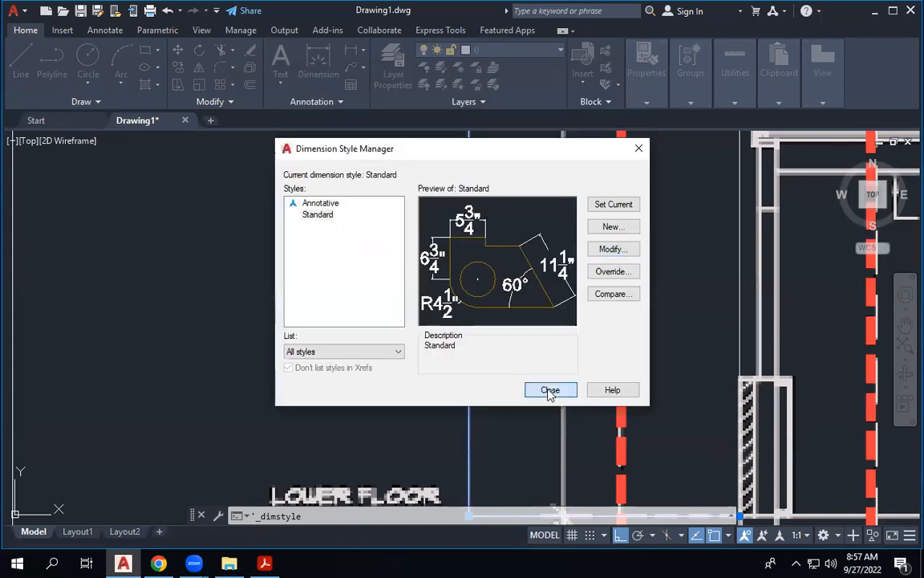
{"action": "left_click", "coordinate": [549, 388]}
Step: Enlarge the Standard dimension style's text height beyond 2" so the floor-height dimension is legible beside the wall section
{"action": "scroll", "coordinate": [449, 293], "scroll_direction": "down", "scroll_amount": 8}
{"action": "scroll", "coordinate": [283, 282], "scroll_direction": "up", "scroll_amount": 6}
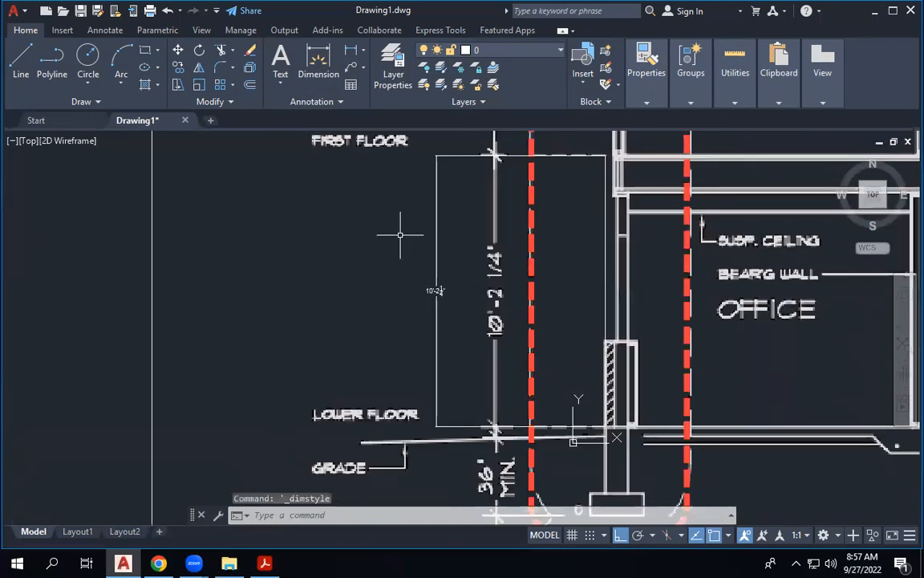
{"action": "left_click", "coordinate": [298, 100]}
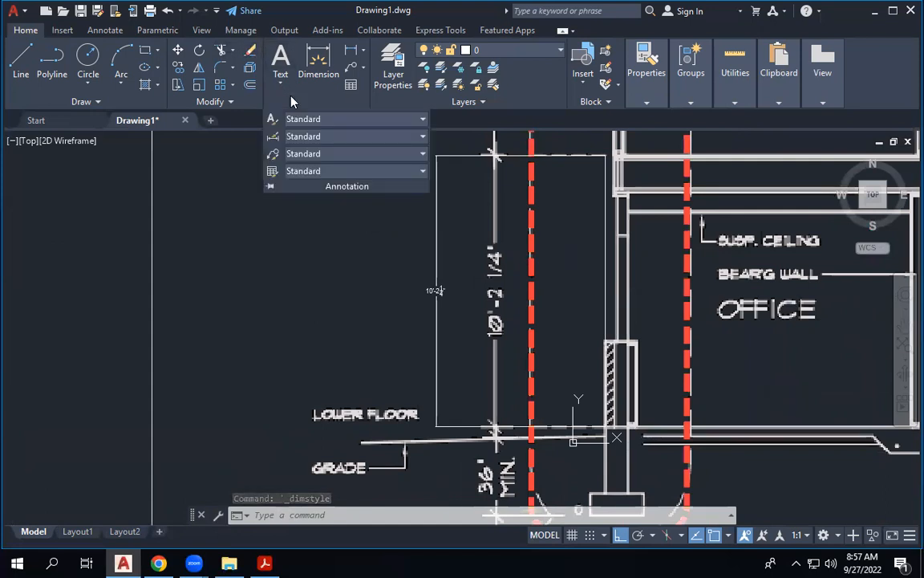
{"action": "left_click", "coordinate": [272, 136]}
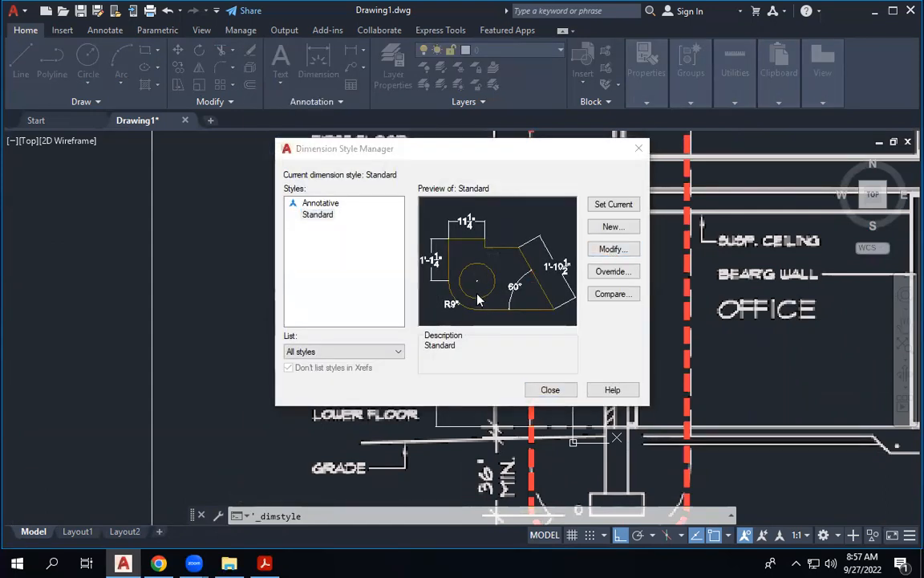
{"action": "left_click", "coordinate": [610, 250]}
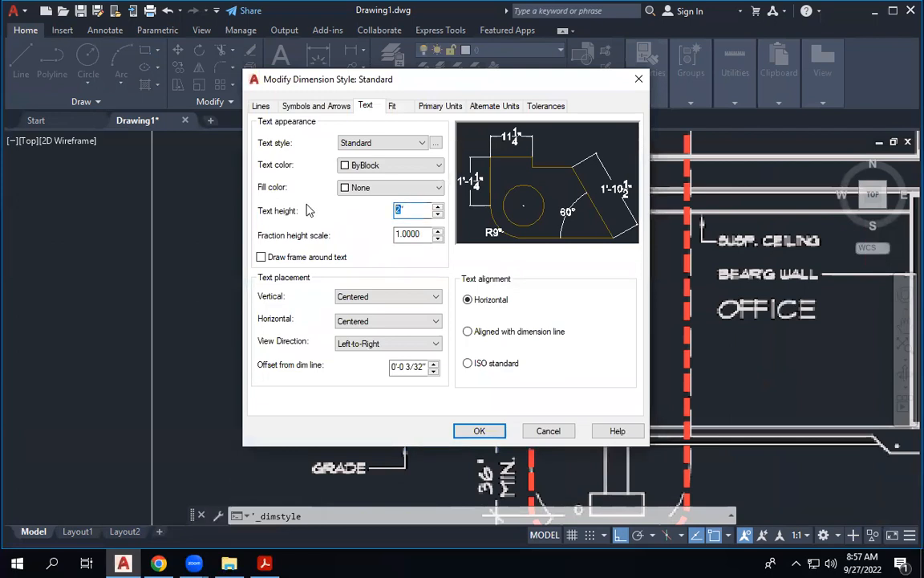
{"action": "left_click", "coordinate": [479, 431]}
{"action": "left_click", "coordinate": [548, 388]}
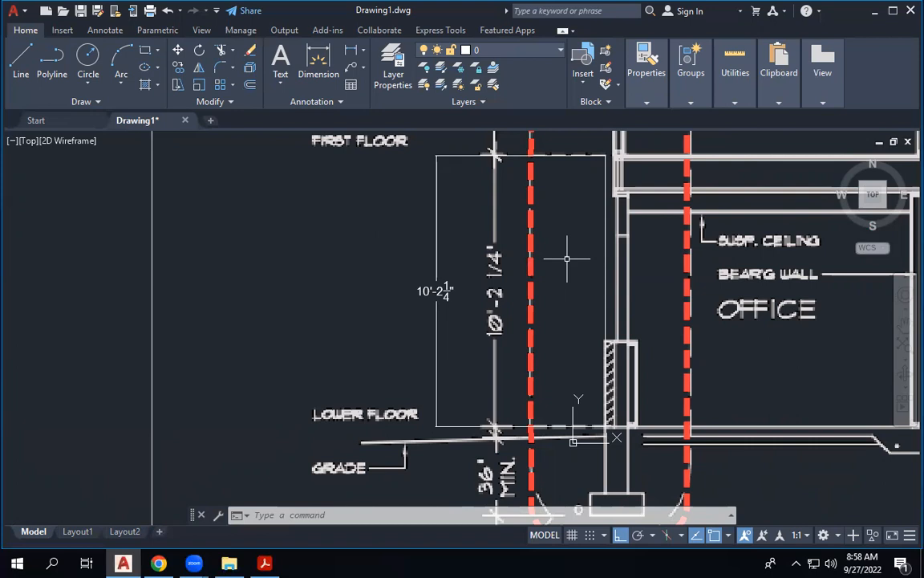
Step: Start scaling the PDF underlay with the Reference option, using the vertical line's lower end at the lower floor level as base point
{"action": "scroll", "coordinate": [566, 258], "scroll_direction": "down", "scroll_amount": 6}
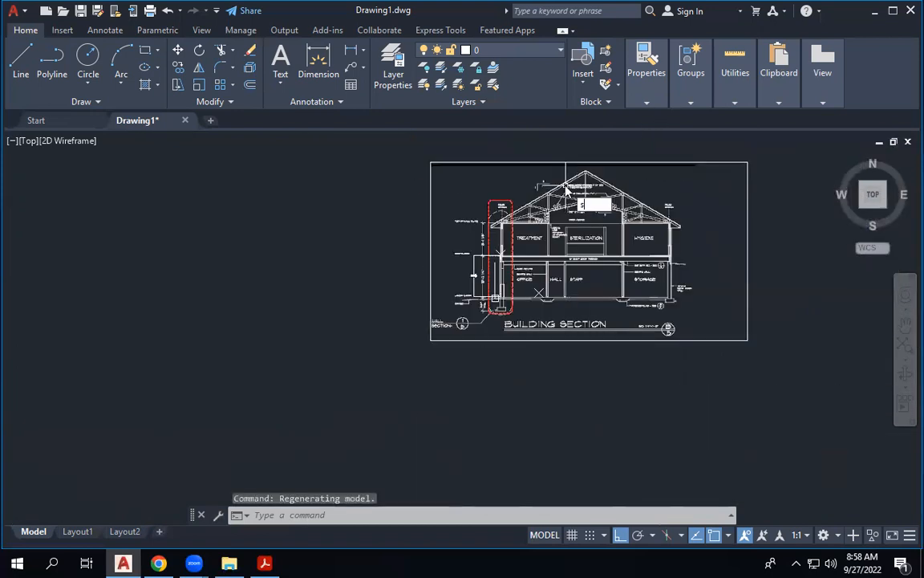
{"action": "type", "text": "SCA"}
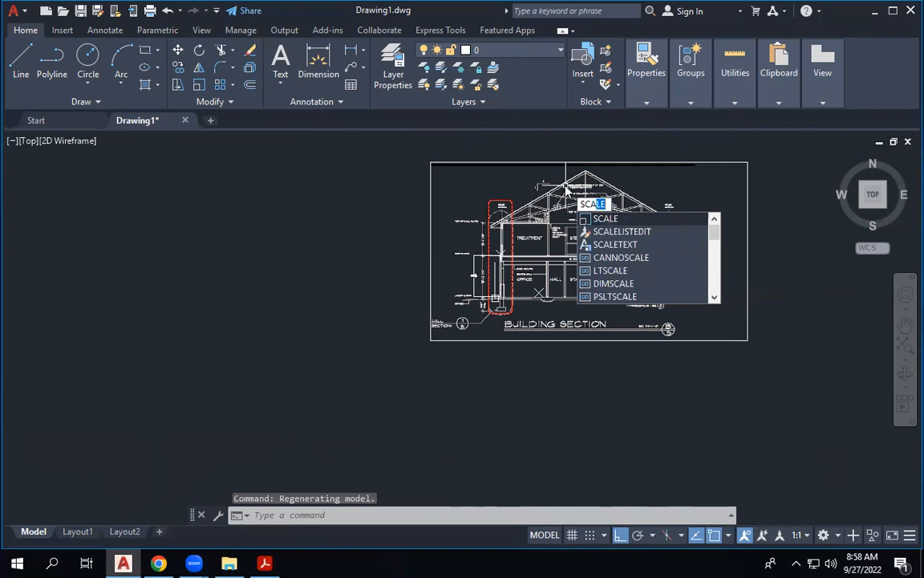
{"action": "type", "text": "LE"}
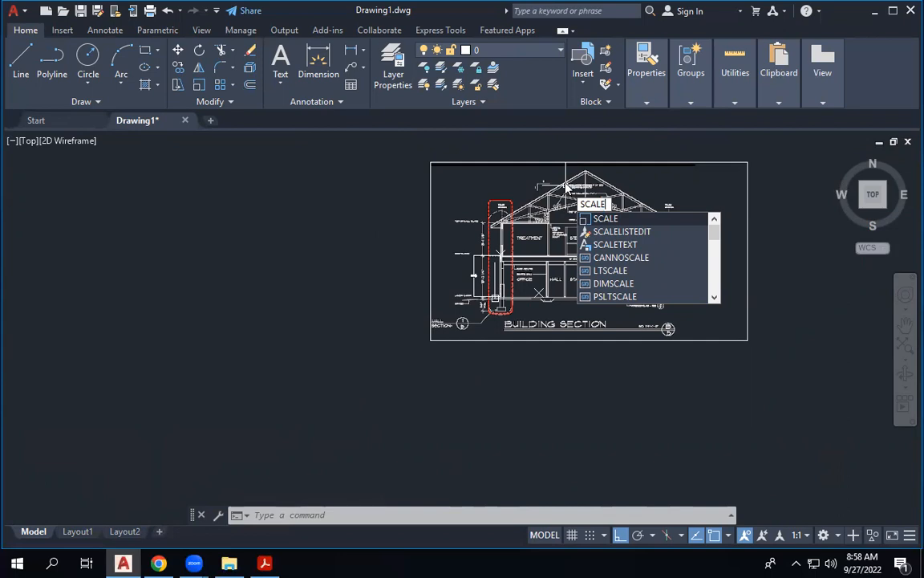
{"action": "key", "text": "Return"}
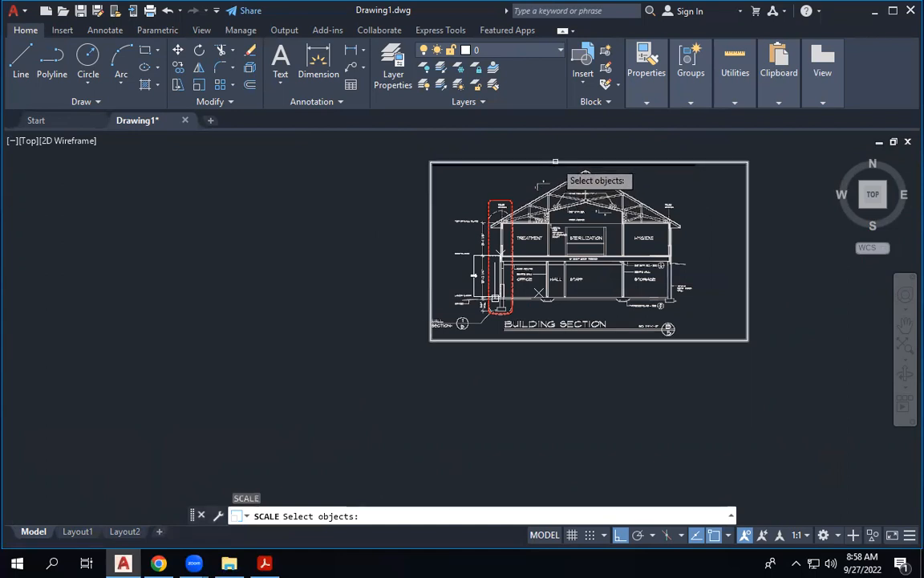
{"action": "left_click", "coordinate": [555, 161]}
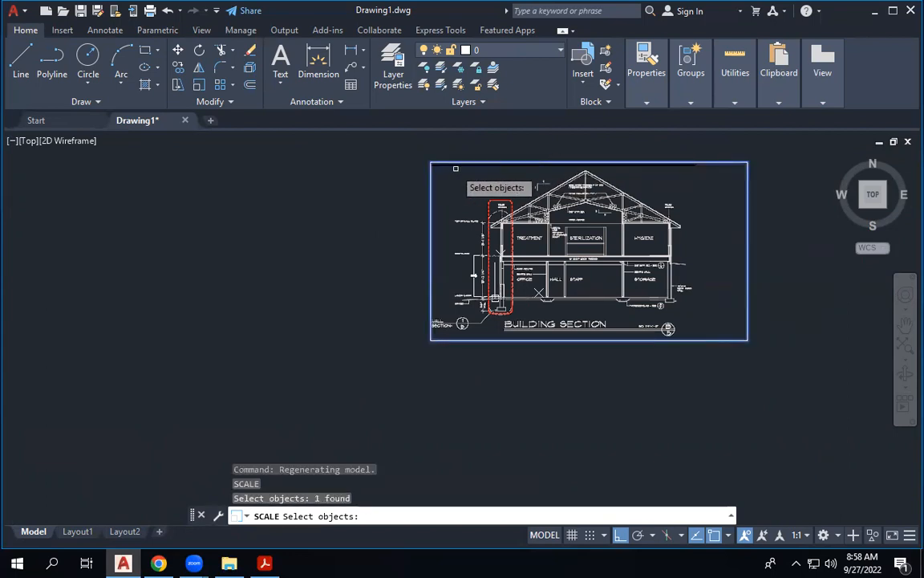
{"action": "key", "text": "Return"}
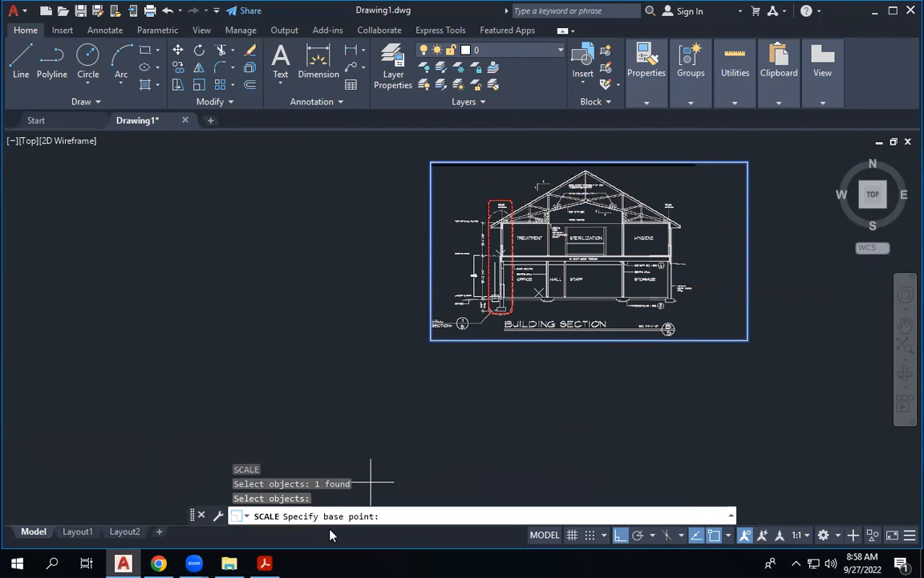
{"action": "scroll", "coordinate": [477, 314], "scroll_direction": "up", "scroll_amount": 2}
{"action": "scroll", "coordinate": [490, 299], "scroll_direction": "up", "scroll_amount": 5}
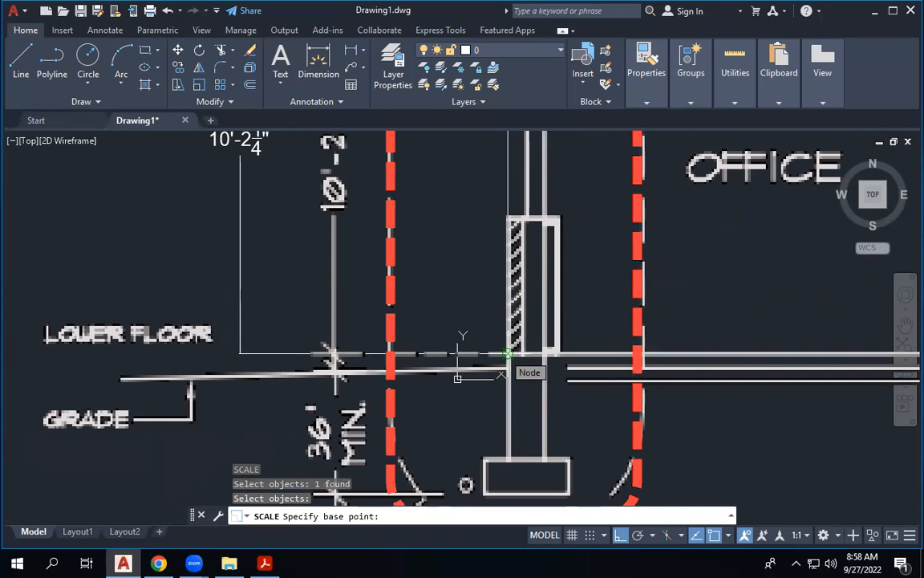
{"action": "left_click", "coordinate": [508, 354]}
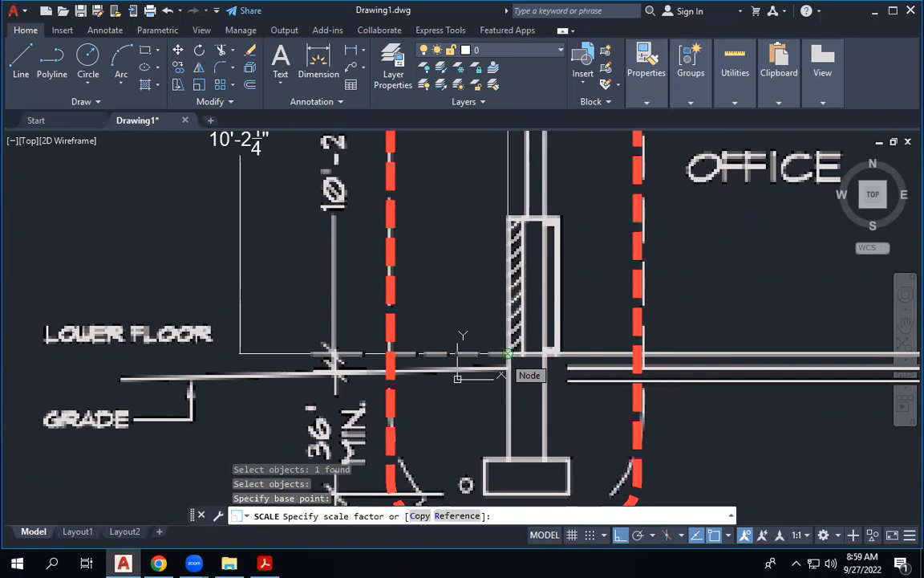
{"action": "type", "text": "r"}
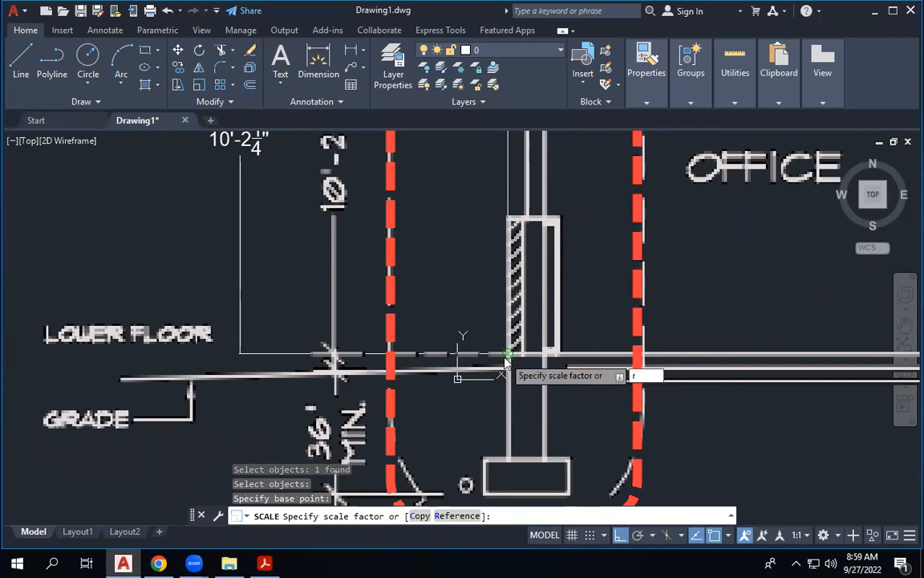
{"action": "key", "text": "Return"}
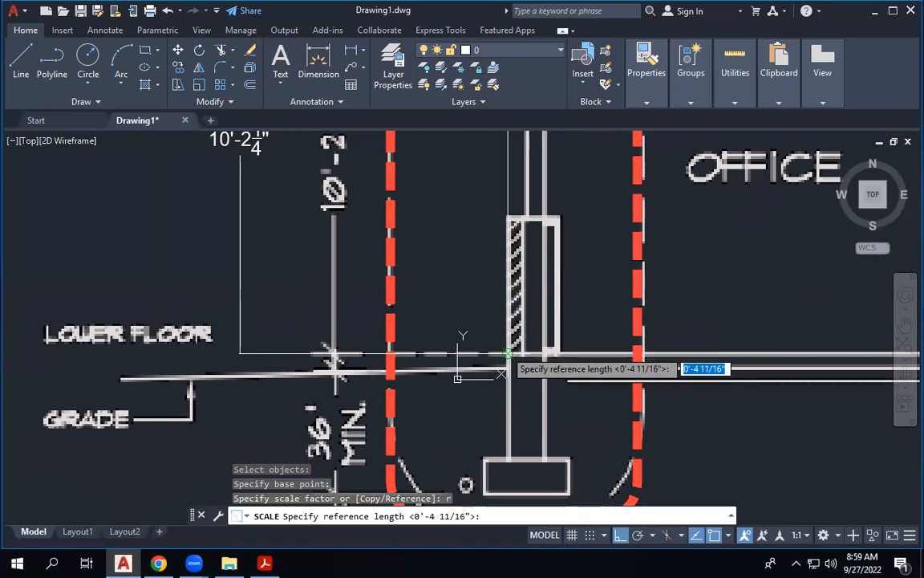
{"action": "scroll", "coordinate": [505, 355], "scroll_direction": "down", "scroll_amount": 5}
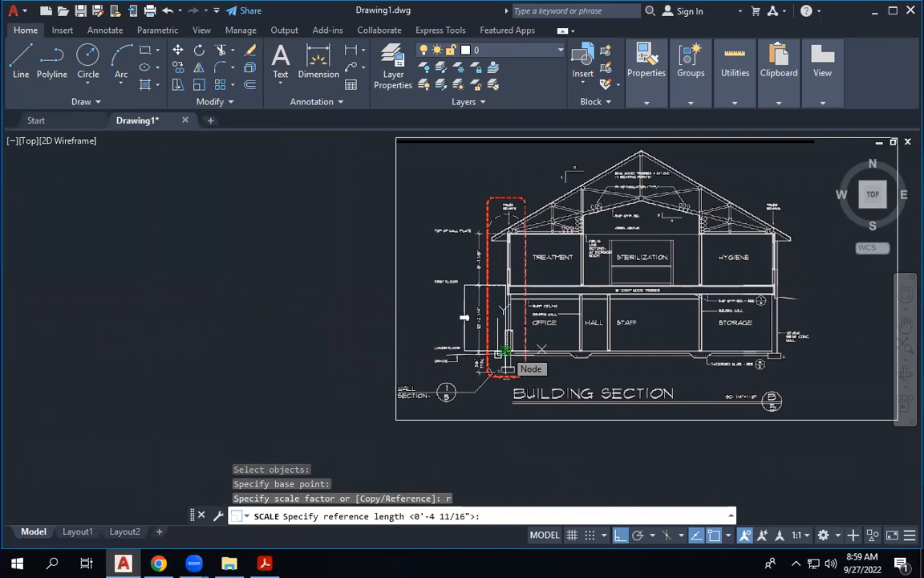
{"action": "scroll", "coordinate": [501, 353], "scroll_direction": "up", "scroll_amount": 5}
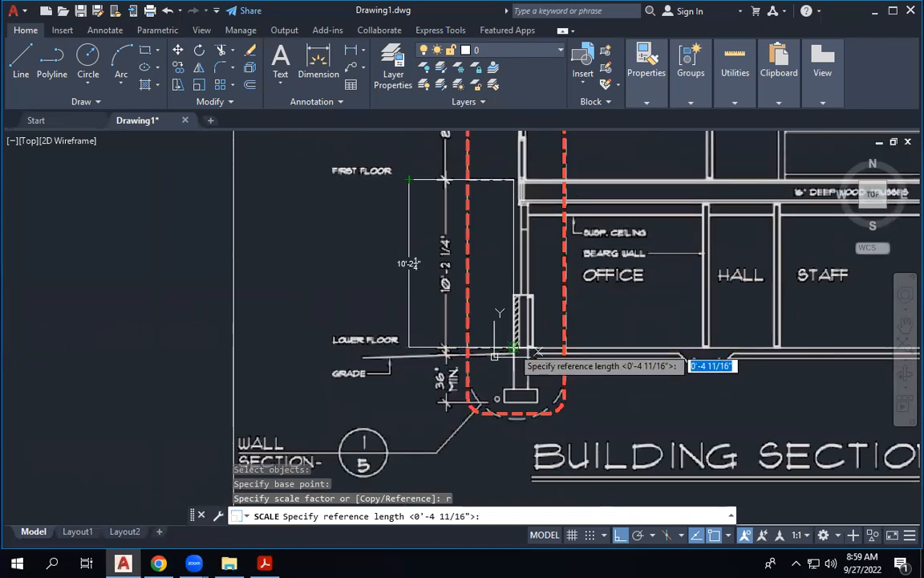
{"action": "scroll", "coordinate": [514, 350], "scroll_direction": "up", "scroll_amount": 5}
{"action": "left_click", "coordinate": [524, 365]}
{"action": "scroll", "coordinate": [513, 369], "scroll_direction": "down", "scroll_amount": 8}
{"action": "scroll", "coordinate": [498, 349], "scroll_direction": "up", "scroll_amount": 4}
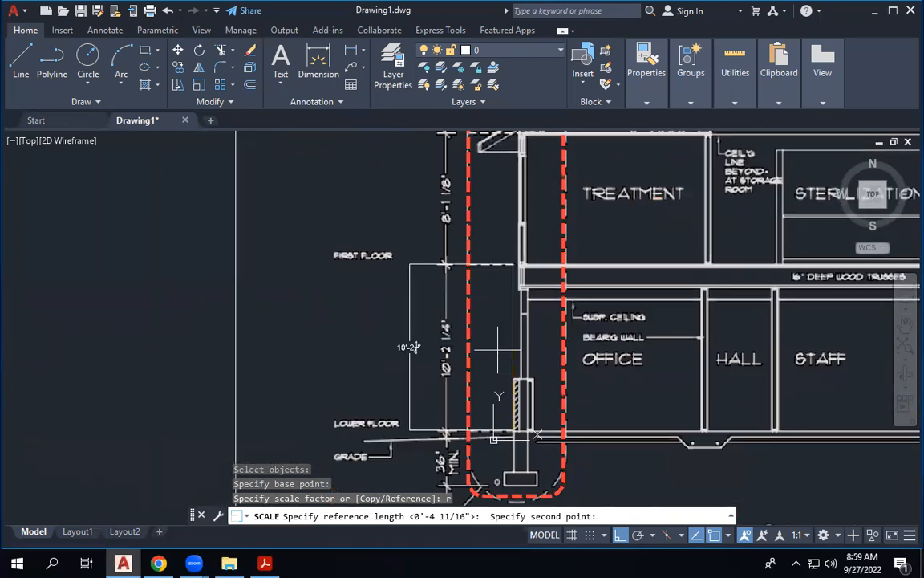
{"action": "scroll", "coordinate": [505, 311], "scroll_direction": "up", "scroll_amount": 4}
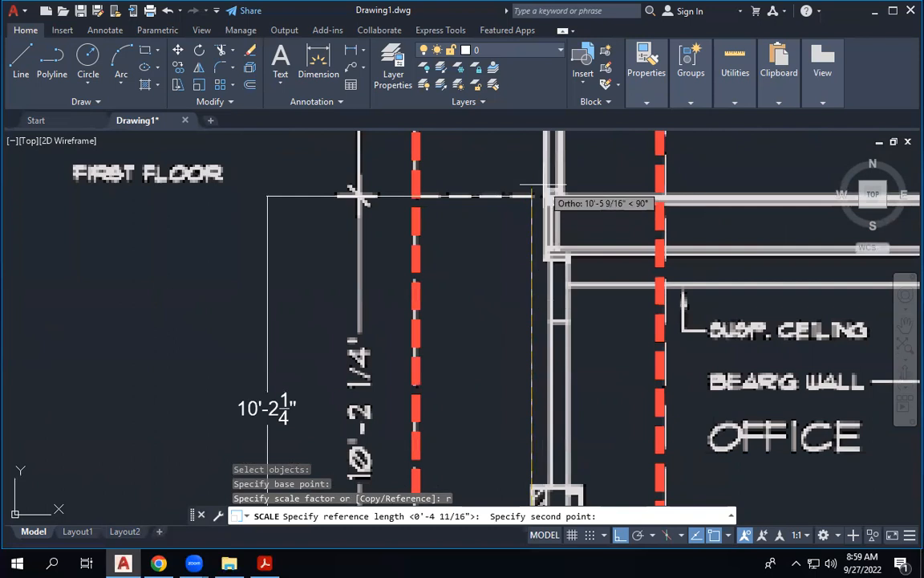
{"action": "scroll", "coordinate": [532, 195], "scroll_direction": "down", "scroll_amount": 2}
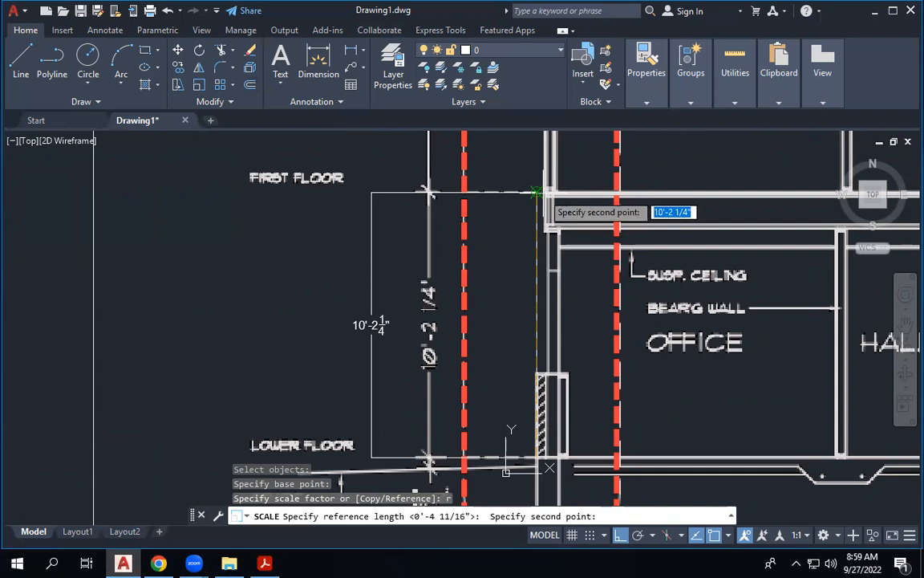
{"action": "left_click", "coordinate": [536, 193]}
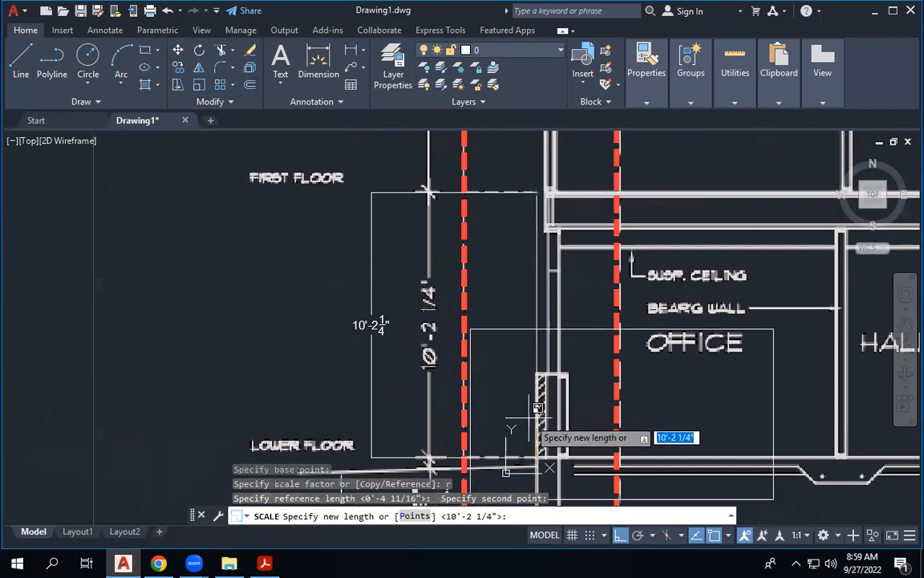
{"action": "scroll", "coordinate": [495, 310], "scroll_direction": "down", "scroll_amount": 5}
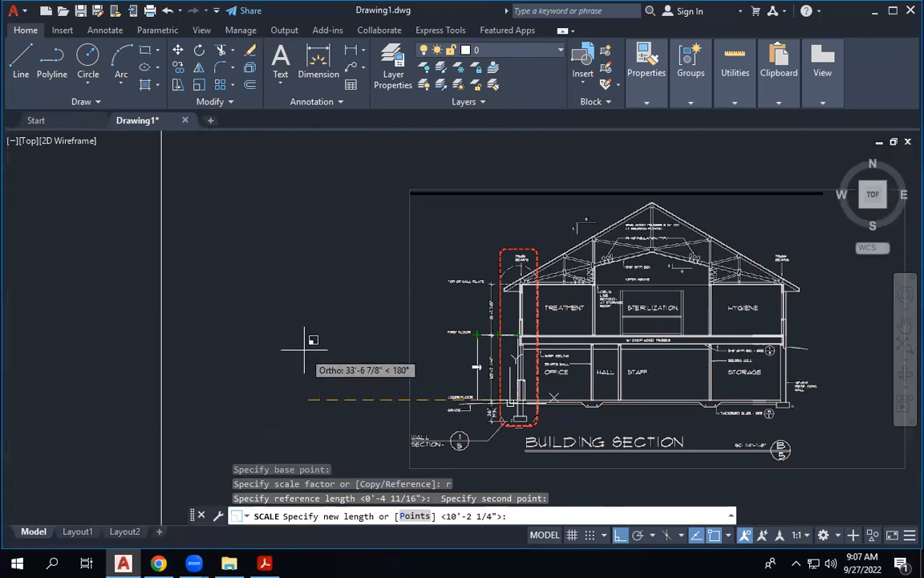
{"action": "key", "text": "Escape"}
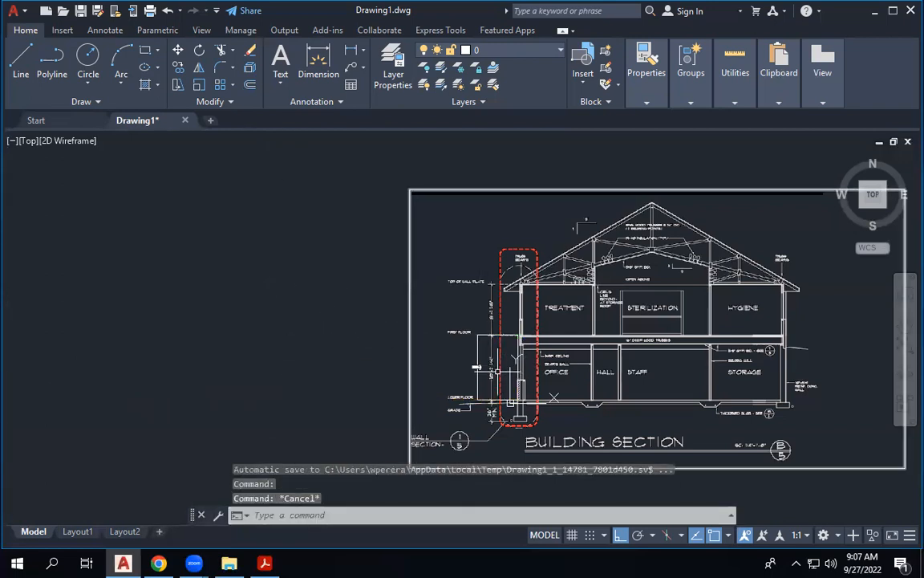
{"action": "scroll", "coordinate": [476, 366], "scroll_direction": "up", "scroll_amount": 5}
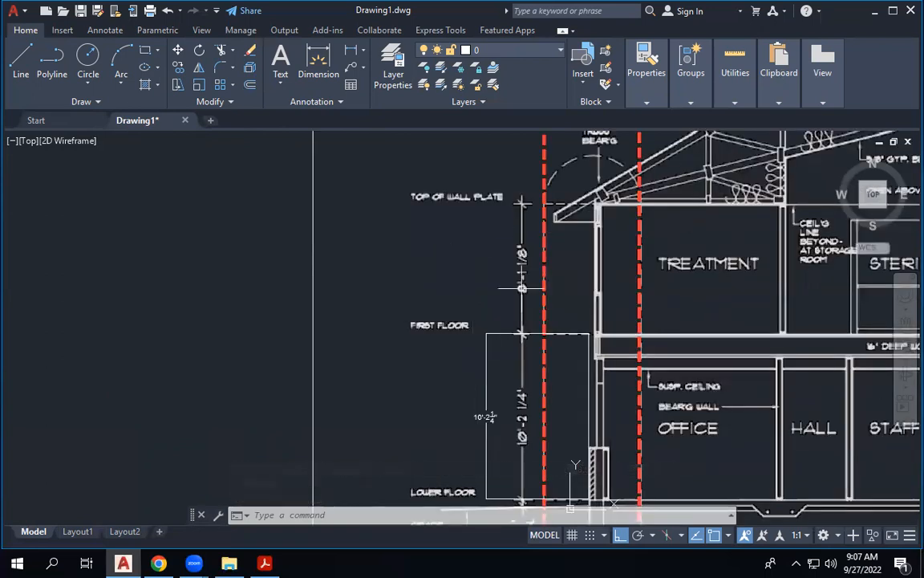
{"action": "left_click", "coordinate": [498, 333]}
{"action": "scroll", "coordinate": [487, 255], "scroll_direction": "down", "scroll_amount": 4}
{"action": "key", "text": "Escape"}
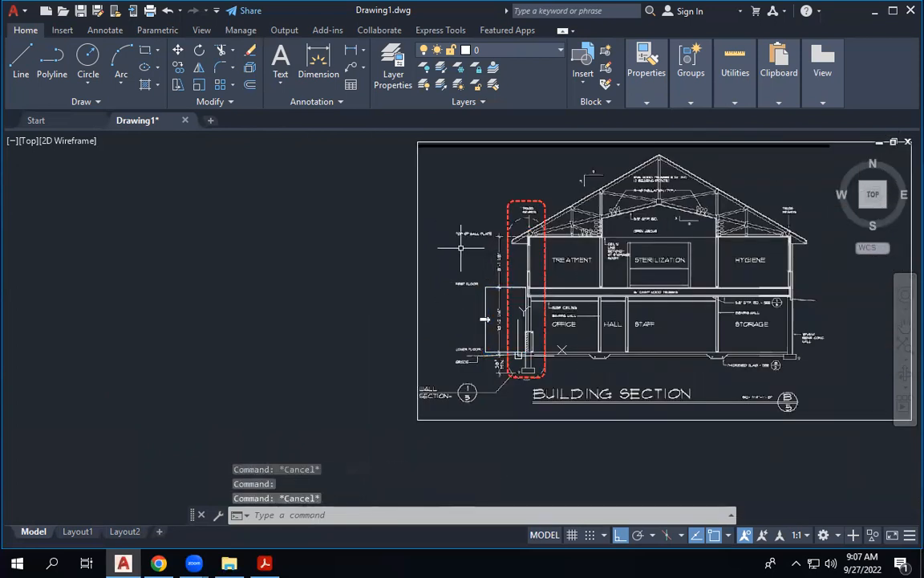
Step: Draw a rectangle about 2' wide by 9 1/2" high tracing the footing at the base of the wall section
{"action": "scroll", "coordinate": [504, 238], "scroll_direction": "up", "scroll_amount": 8}
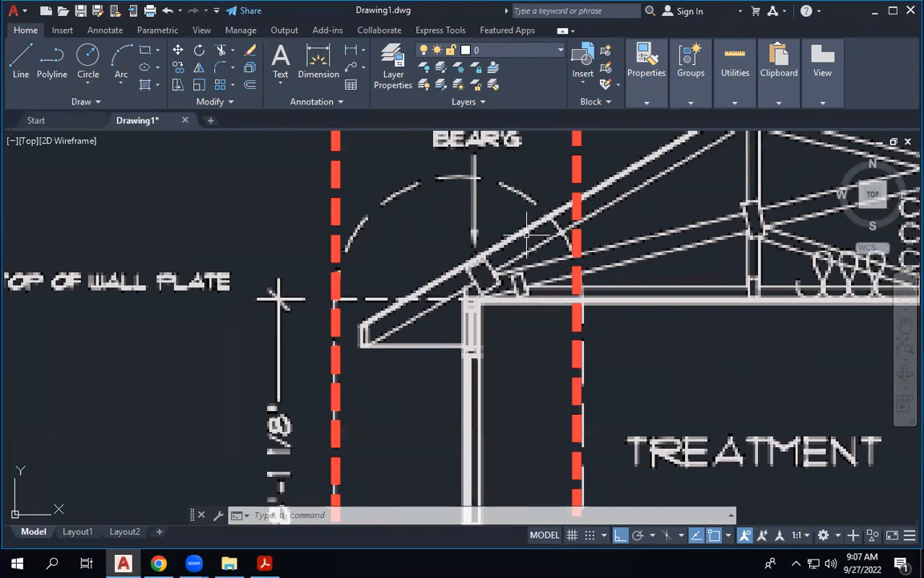
{"action": "scroll", "coordinate": [527, 233], "scroll_direction": "down", "scroll_amount": 8}
{"action": "scroll", "coordinate": [532, 298], "scroll_direction": "up", "scroll_amount": 2}
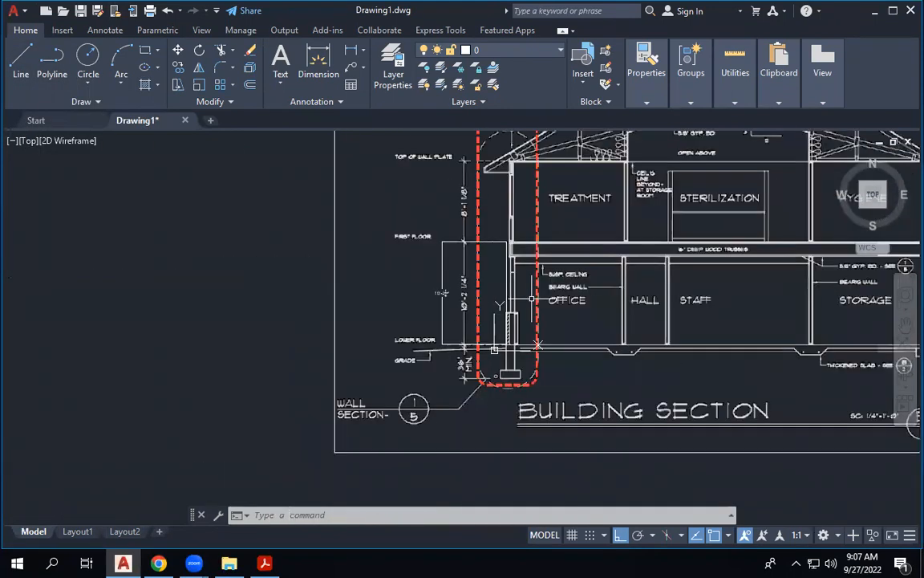
{"action": "scroll", "coordinate": [531, 298], "scroll_direction": "up", "scroll_amount": 4}
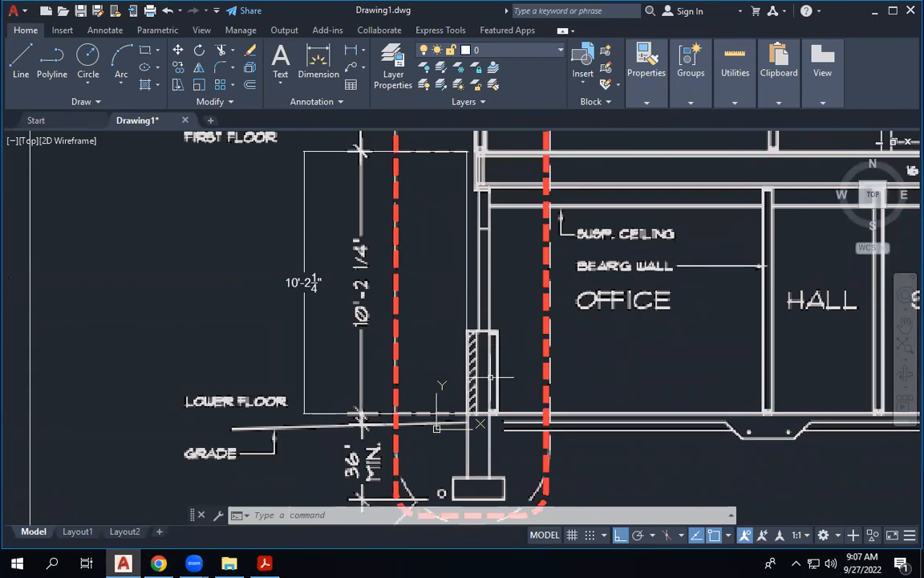
{"action": "left_click", "coordinate": [20, 58]}
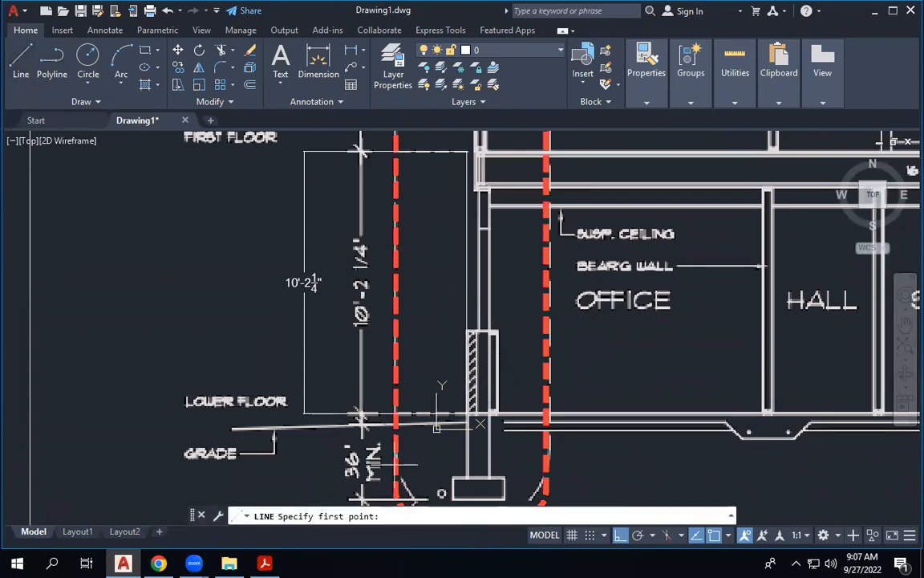
{"action": "scroll", "coordinate": [502, 289], "scroll_direction": "down", "scroll_amount": 4}
{"action": "scroll", "coordinate": [491, 338], "scroll_direction": "up", "scroll_amount": 7}
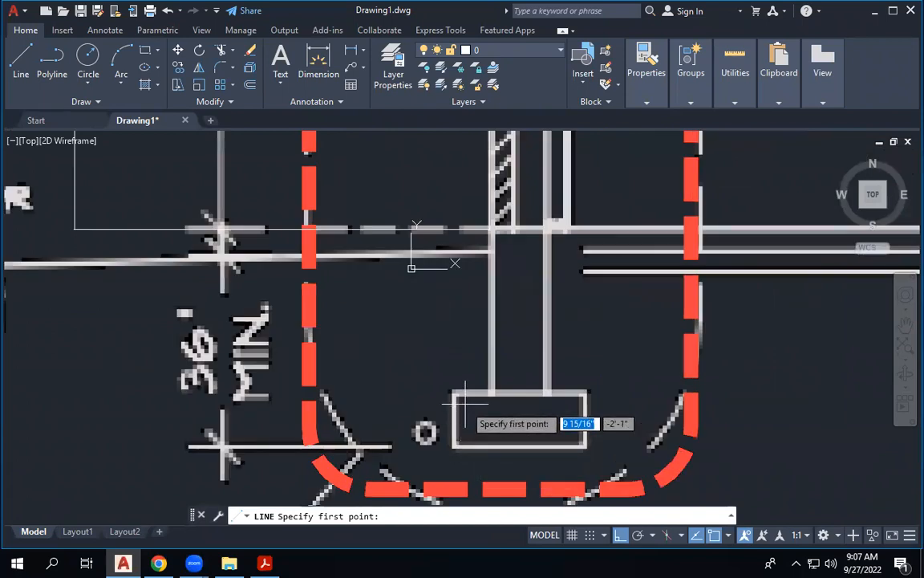
{"action": "left_click", "coordinate": [145, 50]}
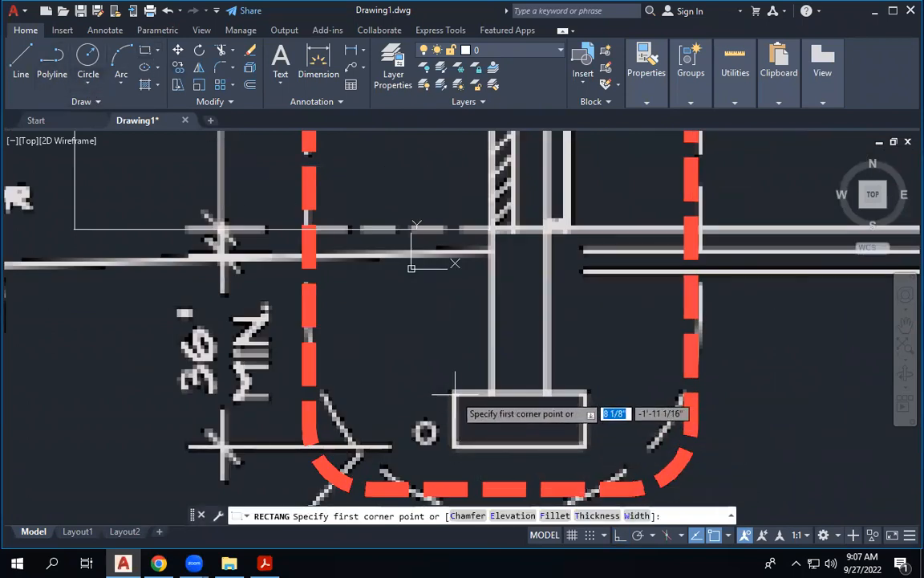
{"action": "left_click", "coordinate": [454, 393]}
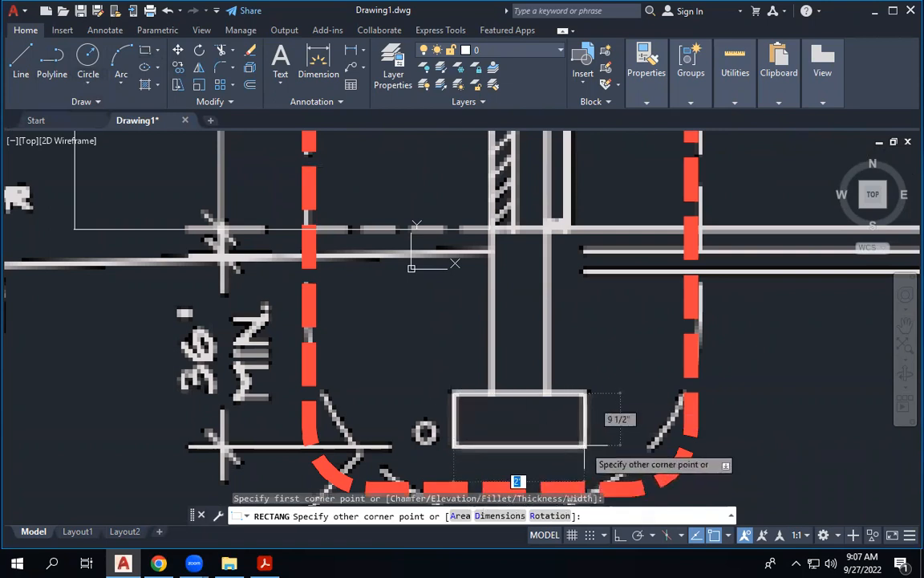
{"action": "left_click", "coordinate": [585, 446]}
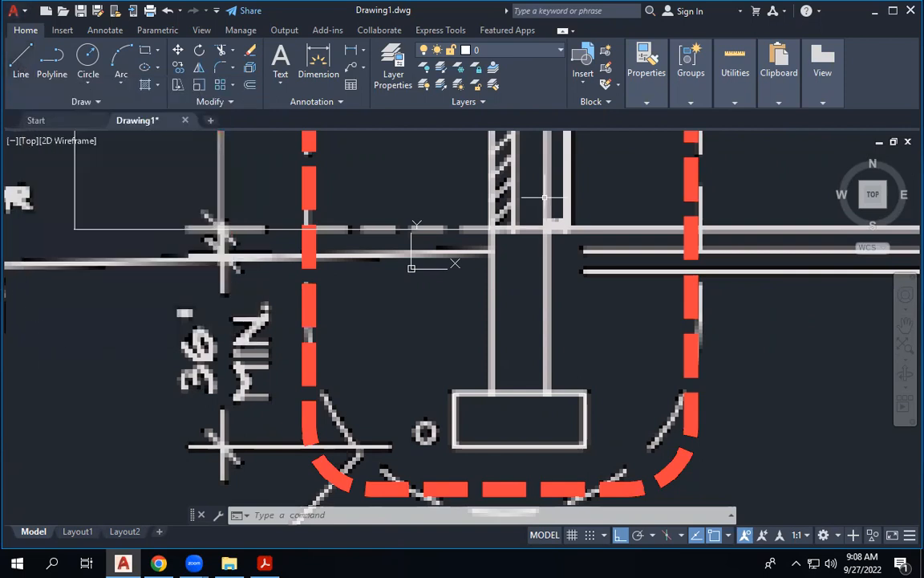
{"action": "left_click", "coordinate": [552, 393]}
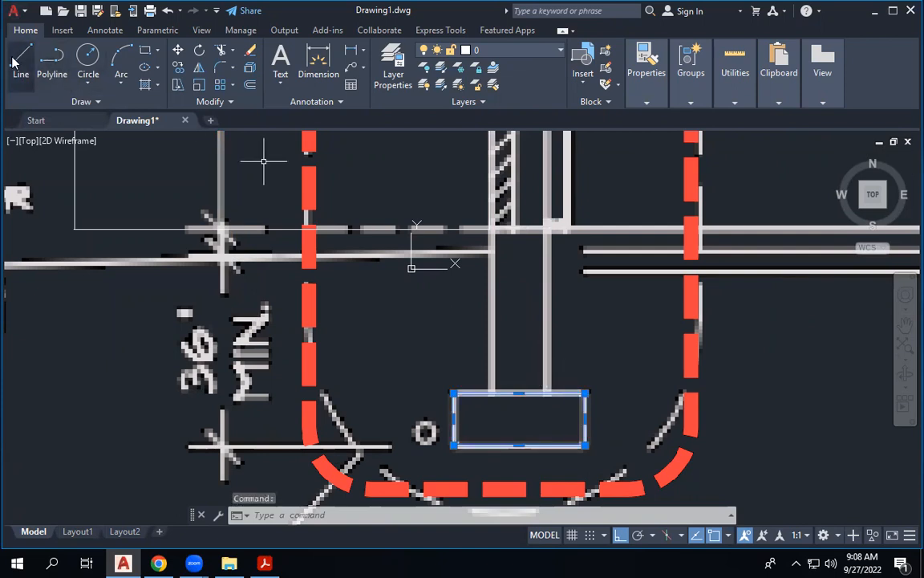
{"action": "key", "text": "Escape"}
{"action": "mouse_move", "coordinate": [581, 393]}
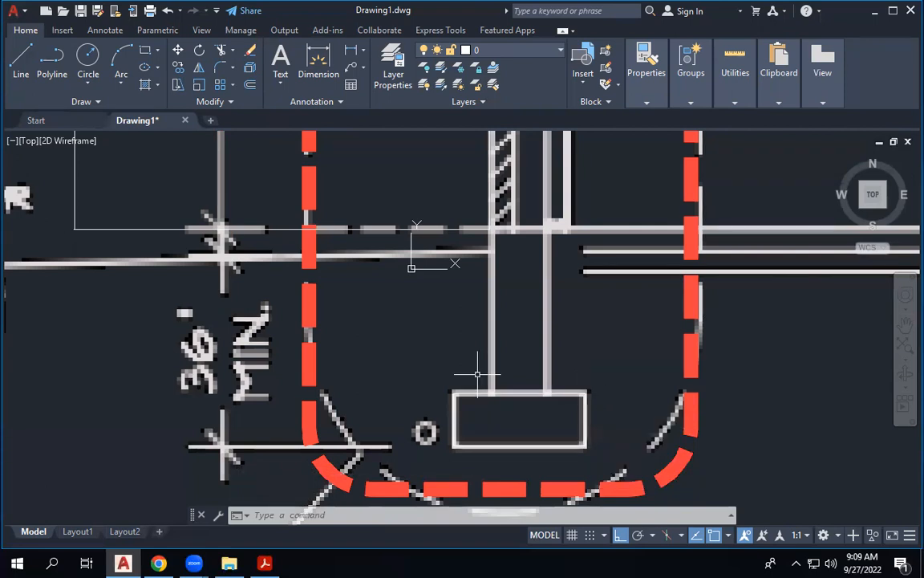
Step: Create a new layer in the layer properties, keeping its default name and settings
{"action": "left_click", "coordinate": [400, 78]}
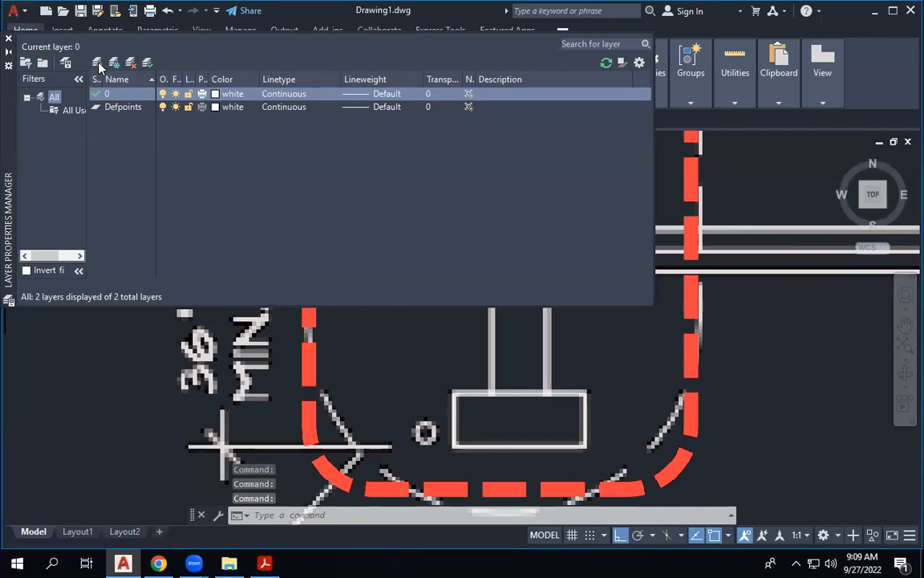
{"action": "left_click", "coordinate": [9, 38]}
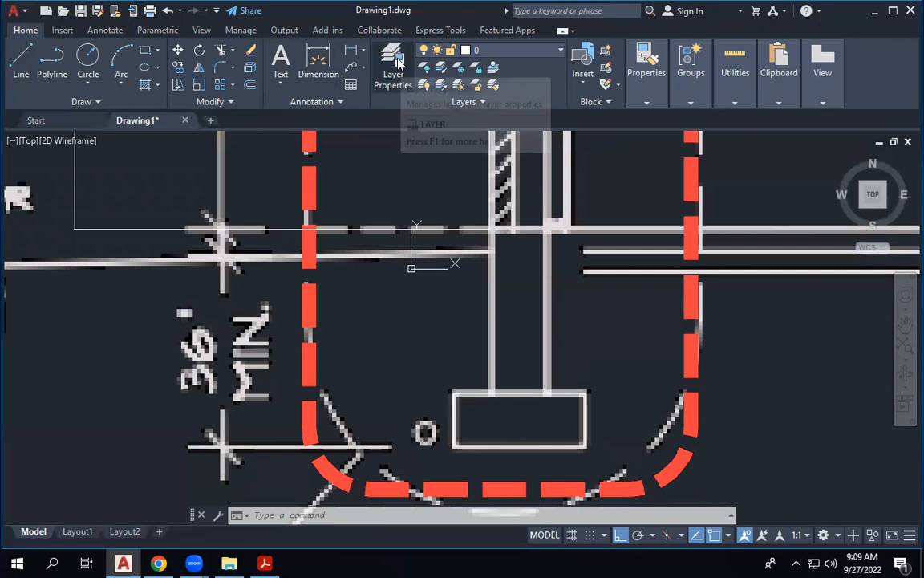
{"action": "left_click", "coordinate": [399, 63]}
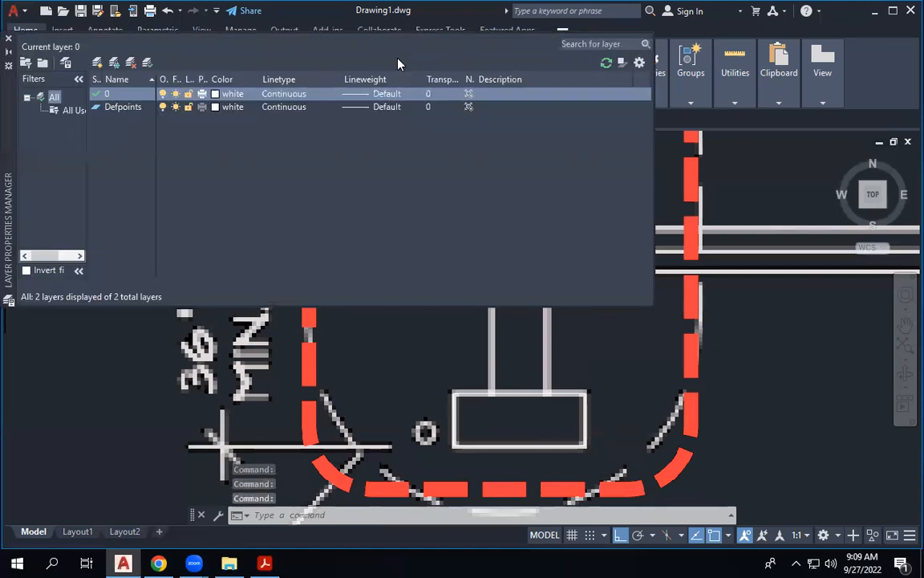
{"action": "left_click", "coordinate": [98, 64]}
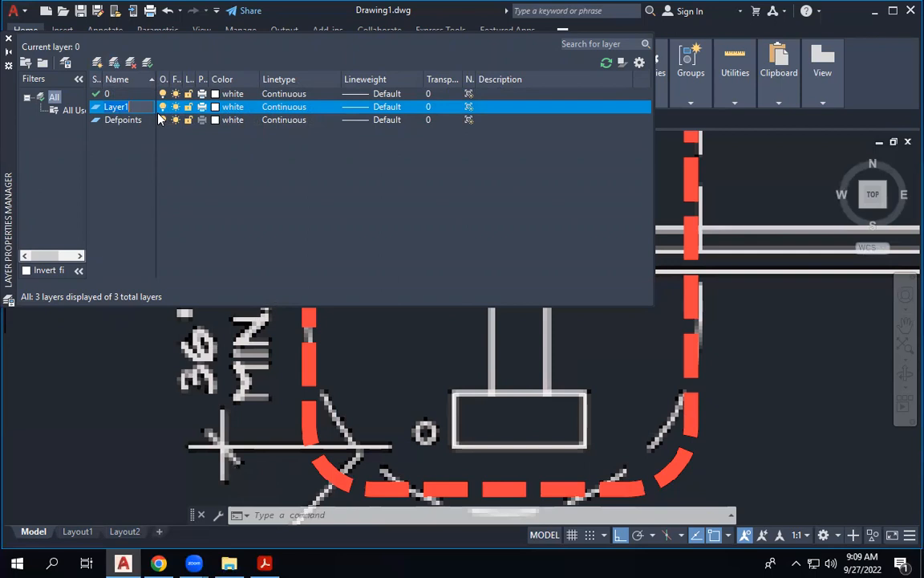
{"action": "key", "text": "BackSpace"}
{"action": "key", "text": "BackSpace"}
{"action": "key", "text": "BackSpace"}
{"action": "key", "text": "BackSpace"}
{"action": "key", "text": "BackSpace"}
{"action": "key", "text": "BackSpace"}
{"action": "key", "text": "Escape"}
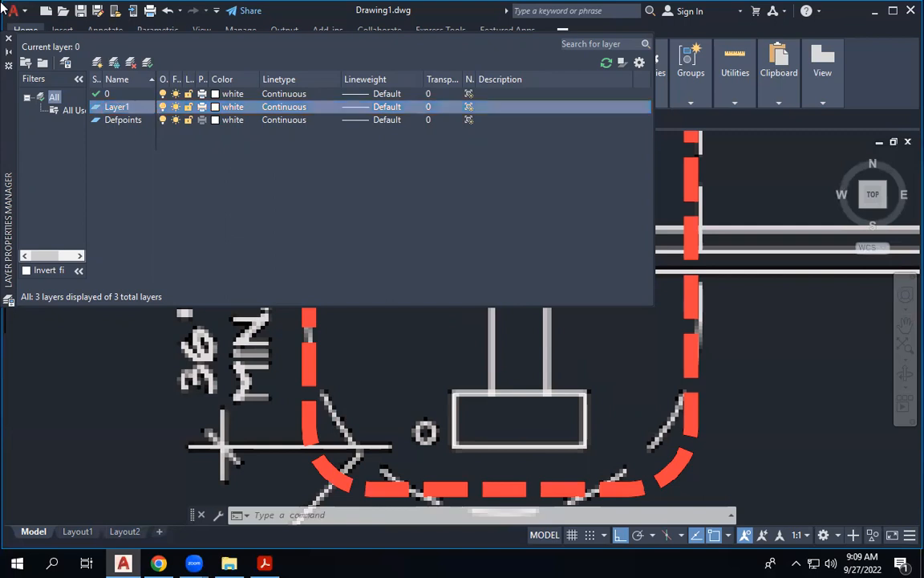
{"action": "left_click", "coordinate": [8, 39]}
Step: Examine the outlined wall section from the footing through the lower and first floors up to the truss bearing
{"action": "scroll", "coordinate": [518, 369], "scroll_direction": "down", "scroll_amount": 5}
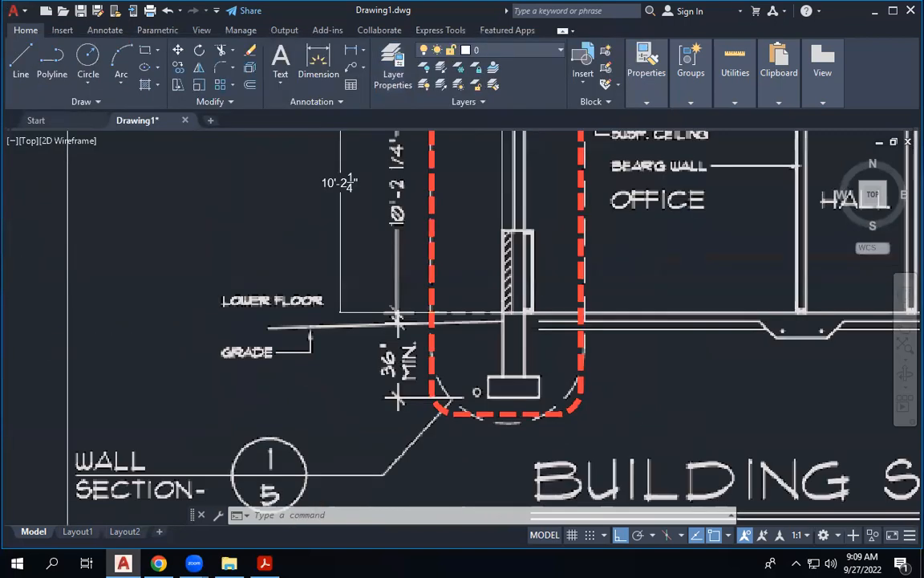
{"action": "scroll", "coordinate": [514, 211], "scroll_direction": "up", "scroll_amount": 4}
{"action": "scroll", "coordinate": [513, 211], "scroll_direction": "down", "scroll_amount": 5}
{"action": "scroll", "coordinate": [493, 257], "scroll_direction": "up", "scroll_amount": 6}
{"action": "scroll", "coordinate": [449, 254], "scroll_direction": "down", "scroll_amount": 4}
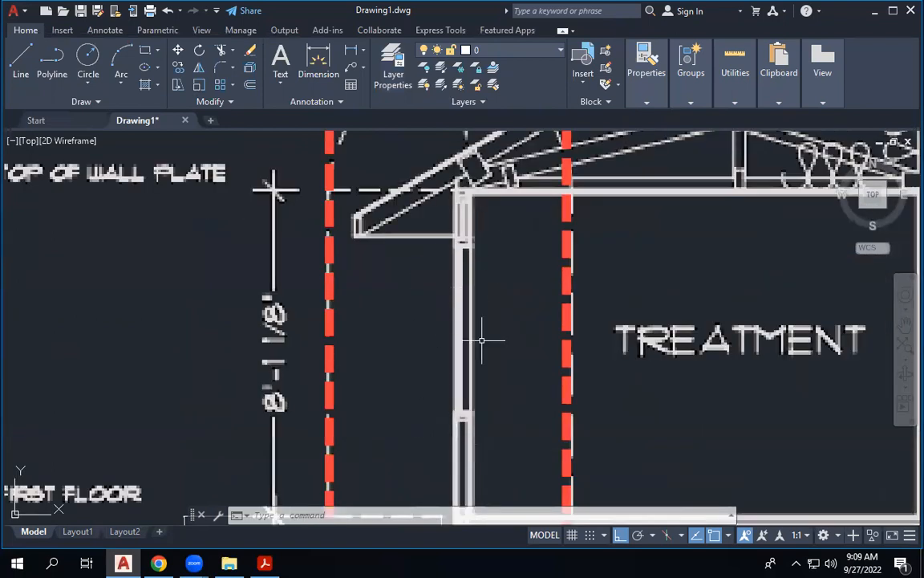
{"action": "scroll", "coordinate": [474, 354], "scroll_direction": "up", "scroll_amount": 5}
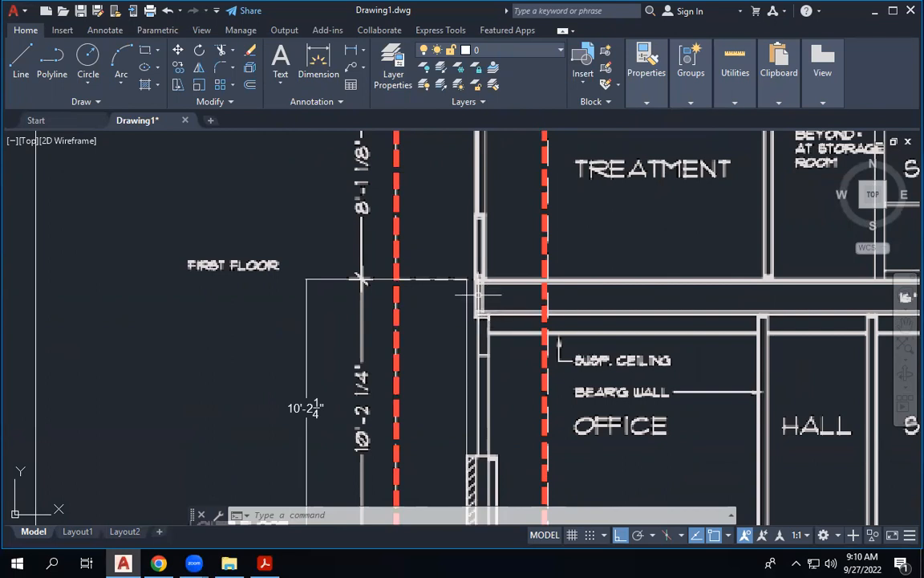
{"action": "scroll", "coordinate": [477, 289], "scroll_direction": "down", "scroll_amount": 5}
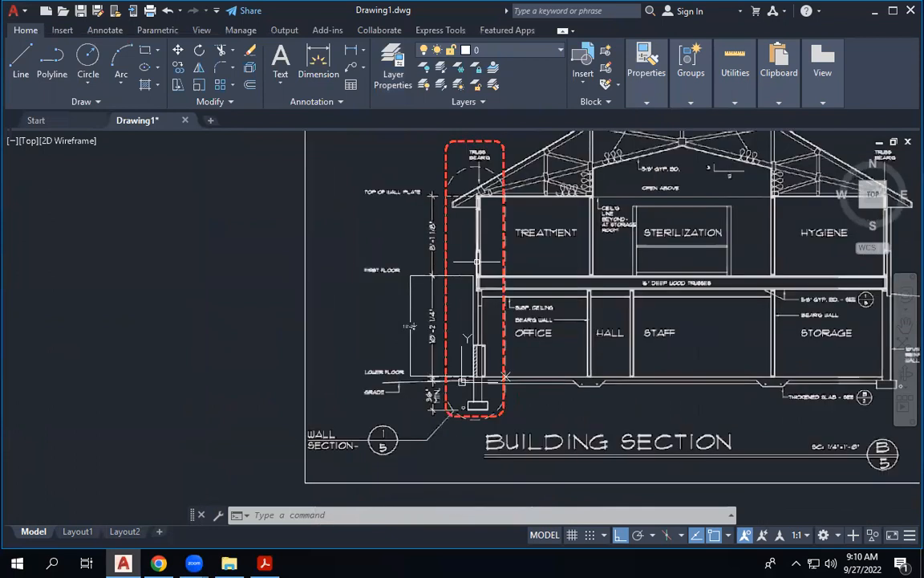
{"action": "scroll", "coordinate": [476, 337], "scroll_direction": "up", "scroll_amount": 5}
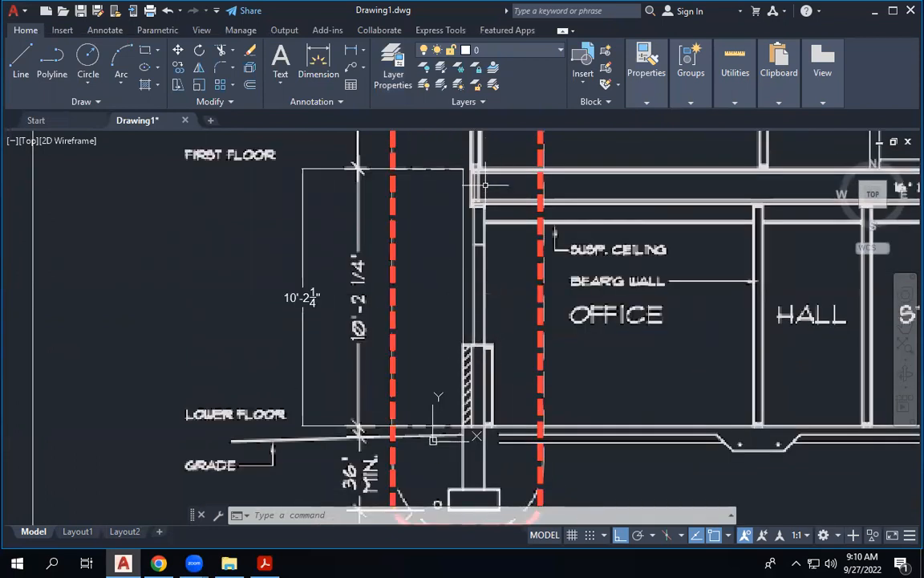
{"action": "scroll", "coordinate": [481, 229], "scroll_direction": "up", "scroll_amount": 4}
{"action": "scroll", "coordinate": [439, 209], "scroll_direction": "down", "scroll_amount": 4}
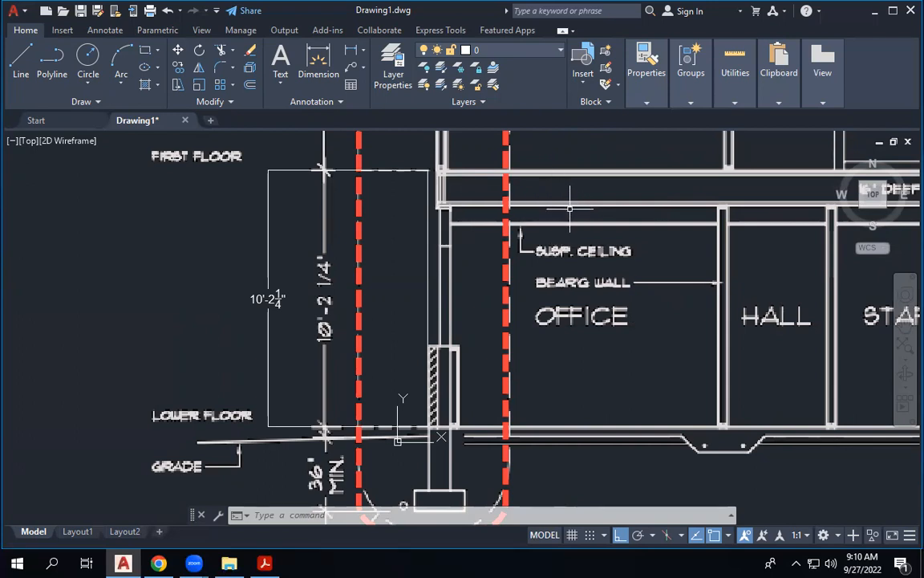
{"action": "scroll", "coordinate": [462, 360], "scroll_direction": "down", "scroll_amount": 2}
{"action": "scroll", "coordinate": [462, 360], "scroll_direction": "down", "scroll_amount": 2}
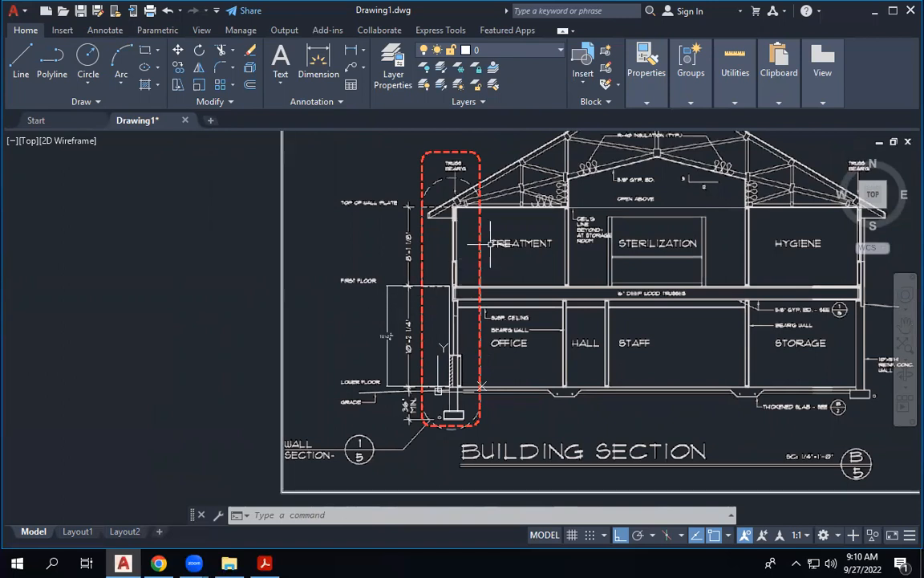
{"action": "scroll", "coordinate": [473, 173], "scroll_direction": "up", "scroll_amount": 2}
{"action": "scroll", "coordinate": [450, 399], "scroll_direction": "down", "scroll_amount": 2}
{"action": "scroll", "coordinate": [410, 263], "scroll_direction": "up", "scroll_amount": 4}
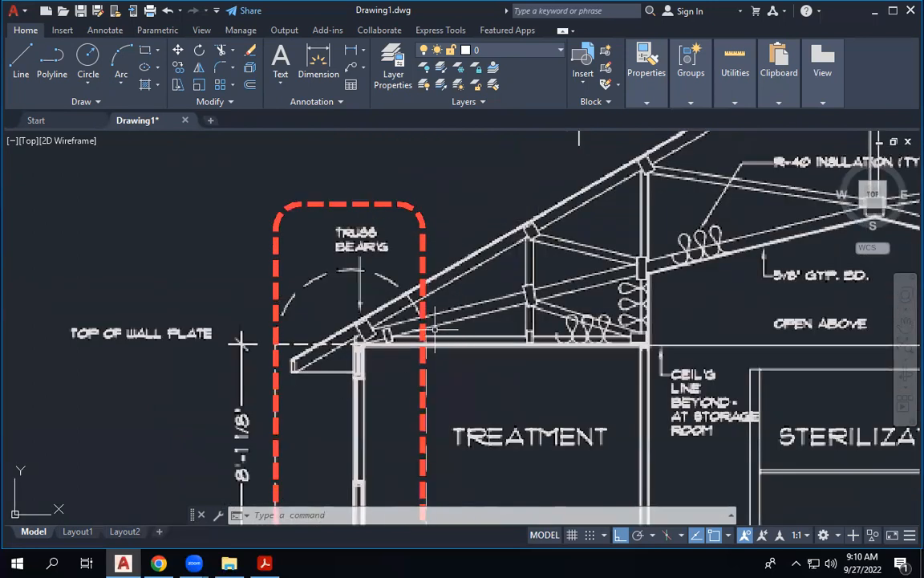
{"action": "scroll", "coordinate": [330, 351], "scroll_direction": "up", "scroll_amount": 2}
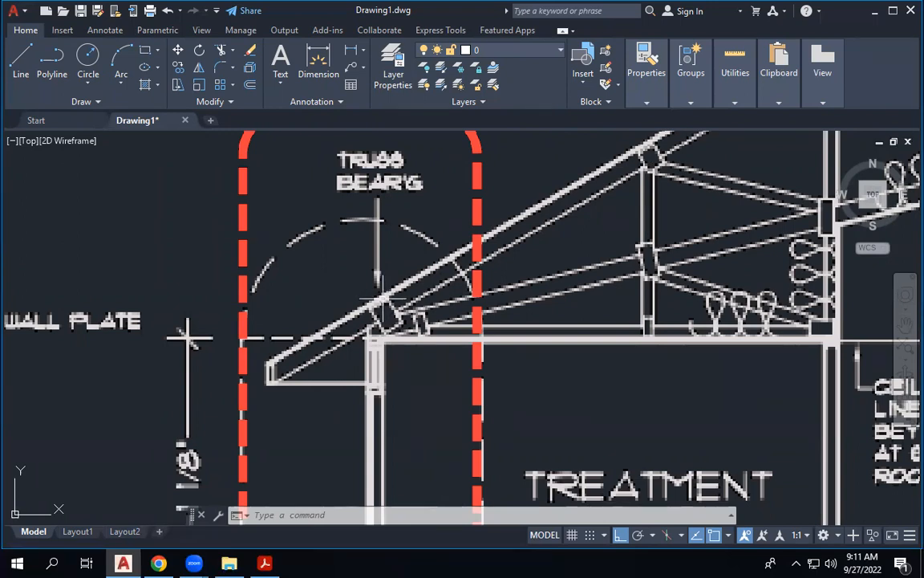
{"action": "scroll", "coordinate": [379, 255], "scroll_direction": "down", "scroll_amount": 2}
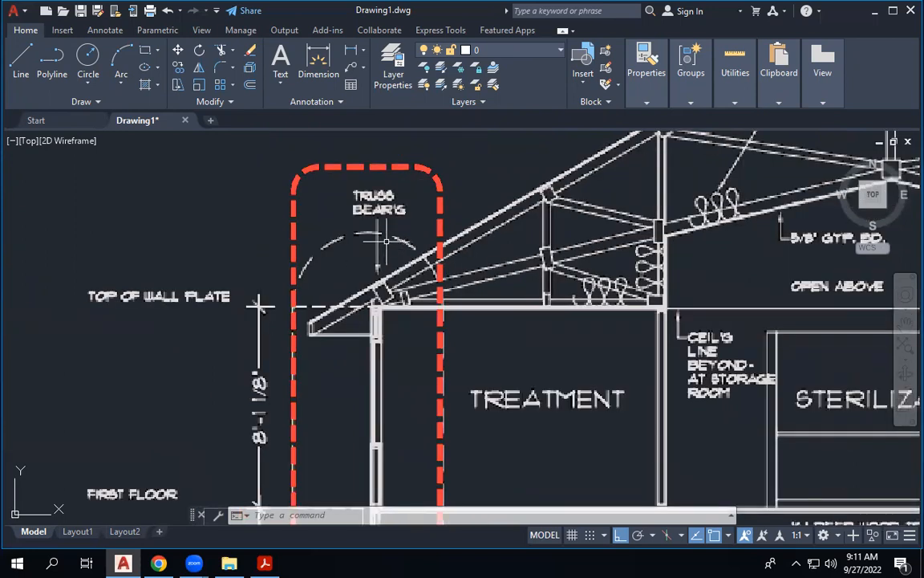
Step: Inspect the exterior wall section around the truss bearing, the wall base and the first-floor framing
{"action": "scroll", "coordinate": [383, 312], "scroll_direction": "up", "scroll_amount": 3}
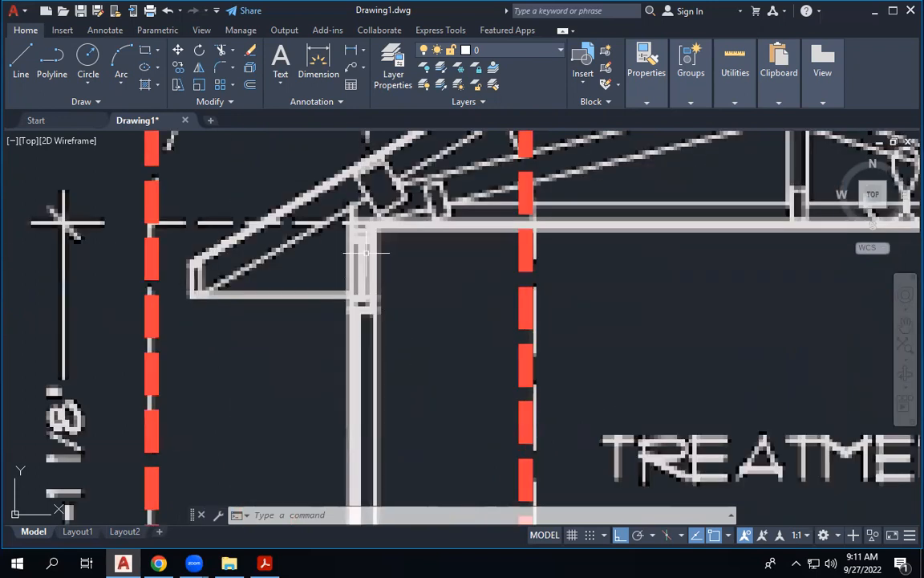
{"action": "scroll", "coordinate": [381, 239], "scroll_direction": "down", "scroll_amount": 4}
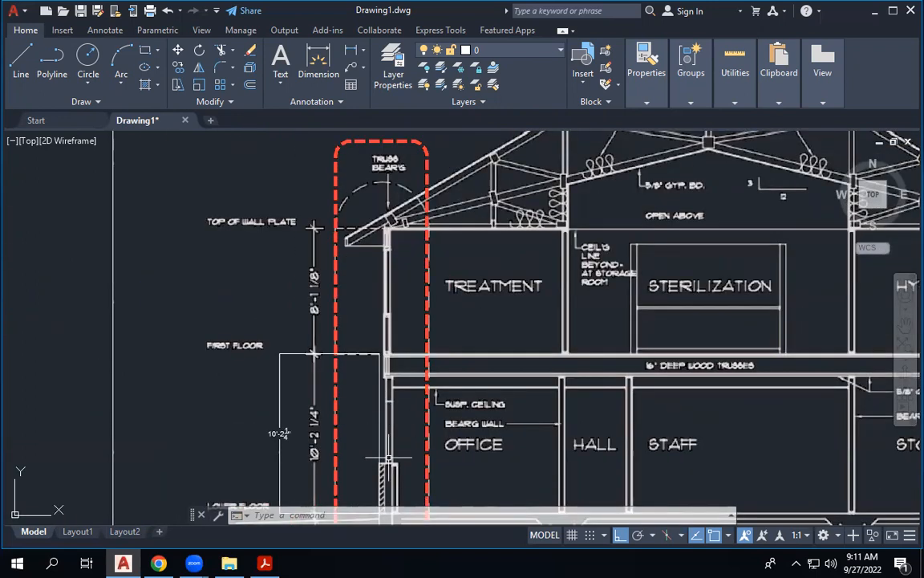
{"action": "scroll", "coordinate": [389, 352], "scroll_direction": "up", "scroll_amount": 4}
{"action": "scroll", "coordinate": [374, 194], "scroll_direction": "up", "scroll_amount": 4}
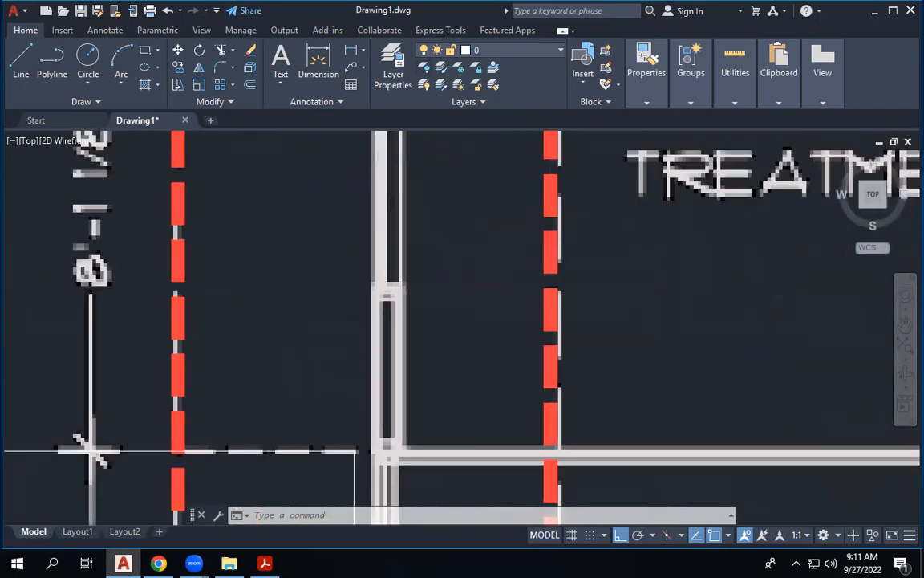
{"action": "scroll", "coordinate": [418, 150], "scroll_direction": "down", "scroll_amount": 4}
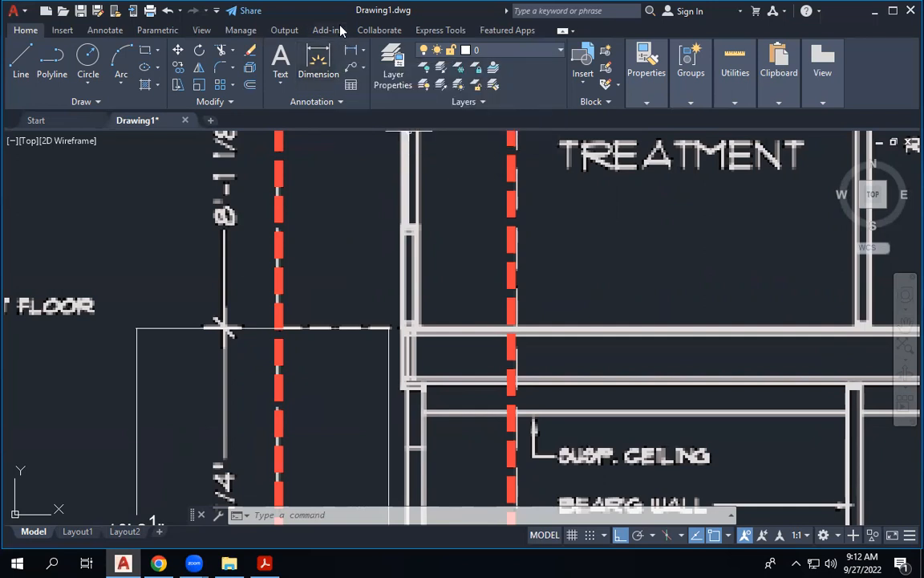
Step: Create a new layer named 0.35 in the layer properties
{"action": "left_click", "coordinate": [394, 61]}
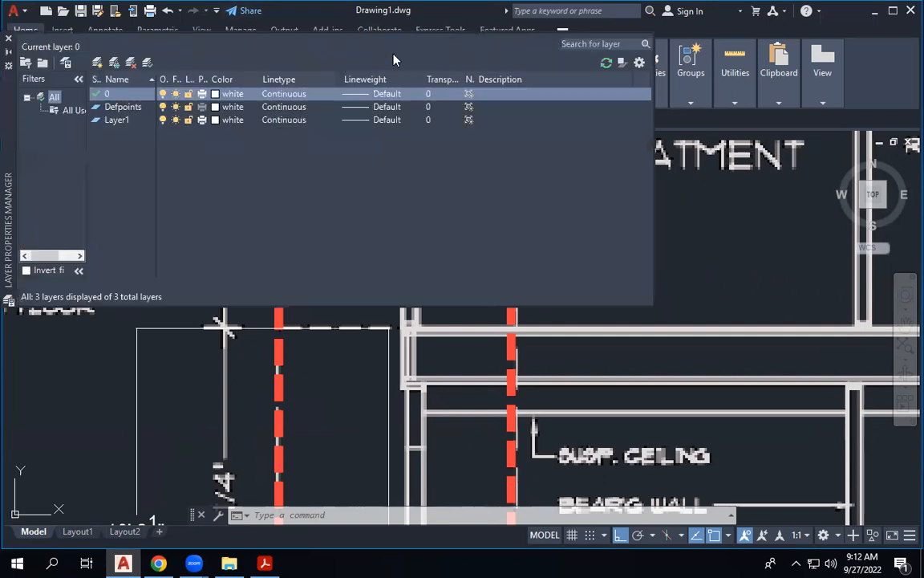
{"action": "left_click", "coordinate": [97, 63]}
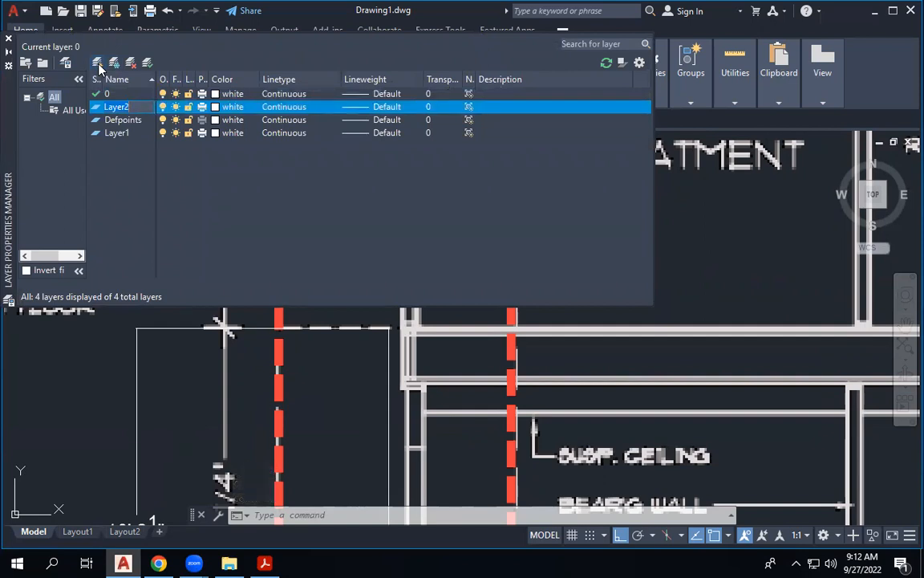
{"action": "type", "text": "00"}
{"action": "key", "text": "BackSpace"}
{"action": "type", "text": ".35"}
{"action": "key", "text": "Return"}
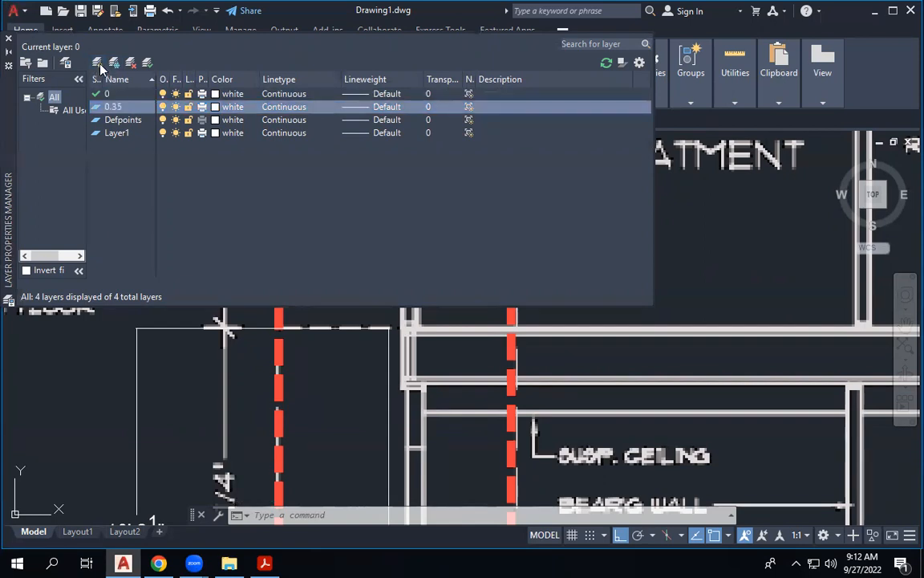
Step: Create three more layers named 0.2, 0.1 and 0.0
{"action": "left_click", "coordinate": [98, 63]}
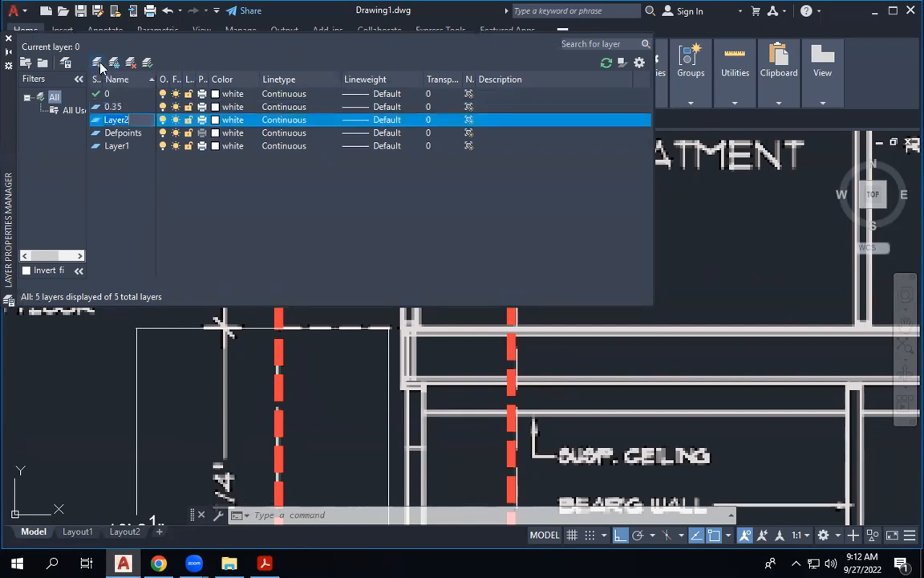
{"action": "type", "text": "0.2"}
{"action": "left_click", "coordinate": [96, 62]}
{"action": "type", "text": "0.1"}
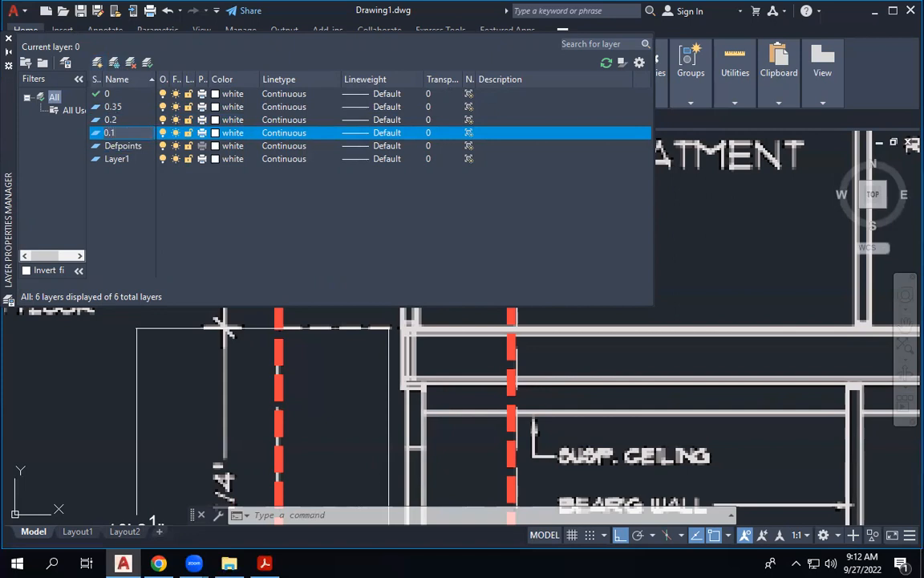
{"action": "key", "text": "Return"}
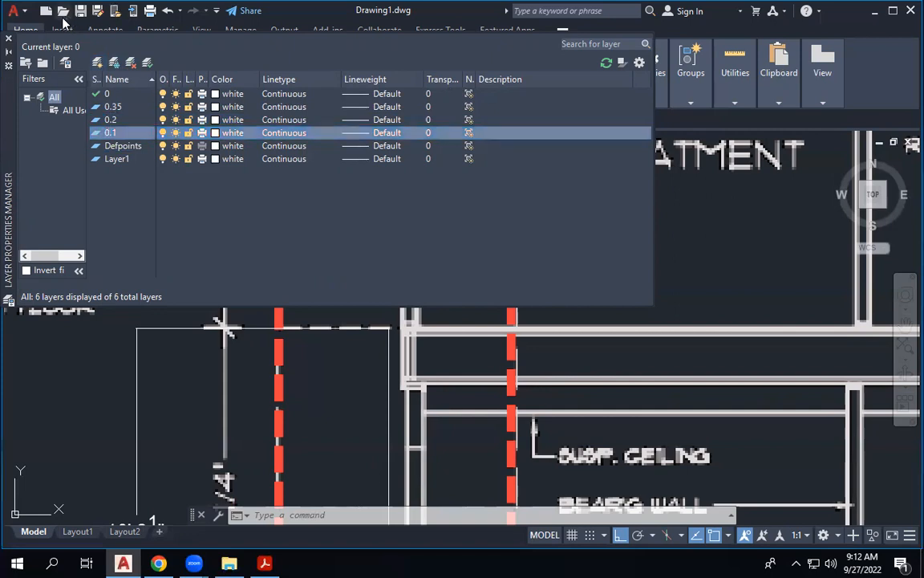
{"action": "left_click", "coordinate": [97, 63]}
{"action": "type", "text": "0.0"}
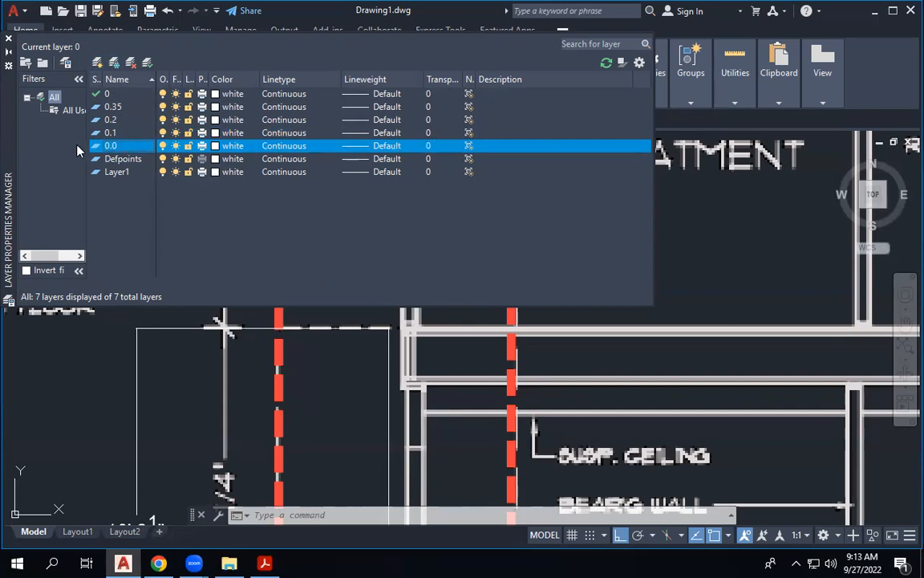
Step: Set the lineweight of layer 0.0 to 0.00 mm and of layer 0.1 to 0.09 mm
{"action": "left_click", "coordinate": [394, 148]}
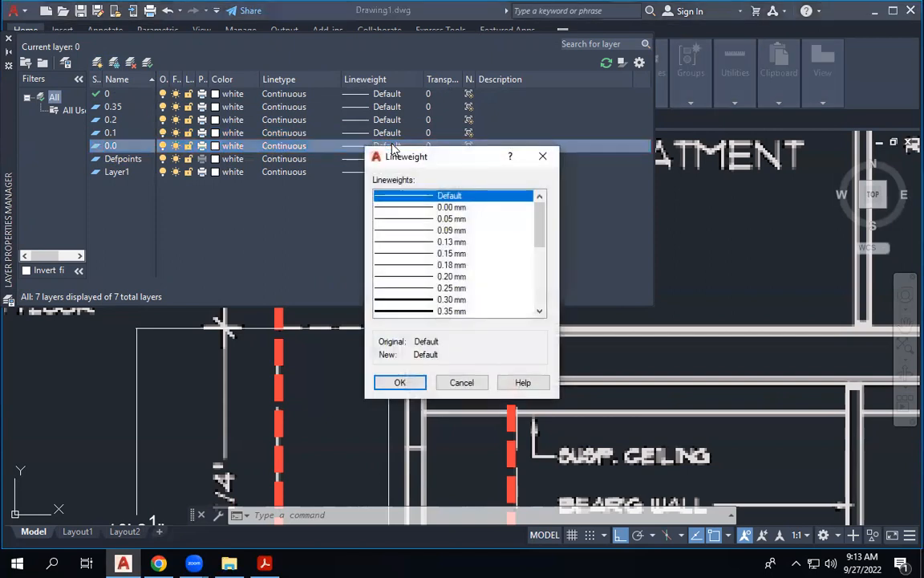
{"action": "left_click", "coordinate": [432, 209]}
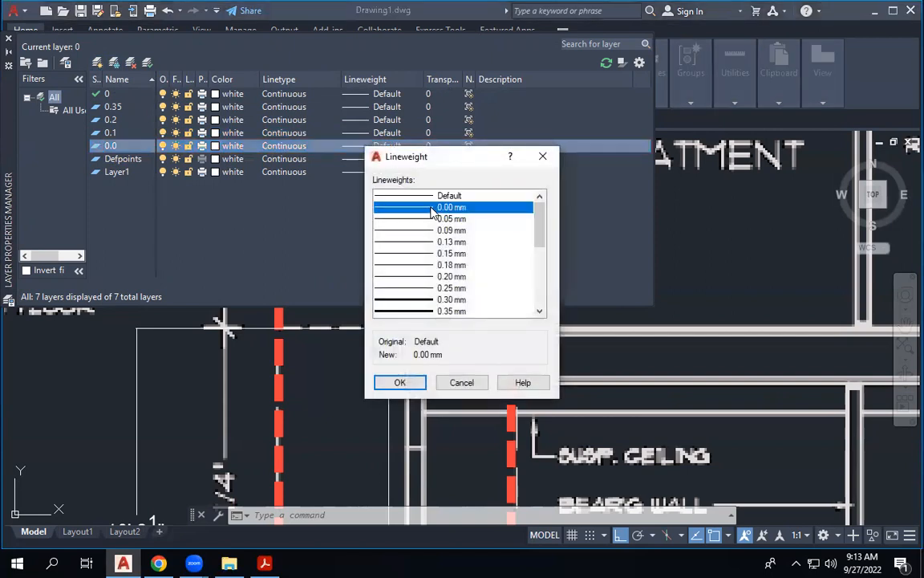
{"action": "left_click", "coordinate": [402, 382]}
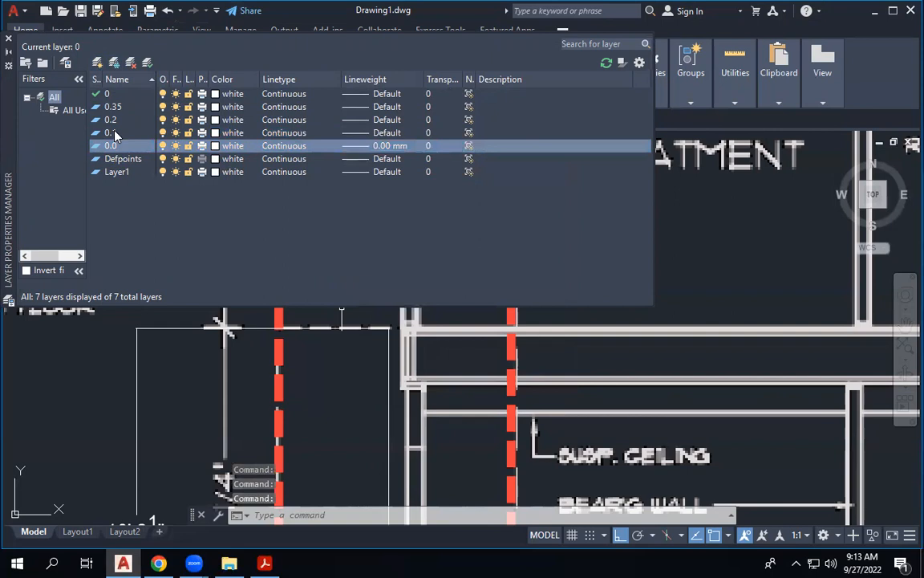
{"action": "left_click", "coordinate": [388, 133]}
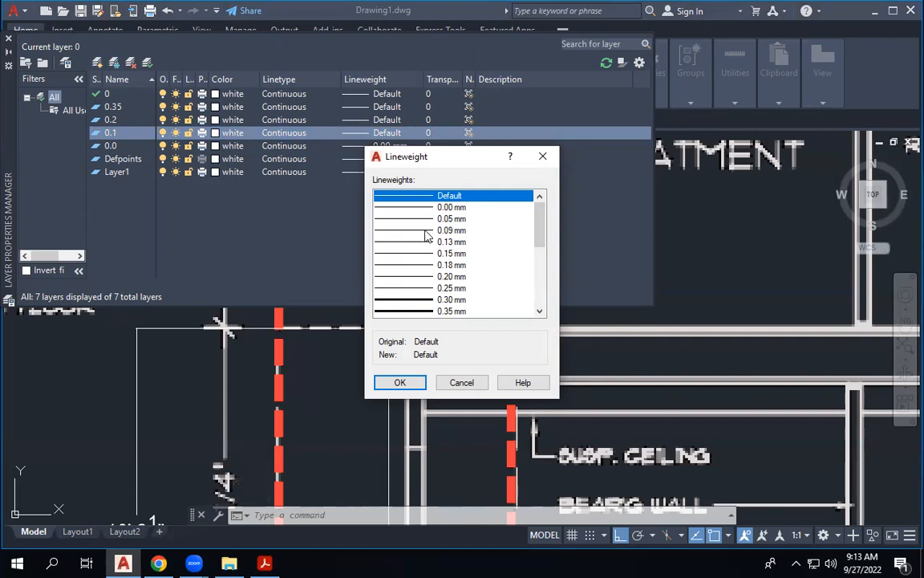
{"action": "left_click", "coordinate": [427, 232]}
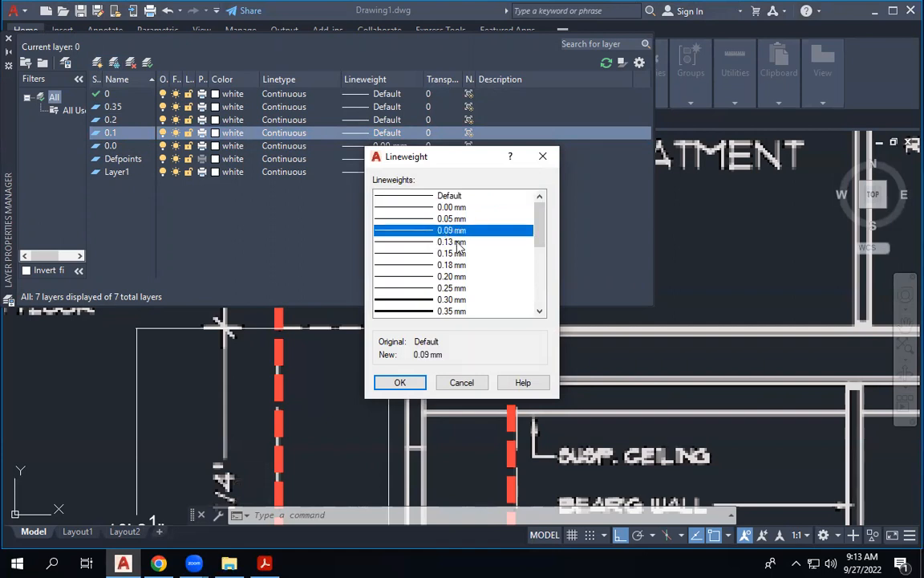
{"action": "left_click", "coordinate": [400, 382]}
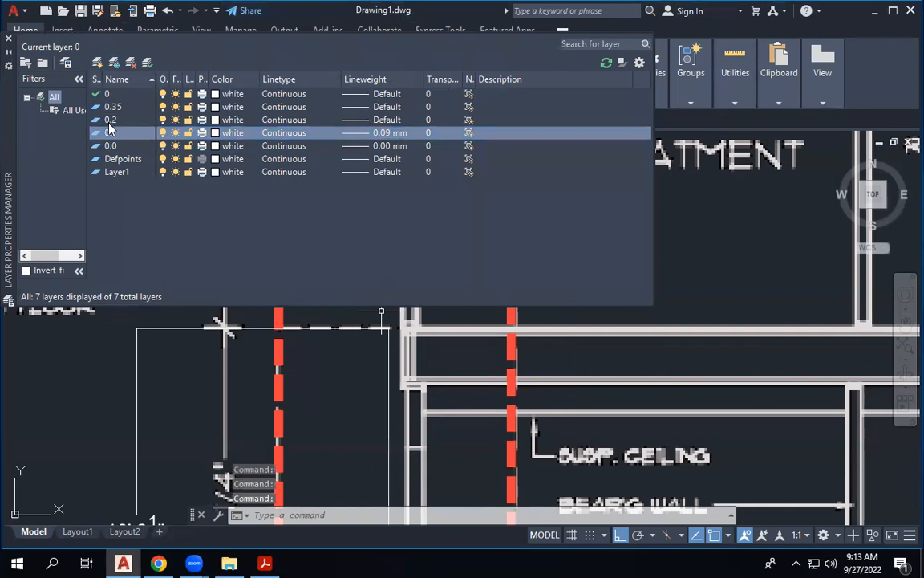
Step: Set the lineweight of layer 0.2 to 0.20 mm and of layer 0.35 to 0.35 mm
{"action": "left_click", "coordinate": [374, 119]}
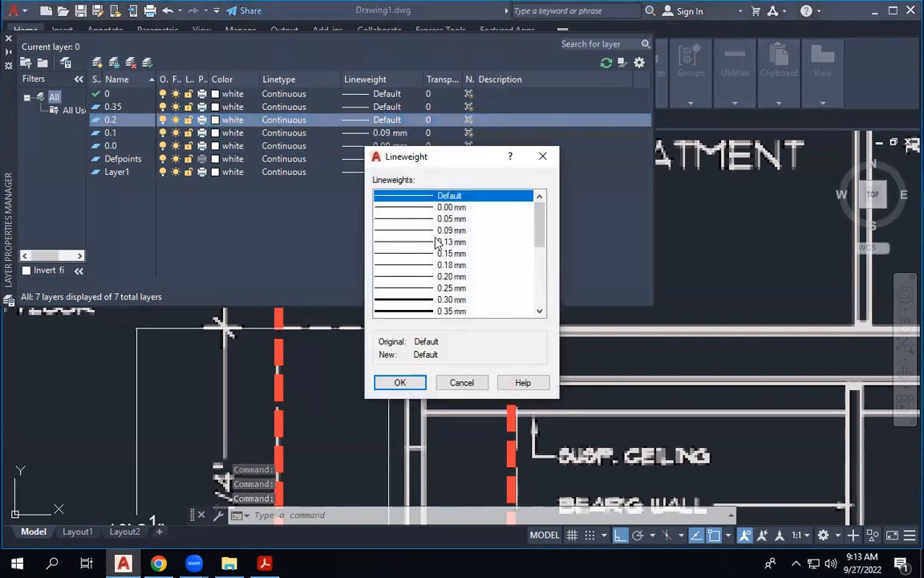
{"action": "left_click", "coordinate": [446, 276]}
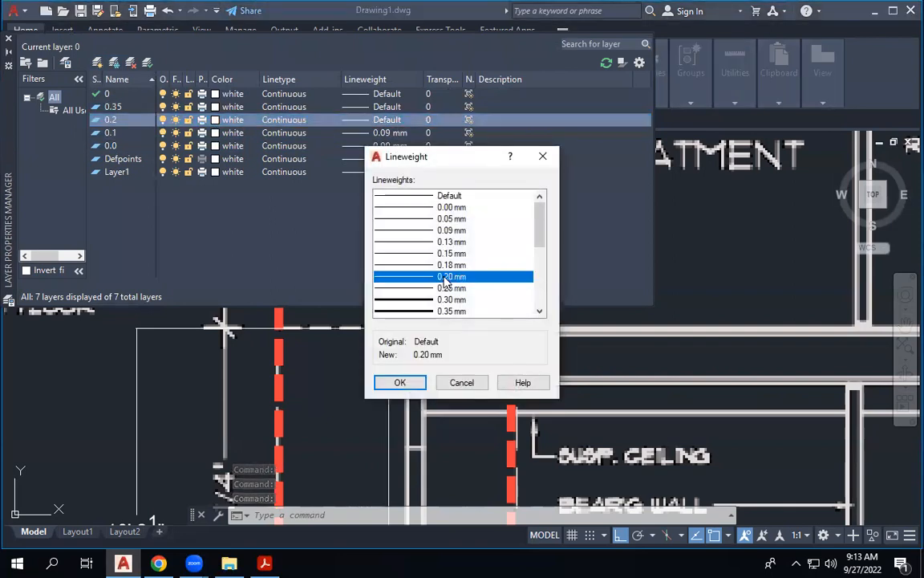
{"action": "left_click", "coordinate": [400, 383]}
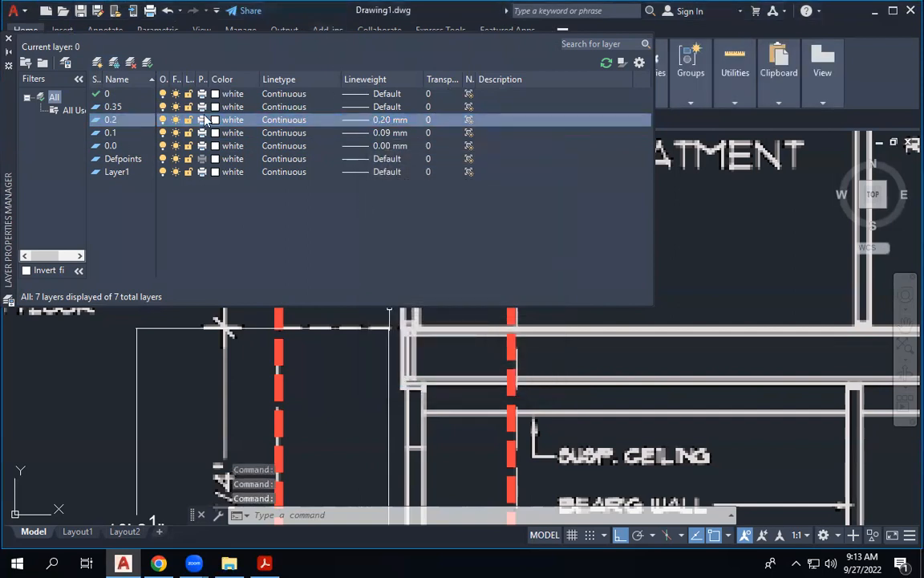
{"action": "left_click", "coordinate": [381, 109]}
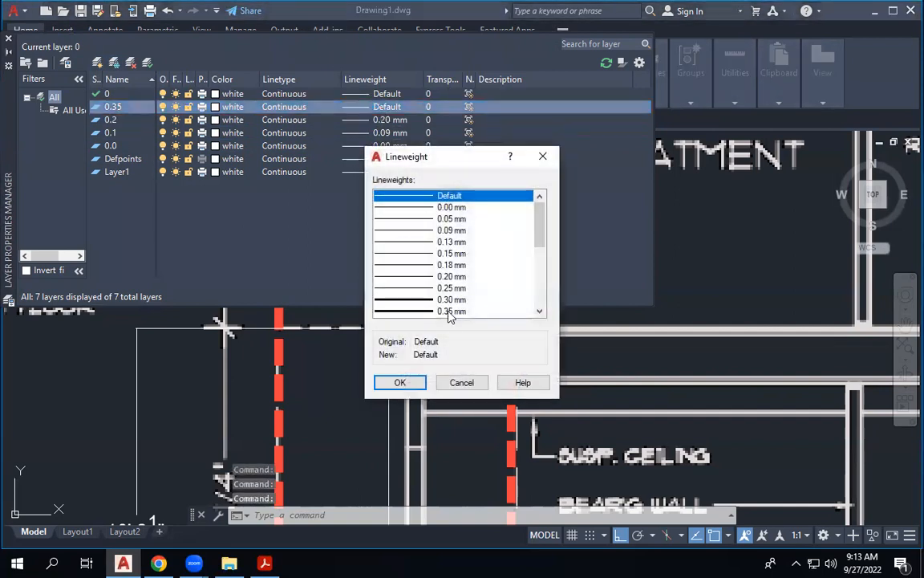
{"action": "left_click", "coordinate": [446, 312]}
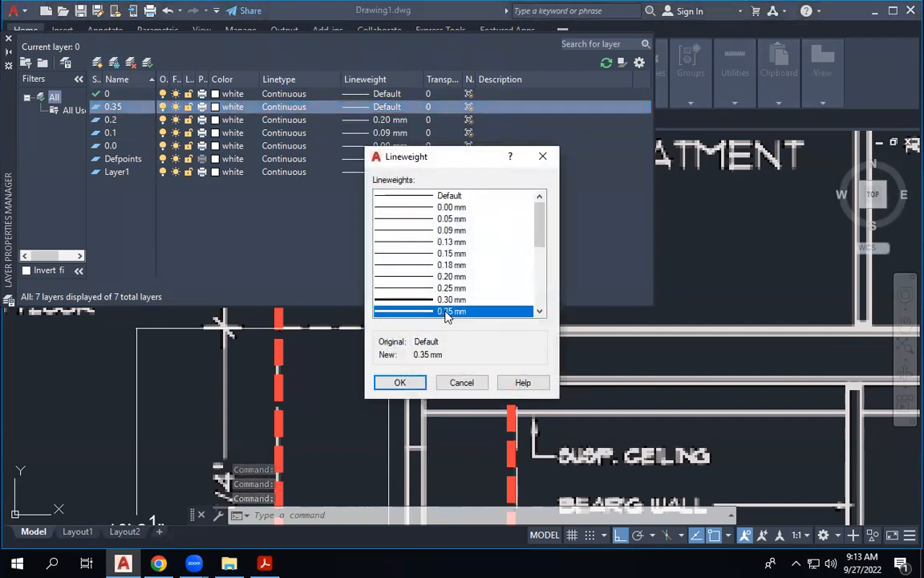
{"action": "left_click", "coordinate": [391, 382]}
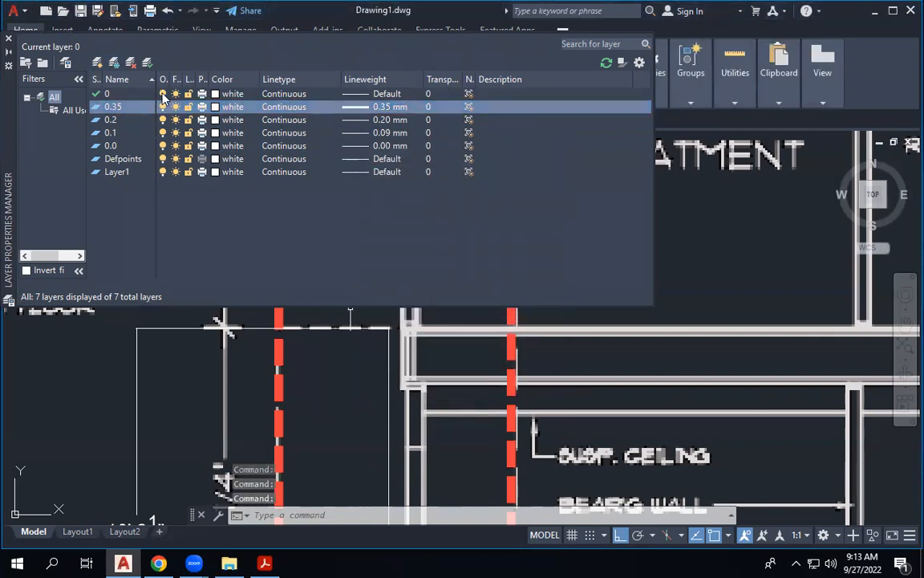
Step: Assign the index color red to layer 0.1
{"action": "left_click", "coordinate": [226, 134]}
{"action": "left_click", "coordinate": [225, 134]}
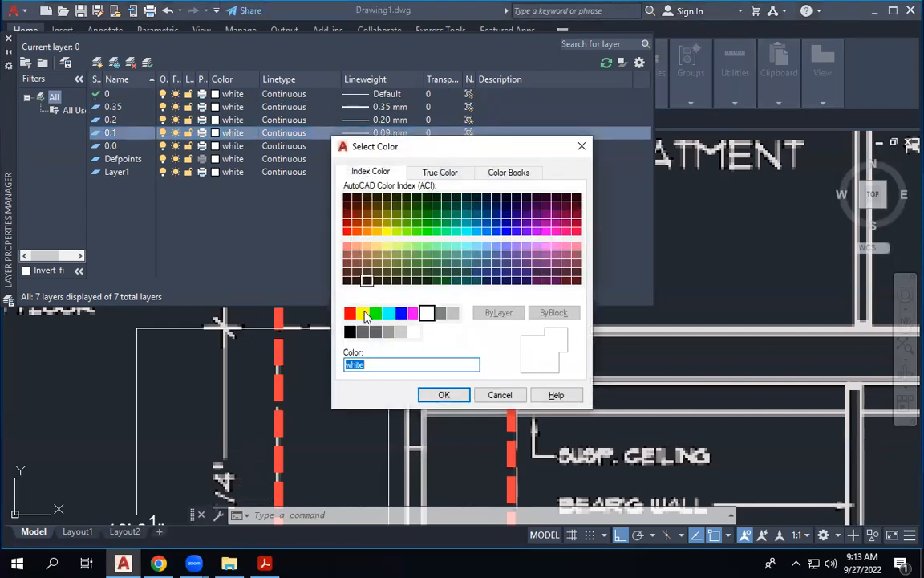
{"action": "left_click", "coordinate": [349, 313]}
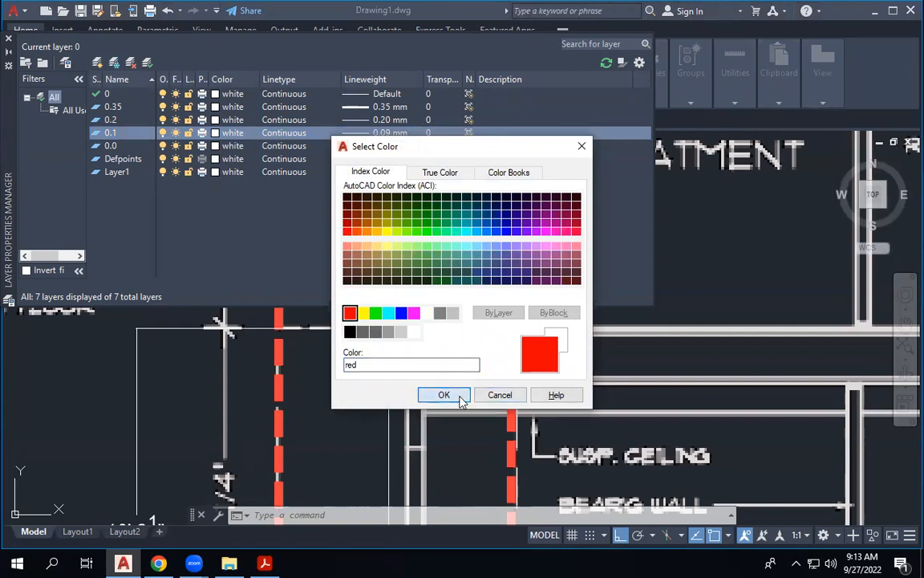
{"action": "left_click", "coordinate": [462, 396]}
Step: Assign the index color blue to layer 0.2
{"action": "left_click", "coordinate": [227, 121]}
{"action": "left_click", "coordinate": [227, 120]}
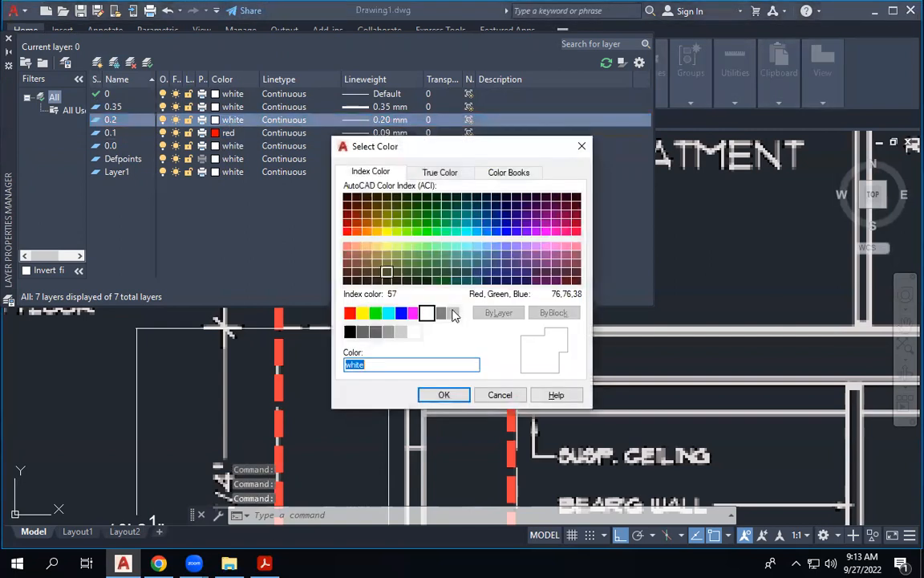
{"action": "left_click", "coordinate": [401, 313]}
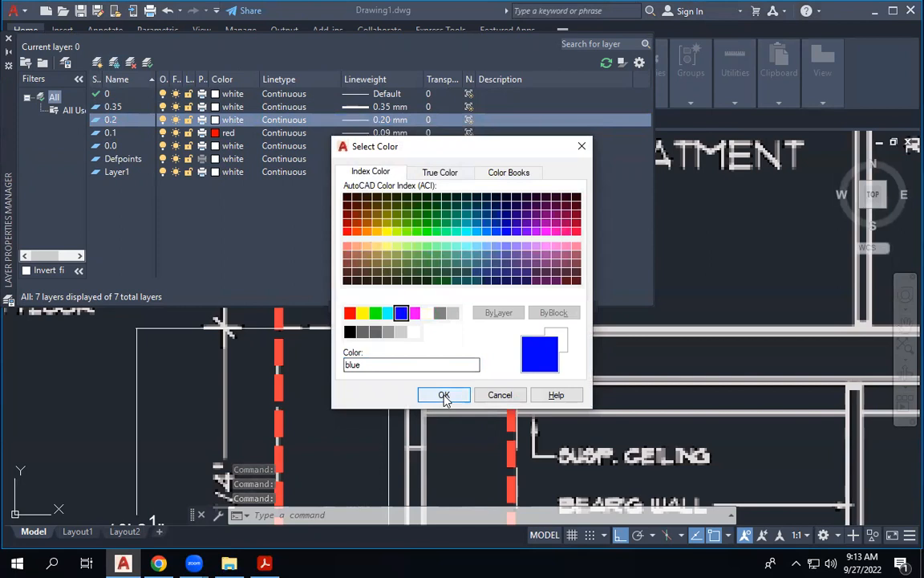
{"action": "left_click", "coordinate": [445, 394]}
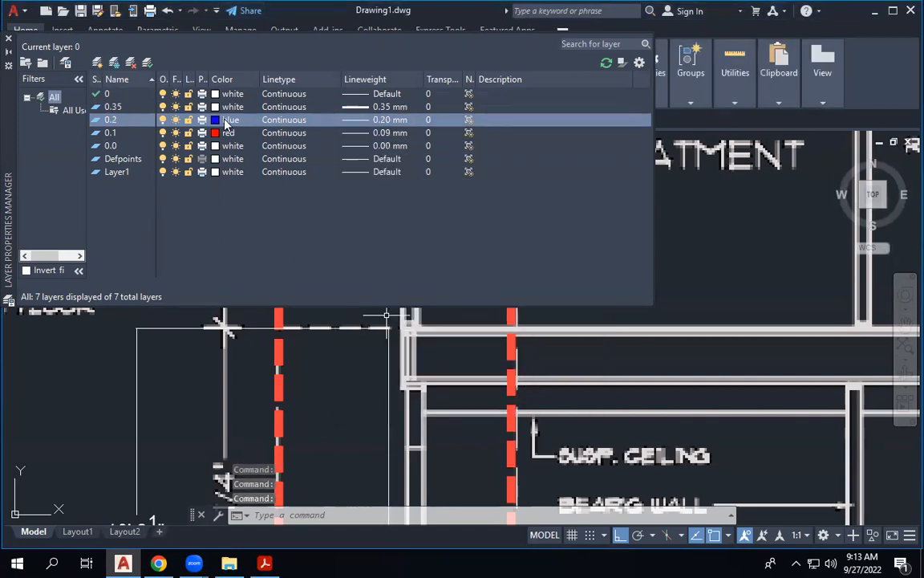
Step: Set the color of layer 0.2 to yellow and of layer 0.35 to cyan
{"action": "left_click", "coordinate": [227, 120]}
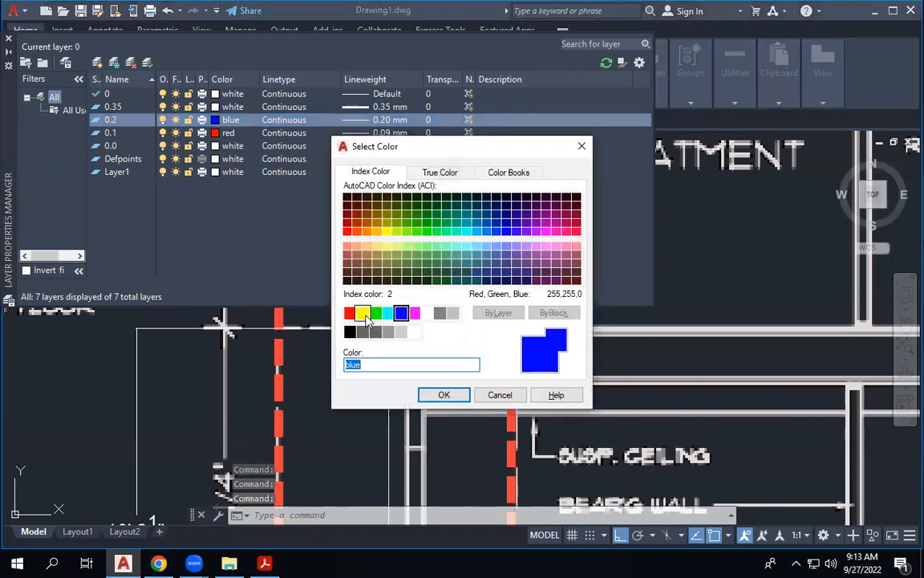
{"action": "left_click", "coordinate": [363, 313]}
{"action": "left_click", "coordinate": [443, 395]}
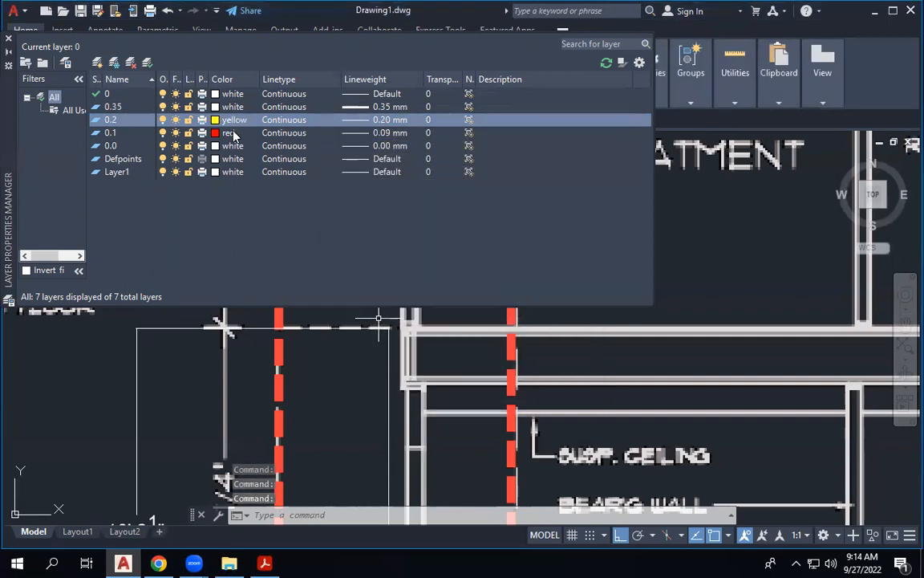
{"action": "left_click", "coordinate": [230, 107]}
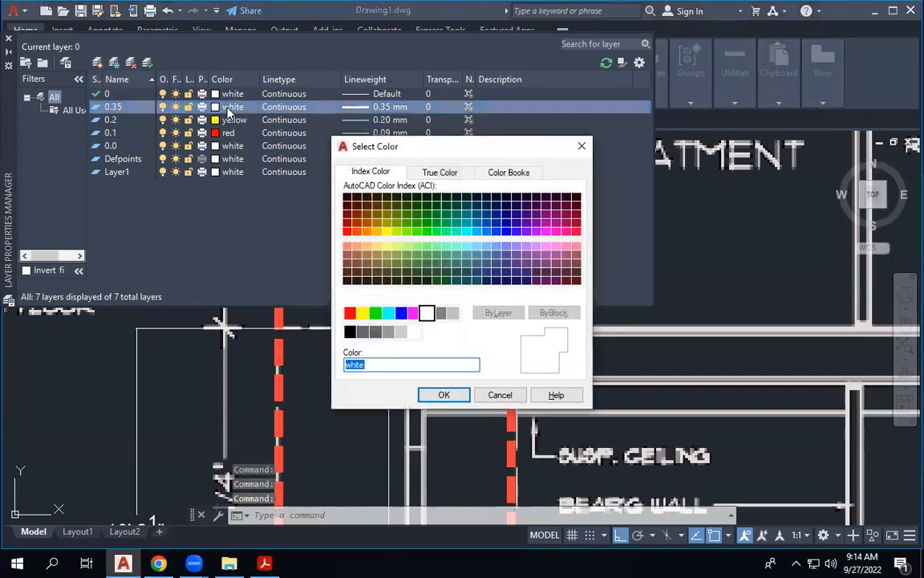
{"action": "left_click", "coordinate": [391, 319]}
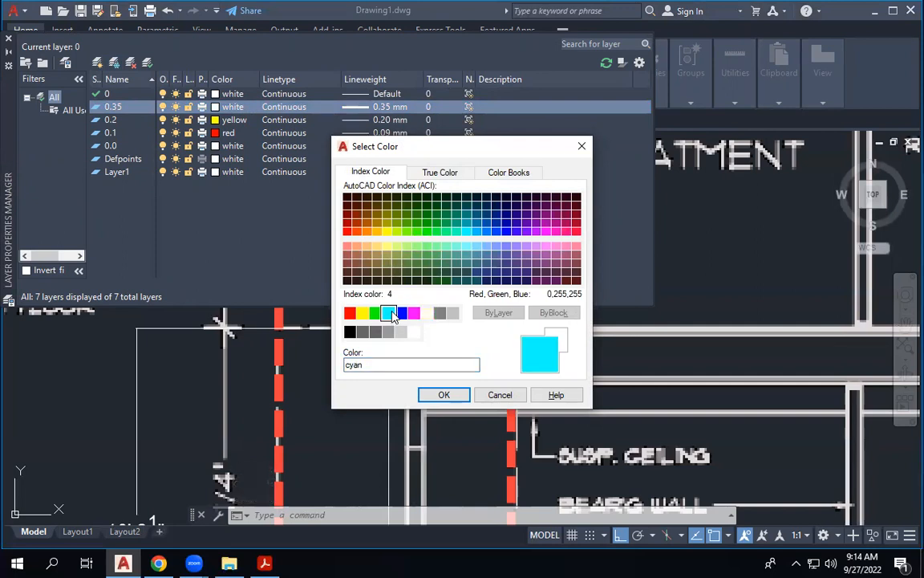
{"action": "left_click", "coordinate": [444, 393]}
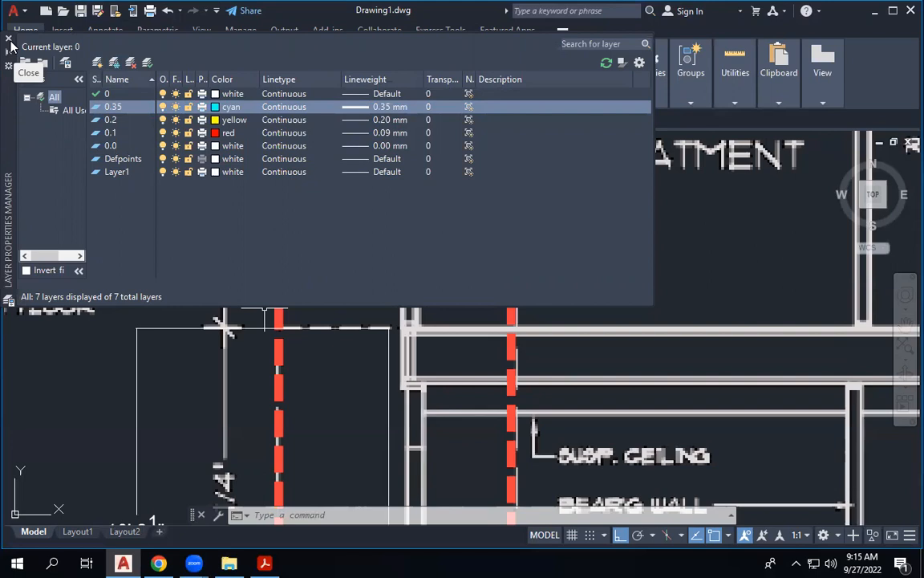
{"action": "left_click", "coordinate": [65, 64]}
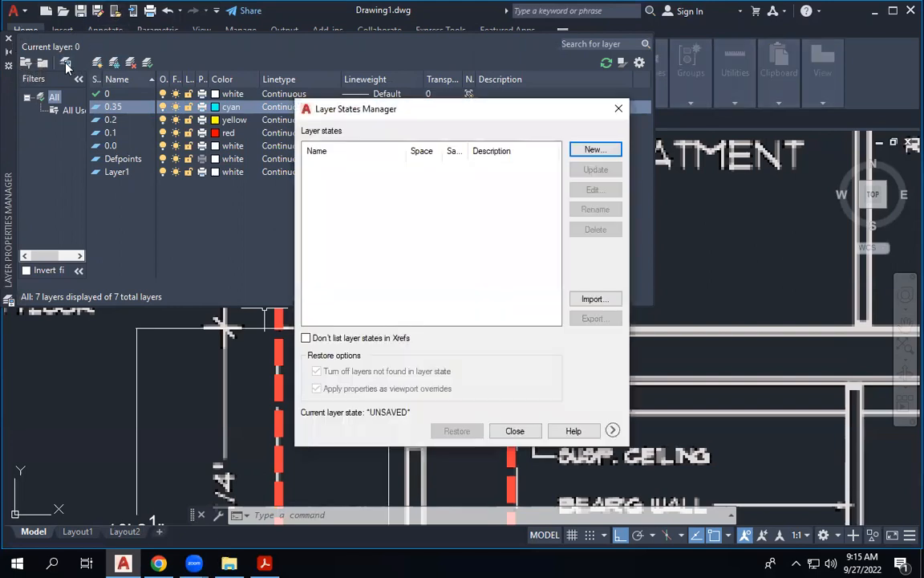
{"action": "left_click", "coordinate": [519, 431]}
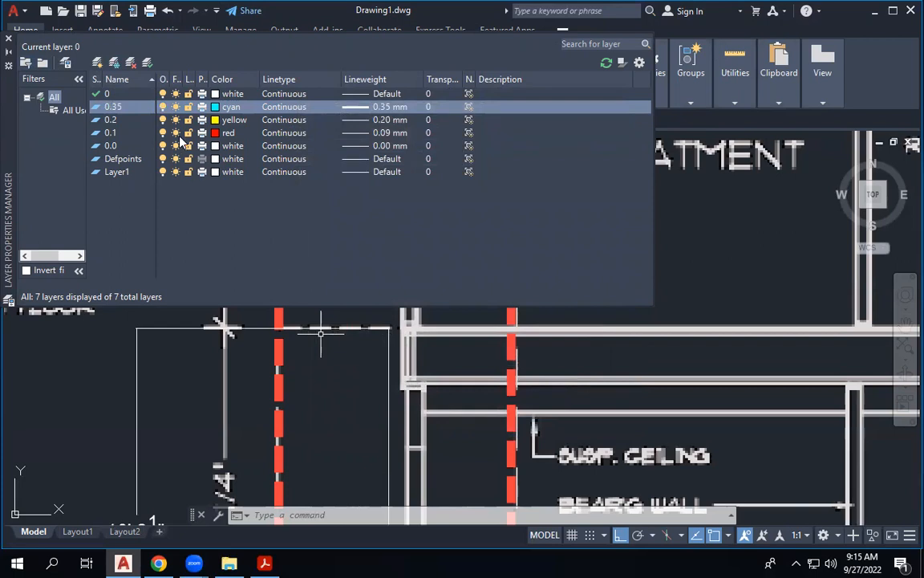
Step: Review the layer settings dialog and dismiss it without changes
{"action": "left_click", "coordinate": [660, 76]}
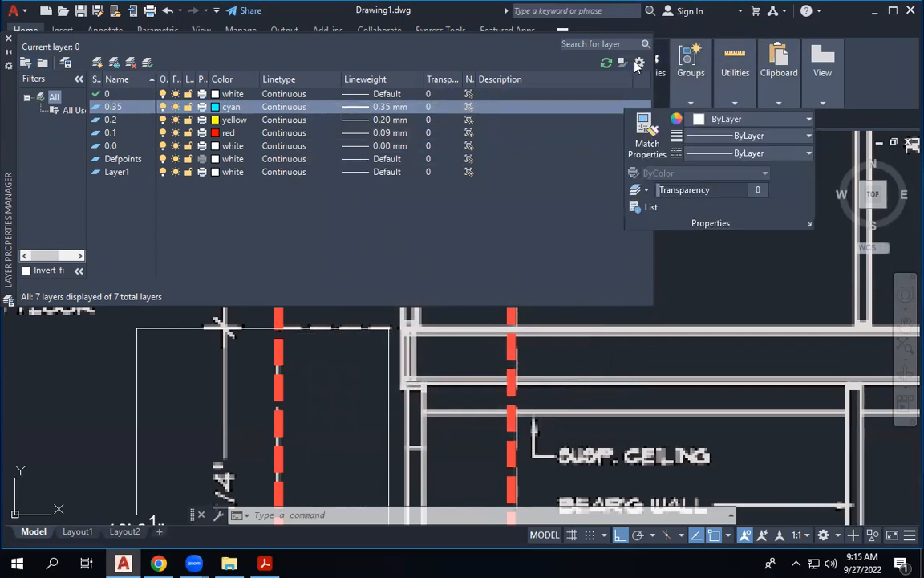
{"action": "left_click", "coordinate": [639, 63]}
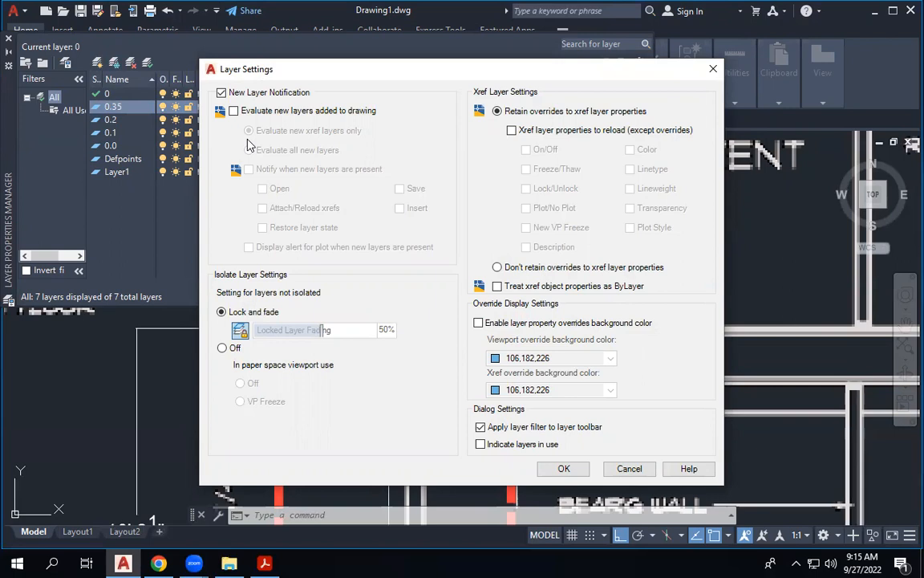
{"action": "key", "text": "Escape"}
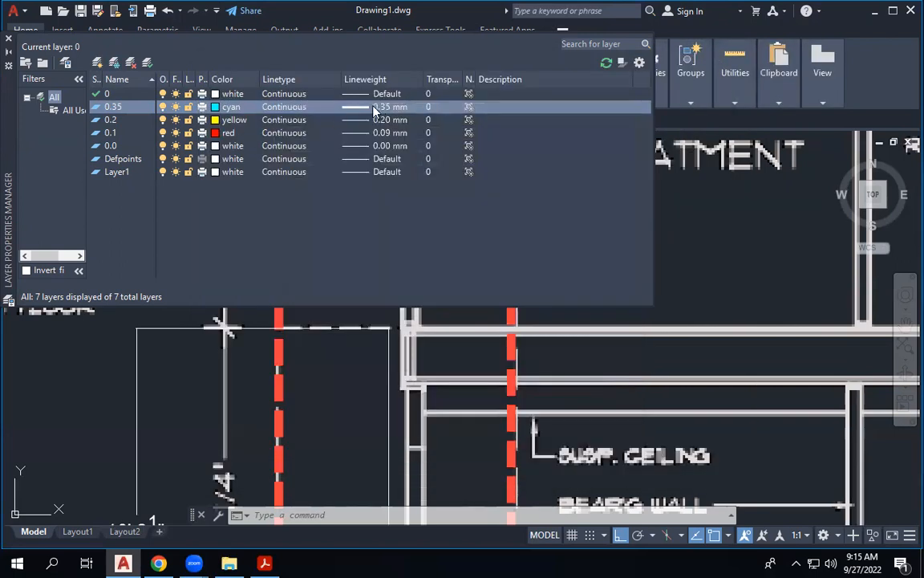
Step: Sort the layer list by lineweight in ascending order
{"action": "right_click", "coordinate": [372, 81]}
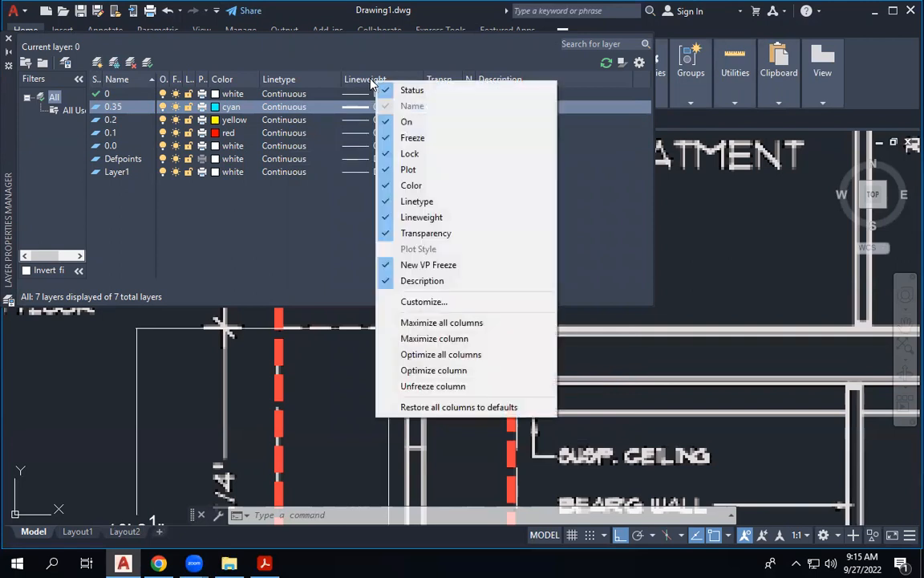
{"action": "left_click", "coordinate": [370, 82]}
{"action": "left_click", "coordinate": [370, 82]}
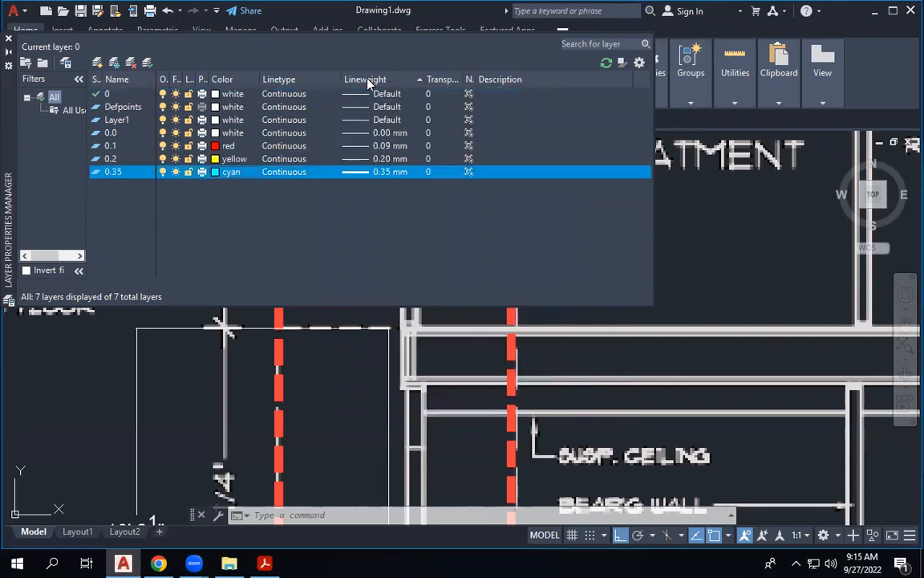
{"action": "right_click", "coordinate": [369, 81]}
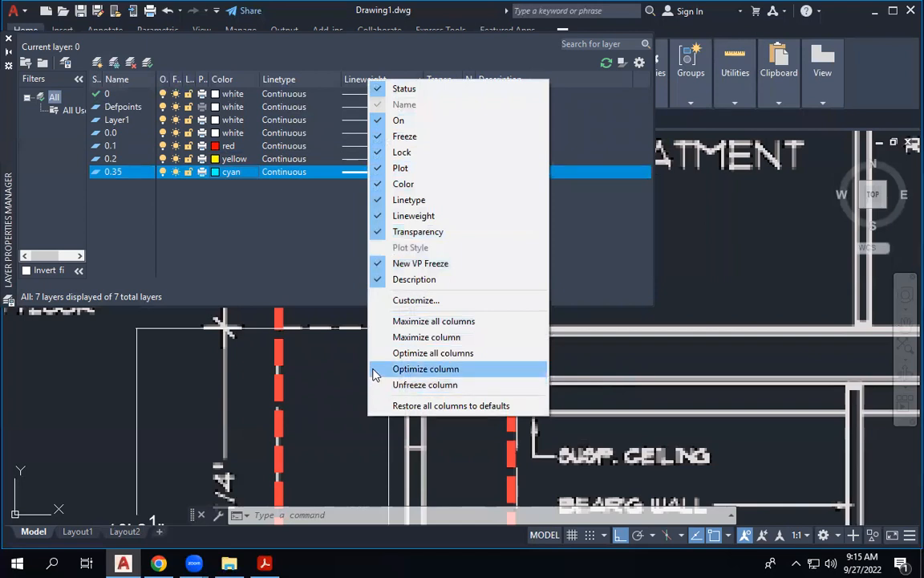
{"action": "left_click", "coordinate": [17, 72]}
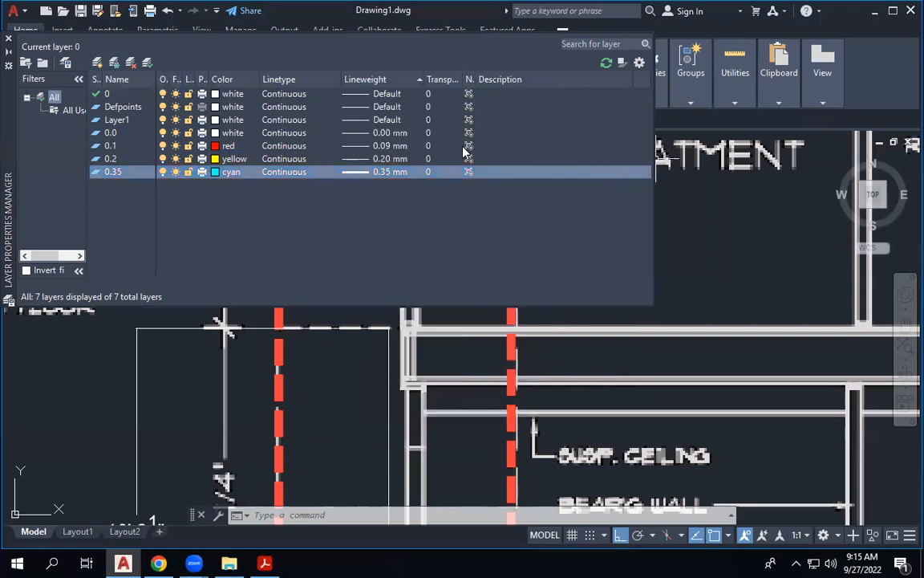
Step: Check the available lineweights for layer 0.35 without changing it, and close the layer manager
{"action": "left_click", "coordinate": [396, 173]}
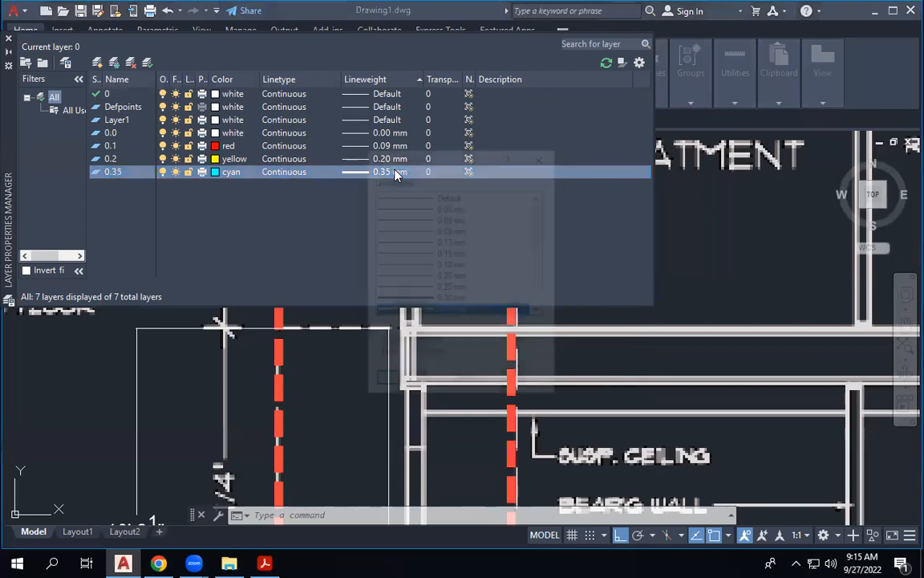
{"action": "scroll", "coordinate": [509, 312], "scroll_direction": "down", "scroll_amount": 5}
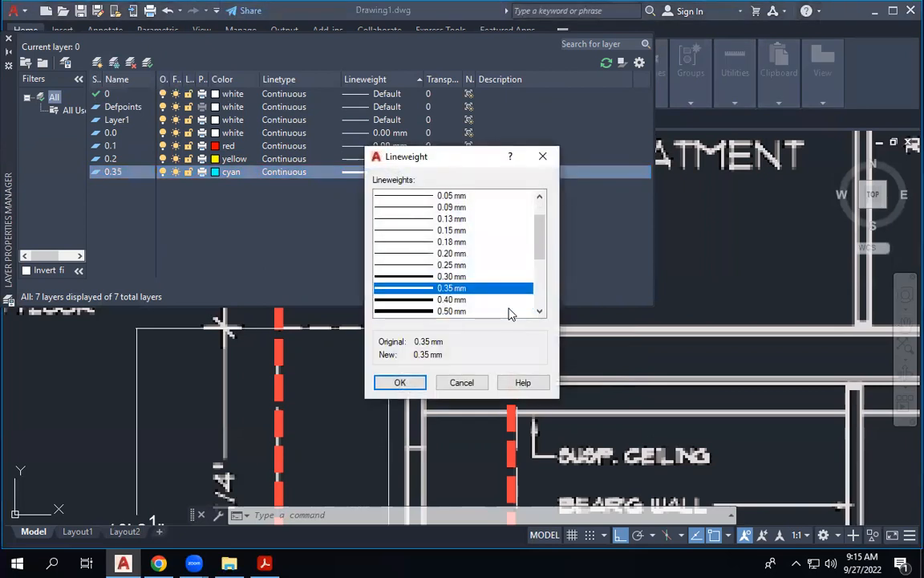
{"action": "left_click", "coordinate": [479, 389]}
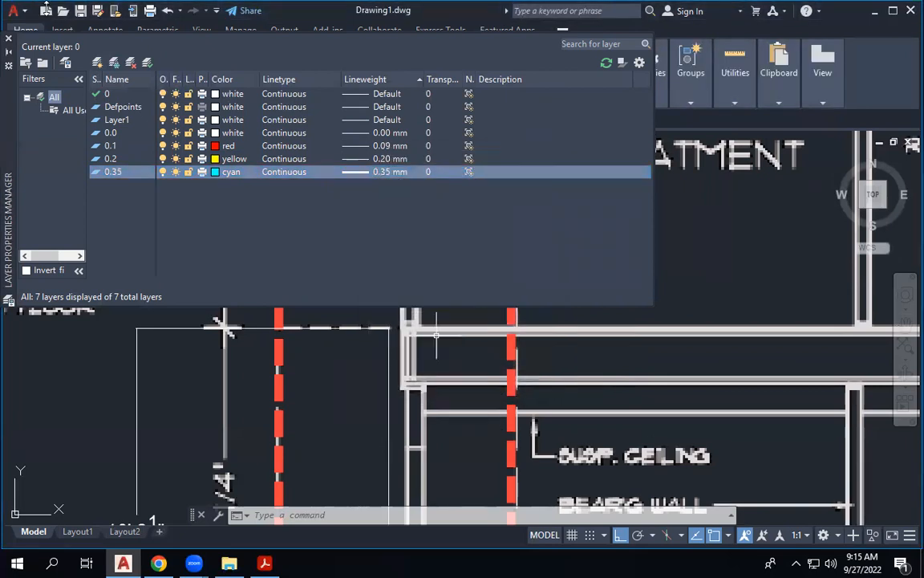
{"action": "left_click", "coordinate": [8, 39]}
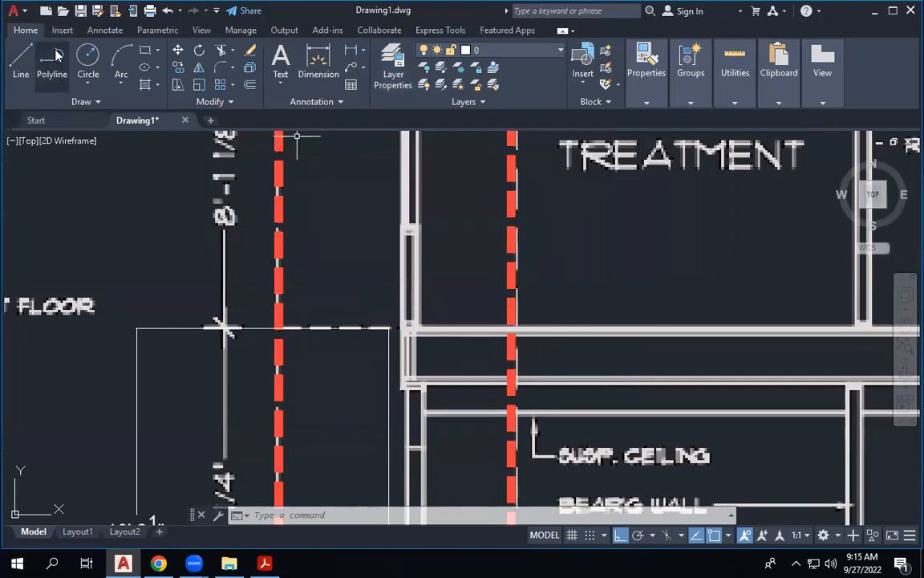
Step: Open the program's Options dialog with the OPTIONS command
{"action": "type", "text": "OPTI"}
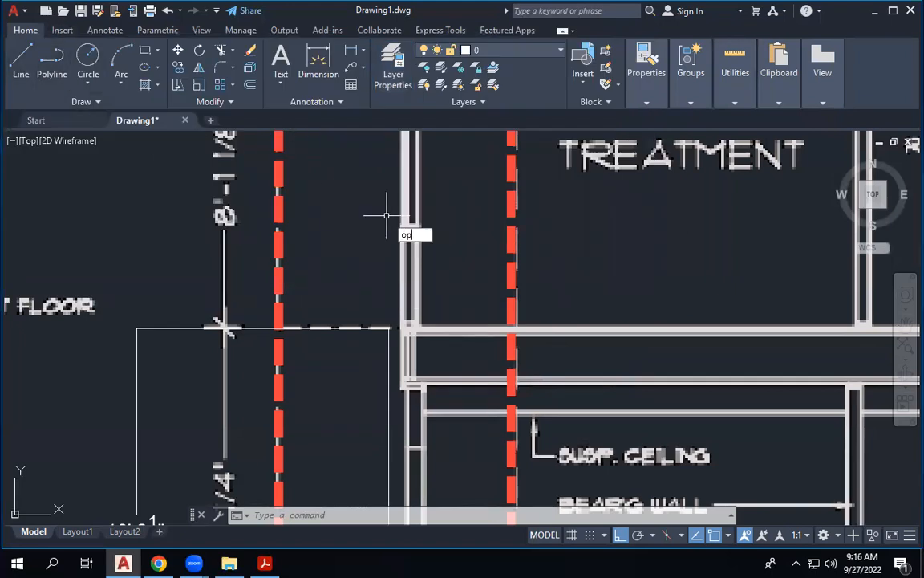
{"action": "type", "text": "O"}
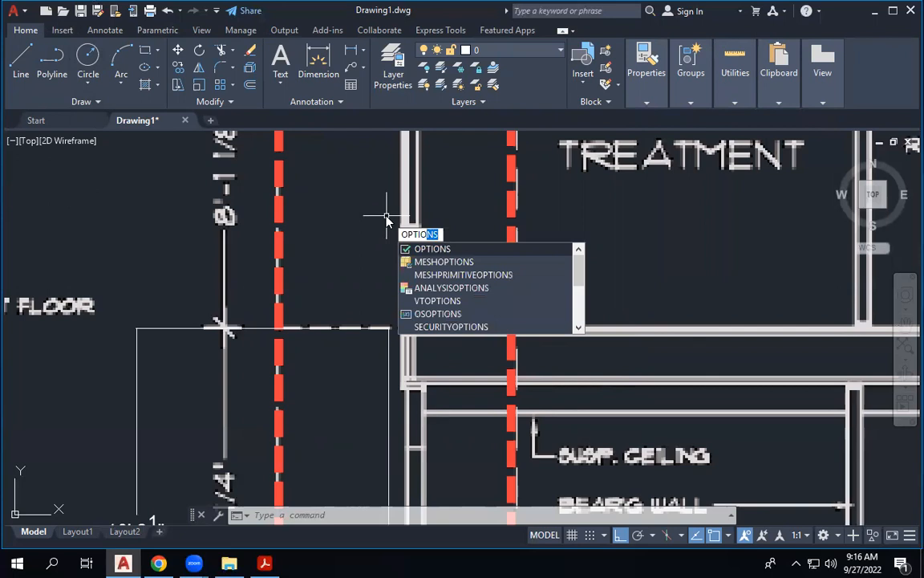
{"action": "key", "text": "Down"}
{"action": "key", "text": "Up"}
{"action": "key", "text": "Return"}
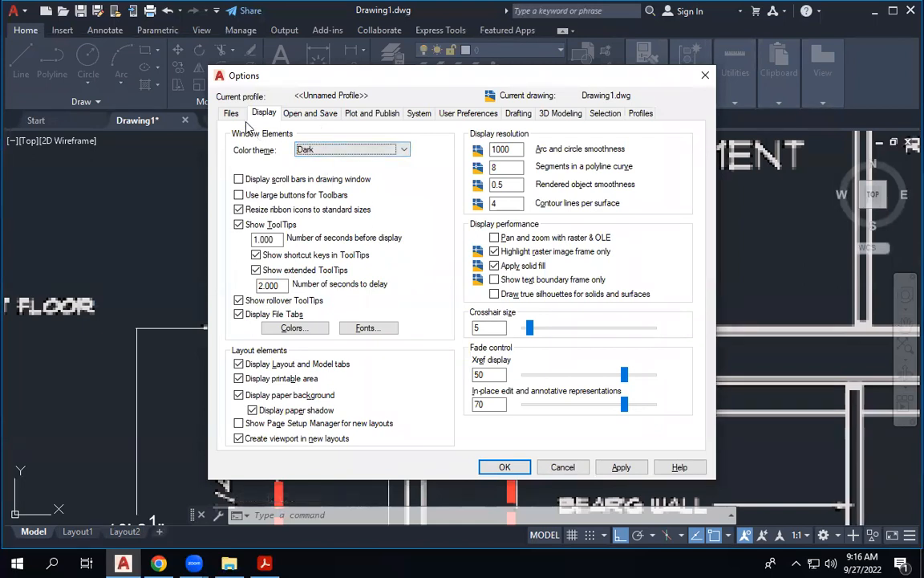
Step: Find the lineweight settings among the user preferences, review their listing units and default, and accept both dialogs
{"action": "left_click", "coordinate": [309, 114]}
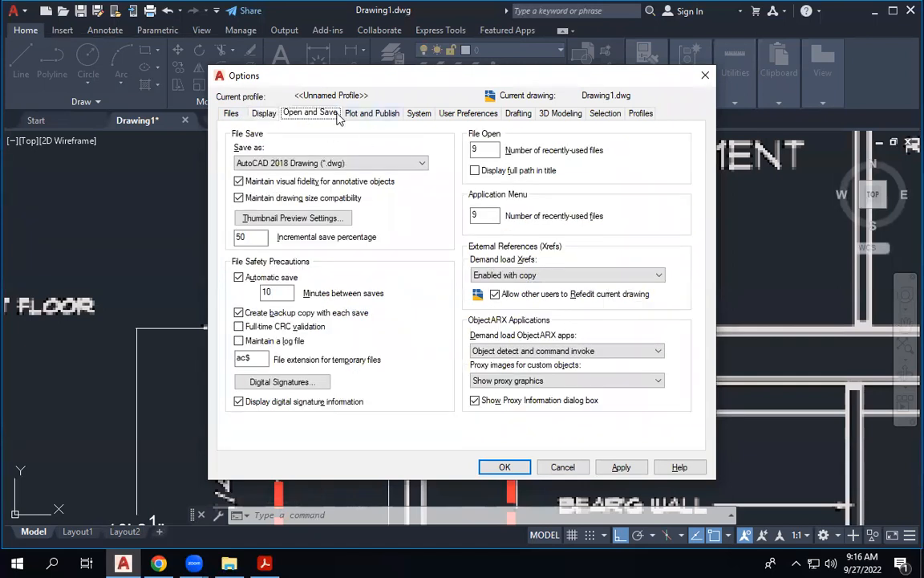
{"action": "left_click", "coordinate": [365, 116]}
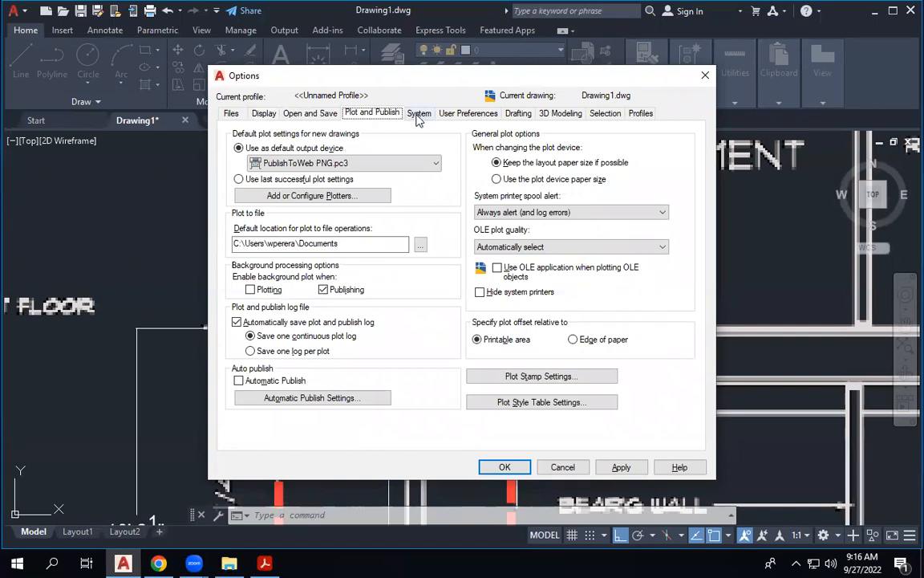
{"action": "left_click", "coordinate": [417, 117]}
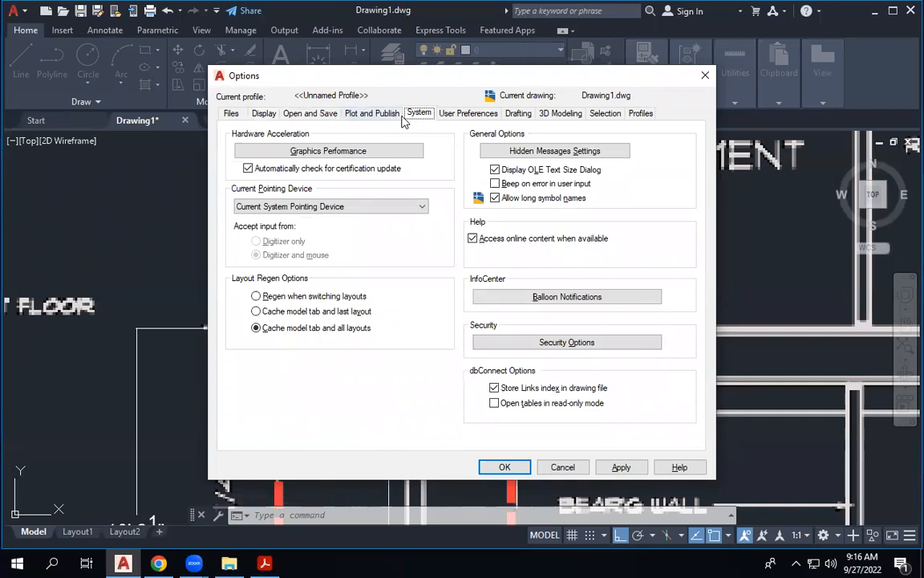
{"action": "left_click", "coordinate": [441, 117]}
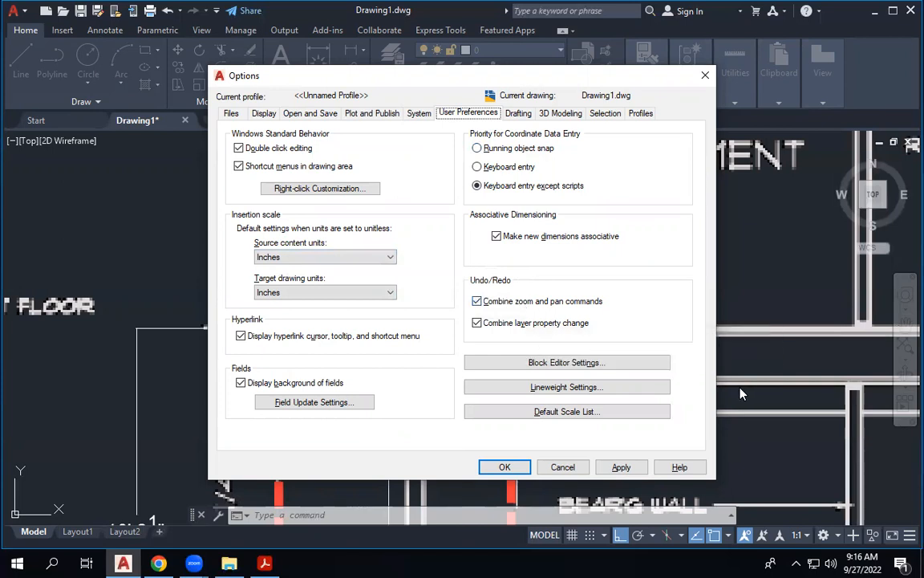
{"action": "left_click", "coordinate": [530, 392]}
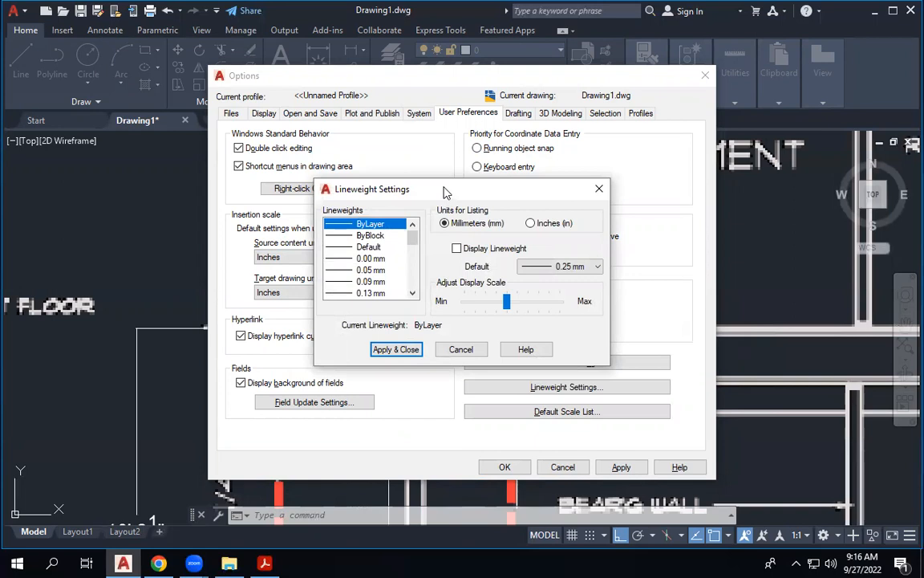
{"action": "left_click_drag", "start_coordinate": [401, 187], "coordinate": [404, 168]}
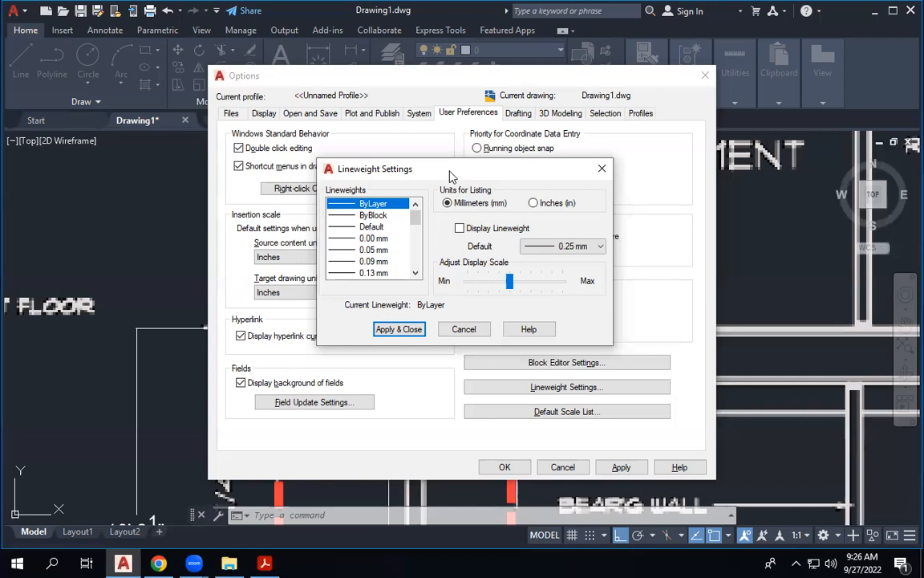
{"action": "key", "text": "Return"}
{"action": "key", "text": "Return"}
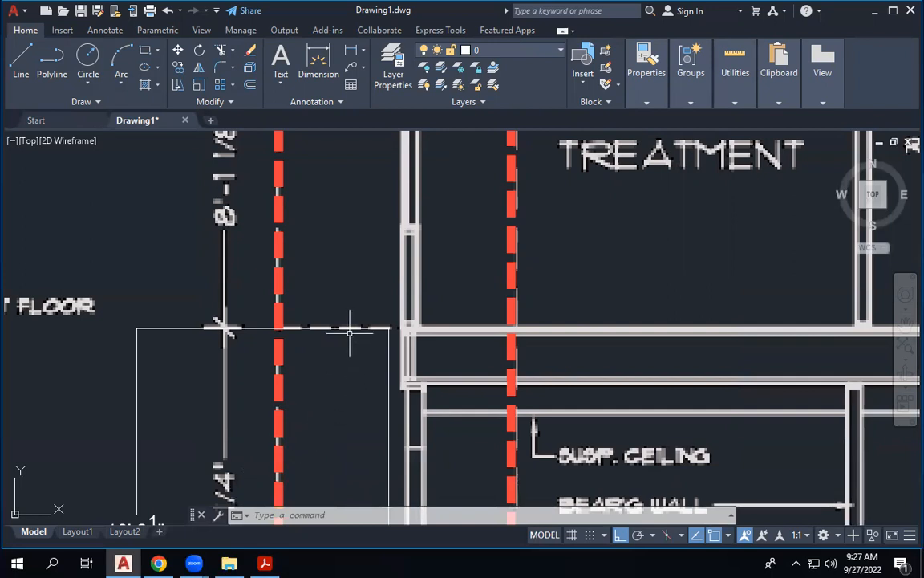
Step: Review the colors and lineweights of all layers in the layer manager and close it
{"action": "scroll", "coordinate": [350, 324], "scroll_direction": "down", "scroll_amount": 3}
{"action": "scroll", "coordinate": [403, 315], "scroll_direction": "down", "scroll_amount": 5}
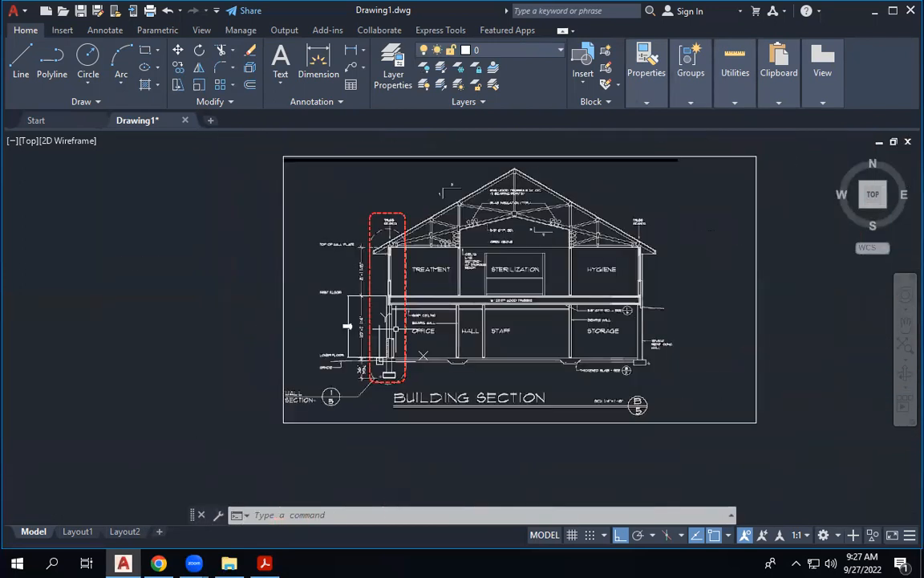
{"action": "scroll", "coordinate": [301, 215], "scroll_direction": "up", "scroll_amount": 2}
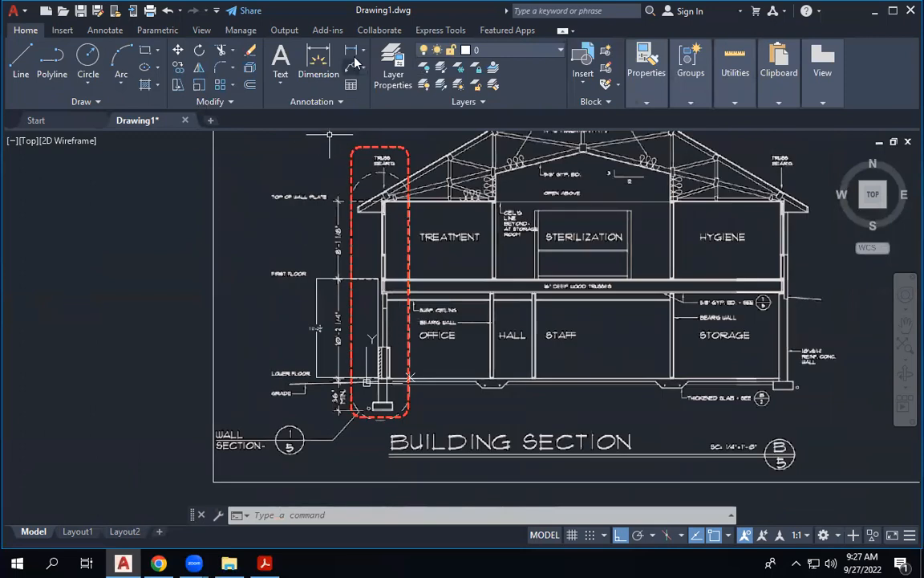
{"action": "left_click", "coordinate": [385, 63]}
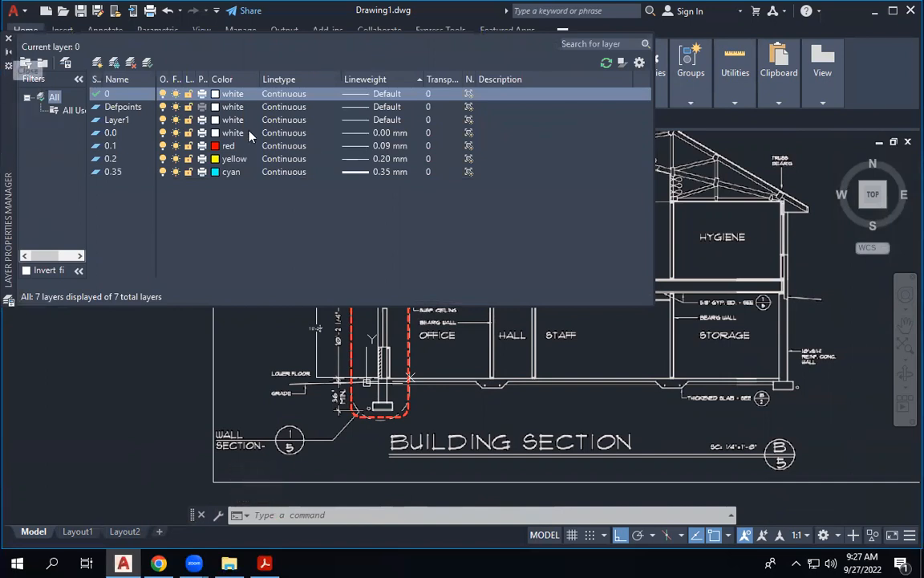
{"action": "left_click", "coordinate": [8, 39]}
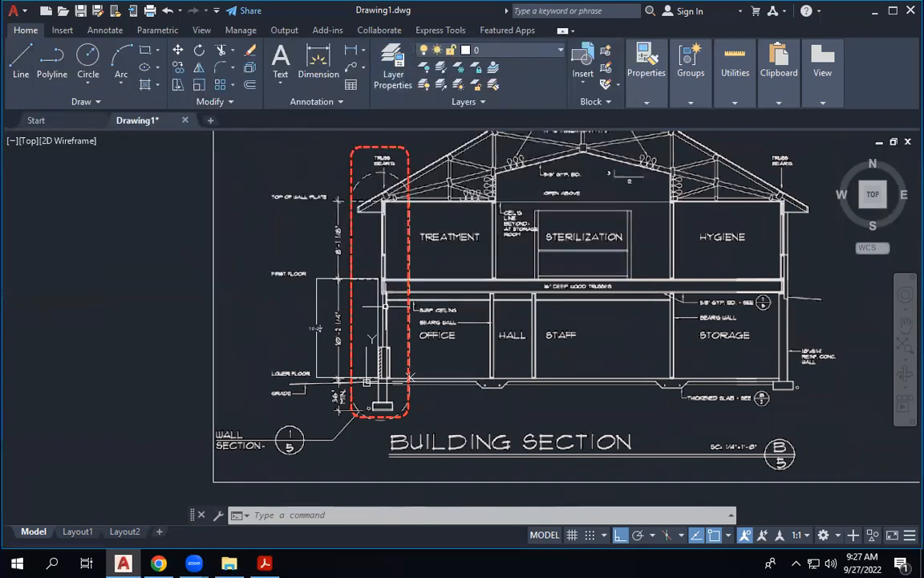
Step: Select the footing rectangle at the base of the wall section and check which layers it could be assigned to
{"action": "scroll", "coordinate": [409, 377], "scroll_direction": "up", "scroll_amount": 6}
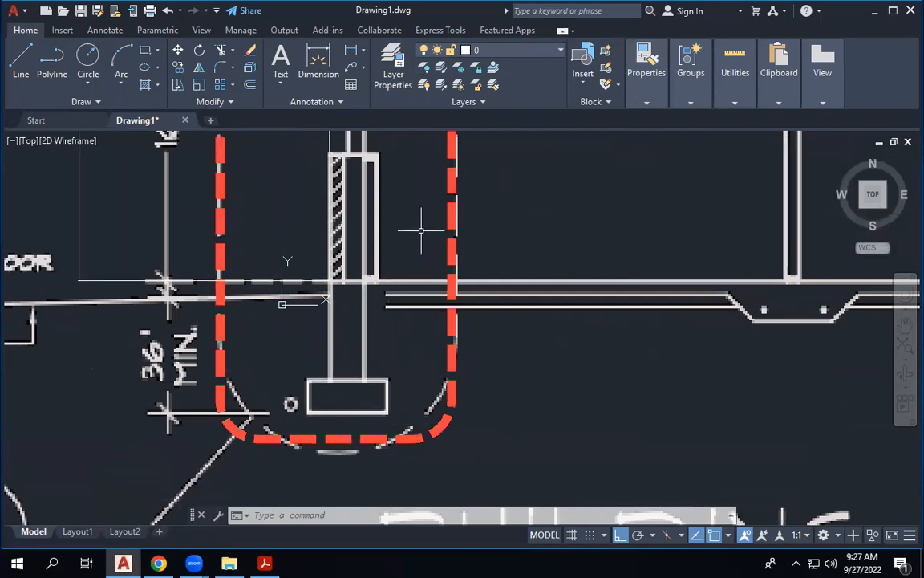
{"action": "left_click", "coordinate": [322, 379]}
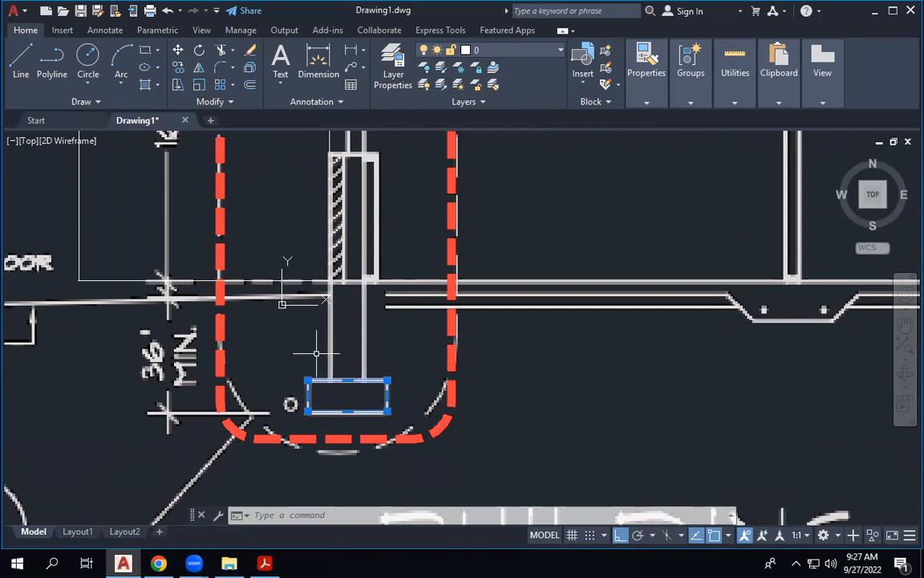
{"action": "scroll", "coordinate": [392, 321], "scroll_direction": "down", "scroll_amount": 4}
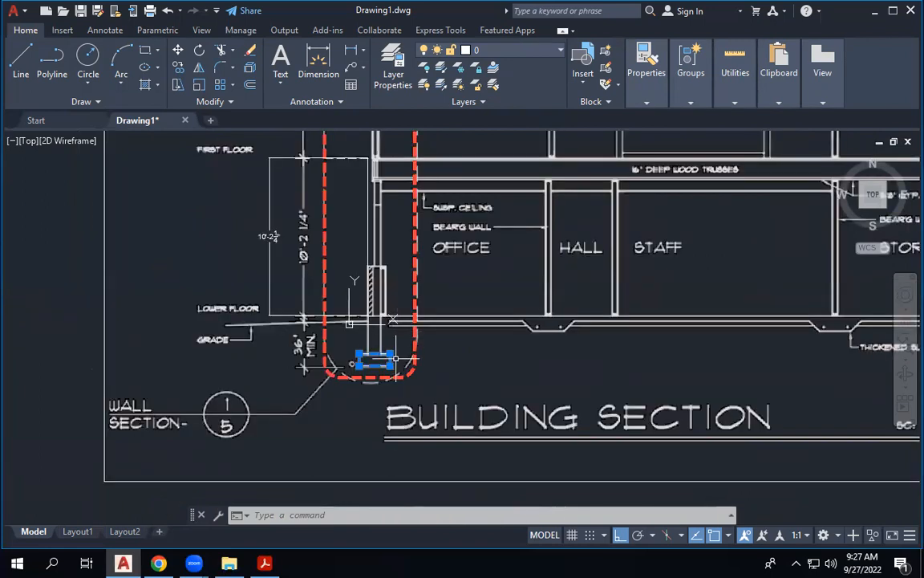
{"action": "scroll", "coordinate": [380, 341], "scroll_direction": "up", "scroll_amount": 2}
{"action": "scroll", "coordinate": [380, 341], "scroll_direction": "up", "scroll_amount": 2}
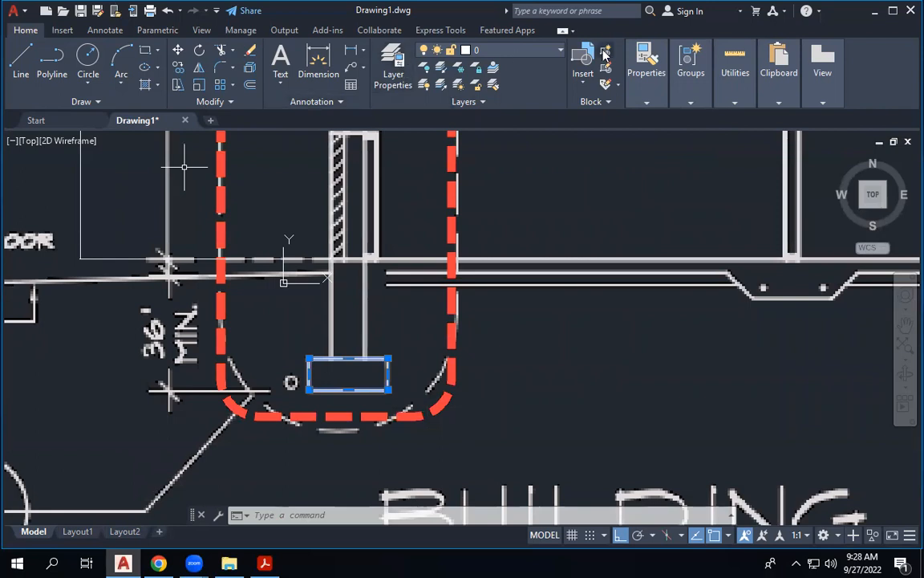
{"action": "left_click", "coordinate": [560, 51]}
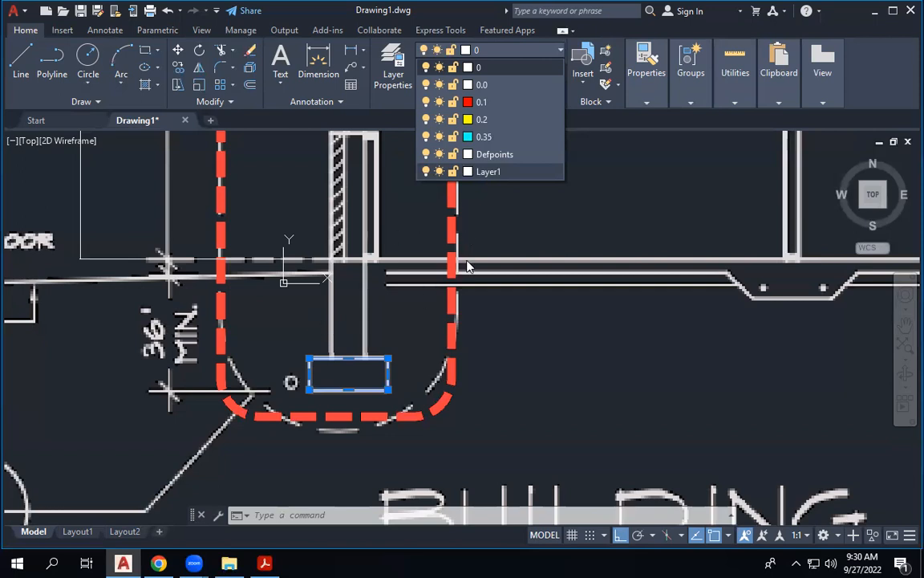
{"action": "left_click", "coordinate": [518, 245]}
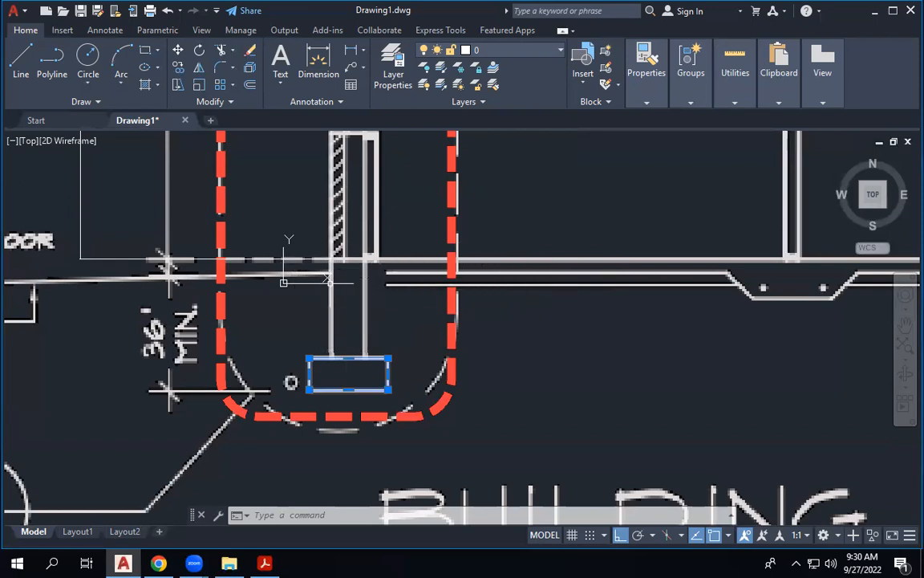
Step: Switch to Adobe Acrobat and examine the brick veneer and floor truss wall detail on page 3 of Building section with details.pdf
{"action": "scroll", "coordinate": [357, 341], "scroll_direction": "down", "scroll_amount": 2}
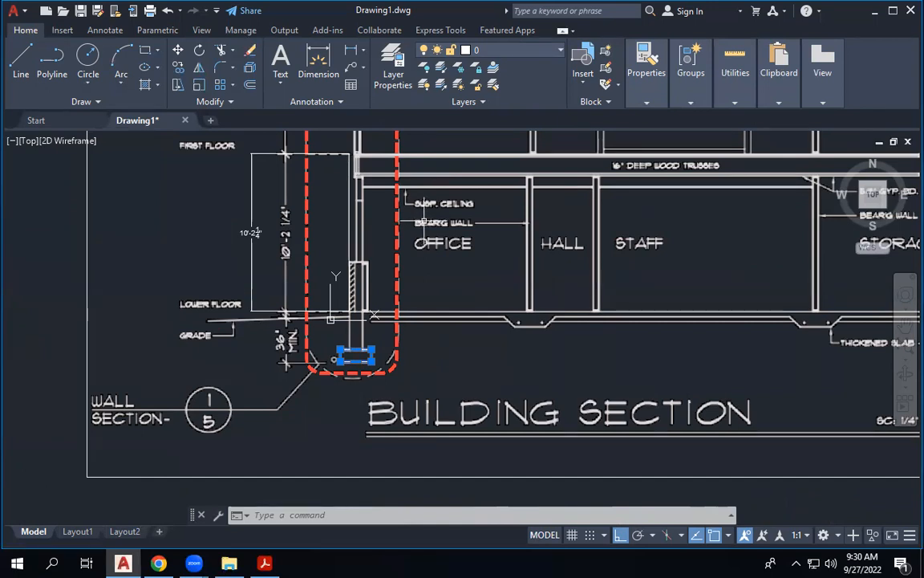
{"action": "left_click", "coordinate": [231, 561]}
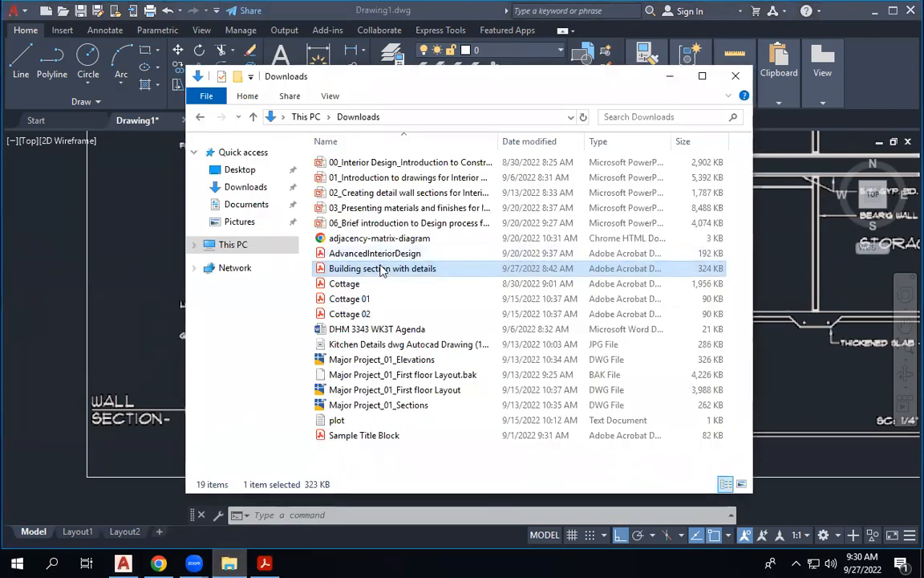
{"action": "left_click", "coordinate": [265, 563]}
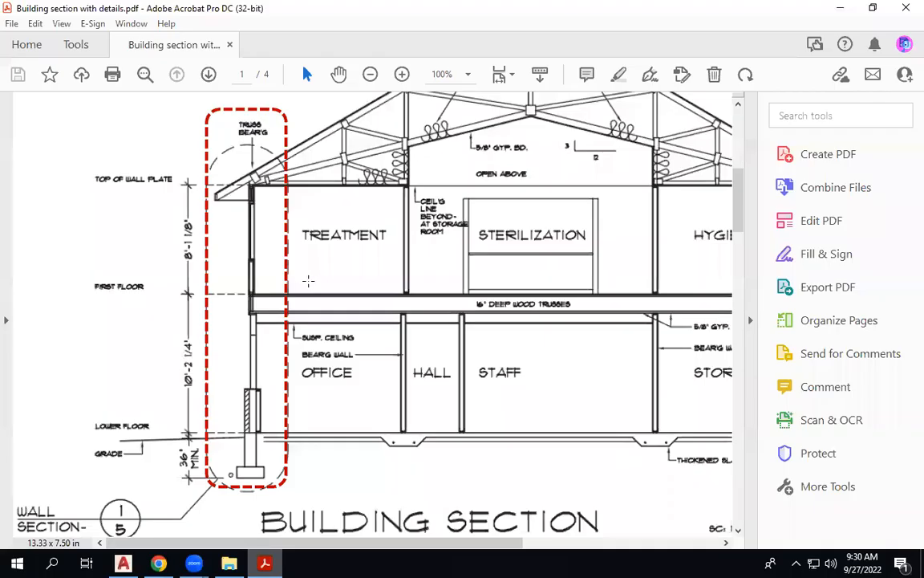
{"action": "scroll", "coordinate": [312, 286], "scroll_direction": "down", "scroll_amount": 5}
{"action": "scroll", "coordinate": [313, 287], "scroll_direction": "down", "scroll_amount": 10}
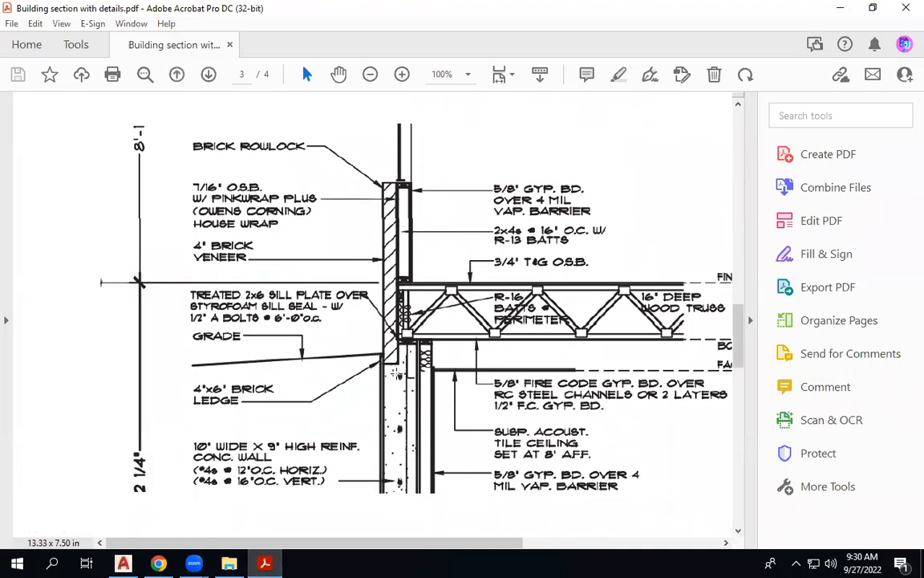
Step: Switch back to AutoCAD and assign the selected footing rectangle to layer 0.35
{"action": "scroll", "coordinate": [357, 341], "scroll_direction": "down", "scroll_amount": 2}
{"action": "scroll", "coordinate": [398, 372], "scroll_direction": "down", "scroll_amount": 2}
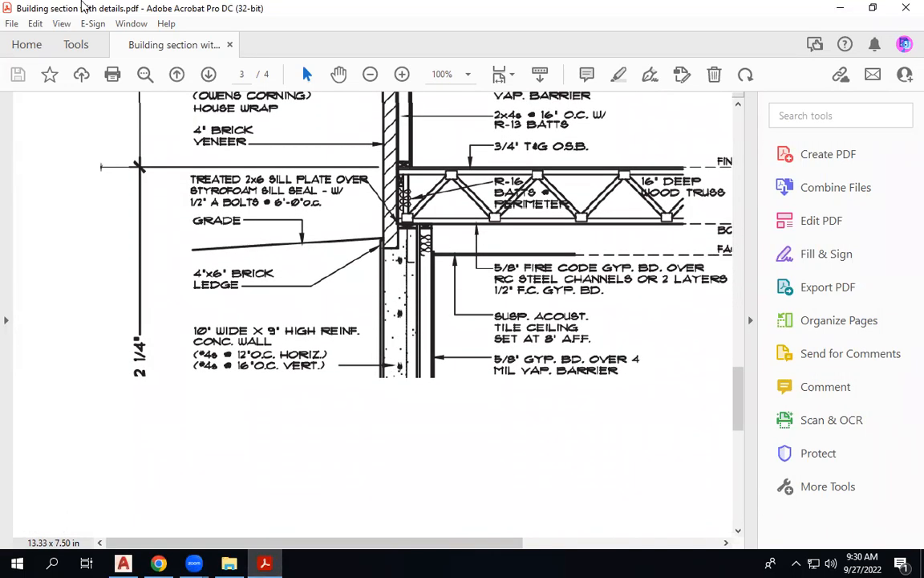
{"action": "left_click", "coordinate": [840, 8]}
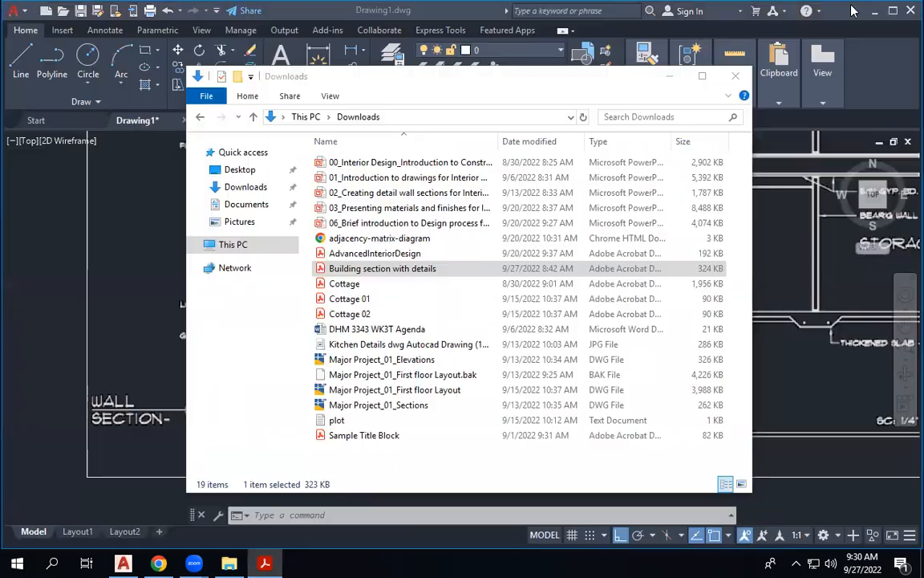
{"action": "left_click", "coordinate": [671, 78]}
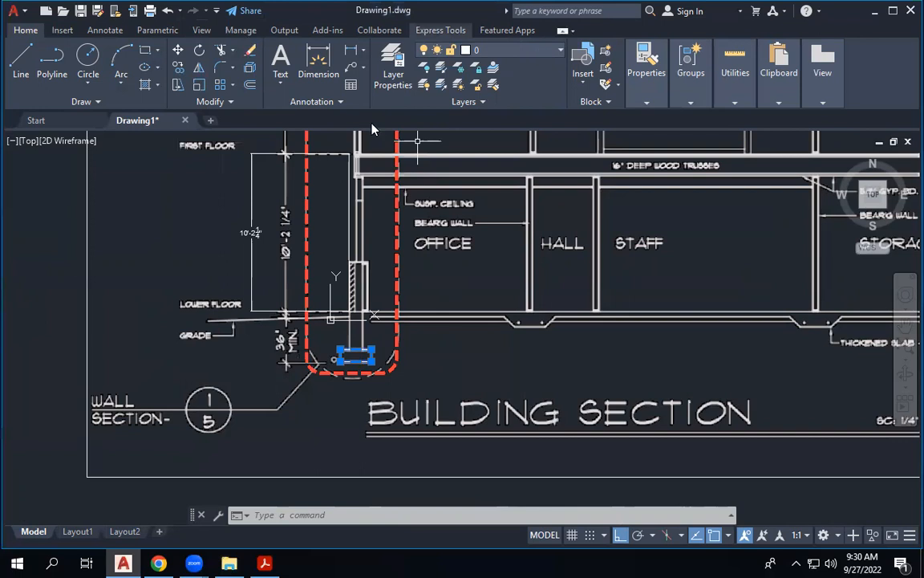
{"action": "left_click", "coordinate": [492, 51]}
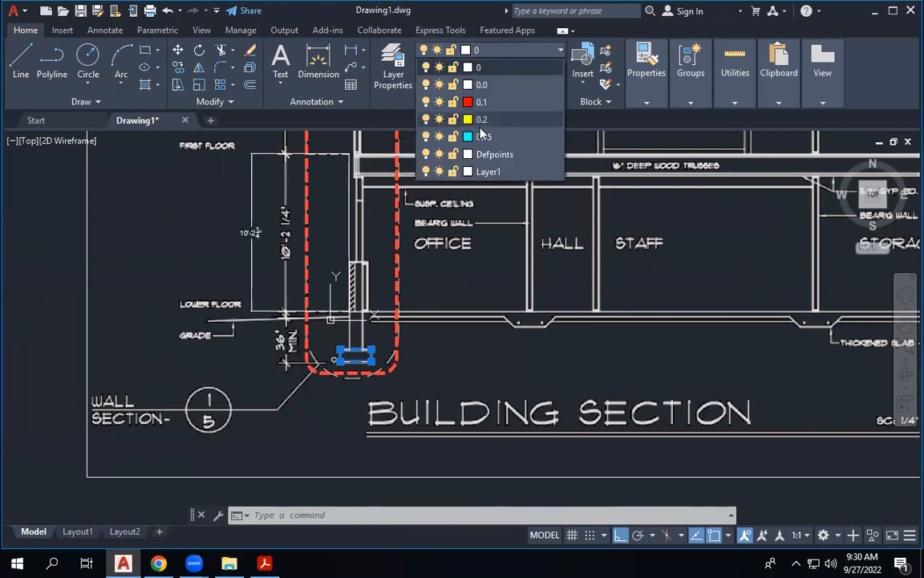
{"action": "left_click", "coordinate": [481, 139]}
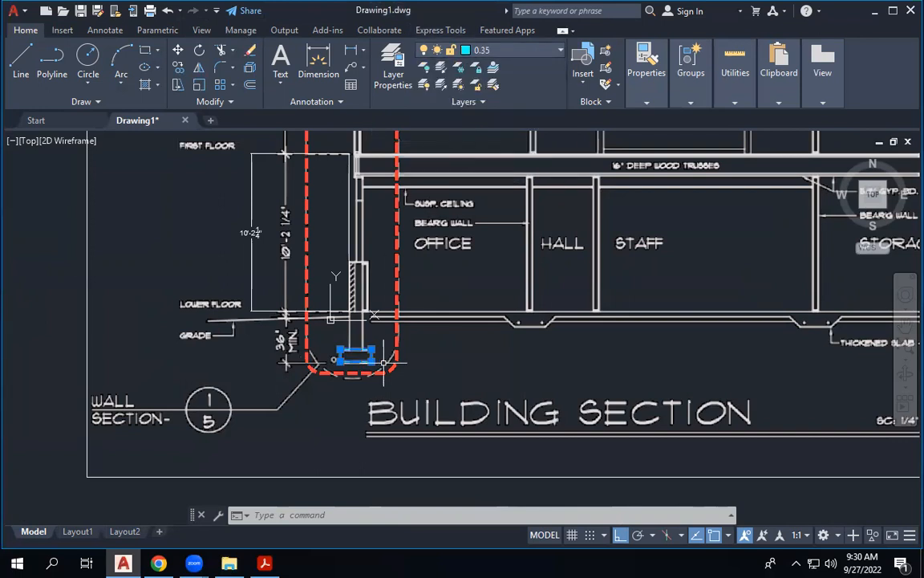
{"action": "scroll", "coordinate": [376, 368], "scroll_direction": "up", "scroll_amount": 5}
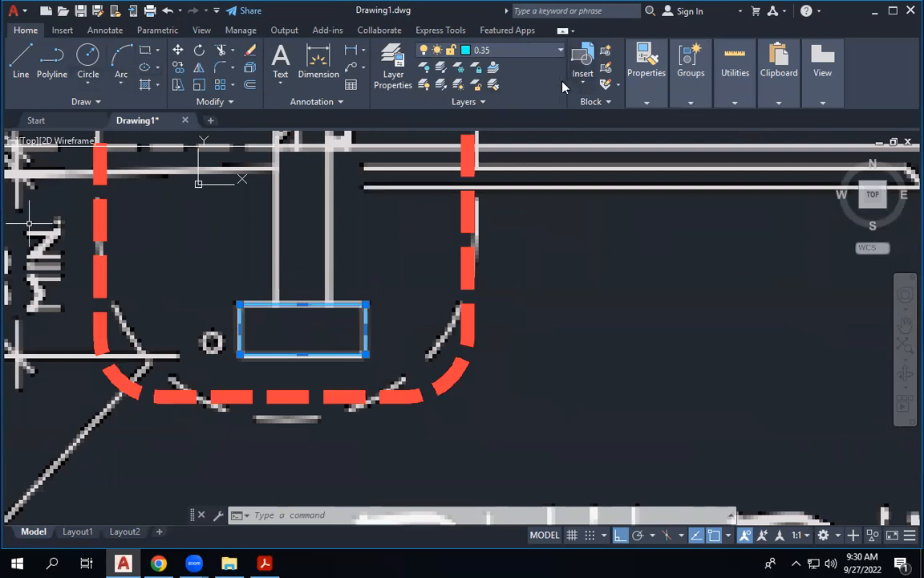
{"action": "key", "text": "Escape"}
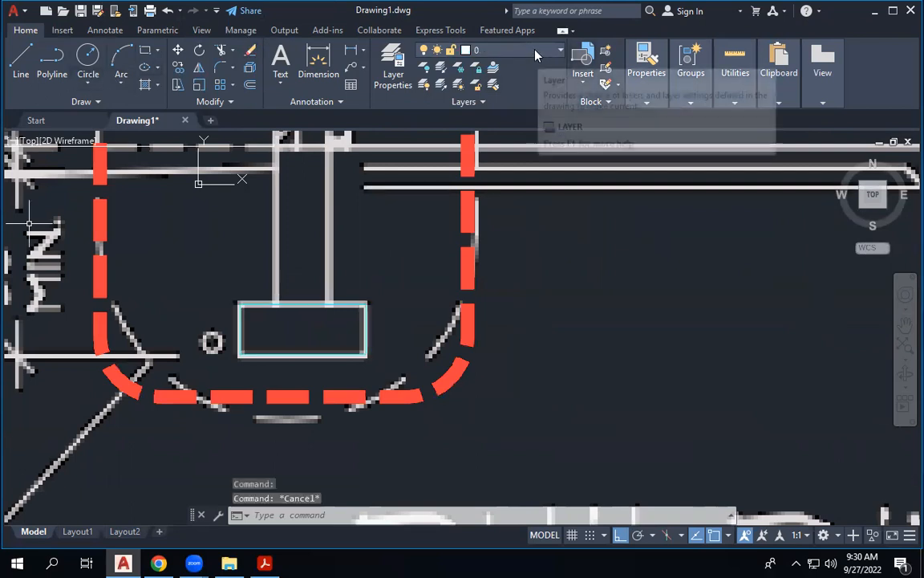
Step: Make layer 0.35 current and trace the foundation wall from the footing to the lower floor line, about 2'-6" high and 10 1/2" wide
{"action": "left_click", "coordinate": [22, 59]}
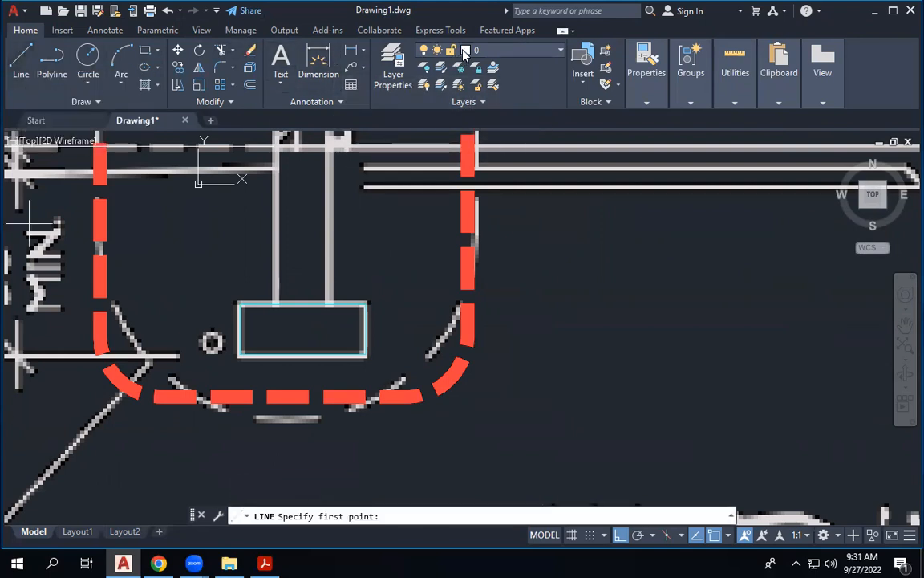
{"action": "left_click", "coordinate": [470, 51]}
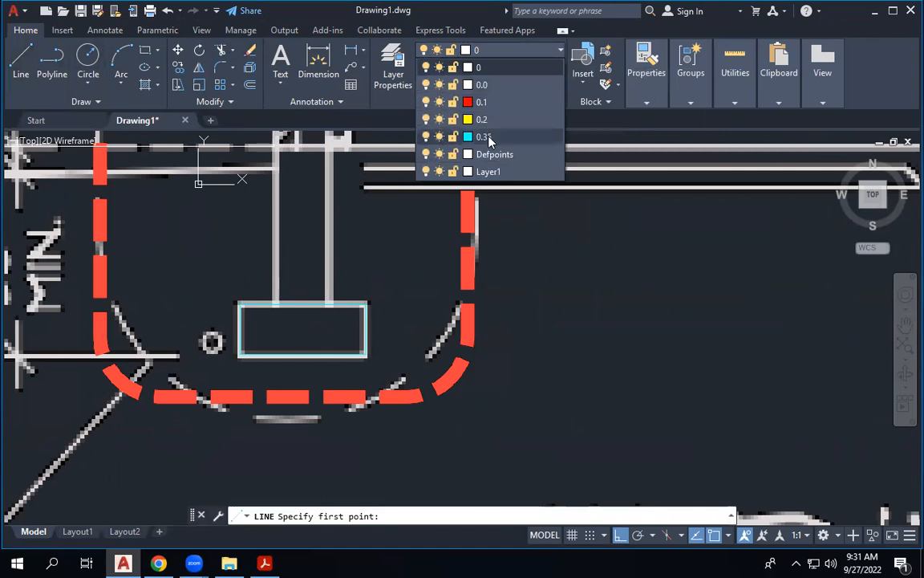
{"action": "left_click", "coordinate": [484, 137]}
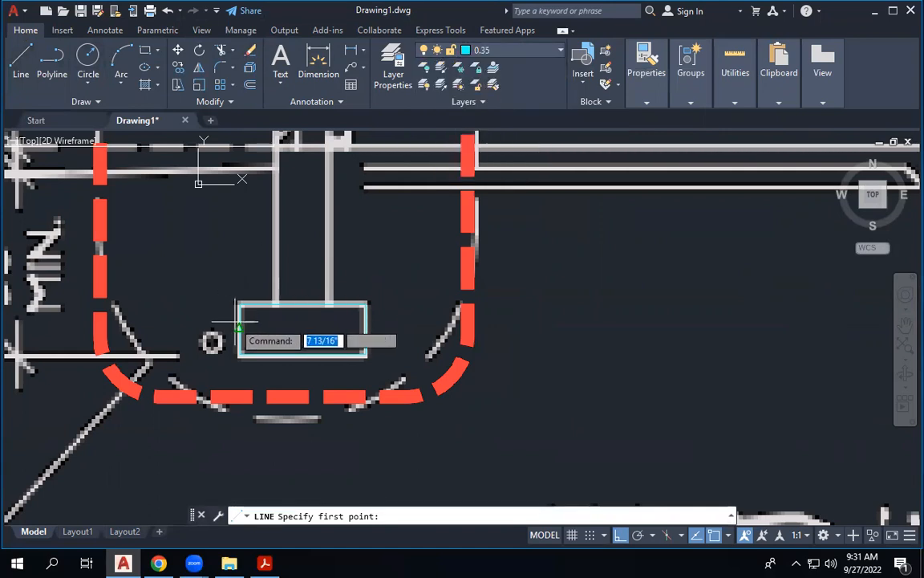
{"action": "left_click", "coordinate": [275, 303]}
{"action": "scroll", "coordinate": [275, 303], "scroll_direction": "down", "scroll_amount": 2}
{"action": "scroll", "coordinate": [275, 279], "scroll_direction": "up", "scroll_amount": 2}
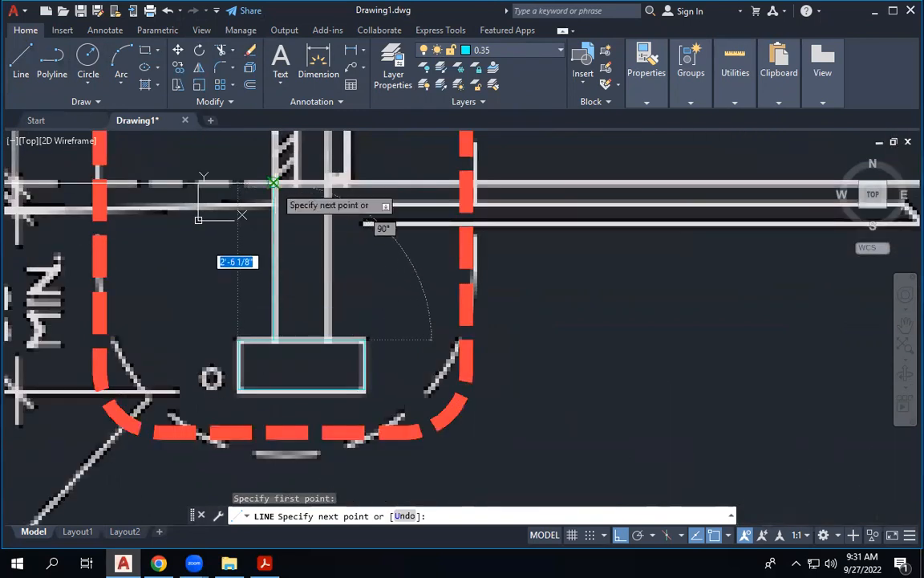
{"action": "scroll", "coordinate": [273, 183], "scroll_direction": "down", "scroll_amount": 2}
{"action": "scroll", "coordinate": [277, 252], "scroll_direction": "up", "scroll_amount": 2}
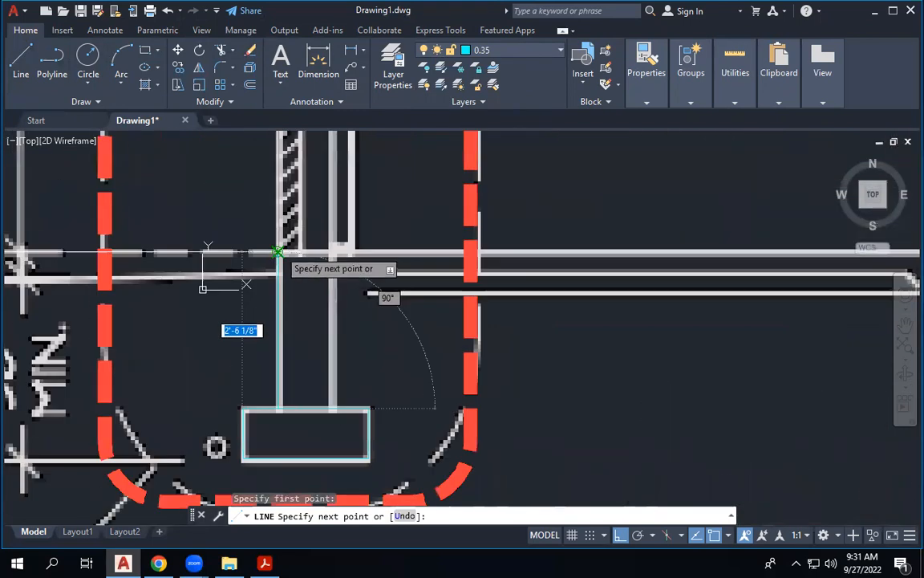
{"action": "left_click", "coordinate": [277, 252]}
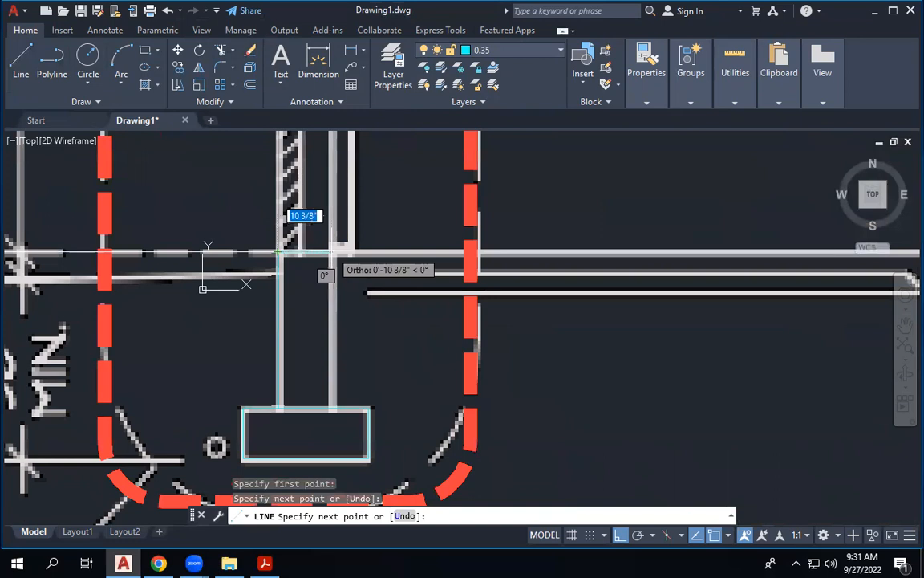
{"action": "left_click", "coordinate": [332, 252]}
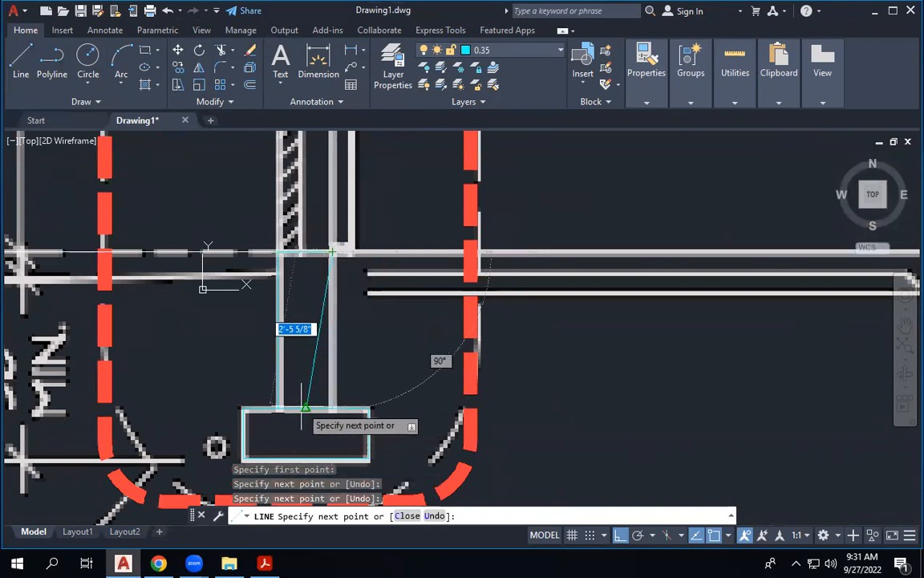
{"action": "left_click", "coordinate": [332, 408]}
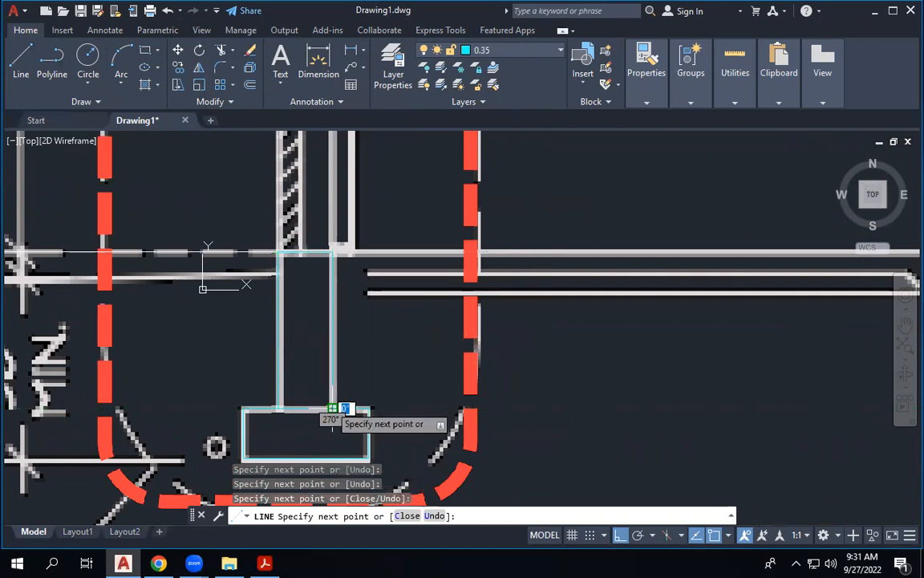
{"action": "key", "text": "Escape"}
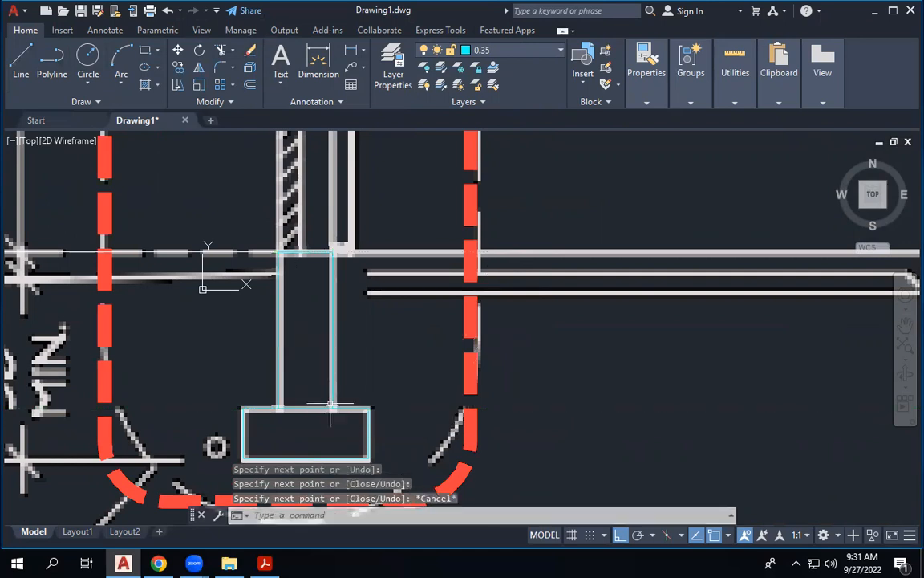
Step: Measure the foundation wall's width across its top edge with a temporary linear dimension
{"action": "left_click", "coordinate": [312, 253]}
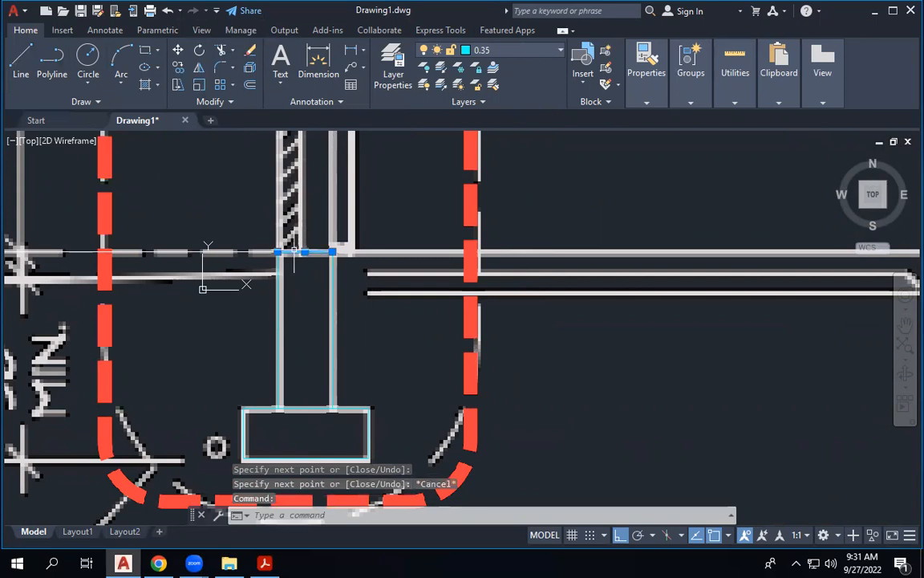
{"action": "left_click", "coordinate": [22, 60]}
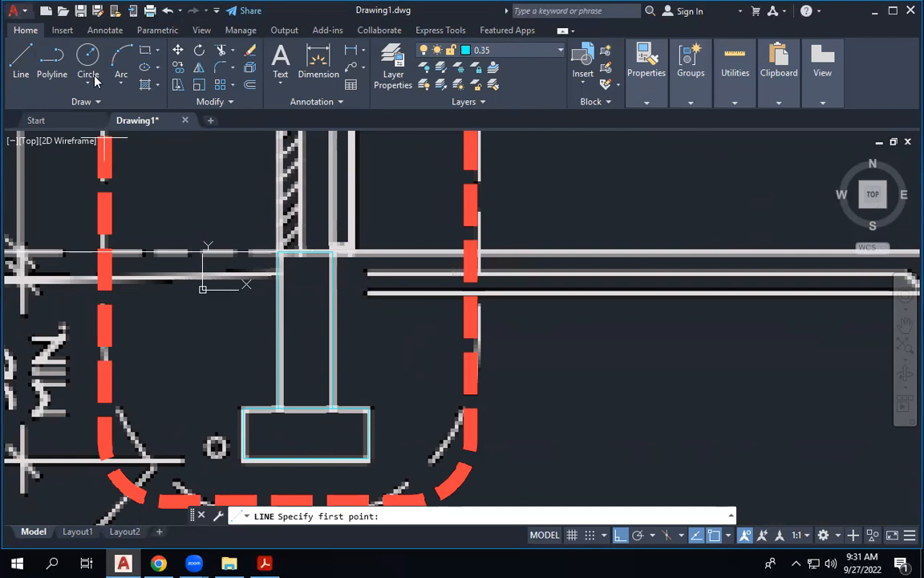
{"action": "left_click", "coordinate": [351, 49]}
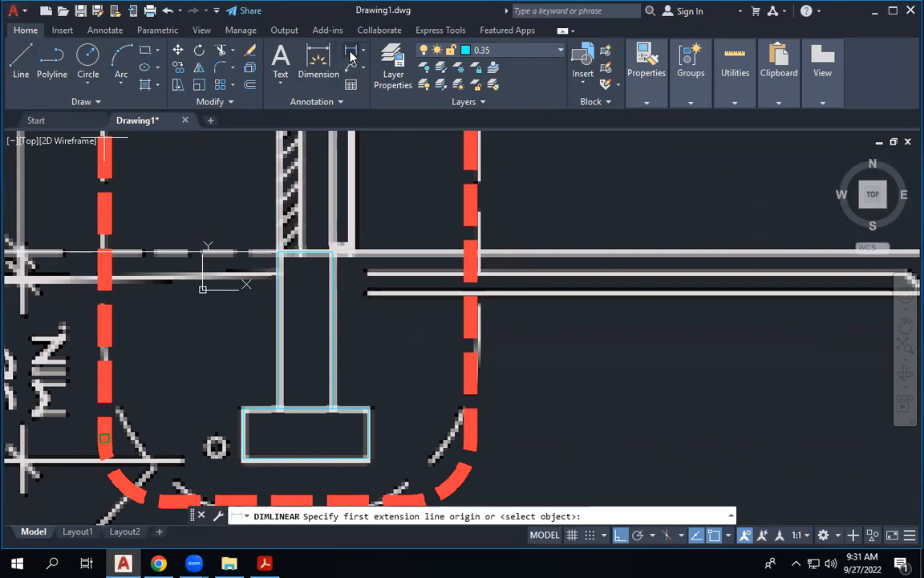
{"action": "left_click", "coordinate": [277, 253]}
{"action": "left_click", "coordinate": [330, 253]}
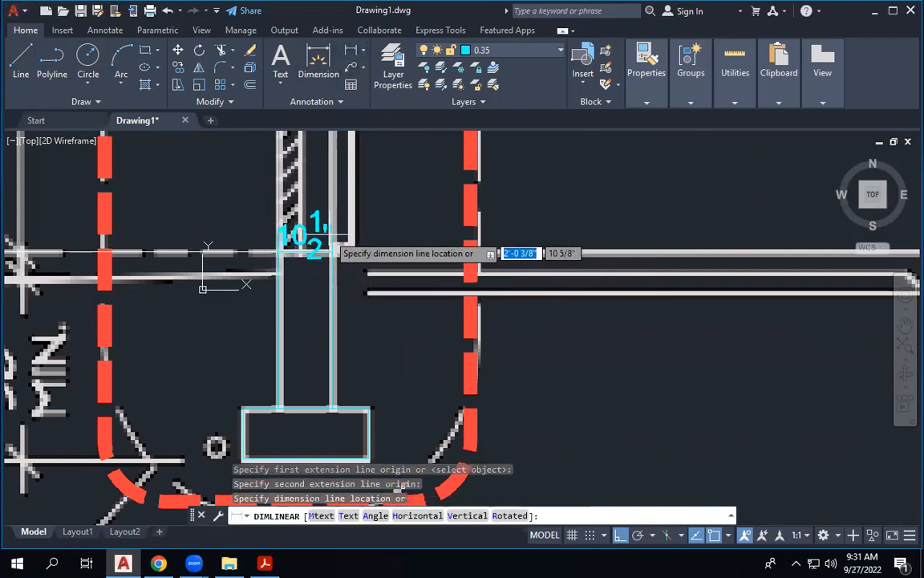
{"action": "scroll", "coordinate": [331, 234], "scroll_direction": "up", "scroll_amount": 2}
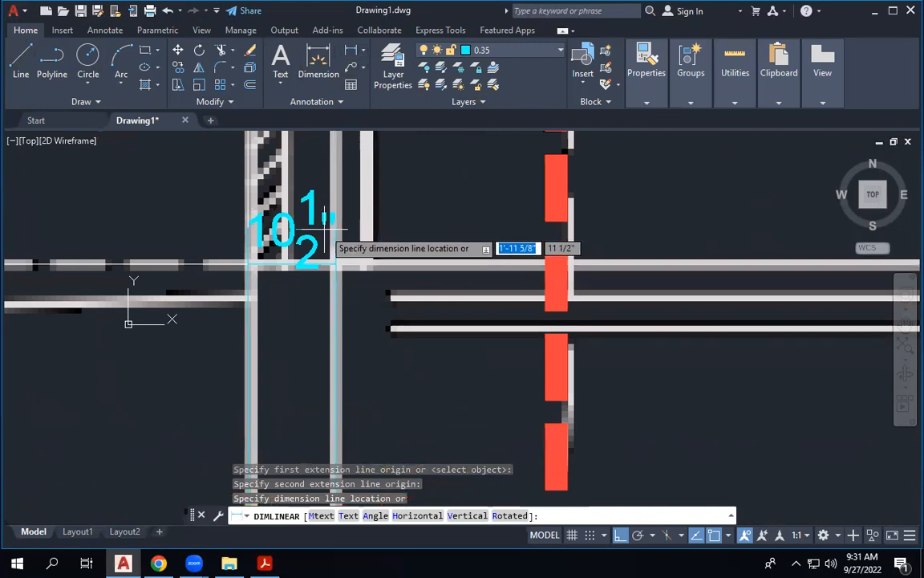
{"action": "key", "text": "Escape"}
{"action": "scroll", "coordinate": [325, 231], "scroll_direction": "down", "scroll_amount": 4}
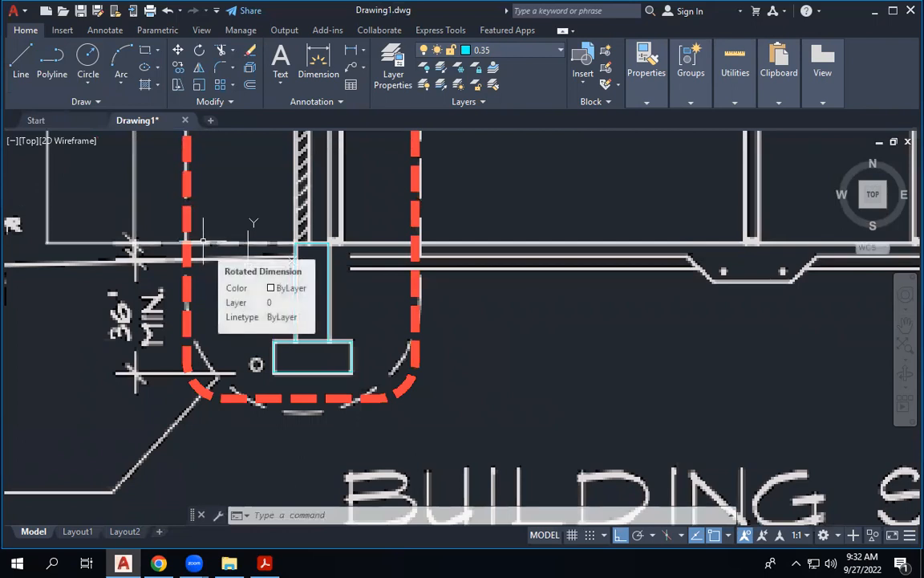
{"action": "scroll", "coordinate": [333, 257], "scroll_direction": "down", "scroll_amount": 5}
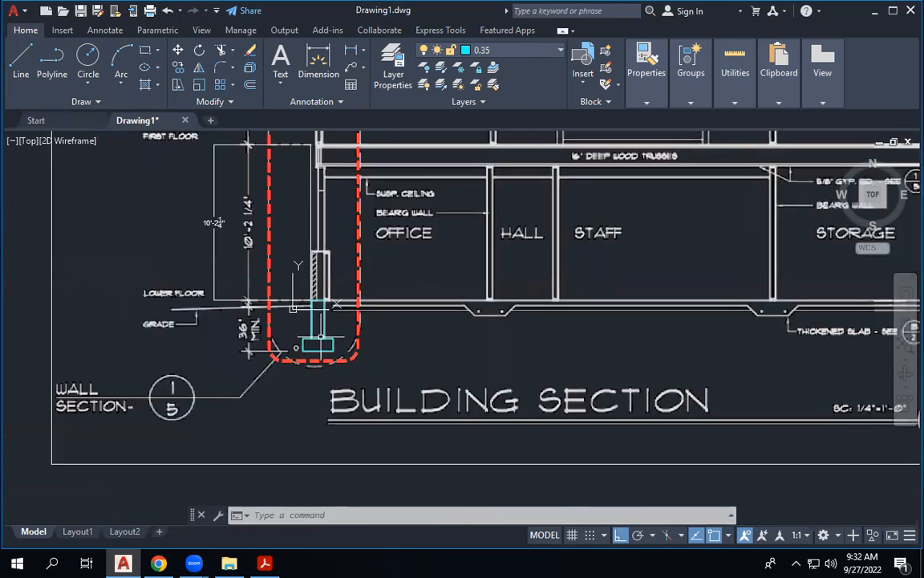
{"action": "scroll", "coordinate": [330, 195], "scroll_direction": "up", "scroll_amount": 3}
{"action": "scroll", "coordinate": [329, 345], "scroll_direction": "up", "scroll_amount": 4}
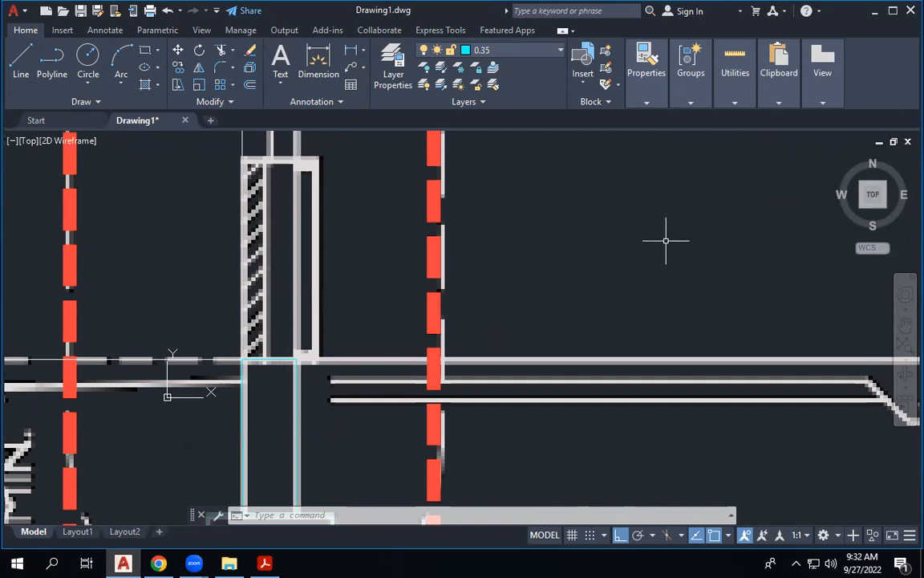
Step: Keep layer 0.35 current and draw the slab's top line from the foundation wall's upper inner corner along the lower floor under the office
{"action": "scroll", "coordinate": [367, 282], "scroll_direction": "down", "scroll_amount": 3}
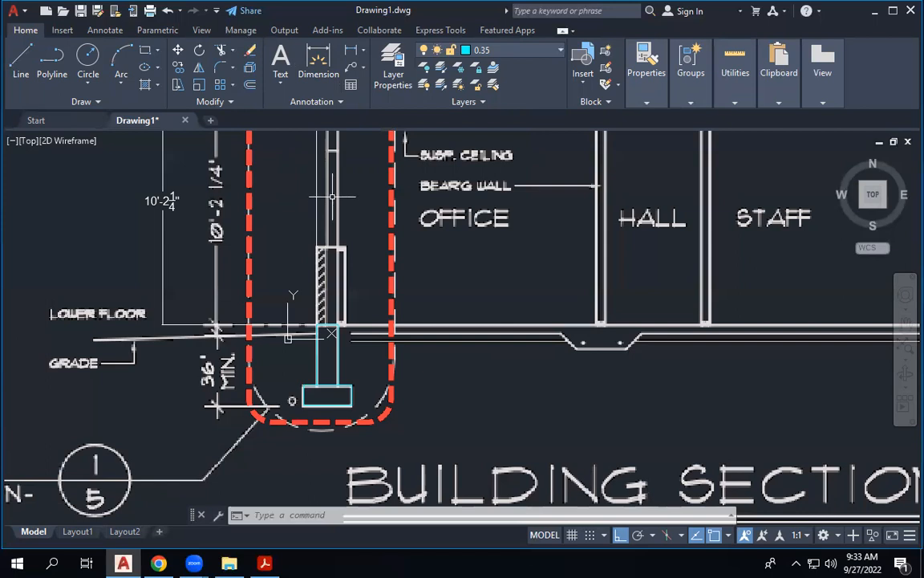
{"action": "scroll", "coordinate": [310, 202], "scroll_direction": "down", "scroll_amount": 2}
{"action": "scroll", "coordinate": [325, 256], "scroll_direction": "up", "scroll_amount": 4}
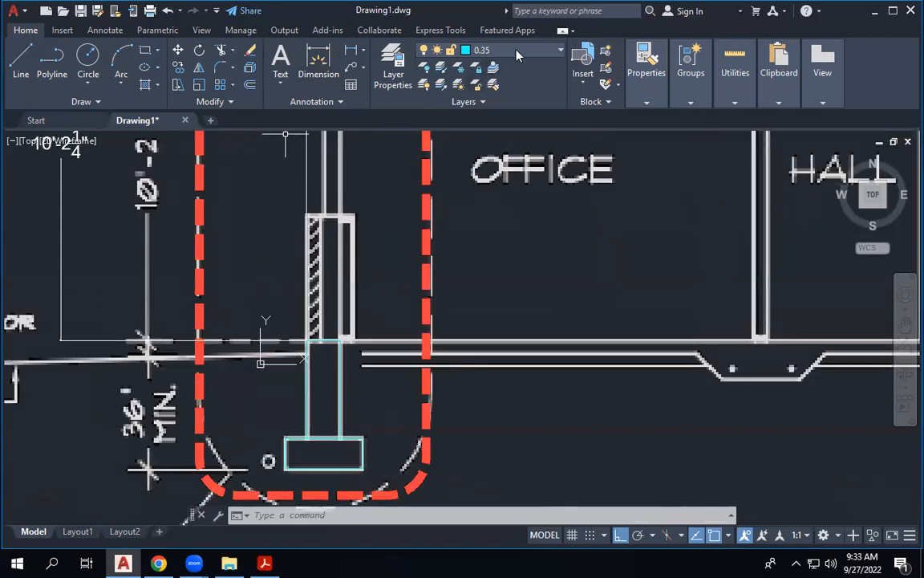
{"action": "left_click", "coordinate": [469, 50]}
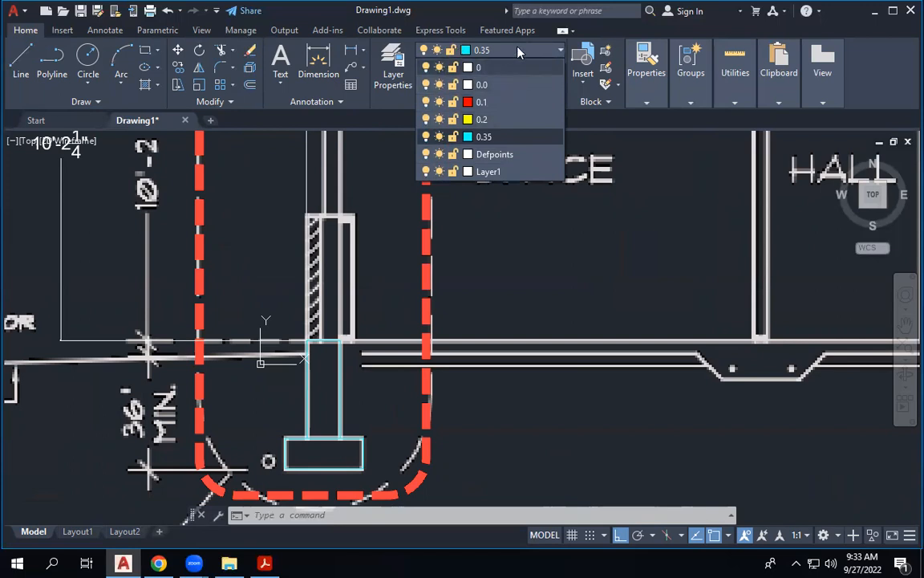
{"action": "left_click", "coordinate": [499, 51]}
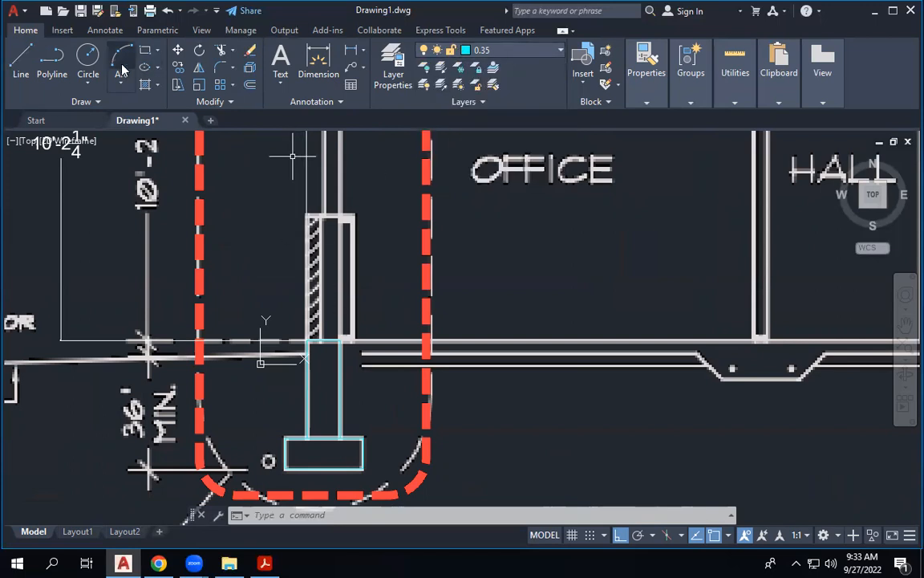
{"action": "left_click", "coordinate": [20, 62]}
{"action": "left_click", "coordinate": [340, 340]}
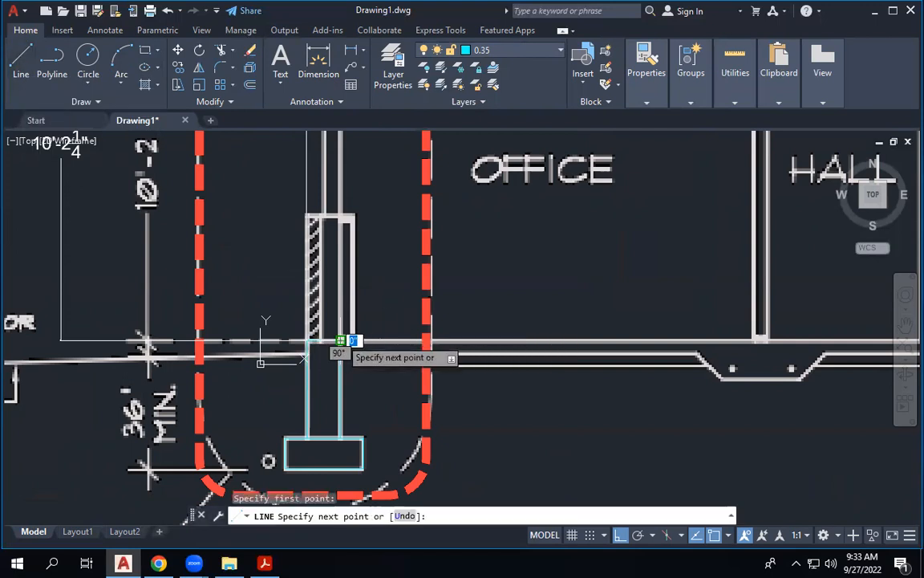
{"action": "key", "text": "Escape"}
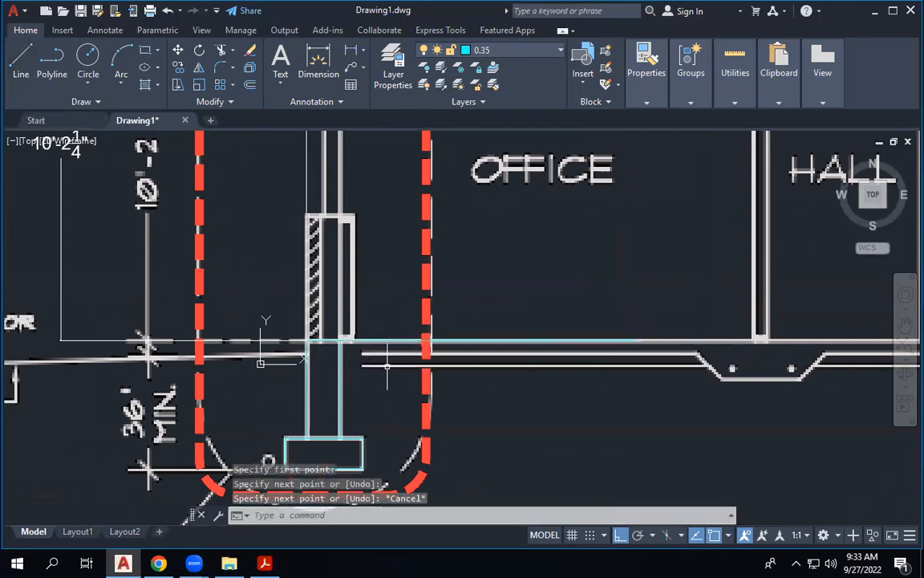
Step: Trace the slab's lower line from the foundation wall's inner face to the thickened slab's slope, about 9'-2 1/2" long
{"action": "key", "text": "Return"}
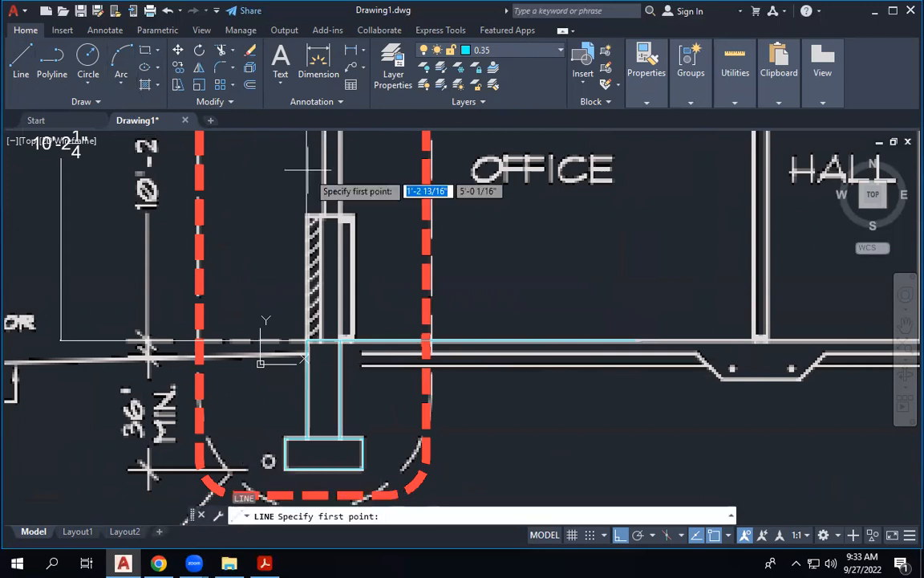
{"action": "left_click", "coordinate": [340, 344]}
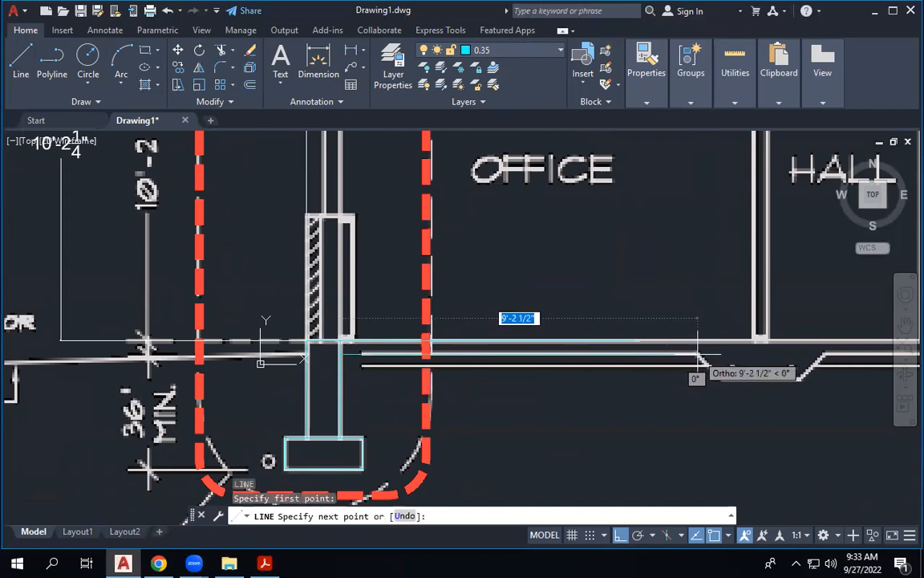
{"action": "scroll", "coordinate": [640, 387], "scroll_direction": "down", "scroll_amount": 5}
{"action": "key", "text": "Escape"}
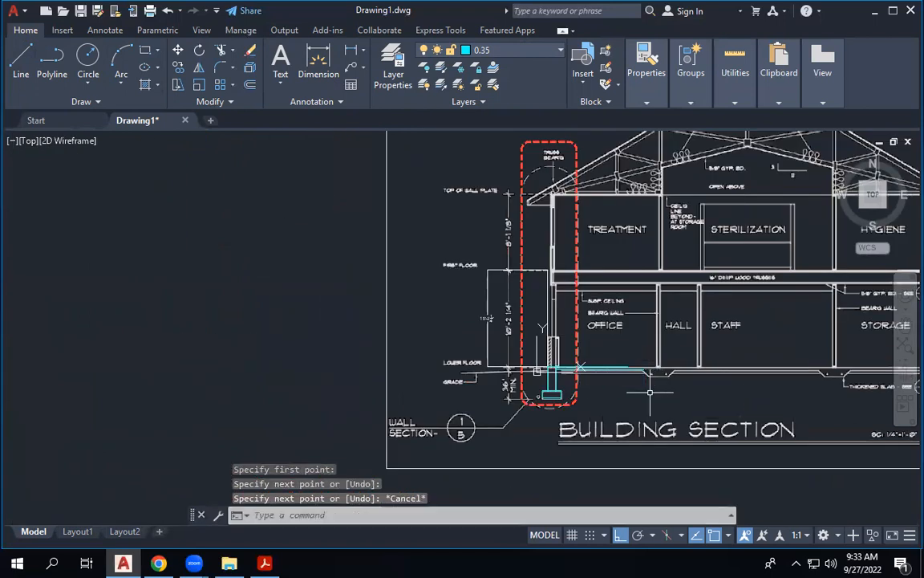
Step: Trace the lower-level wall's outer face from the foundation wall's upper outer corner up to the first floor line on layer 0.35
{"action": "scroll", "coordinate": [642, 385], "scroll_direction": "up", "scroll_amount": 8}
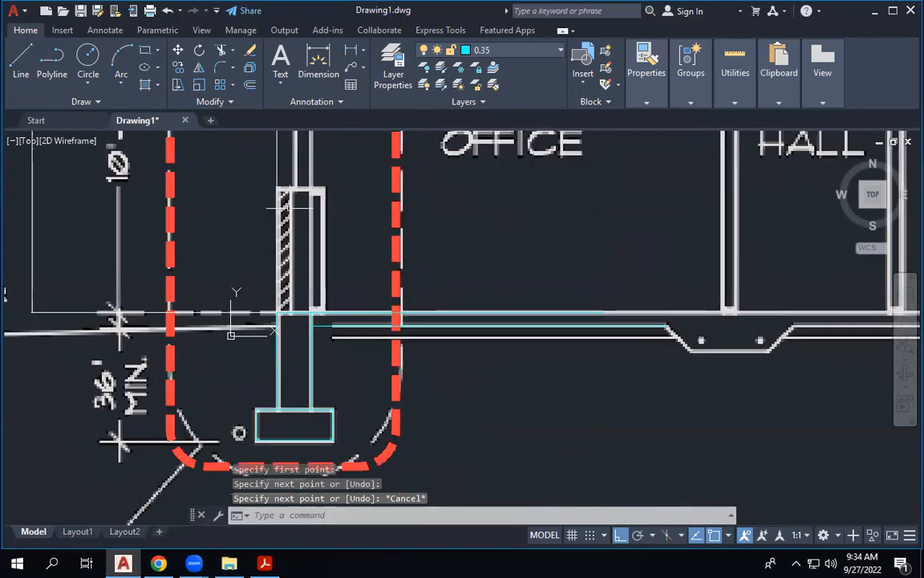
{"action": "left_click", "coordinate": [21, 60]}
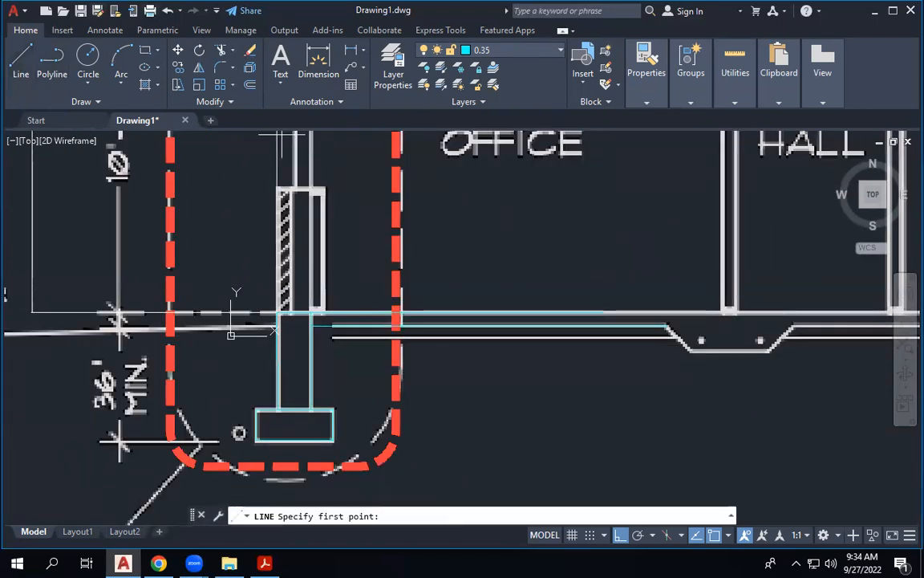
{"action": "left_click", "coordinate": [277, 314]}
{"action": "scroll", "coordinate": [280, 317], "scroll_direction": "down", "scroll_amount": 7}
{"action": "scroll", "coordinate": [293, 319], "scroll_direction": "up", "scroll_amount": 5}
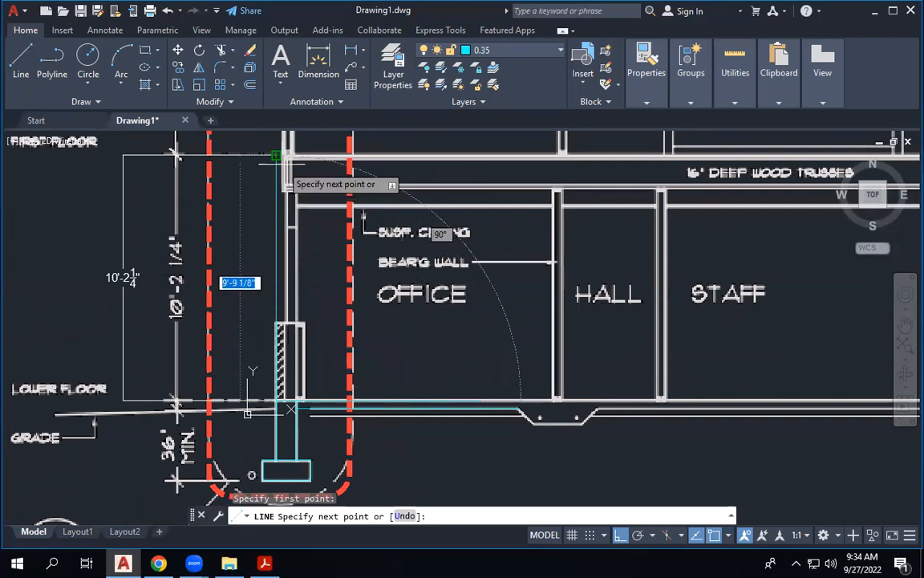
{"action": "key", "text": "Escape"}
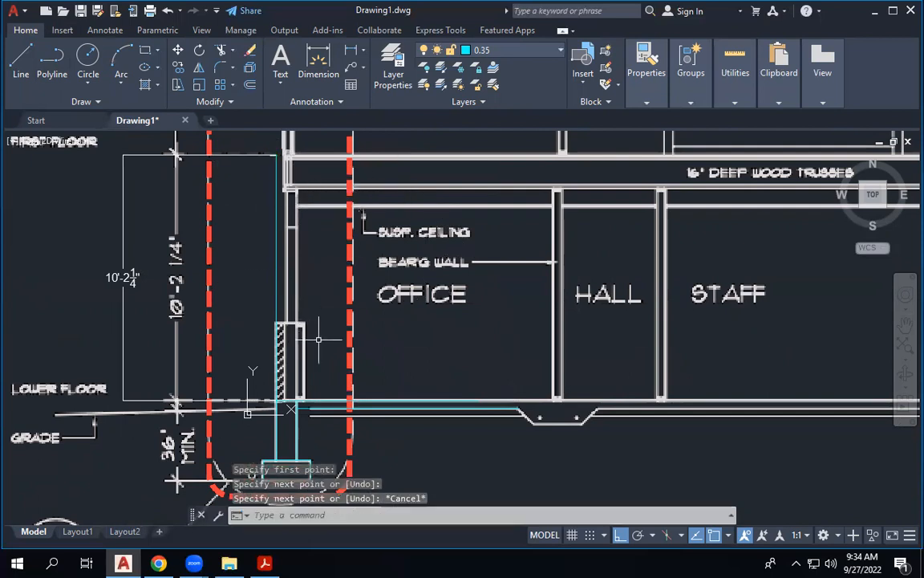
Step: Trace the lower-level wall's inner face from the foundation wall's upper inner corner up to the underside of the wood trusses
{"action": "key", "text": "space"}
{"action": "left_click", "coordinate": [297, 399]}
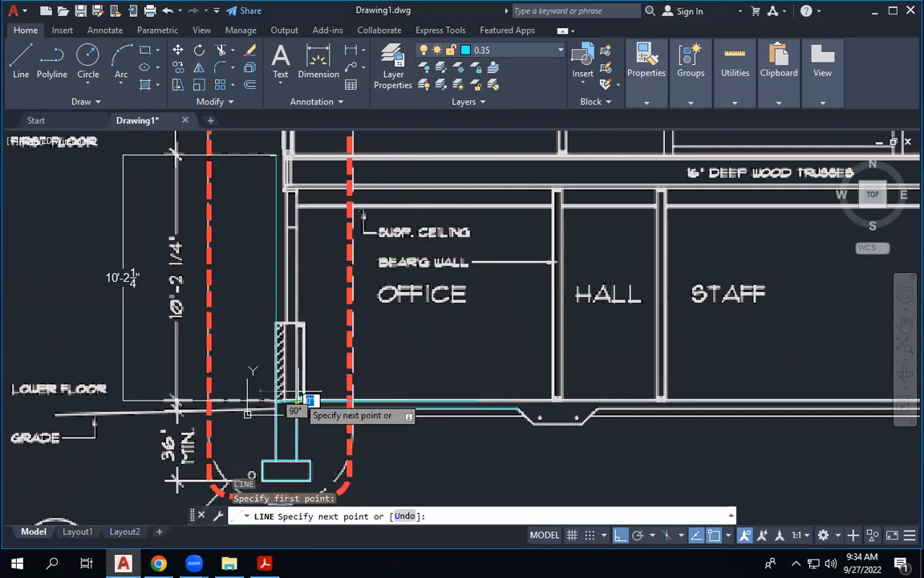
{"action": "left_click", "coordinate": [298, 189]}
{"action": "key", "text": "Escape"}
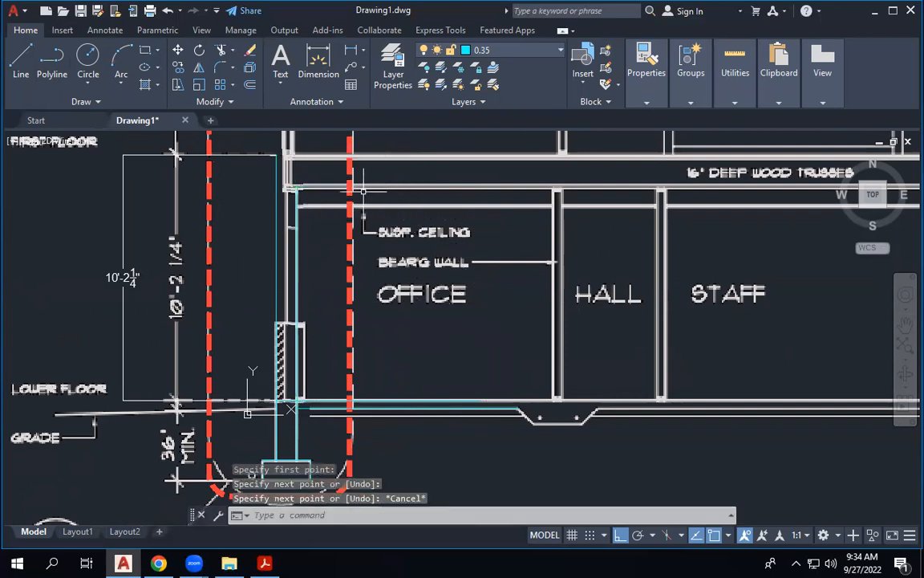
Step: Draw the floor trusses' bottom line from the outer wall face past the office, and their top line along the first floor to the bearing wall
{"action": "key", "text": "space"}
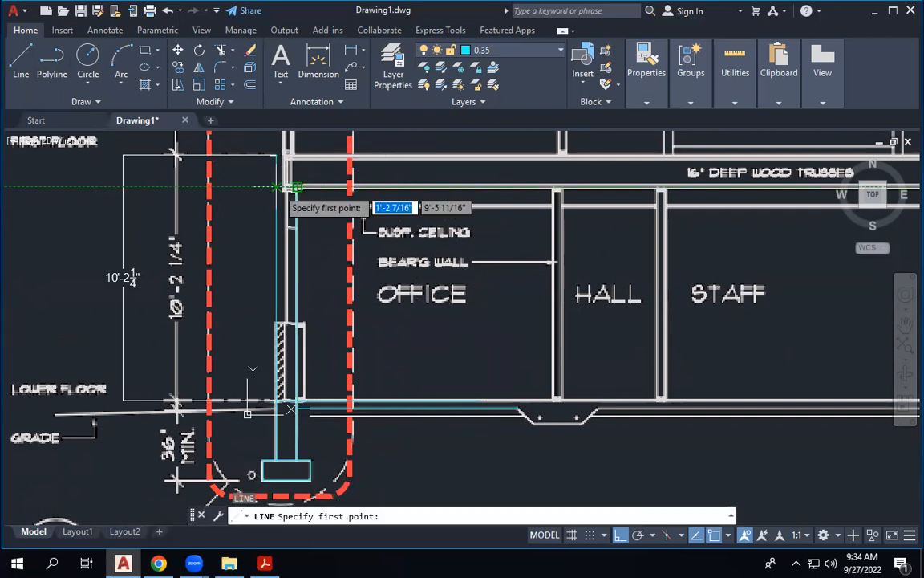
{"action": "left_click", "coordinate": [295, 188]}
{"action": "left_click", "coordinate": [586, 188]}
{"action": "key", "text": "space"}
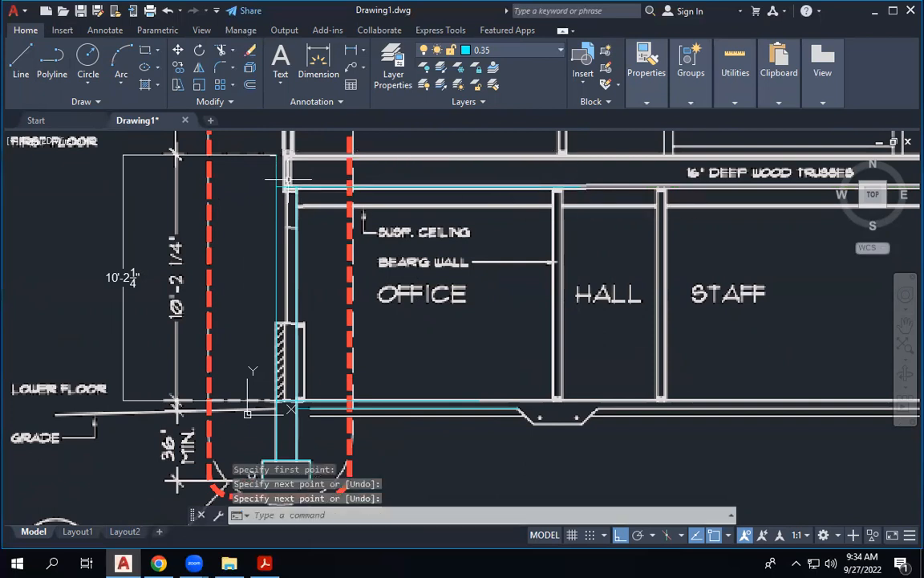
{"action": "key", "text": "space"}
{"action": "left_click", "coordinate": [283, 155]}
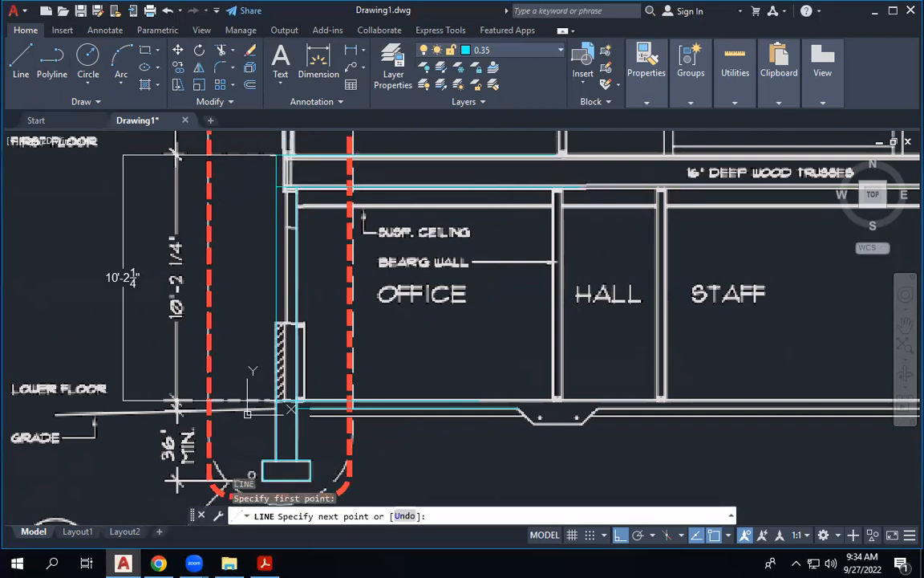
{"action": "scroll", "coordinate": [491, 345], "scroll_direction": "down", "scroll_amount": 3}
{"action": "key", "text": "Escape"}
{"action": "scroll", "coordinate": [481, 337], "scroll_direction": "up", "scroll_amount": 2}
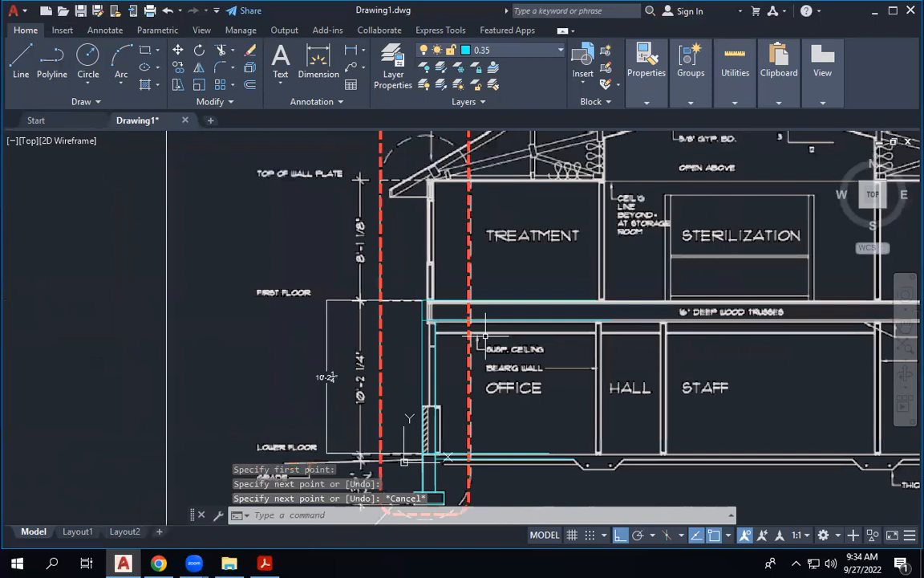
Step: Check the depth between the floor trusses' top and bottom lines against the underlay note with a temporary linear dimension
{"action": "scroll", "coordinate": [484, 335], "scroll_direction": "up", "scroll_amount": 2}
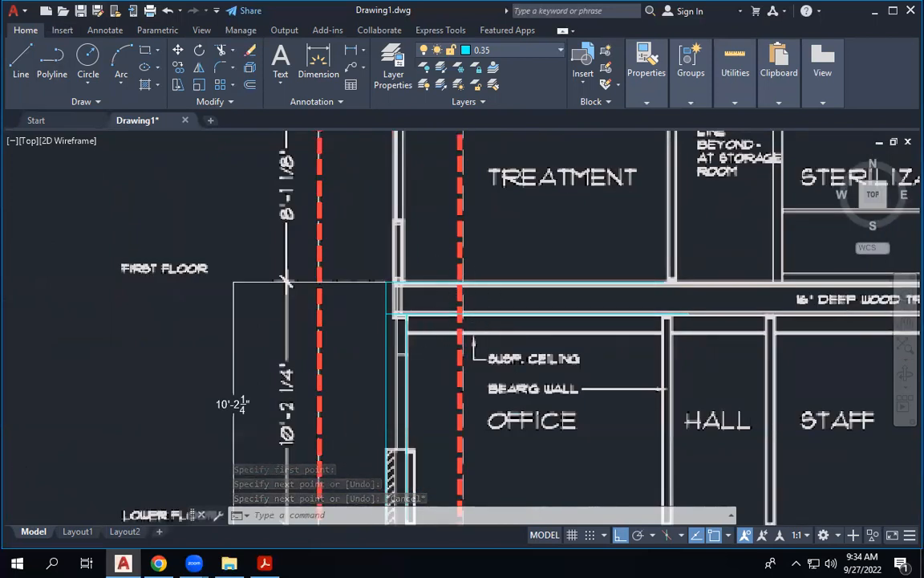
{"action": "scroll", "coordinate": [433, 264], "scroll_direction": "down", "scroll_amount": 3}
{"action": "scroll", "coordinate": [632, 293], "scroll_direction": "up", "scroll_amount": 6}
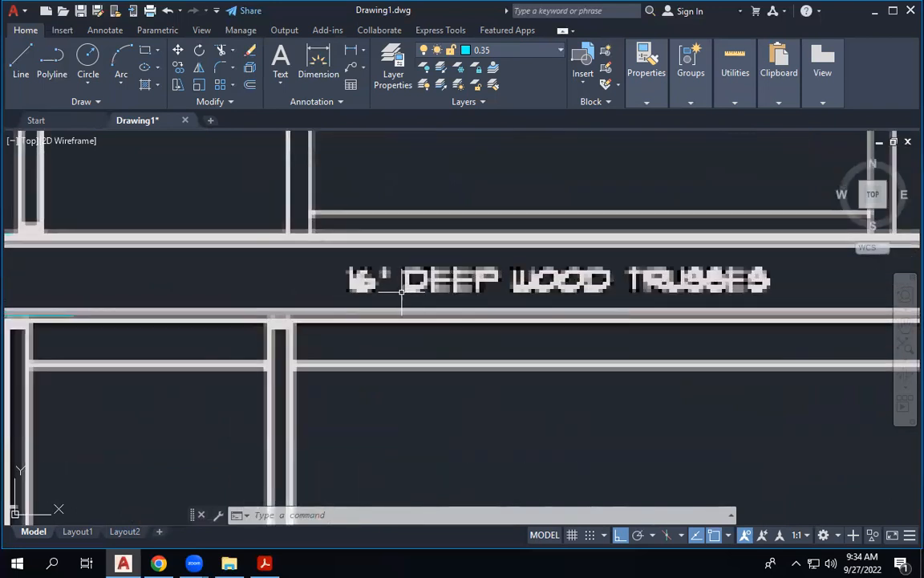
{"action": "scroll", "coordinate": [456, 269], "scroll_direction": "down", "scroll_amount": 2}
{"action": "scroll", "coordinate": [456, 269], "scroll_direction": "down", "scroll_amount": 4}
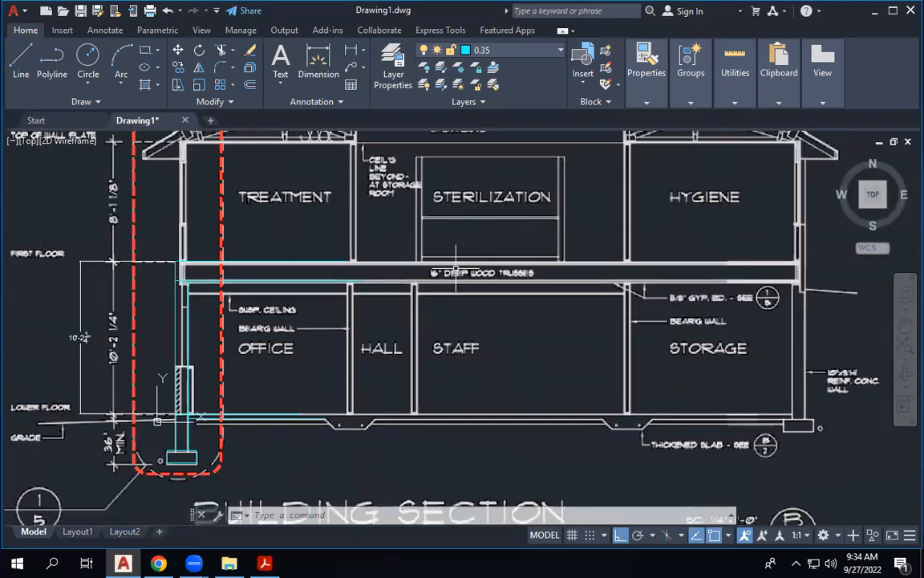
{"action": "scroll", "coordinate": [144, 277], "scroll_direction": "up", "scroll_amount": 2}
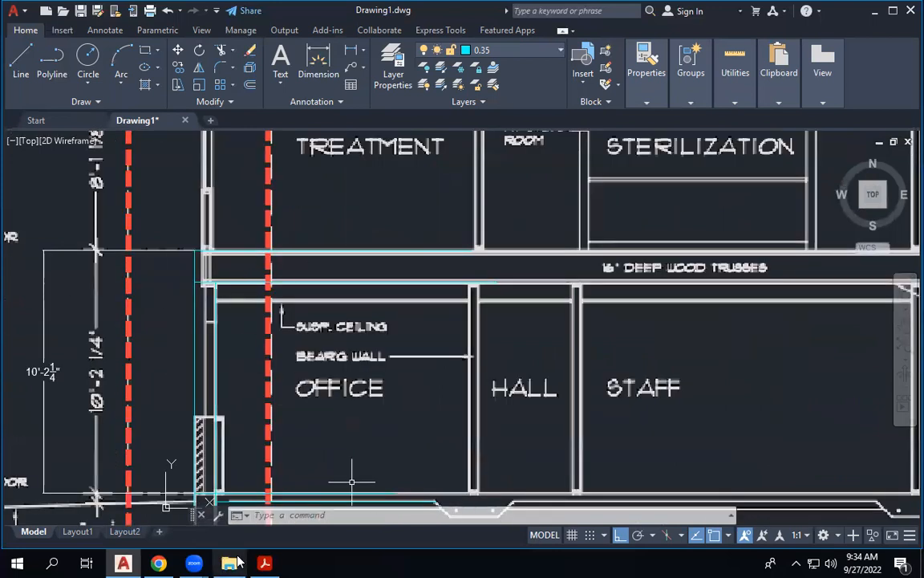
{"action": "left_click", "coordinate": [319, 60]}
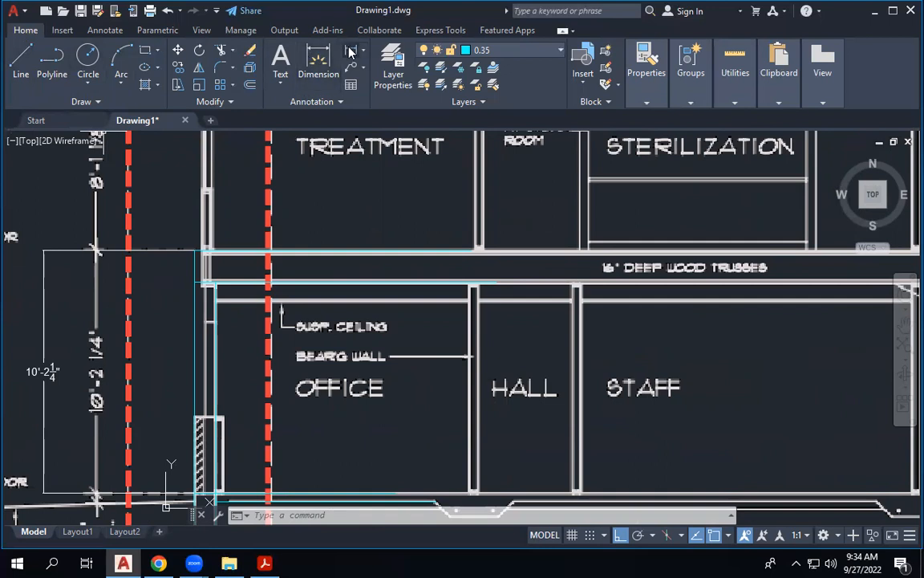
{"action": "scroll", "coordinate": [217, 253], "scroll_direction": "up", "scroll_amount": 3}
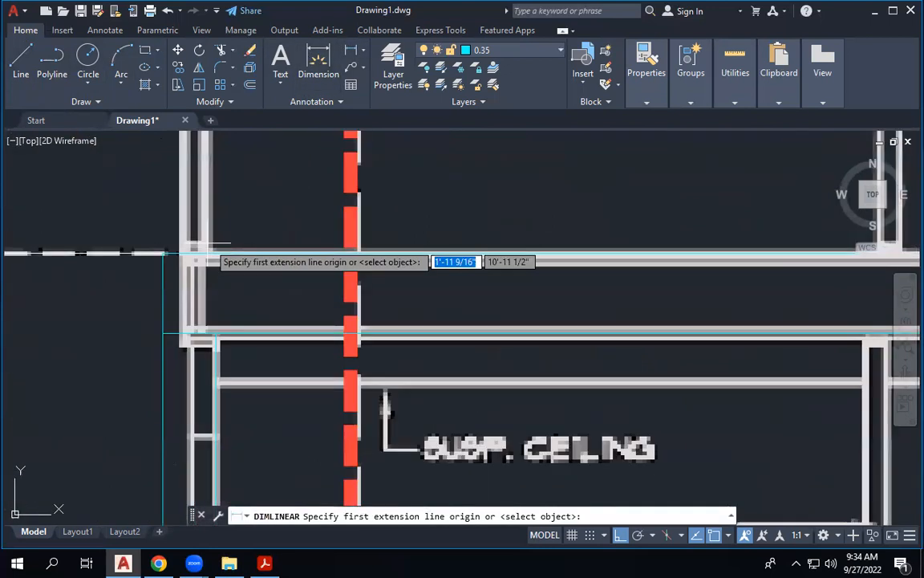
{"action": "left_click", "coordinate": [163, 252]}
{"action": "left_click", "coordinate": [161, 331]}
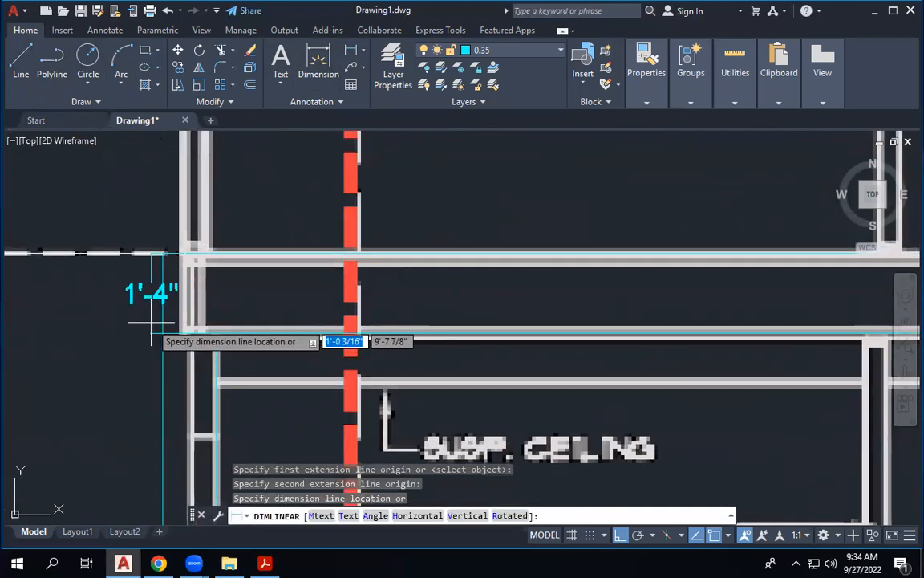
{"action": "key", "text": "Escape"}
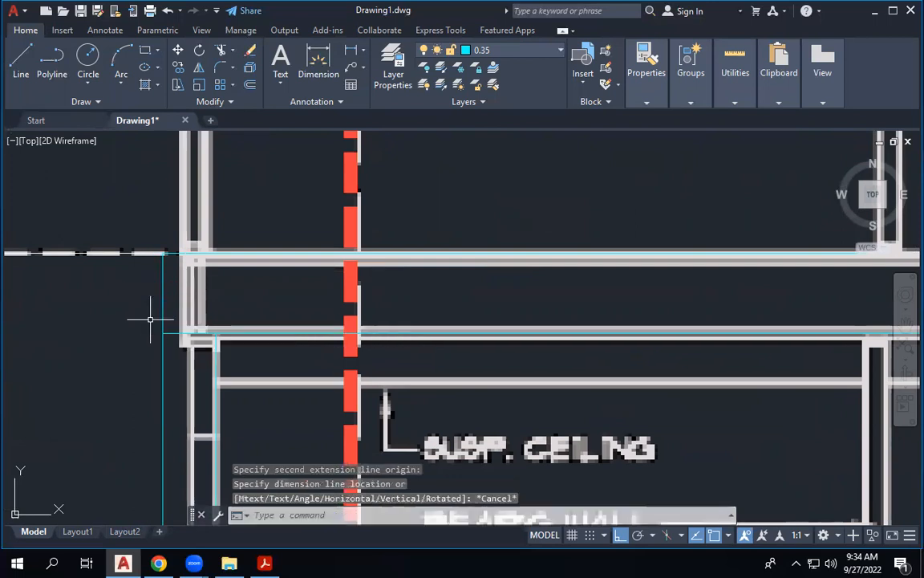
Step: Switch to Building section with details.pdf in Acrobat, examine the wall and floor truss detail, and return to the AutoCAD drawing
{"action": "scroll", "coordinate": [231, 259], "scroll_direction": "down", "scroll_amount": 2}
{"action": "scroll", "coordinate": [231, 258], "scroll_direction": "down", "scroll_amount": 2}
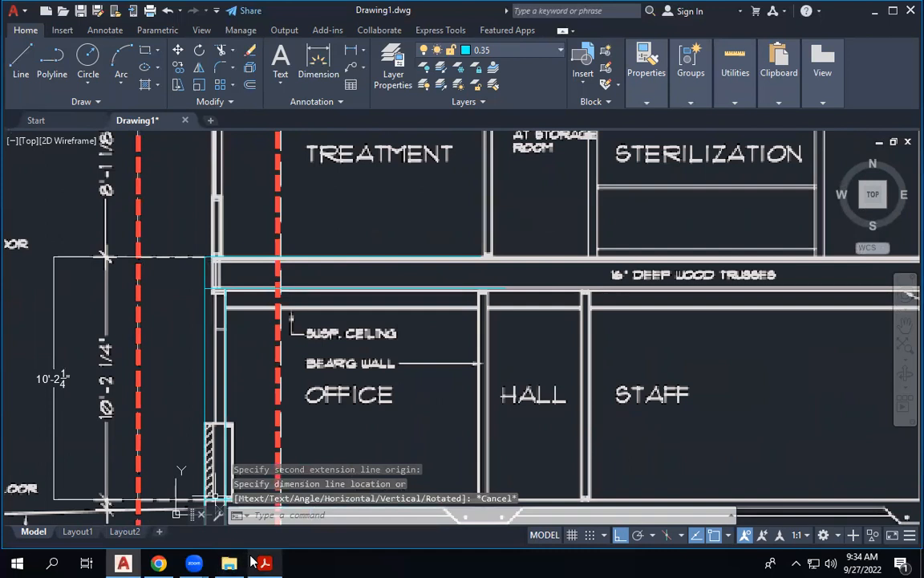
{"action": "mouse_move", "coordinate": [262, 561]}
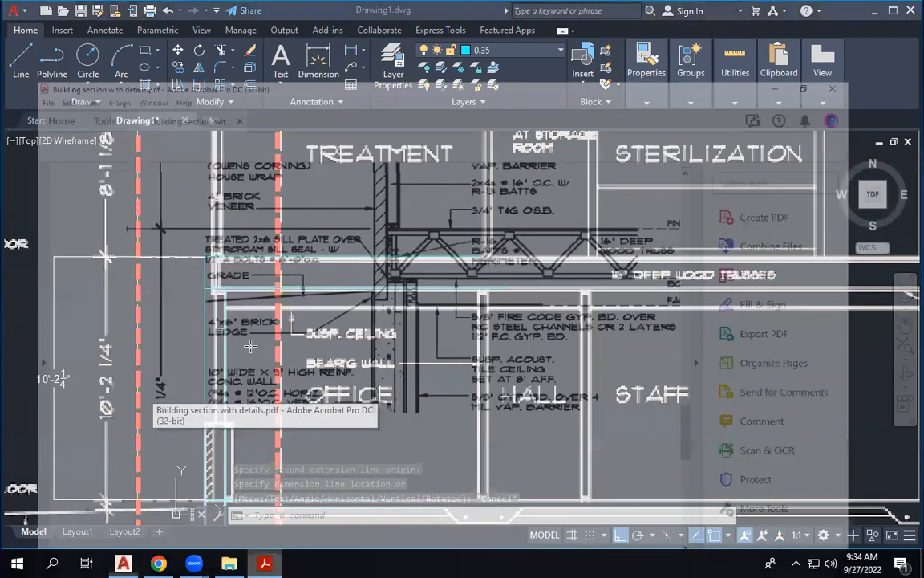
{"action": "left_click", "coordinate": [264, 497]}
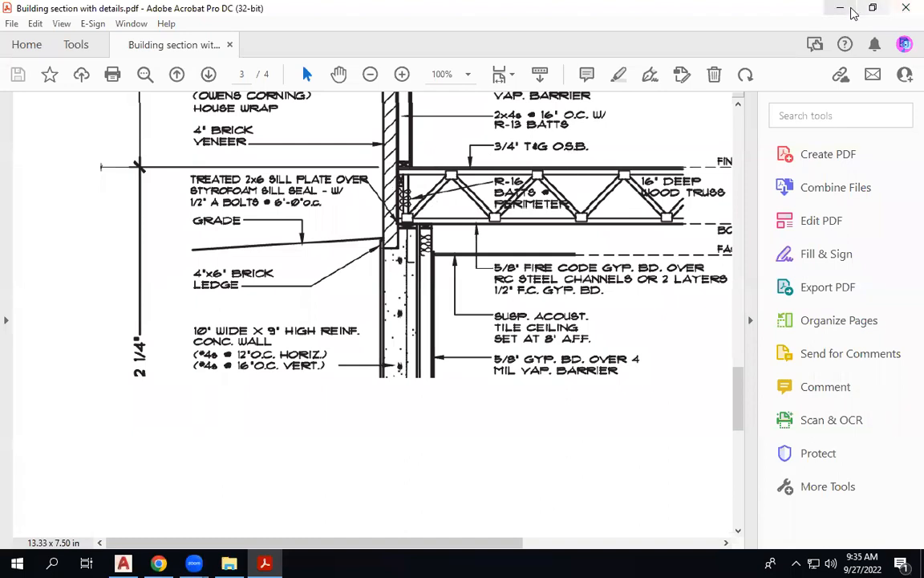
{"action": "left_click", "coordinate": [847, 10]}
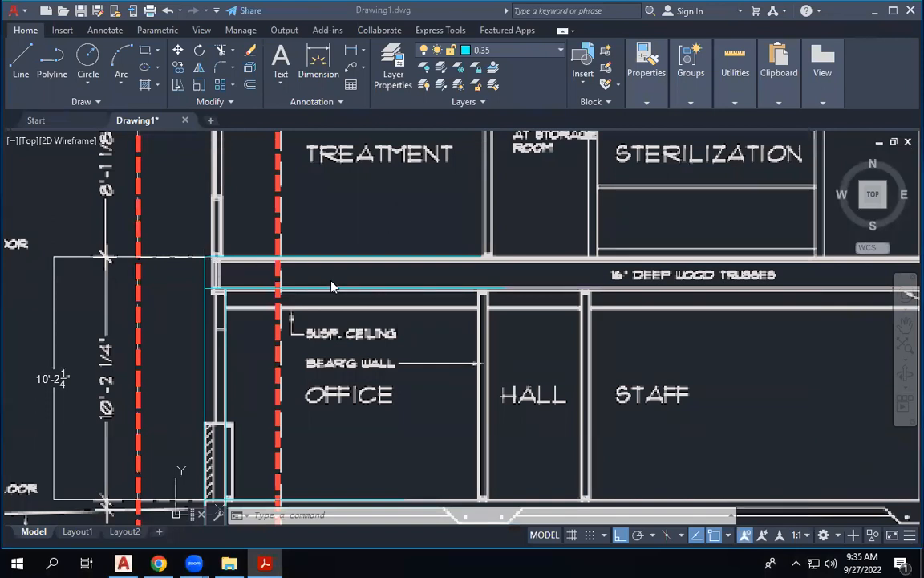
Step: Trace the first-floor wall's outer face about 8'-0 3/8" up to the top of the wall plate and continue along the ceiling line above Treatment
{"action": "scroll", "coordinate": [331, 280], "scroll_direction": "down", "scroll_amount": 2}
{"action": "scroll", "coordinate": [331, 279], "scroll_direction": "up", "scroll_amount": 2}
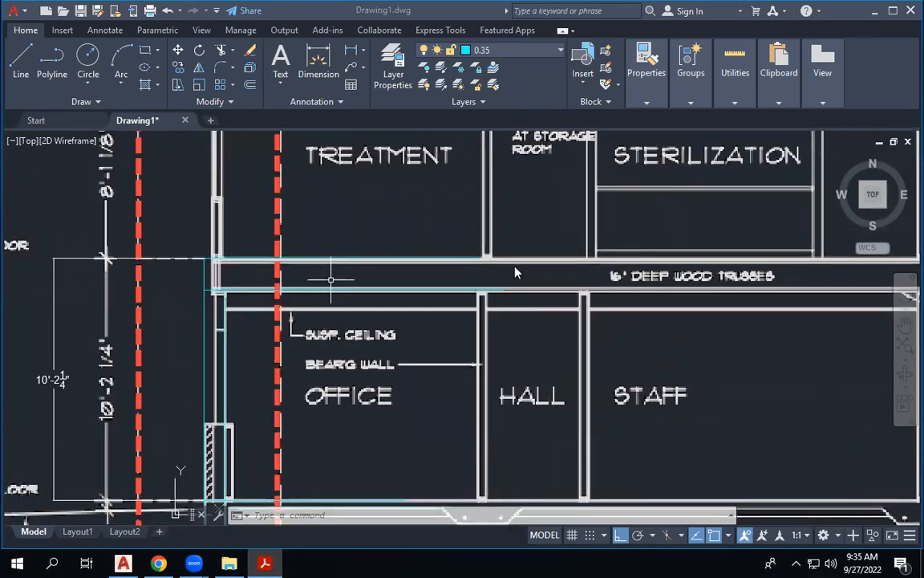
{"action": "scroll", "coordinate": [413, 269], "scroll_direction": "down", "scroll_amount": 4}
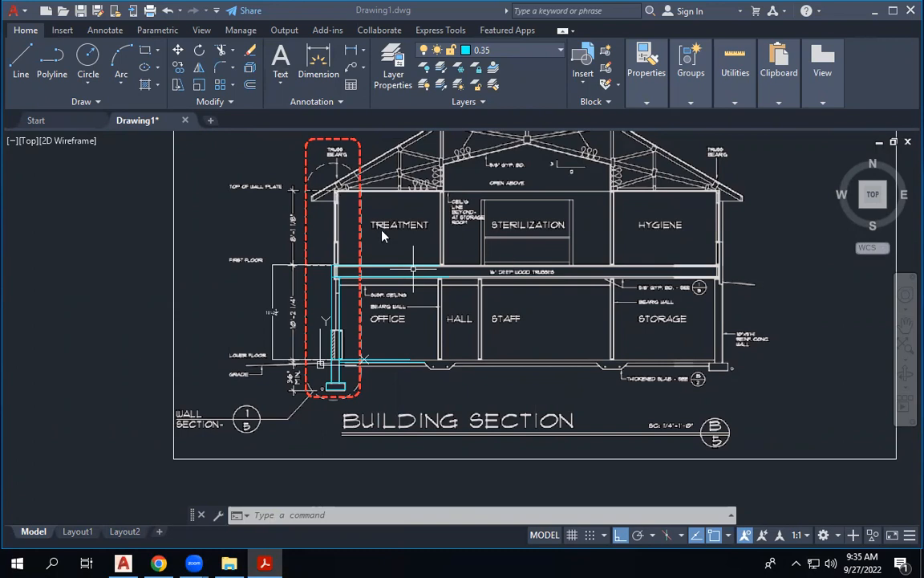
{"action": "scroll", "coordinate": [342, 183], "scroll_direction": "up", "scroll_amount": 4}
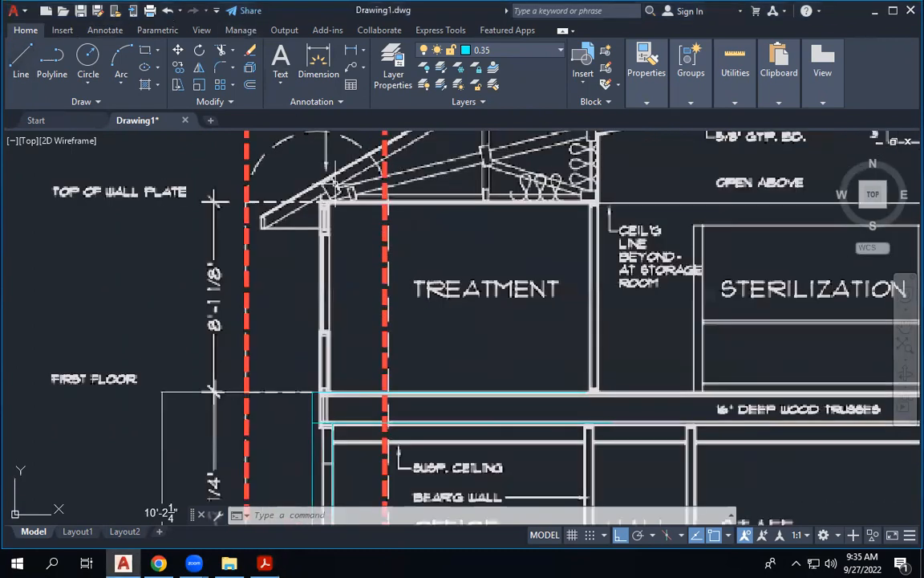
{"action": "left_click", "coordinate": [23, 73]}
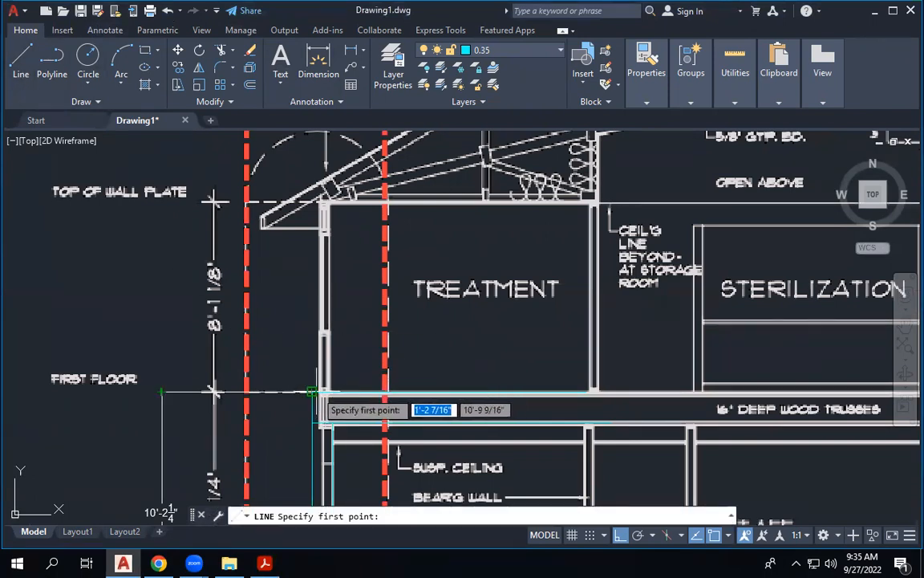
{"action": "left_click", "coordinate": [321, 391]}
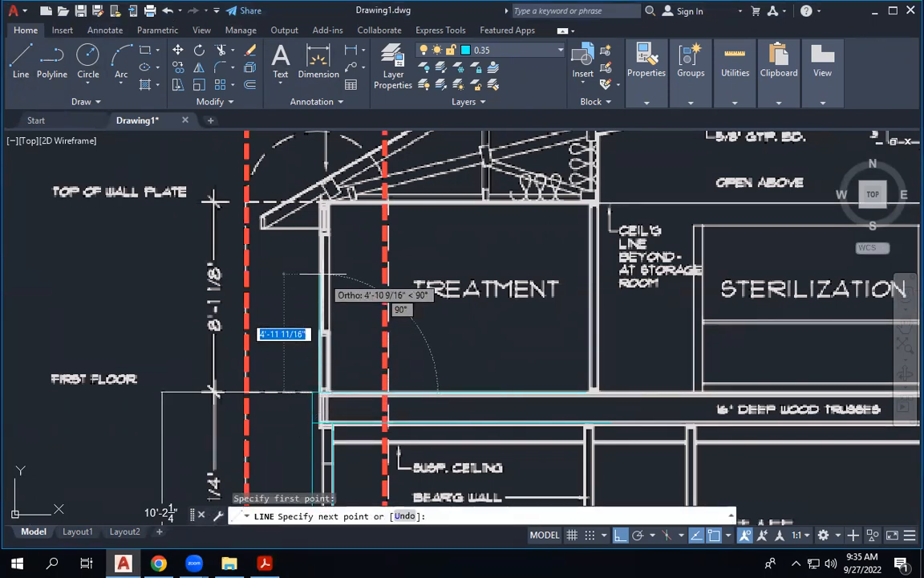
{"action": "scroll", "coordinate": [325, 198], "scroll_direction": "up", "scroll_amount": 4}
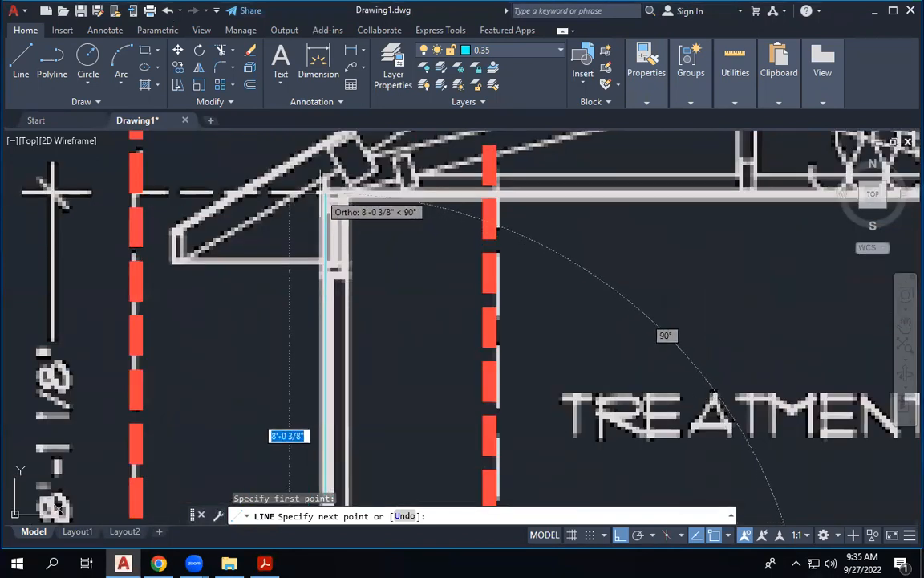
{"action": "left_click", "coordinate": [325, 193]}
{"action": "left_click", "coordinate": [816, 193]}
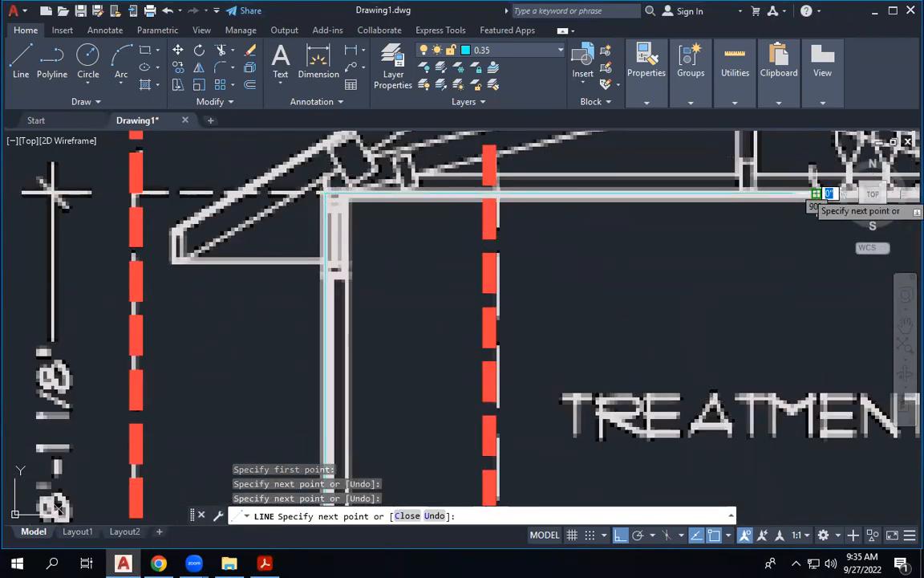
{"action": "key", "text": "Escape"}
Step: Trace the first-floor wall's inner face from the ceiling line down to the first floor line beside Treatment, about 8'-0 3/8" long
{"action": "key", "text": "Return"}
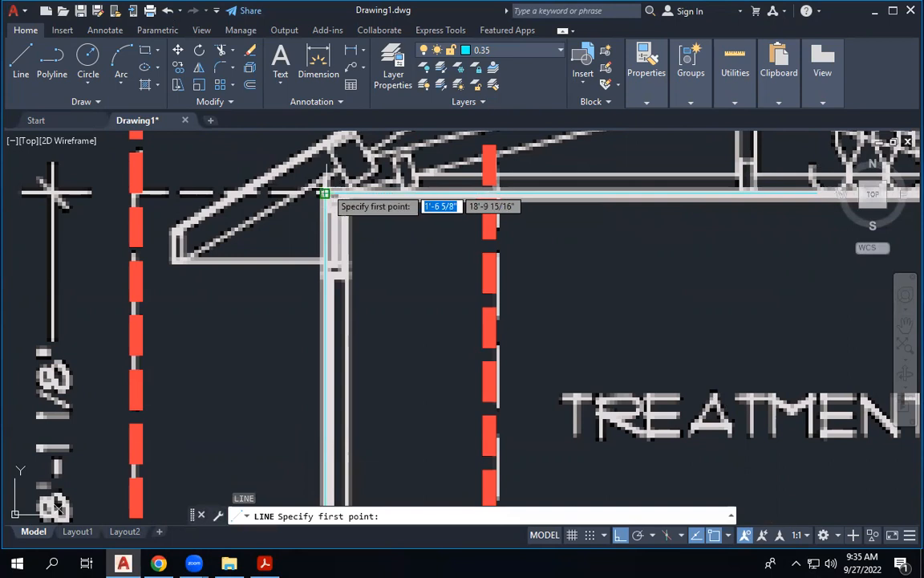
{"action": "left_click", "coordinate": [330, 195]}
{"action": "scroll", "coordinate": [333, 196], "scroll_direction": "down", "scroll_amount": 4}
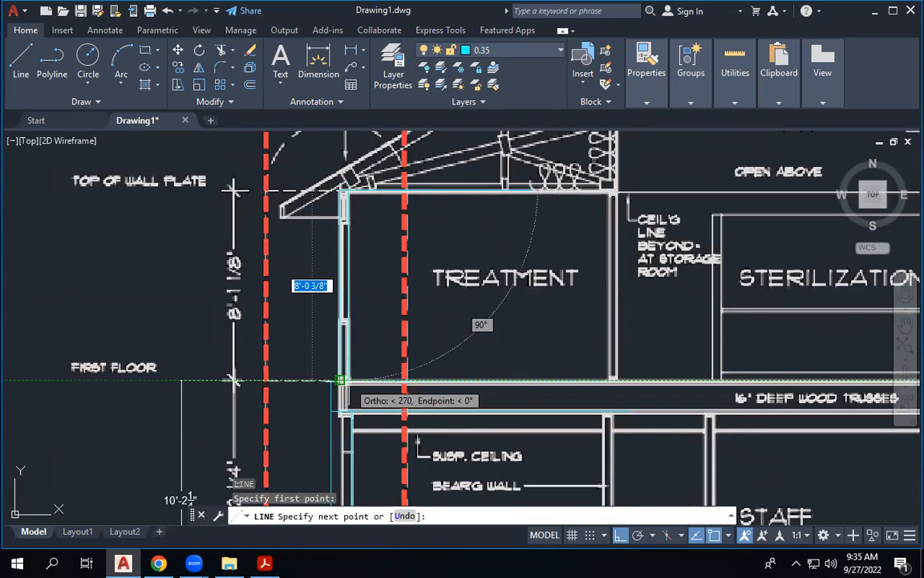
{"action": "scroll", "coordinate": [406, 345], "scroll_direction": "down", "scroll_amount": 4}
{"action": "key", "text": "Escape"}
{"action": "scroll", "coordinate": [410, 344], "scroll_direction": "up", "scroll_amount": 2}
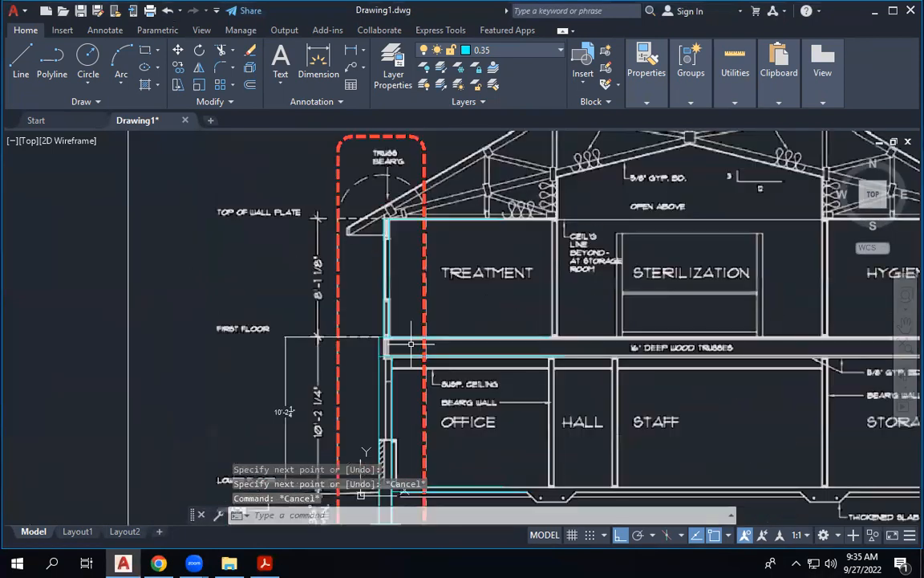
Step: Trace a horizontal line across the top of the hatched foundation wall beside Office, from its outer face to the wall's inner face
{"action": "scroll", "coordinate": [411, 345], "scroll_direction": "up", "scroll_amount": 3}
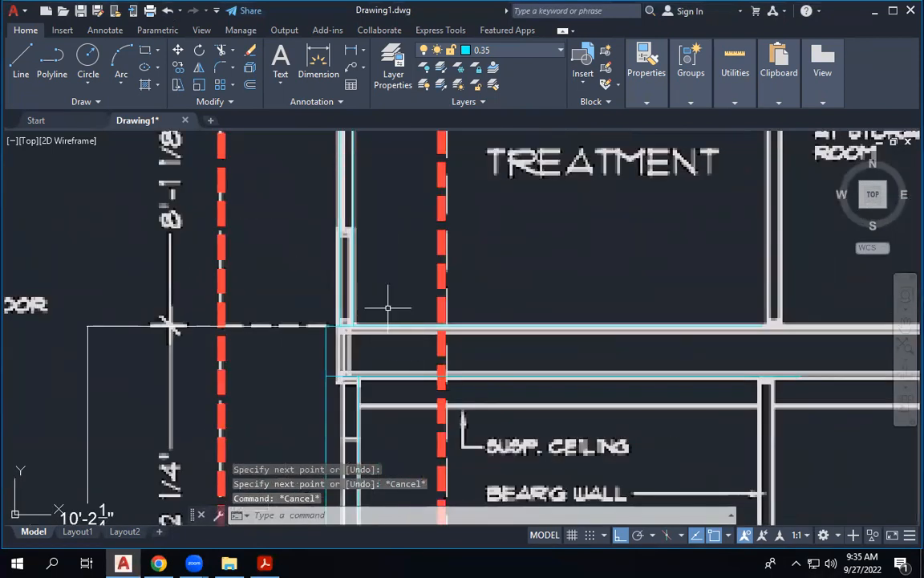
{"action": "scroll", "coordinate": [389, 307], "scroll_direction": "down", "scroll_amount": 4}
{"action": "scroll", "coordinate": [369, 425], "scroll_direction": "up", "scroll_amount": 4}
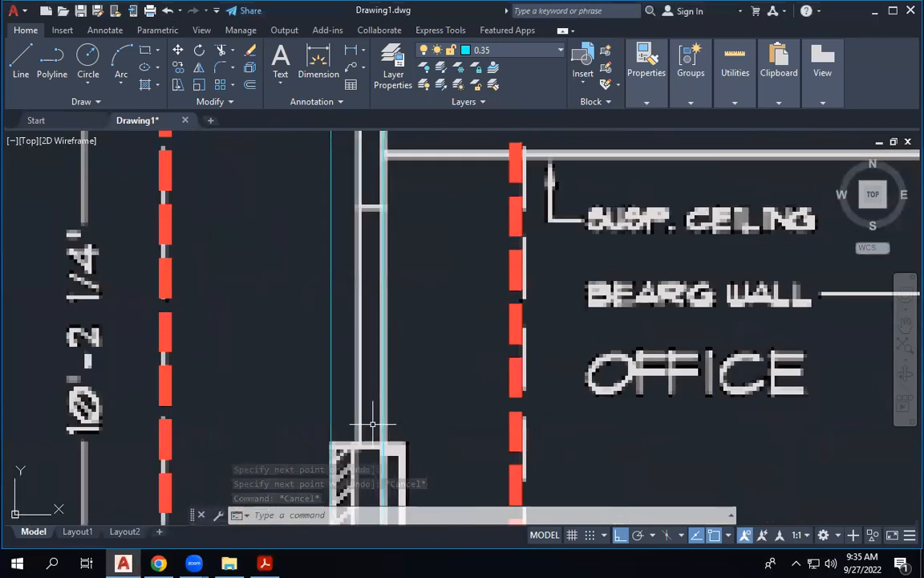
{"action": "left_click", "coordinate": [20, 50]}
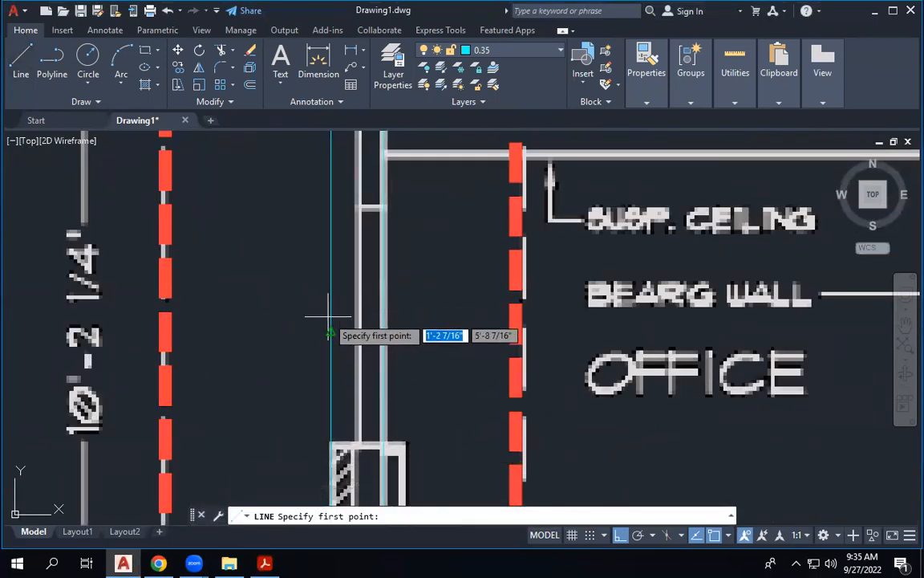
{"action": "left_click", "coordinate": [330, 442]}
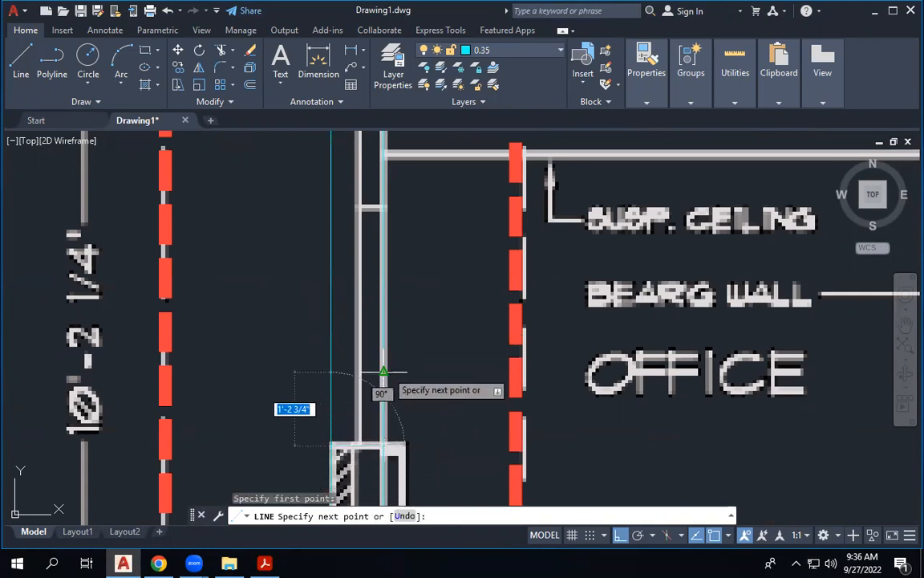
{"action": "left_click", "coordinate": [384, 445]}
{"action": "scroll", "coordinate": [400, 302], "scroll_direction": "down", "scroll_amount": 6}
{"action": "scroll", "coordinate": [399, 305], "scroll_direction": "up", "scroll_amount": 5}
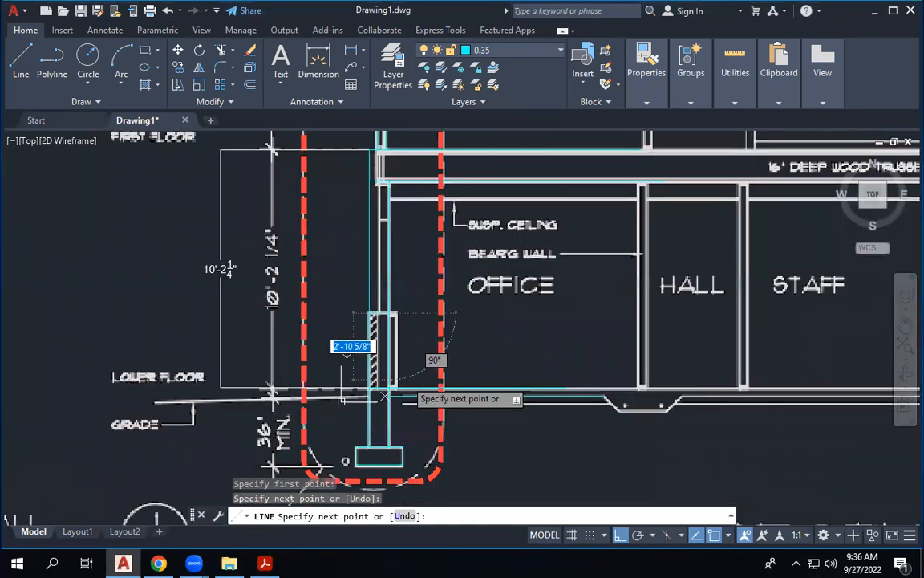
{"action": "key", "text": "Escape"}
Step: Examine the traced wall lines against the building section underlay, from the footing and floor trusses up to the roof truss bearing
{"action": "scroll", "coordinate": [410, 366], "scroll_direction": "down", "scroll_amount": 5}
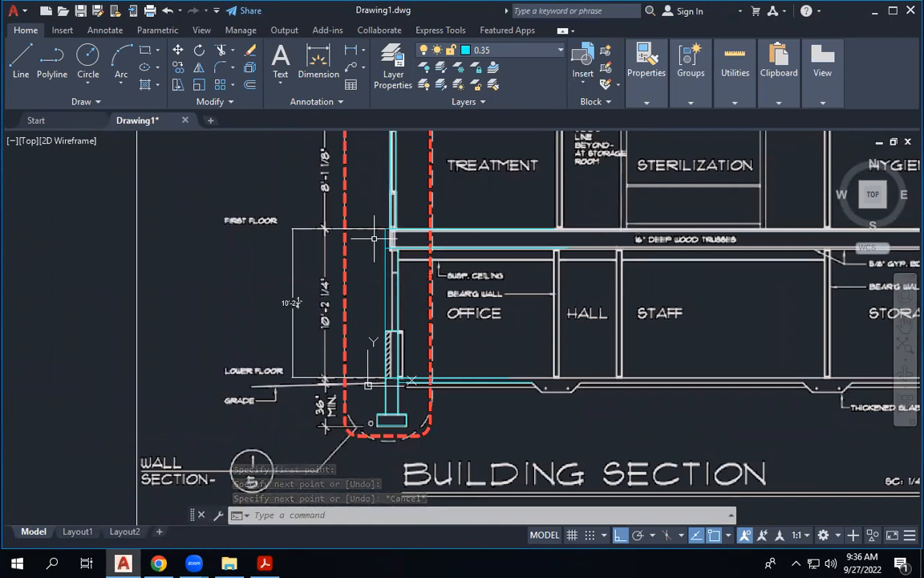
{"action": "scroll", "coordinate": [394, 383], "scroll_direction": "down", "scroll_amount": 5}
{"action": "scroll", "coordinate": [391, 291], "scroll_direction": "up", "scroll_amount": 4}
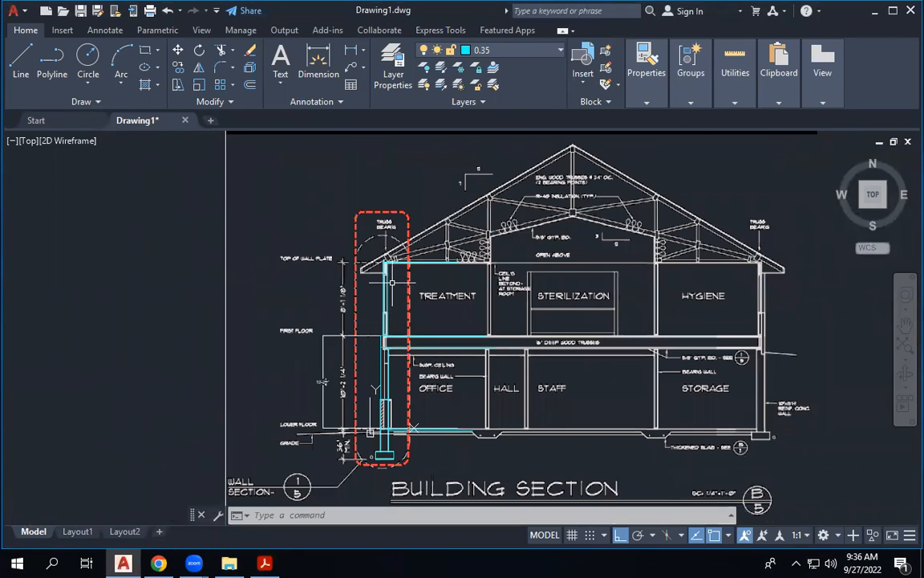
{"action": "scroll", "coordinate": [377, 438], "scroll_direction": "up", "scroll_amount": 4}
{"action": "scroll", "coordinate": [349, 358], "scroll_direction": "down", "scroll_amount": 3}
{"action": "scroll", "coordinate": [385, 397], "scroll_direction": "up", "scroll_amount": 3}
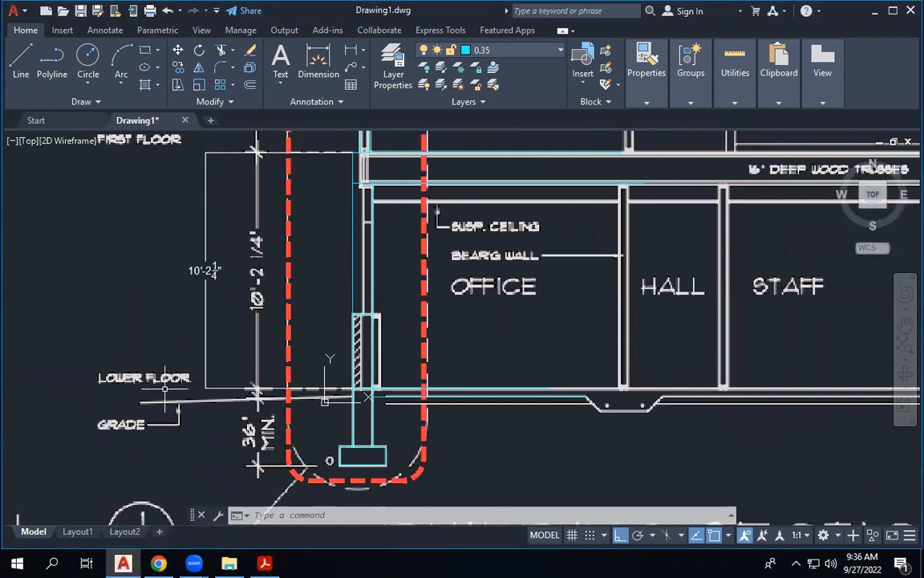
{"action": "scroll", "coordinate": [417, 369], "scroll_direction": "down", "scroll_amount": 4}
{"action": "scroll", "coordinate": [393, 353], "scroll_direction": "up", "scroll_amount": 3}
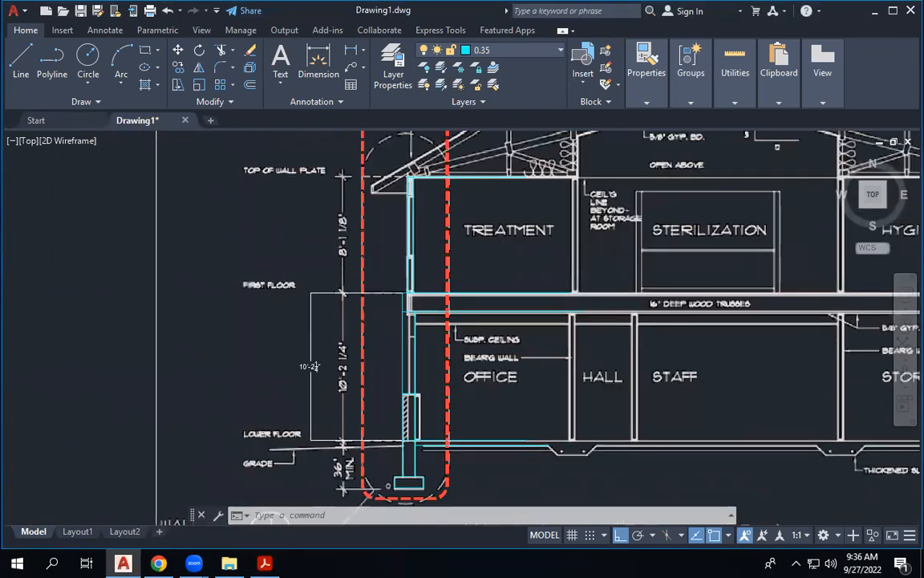
{"action": "scroll", "coordinate": [396, 312], "scroll_direction": "up", "scroll_amount": 2}
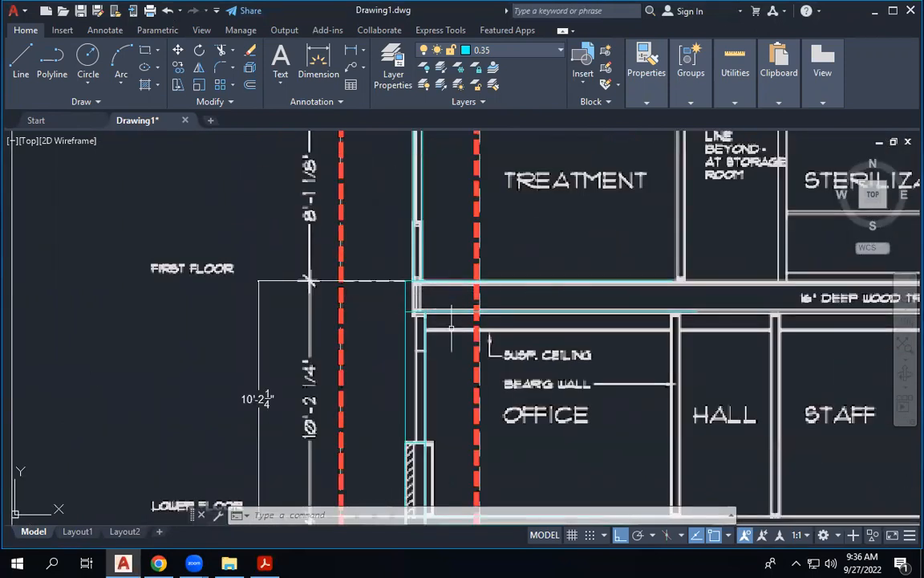
{"action": "scroll", "coordinate": [425, 312], "scroll_direction": "down", "scroll_amount": 4}
{"action": "scroll", "coordinate": [461, 349], "scroll_direction": "up", "scroll_amount": 4}
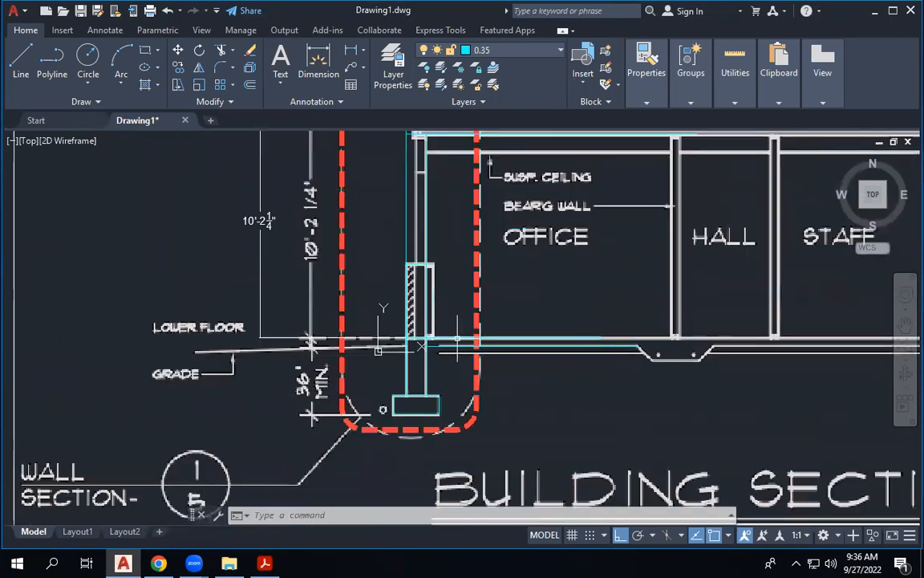
{"action": "scroll", "coordinate": [426, 448], "scroll_direction": "down", "scroll_amount": 2}
{"action": "scroll", "coordinate": [426, 448], "scroll_direction": "down", "scroll_amount": 3}
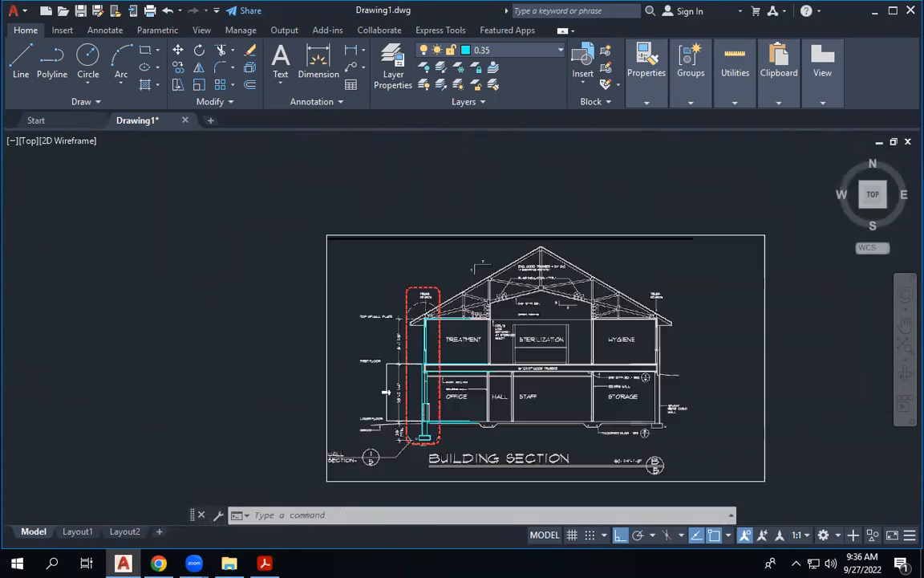
{"action": "scroll", "coordinate": [423, 310], "scroll_direction": "up", "scroll_amount": 5}
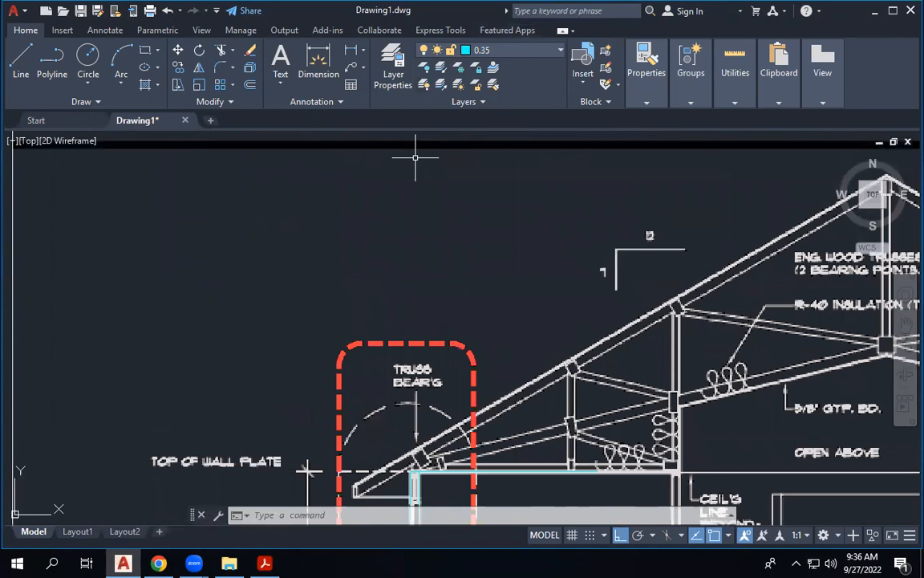
{"action": "scroll", "coordinate": [345, 337], "scroll_direction": "up", "scroll_amount": 2}
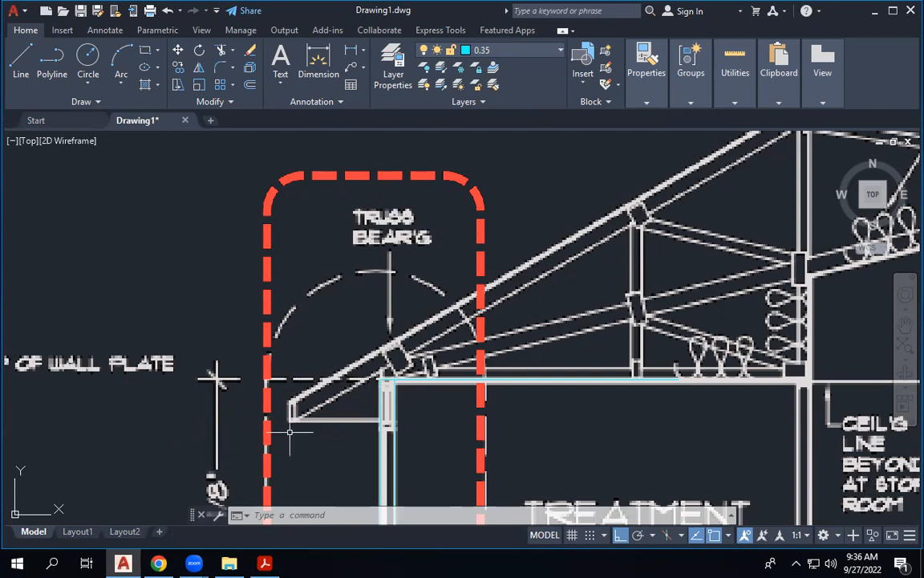
{"action": "scroll", "coordinate": [397, 321], "scroll_direction": "down", "scroll_amount": 4}
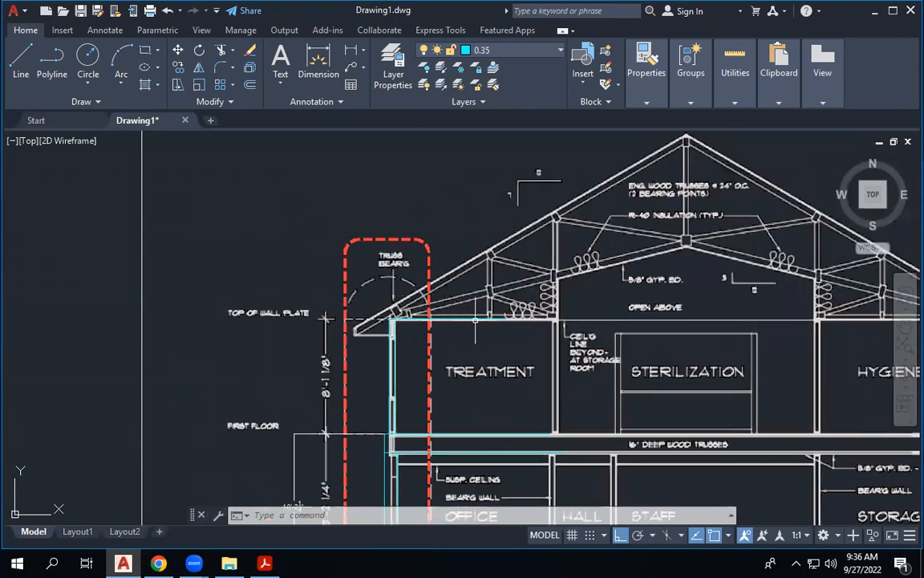
{"action": "scroll", "coordinate": [445, 299], "scroll_direction": "down", "scroll_amount": 2}
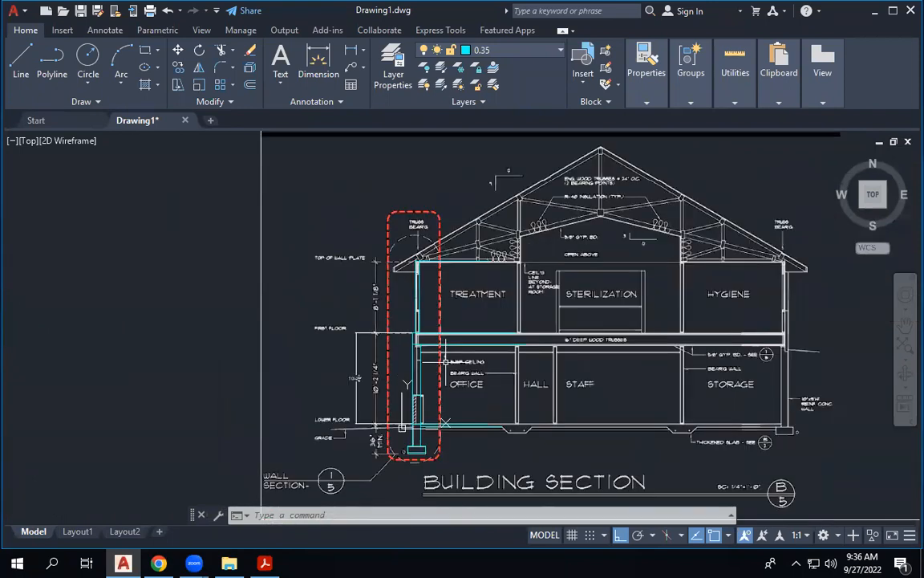
{"action": "scroll", "coordinate": [392, 298], "scroll_direction": "up", "scroll_amount": 4}
{"action": "scroll", "coordinate": [379, 249], "scroll_direction": "down", "scroll_amount": 4}
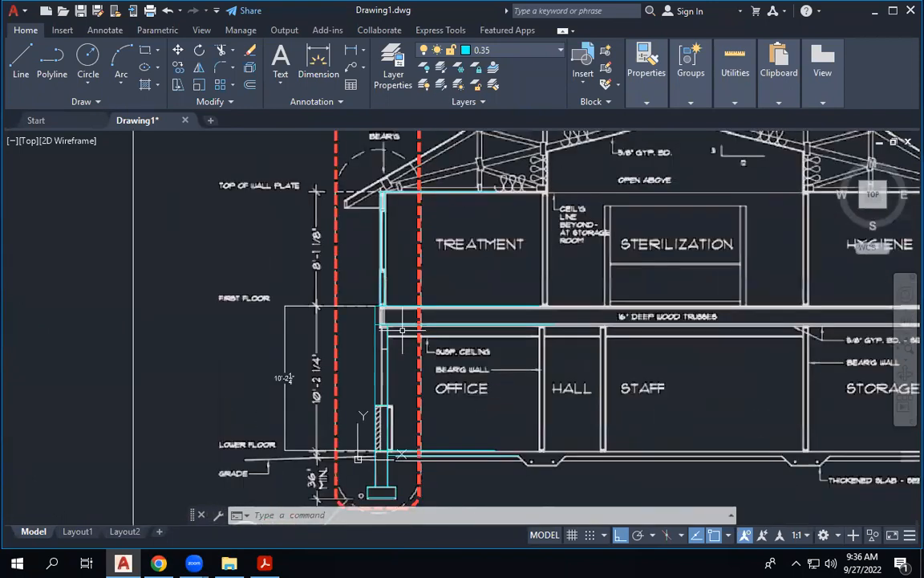
{"action": "scroll", "coordinate": [389, 278], "scroll_direction": "up", "scroll_amount": 2}
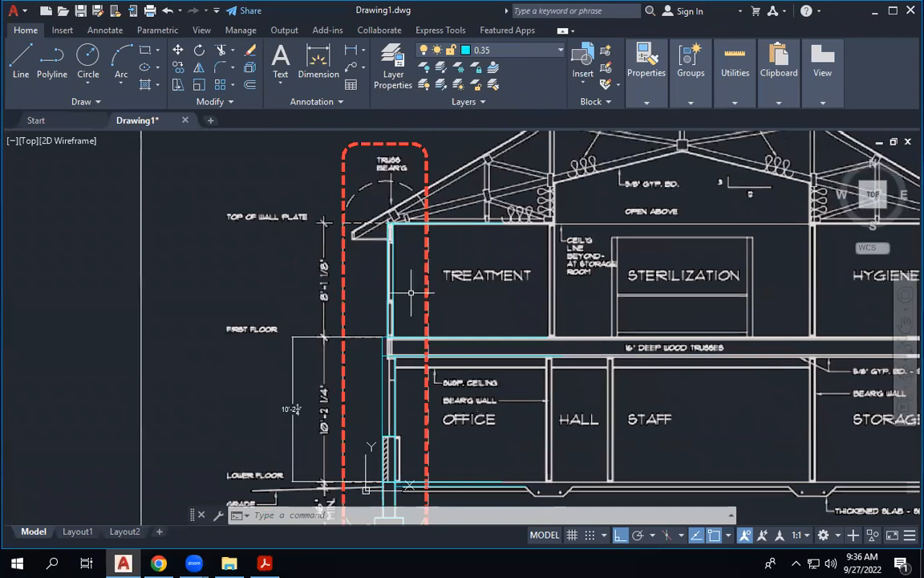
Step: Shorten the lower wall's outer-face line by stretching its upper end down to the top of the hatched foundation wall
{"action": "scroll", "coordinate": [393, 295], "scroll_direction": "up", "scroll_amount": 4}
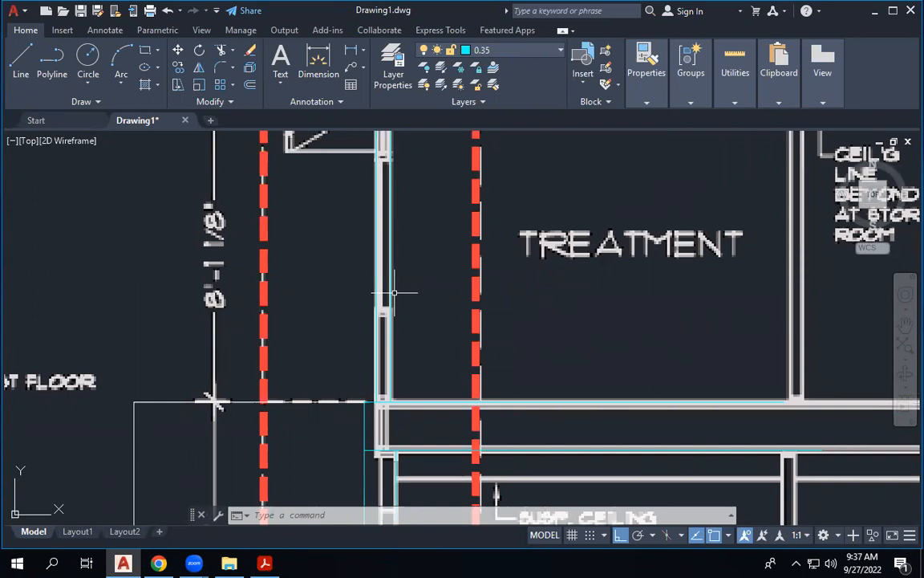
{"action": "scroll", "coordinate": [378, 248], "scroll_direction": "down", "scroll_amount": 4}
{"action": "scroll", "coordinate": [369, 305], "scroll_direction": "up", "scroll_amount": 4}
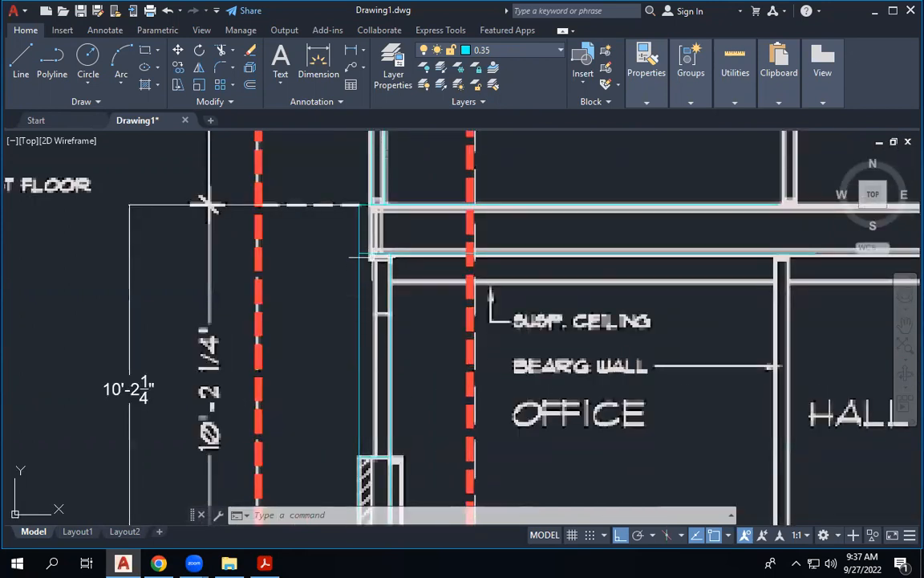
{"action": "left_click", "coordinate": [359, 377]}
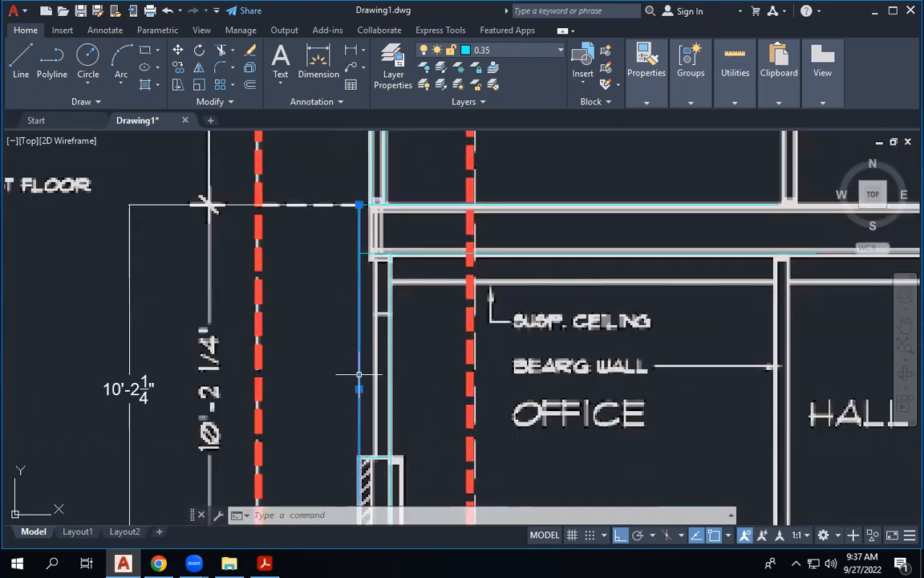
{"action": "left_click", "coordinate": [359, 457]}
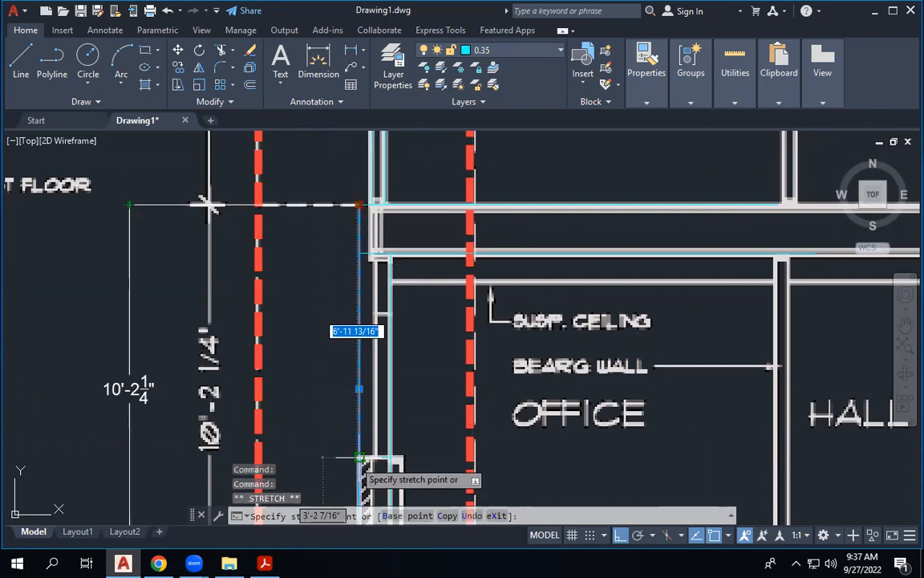
{"action": "left_click", "coordinate": [360, 458]}
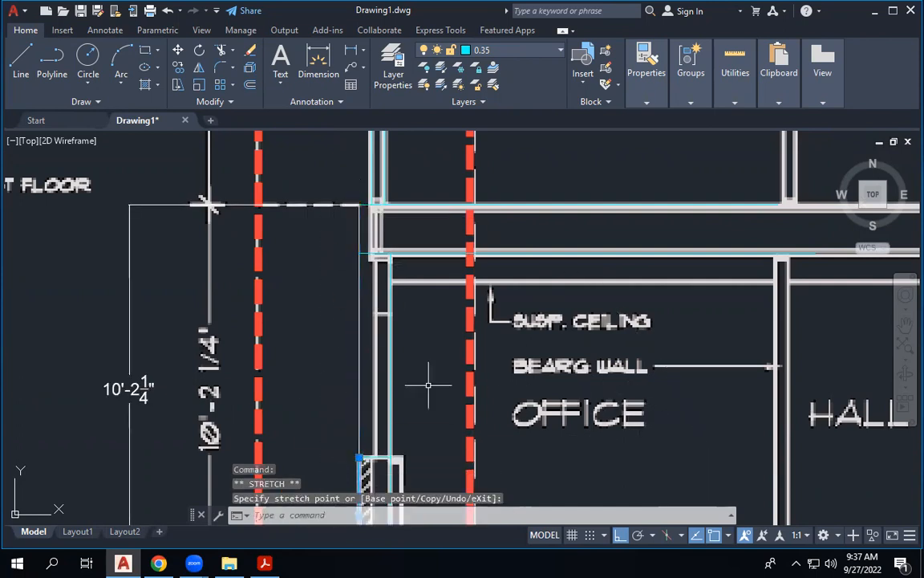
{"action": "key", "text": "Escape"}
Step: Erase the overlapping layer 0 line along the outer face between the lower floor and first floor
{"action": "left_click", "coordinate": [360, 351]}
{"action": "scroll", "coordinate": [393, 274], "scroll_direction": "down", "scroll_amount": 4}
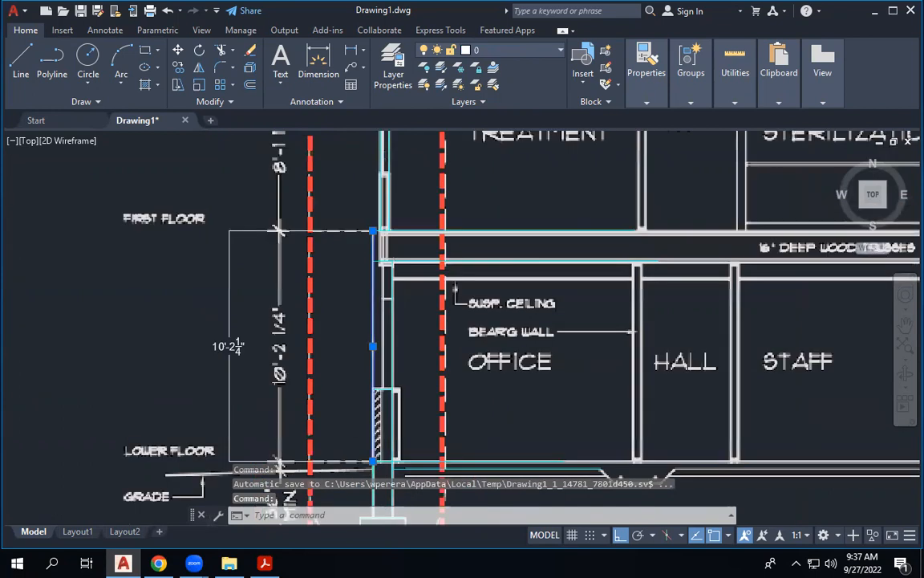
{"action": "key", "text": "Delete"}
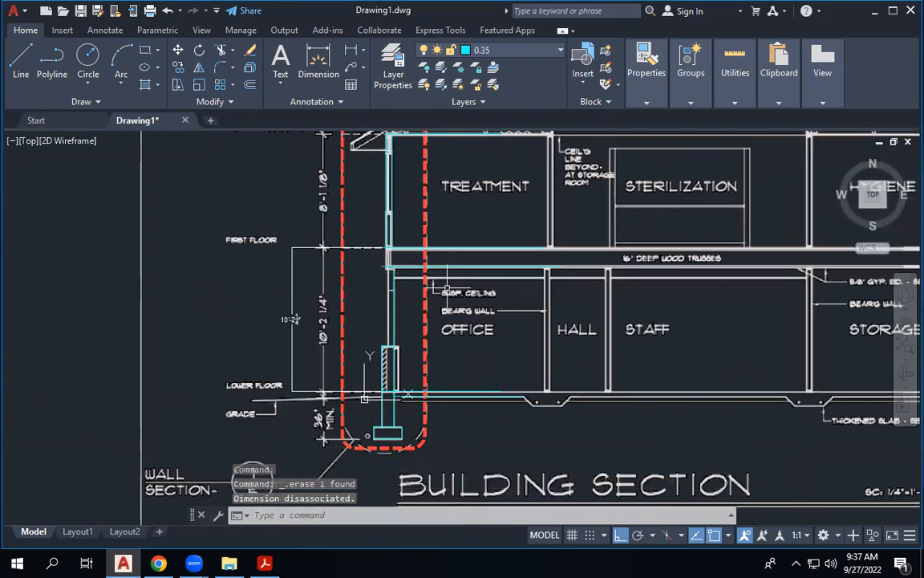
{"action": "scroll", "coordinate": [450, 290], "scroll_direction": "up", "scroll_amount": 2}
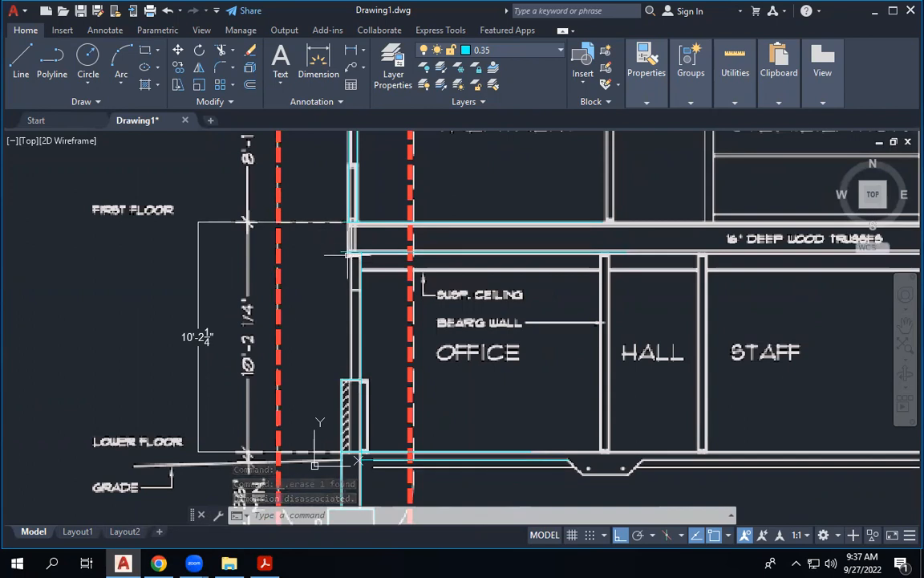
Step: Trace the floor truss end vertically along the outer wall face, from the first floor line down to the trusses' bottom line
{"action": "left_click", "coordinate": [21, 60]}
{"action": "scroll", "coordinate": [437, 253], "scroll_direction": "up", "scroll_amount": 2}
{"action": "scroll", "coordinate": [264, 186], "scroll_direction": "up", "scroll_amount": 4}
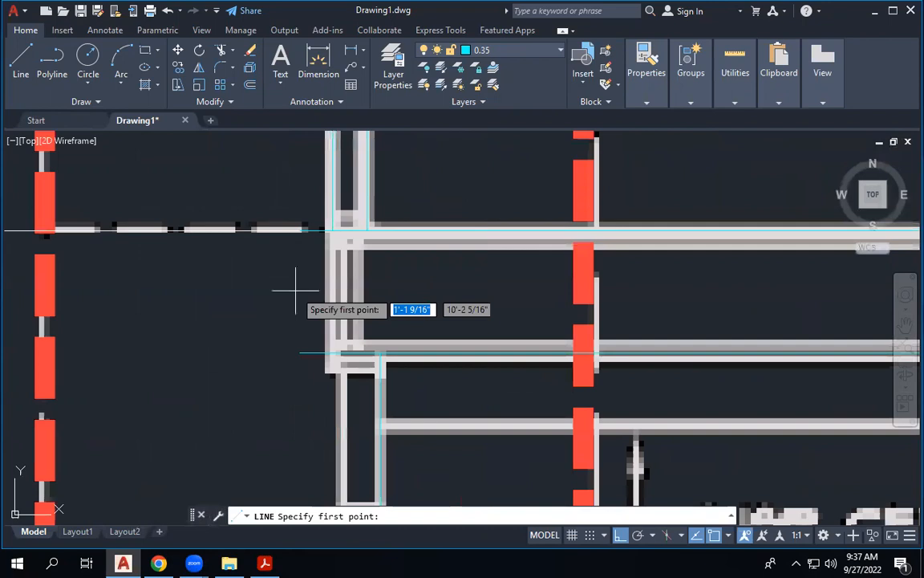
{"action": "left_click", "coordinate": [329, 230]}
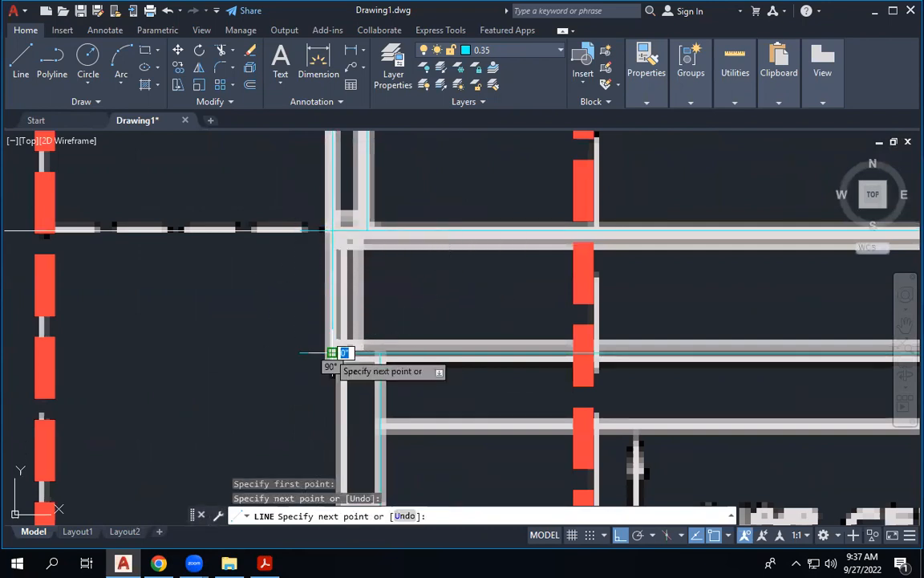
{"action": "scroll", "coordinate": [337, 298], "scroll_direction": "down", "scroll_amount": 4}
{"action": "key", "text": "Escape"}
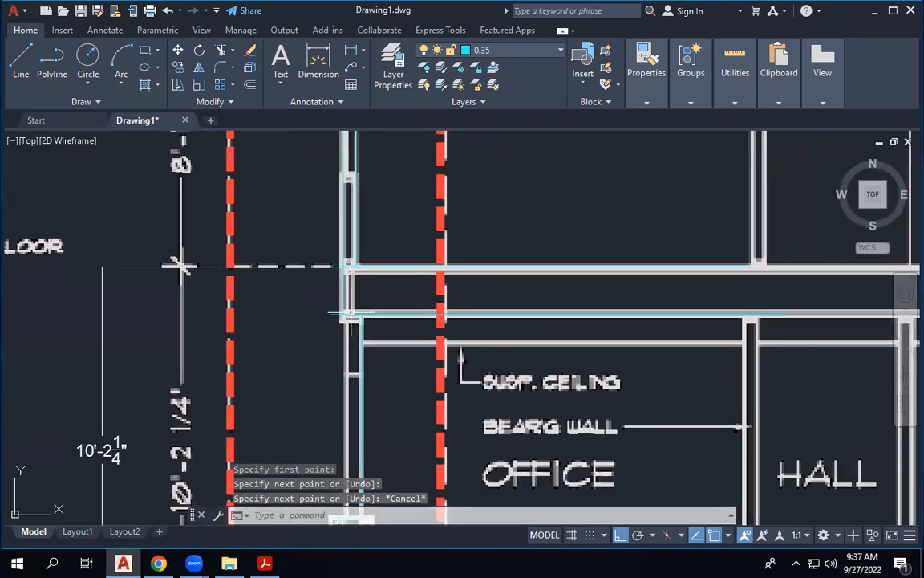
Step: Copy the lower wall's inner-face line beside Office outward to the traced vertical line at the floor truss end
{"action": "scroll", "coordinate": [377, 285], "scroll_direction": "down", "scroll_amount": 2}
{"action": "left_click", "coordinate": [367, 314]}
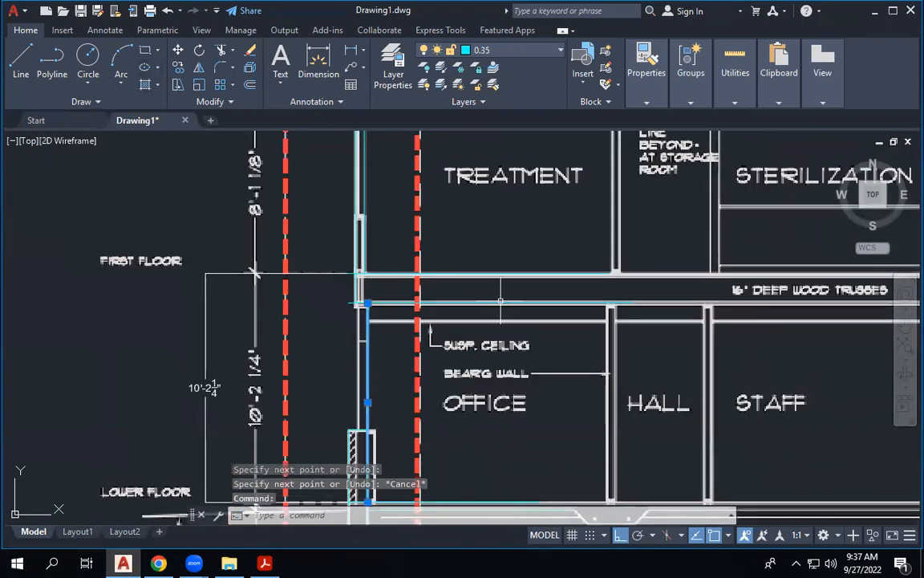
{"action": "scroll", "coordinate": [494, 260], "scroll_direction": "down", "scroll_amount": 5}
{"action": "scroll", "coordinate": [443, 321], "scroll_direction": "up", "scroll_amount": 5}
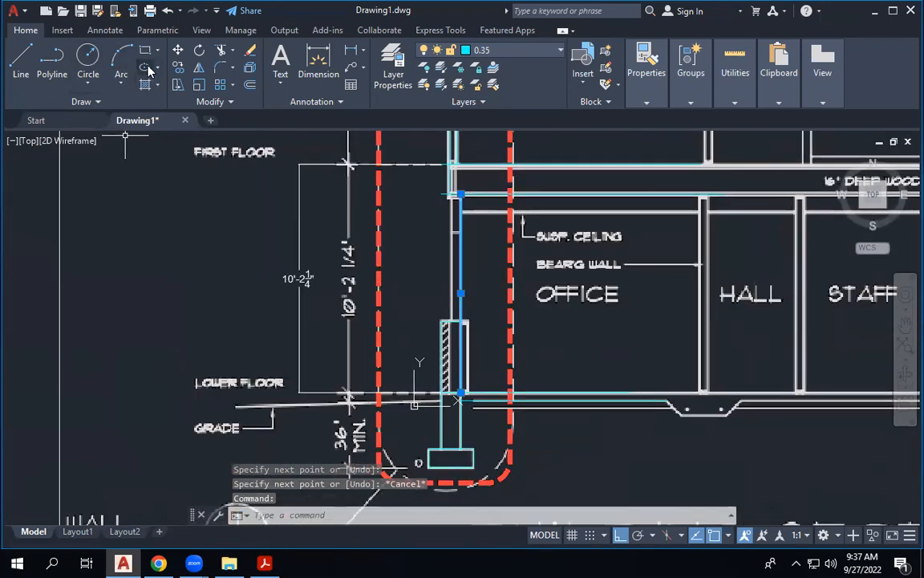
{"action": "left_click", "coordinate": [180, 71]}
{"action": "scroll", "coordinate": [457, 198], "scroll_direction": "up", "scroll_amount": 3}
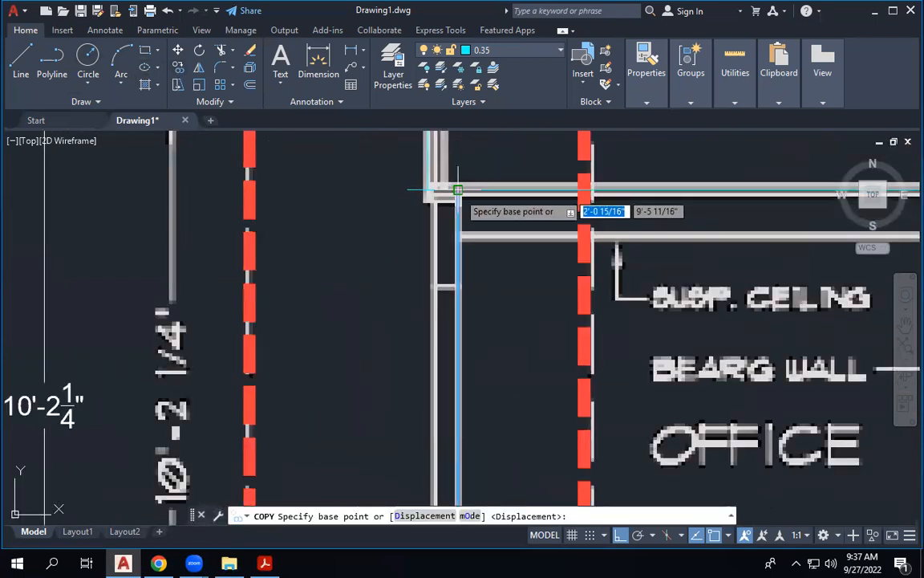
{"action": "left_click", "coordinate": [454, 184]}
{"action": "left_click", "coordinate": [437, 185]}
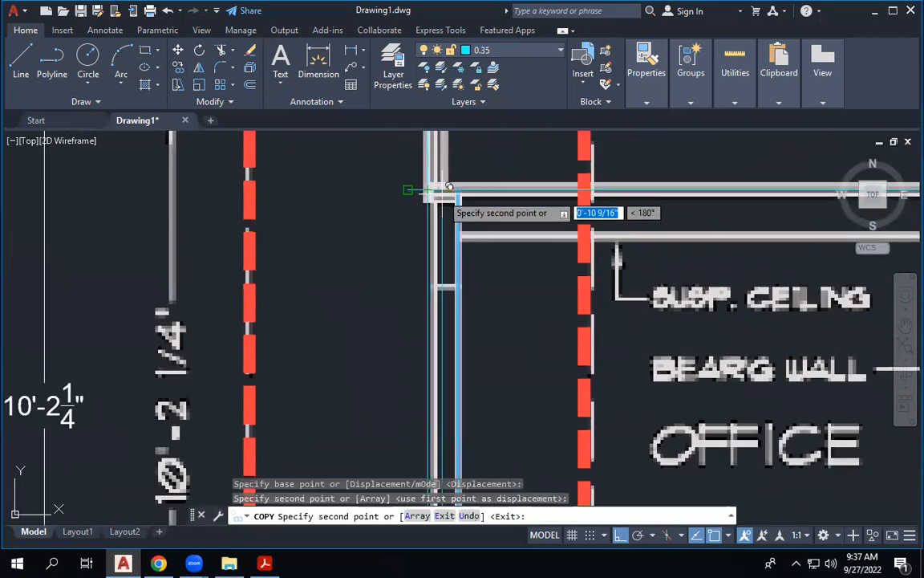
{"action": "scroll", "coordinate": [413, 195], "scroll_direction": "up", "scroll_amount": 4}
{"action": "key", "text": "Escape"}
Step: Move the copied lower wall line about 1 3/8" horizontally inward onto the underlay wall's outer face
{"action": "left_click", "coordinate": [381, 189]}
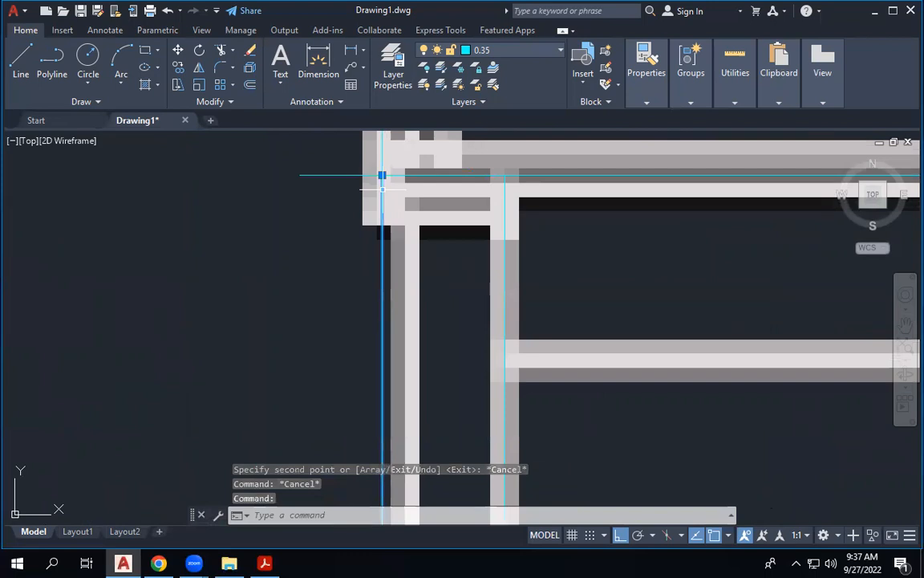
{"action": "type", "text": "m"}
{"action": "key", "text": "Return"}
{"action": "left_click", "coordinate": [382, 174]}
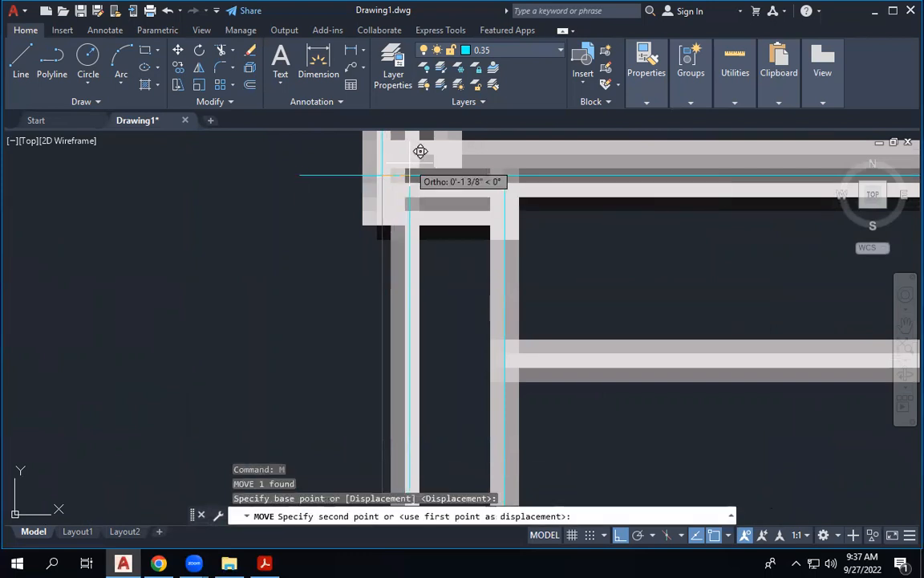
{"action": "left_click", "coordinate": [420, 152]}
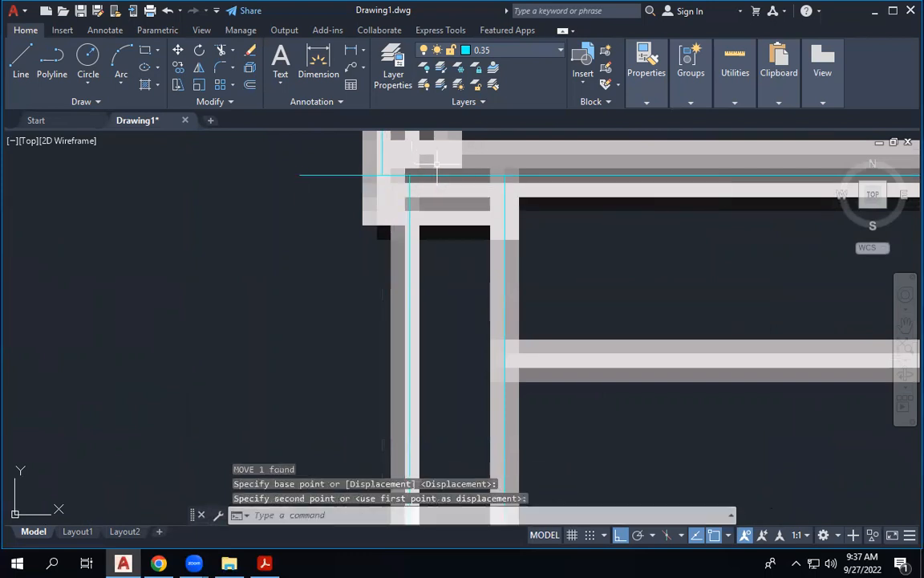
Step: Stretch the left end of the horizontal line below the first floor to the exterior wall's outer face
{"action": "left_click", "coordinate": [357, 175]}
{"action": "left_click", "coordinate": [300, 175]}
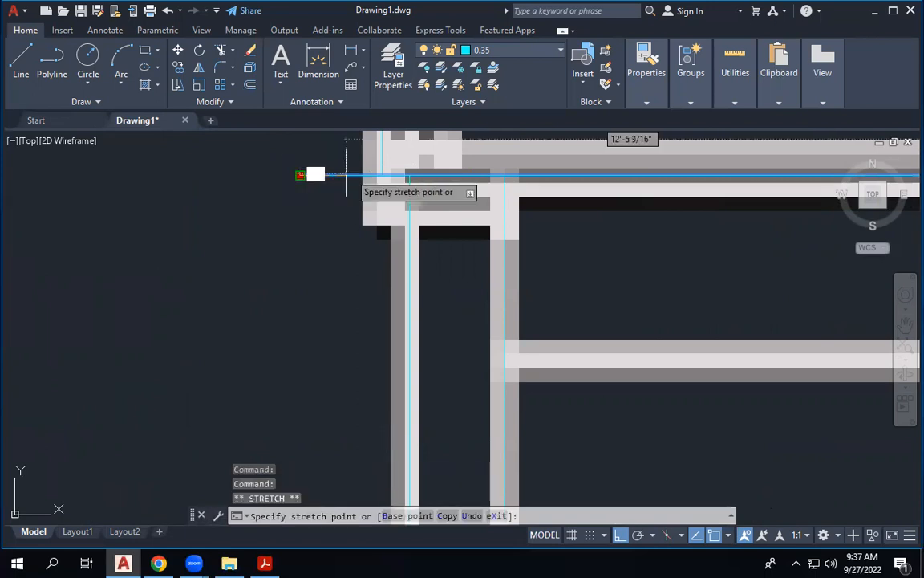
{"action": "scroll", "coordinate": [380, 267], "scroll_direction": "down", "scroll_amount": 6}
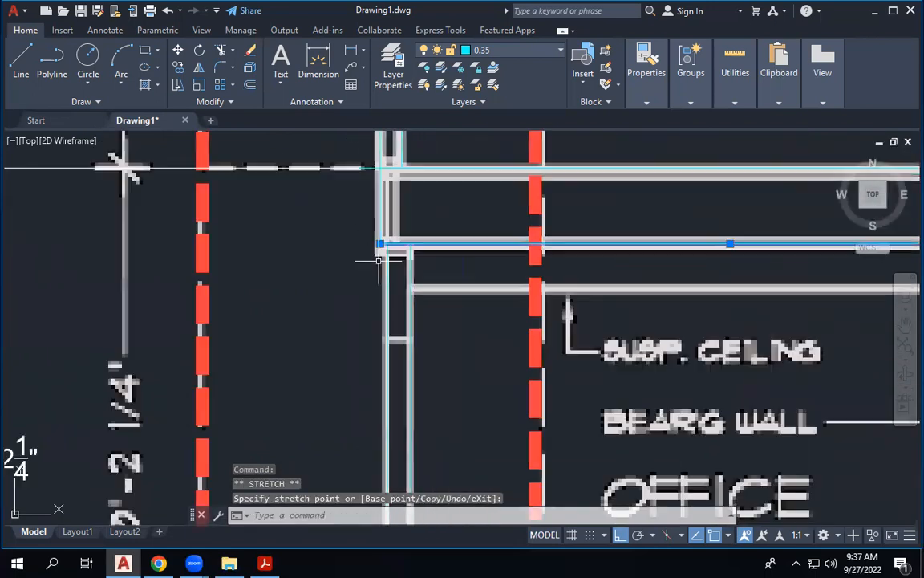
{"action": "key", "text": "Escape"}
{"action": "key", "text": "Escape"}
Step: Stretch the left end of the first-floor line to meet the exterior wall's outer face
{"action": "scroll", "coordinate": [330, 243], "scroll_direction": "down", "scroll_amount": 2}
{"action": "scroll", "coordinate": [393, 243], "scroll_direction": "up", "scroll_amount": 6}
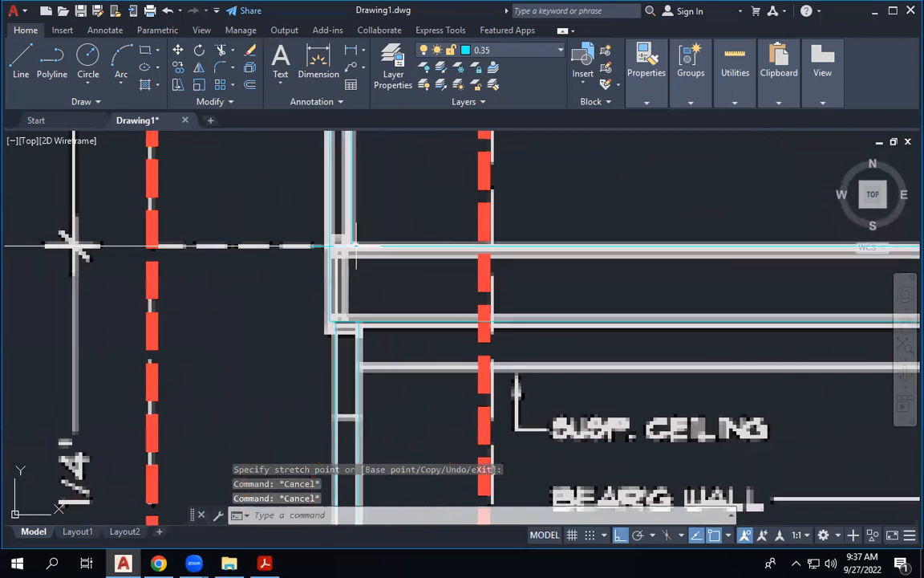
{"action": "left_click", "coordinate": [356, 241]}
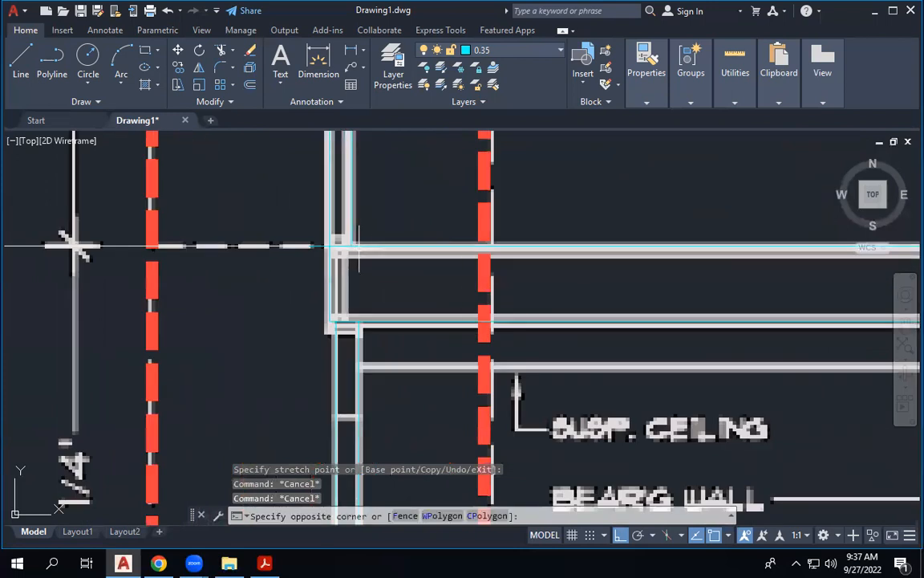
{"action": "left_click", "coordinate": [310, 247]}
{"action": "left_click", "coordinate": [330, 246]}
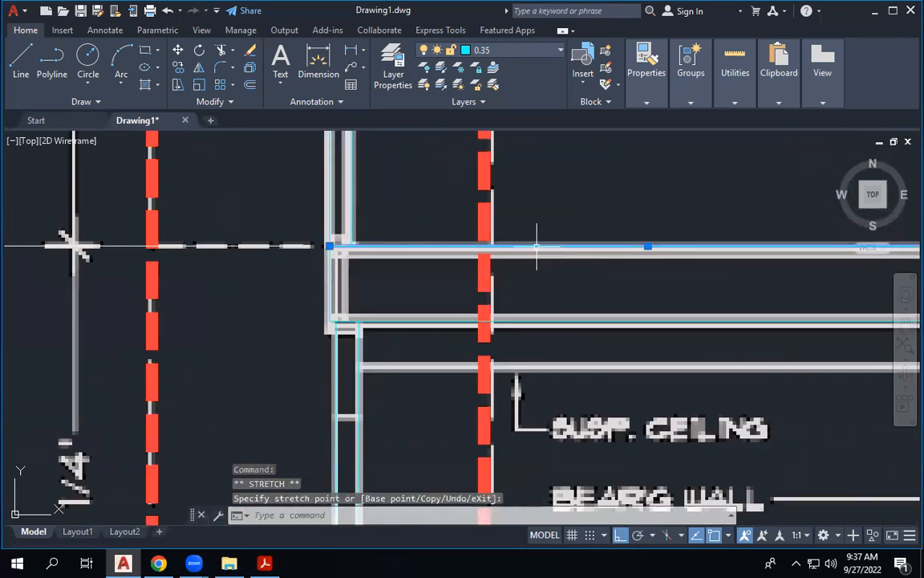
{"action": "key", "text": "Escape"}
Step: Trace the eave's horizontal soffit line from the wall outward and the short vertical fascia line with the Line command
{"action": "scroll", "coordinate": [539, 253], "scroll_direction": "down", "scroll_amount": 4}
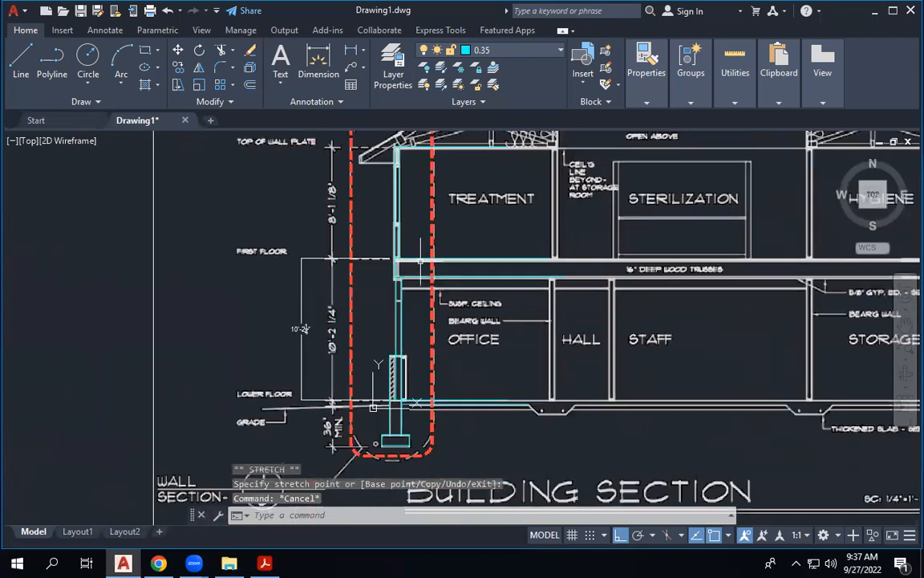
{"action": "left_click", "coordinate": [26, 68]}
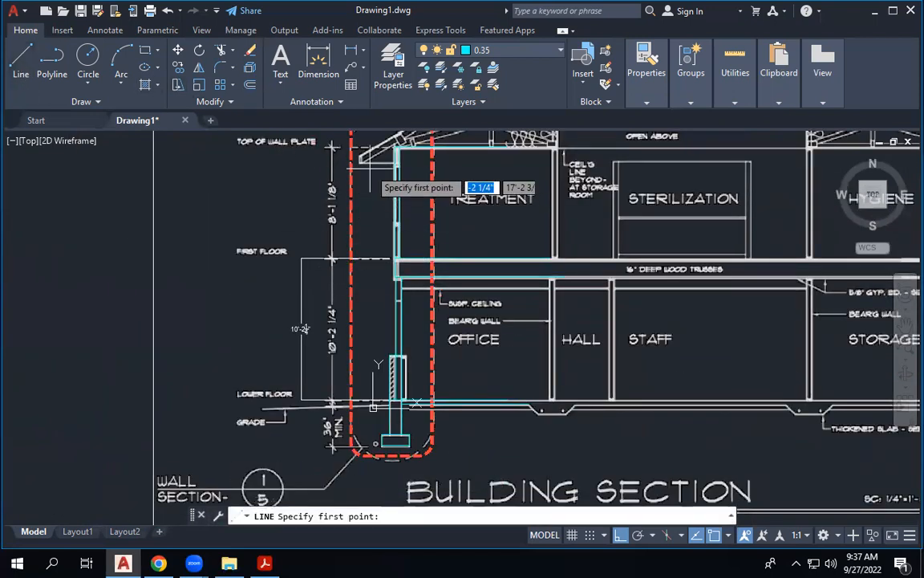
{"action": "scroll", "coordinate": [385, 144], "scroll_direction": "up", "scroll_amount": 6}
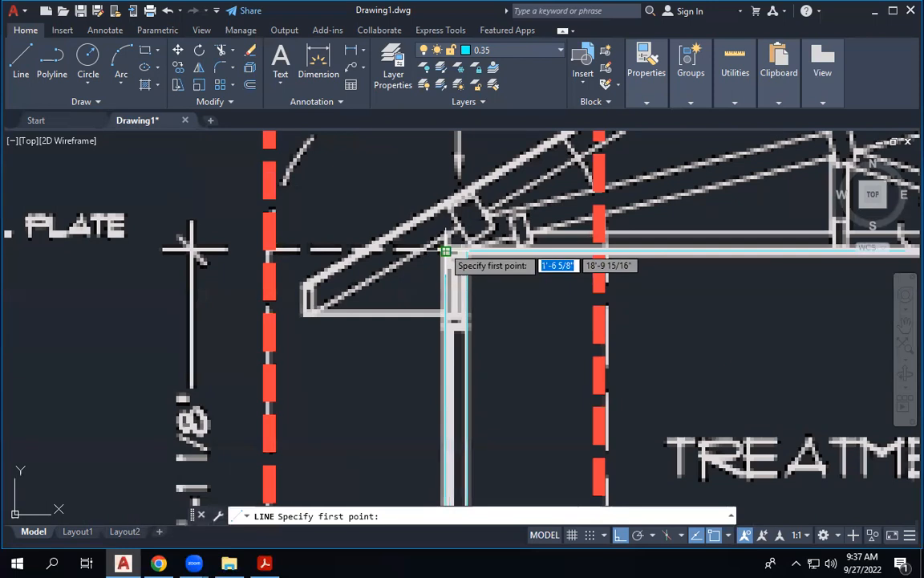
{"action": "left_click", "coordinate": [446, 313]}
{"action": "left_click", "coordinate": [305, 314]}
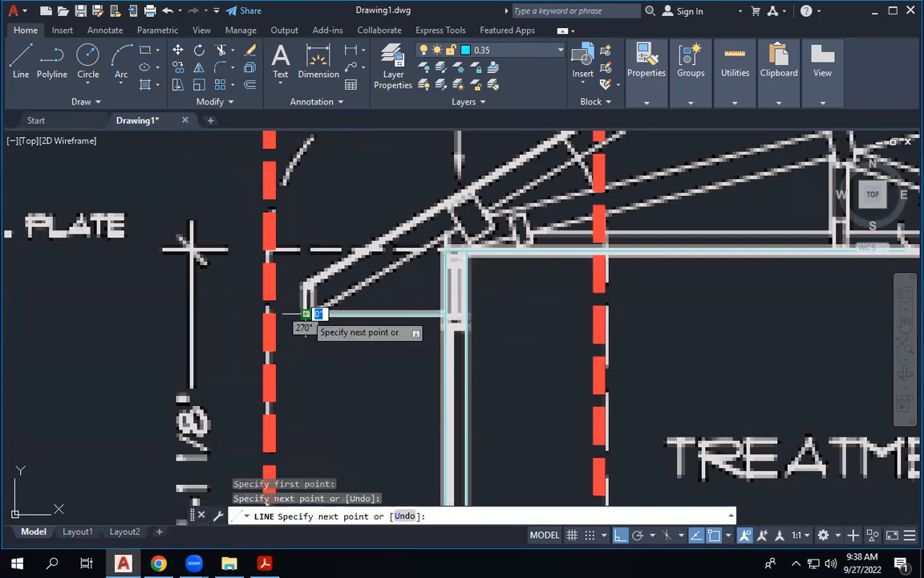
{"action": "left_click", "coordinate": [305, 284]}
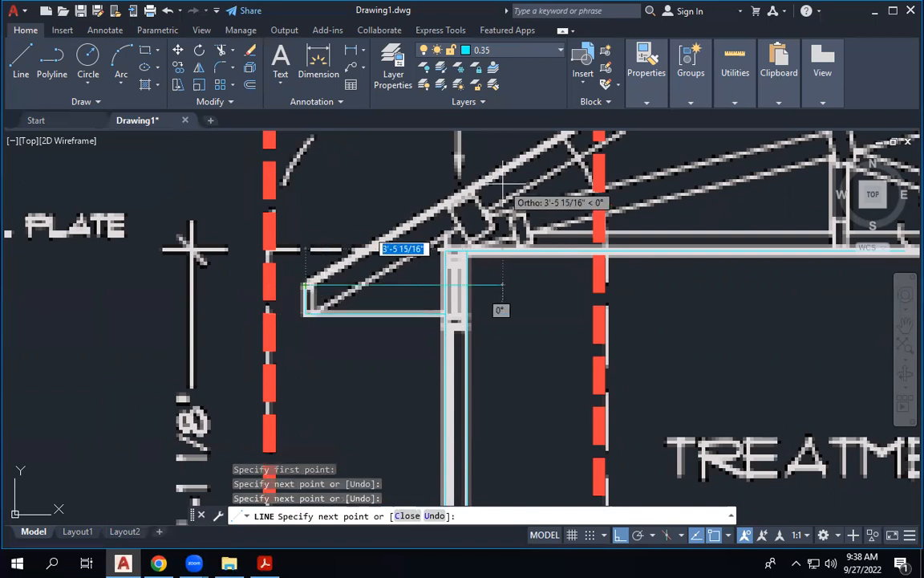
Step: Turn off Ortho and trace the roof's upper sloped edge from the fascia's top up along the underlay
{"action": "key", "text": "F8"}
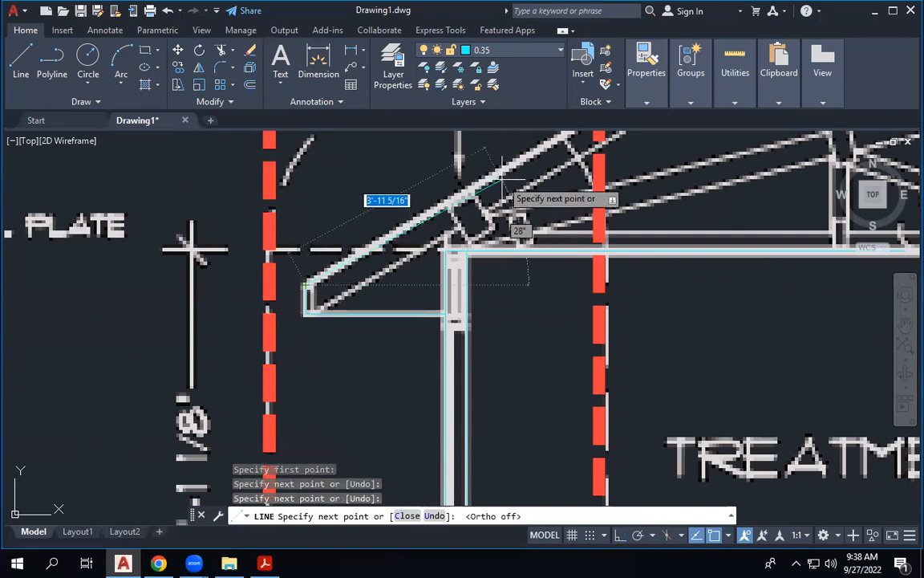
{"action": "scroll", "coordinate": [422, 313], "scroll_direction": "down", "scroll_amount": 4}
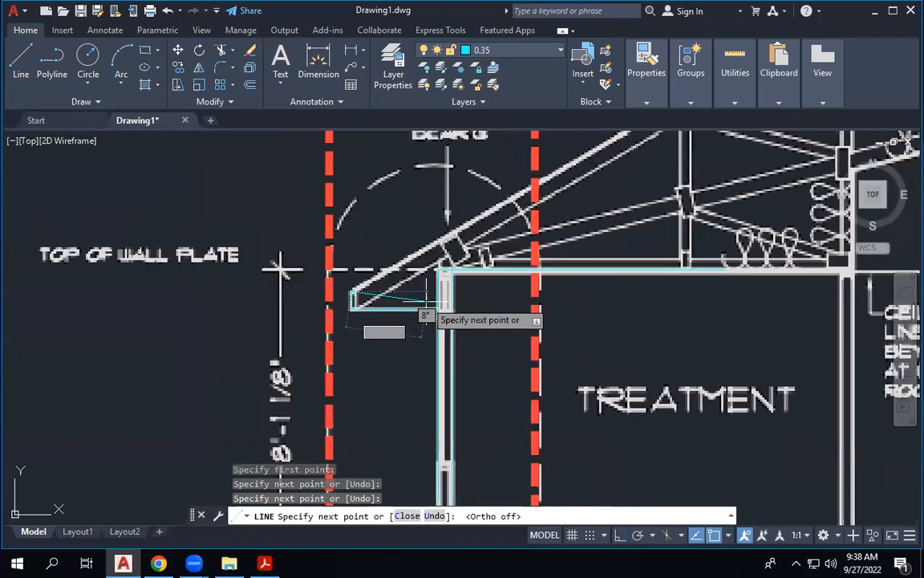
{"action": "scroll", "coordinate": [454, 268], "scroll_direction": "up", "scroll_amount": 6}
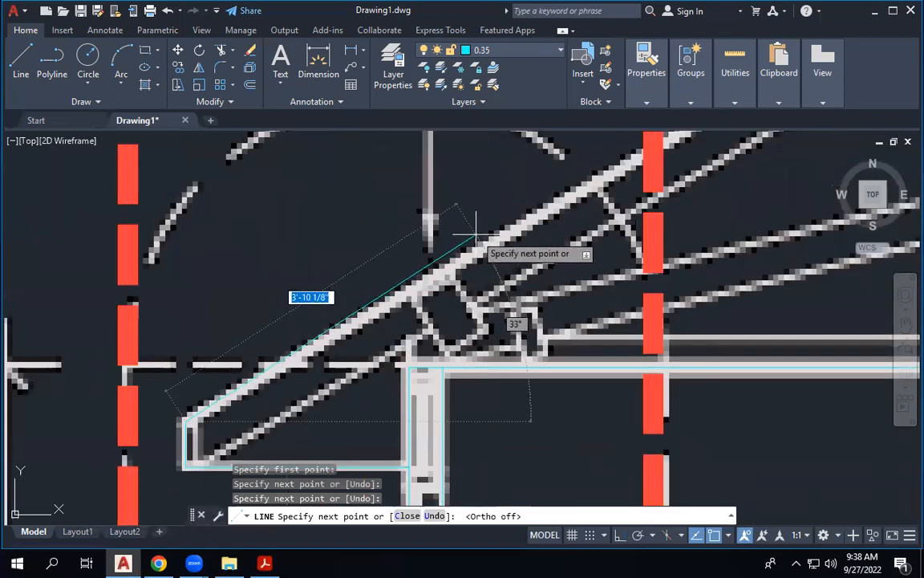
{"action": "left_click", "coordinate": [575, 193]}
{"action": "key", "text": "Escape"}
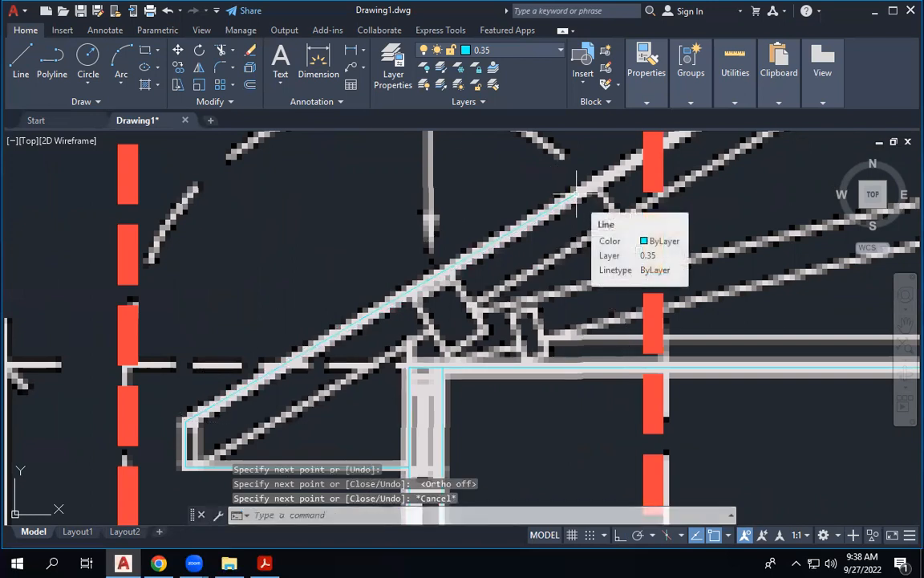
Step: Draw a sloped line from the eave's lower outer corner up along the underside of the top chord
{"action": "left_click", "coordinate": [21, 65]}
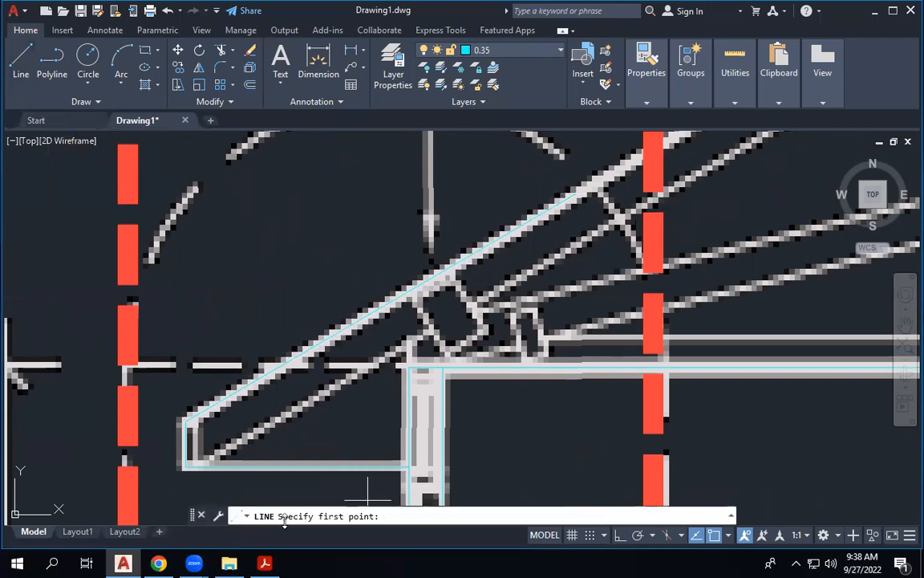
{"action": "left_click", "coordinate": [186, 465]}
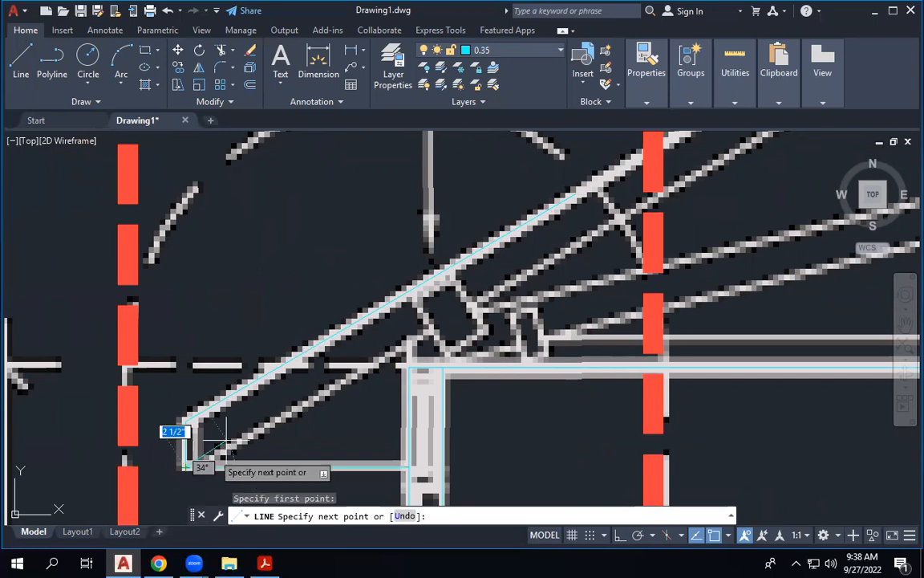
{"action": "left_click", "coordinate": [688, 176]}
{"action": "key", "text": "Escape"}
{"action": "key", "text": "Escape"}
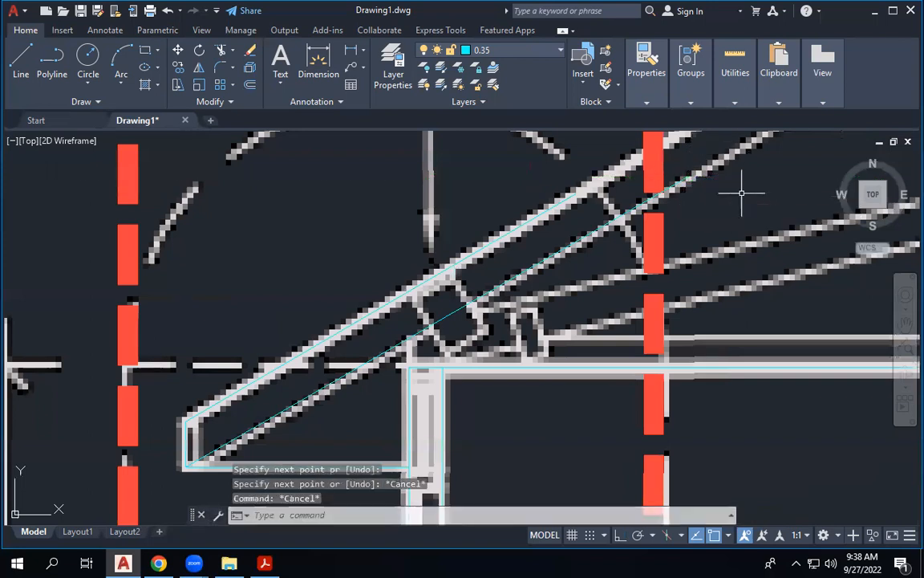
{"action": "scroll", "coordinate": [551, 218], "scroll_direction": "down", "scroll_amount": 5}
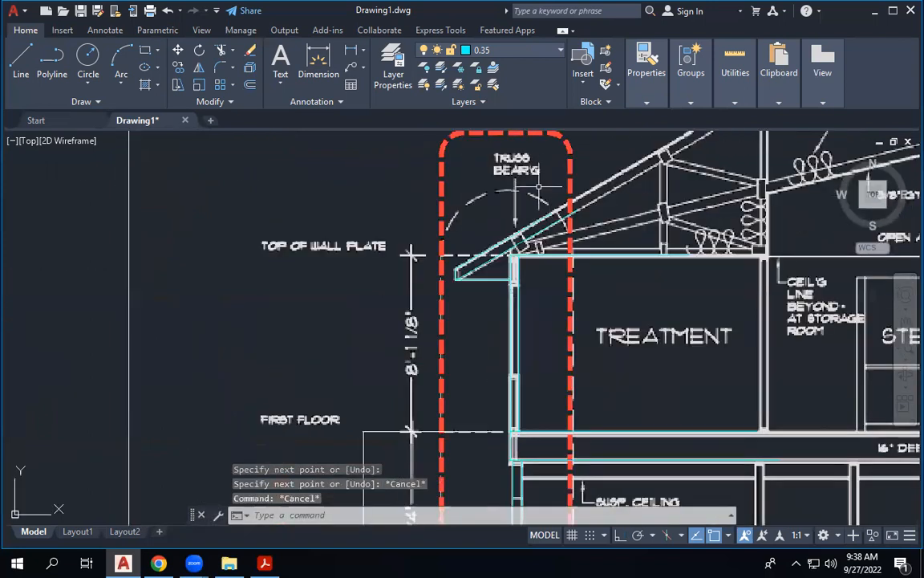
{"action": "scroll", "coordinate": [538, 186], "scroll_direction": "down", "scroll_amount": 8}
{"action": "left_click", "coordinate": [475, 190]}
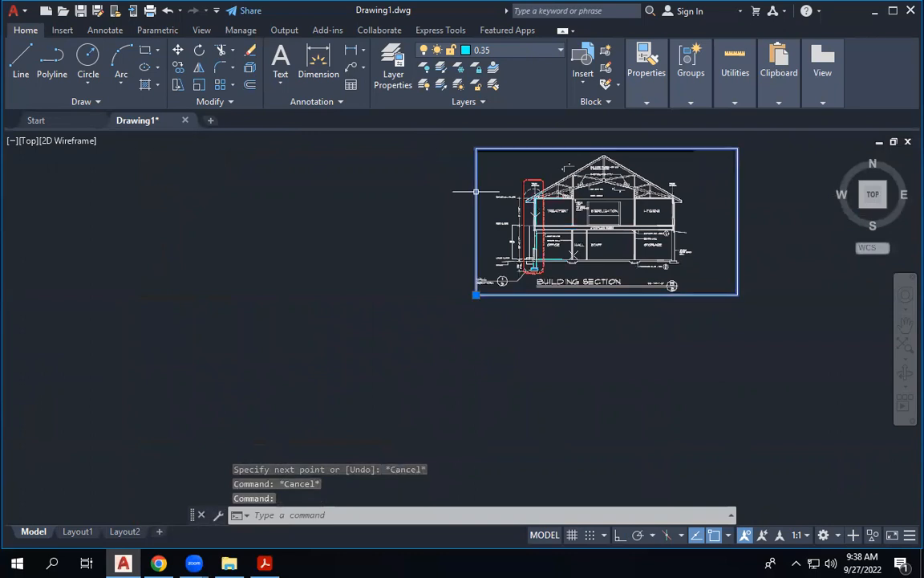
{"action": "scroll", "coordinate": [476, 191], "scroll_direction": "up", "scroll_amount": 9}
{"action": "scroll", "coordinate": [491, 227], "scroll_direction": "down", "scroll_amount": 3}
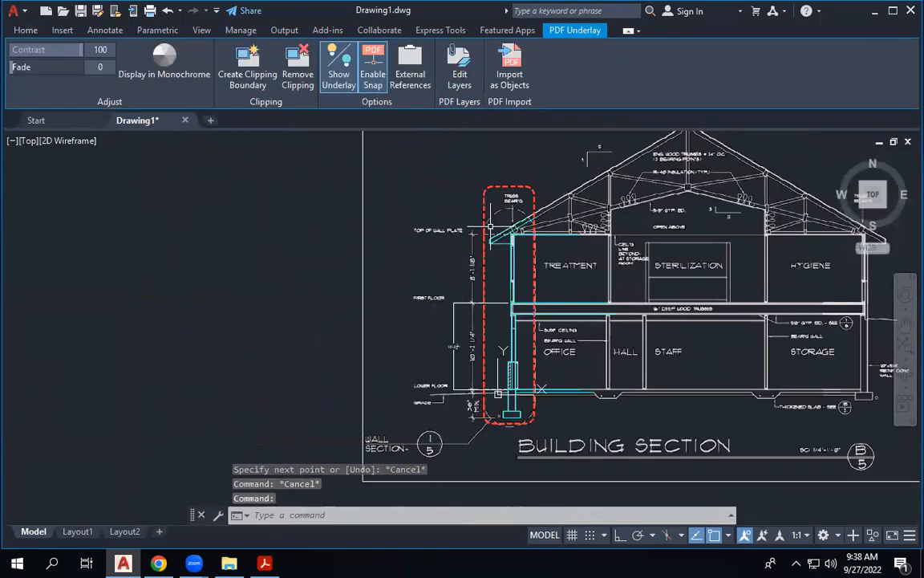
{"action": "key", "text": "Escape"}
{"action": "scroll", "coordinate": [497, 219], "scroll_direction": "up", "scroll_amount": 5}
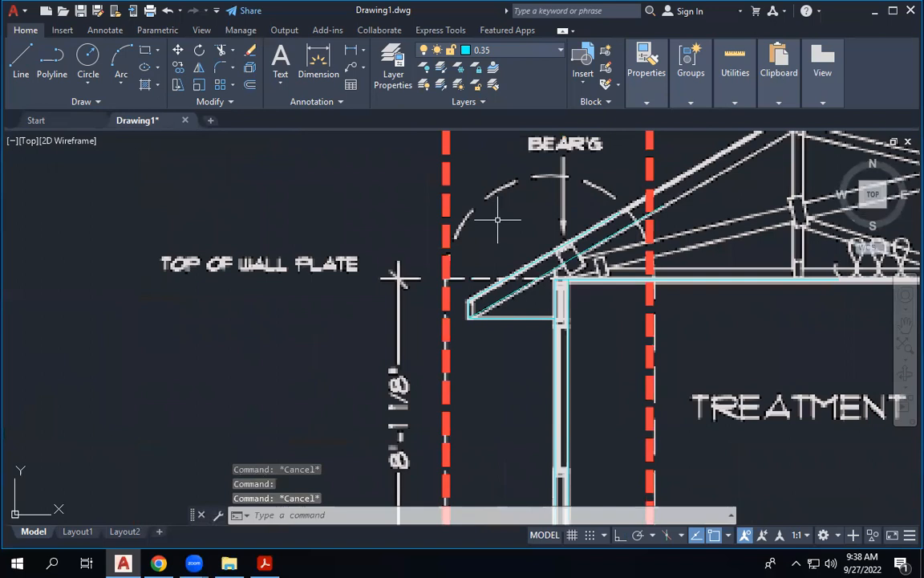
{"action": "left_click", "coordinate": [519, 289]}
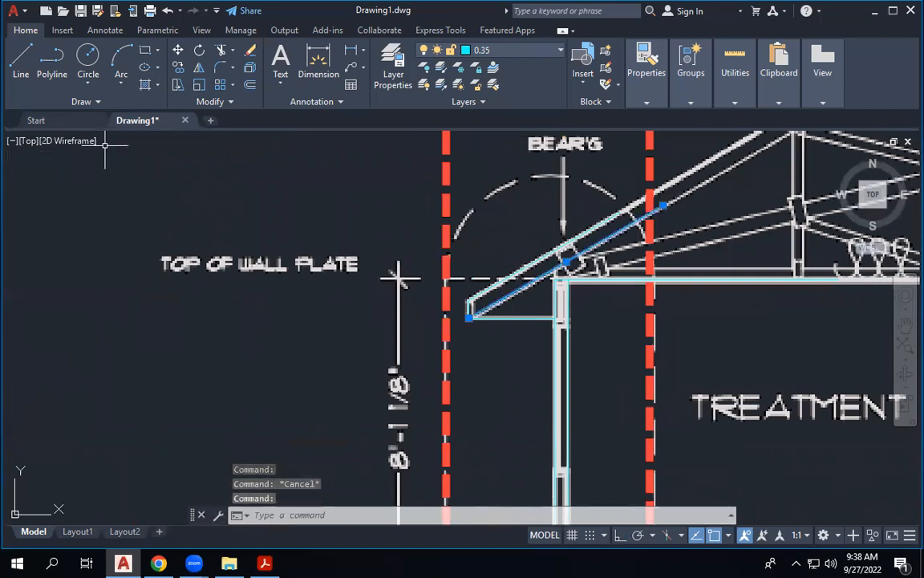
{"action": "key", "text": "Escape"}
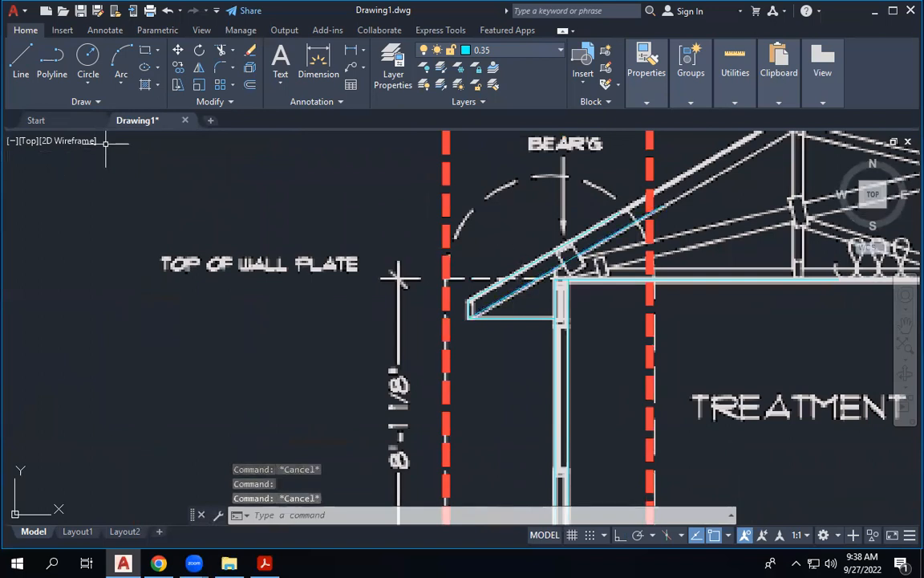
Step: Save the drawing in the Downloads folder as "Detail wall section"
{"action": "left_click", "coordinate": [82, 11]}
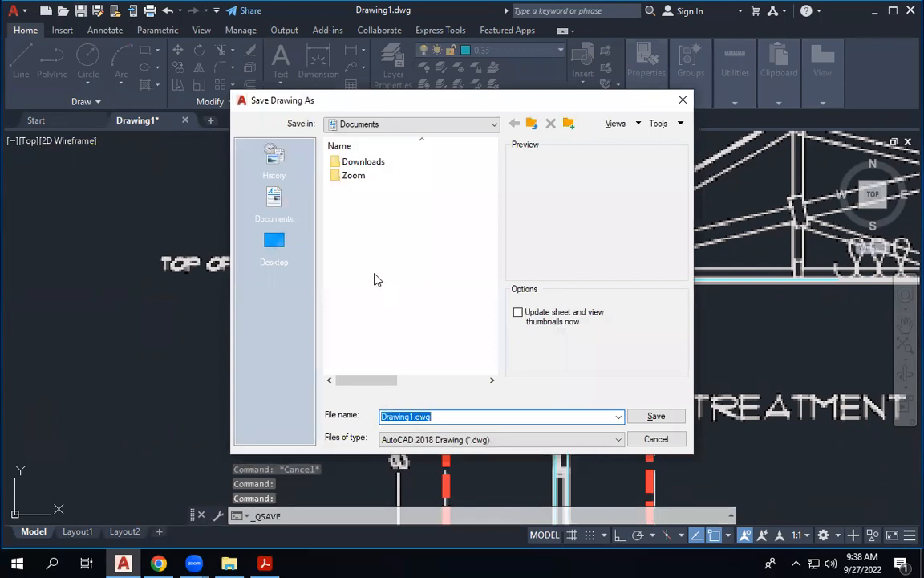
{"action": "left_click", "coordinate": [275, 243]}
{"action": "double_click", "coordinate": [345, 175]}
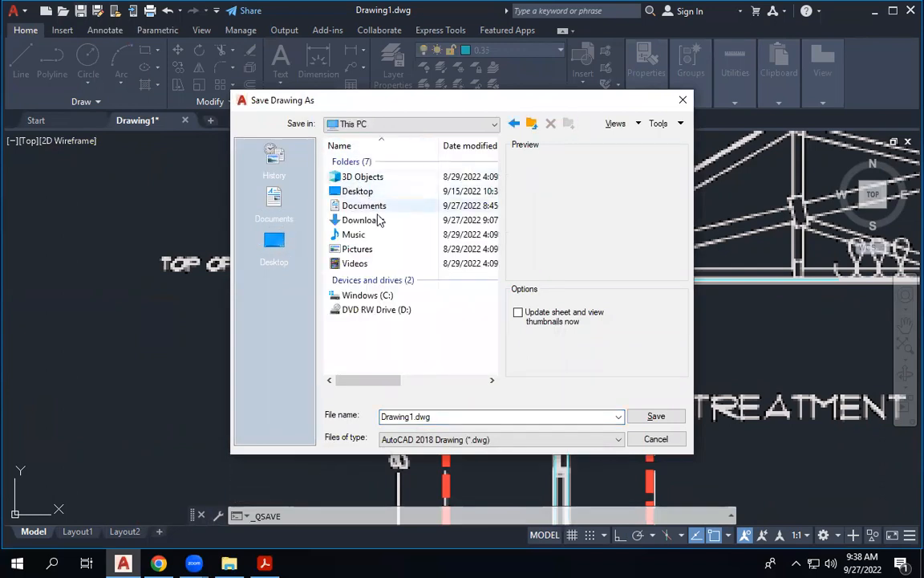
{"action": "double_click", "coordinate": [353, 219]}
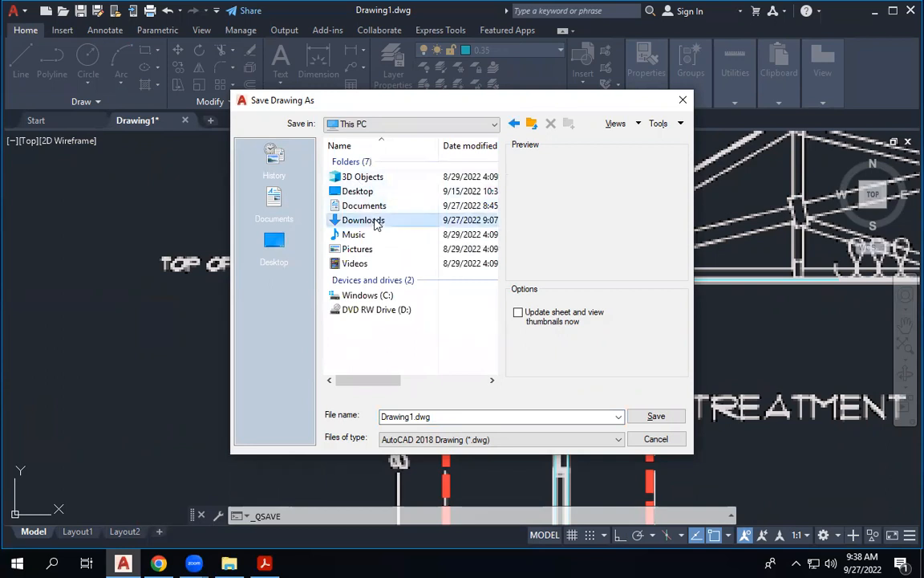
{"action": "double_click", "coordinate": [439, 416]}
{"action": "type", "text": "Detail wall section"}
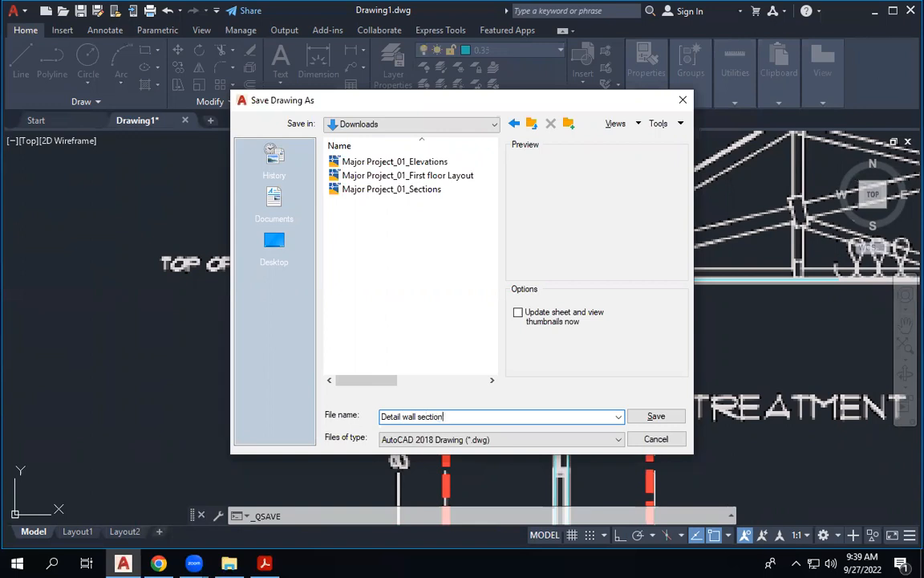
{"action": "key", "text": "Return"}
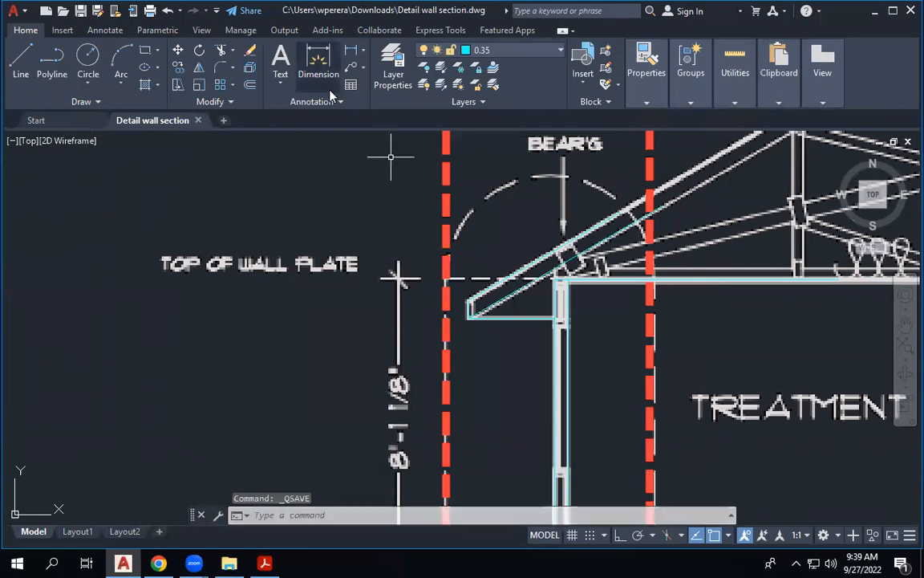
Step: Review the traced wall section against the underlay from the footing up to the roof eave
{"action": "scroll", "coordinate": [338, 292], "scroll_direction": "down", "scroll_amount": 4}
{"action": "scroll", "coordinate": [339, 292], "scroll_direction": "down", "scroll_amount": 2}
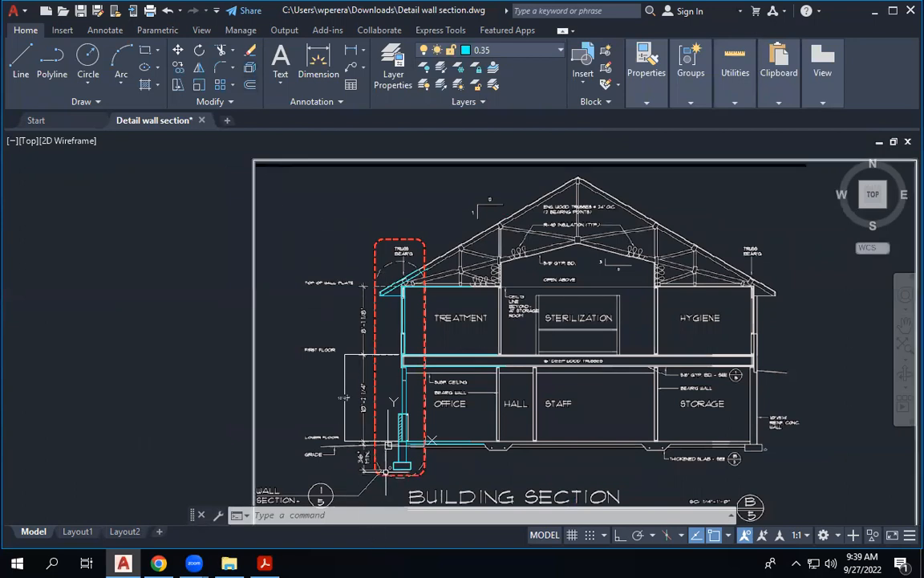
{"action": "scroll", "coordinate": [389, 469], "scroll_direction": "up", "scroll_amount": 6}
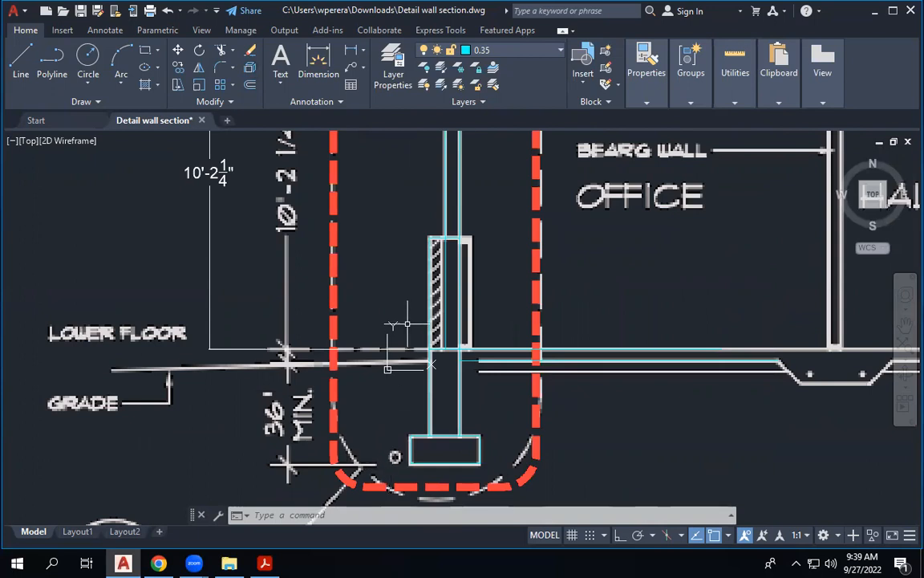
{"action": "middle_click_drag", "start_coordinate": [402, 282], "coordinate": [391, 514]}
{"action": "middle_click_drag", "start_coordinate": [394, 340], "coordinate": [385, 513]}
{"action": "scroll", "coordinate": [407, 212], "scroll_direction": "up", "scroll_amount": 4}
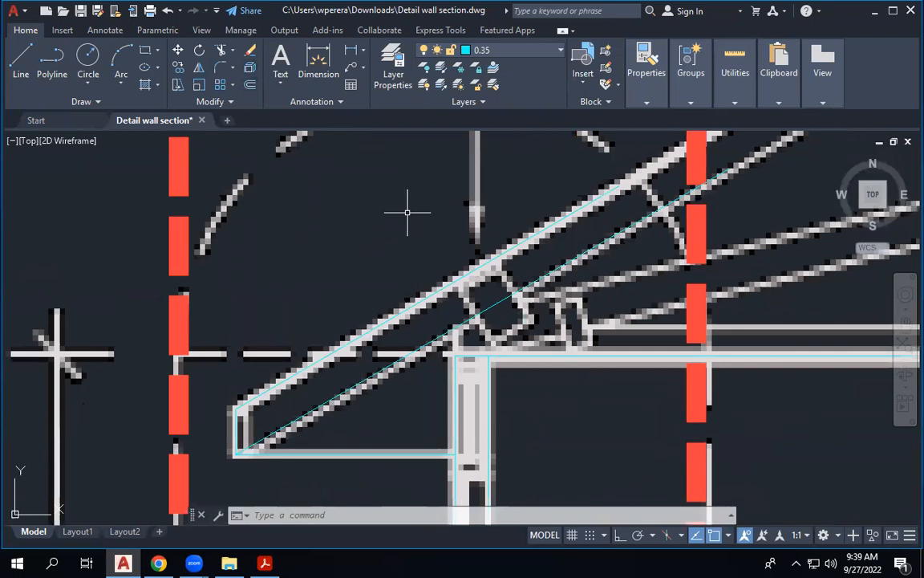
{"action": "scroll", "coordinate": [407, 213], "scroll_direction": "down", "scroll_amount": 2}
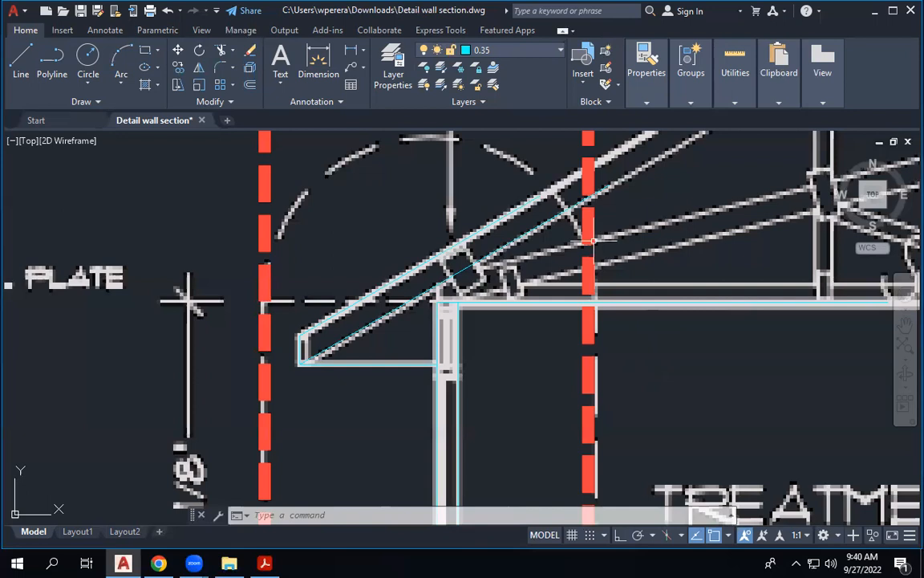
{"action": "scroll", "coordinate": [536, 237], "scroll_direction": "down", "scroll_amount": 2}
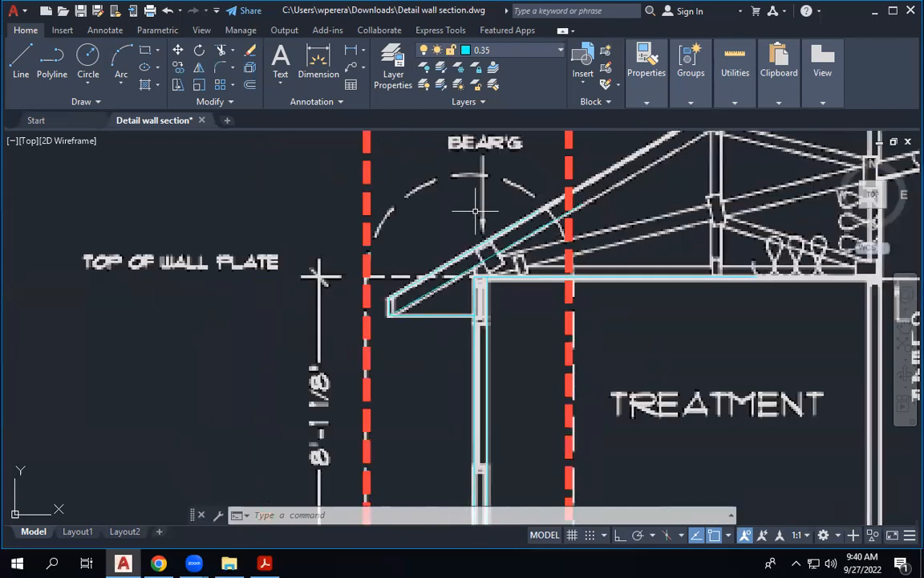
{"action": "scroll", "coordinate": [437, 228], "scroll_direction": "down", "scroll_amount": 10}
{"action": "scroll", "coordinate": [435, 242], "scroll_direction": "up", "scroll_amount": 2}
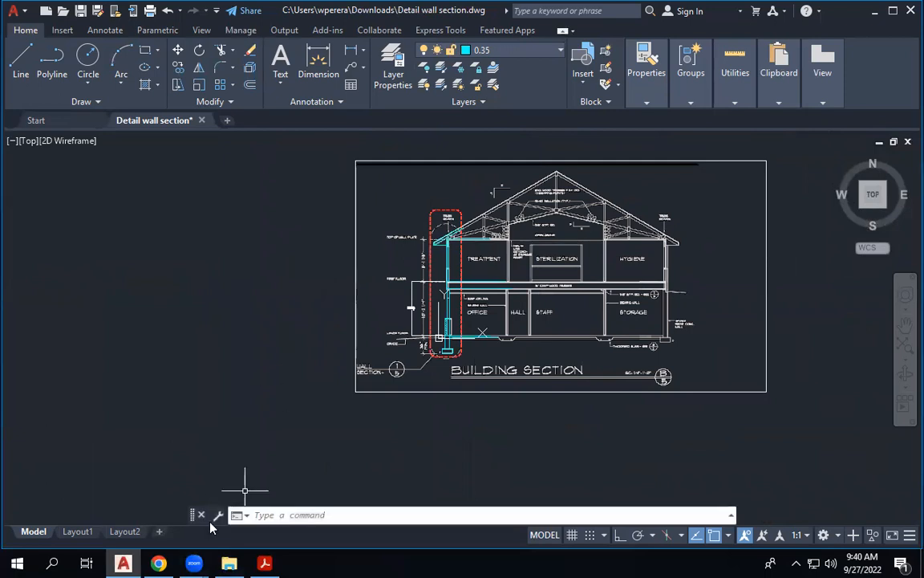
Step: Switch to "Building section with details.pdf" in Adobe Acrobat
{"action": "left_click", "coordinate": [265, 562]}
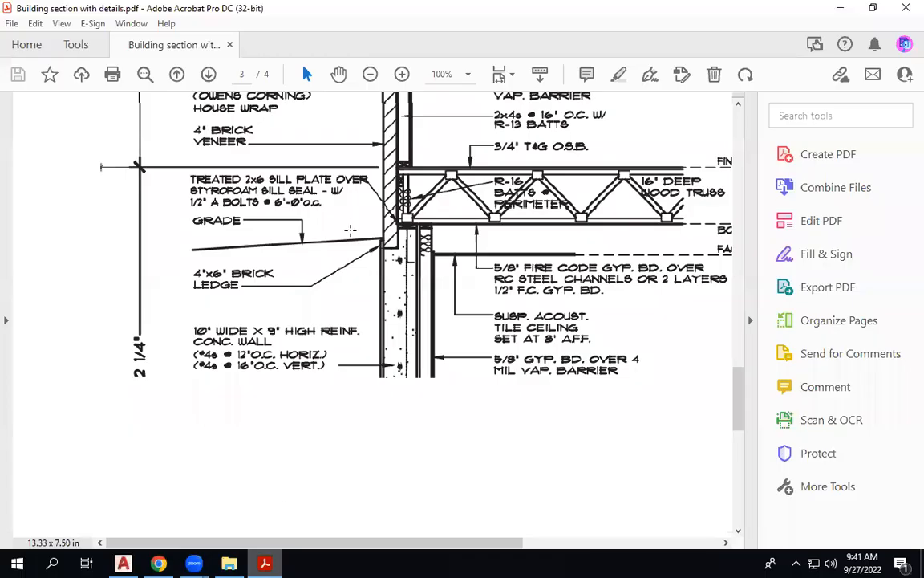
Step: Examine the roof eave, floor and foundation detail pages of the PDF, down to the footing on page 4
{"action": "scroll", "coordinate": [350, 236], "scroll_direction": "up", "scroll_amount": 3}
{"action": "scroll", "coordinate": [351, 238], "scroll_direction": "up", "scroll_amount": 3}
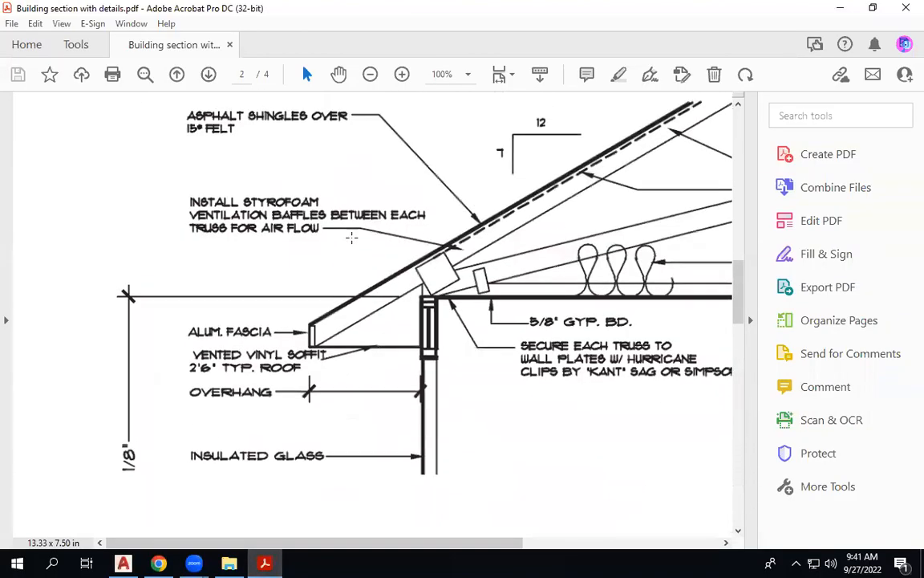
{"action": "scroll", "coordinate": [351, 238], "scroll_direction": "down", "scroll_amount": 3}
{"action": "scroll", "coordinate": [350, 237], "scroll_direction": "down", "scroll_amount": 10}
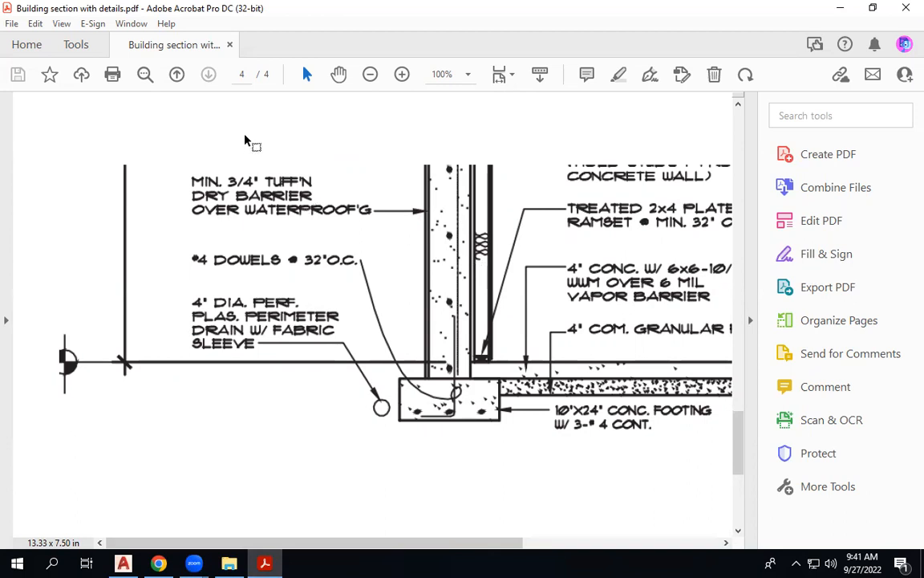
{"action": "left_click_drag", "start_coordinate": [373, 544], "coordinate": [429, 545]}
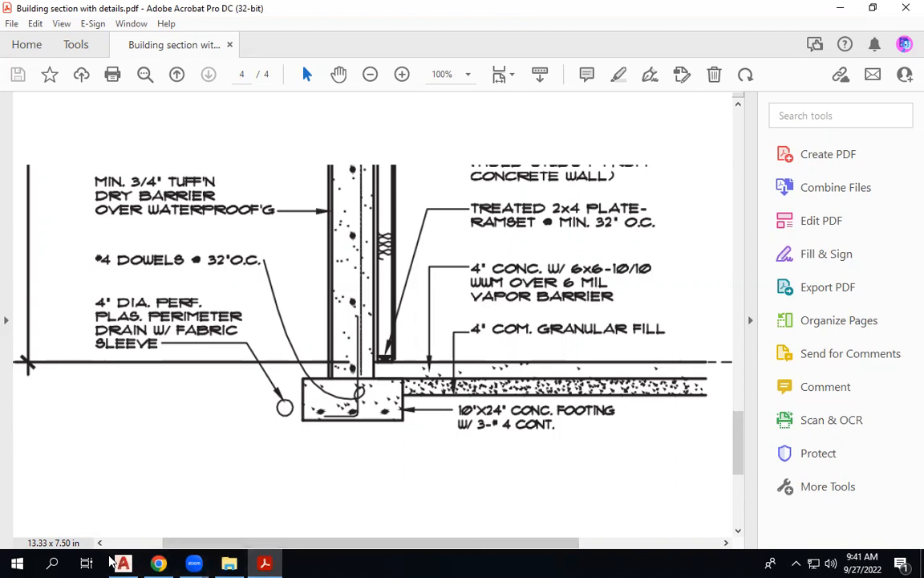
Step: Switch back to AutoCAD and attach page 4 of "Building section with details" as a PDF underlay beside the building section at scale 1
{"action": "mouse_move", "coordinate": [122, 562]}
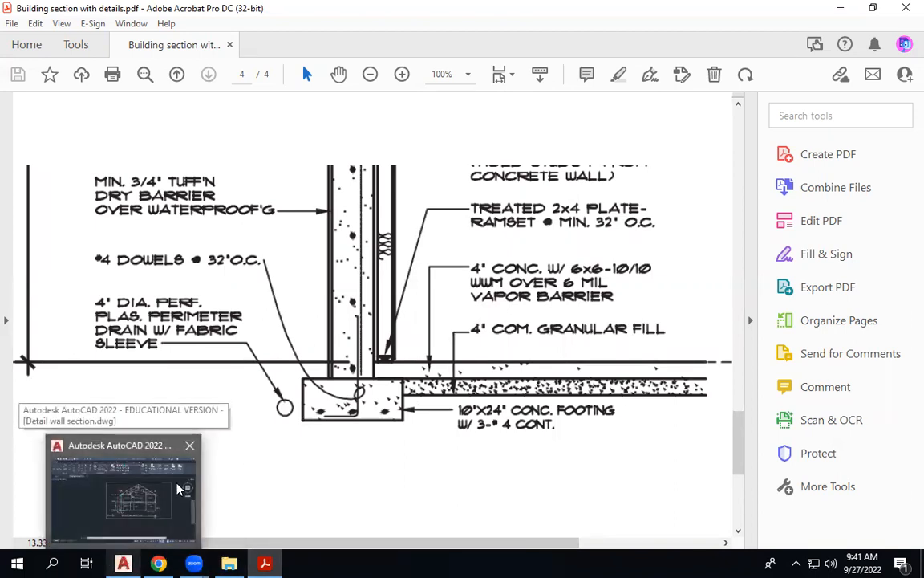
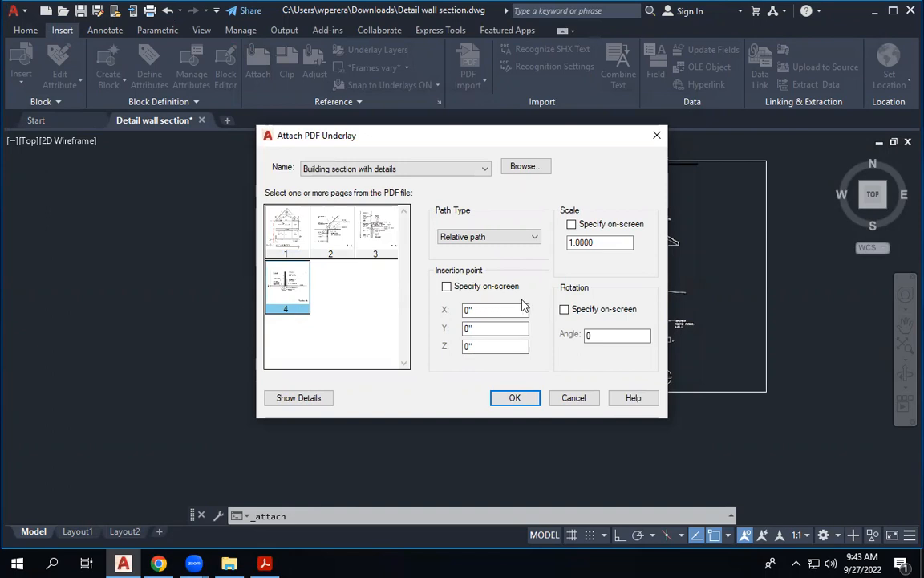
{"action": "left_click", "coordinate": [446, 287]}
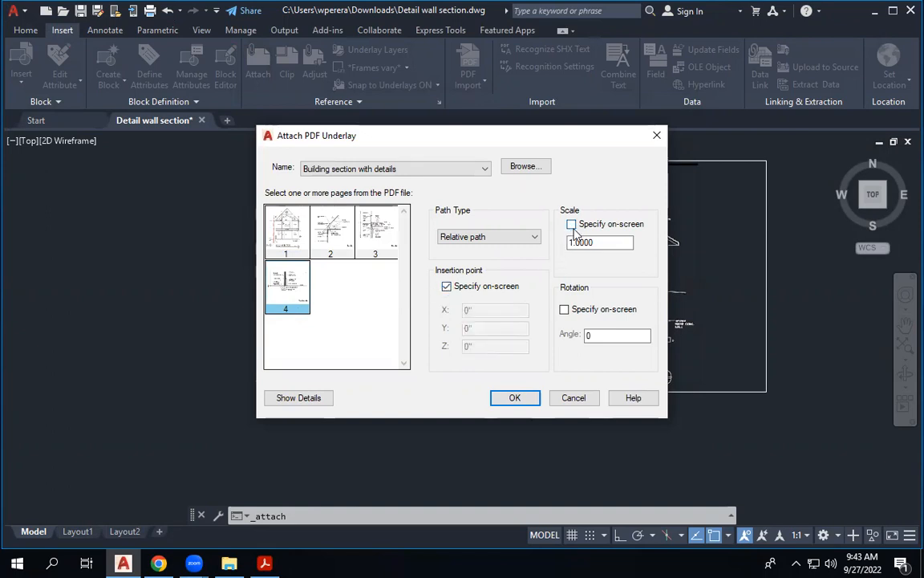
{"action": "left_click", "coordinate": [572, 226]}
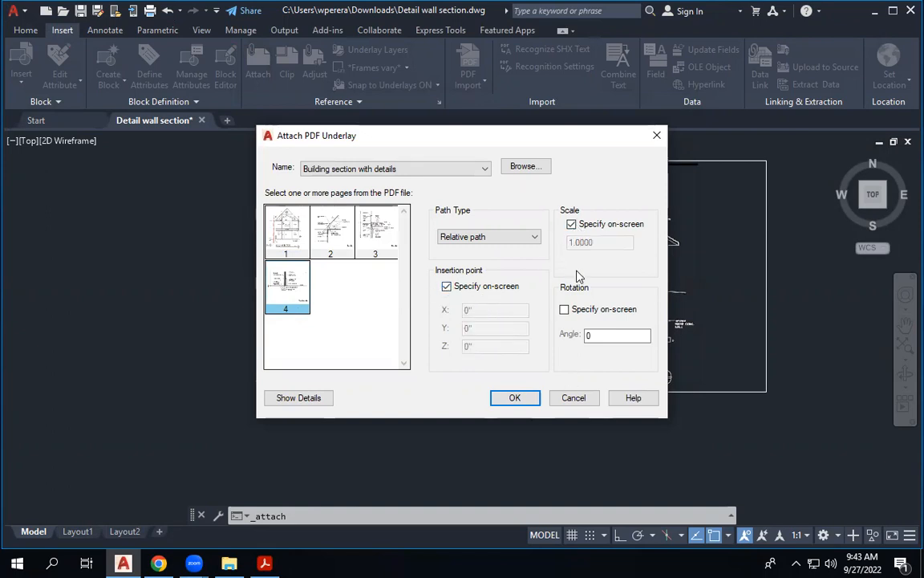
{"action": "left_click", "coordinate": [516, 397]}
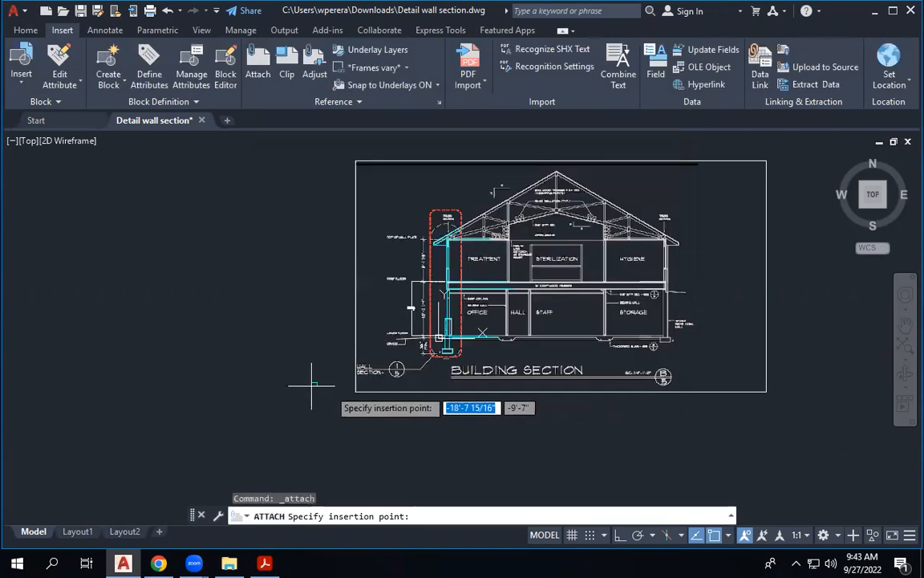
{"action": "left_click", "coordinate": [124, 374]}
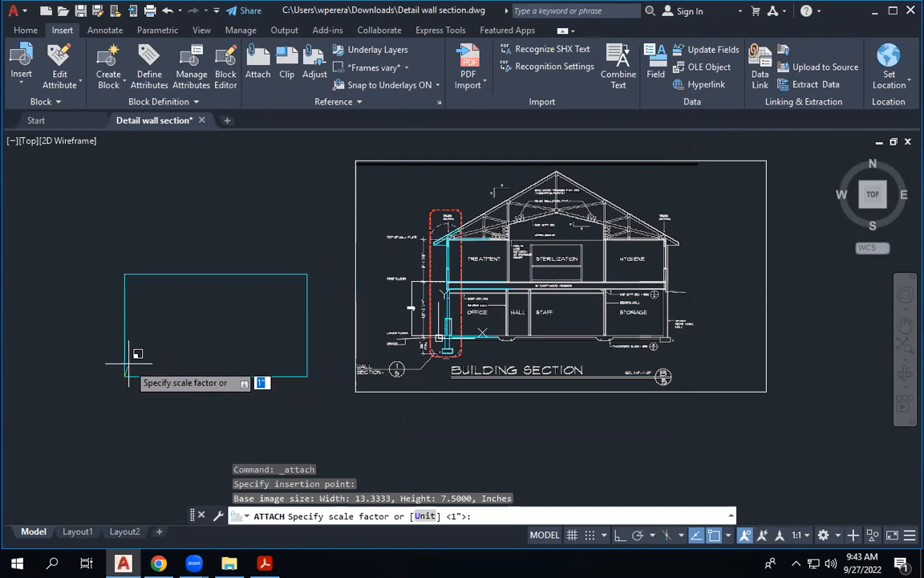
{"action": "key", "text": "Return"}
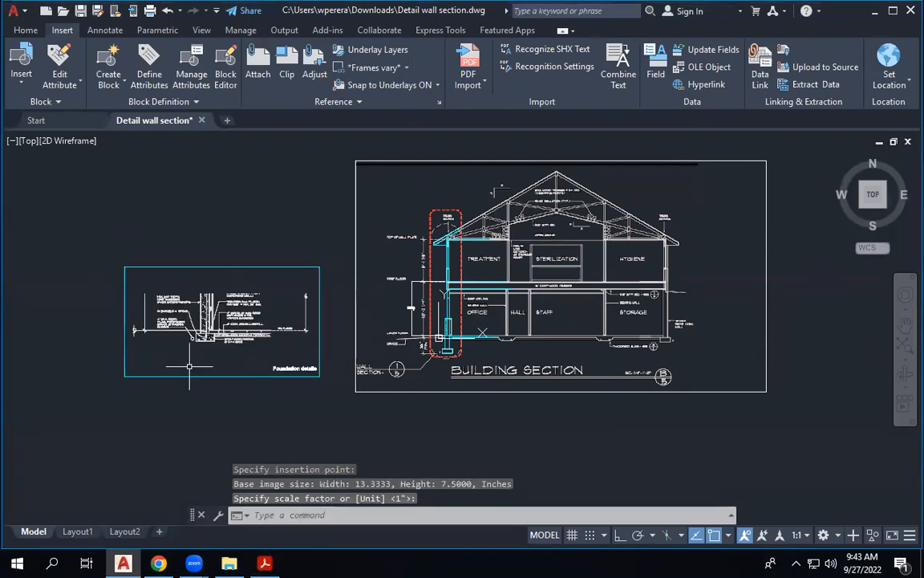
Step: Examine the foundation detail's wall, slab and footing and compare them with the traced footing in the building section
{"action": "scroll", "coordinate": [204, 355], "scroll_direction": "up", "scroll_amount": 2}
{"action": "scroll", "coordinate": [204, 355], "scroll_direction": "up", "scroll_amount": 3}
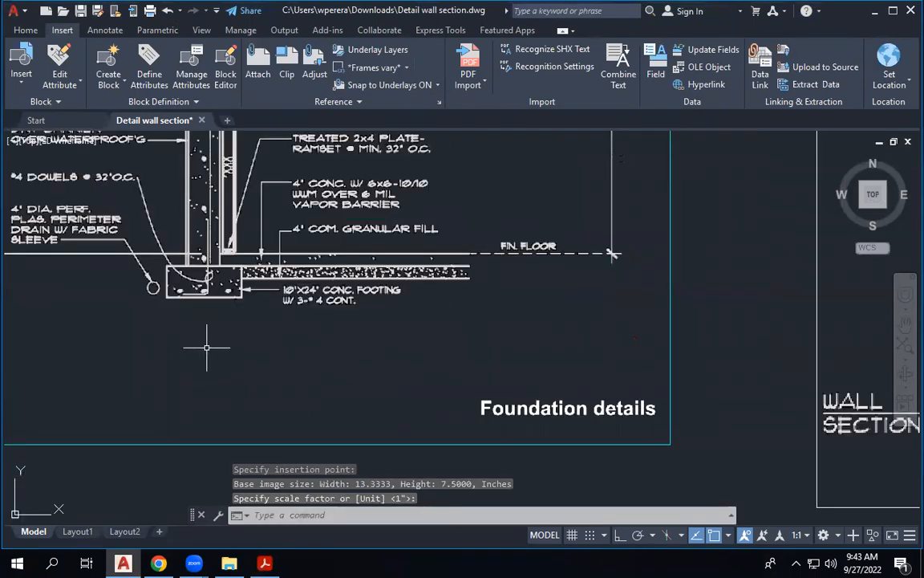
{"action": "scroll", "coordinate": [292, 321], "scroll_direction": "down", "scroll_amount": 1}
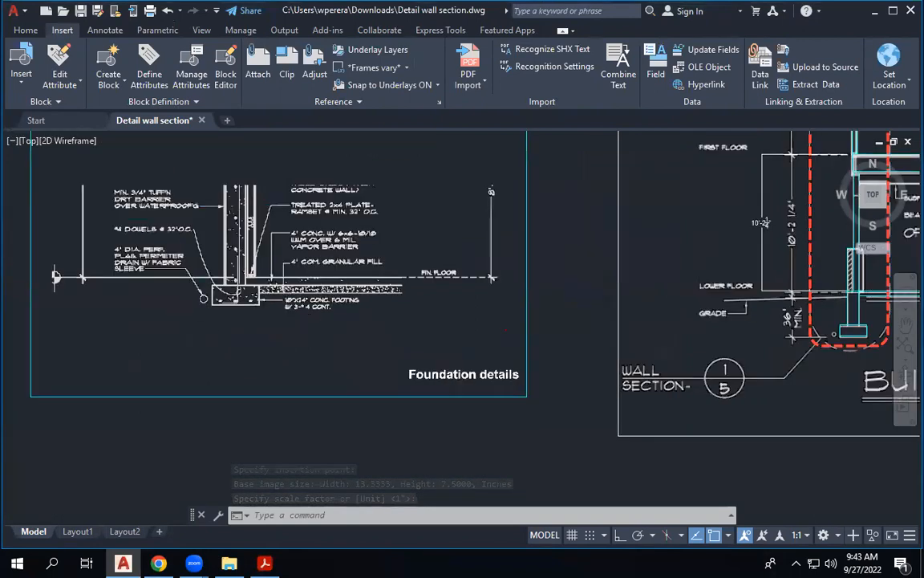
{"action": "scroll", "coordinate": [287, 316], "scroll_direction": "down", "scroll_amount": 1}
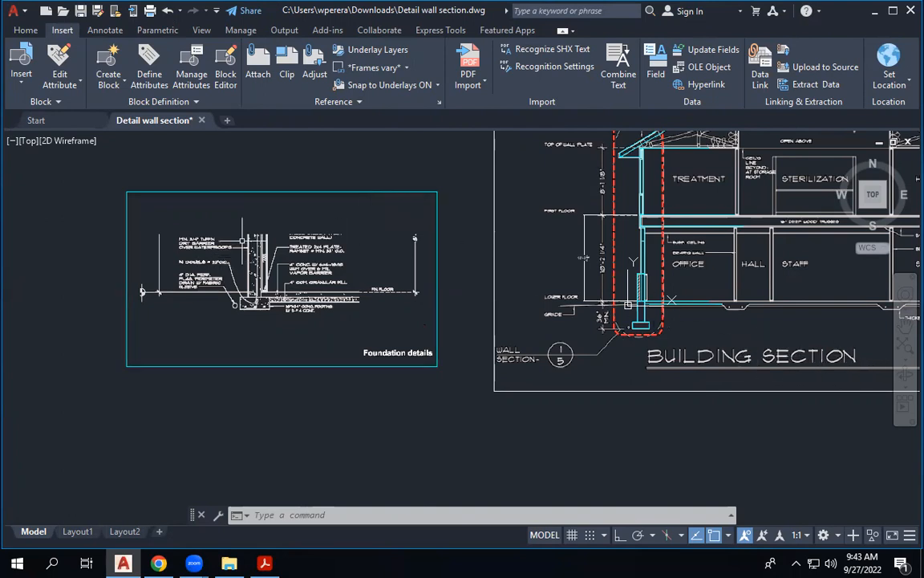
{"action": "scroll", "coordinate": [249, 240], "scroll_direction": "up", "scroll_amount": 6}
{"action": "scroll", "coordinate": [251, 239], "scroll_direction": "down", "scroll_amount": 3}
{"action": "scroll", "coordinate": [192, 241], "scroll_direction": "up", "scroll_amount": 3}
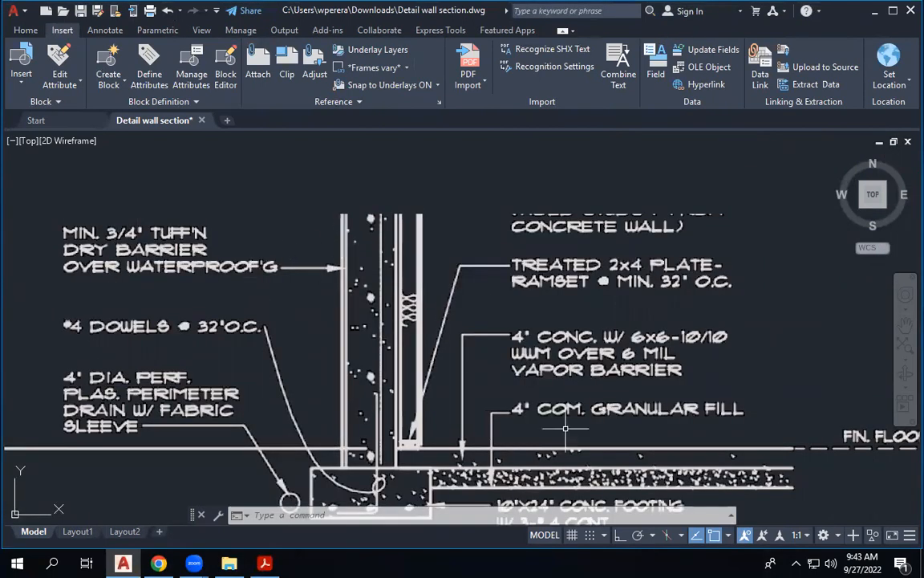
{"action": "scroll", "coordinate": [160, 233], "scroll_direction": "down", "scroll_amount": 5}
{"action": "scroll", "coordinate": [607, 304], "scroll_direction": "up", "scroll_amount": 8}
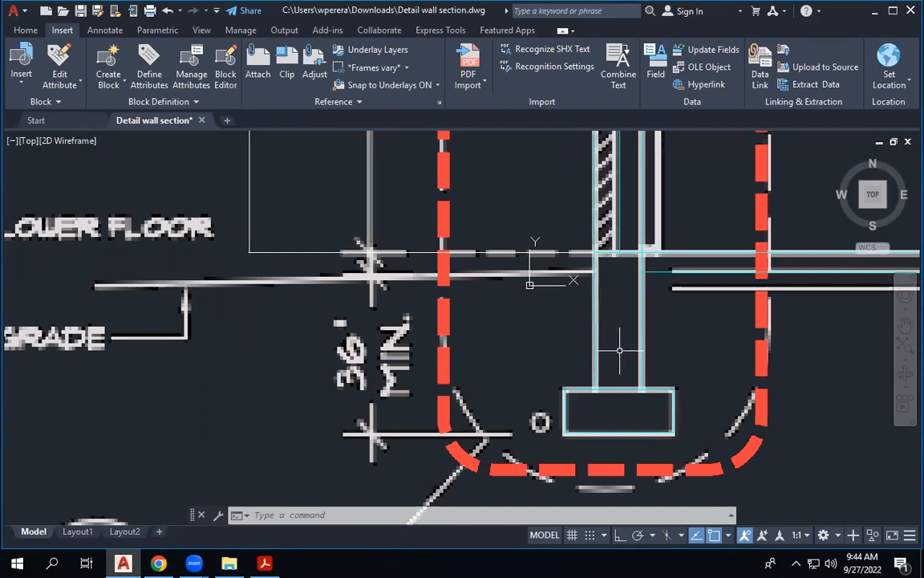
{"action": "scroll", "coordinate": [618, 354], "scroll_direction": "up", "scroll_amount": 3}
{"action": "scroll", "coordinate": [613, 361], "scroll_direction": "down", "scroll_amount": 4}
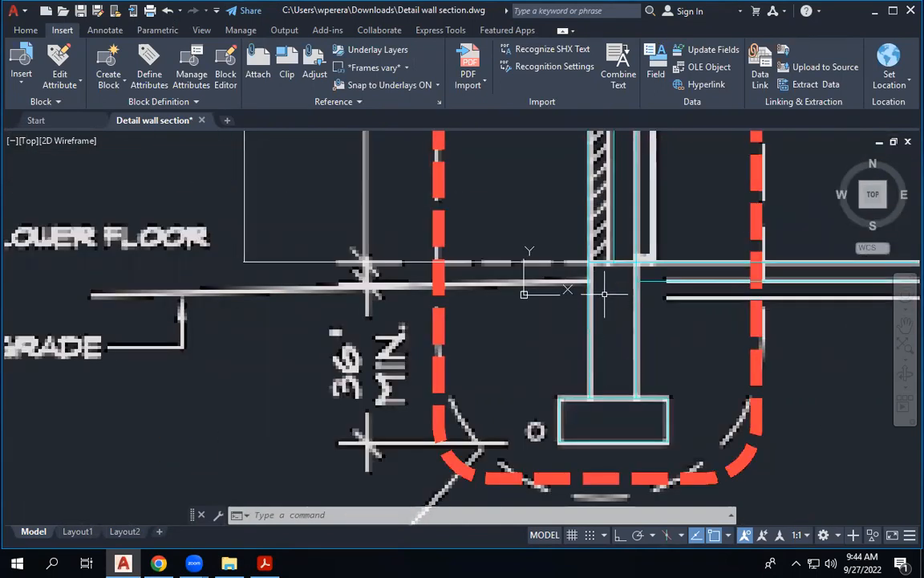
Step: Erase the outer foundation wall line between the lower floor and the footing in the traced section
{"action": "scroll", "coordinate": [601, 277], "scroll_direction": "up", "scroll_amount": 4}
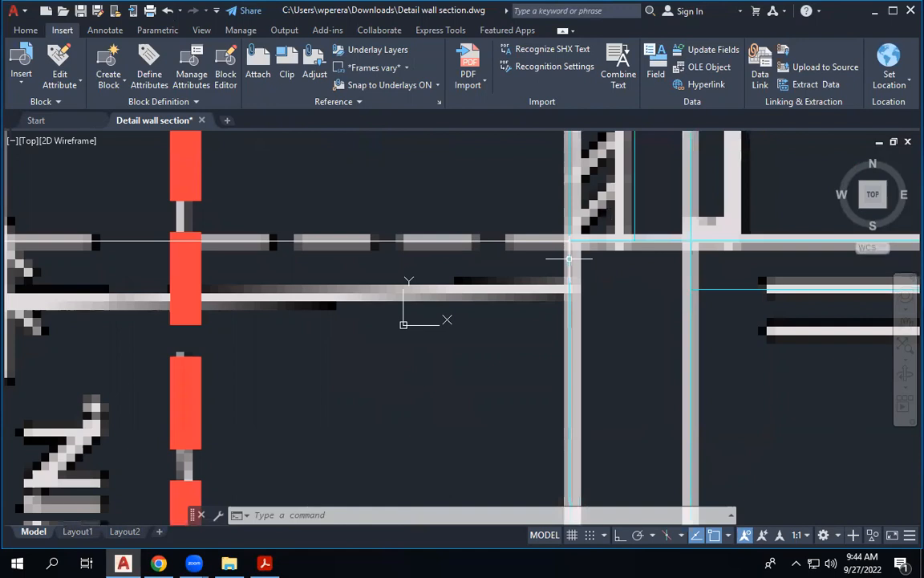
{"action": "left_click", "coordinate": [571, 260]}
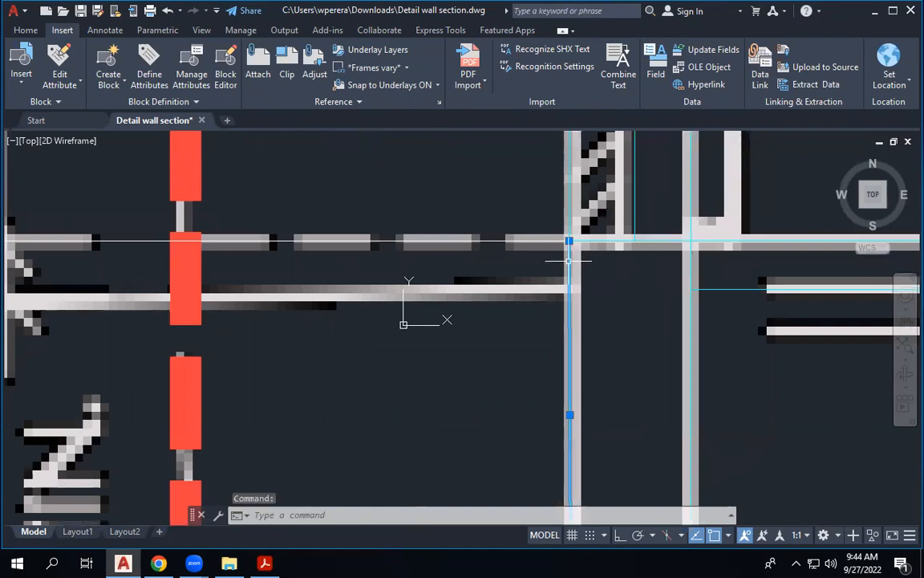
{"action": "scroll", "coordinate": [568, 261], "scroll_direction": "down", "scroll_amount": 4}
{"action": "key", "text": "Delete"}
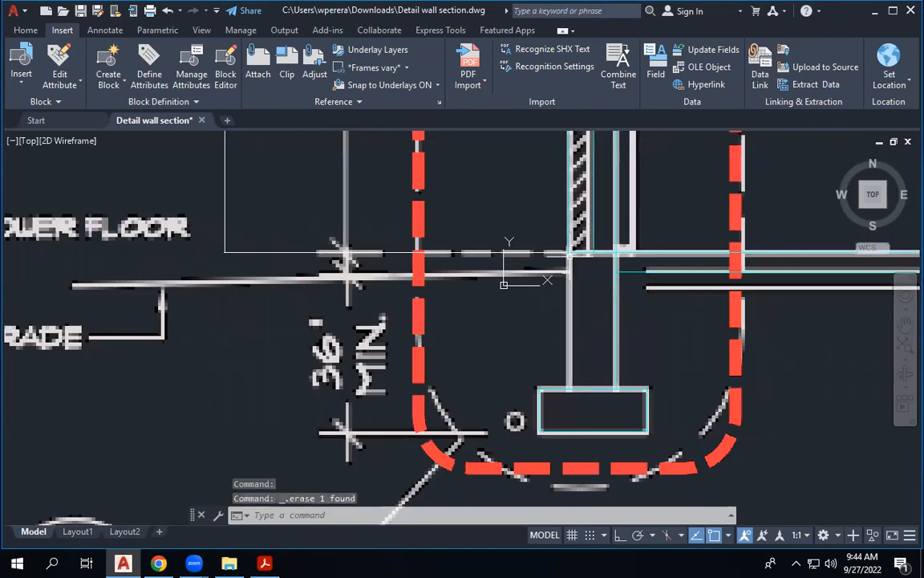
Step: Draw a new outer foundation wall line from the lower floor's outer corner down to the top of the footing
{"action": "left_click", "coordinate": [26, 30]}
{"action": "left_click", "coordinate": [30, 52]}
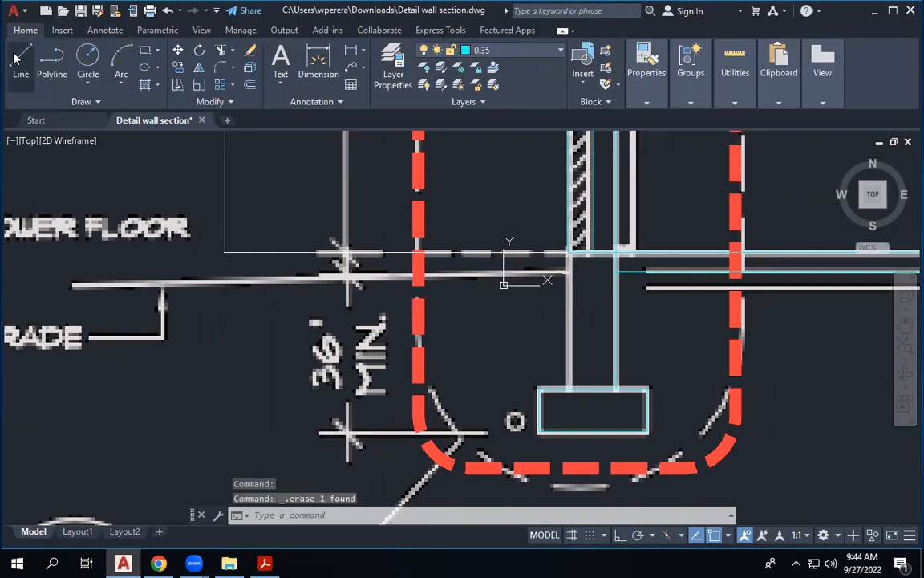
{"action": "left_click", "coordinate": [568, 253]}
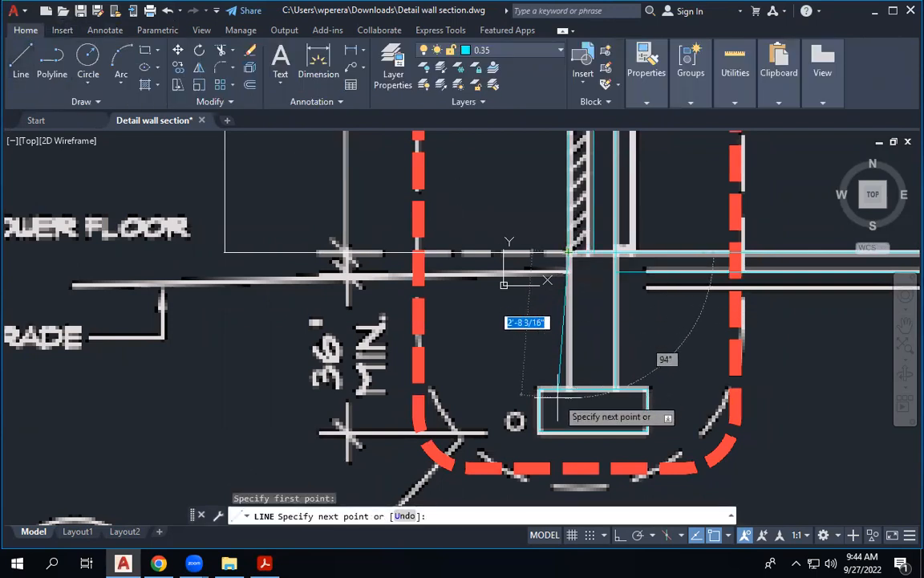
{"action": "key", "text": "Escape"}
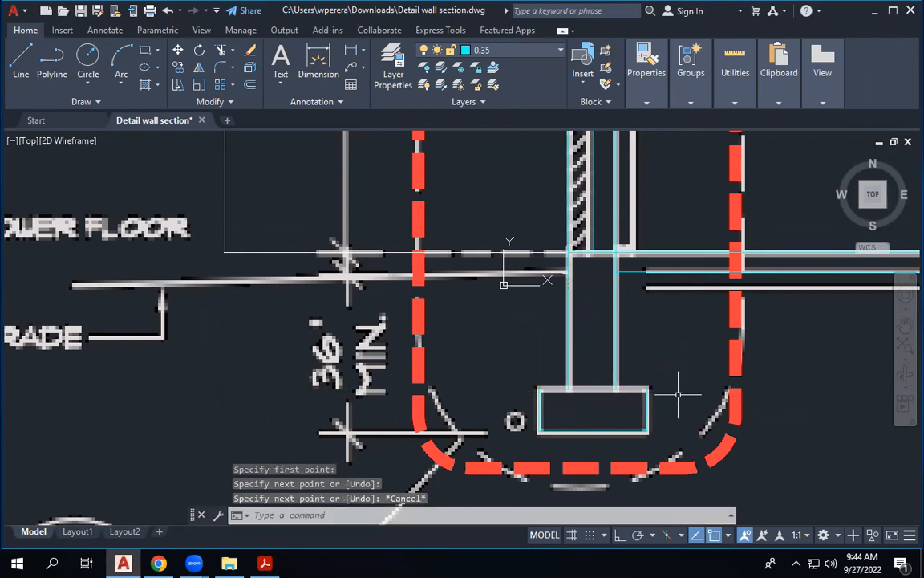
Step: Highlight both foundation wall lines in the traced section and compare them with the concrete wall in the foundation detail
{"action": "scroll", "coordinate": [576, 360], "scroll_direction": "up", "scroll_amount": 4}
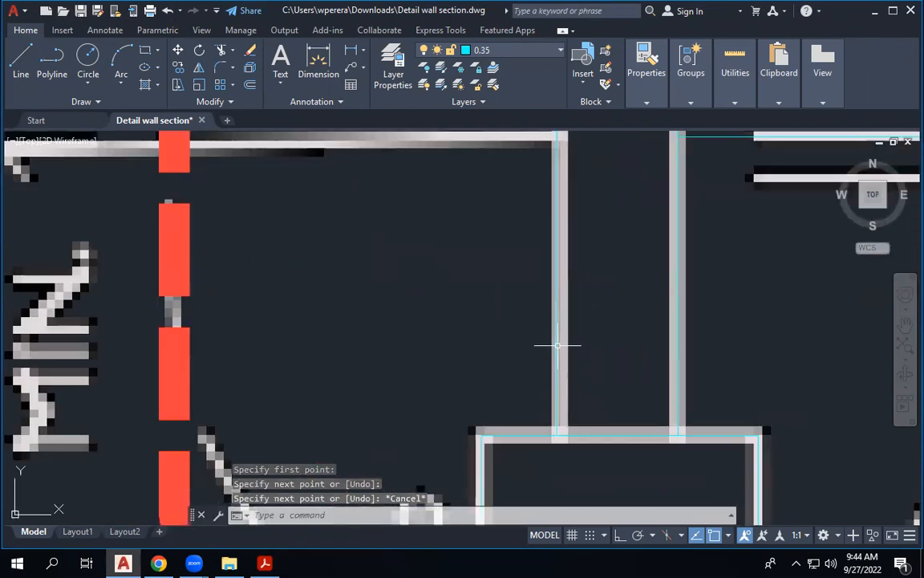
{"action": "left_click", "coordinate": [556, 346]}
{"action": "scroll", "coordinate": [664, 330], "scroll_direction": "down", "scroll_amount": 8}
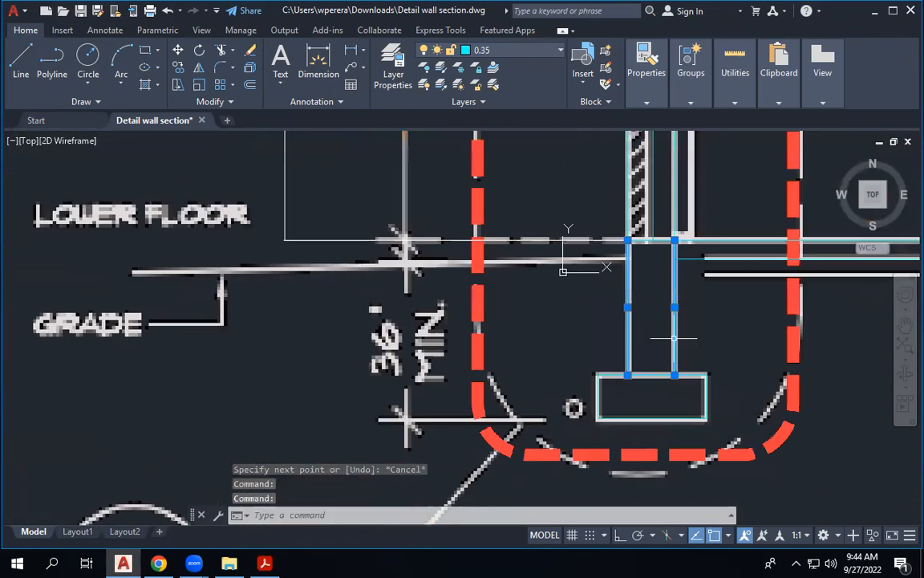
{"action": "scroll", "coordinate": [434, 328], "scroll_direction": "up", "scroll_amount": 3}
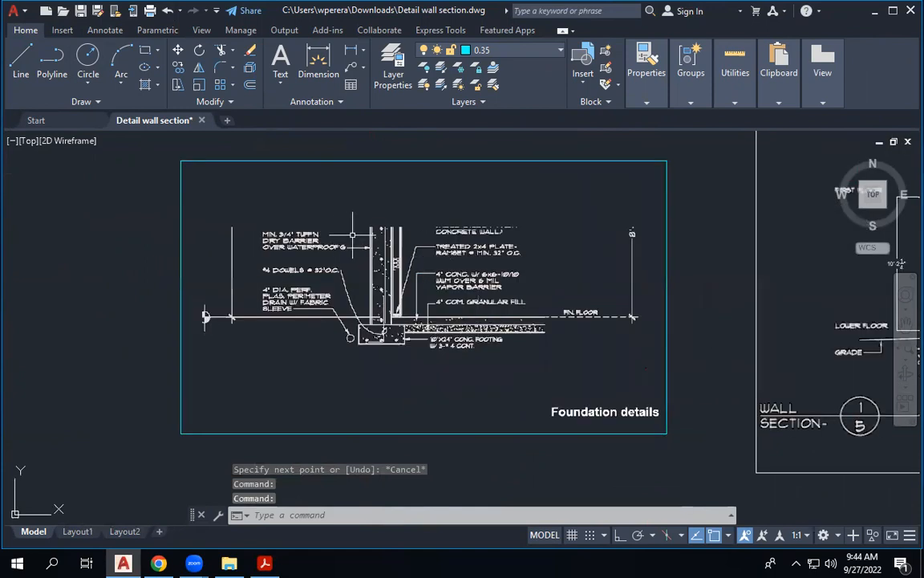
{"action": "scroll", "coordinate": [375, 229], "scroll_direction": "up", "scroll_amount": 2}
{"action": "scroll", "coordinate": [375, 229], "scroll_direction": "up", "scroll_amount": 2}
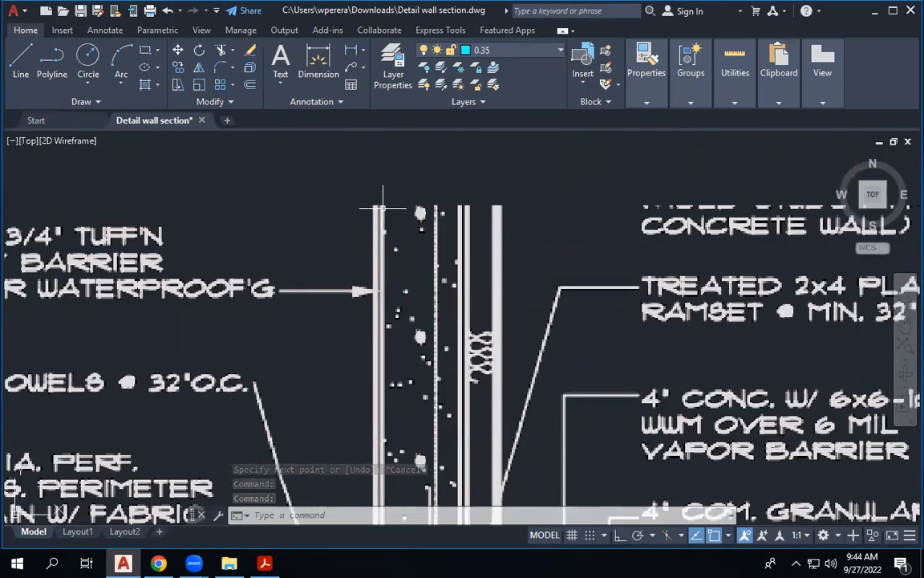
{"action": "scroll", "coordinate": [376, 368], "scroll_direction": "down", "scroll_amount": 6}
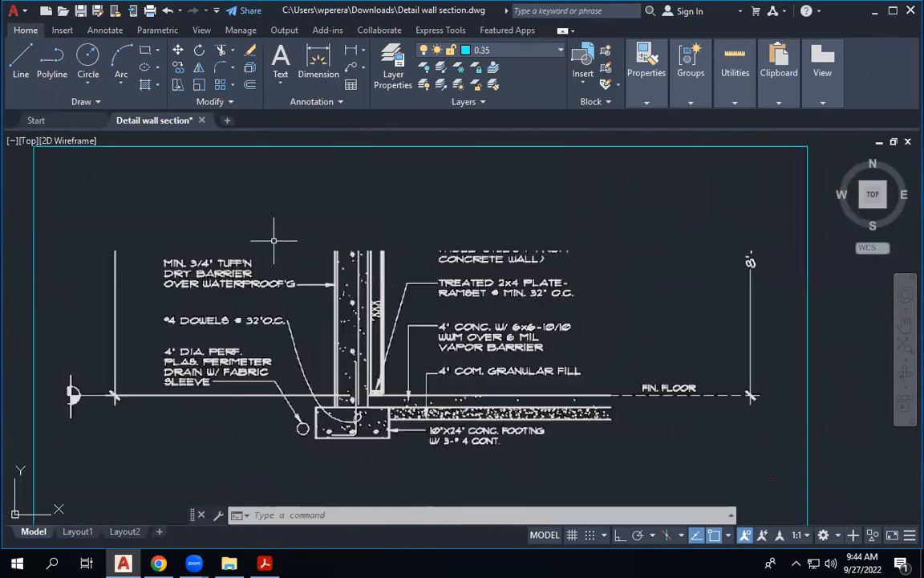
{"action": "scroll", "coordinate": [676, 273], "scroll_direction": "up", "scroll_amount": 4}
{"action": "scroll", "coordinate": [569, 155], "scroll_direction": "down", "scroll_amount": 2}
{"action": "scroll", "coordinate": [583, 282], "scroll_direction": "up", "scroll_amount": 2}
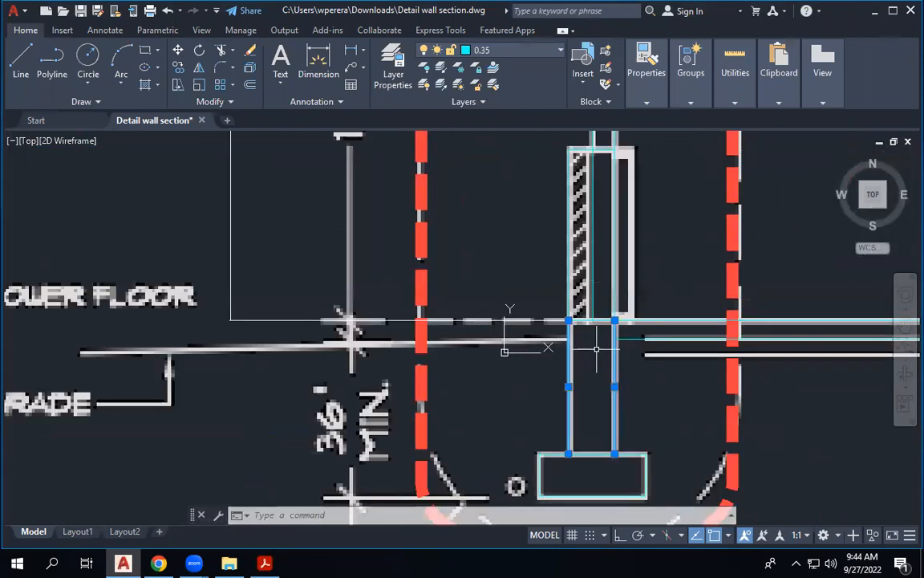
{"action": "key", "text": "Escape"}
Step: Highlight the outer foundation wall line and check its top end at the lower floor against the dry barrier side of the foundation detail
{"action": "scroll", "coordinate": [562, 256], "scroll_direction": "down", "scroll_amount": 2}
{"action": "scroll", "coordinate": [592, 253], "scroll_direction": "up", "scroll_amount": 5}
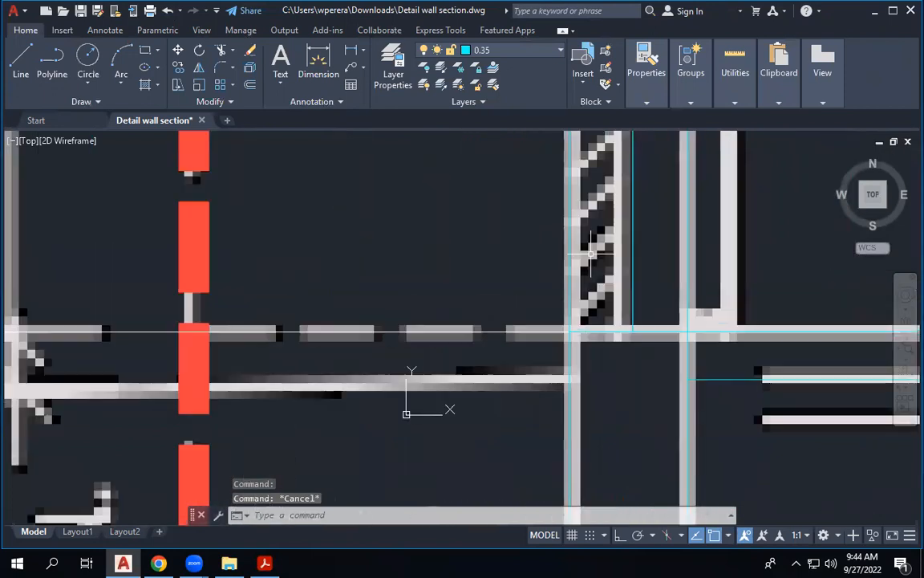
{"action": "scroll", "coordinate": [591, 254], "scroll_direction": "down", "scroll_amount": 2}
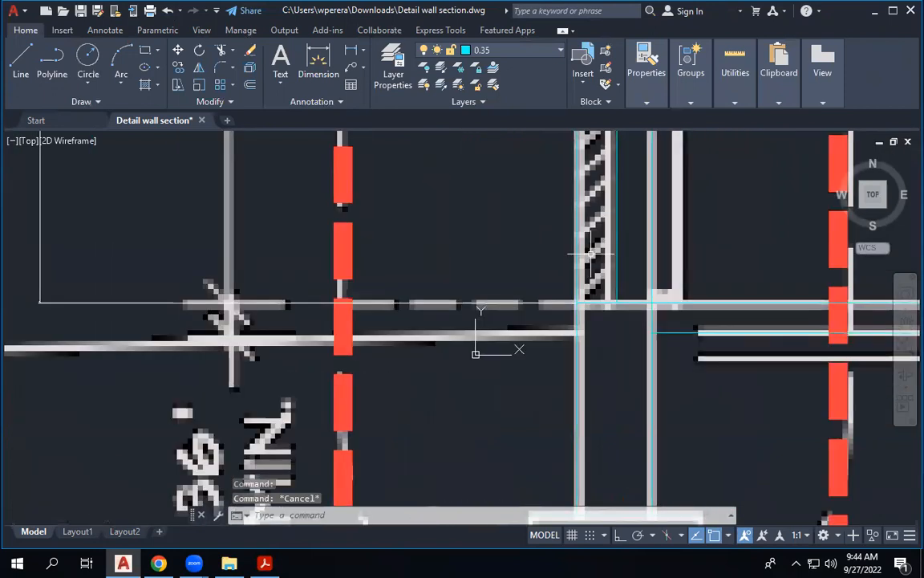
{"action": "left_click", "coordinate": [577, 311]}
{"action": "scroll", "coordinate": [578, 287], "scroll_direction": "down", "scroll_amount": 2}
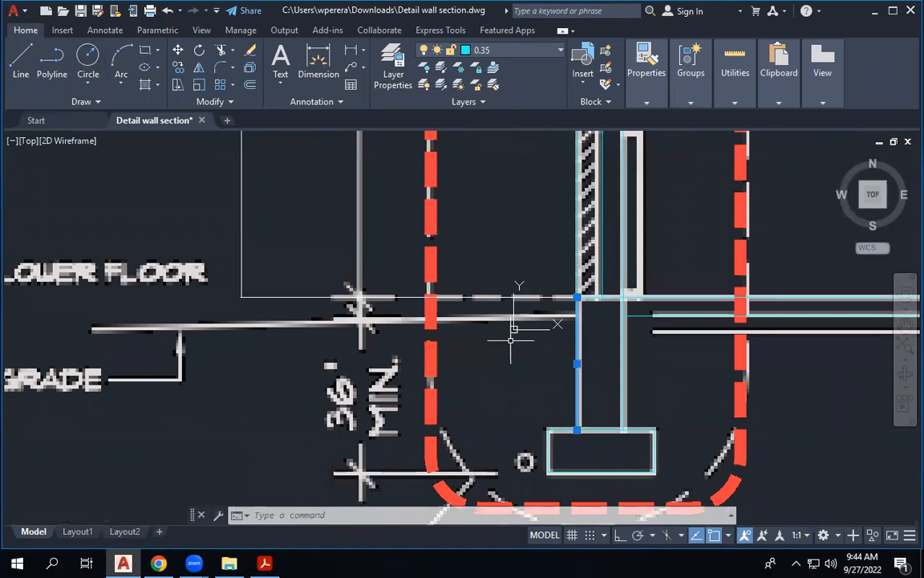
{"action": "scroll", "coordinate": [513, 335], "scroll_direction": "down", "scroll_amount": 2}
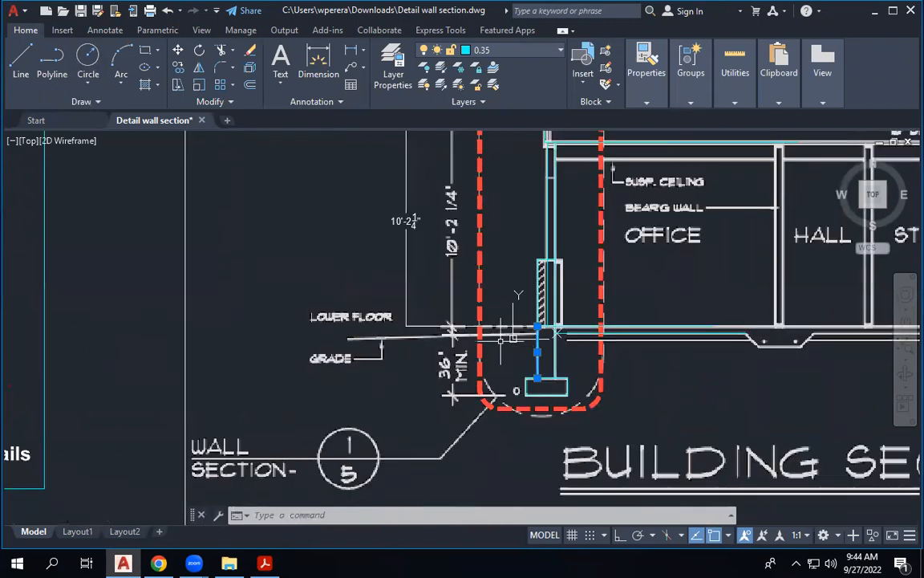
{"action": "scroll", "coordinate": [514, 336], "scroll_direction": "up", "scroll_amount": 2}
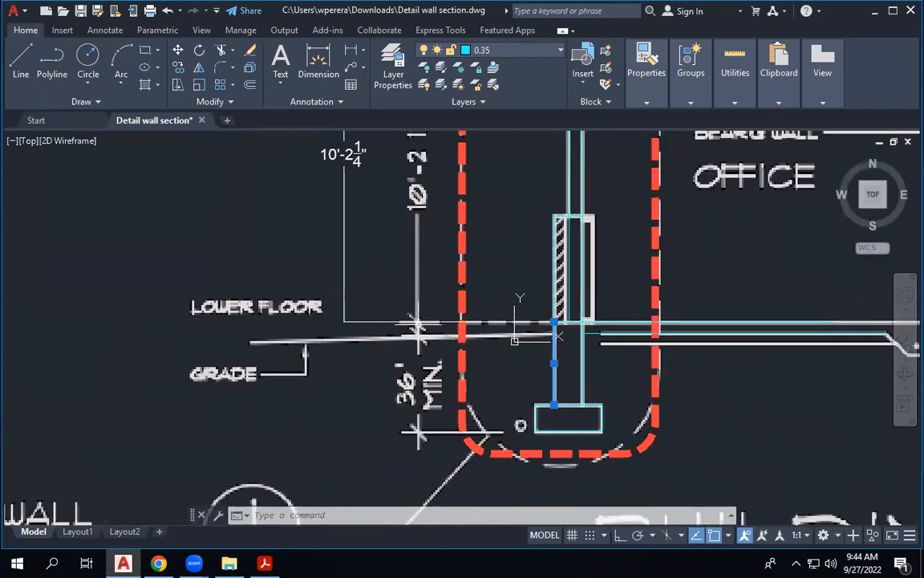
{"action": "left_click", "coordinate": [553, 323]}
{"action": "left_click", "coordinate": [554, 324]}
{"action": "scroll", "coordinate": [554, 324], "scroll_direction": "down", "scroll_amount": 5}
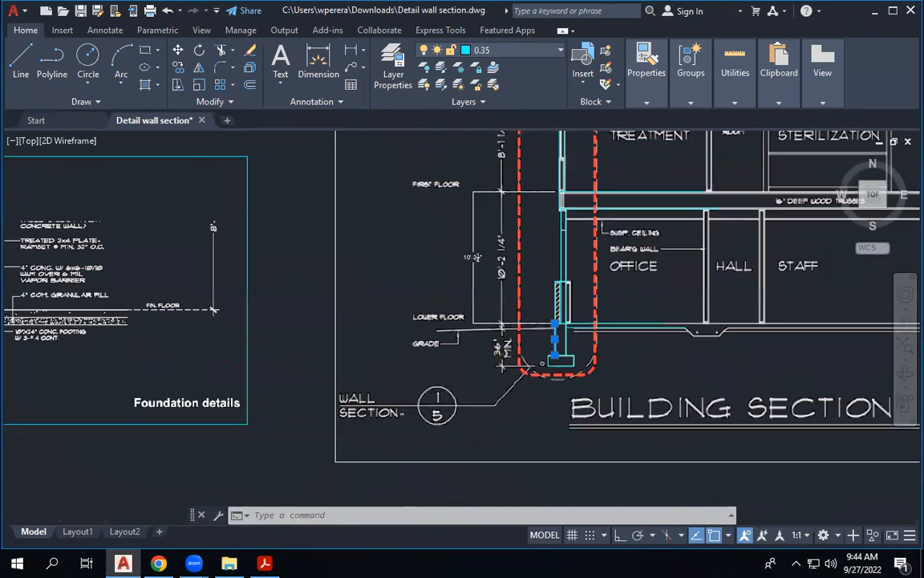
{"action": "scroll", "coordinate": [97, 281], "scroll_direction": "up", "scroll_amount": 6}
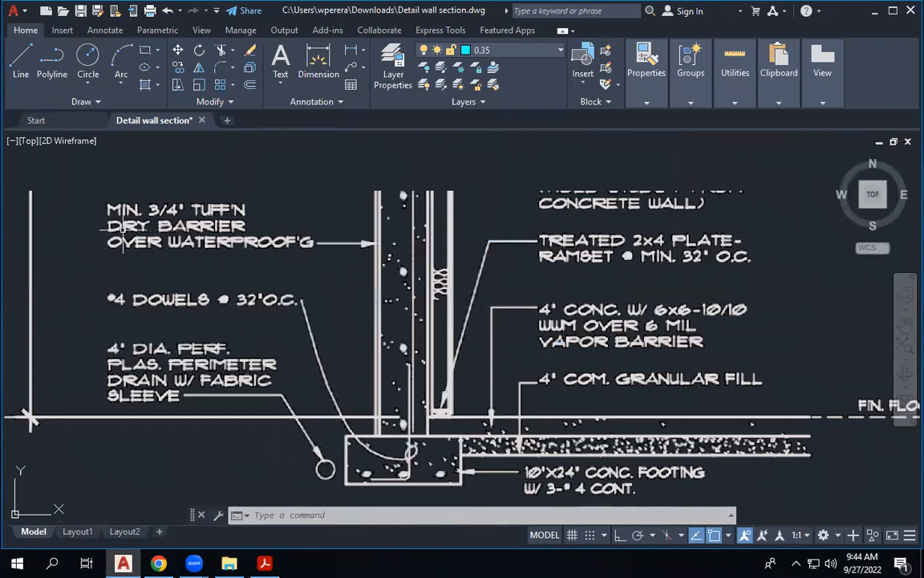
Step: Examine the dry barrier note on the concrete wall in the foundation detail and relate it to the traced foundation wall
{"action": "scroll", "coordinate": [160, 245], "scroll_direction": "down", "scroll_amount": 4}
{"action": "scroll", "coordinate": [148, 223], "scroll_direction": "up", "scroll_amount": 3}
{"action": "scroll", "coordinate": [297, 212], "scroll_direction": "up", "scroll_amount": 1}
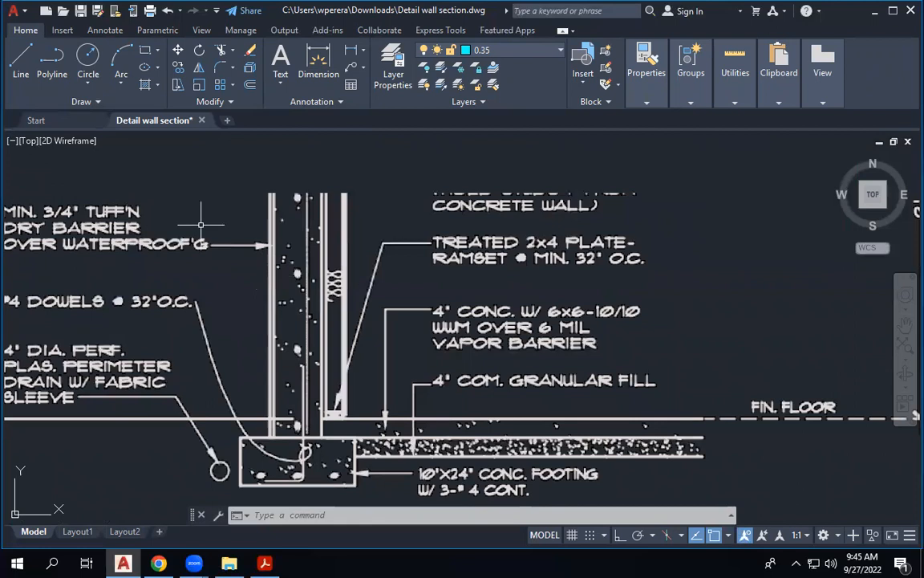
{"action": "scroll", "coordinate": [177, 208], "scroll_direction": "down", "scroll_amount": 4}
{"action": "scroll", "coordinate": [811, 393], "scroll_direction": "up", "scroll_amount": 4}
{"action": "scroll", "coordinate": [681, 433], "scroll_direction": "up", "scroll_amount": 2}
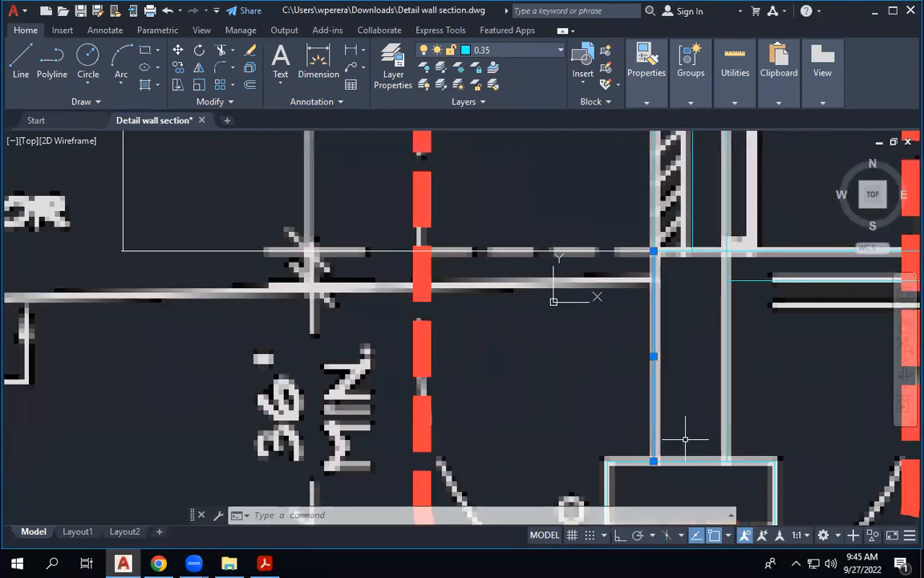
{"action": "scroll", "coordinate": [615, 355], "scroll_direction": "down", "scroll_amount": 1}
{"action": "scroll", "coordinate": [613, 423], "scroll_direction": "up", "scroll_amount": 2}
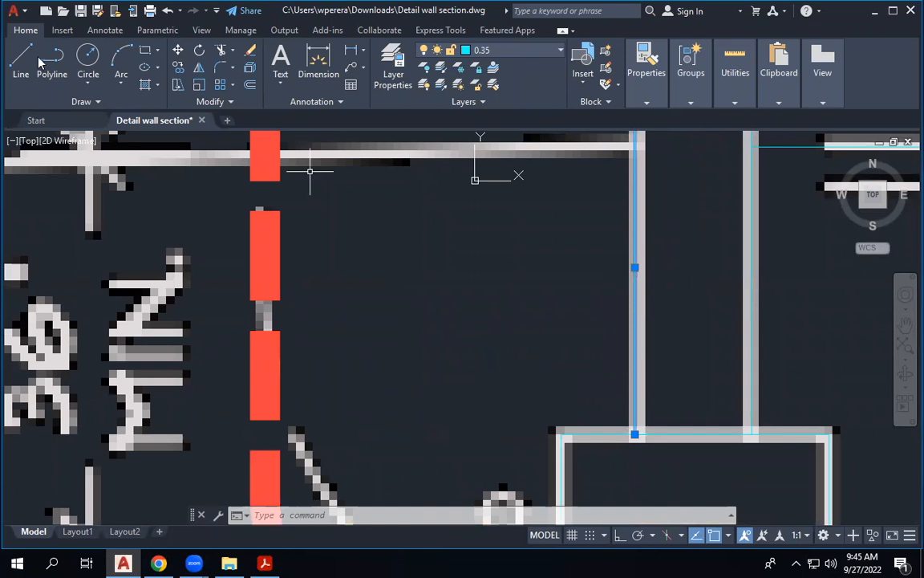
{"action": "left_click", "coordinate": [178, 69]}
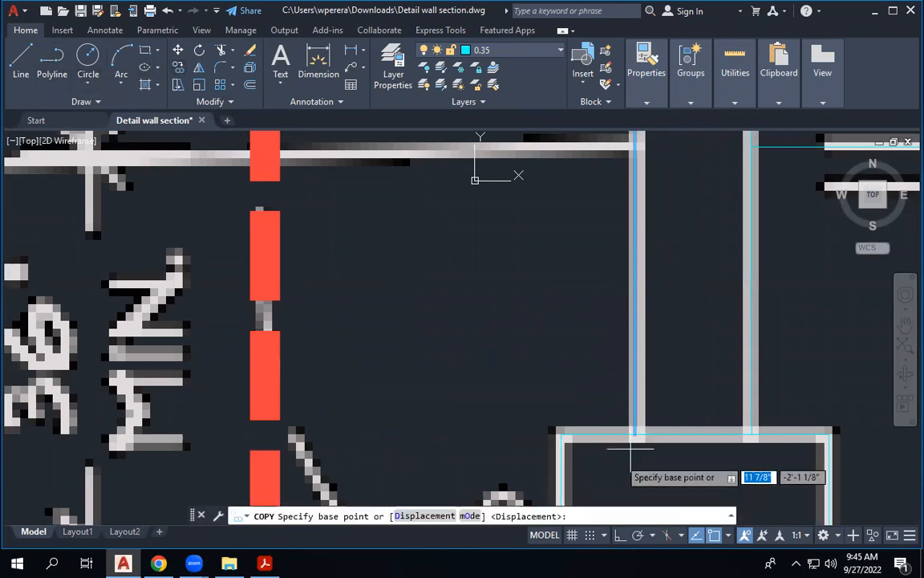
{"action": "scroll", "coordinate": [514, 421], "scroll_direction": "down", "scroll_amount": 4}
{"action": "scroll", "coordinate": [561, 449], "scroll_direction": "down", "scroll_amount": 6}
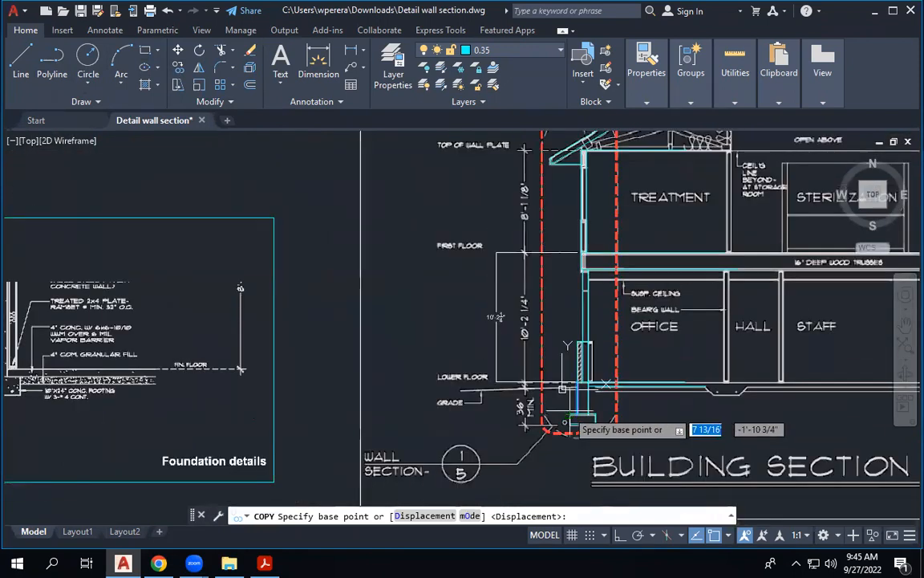
{"action": "scroll", "coordinate": [281, 437], "scroll_direction": "down", "scroll_amount": 2}
{"action": "scroll", "coordinate": [81, 320], "scroll_direction": "up", "scroll_amount": 5}
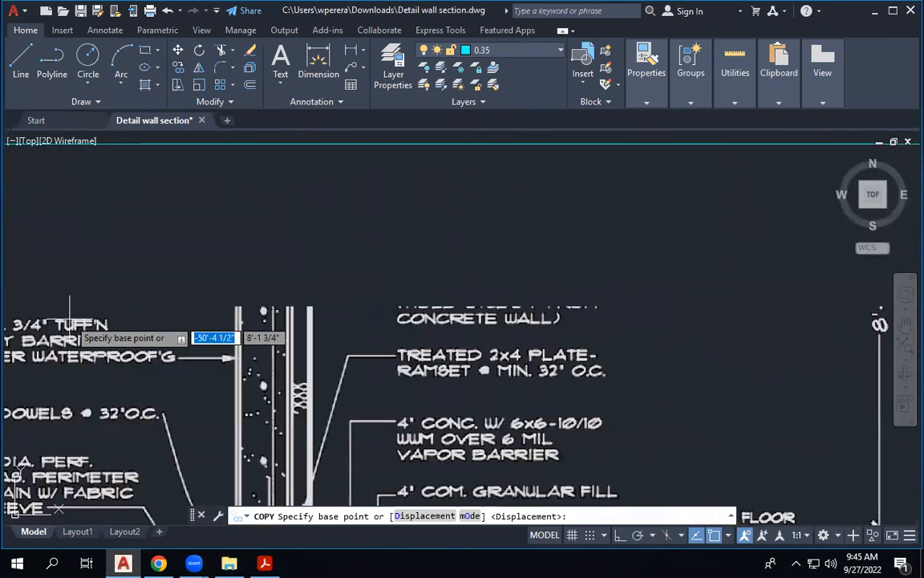
{"action": "scroll", "coordinate": [81, 317], "scroll_direction": "down", "scroll_amount": 3}
{"action": "scroll", "coordinate": [763, 473], "scroll_direction": "up", "scroll_amount": 2}
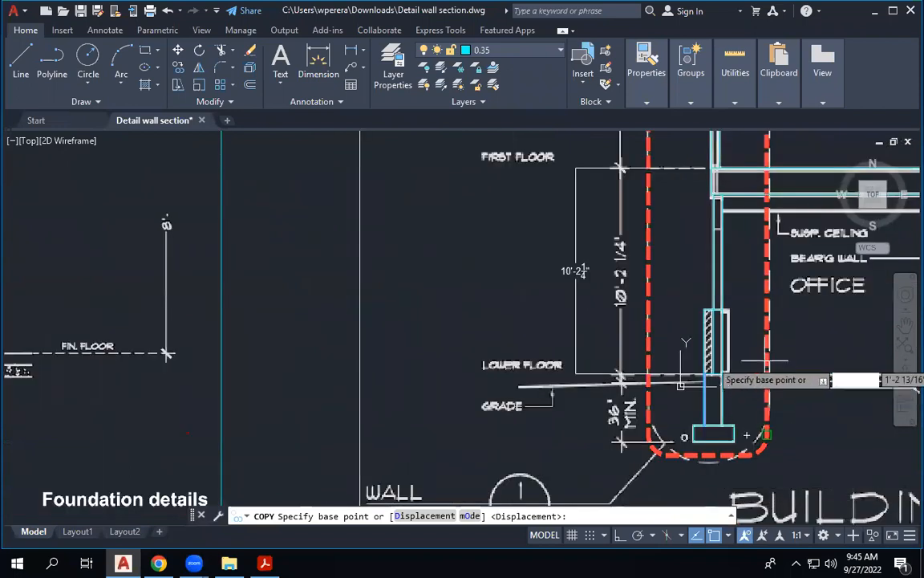
Step: Offset the outer foundation wall line 3/4" toward the exterior to draw the dry barrier
{"action": "left_click", "coordinate": [248, 89]}
{"action": "scroll", "coordinate": [743, 451], "scroll_direction": "up", "scroll_amount": 5}
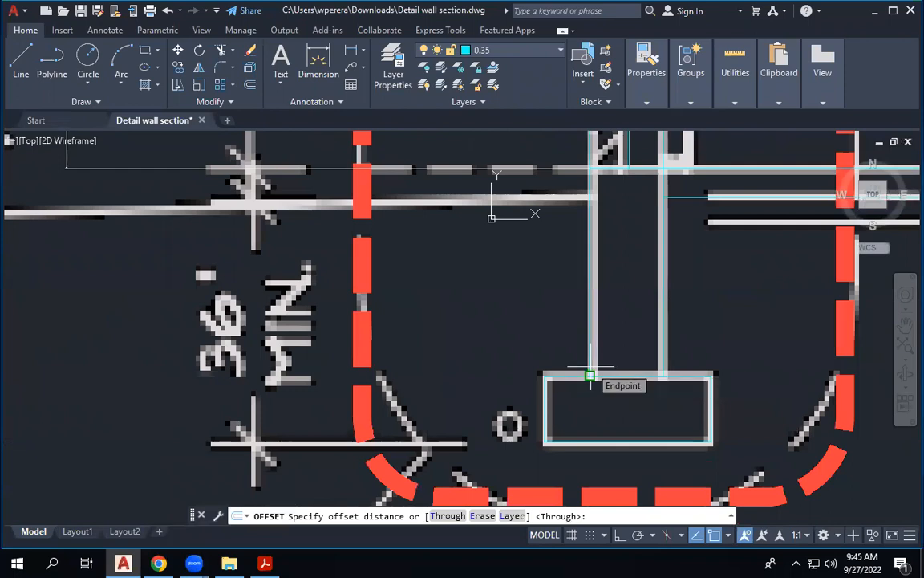
{"action": "type", "text": "3/4"}
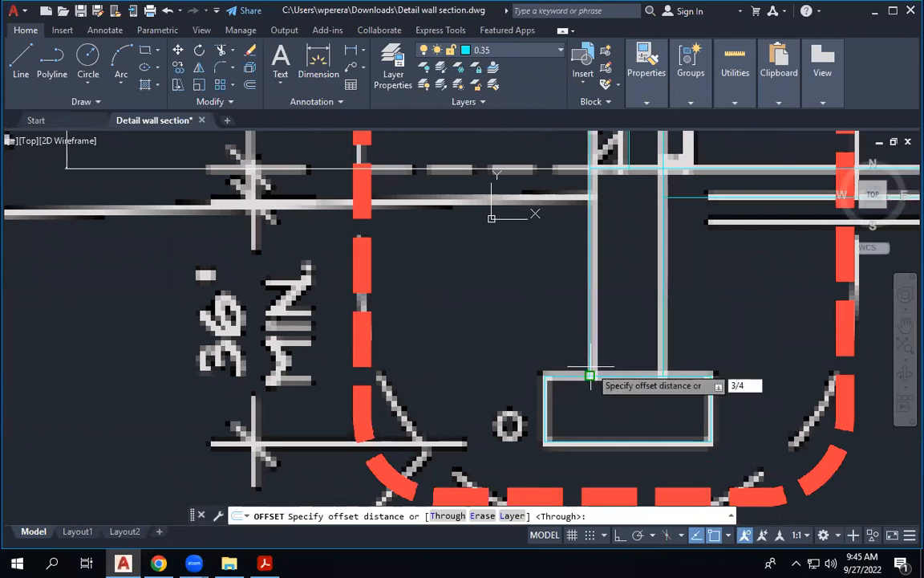
{"action": "key", "text": "Return"}
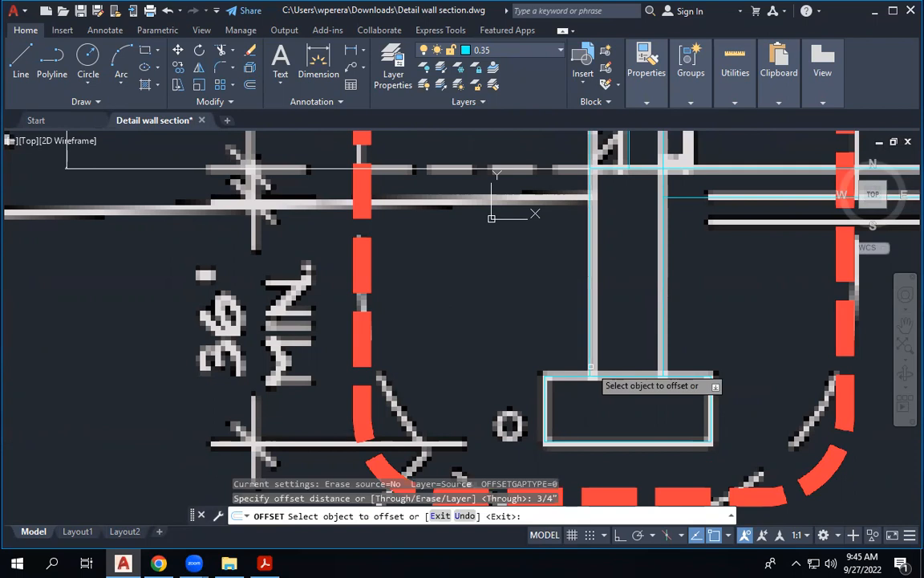
{"action": "left_click", "coordinate": [591, 367]}
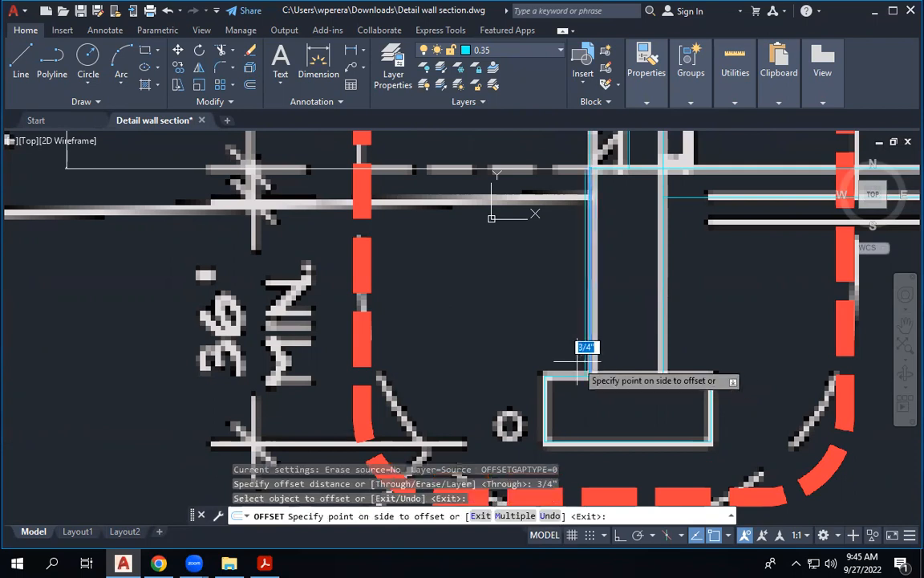
{"action": "left_click", "coordinate": [586, 348]}
{"action": "key", "text": "Return"}
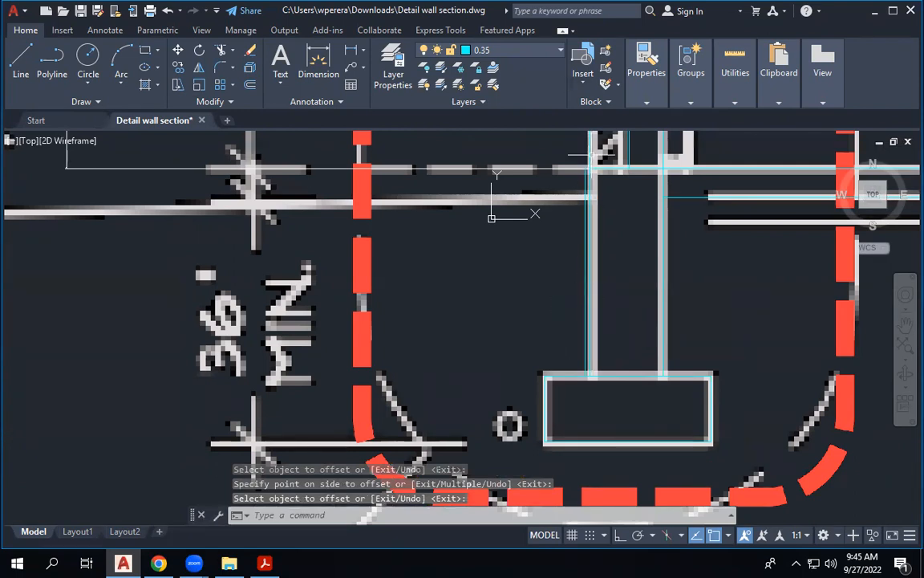
Step: Stretch the outer end of the lower floor line across the foundation wall to the top of the dry barrier line
{"action": "scroll", "coordinate": [492, 217], "scroll_direction": "up", "scroll_amount": 6}
{"action": "left_click", "coordinate": [588, 223]}
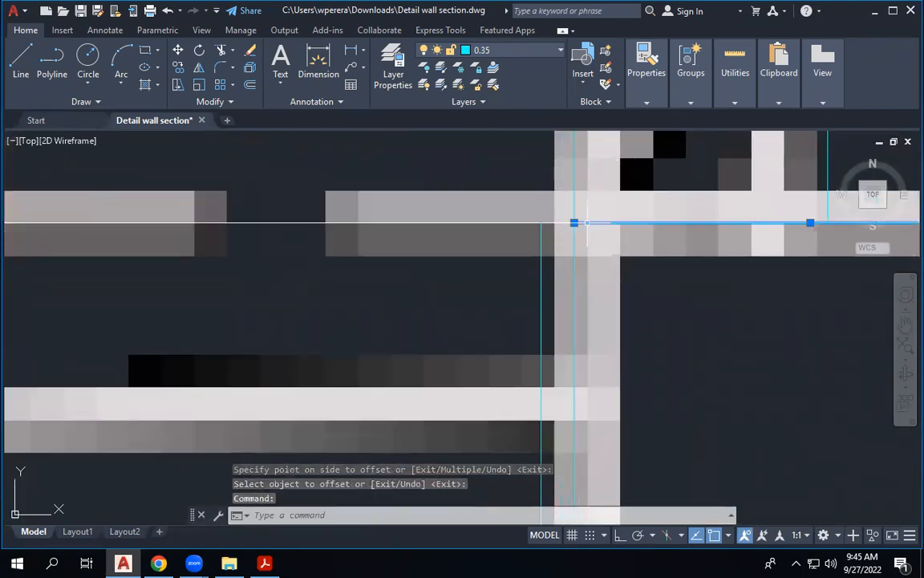
{"action": "scroll", "coordinate": [598, 210], "scroll_direction": "down", "scroll_amount": 3}
{"action": "scroll", "coordinate": [600, 204], "scroll_direction": "up", "scroll_amount": 4}
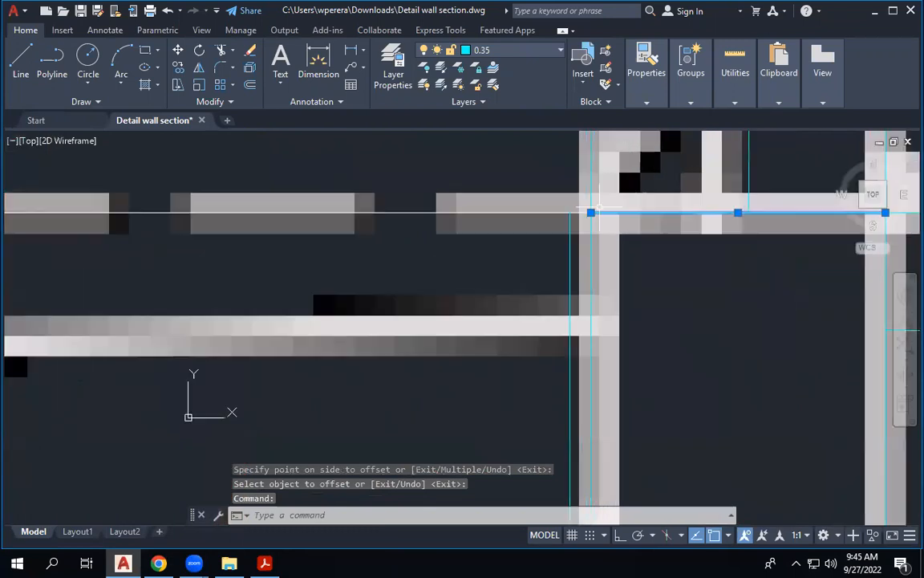
{"action": "left_click", "coordinate": [590, 213]}
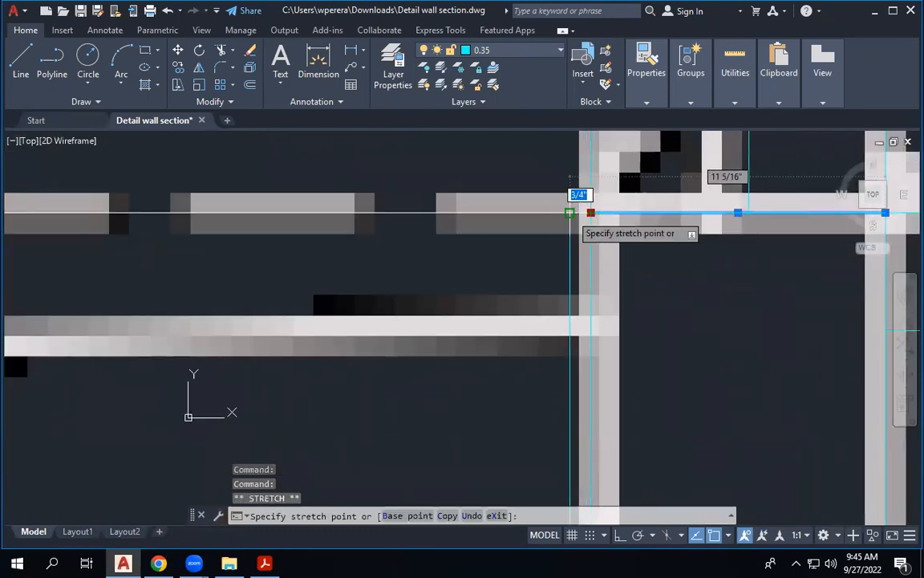
{"action": "left_click", "coordinate": [569, 213]}
{"action": "scroll", "coordinate": [596, 238], "scroll_direction": "down", "scroll_amount": 3}
{"action": "key", "text": "Escape"}
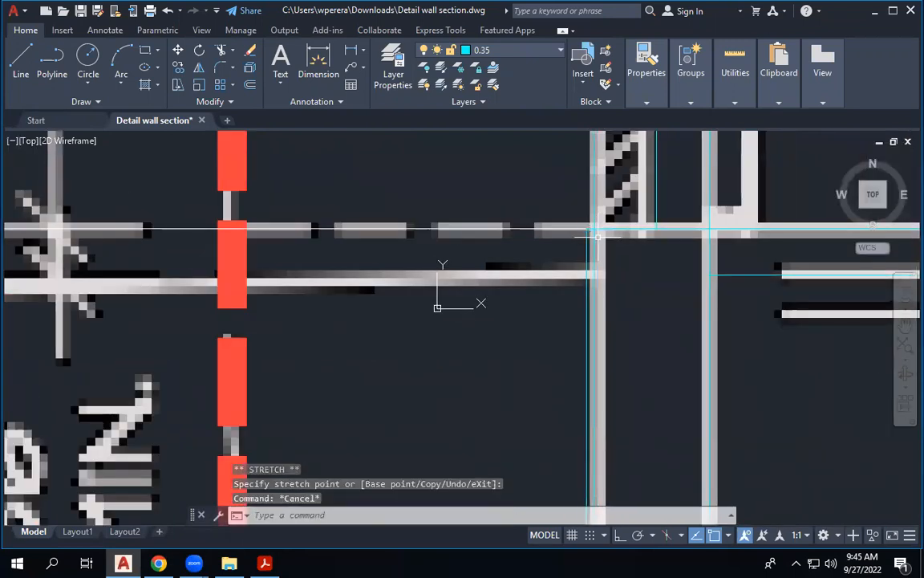
Step: Move the dry barrier line outside the foundation wall to layer 0.1
{"action": "scroll", "coordinate": [597, 234], "scroll_direction": "down", "scroll_amount": 3}
{"action": "scroll", "coordinate": [616, 274], "scroll_direction": "up", "scroll_amount": 3}
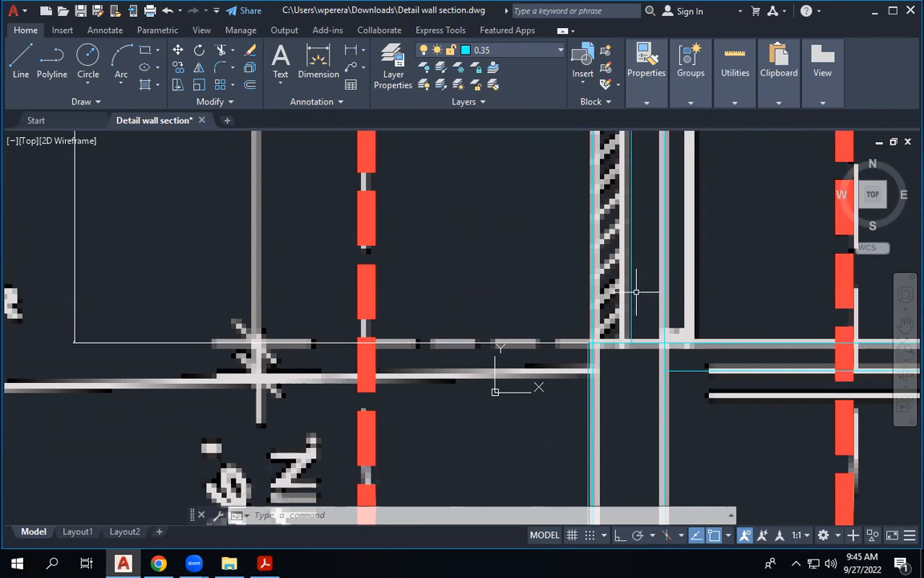
{"action": "scroll", "coordinate": [611, 282], "scroll_direction": "down", "scroll_amount": 5}
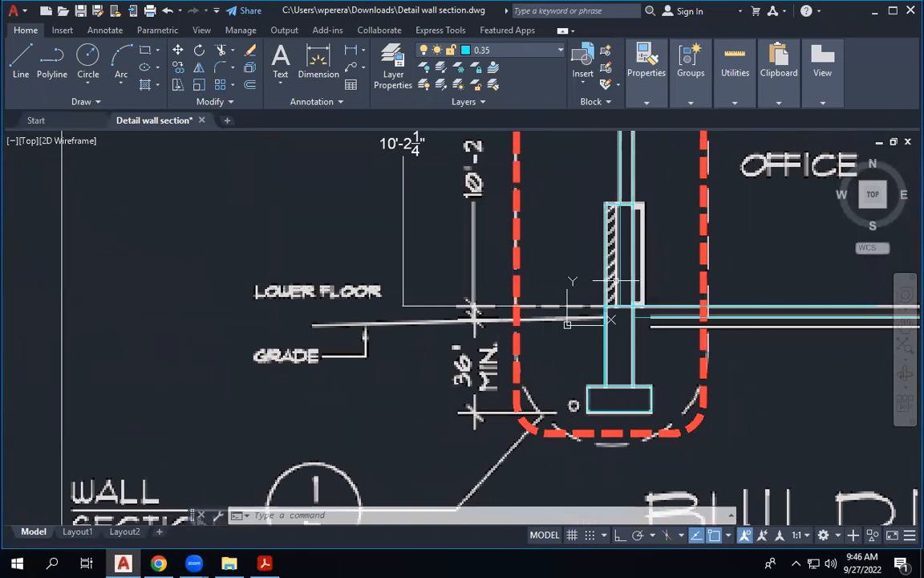
{"action": "scroll", "coordinate": [666, 304], "scroll_direction": "down", "scroll_amount": 4}
{"action": "scroll", "coordinate": [663, 307], "scroll_direction": "up", "scroll_amount": 8}
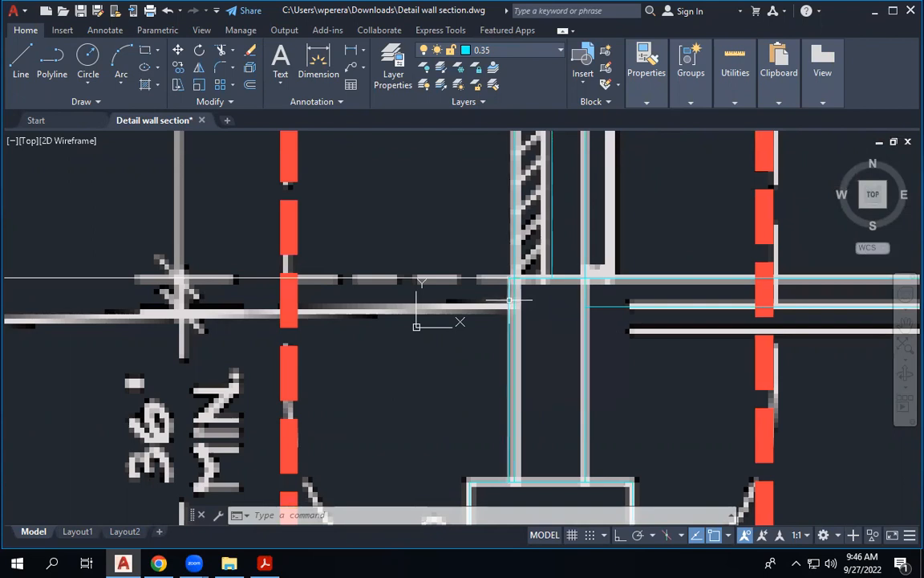
{"action": "left_click", "coordinate": [509, 299]}
{"action": "scroll", "coordinate": [507, 298], "scroll_direction": "up", "scroll_amount": 3}
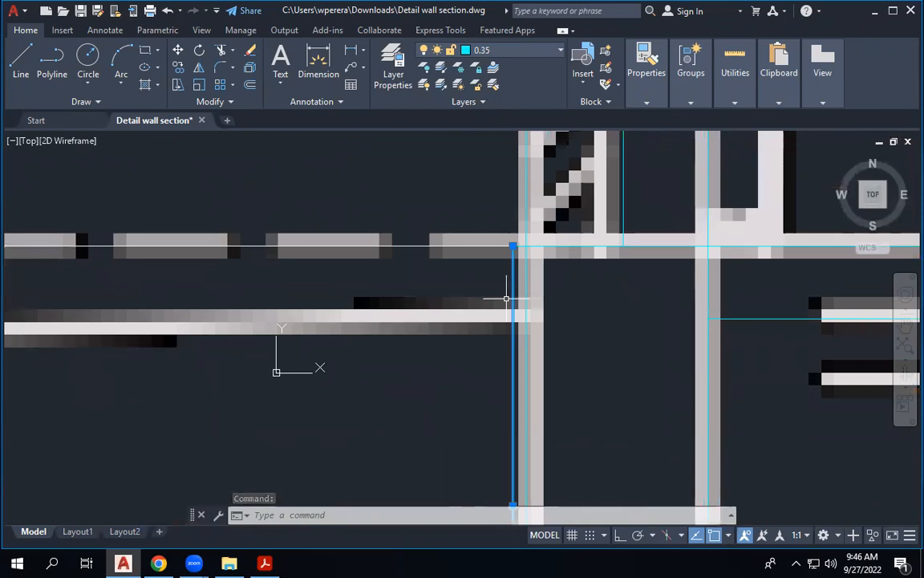
{"action": "scroll", "coordinate": [520, 245], "scroll_direction": "down", "scroll_amount": 4}
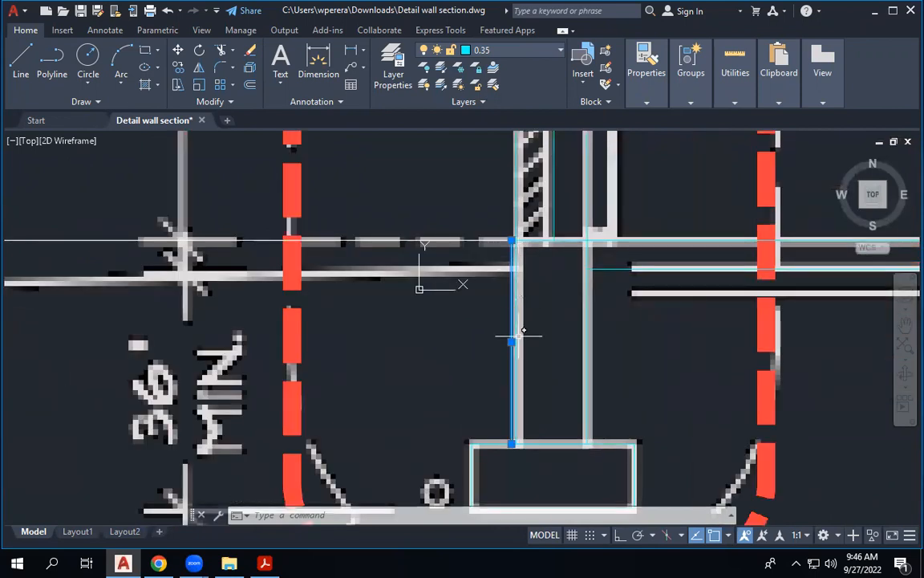
{"action": "scroll", "coordinate": [507, 265], "scroll_direction": "up", "scroll_amount": 4}
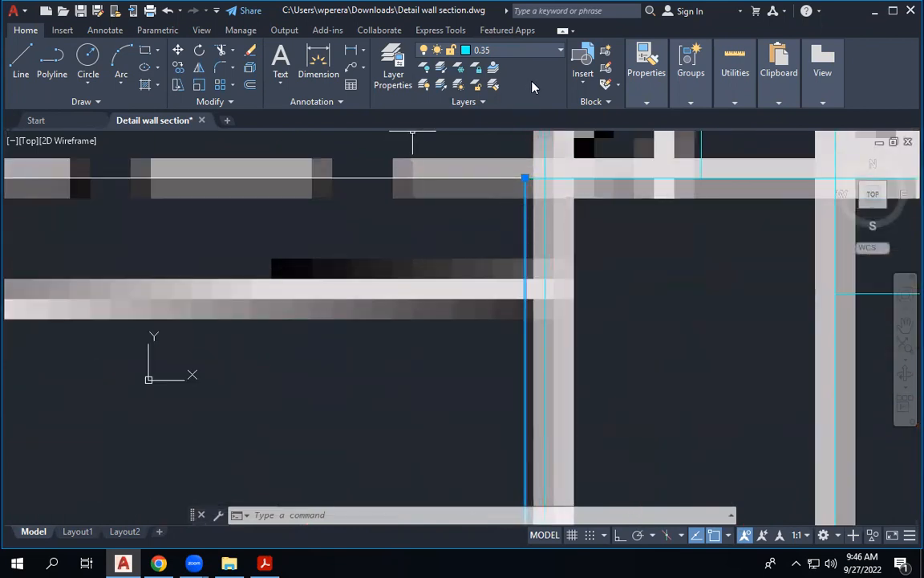
{"action": "left_click", "coordinate": [538, 56]}
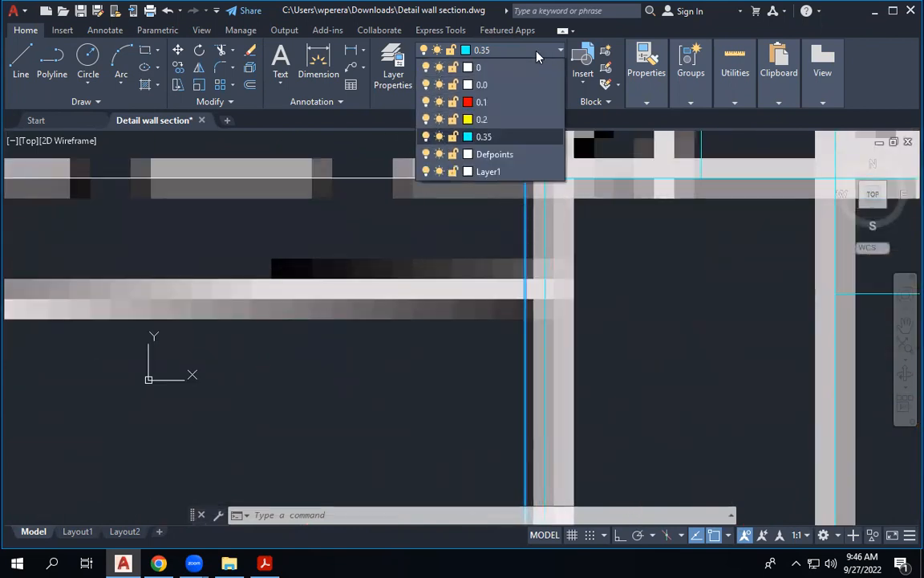
{"action": "left_click", "coordinate": [506, 104]}
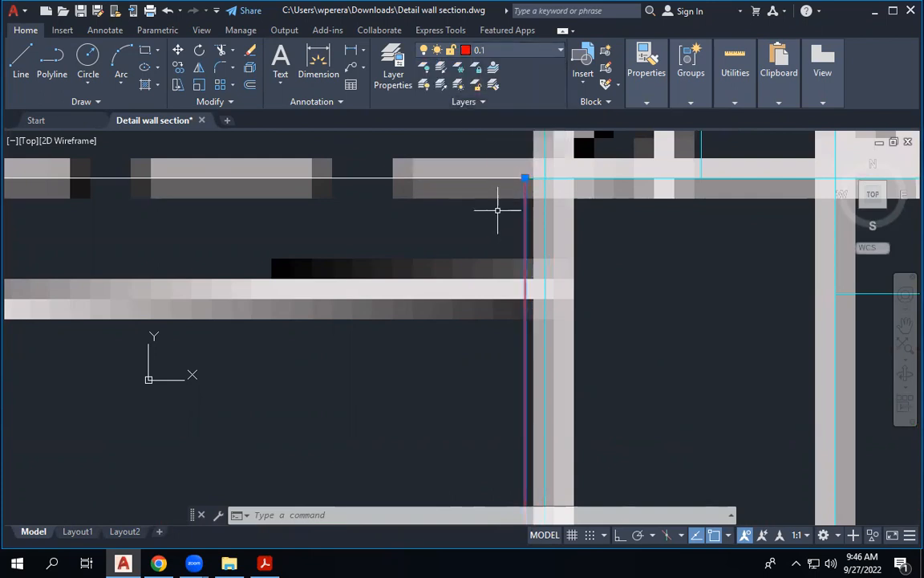
{"action": "key", "text": "Escape"}
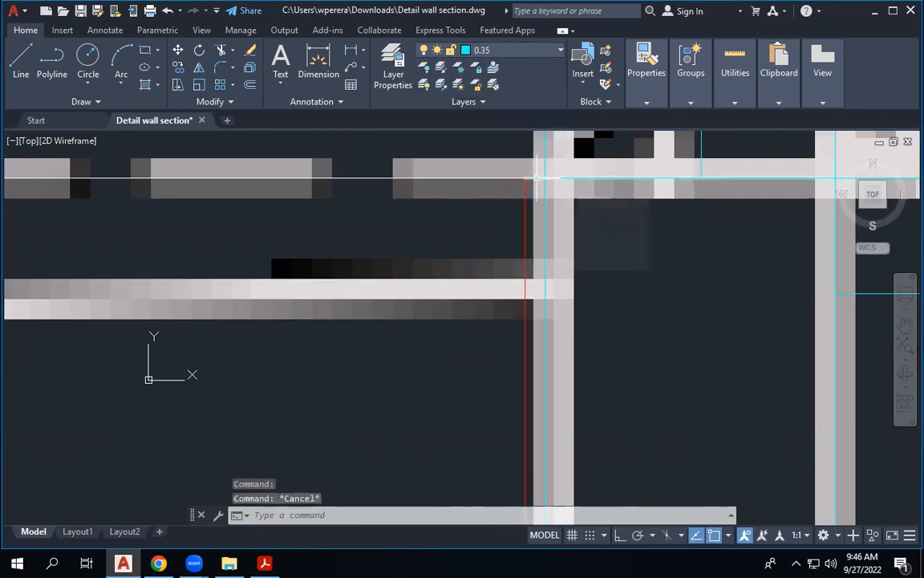
Step: Highlight the dry barrier line and inspect it beside the foundation wall from the lower floor to the footing
{"action": "mouse_move", "coordinate": [537, 176]}
{"action": "scroll", "coordinate": [536, 178], "scroll_direction": "down", "scroll_amount": 3}
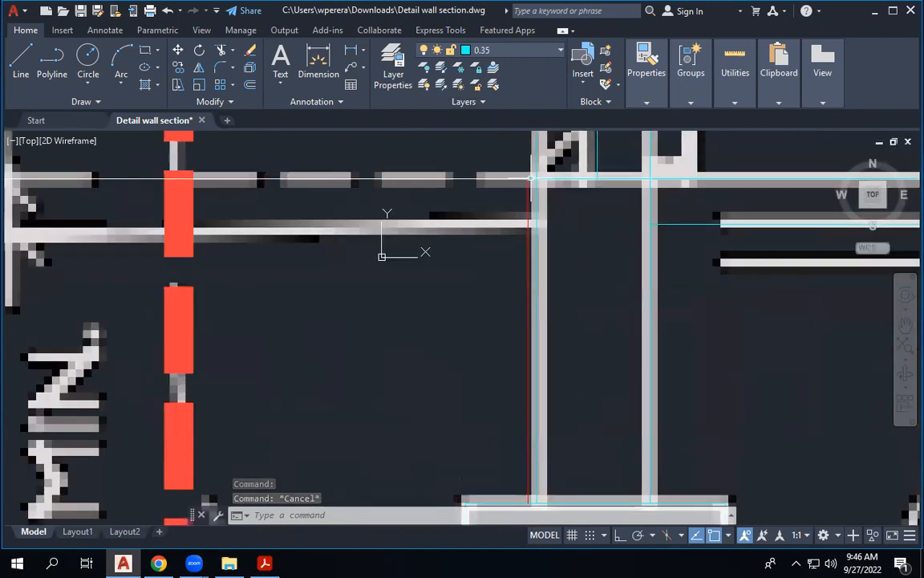
{"action": "scroll", "coordinate": [530, 178], "scroll_direction": "down", "scroll_amount": 2}
{"action": "left_click", "coordinate": [532, 259]}
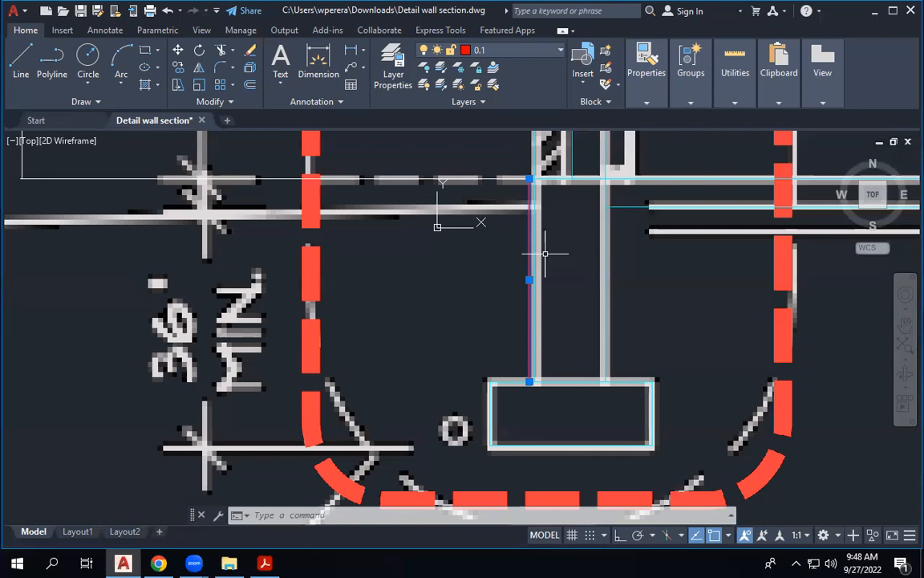
{"action": "key", "text": "Escape"}
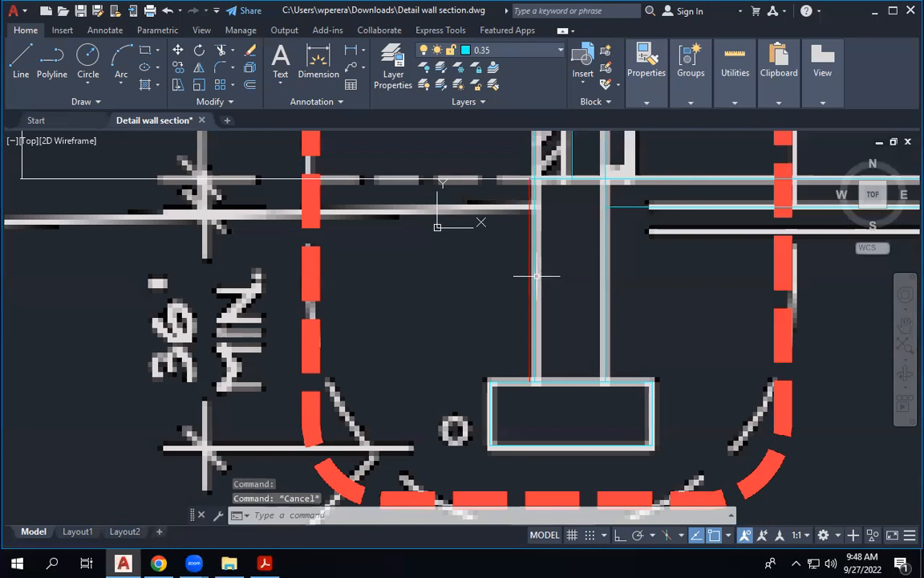
{"action": "mouse_move", "coordinate": [534, 259]}
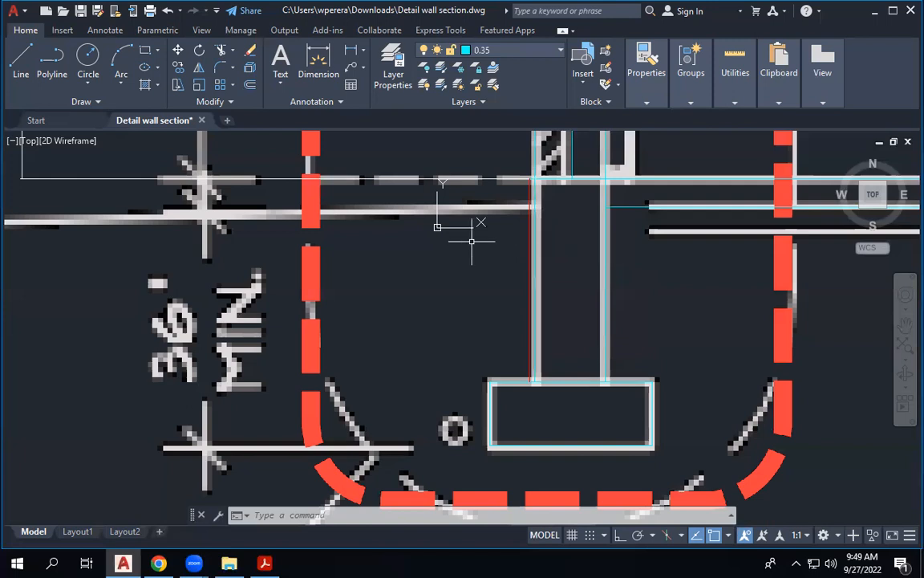
Step: Study the interior stud wall, treated 2x4 plate and slab in the foundation detail and compare them with the traced section's inner side
{"action": "scroll", "coordinate": [531, 285], "scroll_direction": "down", "scroll_amount": 1}
{"action": "scroll", "coordinate": [521, 273], "scroll_direction": "down", "scroll_amount": 5}
{"action": "scroll", "coordinate": [145, 208], "scroll_direction": "up", "scroll_amount": 4}
{"action": "scroll", "coordinate": [176, 238], "scroll_direction": "up", "scroll_amount": 4}
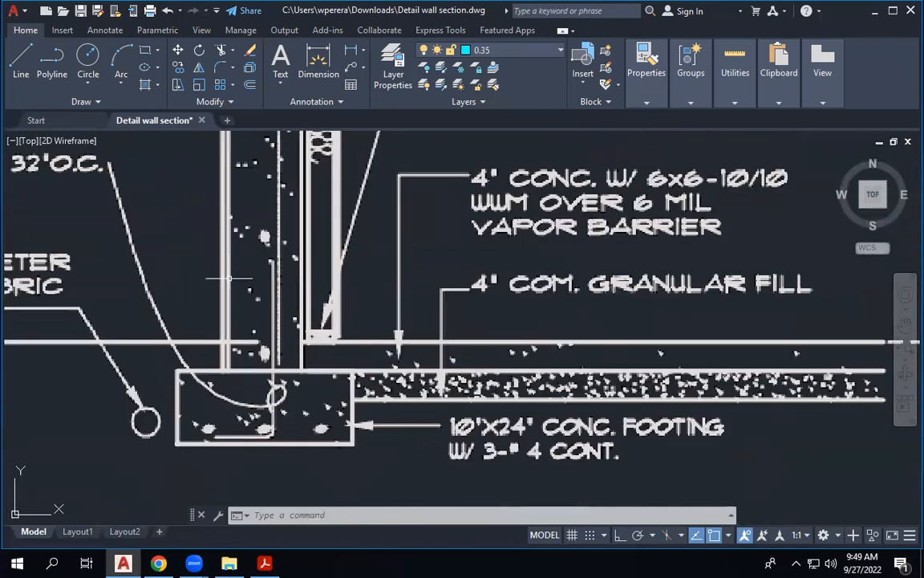
{"action": "scroll", "coordinate": [257, 337], "scroll_direction": "down", "scroll_amount": 2}
{"action": "scroll", "coordinate": [322, 183], "scroll_direction": "up", "scroll_amount": 1}
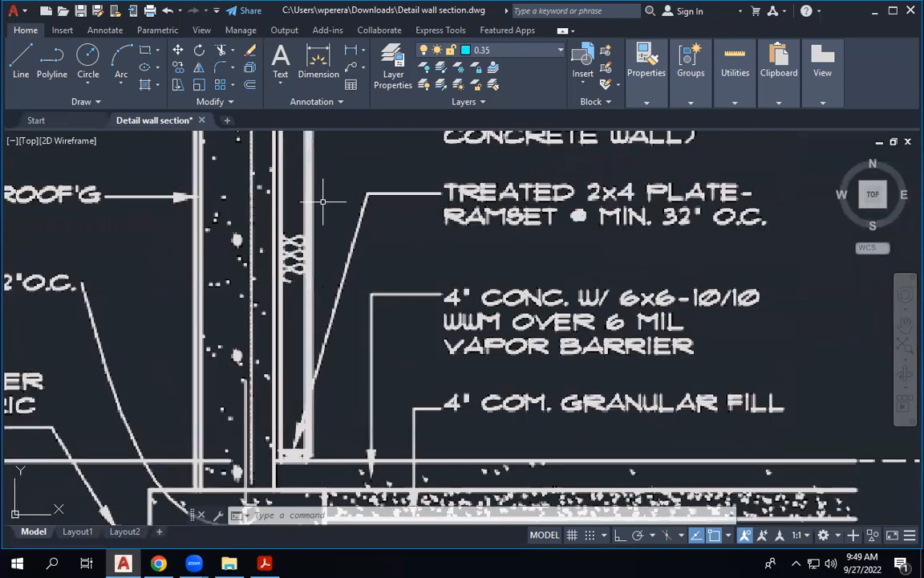
{"action": "scroll", "coordinate": [324, 199], "scroll_direction": "down", "scroll_amount": 1}
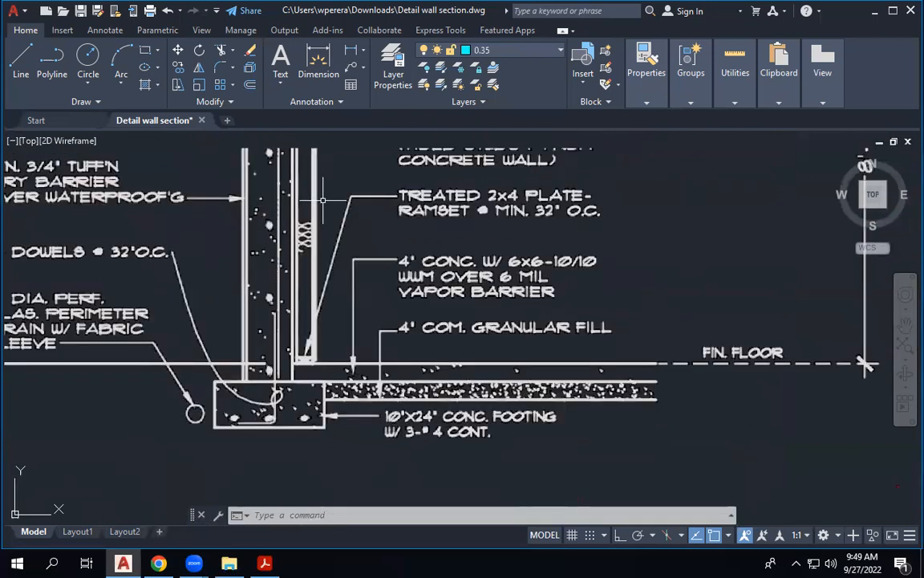
{"action": "scroll", "coordinate": [289, 241], "scroll_direction": "down", "scroll_amount": 4}
{"action": "scroll", "coordinate": [331, 250], "scroll_direction": "up", "scroll_amount": 4}
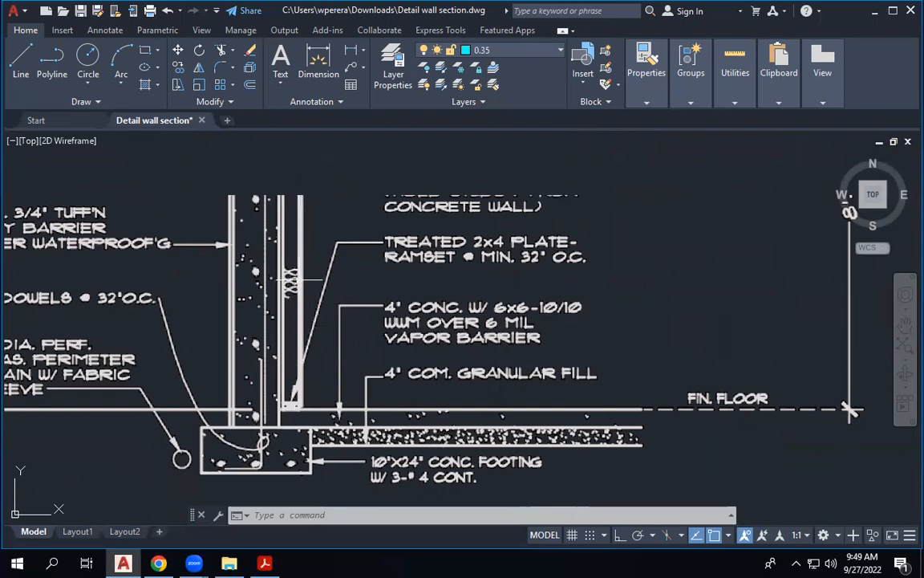
{"action": "scroll", "coordinate": [259, 373], "scroll_direction": "down", "scroll_amount": 5}
{"action": "scroll", "coordinate": [507, 307], "scroll_direction": "up", "scroll_amount": 4}
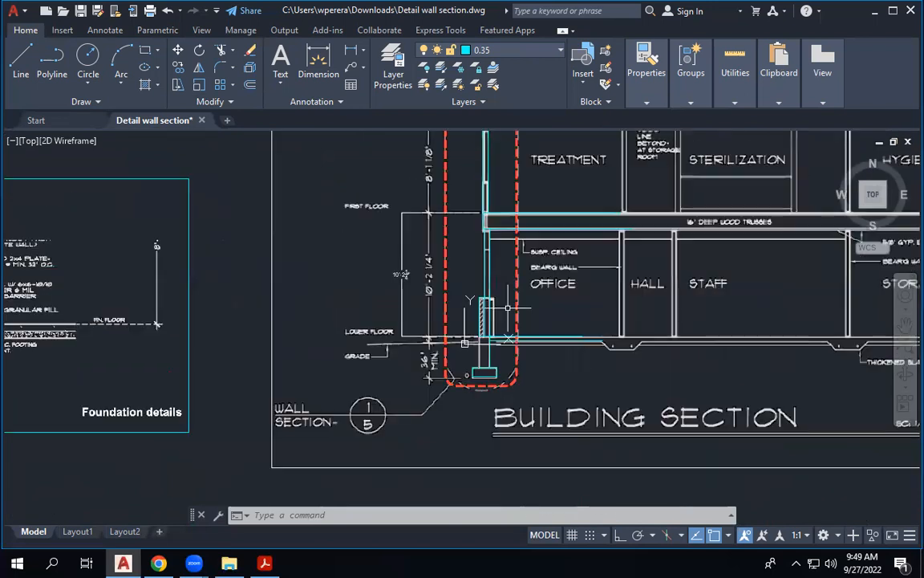
{"action": "scroll", "coordinate": [507, 308], "scroll_direction": "up", "scroll_amount": 5}
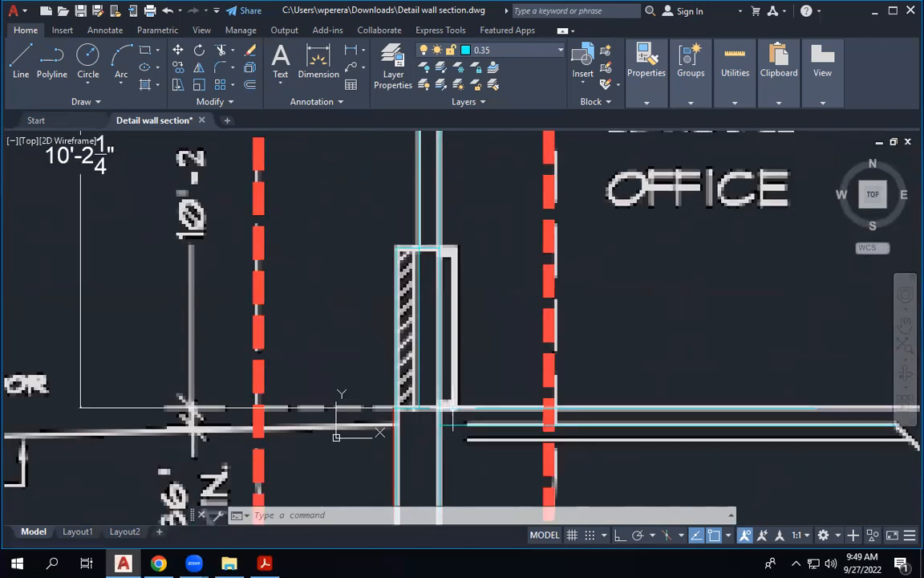
Step: Compare the footing, foundation wall base and slab in the foundation detail with the same parts of the traced wall section
{"action": "scroll", "coordinate": [492, 286], "scroll_direction": "down", "scroll_amount": 2}
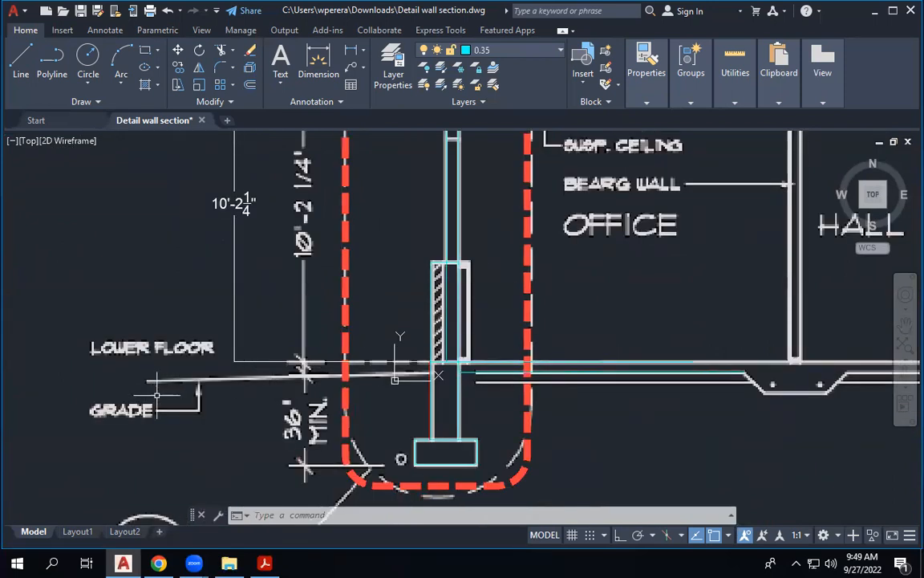
{"action": "scroll", "coordinate": [343, 359], "scroll_direction": "down", "scroll_amount": 4}
{"action": "scroll", "coordinate": [529, 345], "scroll_direction": "down", "scroll_amount": 2}
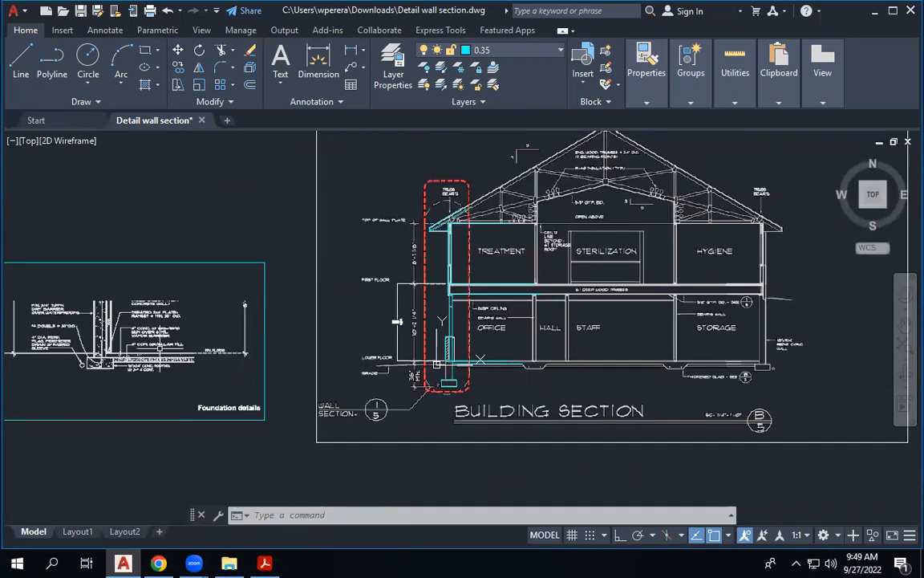
{"action": "scroll", "coordinate": [102, 329], "scroll_direction": "up", "scroll_amount": 2}
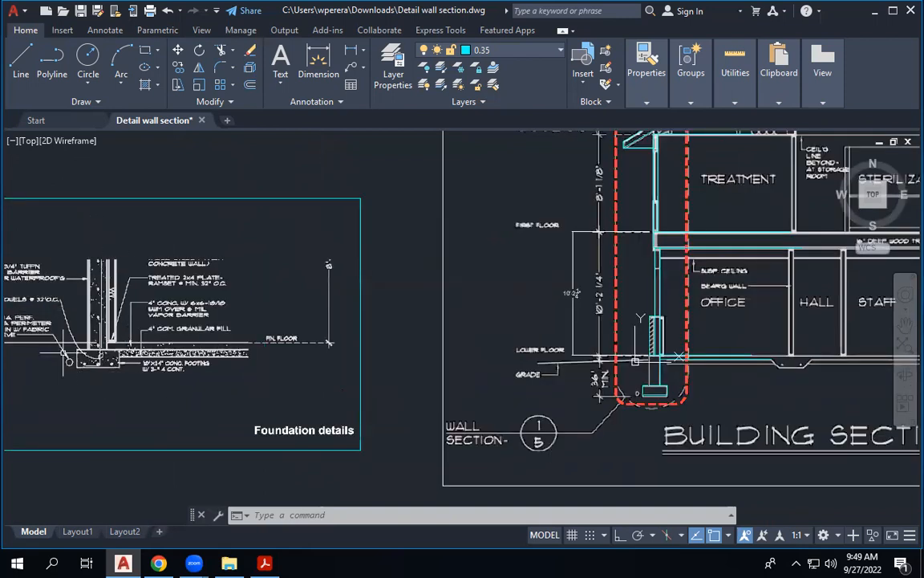
{"action": "scroll", "coordinate": [64, 353], "scroll_direction": "up", "scroll_amount": 4}
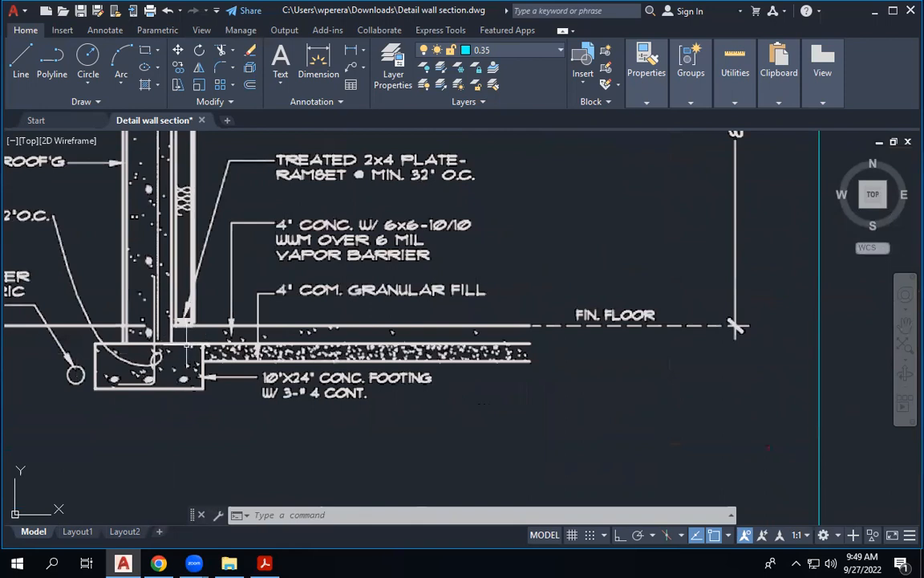
{"action": "scroll", "coordinate": [293, 270], "scroll_direction": "down", "scroll_amount": 4}
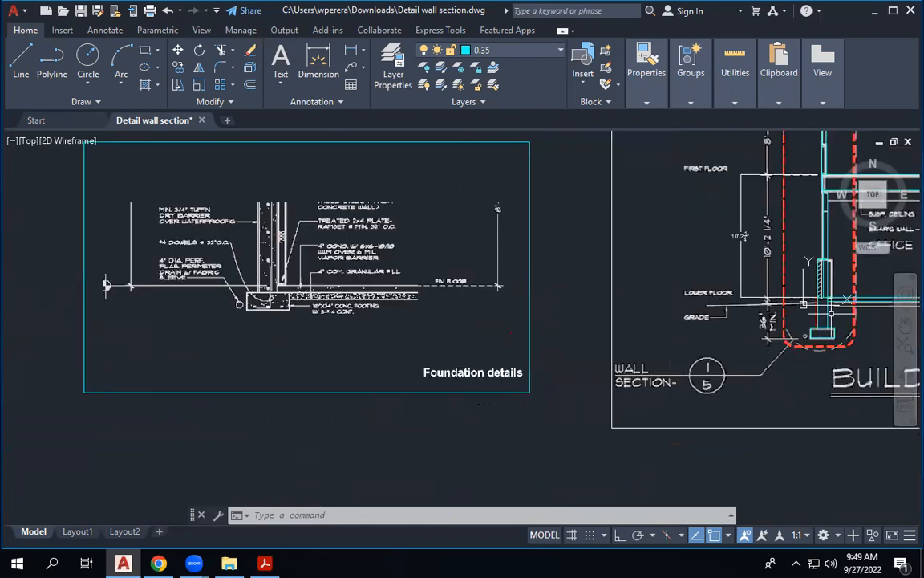
{"action": "scroll", "coordinate": [832, 317], "scroll_direction": "up", "scroll_amount": 4}
{"action": "scroll", "coordinate": [832, 317], "scroll_direction": "up", "scroll_amount": 4}
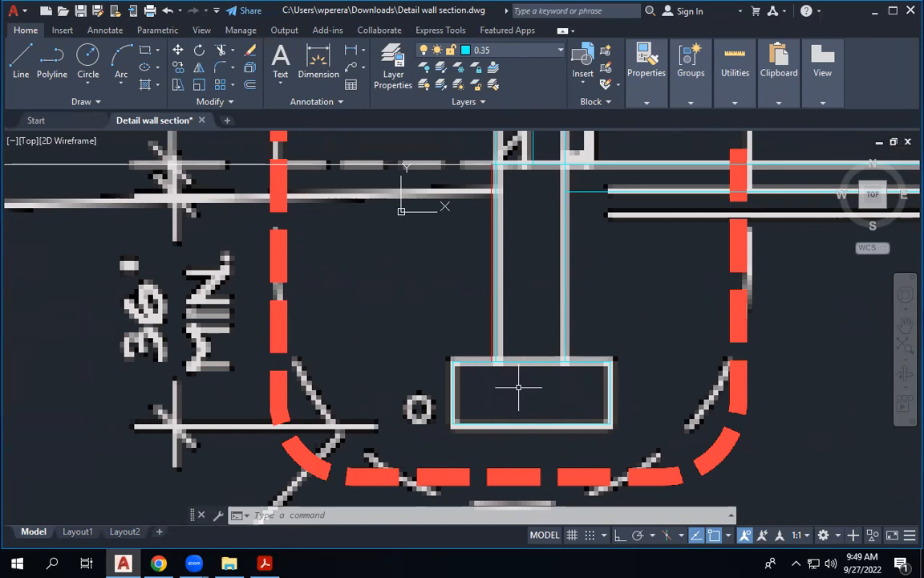
{"action": "scroll", "coordinate": [505, 377], "scroll_direction": "down", "scroll_amount": 2}
{"action": "scroll", "coordinate": [529, 241], "scroll_direction": "up", "scroll_amount": 2}
{"action": "scroll", "coordinate": [562, 265], "scroll_direction": "down", "scroll_amount": 10}
{"action": "scroll", "coordinate": [423, 280], "scroll_direction": "up", "scroll_amount": 6}
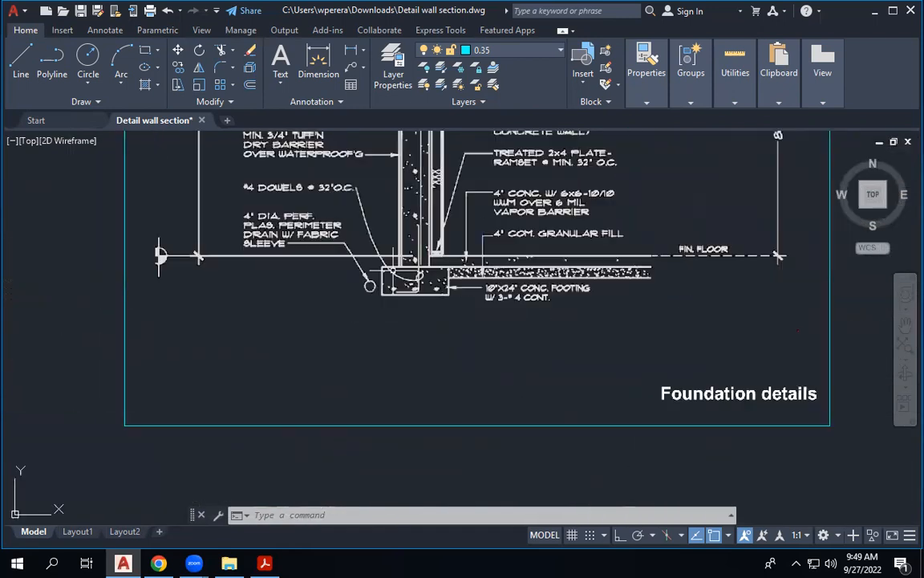
{"action": "scroll", "coordinate": [713, 265], "scroll_direction": "up", "scroll_amount": 2}
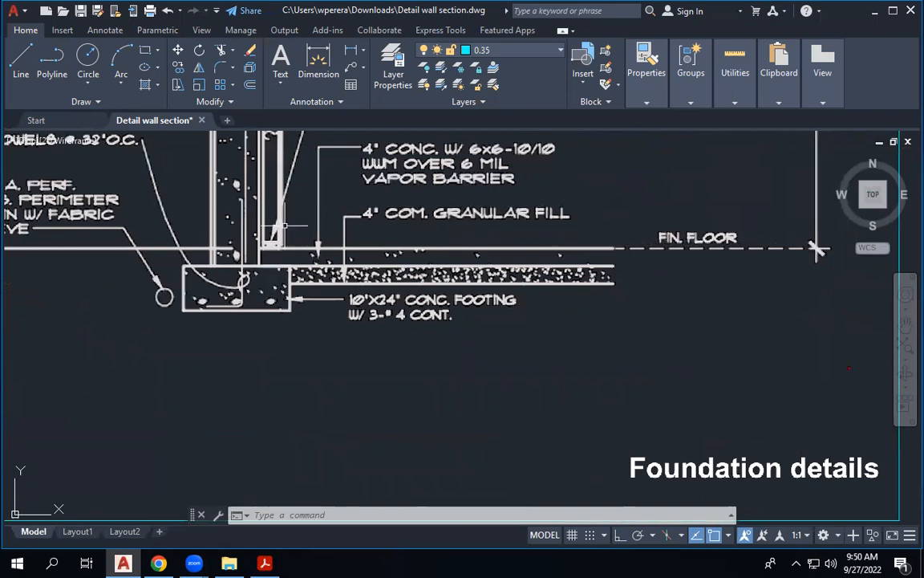
{"action": "scroll", "coordinate": [282, 227], "scroll_direction": "down", "scroll_amount": 6}
{"action": "scroll", "coordinate": [473, 277], "scroll_direction": "up", "scroll_amount": 5}
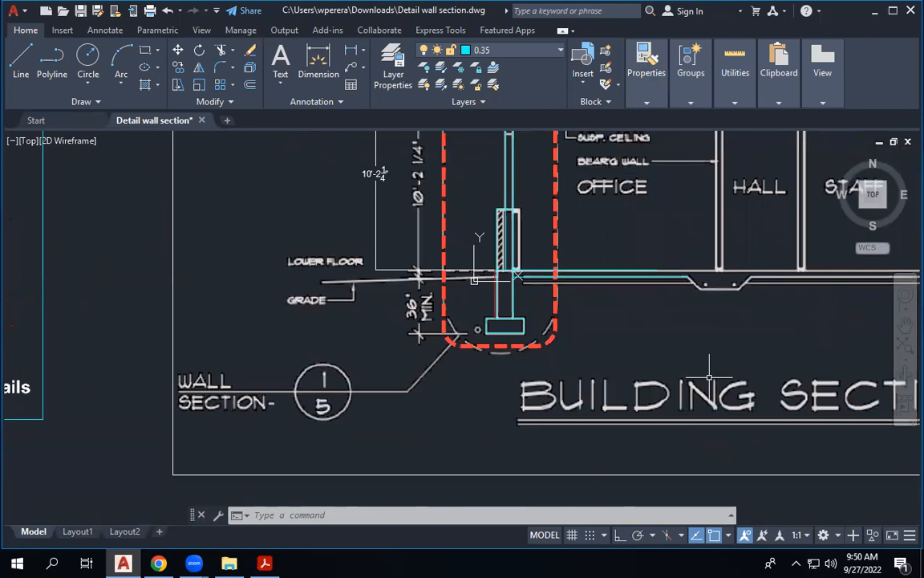
Step: Highlight the traced lower floor line, check it against the finished floor line in the foundation detail, and clear the selection
{"action": "left_click", "coordinate": [562, 271]}
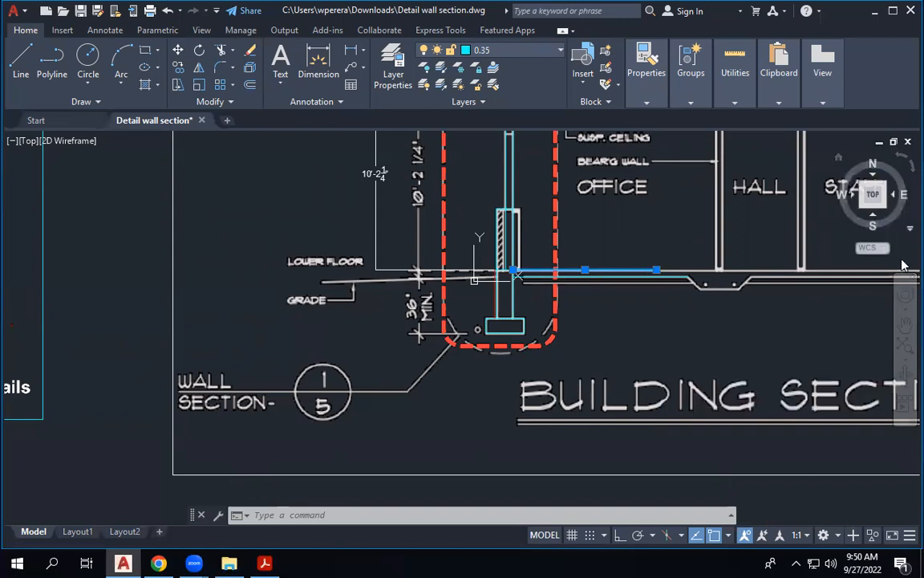
{"action": "scroll", "coordinate": [515, 307], "scroll_direction": "down", "scroll_amount": 3}
{"action": "scroll", "coordinate": [165, 298], "scroll_direction": "up", "scroll_amount": 9}
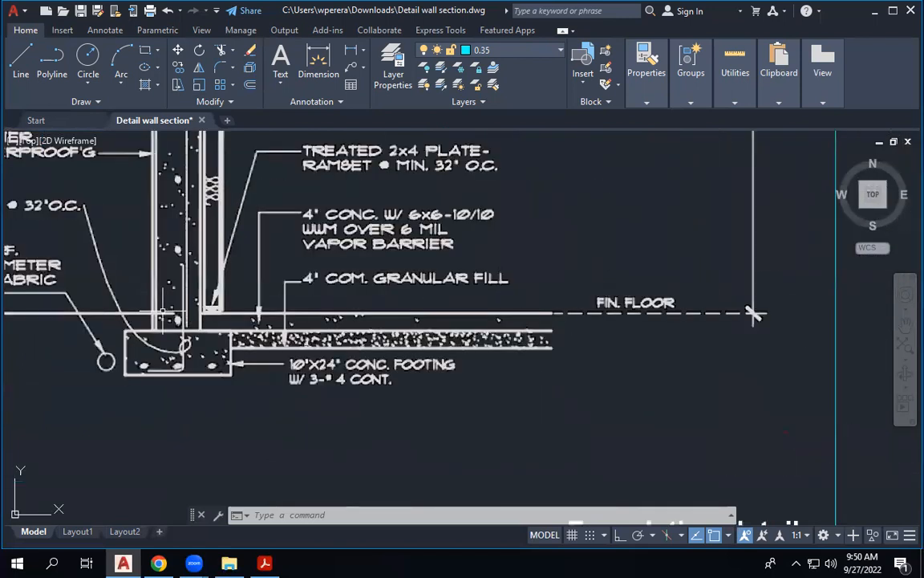
{"action": "scroll", "coordinate": [223, 363], "scroll_direction": "down", "scroll_amount": 3}
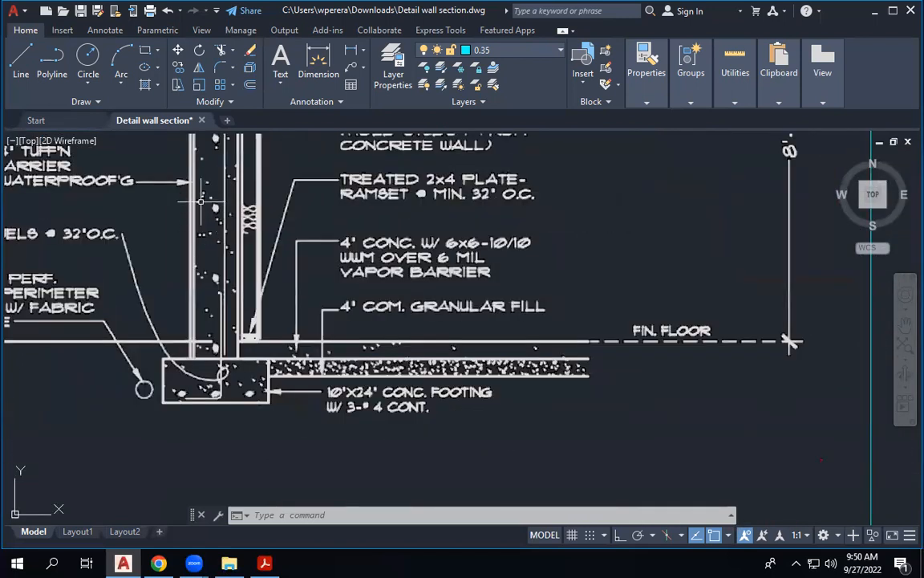
{"action": "scroll", "coordinate": [207, 205], "scroll_direction": "down", "scroll_amount": 4}
{"action": "scroll", "coordinate": [560, 250], "scroll_direction": "up", "scroll_amount": 6}
{"action": "scroll", "coordinate": [559, 250], "scroll_direction": "up", "scroll_amount": 4}
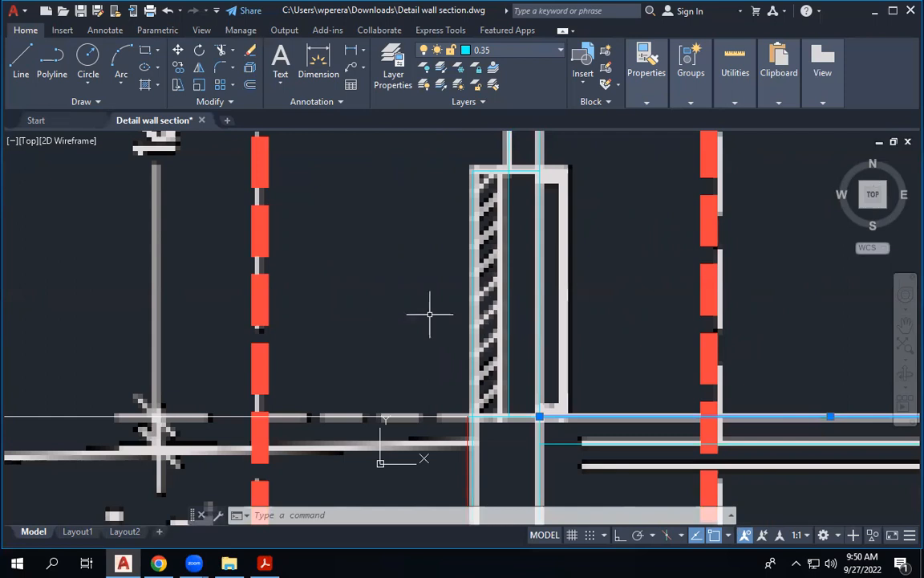
{"action": "key", "text": "Escape"}
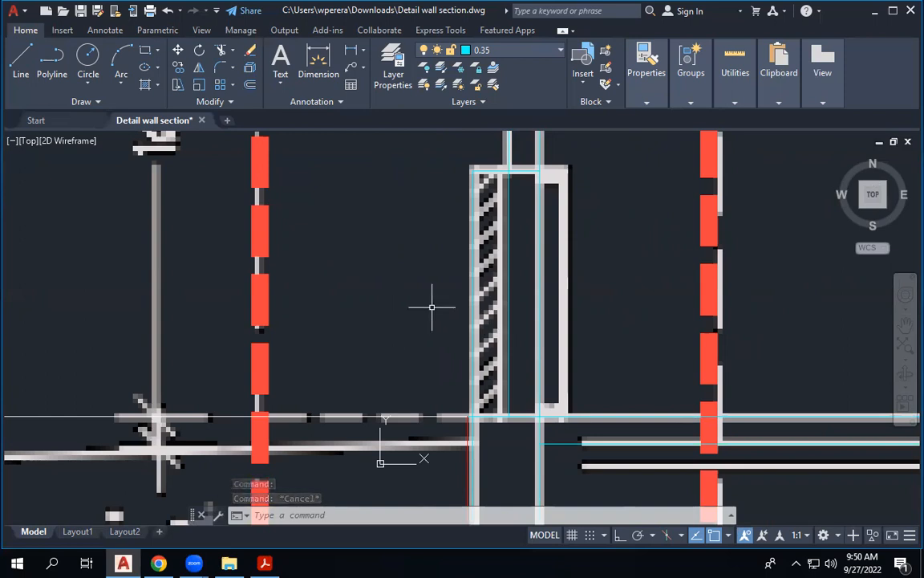
Step: Examine the treated 2x4 plate and its note at the base of the stud wall in the foundation detail
{"action": "scroll", "coordinate": [441, 318], "scroll_direction": "down", "scroll_amount": 3}
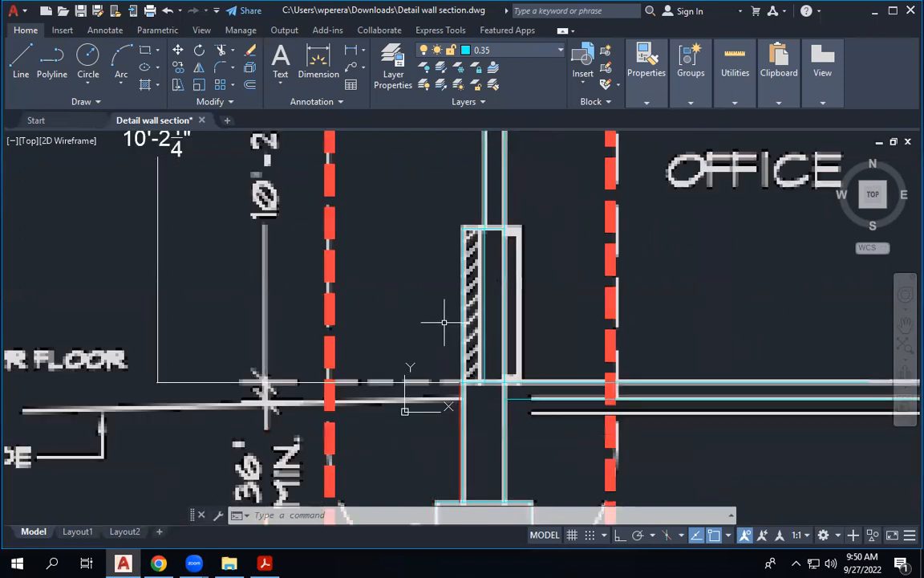
{"action": "scroll", "coordinate": [632, 320], "scroll_direction": "down", "scroll_amount": 2}
{"action": "scroll", "coordinate": [606, 314], "scroll_direction": "down", "scroll_amount": 4}
{"action": "scroll", "coordinate": [289, 305], "scroll_direction": "up", "scroll_amount": 8}
{"action": "scroll", "coordinate": [320, 321], "scroll_direction": "up", "scroll_amount": 2}
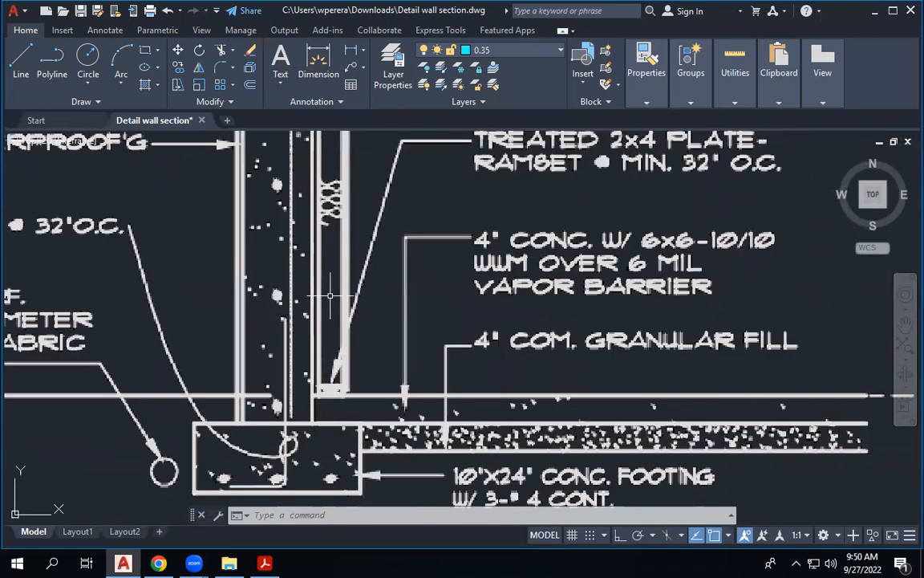
{"action": "scroll", "coordinate": [347, 401], "scroll_direction": "down", "scroll_amount": 2}
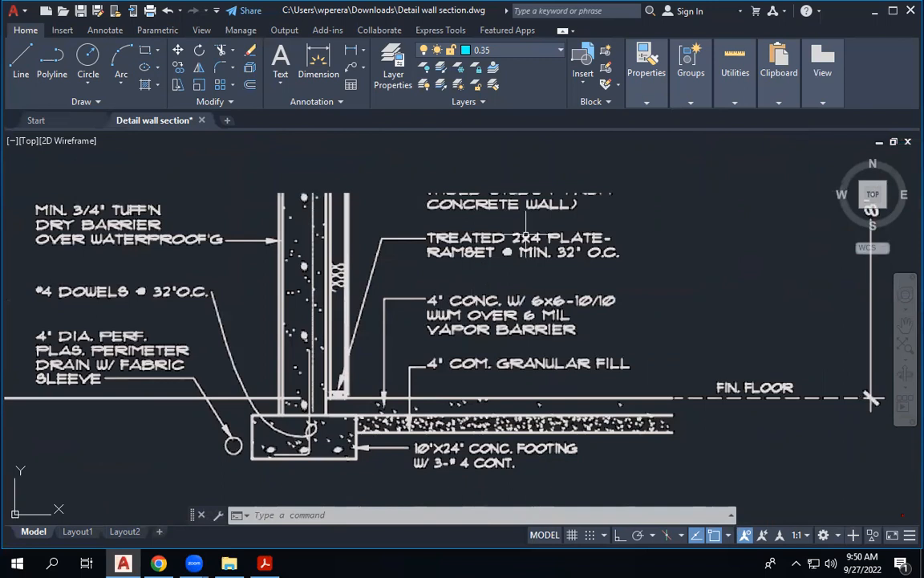
{"action": "scroll", "coordinate": [531, 237], "scroll_direction": "up", "scroll_amount": 2}
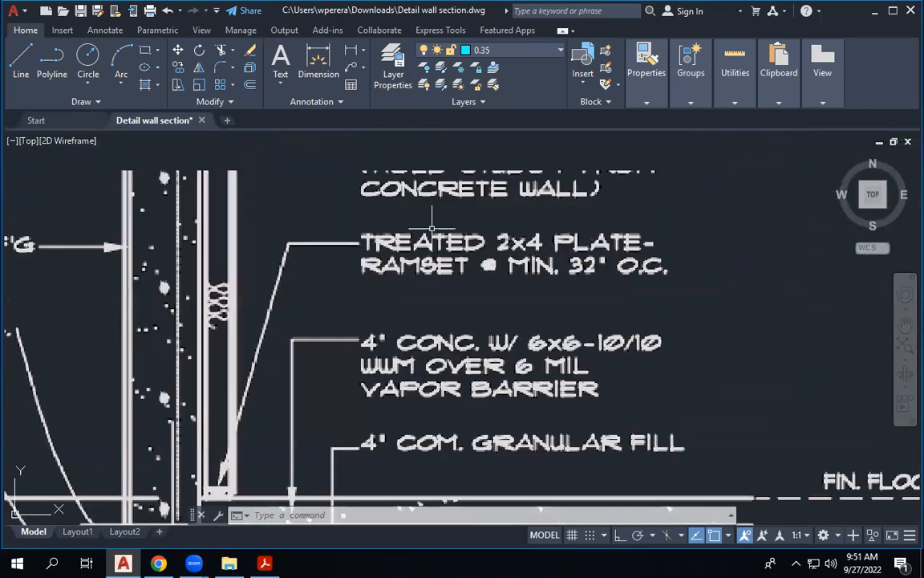
{"action": "scroll", "coordinate": [377, 197], "scroll_direction": "down", "scroll_amount": 1}
{"action": "scroll", "coordinate": [183, 419], "scroll_direction": "up", "scroll_amount": 2}
{"action": "scroll", "coordinate": [249, 377], "scroll_direction": "up", "scroll_amount": 2}
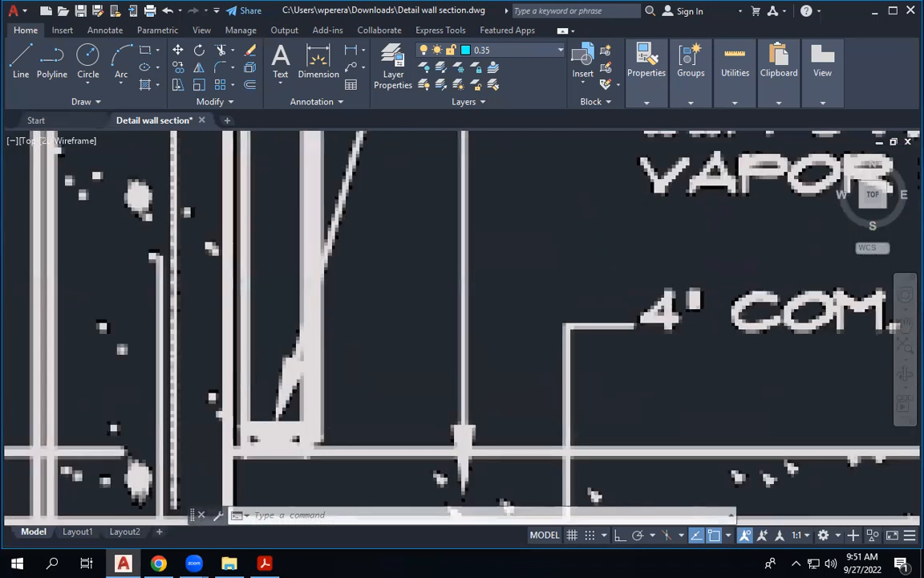
{"action": "scroll", "coordinate": [250, 379], "scroll_direction": "down", "scroll_amount": 2}
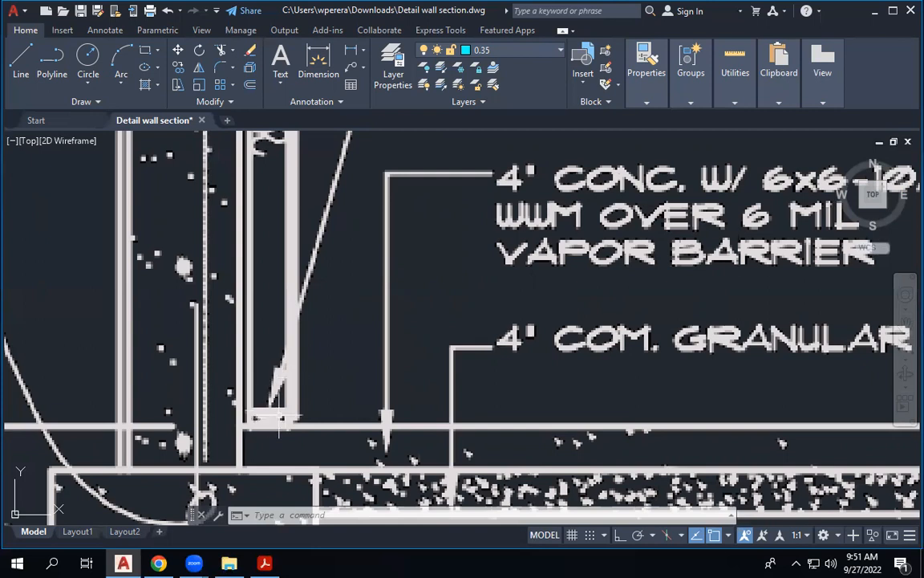
{"action": "scroll", "coordinate": [279, 422], "scroll_direction": "down", "scroll_amount": 3}
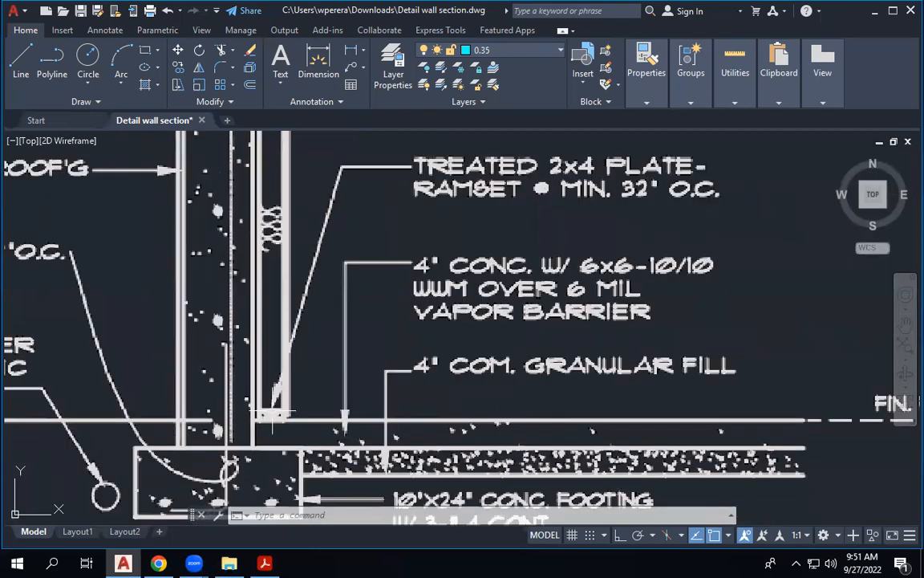
{"action": "scroll", "coordinate": [273, 415], "scroll_direction": "down", "scroll_amount": 2}
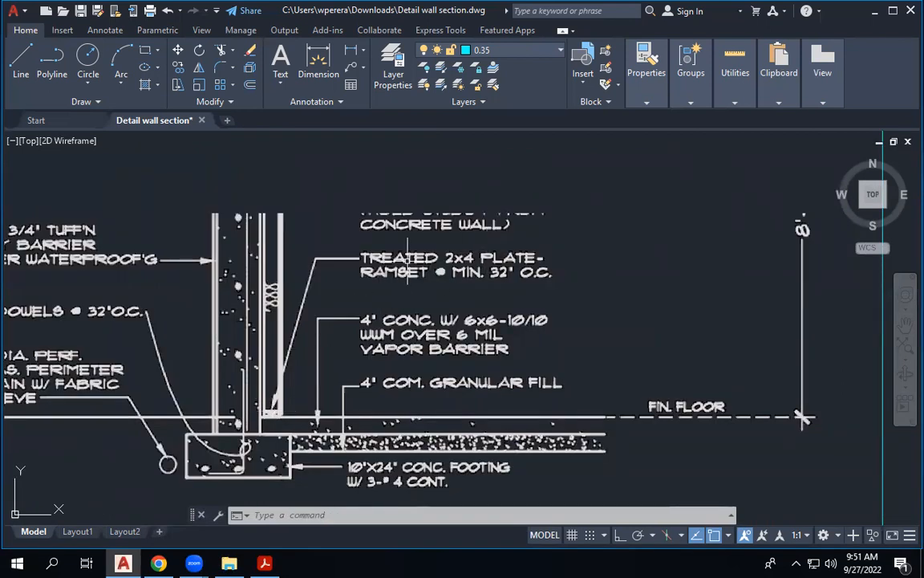
Step: Study the insulated stud wall and its spacing from the concrete wall's inner face, down to the slab, in the foundation detail
{"action": "scroll", "coordinate": [293, 405], "scroll_direction": "up", "scroll_amount": 2}
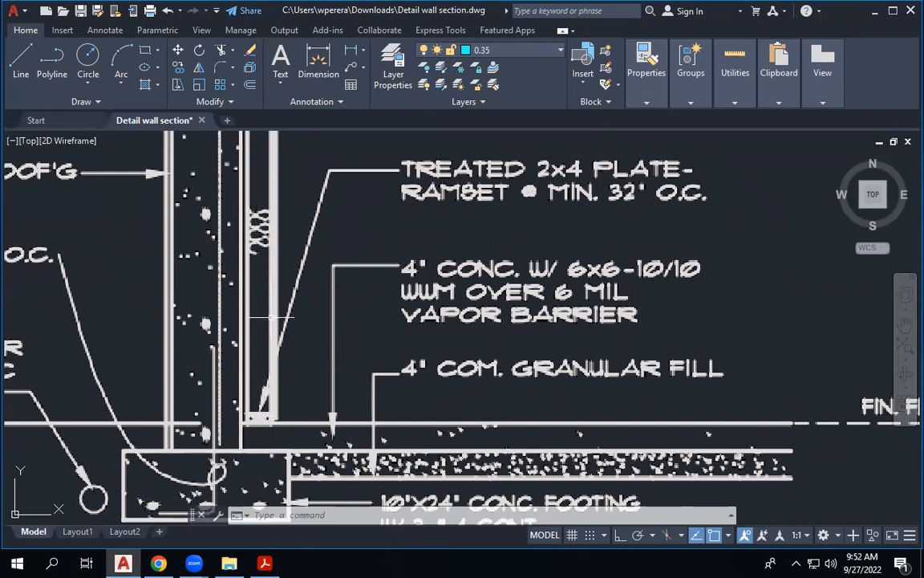
{"action": "scroll", "coordinate": [271, 318], "scroll_direction": "down", "scroll_amount": 2}
{"action": "scroll", "coordinate": [261, 363], "scroll_direction": "up", "scroll_amount": 2}
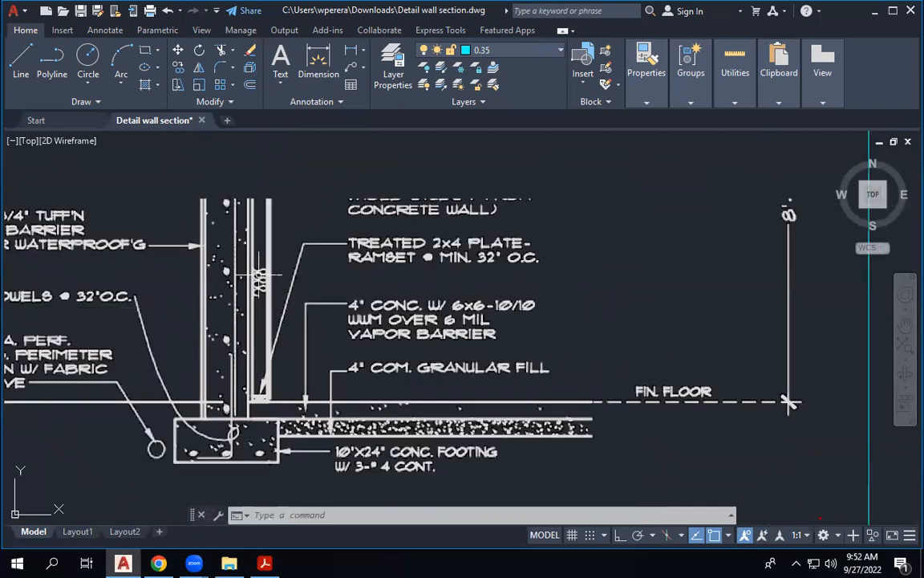
{"action": "scroll", "coordinate": [249, 277], "scroll_direction": "up", "scroll_amount": 3}
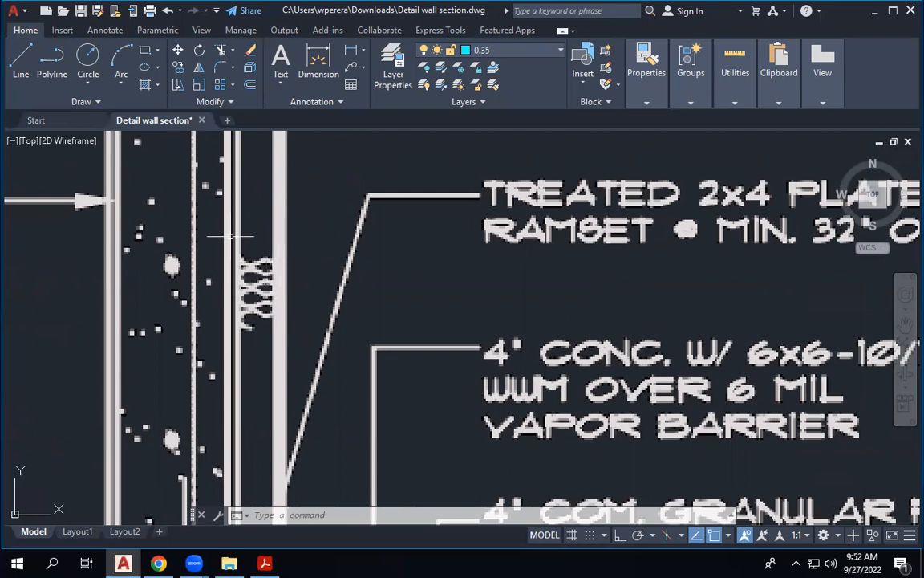
{"action": "scroll", "coordinate": [227, 232], "scroll_direction": "down", "scroll_amount": 2}
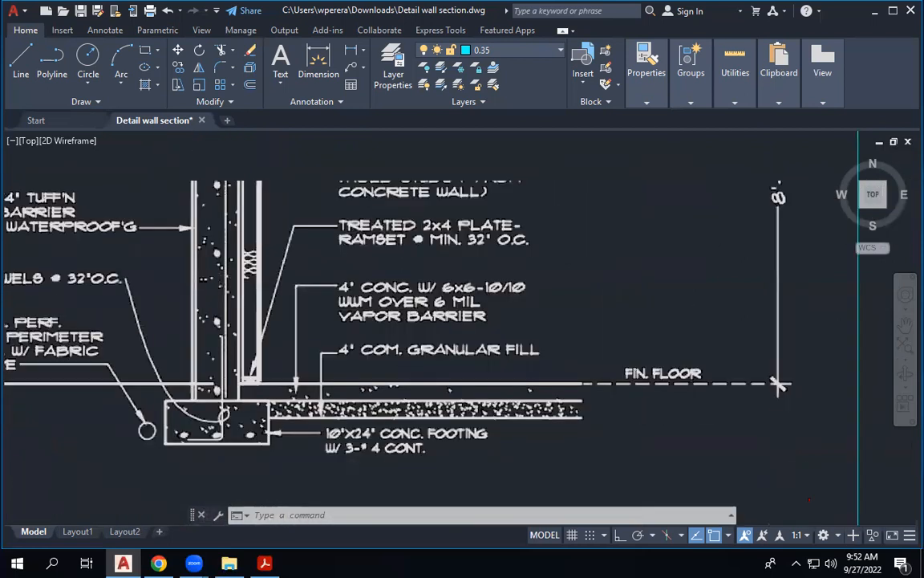
{"action": "scroll", "coordinate": [225, 257], "scroll_direction": "up", "scroll_amount": 1}
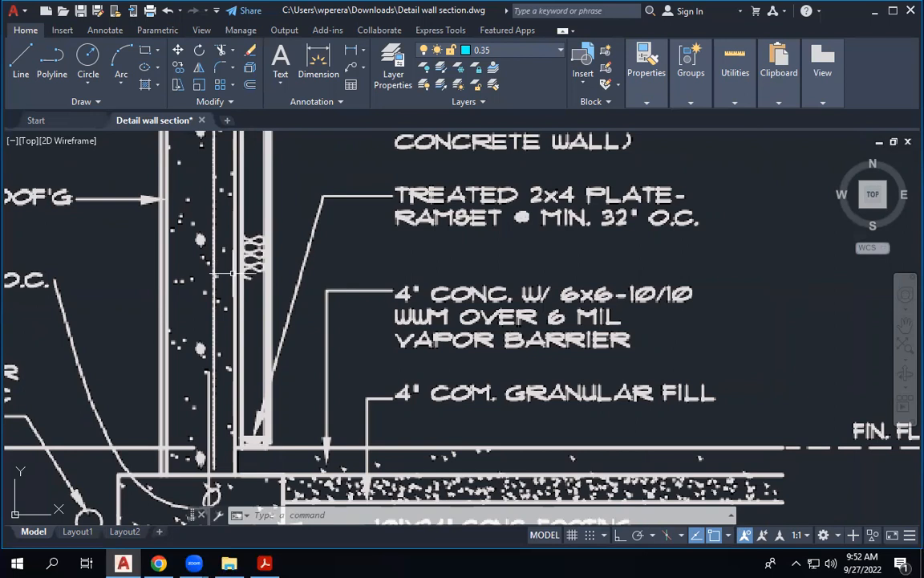
{"action": "scroll", "coordinate": [183, 239], "scroll_direction": "down", "scroll_amount": 2}
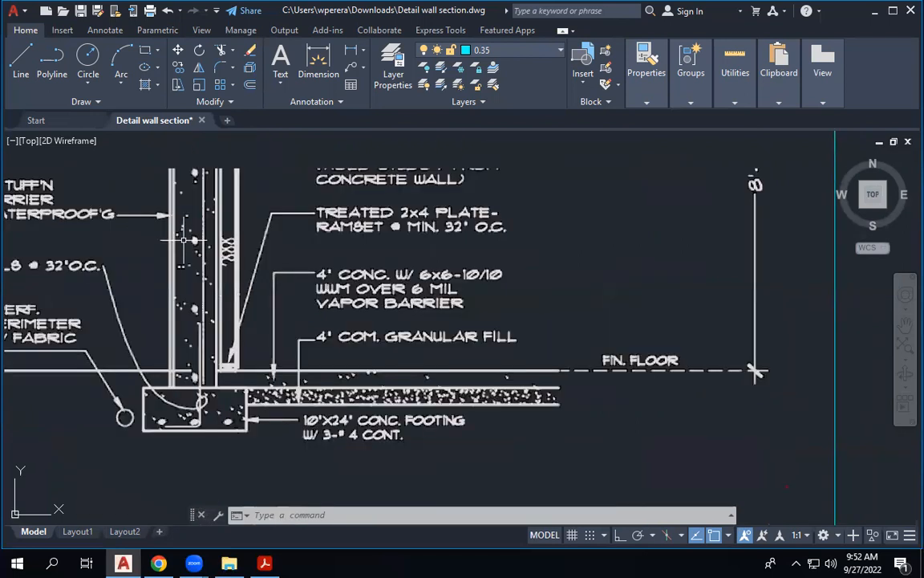
{"action": "scroll", "coordinate": [183, 239], "scroll_direction": "up", "scroll_amount": 2}
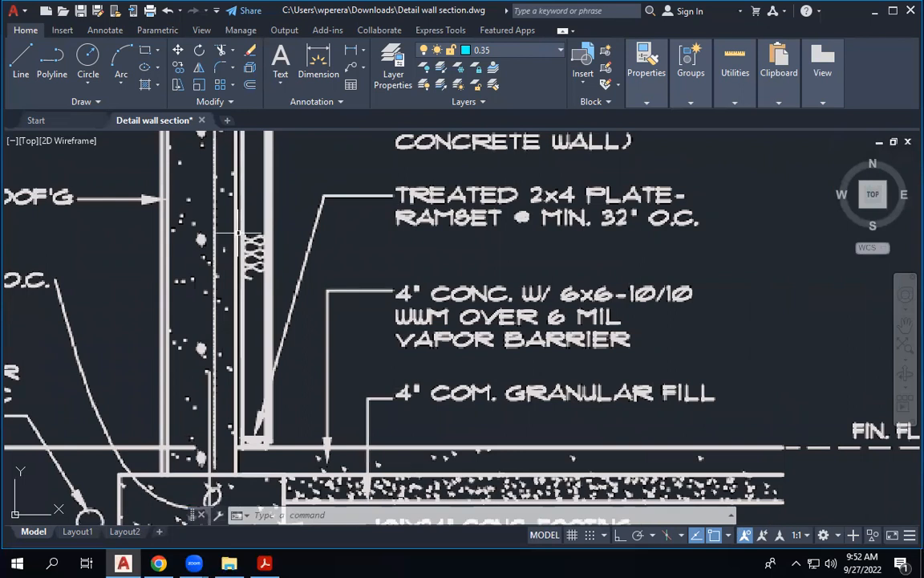
{"action": "scroll", "coordinate": [234, 433], "scroll_direction": "up", "scroll_amount": 3}
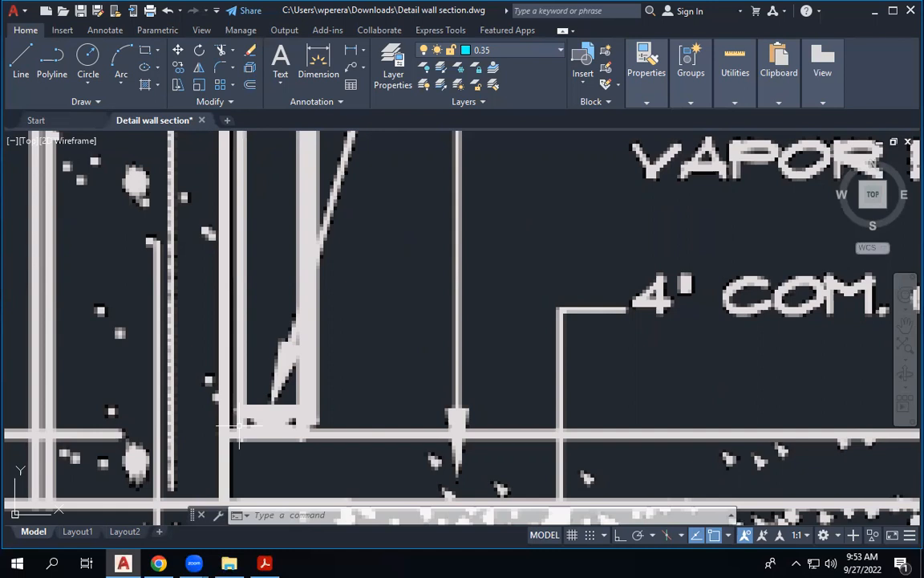
{"action": "scroll", "coordinate": [264, 365], "scroll_direction": "down", "scroll_amount": 3}
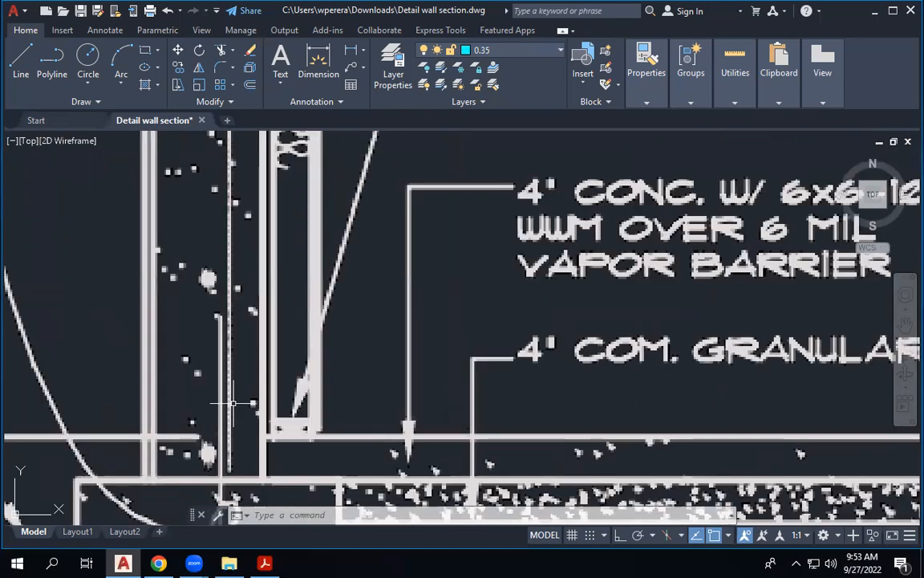
{"action": "scroll", "coordinate": [233, 401], "scroll_direction": "down", "scroll_amount": 2}
{"action": "scroll", "coordinate": [221, 353], "scroll_direction": "down", "scroll_amount": 2}
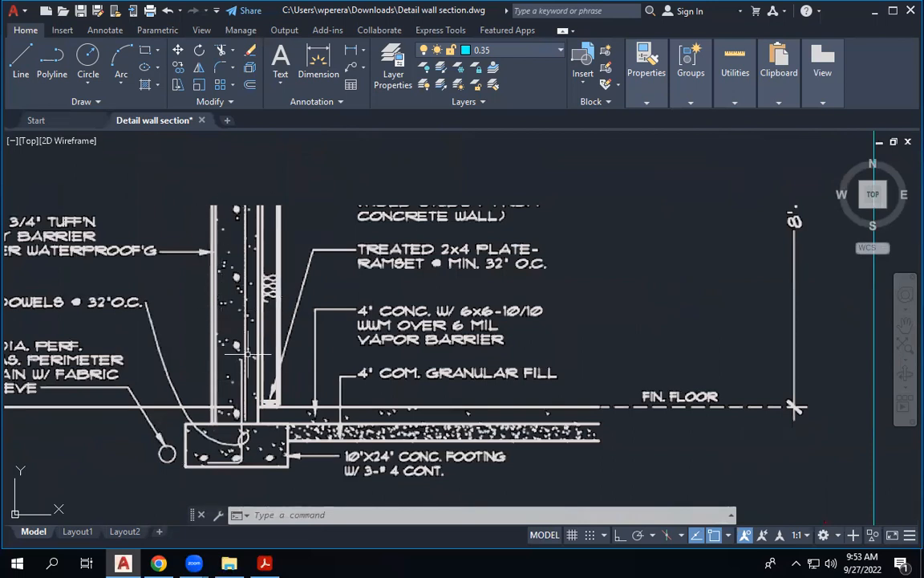
Step: Highlight both vertical lines of the traced lower-level wall and compare them with the concrete wall in the foundation detail
{"action": "scroll", "coordinate": [250, 309], "scroll_direction": "down", "scroll_amount": 3}
{"action": "scroll", "coordinate": [253, 330], "scroll_direction": "down", "scroll_amount": 3}
{"action": "scroll", "coordinate": [449, 352], "scroll_direction": "up", "scroll_amount": 10}
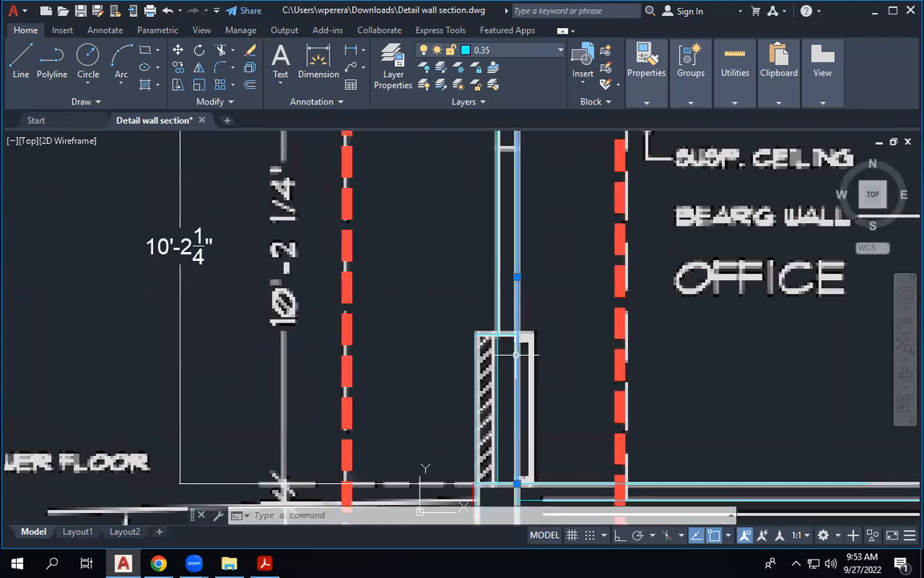
{"action": "left_click", "coordinate": [497, 350]}
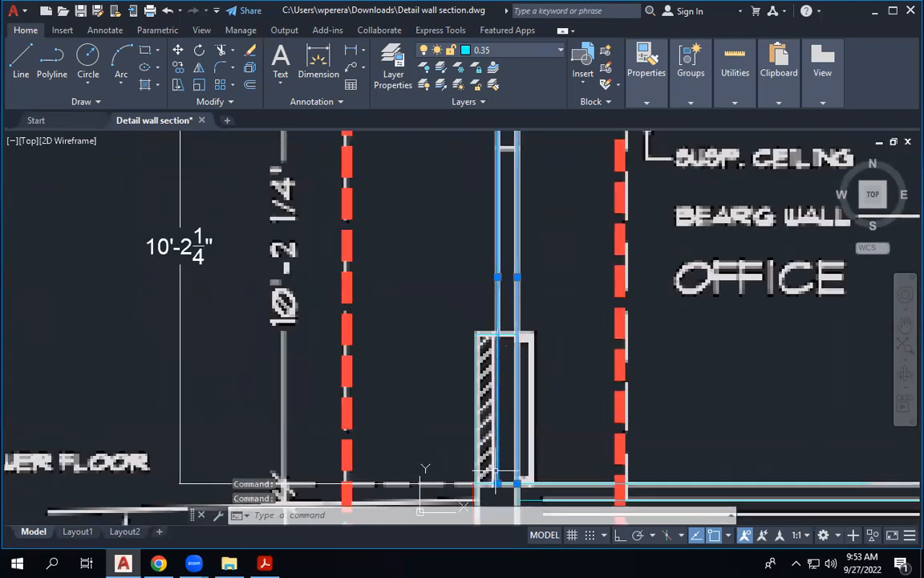
{"action": "scroll", "coordinate": [513, 477], "scroll_direction": "up", "scroll_amount": 5}
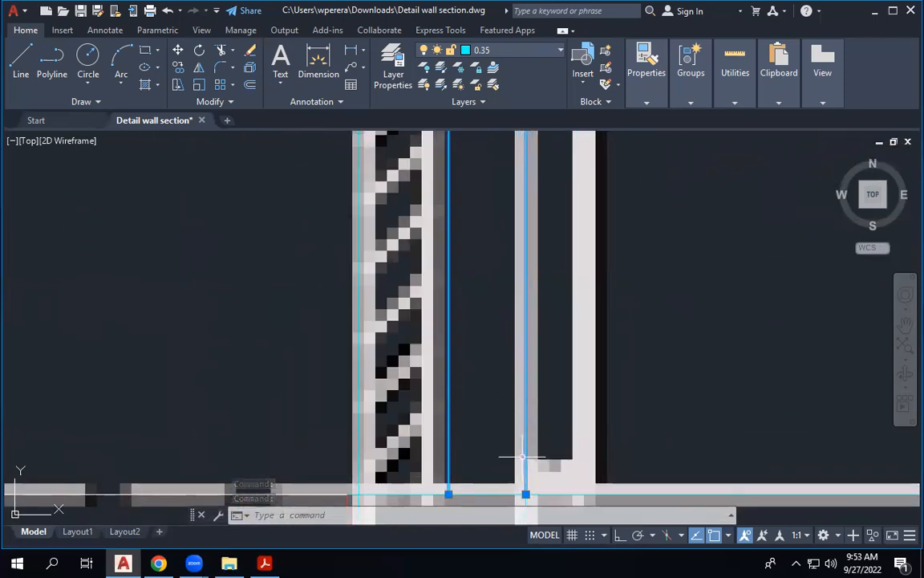
{"action": "scroll", "coordinate": [518, 449], "scroll_direction": "down", "scroll_amount": 5}
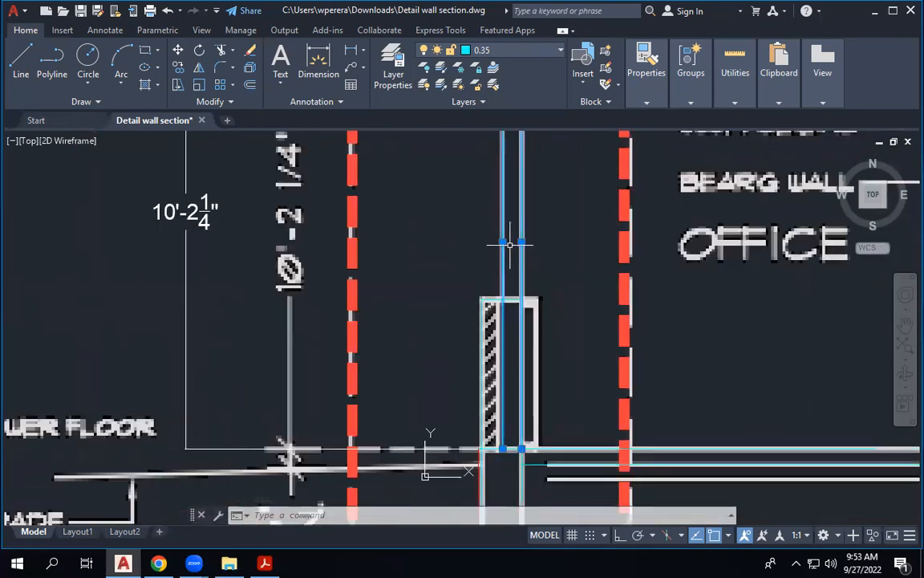
{"action": "scroll", "coordinate": [513, 244], "scroll_direction": "down", "scroll_amount": 4}
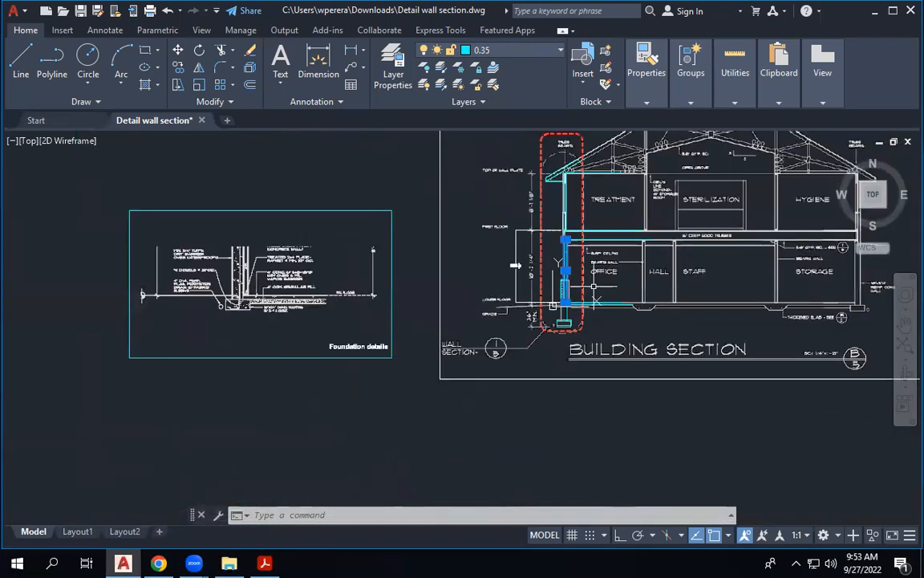
{"action": "scroll", "coordinate": [240, 280], "scroll_direction": "up", "scroll_amount": 8}
{"action": "scroll", "coordinate": [217, 401], "scroll_direction": "down", "scroll_amount": 6}
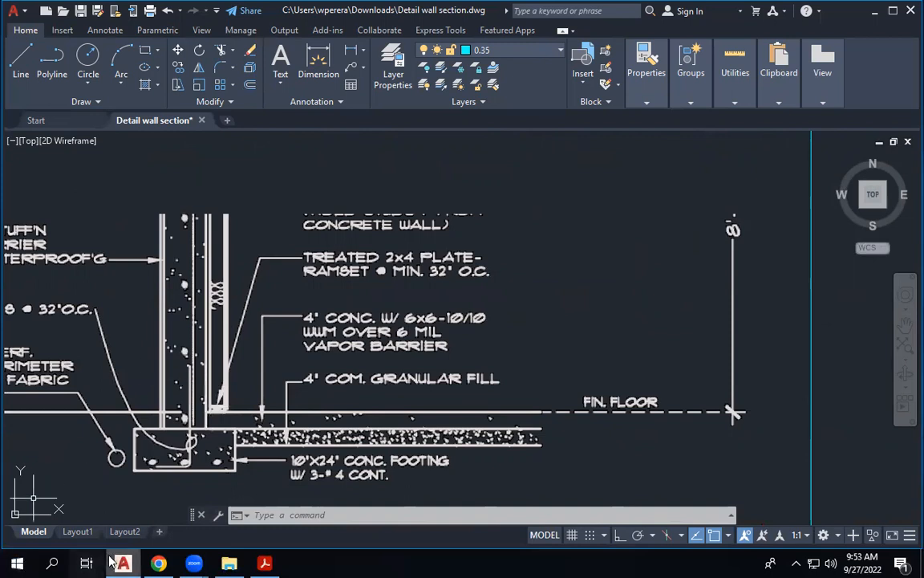
Step: Switch to Chrome and try to view "02_Creating detail wall sections for Interior Design.ppt" from the course's Week 04 materials
{"action": "left_click", "coordinate": [159, 562]}
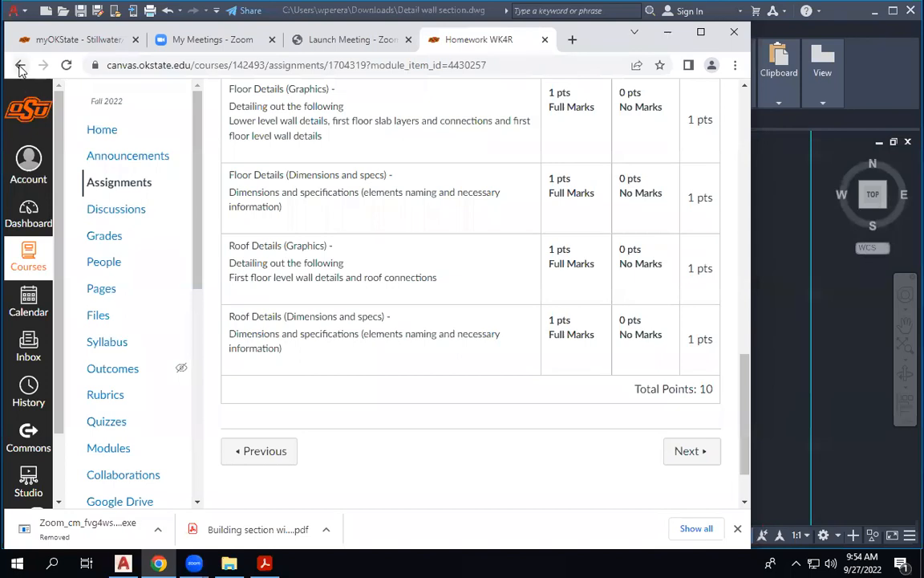
{"action": "left_click", "coordinate": [20, 65]}
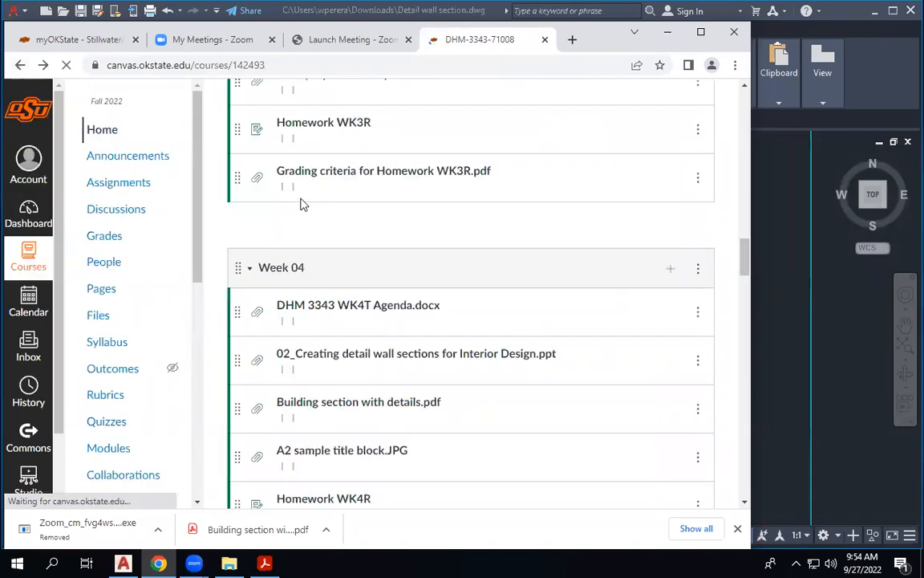
{"action": "scroll", "coordinate": [429, 350], "scroll_direction": "down", "scroll_amount": 5}
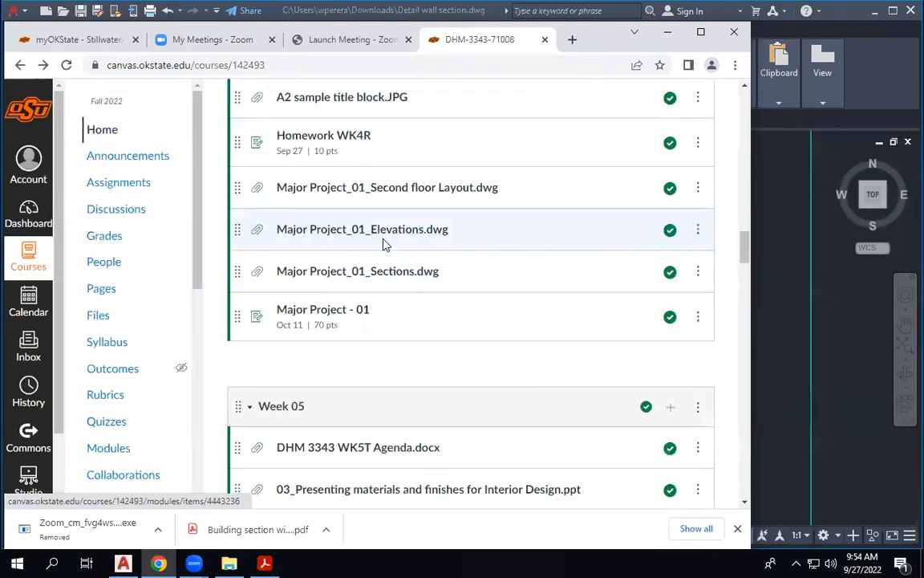
{"action": "scroll", "coordinate": [383, 244], "scroll_direction": "up", "scroll_amount": 2}
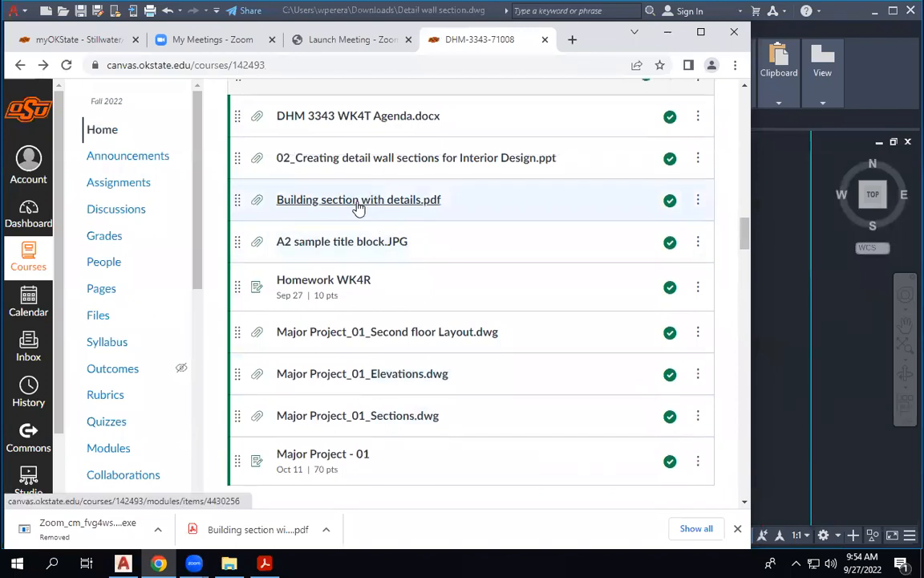
{"action": "left_click", "coordinate": [367, 161]}
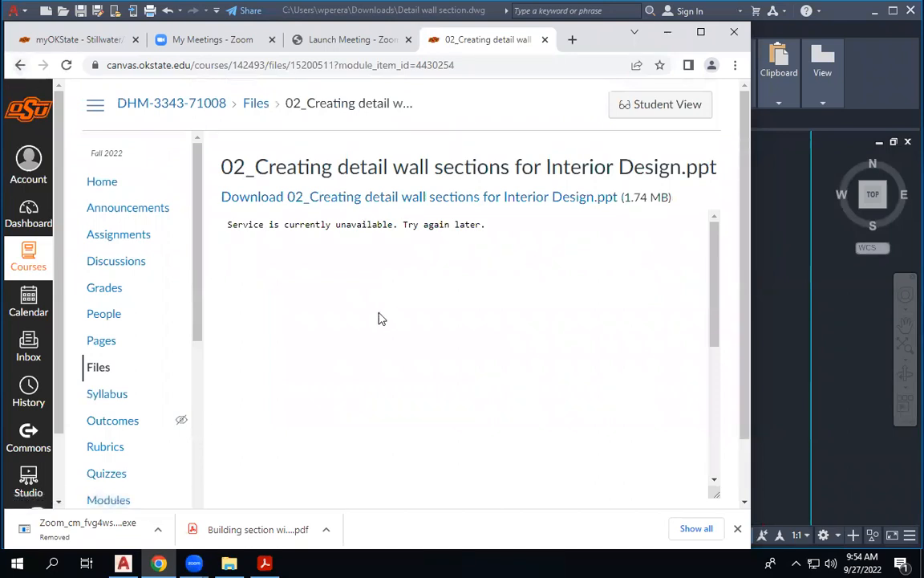
Step: Open the presentation "02_Creating detail wall sections for Interior Design" from the Downloads folder in File Explorer
{"action": "left_click", "coordinate": [229, 562]}
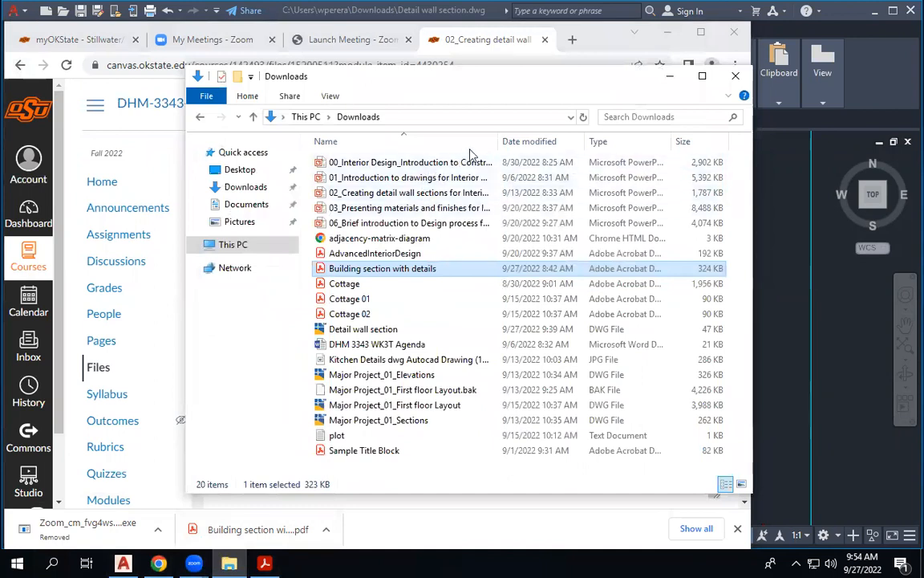
{"action": "left_click_drag", "start_coordinate": [495, 140], "coordinate": [655, 140]}
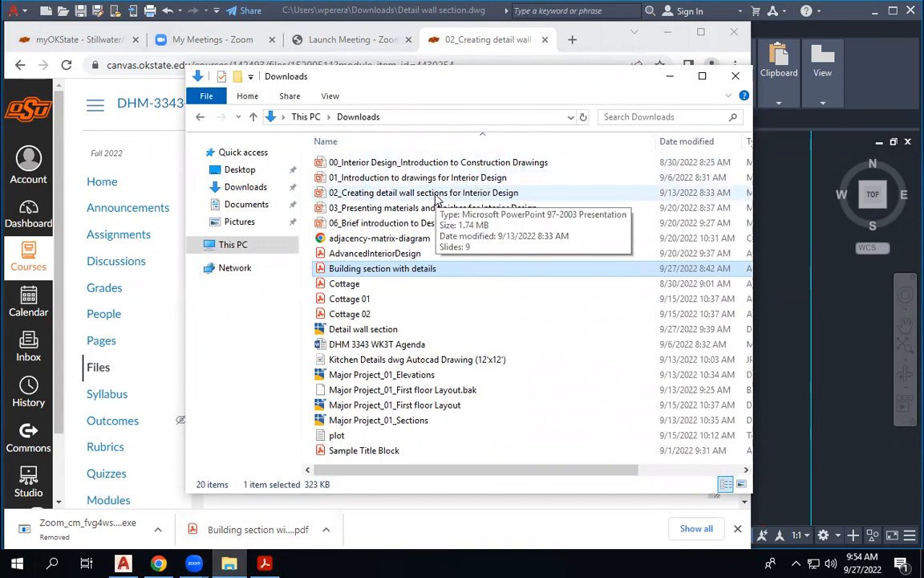
{"action": "left_click", "coordinate": [438, 196]}
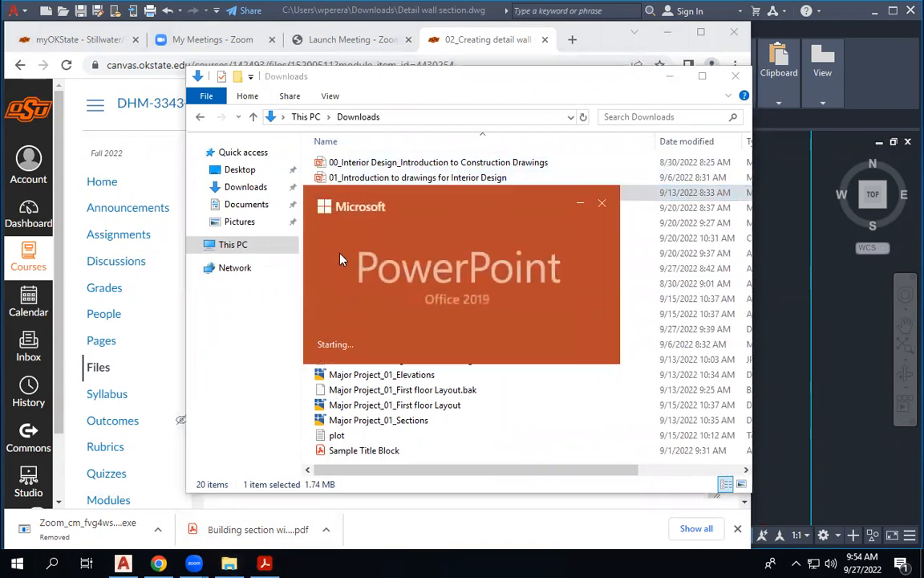
Step: Review the slides on wall section considerations, layered wall assembly and the interior typical wall section detail
{"action": "scroll", "coordinate": [337, 257], "scroll_direction": "down", "scroll_amount": 1}
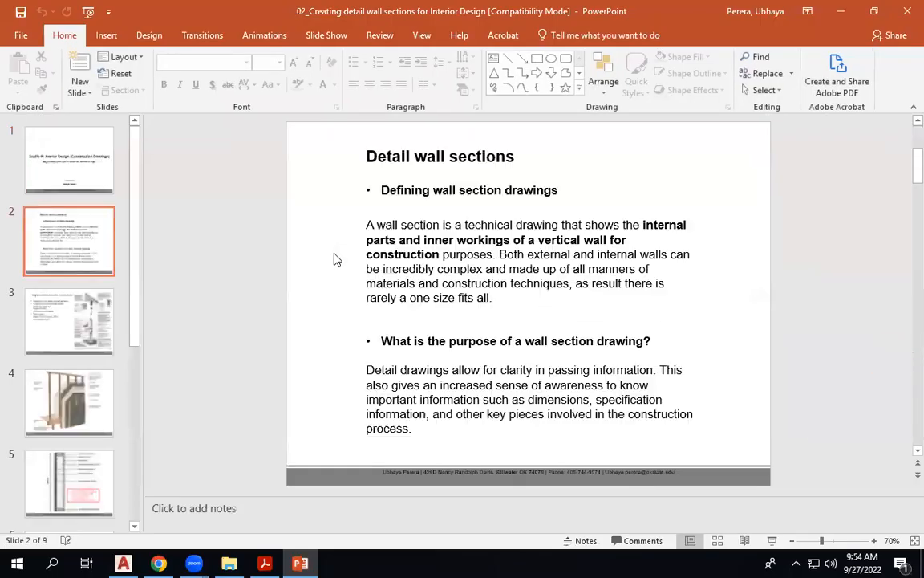
{"action": "left_click", "coordinate": [75, 409]}
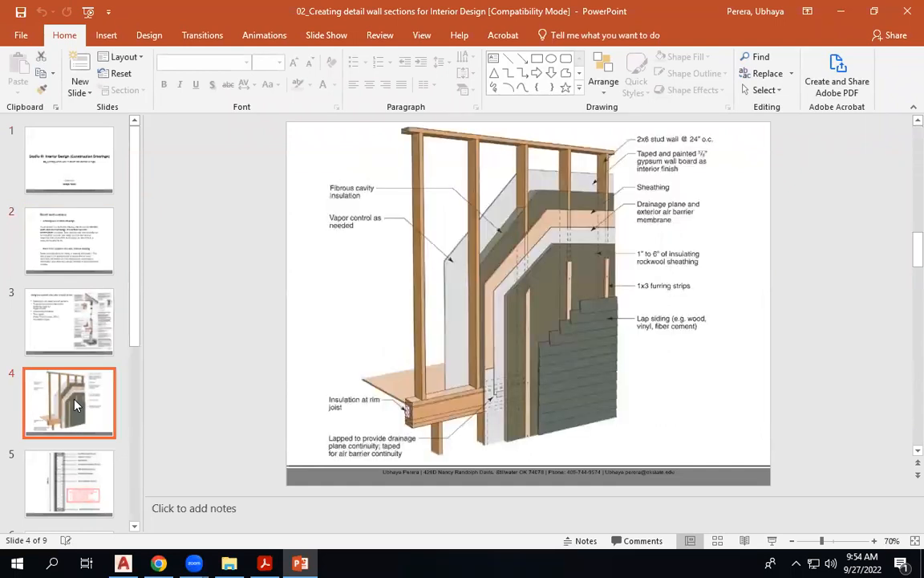
{"action": "left_click", "coordinate": [58, 479]}
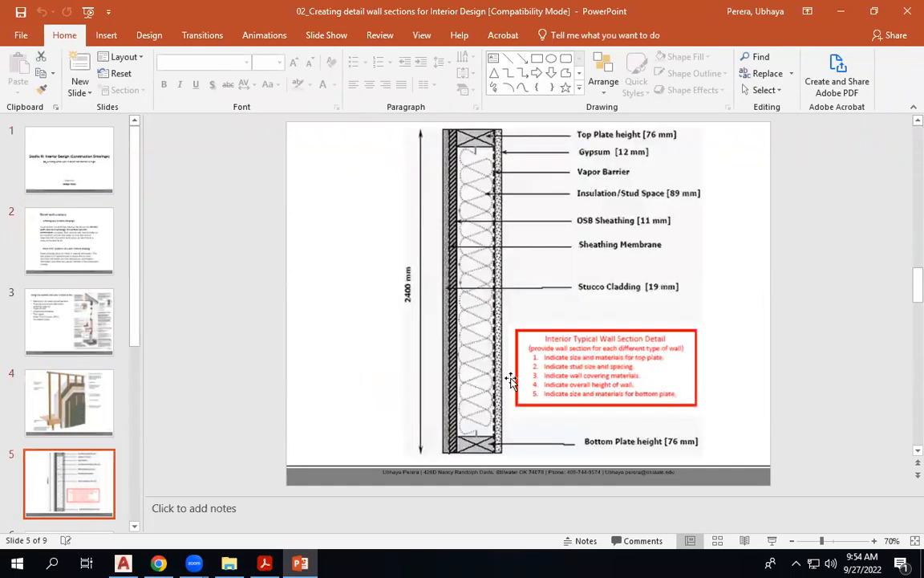
{"action": "scroll", "coordinate": [489, 353], "scroll_direction": "up", "scroll_amount": 1}
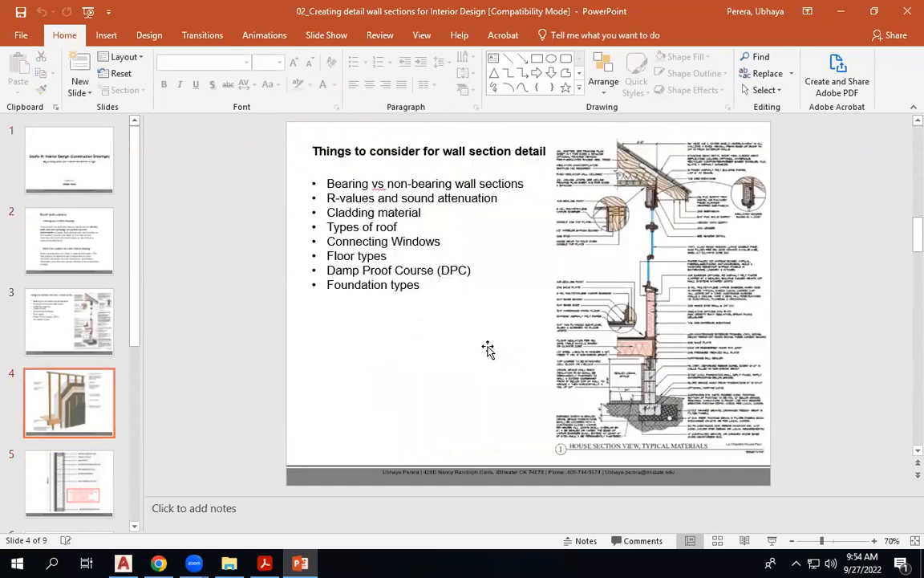
{"action": "scroll", "coordinate": [489, 353], "scroll_direction": "down", "scroll_amount": 1}
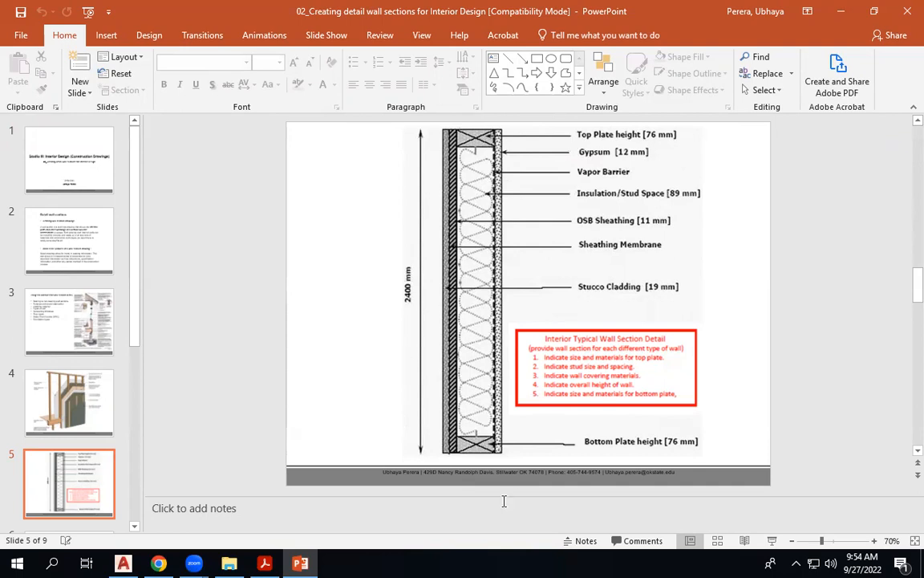
Step: Switch to AutoCAD, compare the traced wall with the foundation detail's wall layers, and return to the wall section slide in PowerPoint
{"action": "left_click", "coordinate": [122, 563]}
{"action": "scroll", "coordinate": [271, 294], "scroll_direction": "down", "scroll_amount": 5}
{"action": "scroll", "coordinate": [554, 145], "scroll_direction": "up", "scroll_amount": 6}
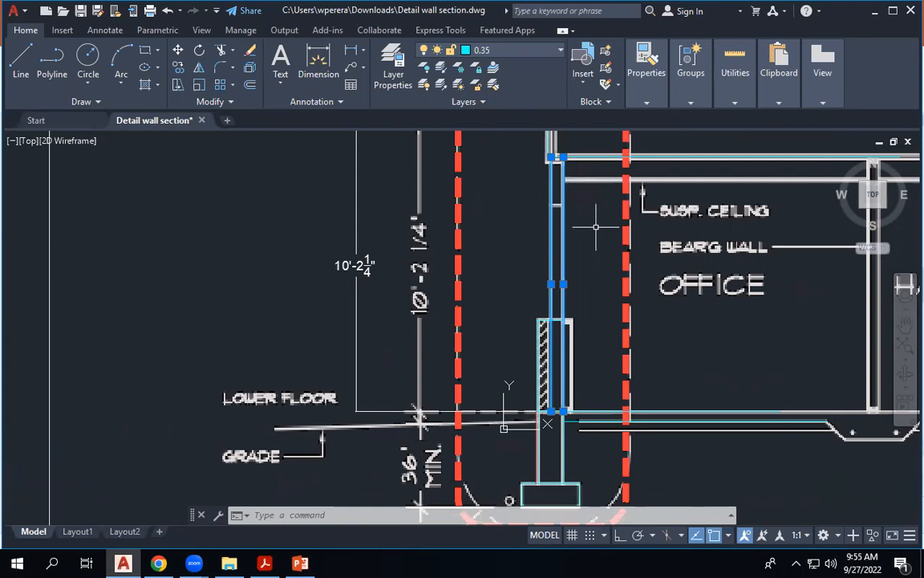
{"action": "scroll", "coordinate": [559, 264], "scroll_direction": "down", "scroll_amount": 5}
{"action": "scroll", "coordinate": [302, 265], "scroll_direction": "up", "scroll_amount": 8}
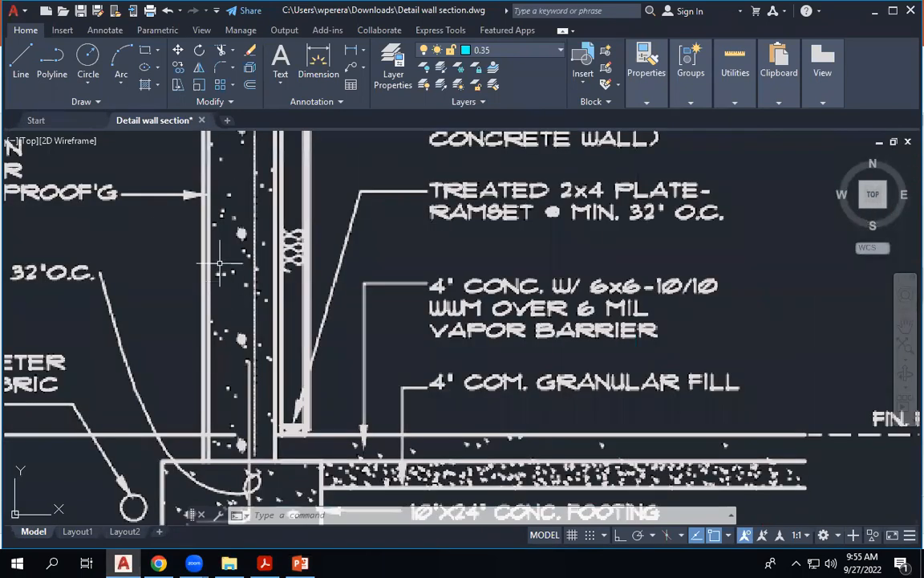
{"action": "scroll", "coordinate": [219, 263], "scroll_direction": "down", "scroll_amount": 2}
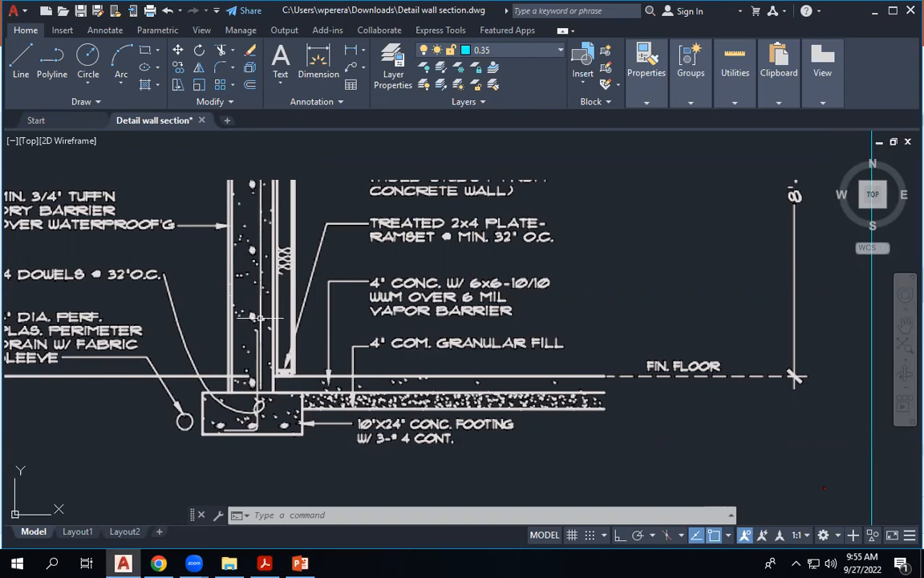
{"action": "scroll", "coordinate": [260, 312], "scroll_direction": "down", "scroll_amount": 2}
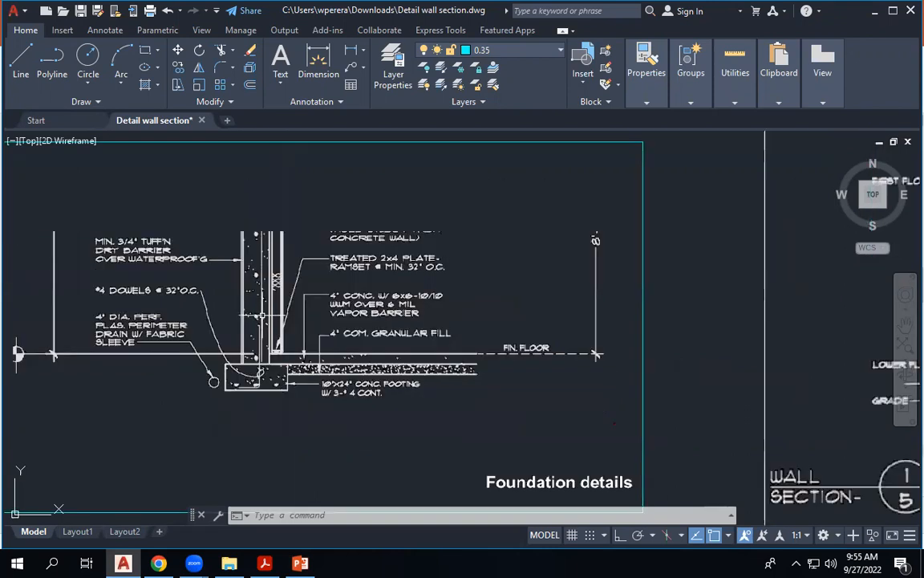
{"action": "left_click", "coordinate": [299, 562]}
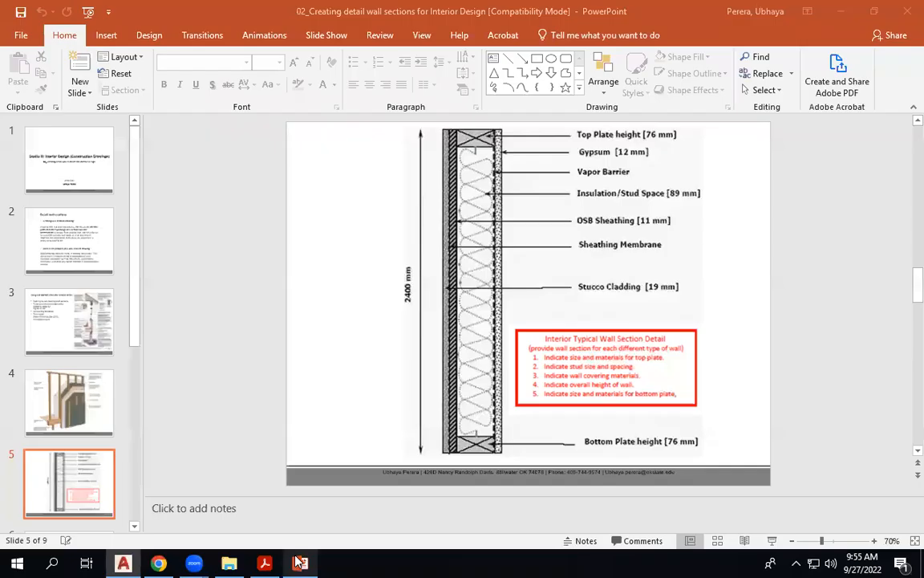
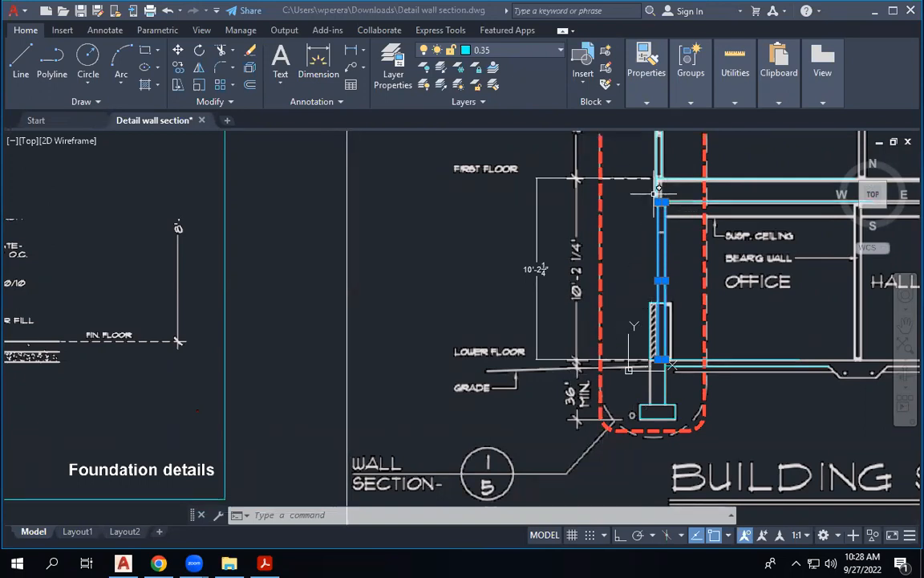
Step: Examine the concrete footing, foundation wall base and granular fill in the foundation detail against the building section
{"action": "scroll", "coordinate": [634, 364], "scroll_direction": "down", "scroll_amount": 2}
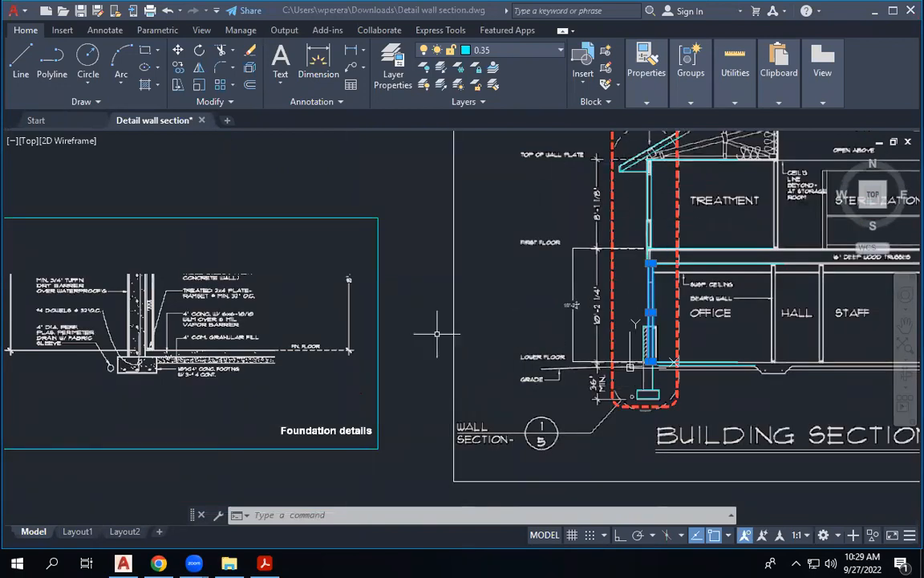
{"action": "scroll", "coordinate": [112, 345], "scroll_direction": "up", "scroll_amount": 2}
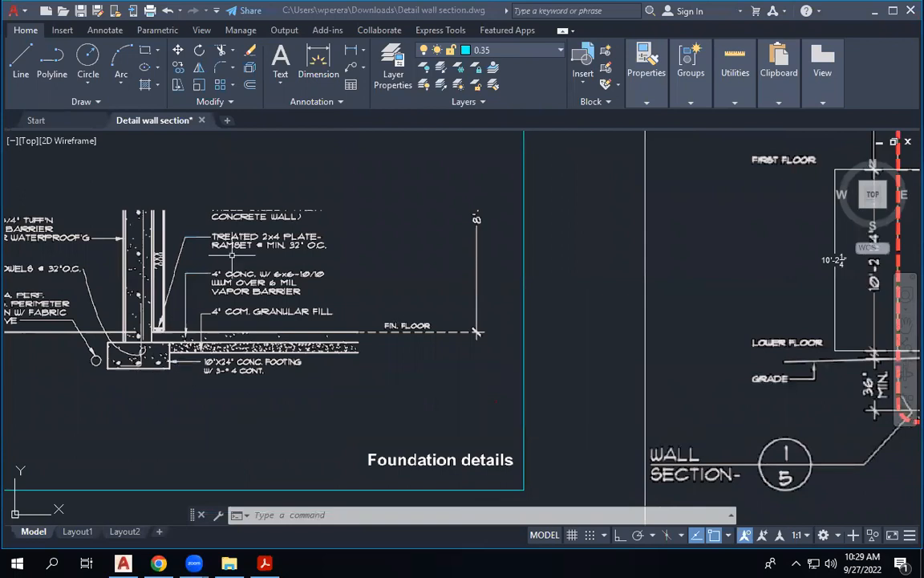
{"action": "scroll", "coordinate": [233, 255], "scroll_direction": "down", "scroll_amount": 2}
{"action": "scroll", "coordinate": [642, 321], "scroll_direction": "up", "scroll_amount": 5}
{"action": "scroll", "coordinate": [698, 290], "scroll_direction": "up", "scroll_amount": 2}
{"action": "scroll", "coordinate": [821, 299], "scroll_direction": "down", "scroll_amount": 5}
{"action": "scroll", "coordinate": [739, 278], "scroll_direction": "down", "scroll_amount": 2}
{"action": "scroll", "coordinate": [269, 264], "scroll_direction": "up", "scroll_amount": 6}
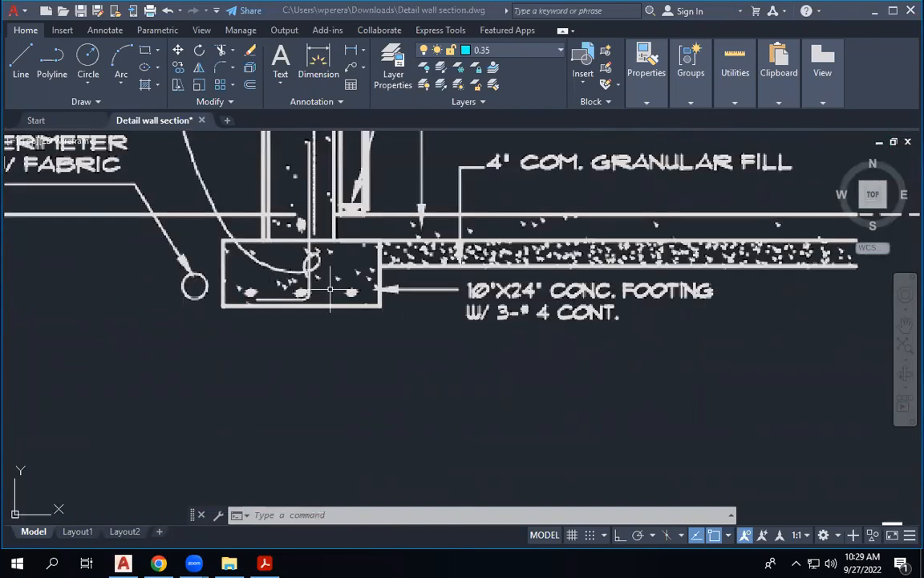
{"action": "scroll", "coordinate": [321, 287], "scroll_direction": "down", "scroll_amount": 4}
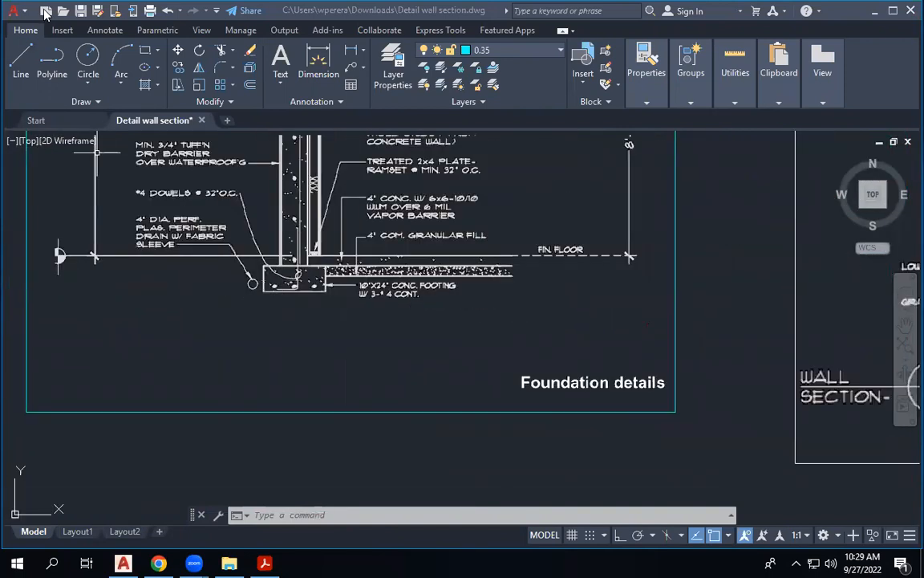
Step: Draw a footing rectangle below the footing in the foundation detail, slightly wider than the one shown there
{"action": "left_click", "coordinate": [155, 51]}
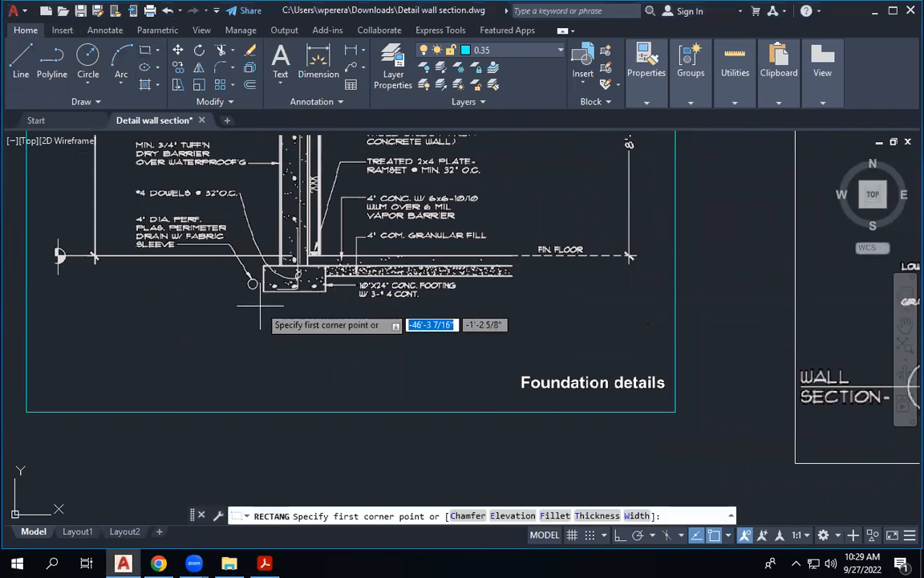
{"action": "left_click", "coordinate": [263, 360]}
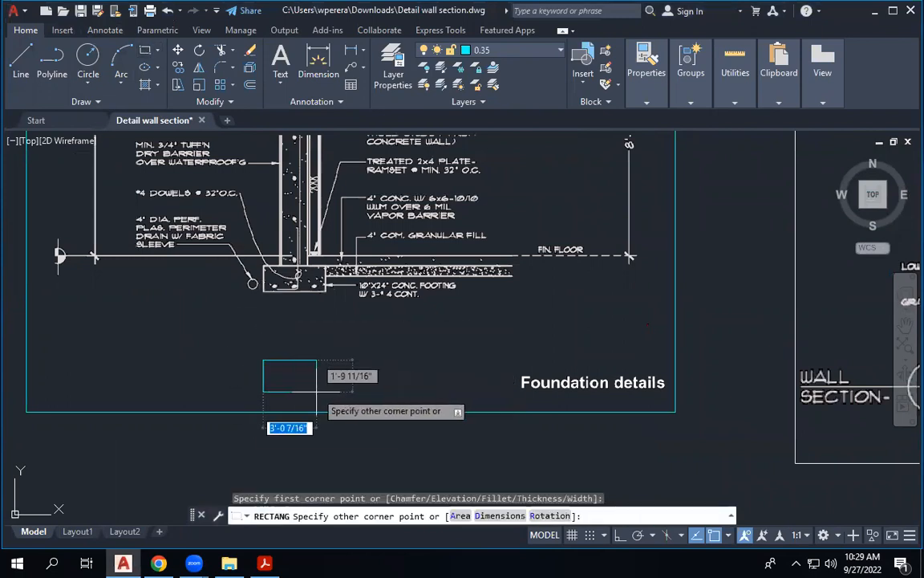
{"action": "left_click", "coordinate": [328, 385]}
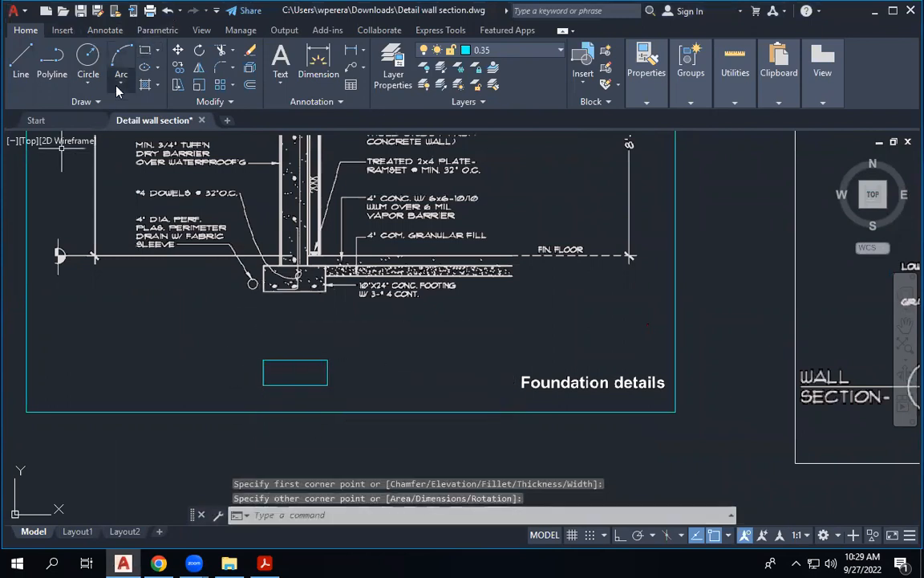
Step: Draw two vertical lines extending both foundation wall faces in the foundation detail straight down onto the new footing rectangle
{"action": "left_click", "coordinate": [16, 54]}
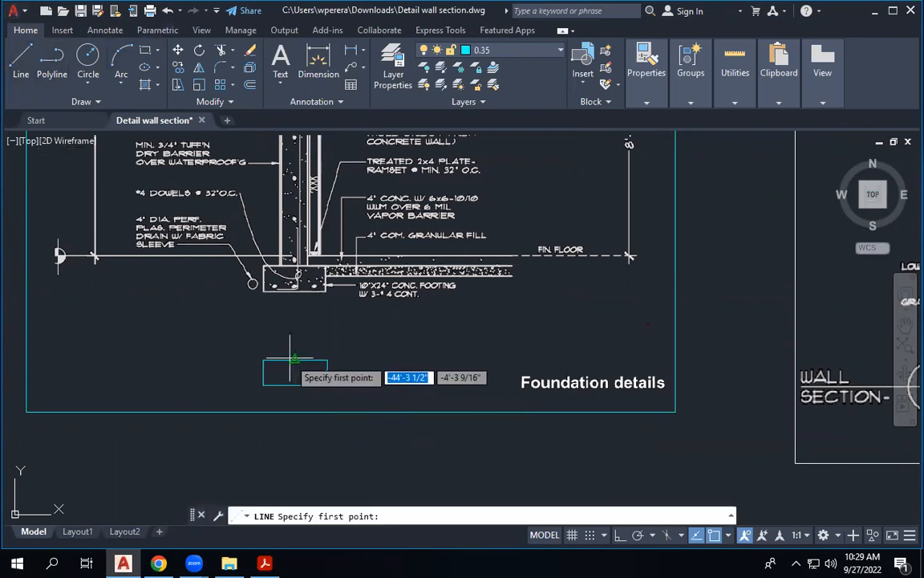
{"action": "left_click", "coordinate": [284, 246]}
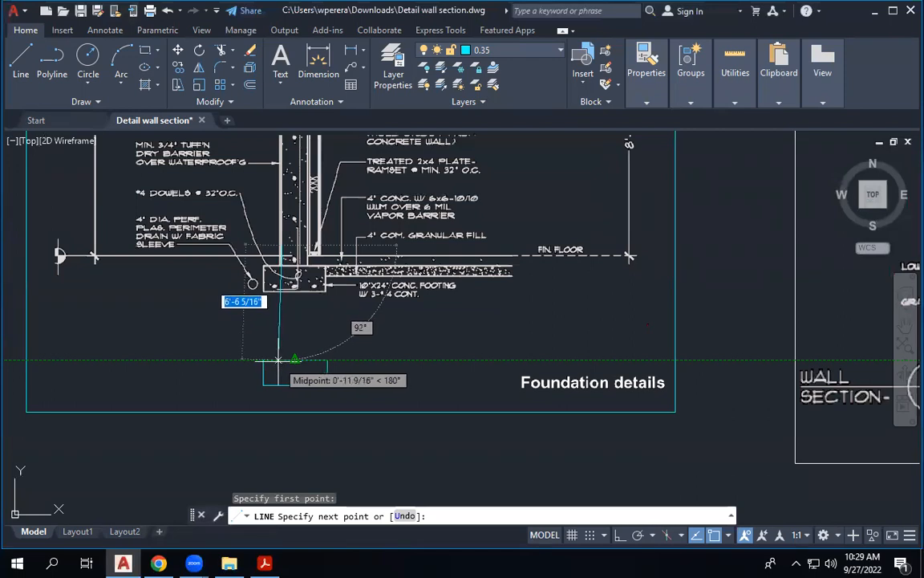
{"action": "key", "text": "F8"}
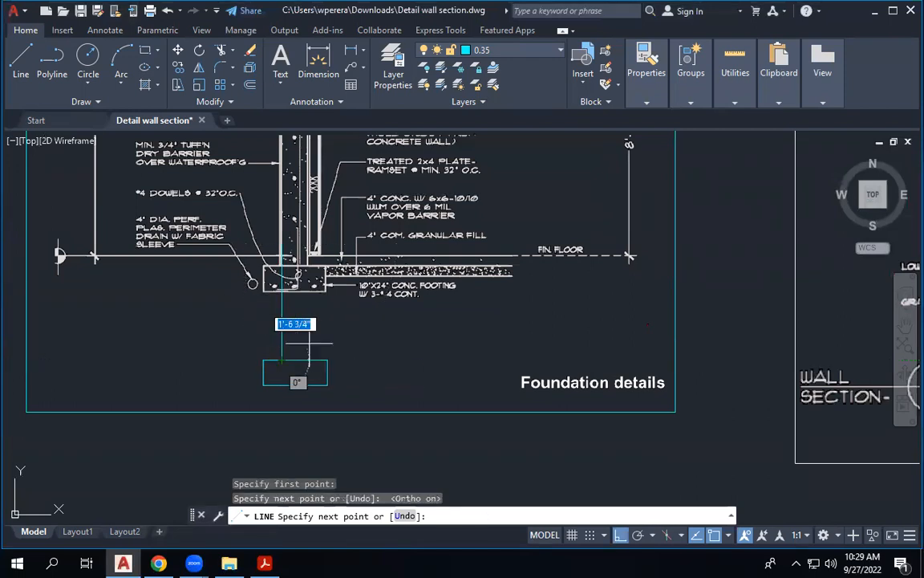
{"action": "key", "text": "Escape"}
{"action": "key", "text": "Return"}
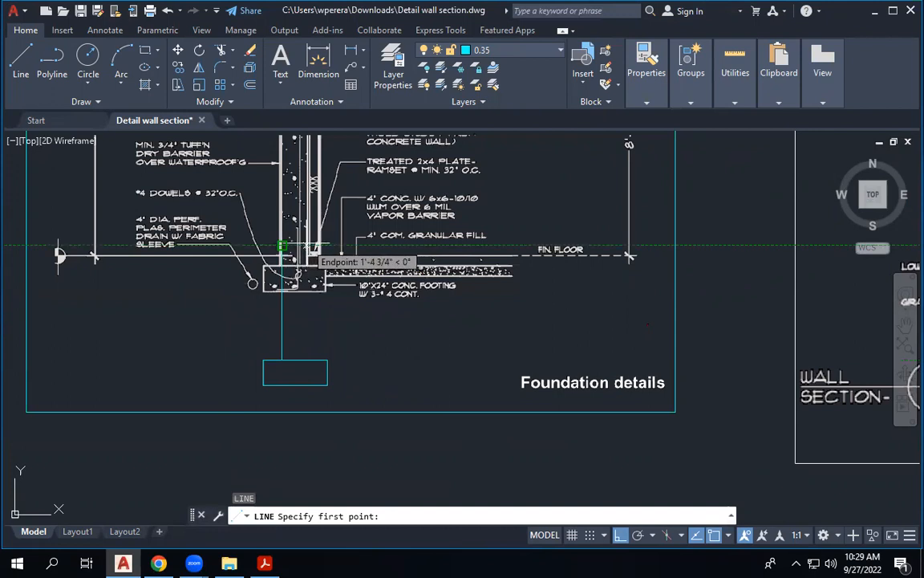
{"action": "left_click", "coordinate": [303, 257]}
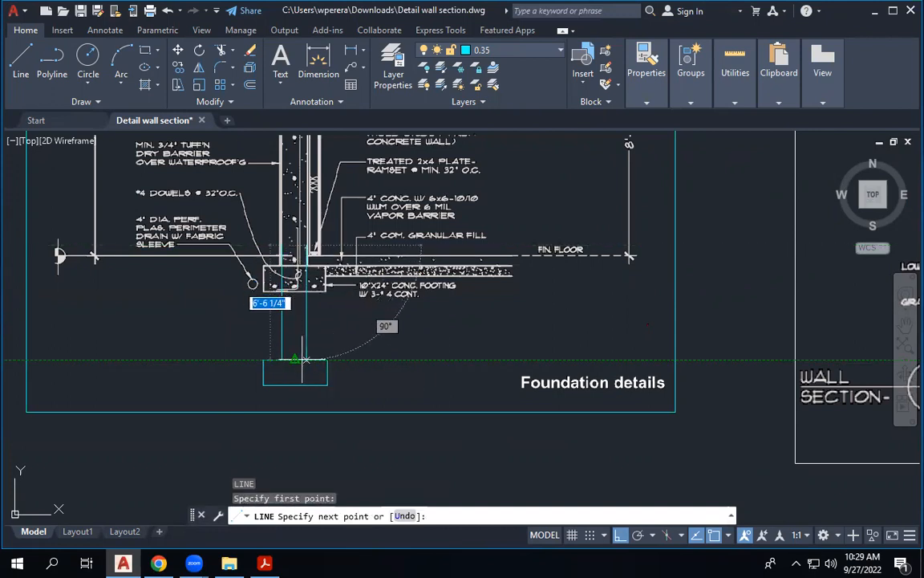
{"action": "key", "text": "Escape"}
Step: Compare the foundation wall, footing and floor slab in the foundation detail with the traced wall base in the building section
{"action": "scroll", "coordinate": [365, 324], "scroll_direction": "down", "scroll_amount": 5}
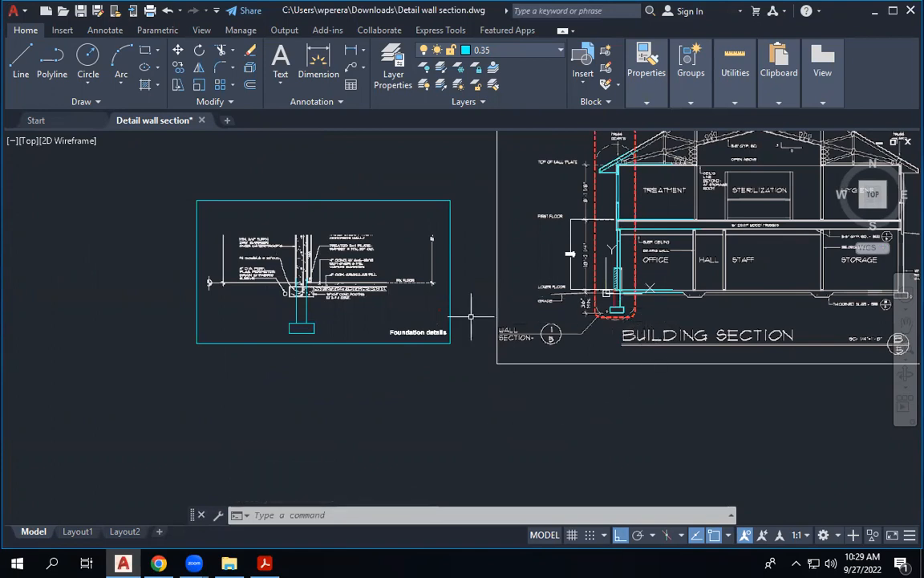
{"action": "scroll", "coordinate": [361, 316], "scroll_direction": "up", "scroll_amount": 2}
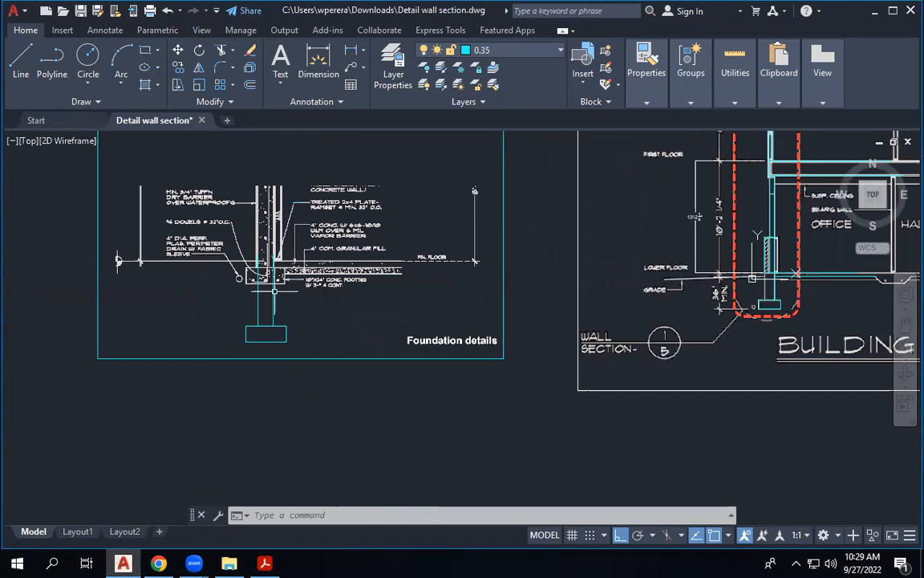
{"action": "scroll", "coordinate": [264, 278], "scroll_direction": "up", "scroll_amount": 3}
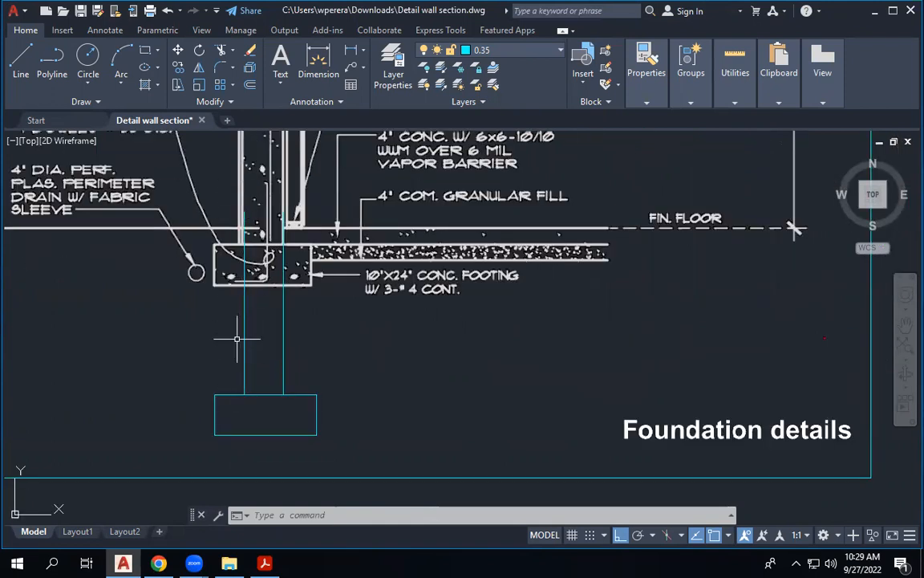
{"action": "scroll", "coordinate": [235, 386], "scroll_direction": "down", "scroll_amount": 5}
{"action": "scroll", "coordinate": [834, 288], "scroll_direction": "up", "scroll_amount": 6}
{"action": "scroll", "coordinate": [694, 336], "scroll_direction": "down", "scroll_amount": 1}
{"action": "scroll", "coordinate": [734, 302], "scroll_direction": "up", "scroll_amount": 4}
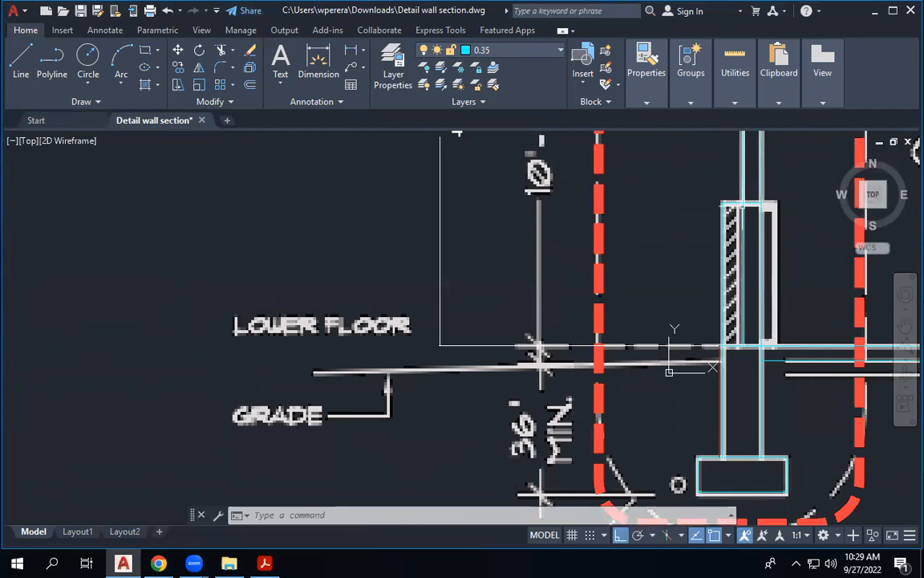
{"action": "scroll", "coordinate": [730, 279], "scroll_direction": "down", "scroll_amount": 4}
{"action": "scroll", "coordinate": [770, 221], "scroll_direction": "down", "scroll_amount": 2}
{"action": "scroll", "coordinate": [268, 231], "scroll_direction": "up", "scroll_amount": 4}
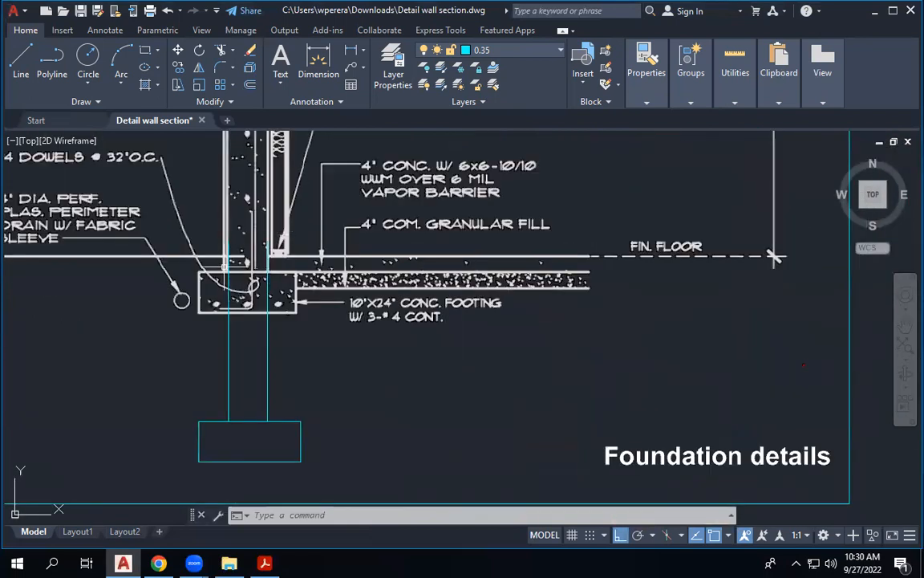
{"action": "scroll", "coordinate": [233, 255], "scroll_direction": "down", "scroll_amount": 2}
{"action": "scroll", "coordinate": [233, 265], "scroll_direction": "up", "scroll_amount": 5}
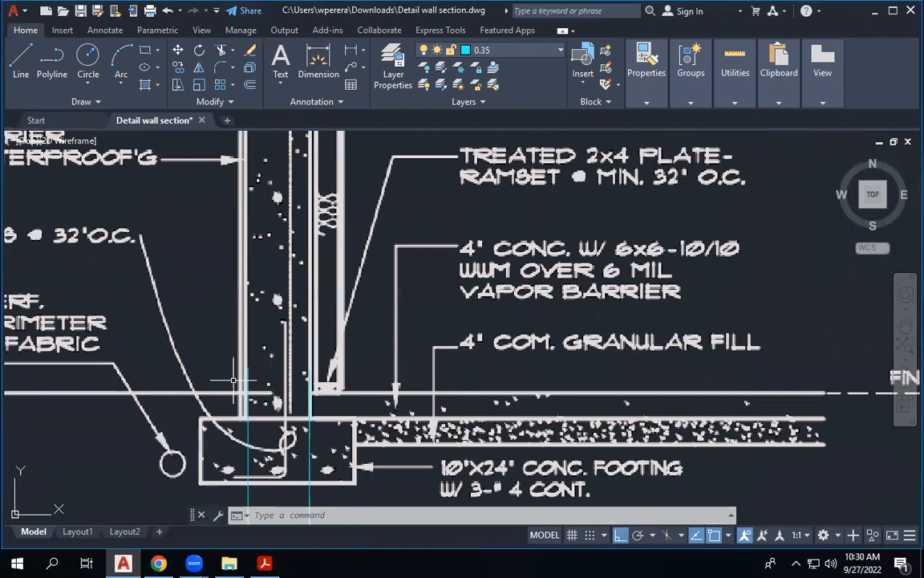
{"action": "scroll", "coordinate": [295, 354], "scroll_direction": "down", "scroll_amount": 2}
{"action": "scroll", "coordinate": [750, 311], "scroll_direction": "up", "scroll_amount": 4}
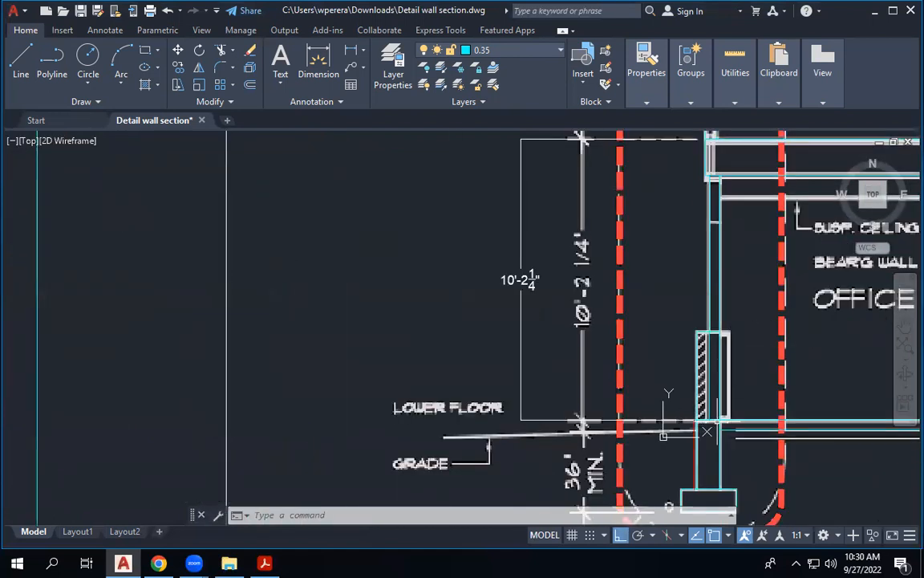
{"action": "scroll", "coordinate": [668, 374], "scroll_direction": "down", "scroll_amount": 4}
{"action": "scroll", "coordinate": [462, 409], "scroll_direction": "up", "scroll_amount": 5}
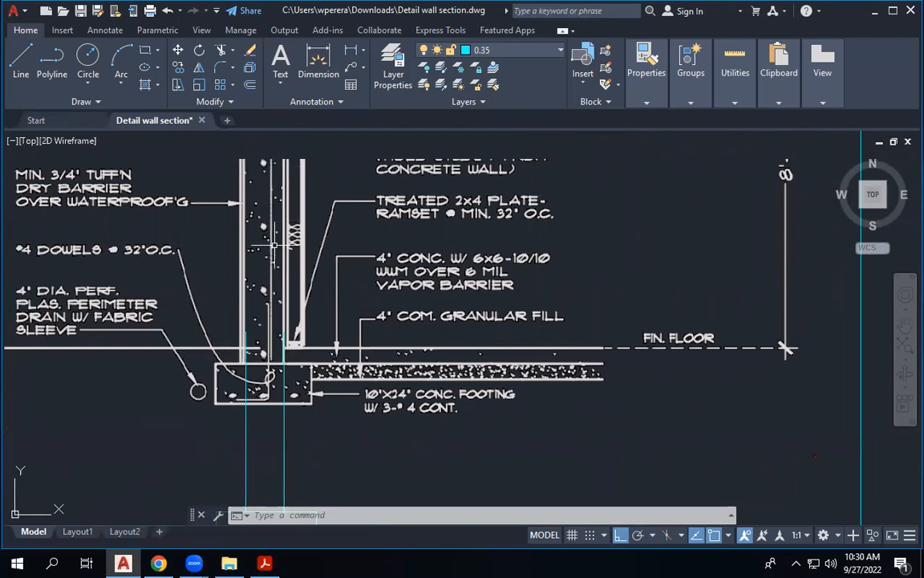
{"action": "scroll", "coordinate": [275, 244], "scroll_direction": "down", "scroll_amount": 4}
{"action": "scroll", "coordinate": [794, 302], "scroll_direction": "up", "scroll_amount": 5}
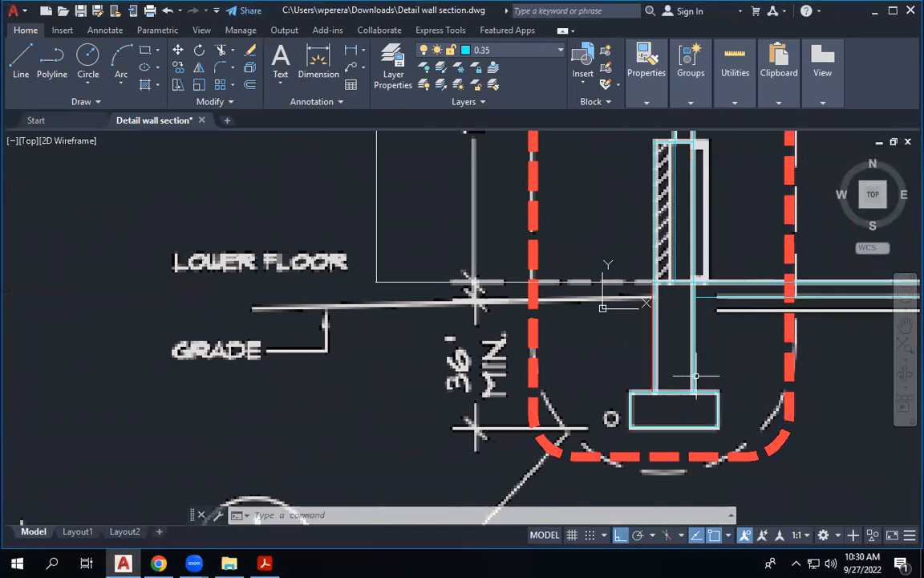
{"action": "scroll", "coordinate": [607, 412], "scroll_direction": "down", "scroll_amount": 4}
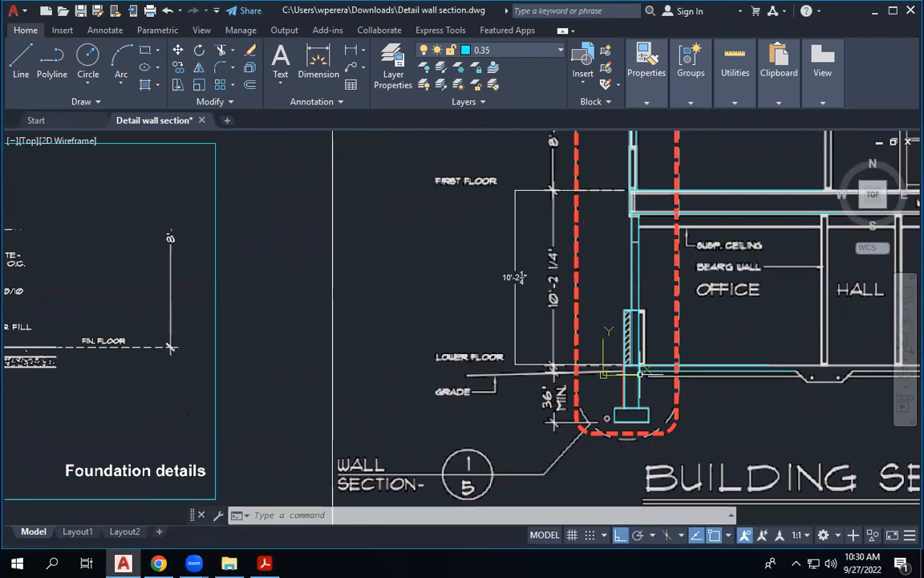
{"action": "scroll", "coordinate": [642, 377], "scroll_direction": "up", "scroll_amount": 4}
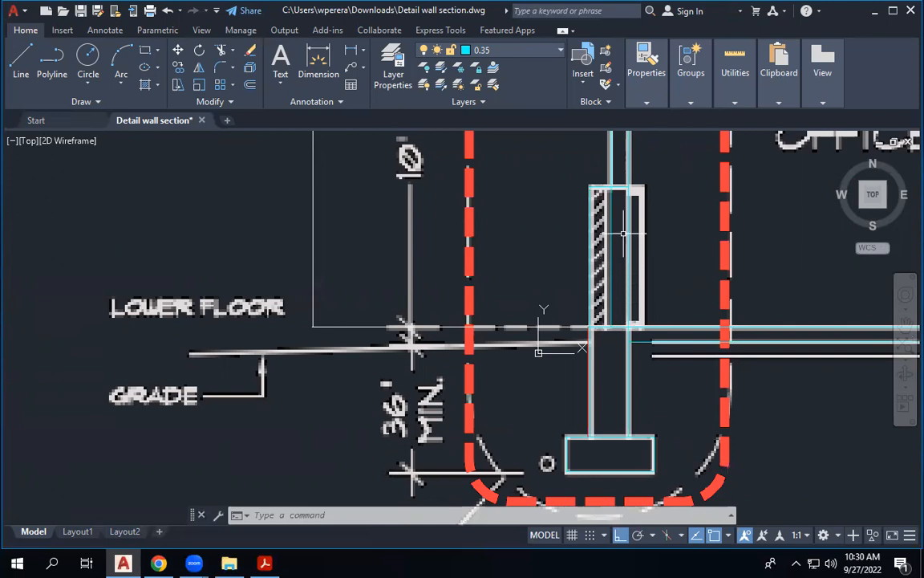
Step: Highlight the two traced lower-floor stud wall lines and compare where they meet the foundation wall with the foundation detail
{"action": "left_click", "coordinate": [610, 173]}
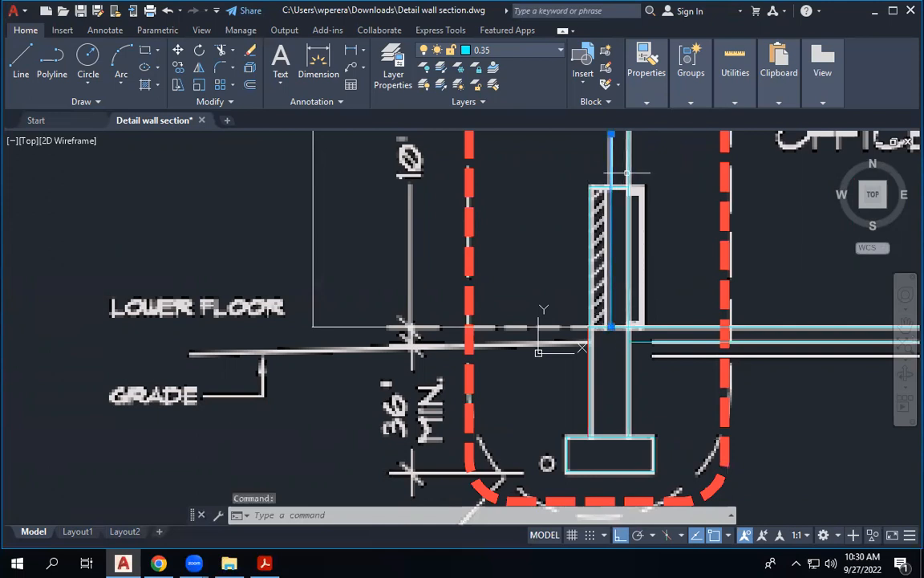
{"action": "left_click", "coordinate": [630, 170]}
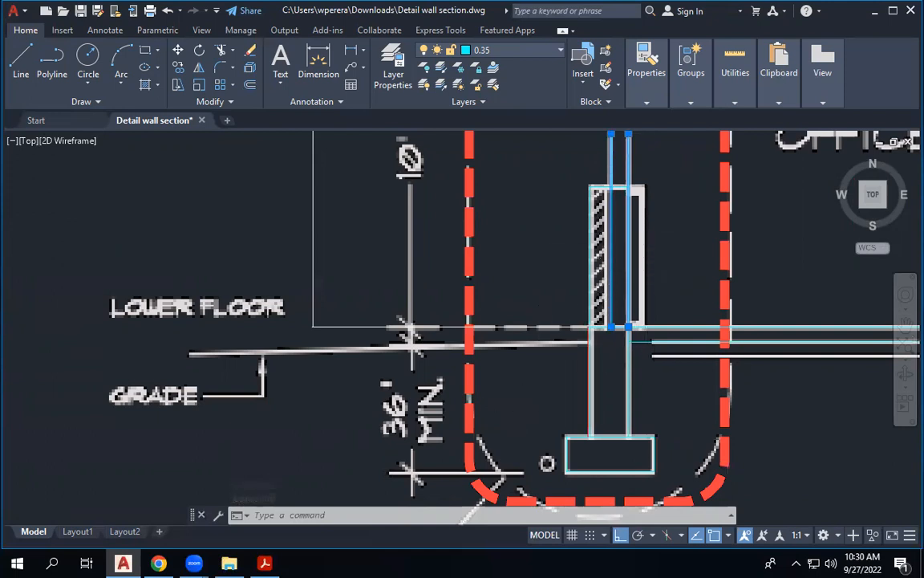
{"action": "scroll", "coordinate": [520, 410], "scroll_direction": "down", "scroll_amount": 3}
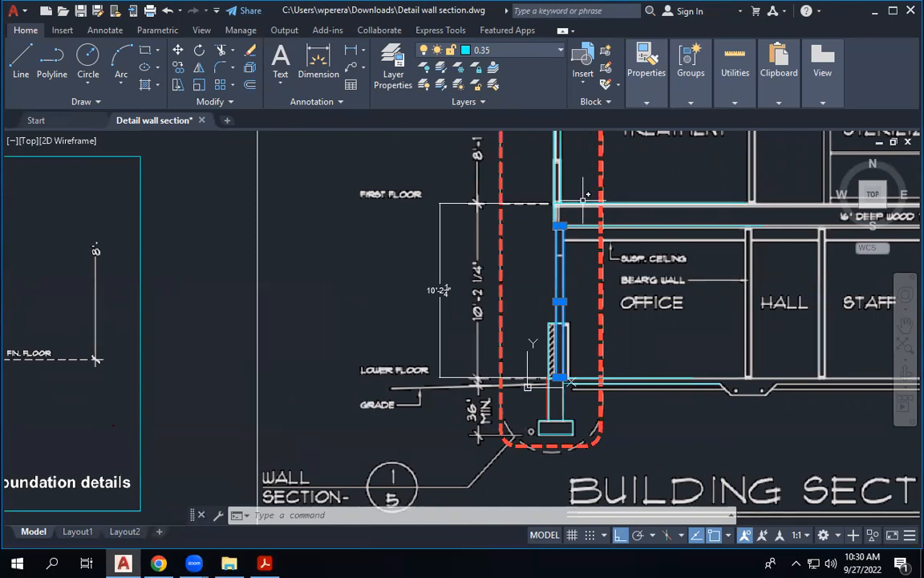
{"action": "mouse_move", "coordinate": [586, 195]}
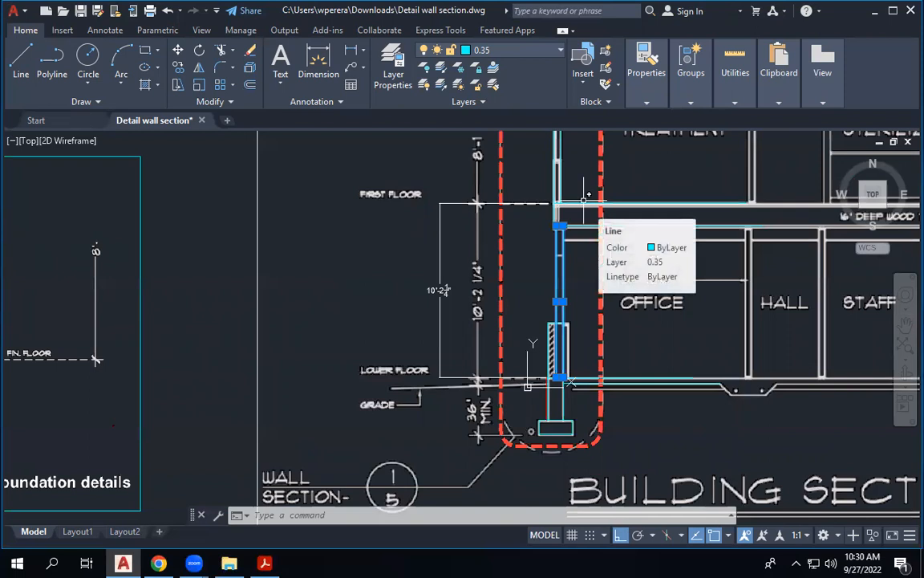
{"action": "scroll", "coordinate": [530, 178], "scroll_direction": "down", "scroll_amount": 5}
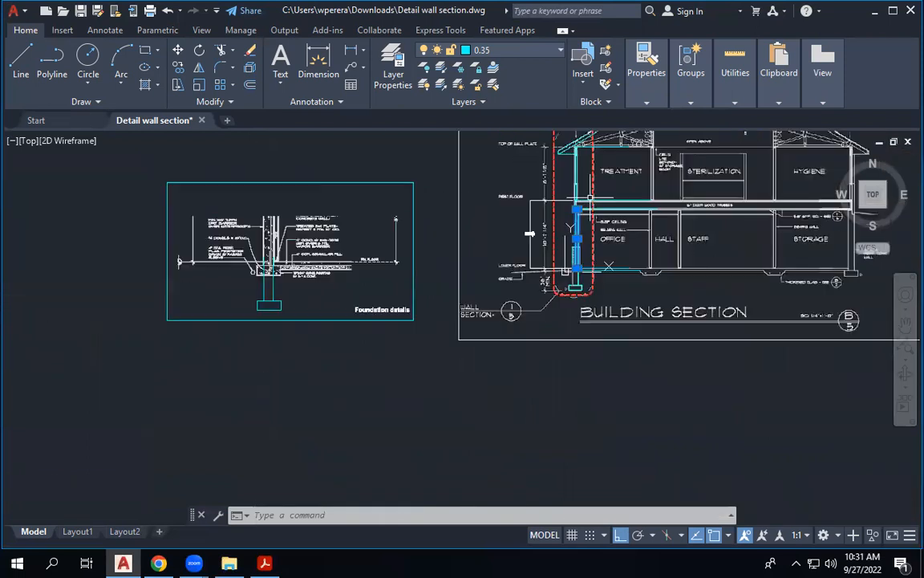
{"action": "scroll", "coordinate": [267, 238], "scroll_direction": "up", "scroll_amount": 5}
{"action": "scroll", "coordinate": [268, 238], "scroll_direction": "up", "scroll_amount": 3}
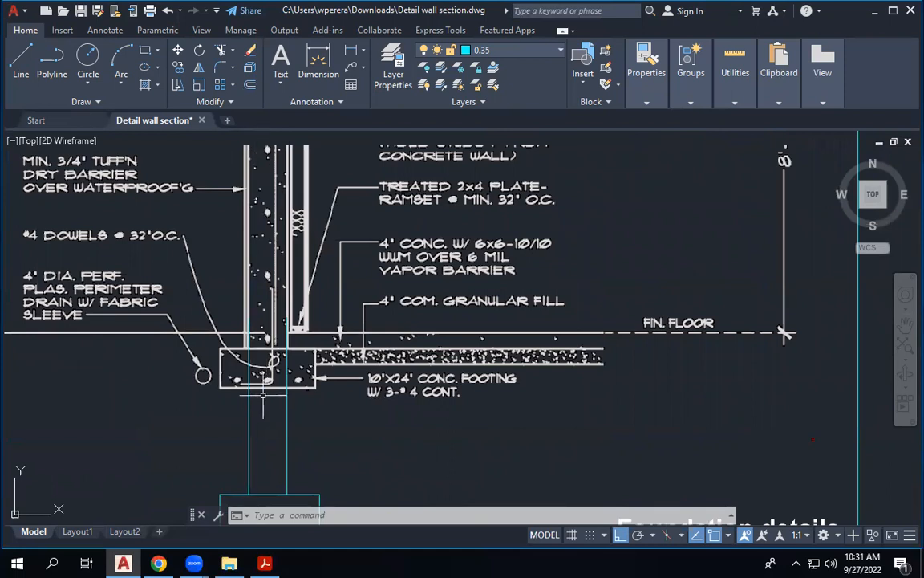
{"action": "scroll", "coordinate": [241, 385], "scroll_direction": "down", "scroll_amount": 4}
{"action": "scroll", "coordinate": [746, 378], "scroll_direction": "up", "scroll_amount": 6}
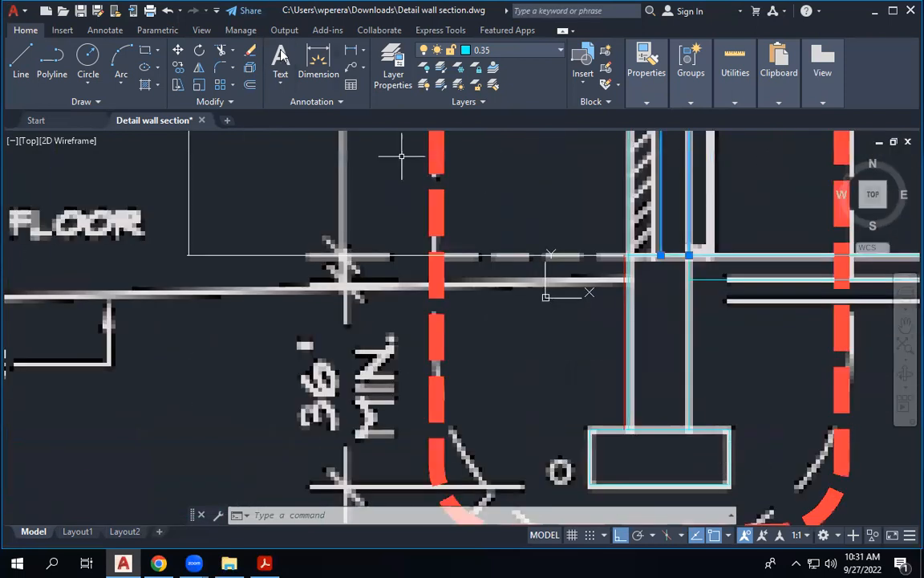
Step: Measure the foundation wall's thickness just above the traced footing in the building section
{"action": "left_click", "coordinate": [318, 57]}
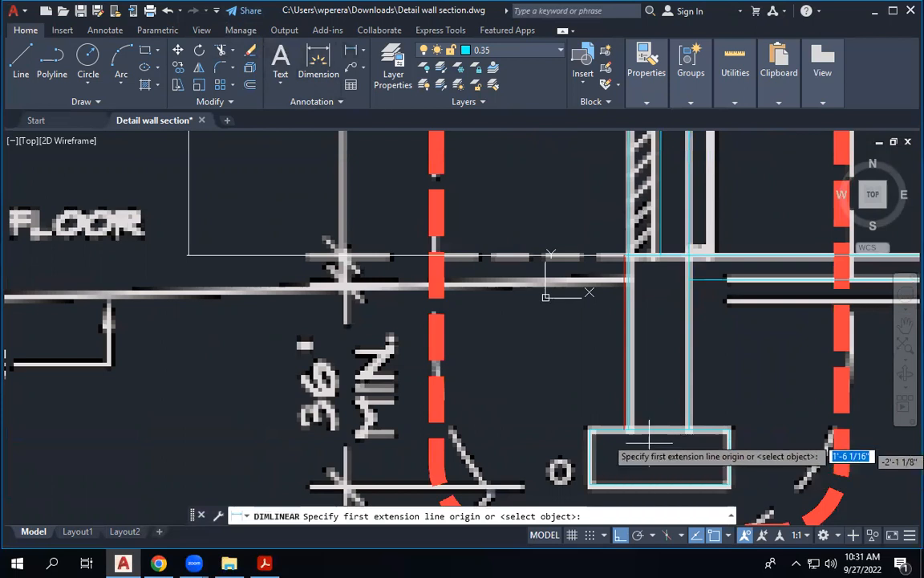
{"action": "left_click", "coordinate": [628, 429]}
{"action": "left_click", "coordinate": [687, 430]}
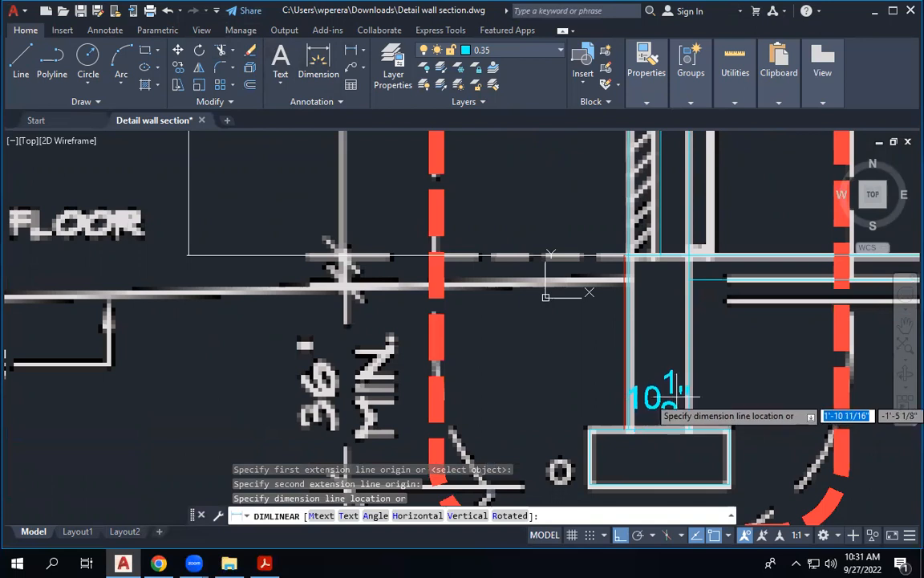
{"action": "key", "text": "Escape"}
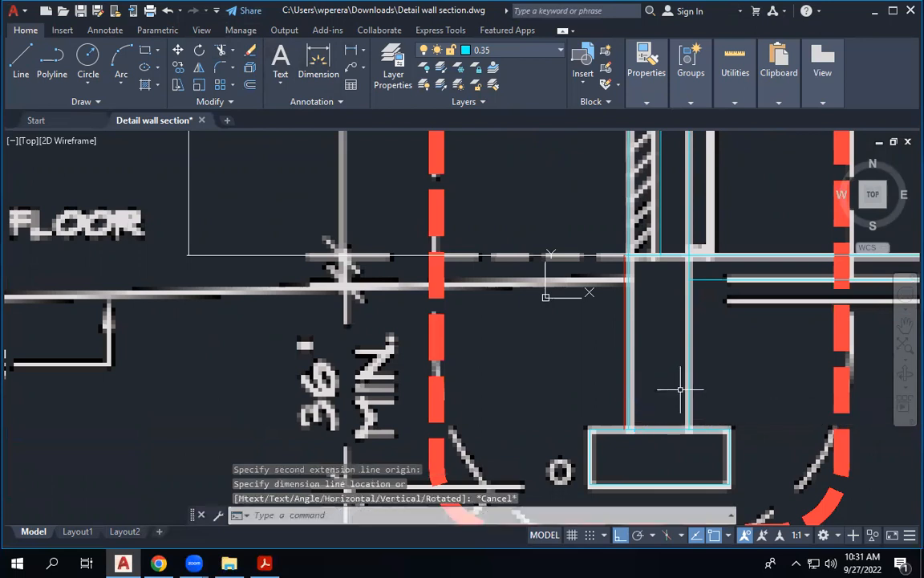
Step: Measure the stud wall's width at the lower floor line in the building section
{"action": "left_click", "coordinate": [352, 51]}
{"action": "left_click", "coordinate": [688, 256]}
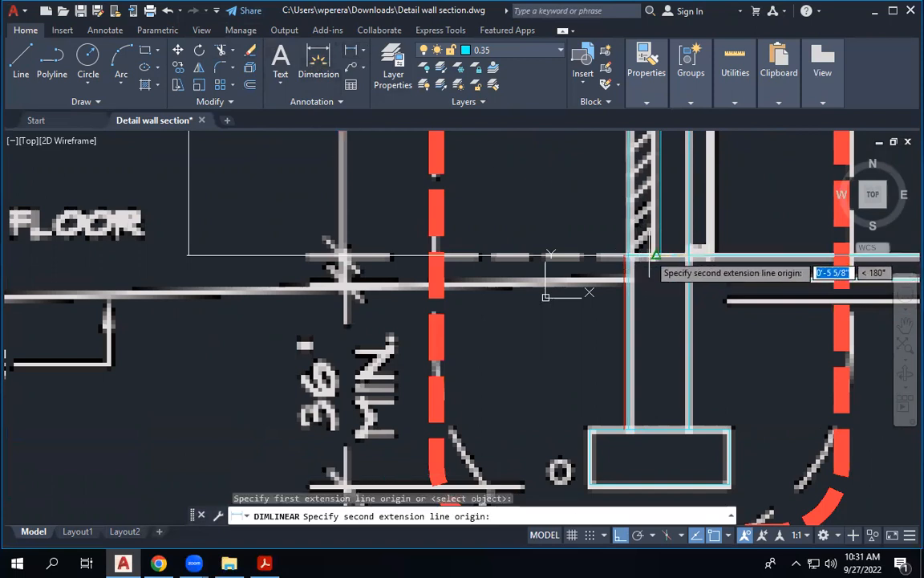
{"action": "left_click", "coordinate": [655, 255]}
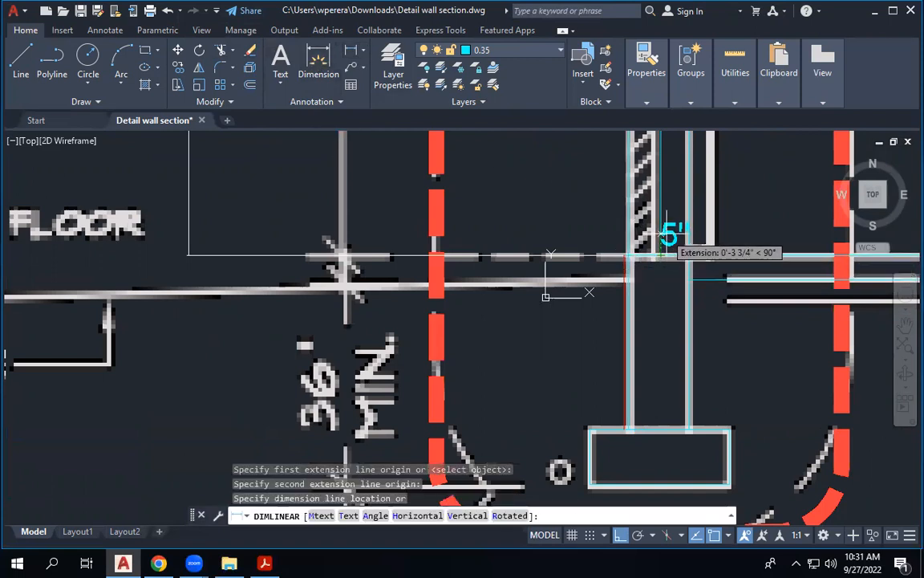
{"action": "key", "text": "Escape"}
Step: Draw a short line inward from the foundation detail's outer wall line at finished floor, continuing vertically to just above the concrete wall
{"action": "scroll", "coordinate": [659, 255], "scroll_direction": "down", "scroll_amount": 5}
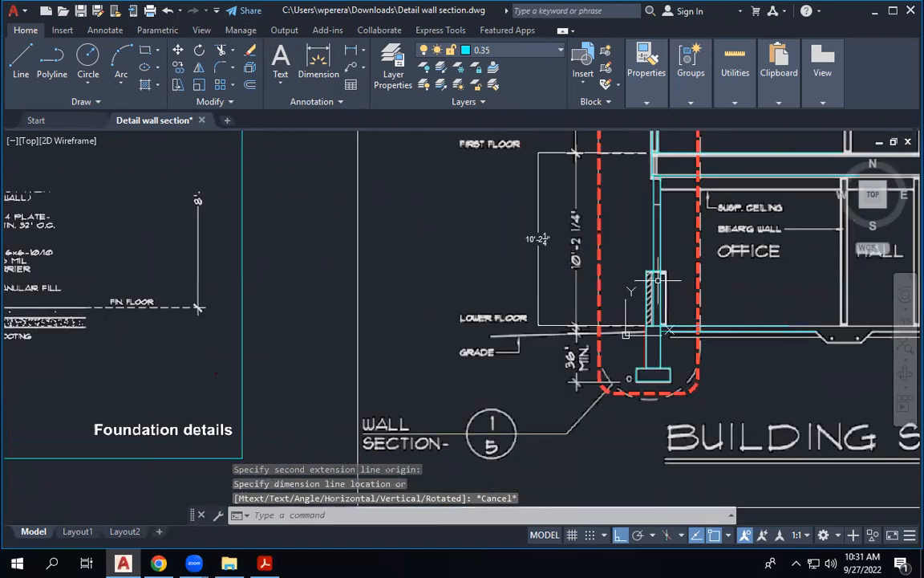
{"action": "scroll", "coordinate": [734, 245], "scroll_direction": "down", "scroll_amount": 4}
{"action": "scroll", "coordinate": [191, 248], "scroll_direction": "up", "scroll_amount": 4}
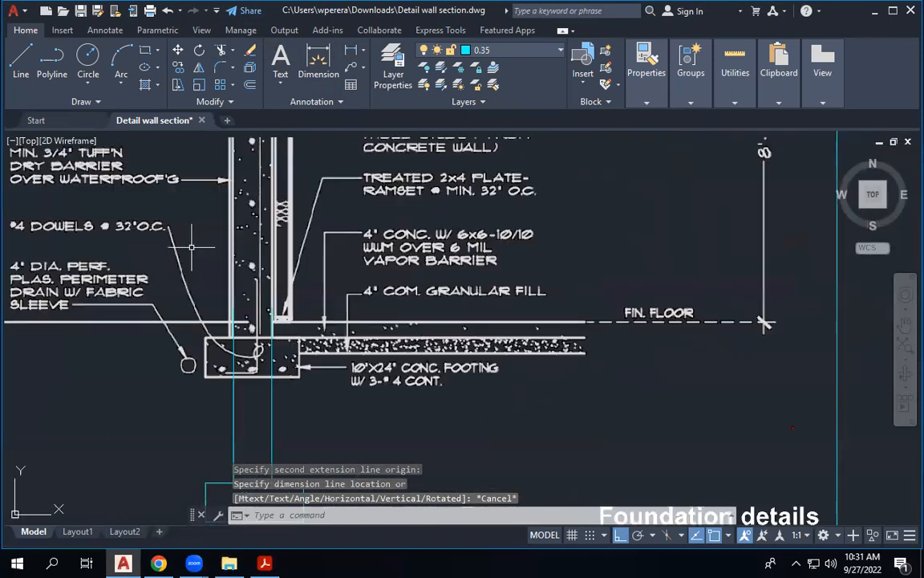
{"action": "scroll", "coordinate": [271, 320], "scroll_direction": "down", "scroll_amount": 4}
{"action": "left_click", "coordinate": [20, 61]}
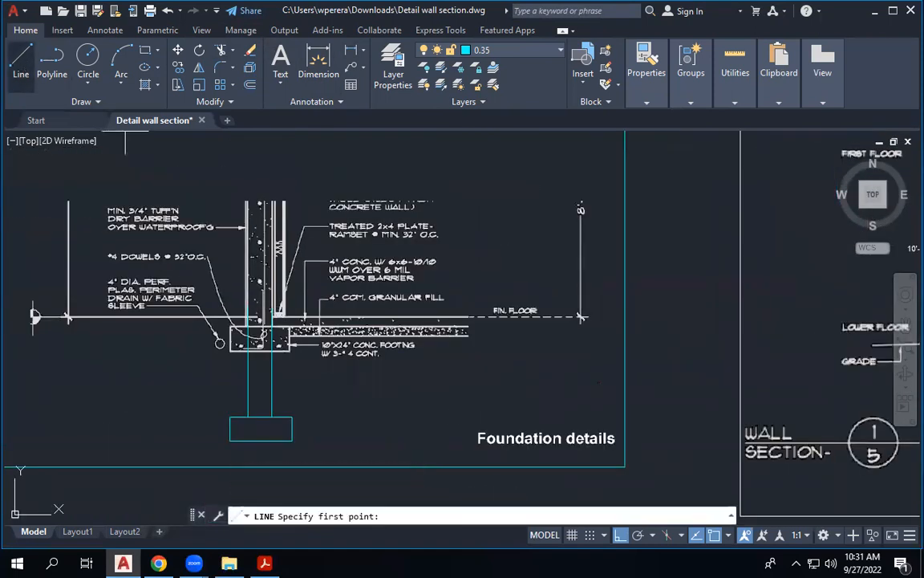
{"action": "scroll", "coordinate": [215, 319], "scroll_direction": "up", "scroll_amount": 4}
{"action": "scroll", "coordinate": [219, 321], "scroll_direction": "up", "scroll_amount": 2}
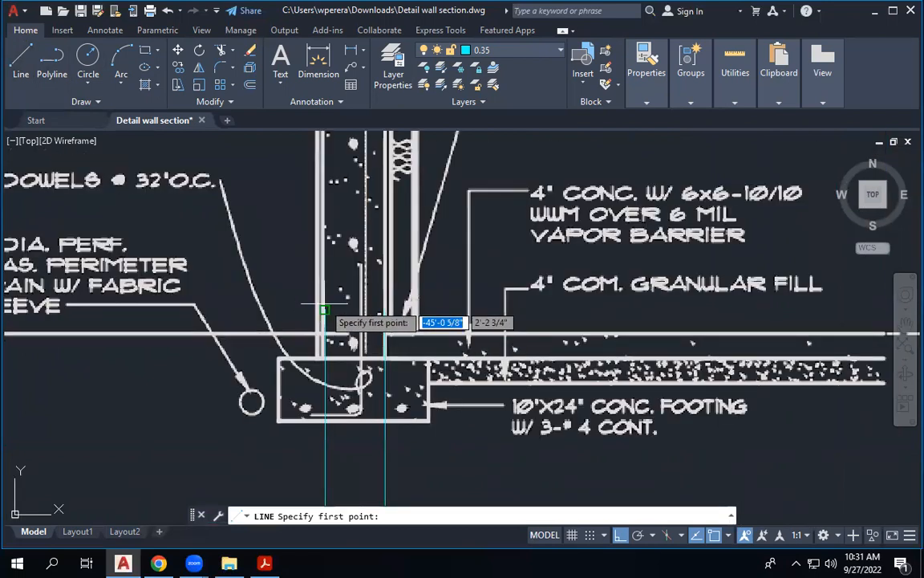
{"action": "left_click", "coordinate": [324, 310]}
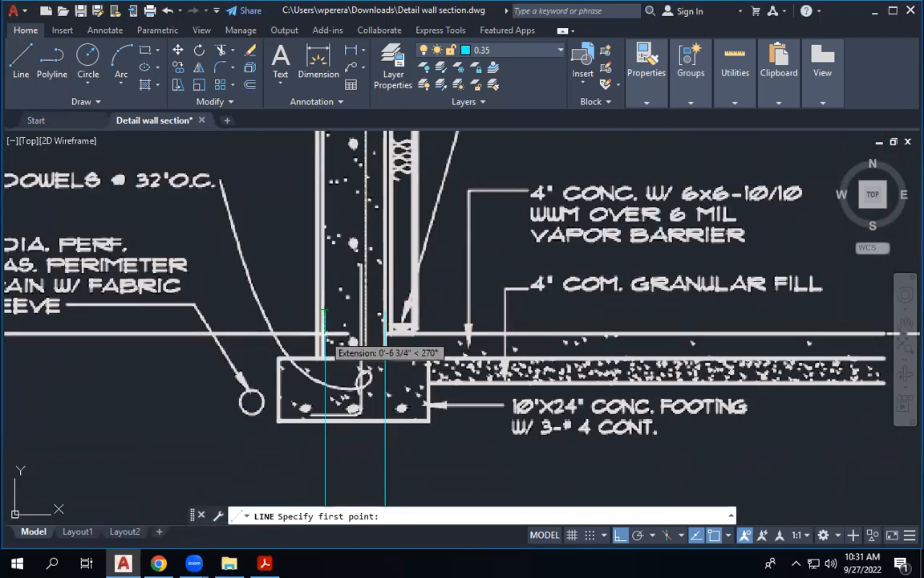
{"action": "left_click", "coordinate": [353, 332]}
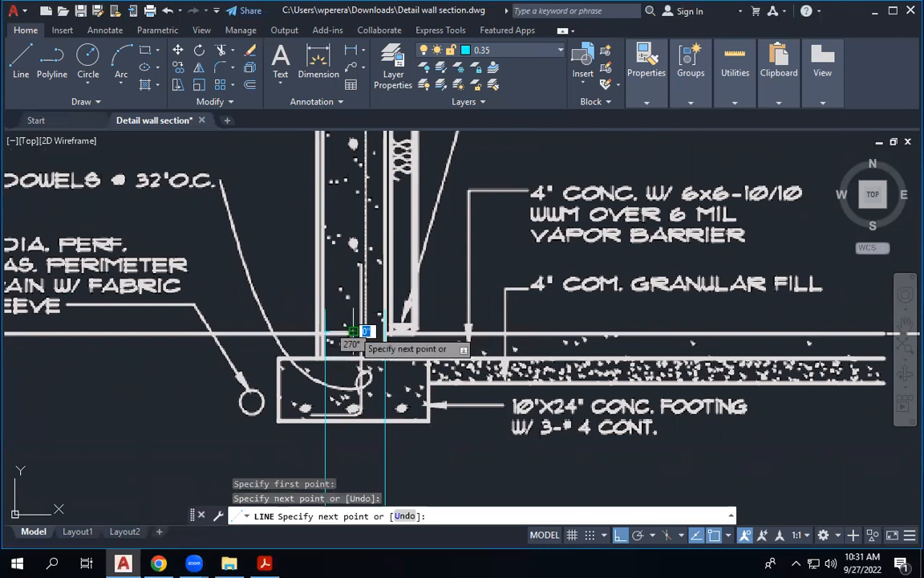
{"action": "scroll", "coordinate": [321, 355], "scroll_direction": "down", "scroll_amount": 6}
{"action": "scroll", "coordinate": [321, 355], "scroll_direction": "up", "scroll_amount": 6}
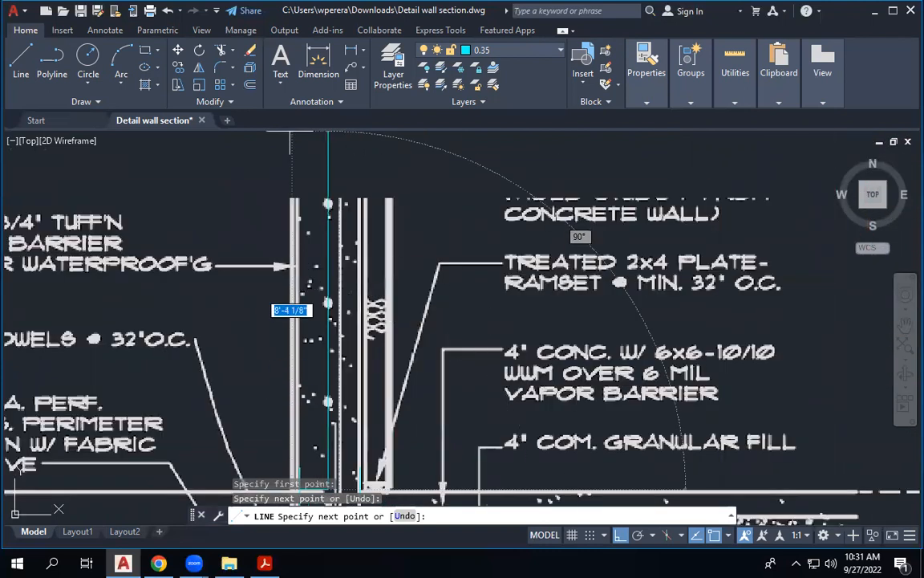
{"action": "left_click", "coordinate": [313, 174]}
{"action": "key", "text": "Escape"}
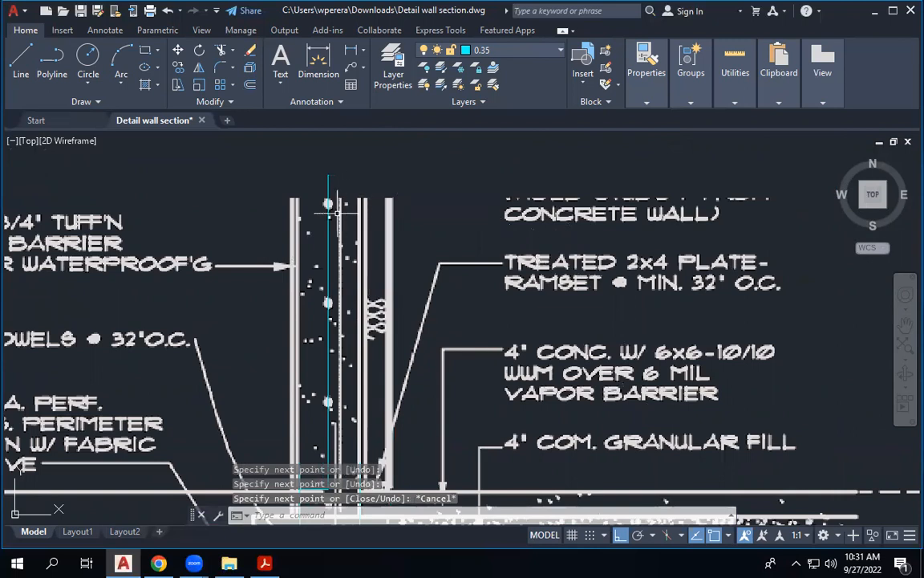
Step: Highlight the new vertical line in the foundation detail and the foundation wall's outer face in the building section to compare them
{"action": "scroll", "coordinate": [427, 188], "scroll_direction": "down", "scroll_amount": 2}
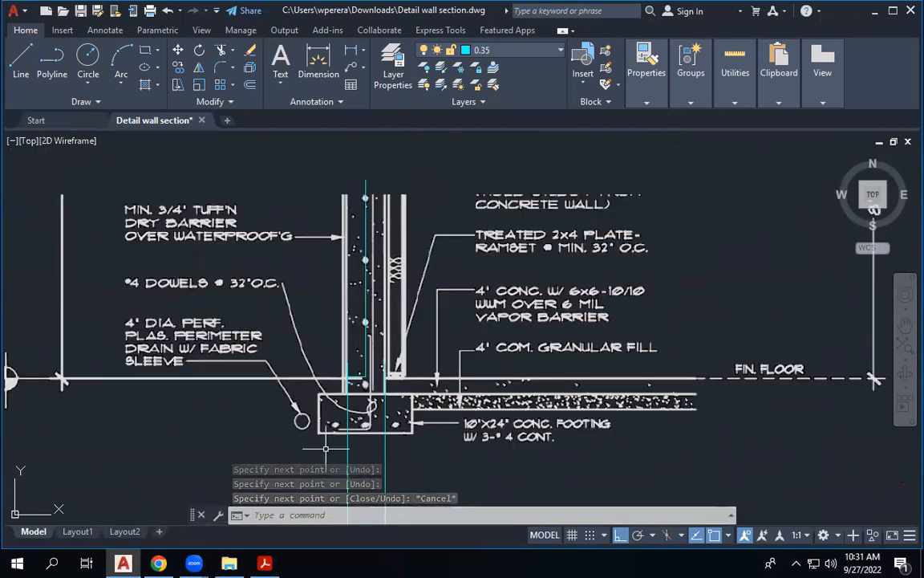
{"action": "left_click", "coordinate": [366, 361]}
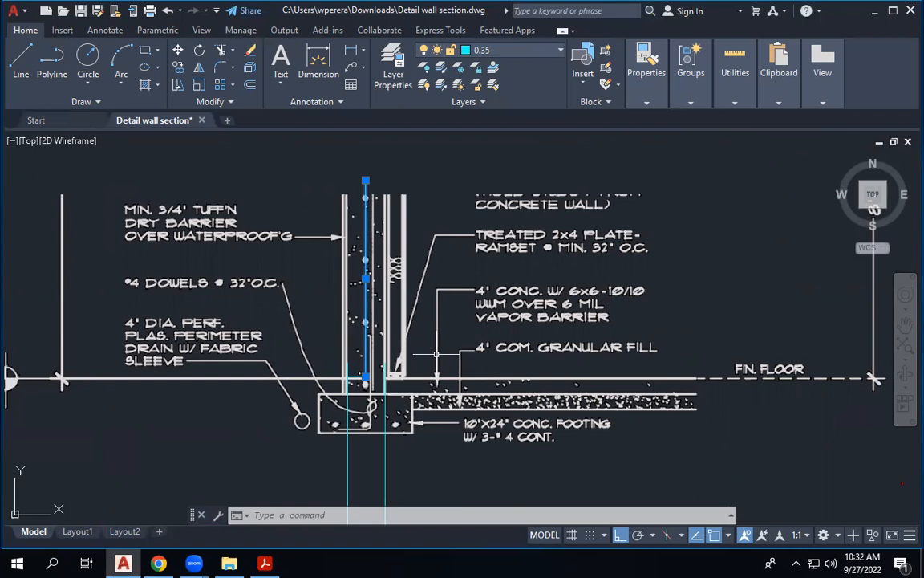
{"action": "scroll", "coordinate": [234, 254], "scroll_direction": "down", "scroll_amount": 4}
{"action": "scroll", "coordinate": [539, 250], "scroll_direction": "up", "scroll_amount": 5}
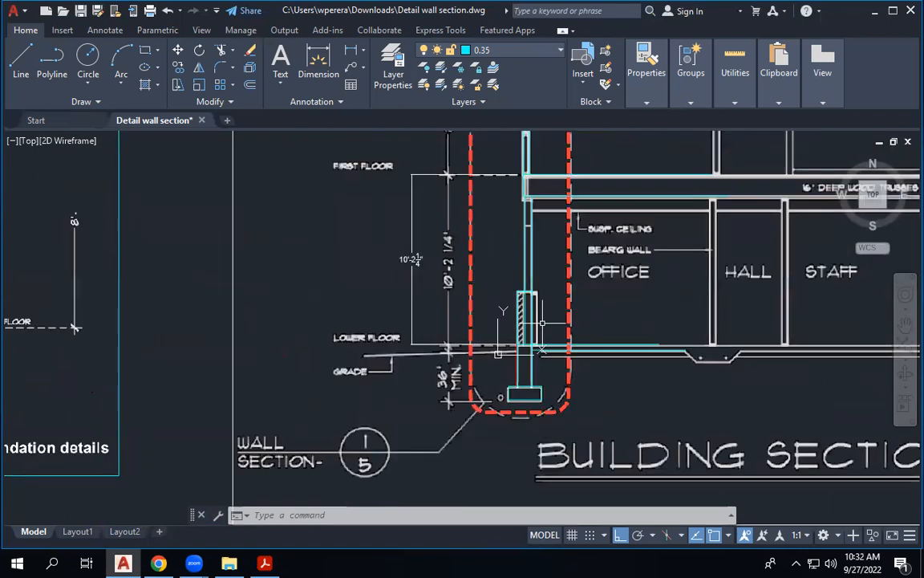
{"action": "scroll", "coordinate": [543, 324], "scroll_direction": "up", "scroll_amount": 4}
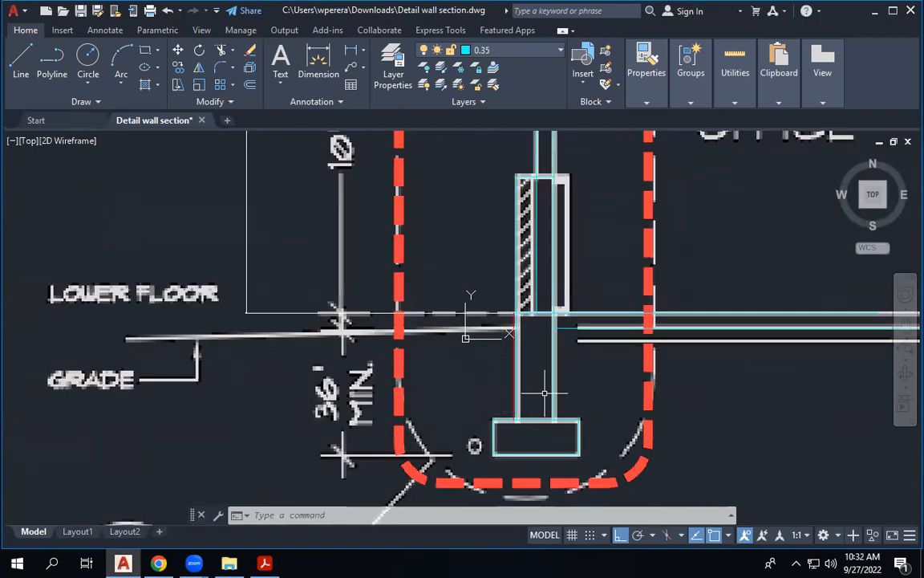
{"action": "scroll", "coordinate": [523, 372], "scroll_direction": "up", "scroll_amount": 2}
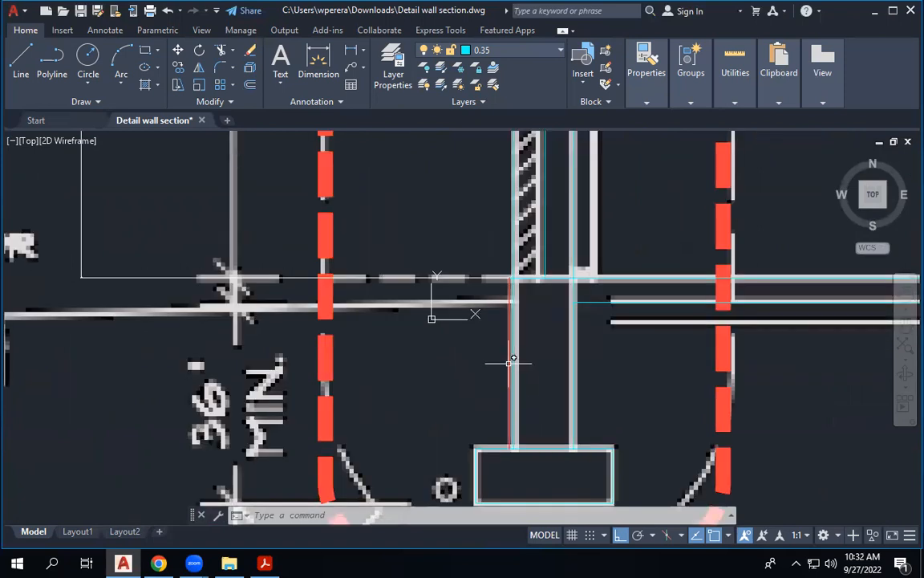
{"action": "left_click", "coordinate": [508, 363]}
{"action": "scroll", "coordinate": [510, 325], "scroll_direction": "down", "scroll_amount": 4}
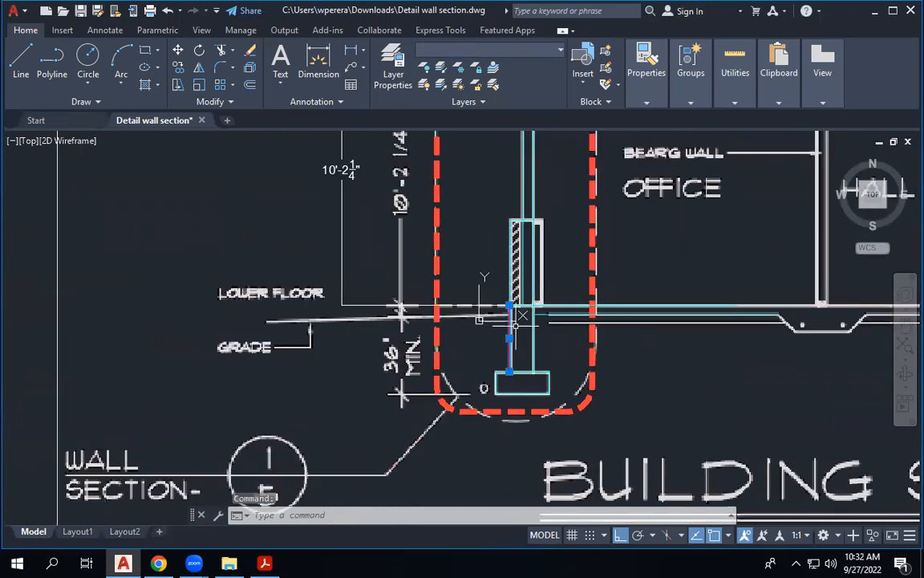
Step: Draw a horizontal grade line about 12'-2" long outward from the midpoint of the foundation wall's exterior face in the building section
{"action": "left_click", "coordinate": [31, 62]}
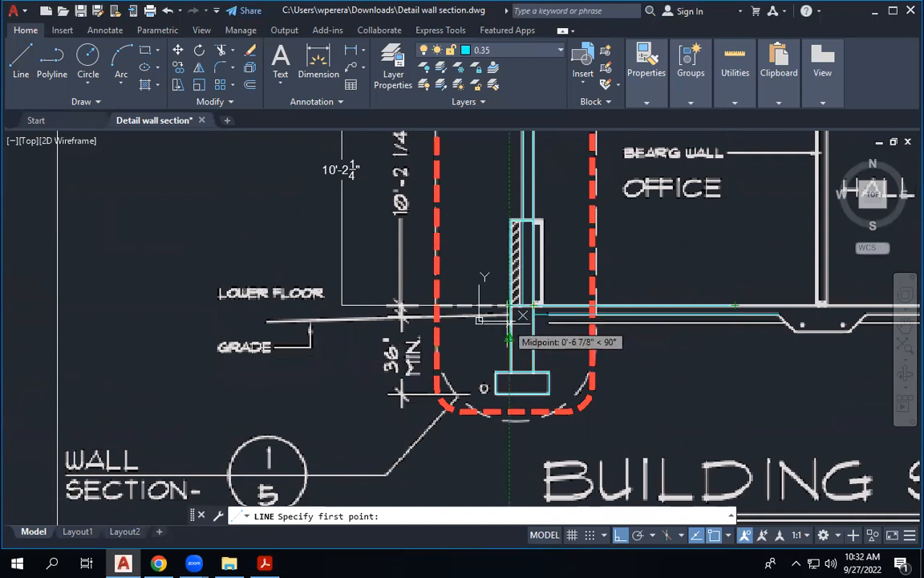
{"action": "left_click", "coordinate": [509, 338]}
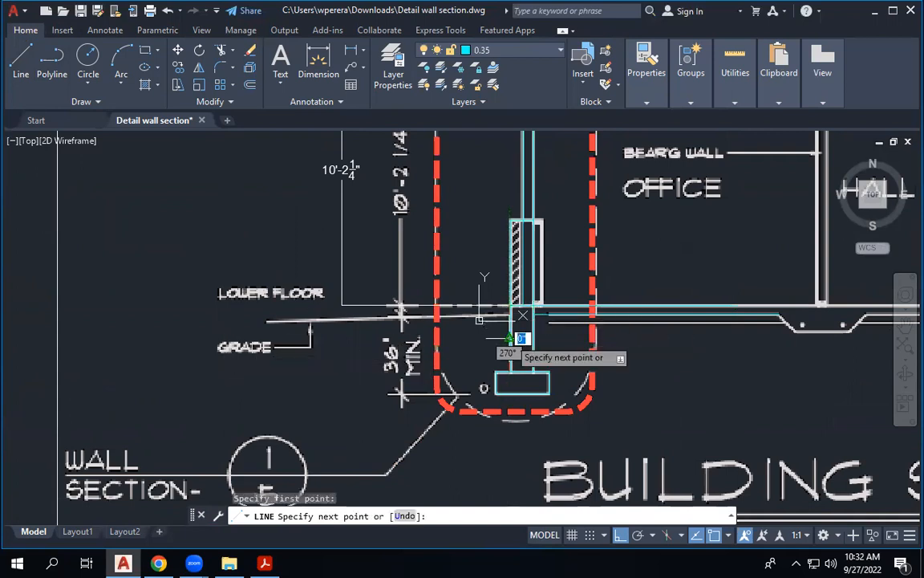
{"action": "left_click", "coordinate": [187, 338]}
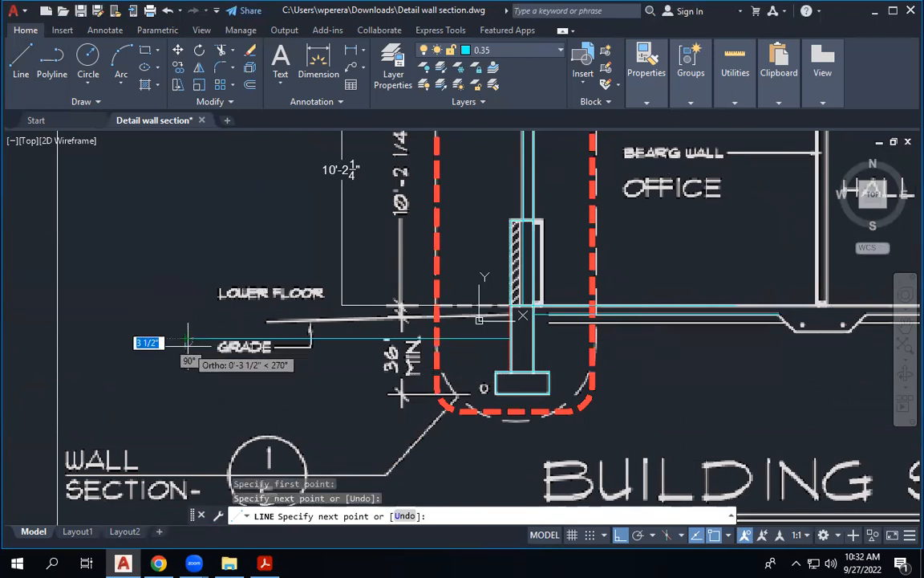
{"action": "key", "text": "Escape"}
Step: Move the horizontal grade line slightly up along the foundation wall's exterior face
{"action": "left_click", "coordinate": [299, 337]}
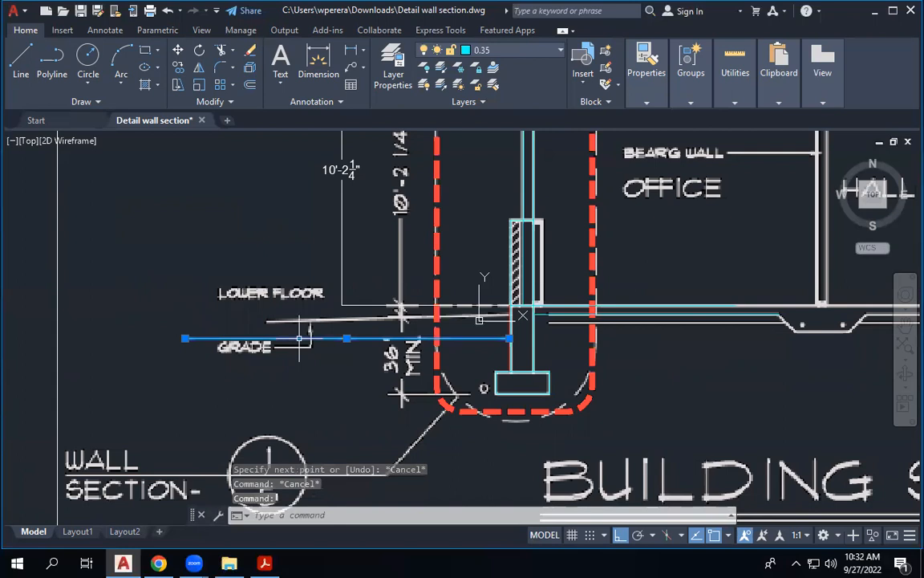
{"action": "type", "text": "m"}
{"action": "key", "text": "Return"}
{"action": "left_click", "coordinate": [298, 359]}
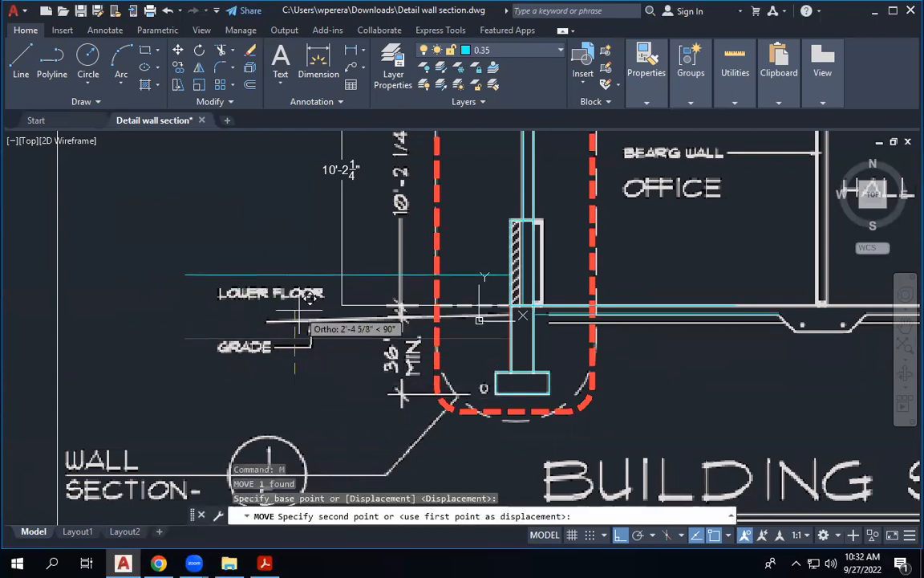
{"action": "left_click", "coordinate": [307, 353]}
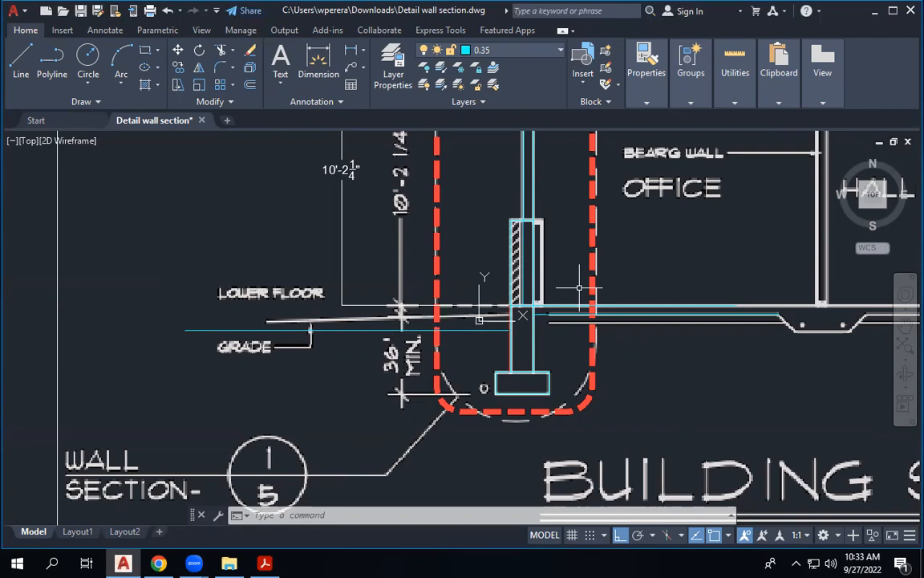
Step: Move the grade line above the lower floor line, partway up the hatched exterior veneer
{"action": "left_click", "coordinate": [449, 328]}
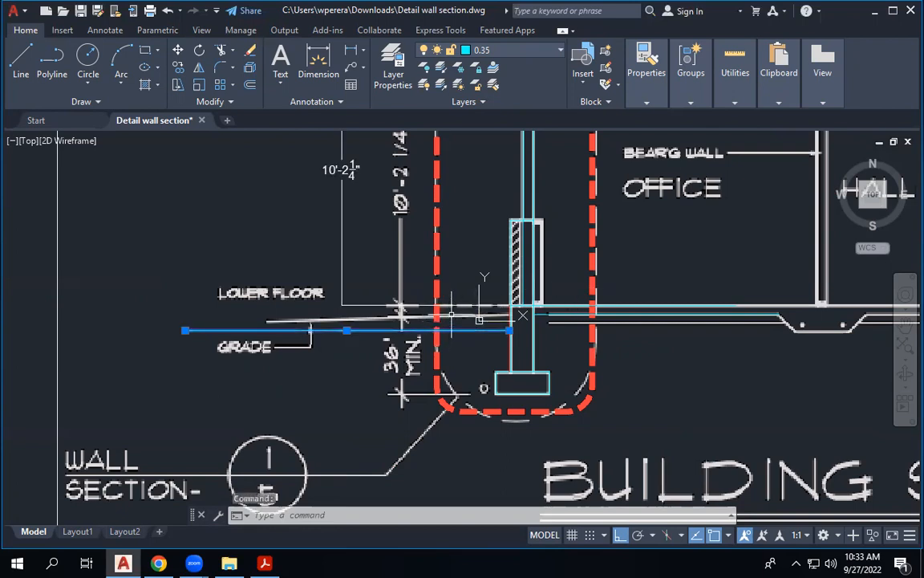
{"action": "type", "text": "m"}
{"action": "key", "text": "Return"}
{"action": "left_click", "coordinate": [146, 377]}
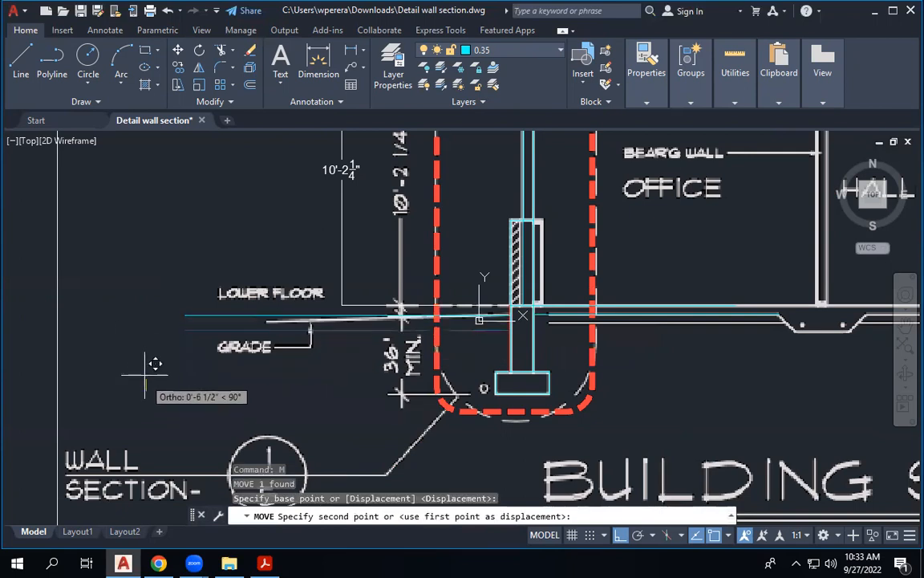
{"action": "left_click", "coordinate": [153, 312]}
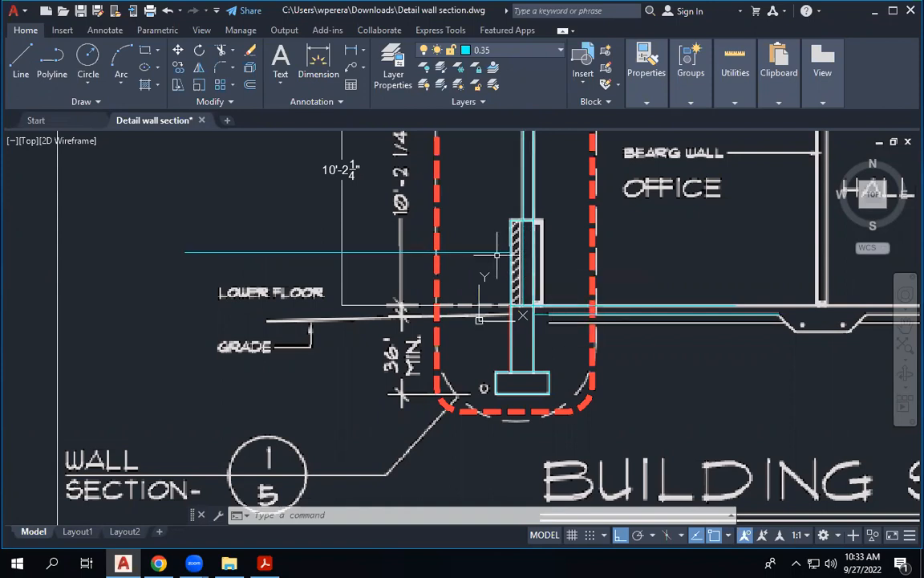
Step: Move the grade line down below the lower floor to about mid-height of the foundation wall
{"action": "left_click", "coordinate": [241, 252]}
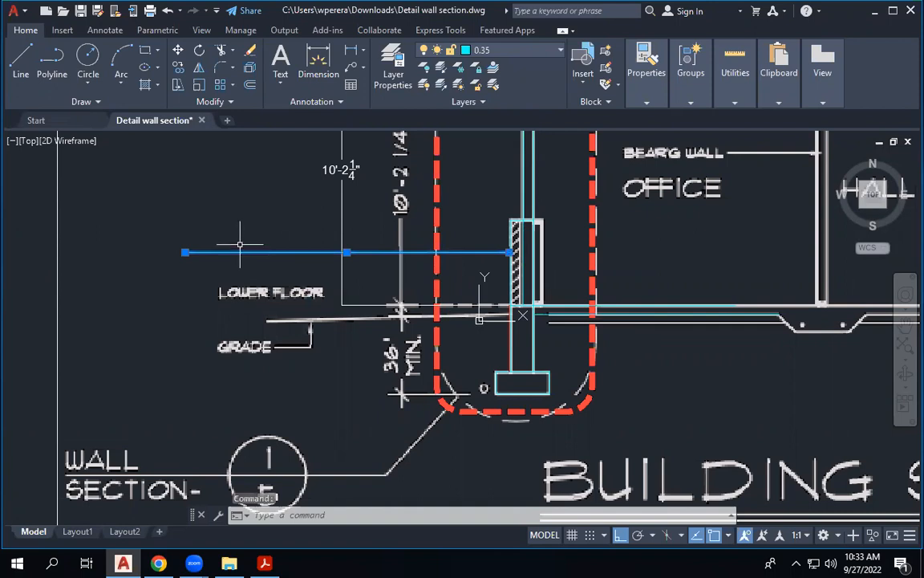
{"action": "type", "text": "m"}
{"action": "key", "text": "Return"}
{"action": "left_click", "coordinate": [172, 212]}
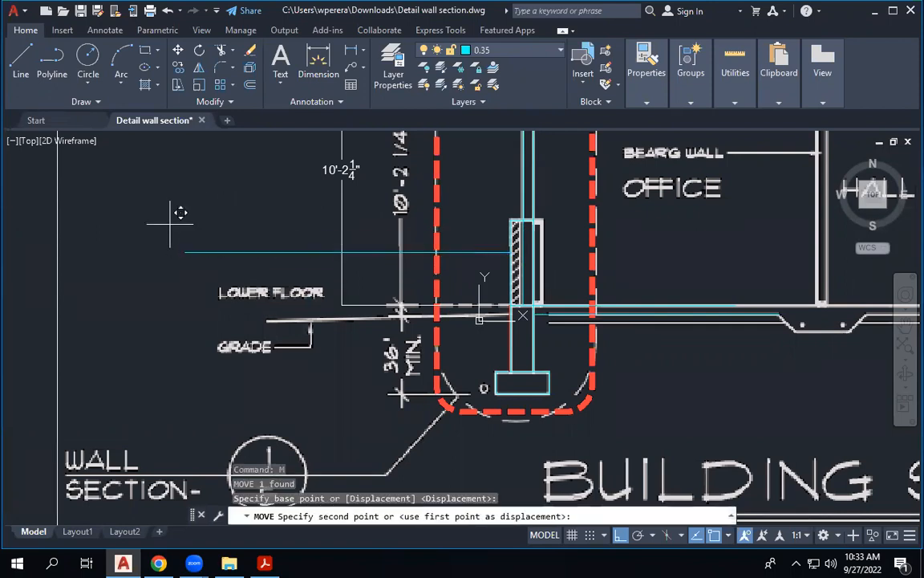
{"action": "left_click", "coordinate": [170, 299]}
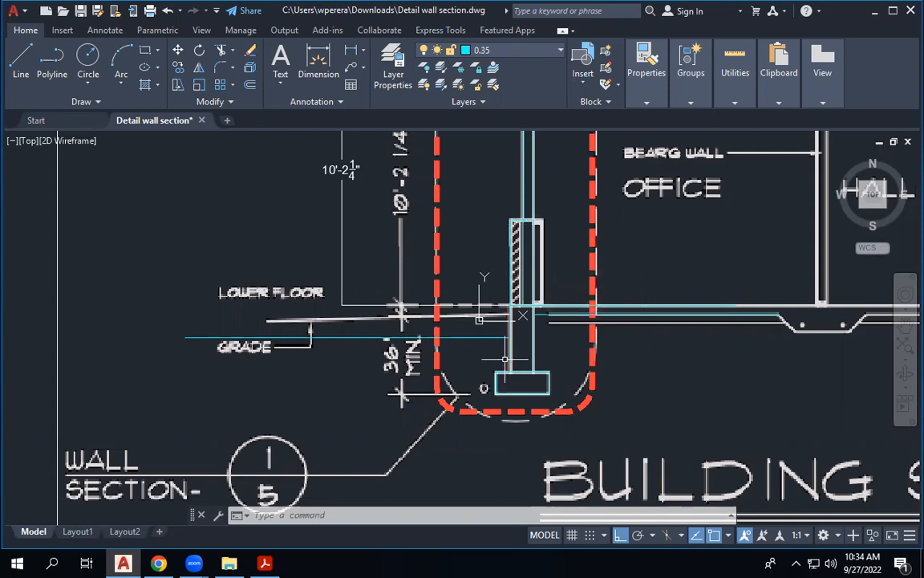
{"action": "left_click", "coordinate": [492, 337]}
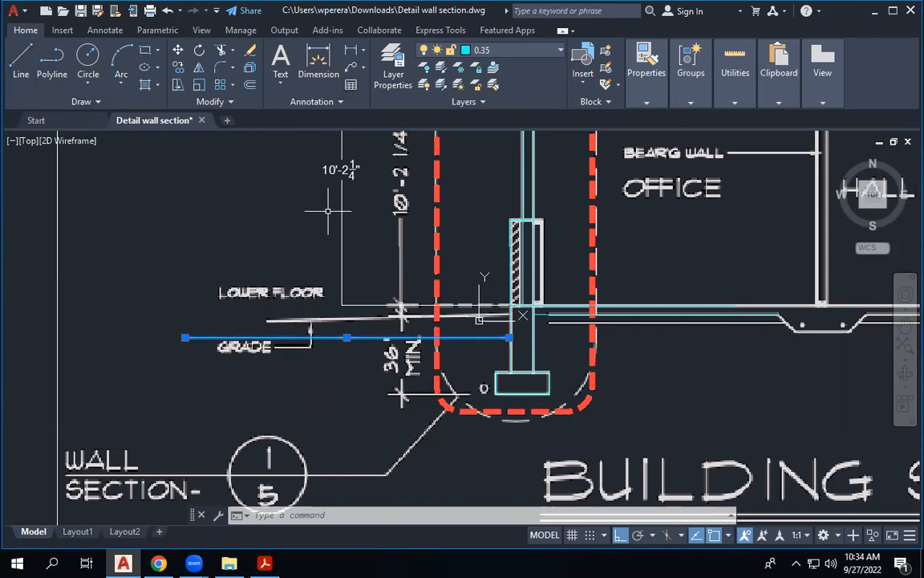
{"action": "type", "text": "m"}
{"action": "key", "text": "Return"}
{"action": "left_click", "coordinate": [510, 338]}
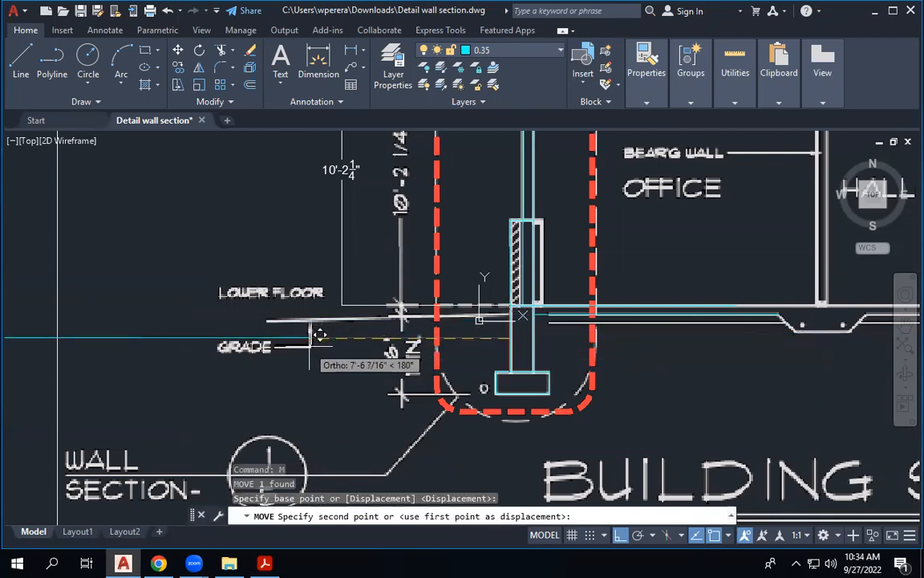
{"action": "key", "text": "Escape"}
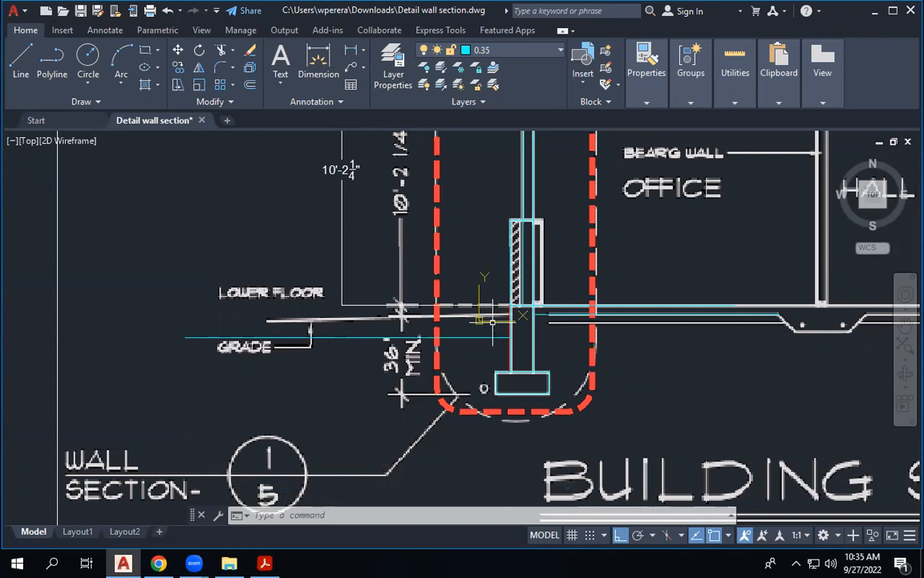
Step: Stretch both ends of the grade line upward so it follows the sloped grade in the building section and meets the foundation wall
{"action": "left_click", "coordinate": [498, 337]}
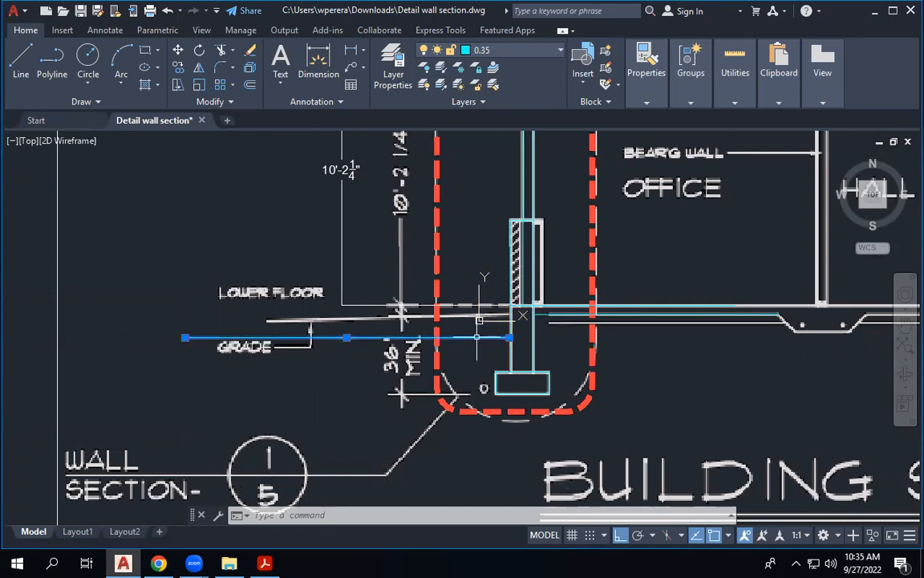
{"action": "left_click", "coordinate": [507, 337]}
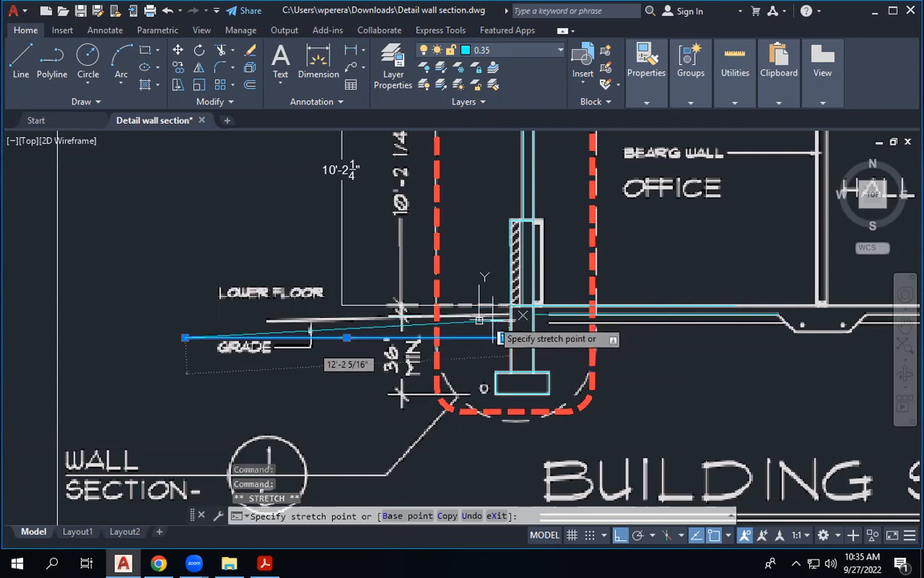
{"action": "scroll", "coordinate": [491, 319], "scroll_direction": "up", "scroll_amount": 3}
{"action": "scroll", "coordinate": [491, 319], "scroll_direction": "up", "scroll_amount": 4}
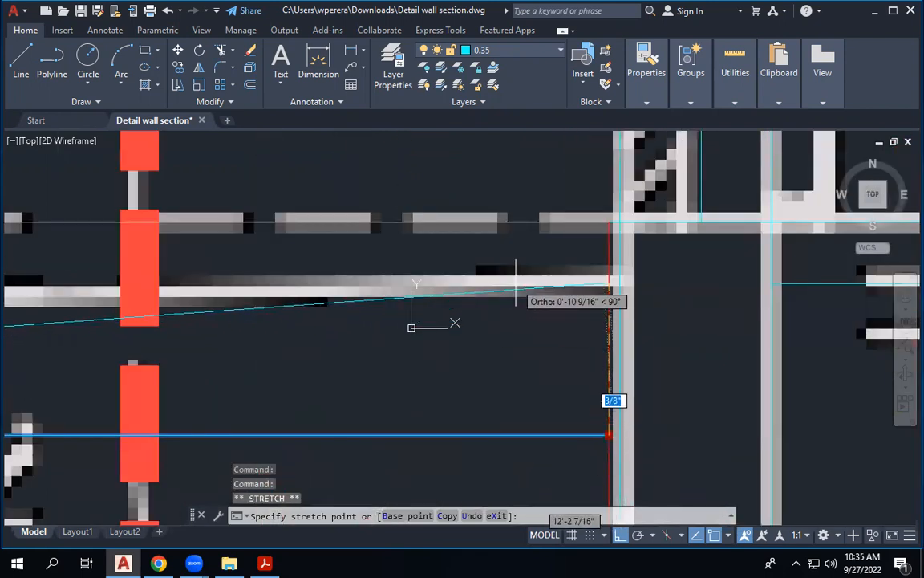
{"action": "scroll", "coordinate": [533, 289], "scroll_direction": "down", "scroll_amount": 5}
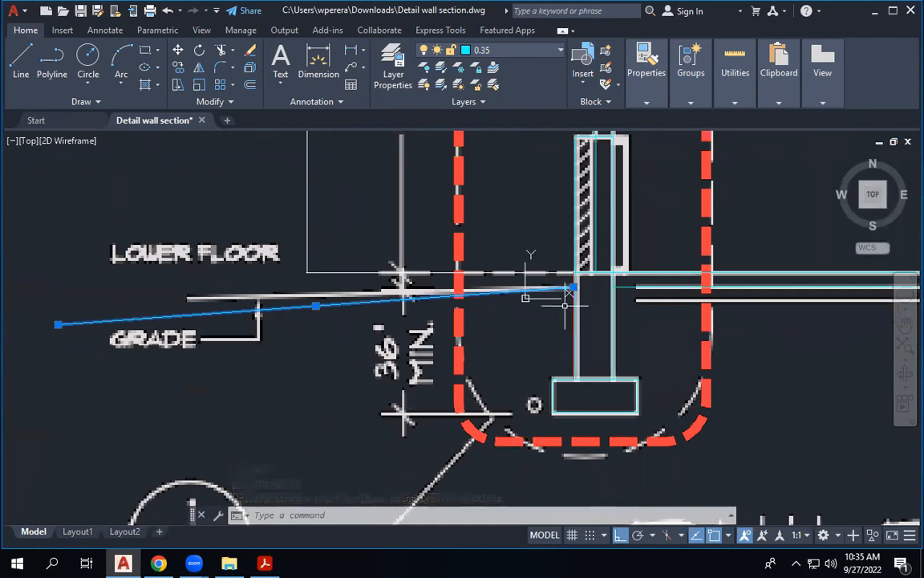
{"action": "left_click", "coordinate": [57, 324]}
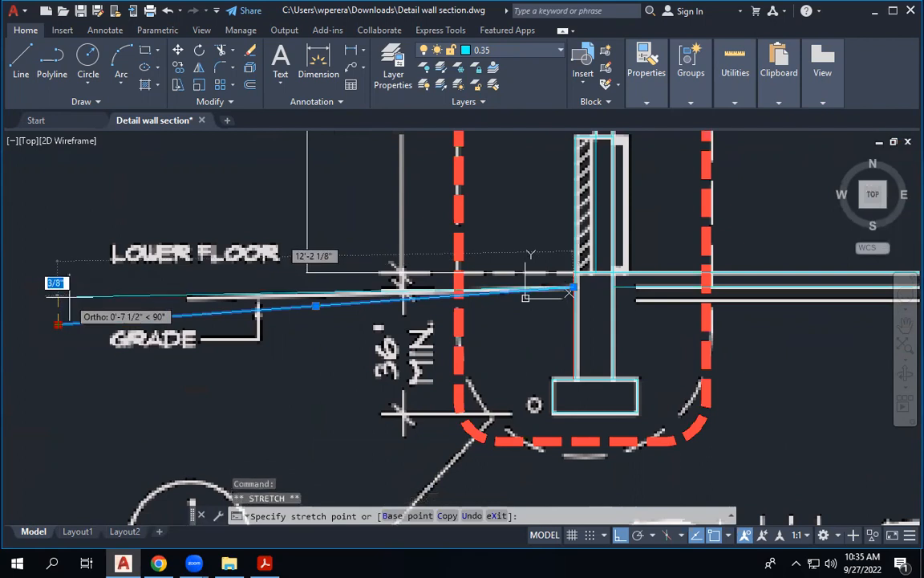
{"action": "left_click", "coordinate": [58, 304]}
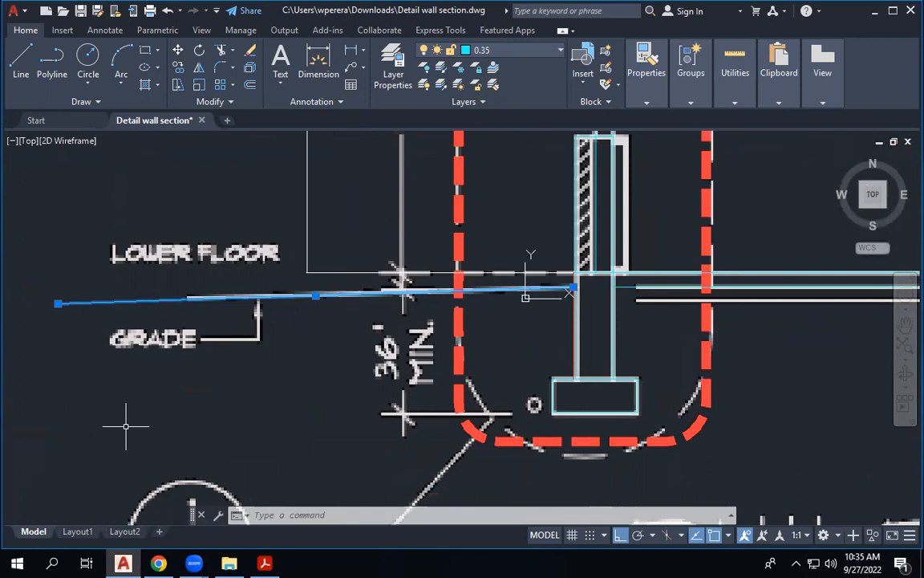
Step: Examine the thin exterior line on the foundation wall where it meets the lower floor and grade lines
{"action": "key", "text": "Escape"}
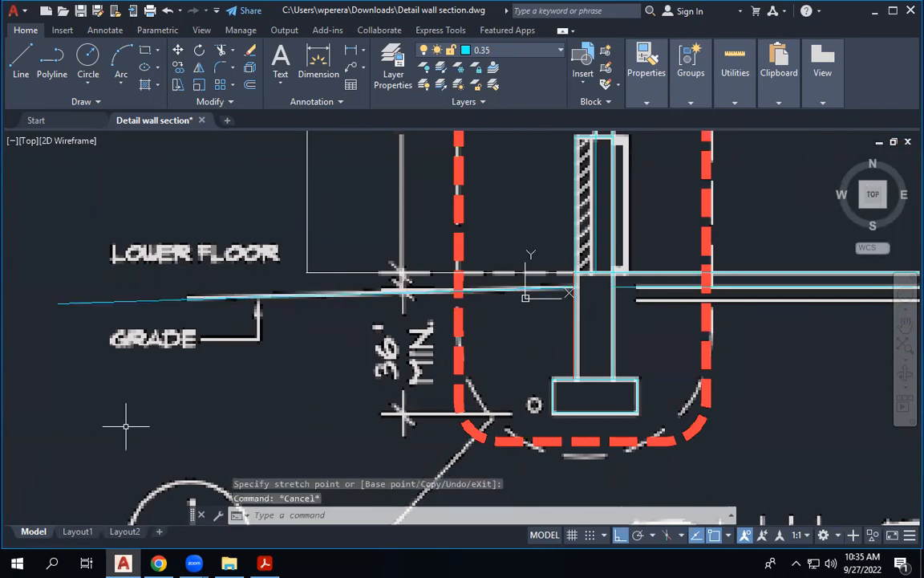
{"action": "scroll", "coordinate": [614, 268], "scroll_direction": "up", "scroll_amount": 4}
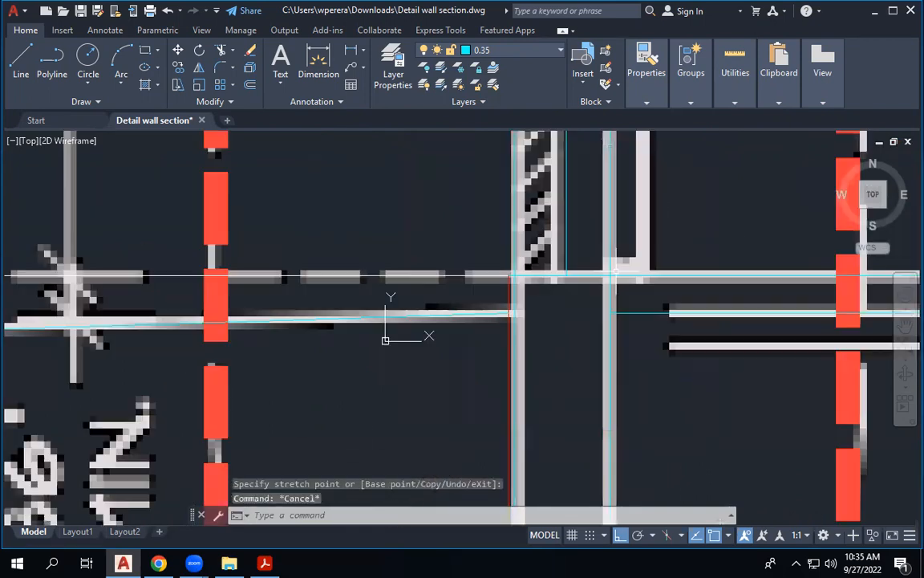
{"action": "left_click", "coordinate": [508, 286]}
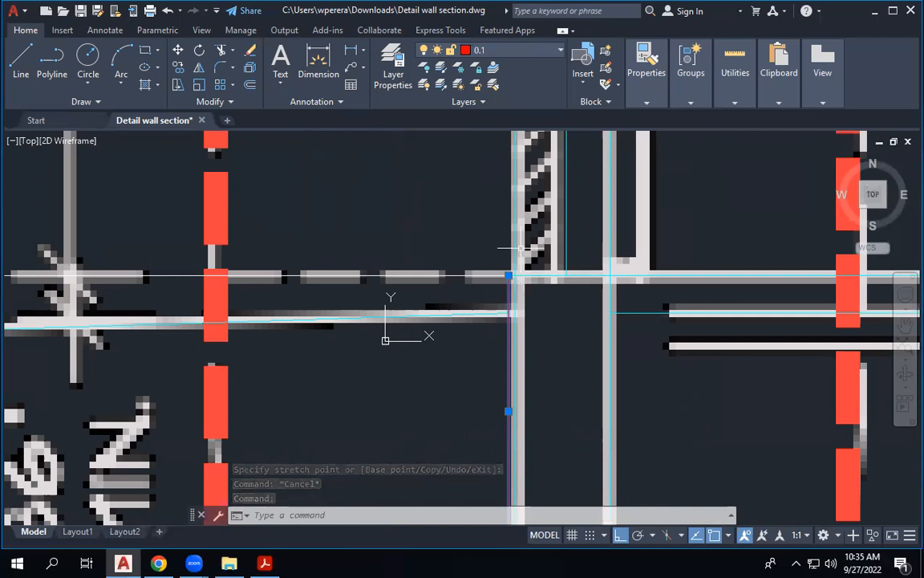
{"action": "scroll", "coordinate": [514, 273], "scroll_direction": "down", "scroll_amount": 5}
{"action": "scroll", "coordinate": [541, 267], "scroll_direction": "up", "scroll_amount": 5}
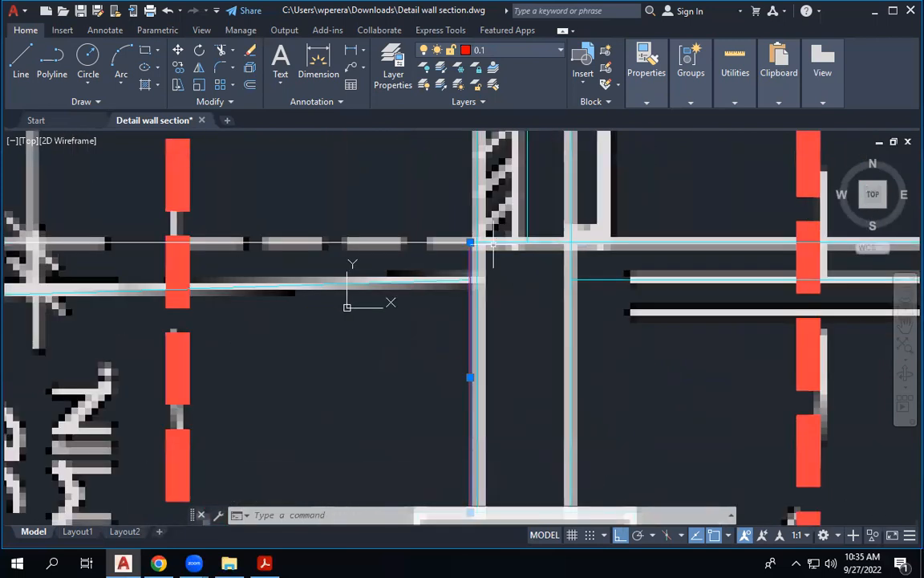
{"action": "key", "text": "Escape"}
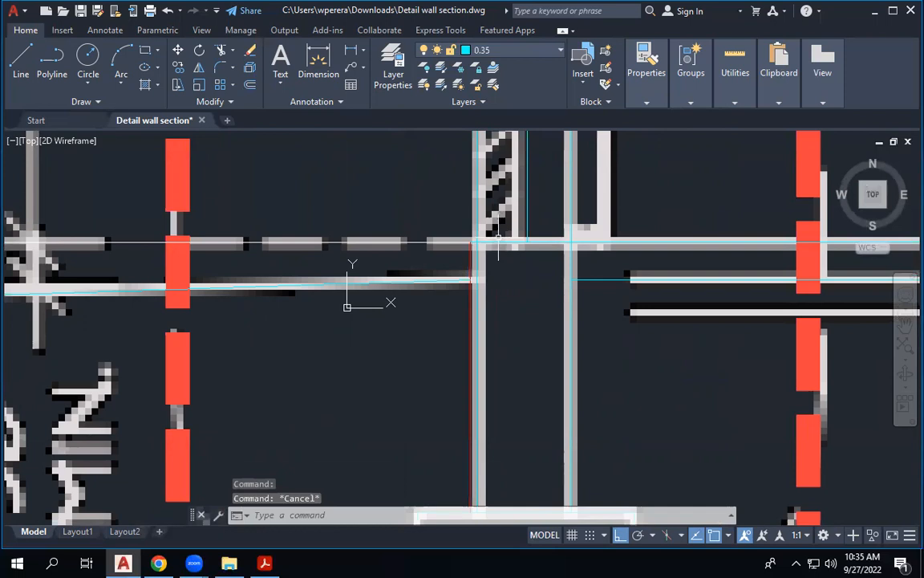
Step: Delete the exterior vertical line and the short horizontal top line tracing the hatched veneer above the lower floor
{"action": "scroll", "coordinate": [479, 212], "scroll_direction": "down", "scroll_amount": 5}
{"action": "scroll", "coordinate": [482, 213], "scroll_direction": "up", "scroll_amount": 4}
{"action": "left_click", "coordinate": [490, 213]}
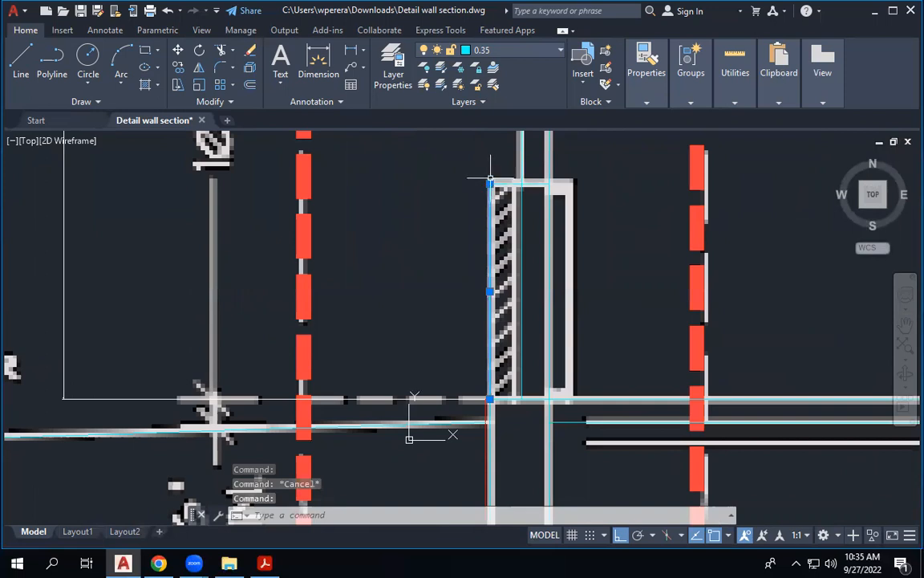
{"action": "key", "text": "Delete"}
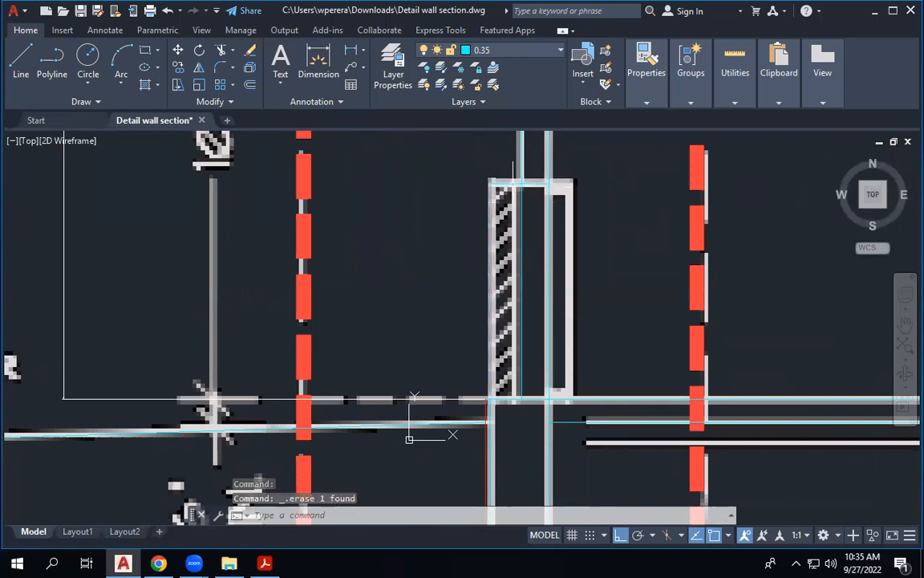
{"action": "left_click", "coordinate": [498, 183]}
{"action": "left_click", "coordinate": [490, 184]}
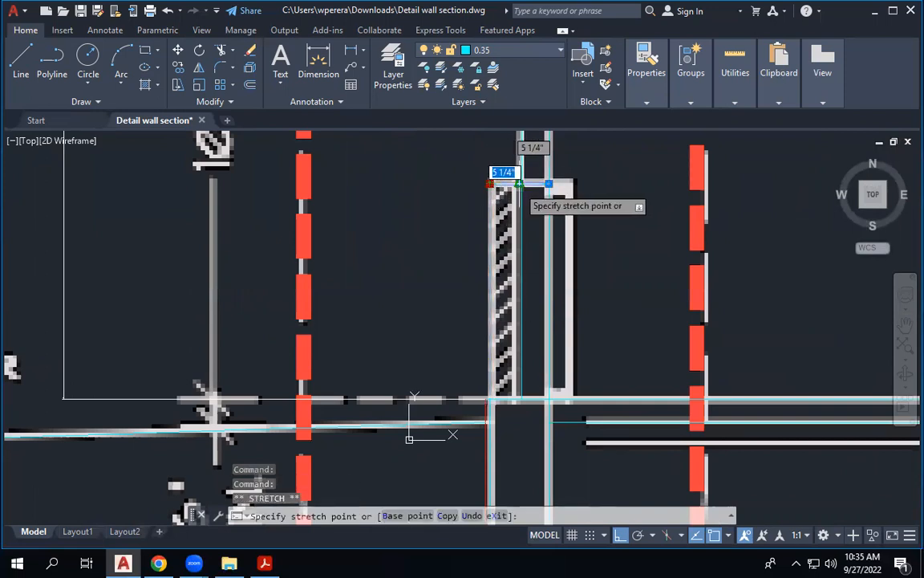
{"action": "key", "text": "Delete"}
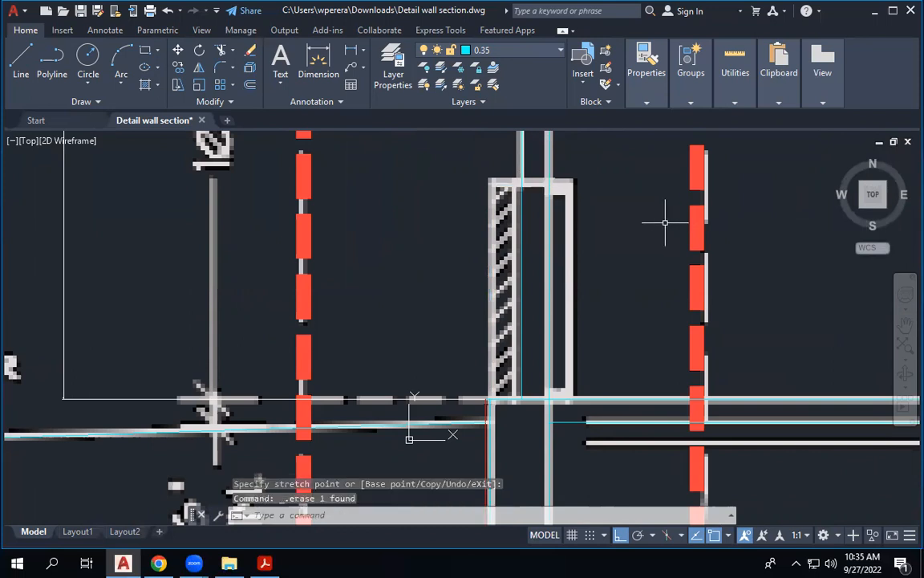
{"action": "key", "text": "Escape"}
Step: Compare the lower storey's two stud wall lines with the wall layers and notes in the foundation details
{"action": "scroll", "coordinate": [539, 255], "scroll_direction": "down", "scroll_amount": 4}
{"action": "left_click", "coordinate": [519, 286]}
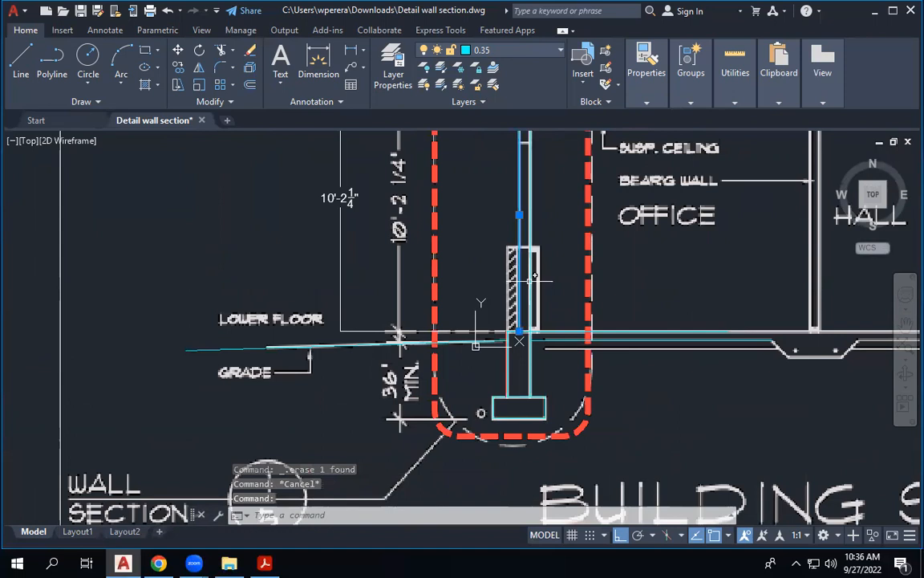
{"action": "left_click", "coordinate": [529, 281]}
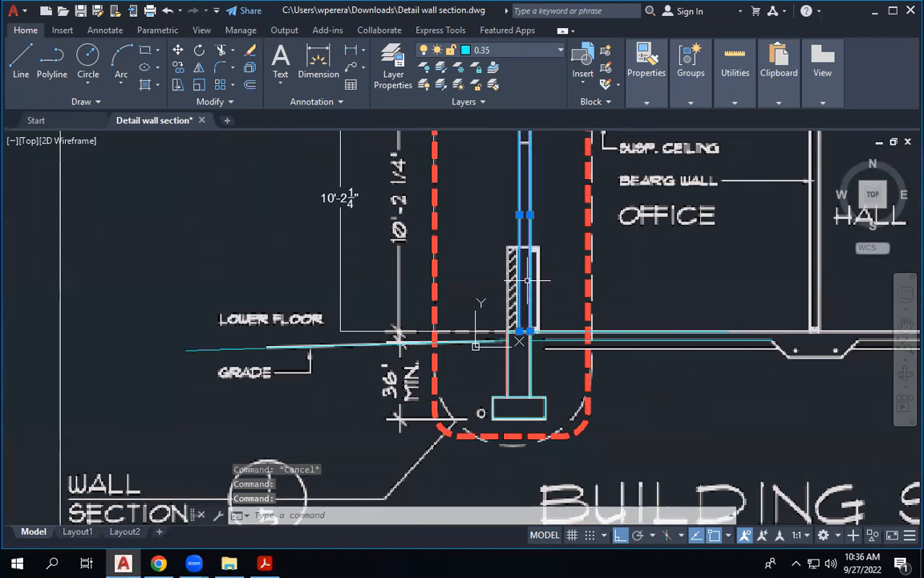
{"action": "scroll", "coordinate": [508, 367], "scroll_direction": "down", "scroll_amount": 2}
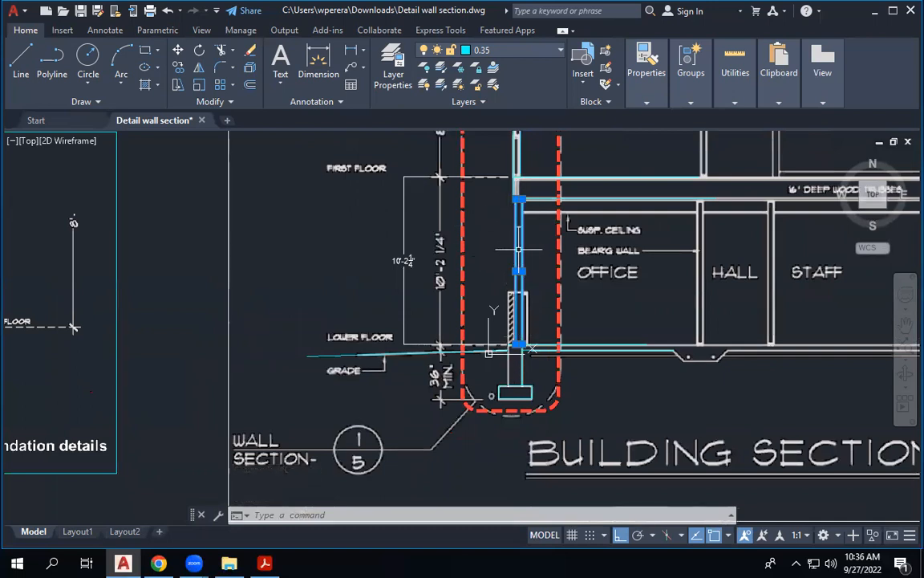
{"action": "scroll", "coordinate": [518, 250], "scroll_direction": "down", "scroll_amount": 3}
{"action": "scroll", "coordinate": [184, 278], "scroll_direction": "up", "scroll_amount": 8}
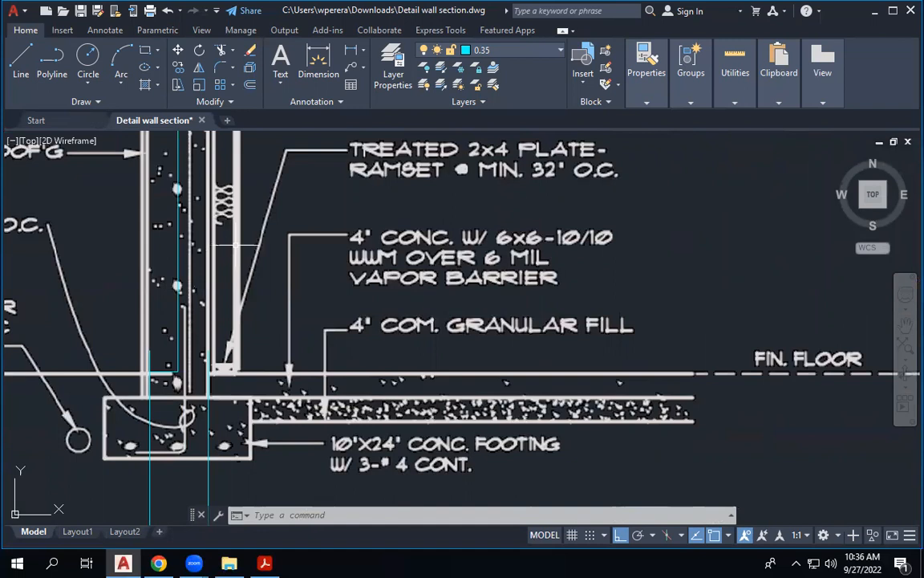
{"action": "scroll", "coordinate": [227, 253], "scroll_direction": "down", "scroll_amount": 5}
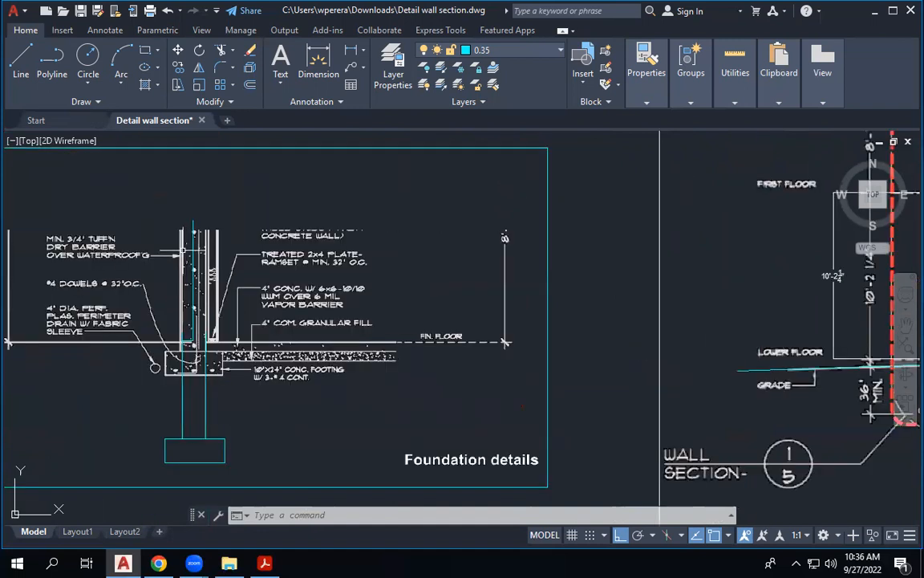
{"action": "scroll", "coordinate": [128, 255], "scroll_direction": "up", "scroll_amount": 4}
{"action": "scroll", "coordinate": [313, 265], "scroll_direction": "down", "scroll_amount": 4}
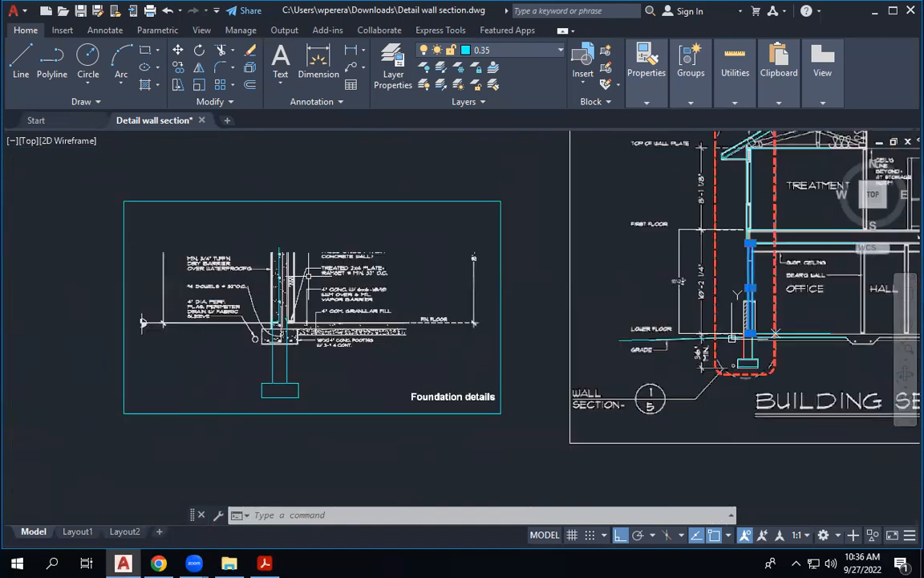
{"action": "scroll", "coordinate": [169, 290], "scroll_direction": "up", "scroll_amount": 4}
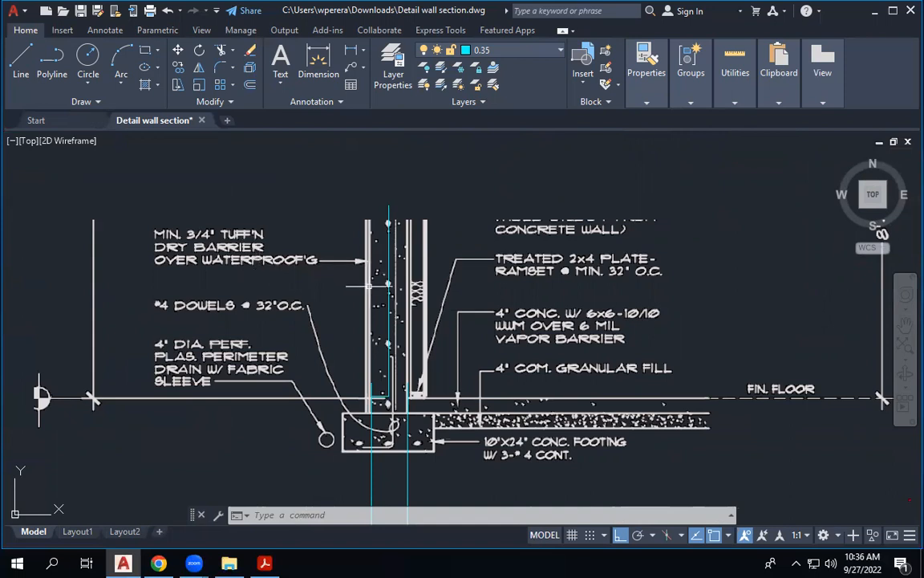
{"action": "scroll", "coordinate": [340, 299], "scroll_direction": "down", "scroll_amount": 6}
{"action": "scroll", "coordinate": [697, 305], "scroll_direction": "up", "scroll_amount": 2}
{"action": "scroll", "coordinate": [696, 305], "scroll_direction": "up", "scroll_amount": 4}
{"action": "key", "text": "Escape"}
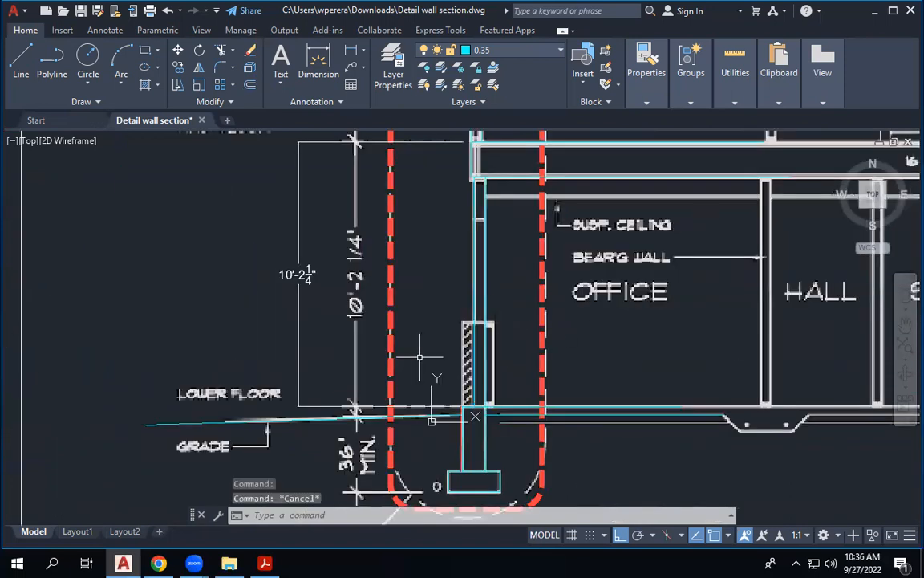
Step: Offset the lower-storey stud wall's exterior line 3/4" toward the outside
{"action": "scroll", "coordinate": [466, 397], "scroll_direction": "up", "scroll_amount": 4}
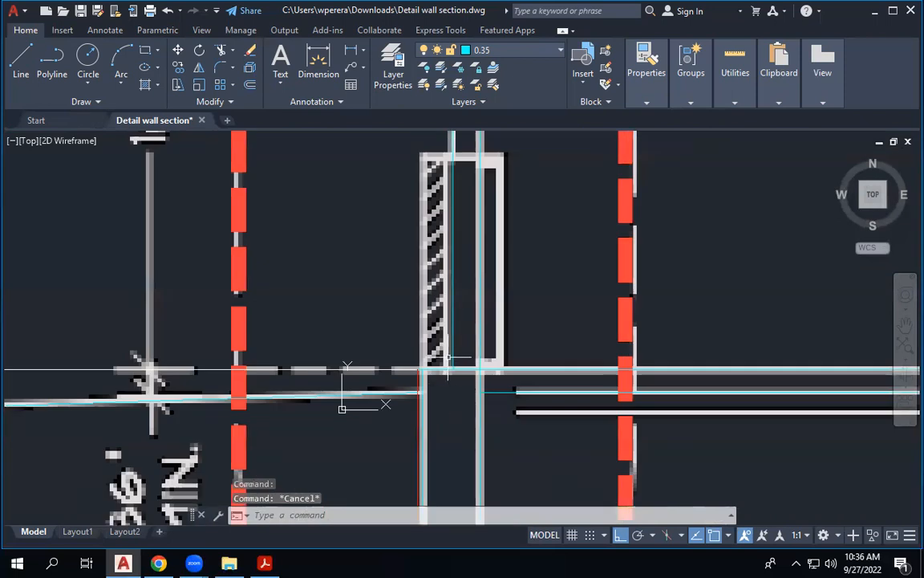
{"action": "left_click", "coordinate": [250, 85]}
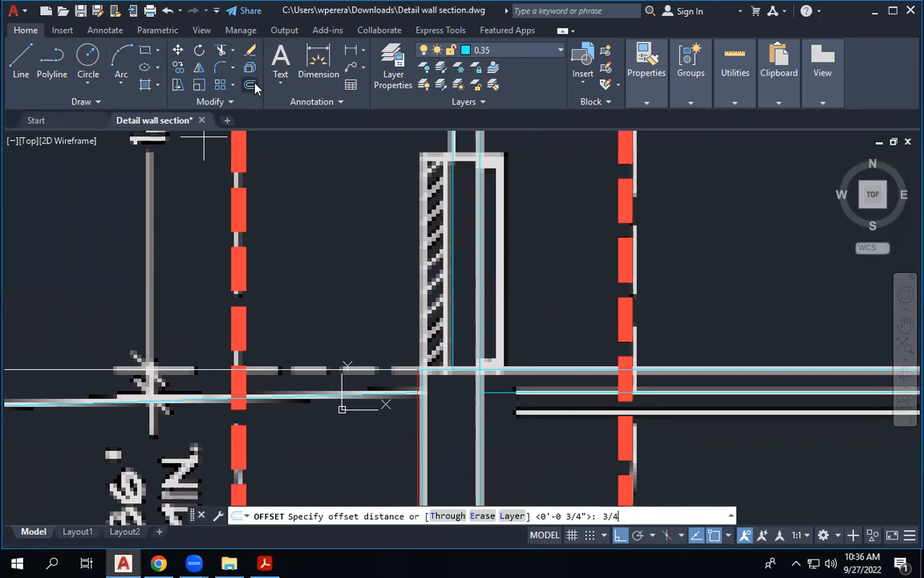
{"action": "key", "text": "Return"}
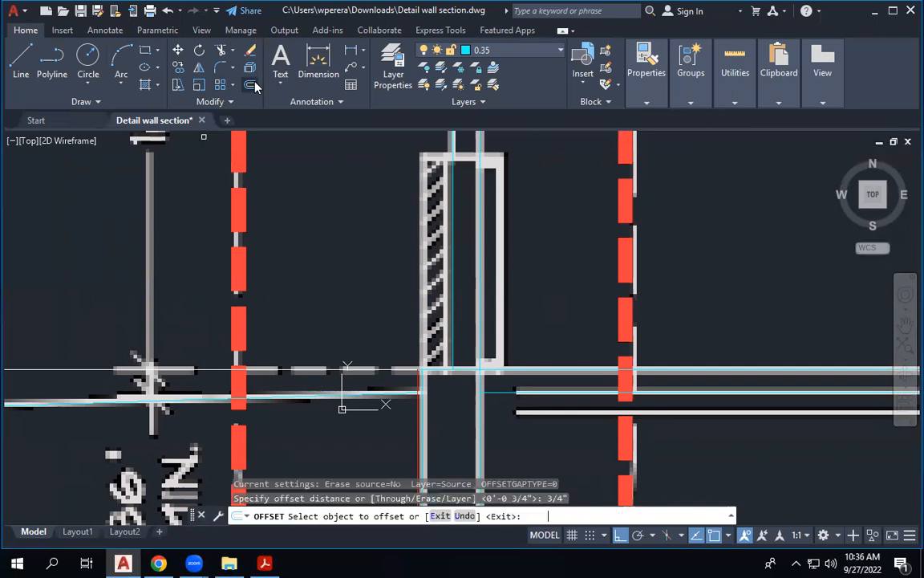
{"action": "left_click", "coordinate": [451, 194]}
{"action": "left_click", "coordinate": [441, 190]}
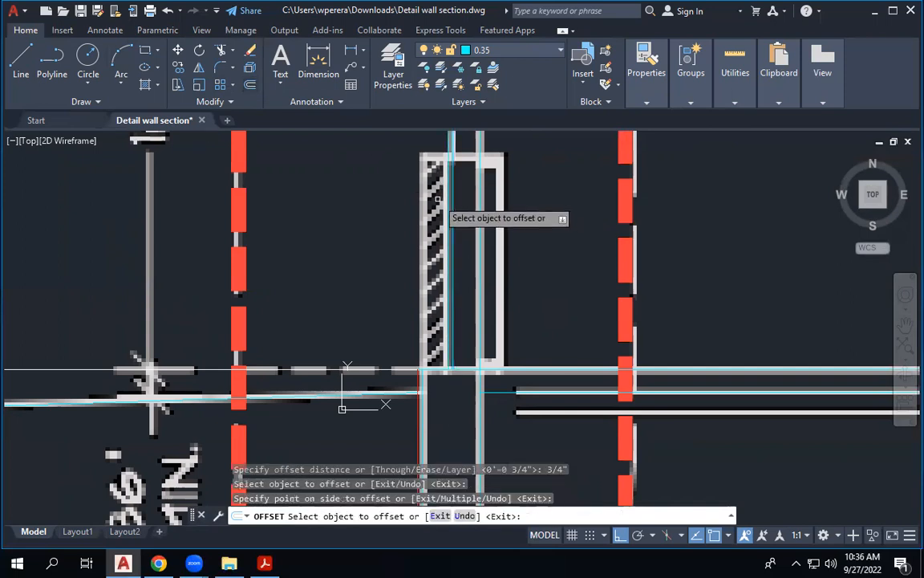
{"action": "key", "text": "Escape"}
{"action": "key", "text": "Escape"}
Step: Assign the new outer line of the lower-storey stud wall to layer 0.1
{"action": "left_click", "coordinate": [449, 189]}
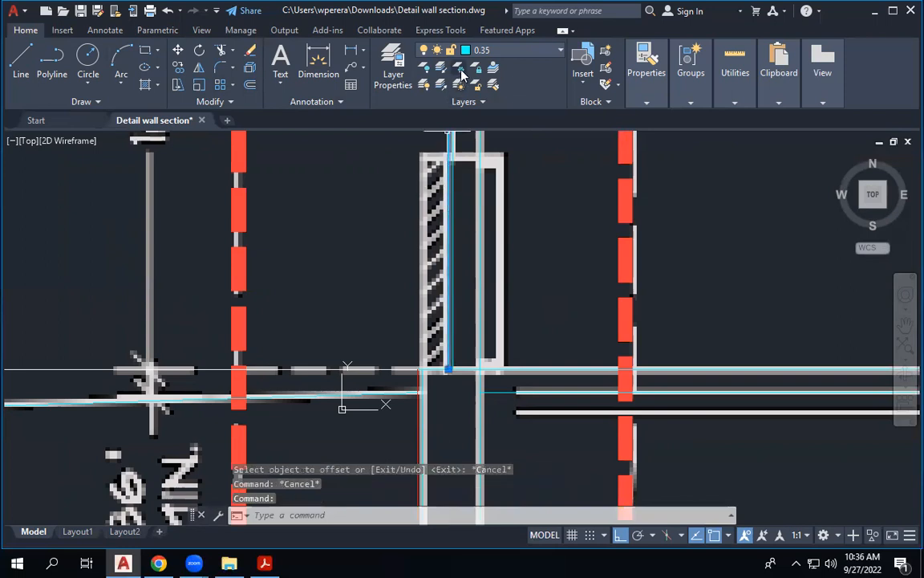
{"action": "left_click", "coordinate": [494, 56]}
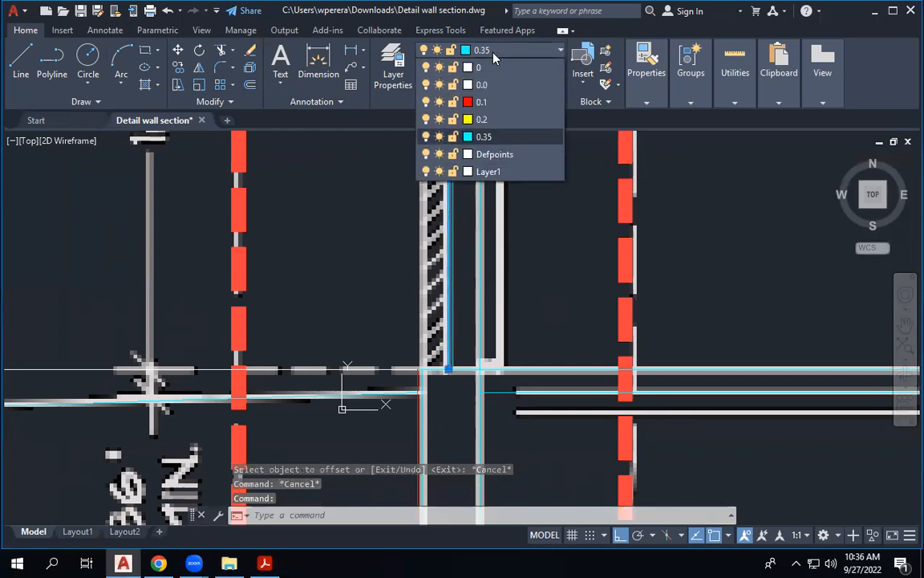
{"action": "left_click", "coordinate": [485, 98]}
{"action": "scroll", "coordinate": [458, 364], "scroll_direction": "down", "scroll_amount": 3}
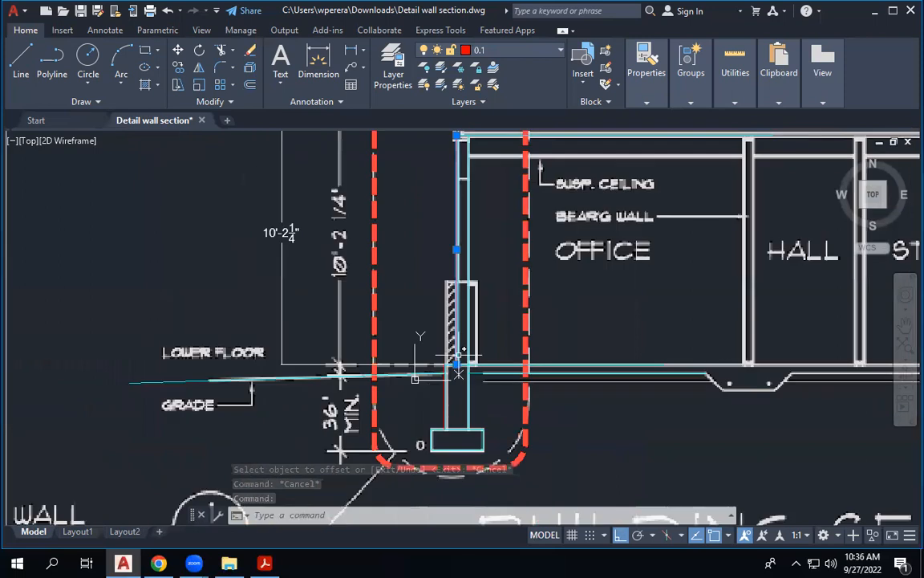
{"action": "key", "text": "Escape"}
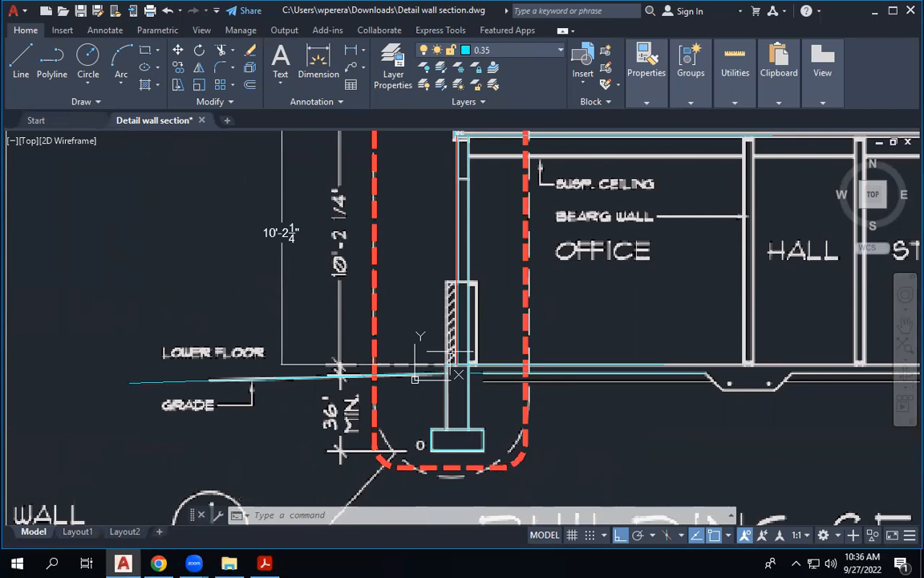
Step: Check the lower wall's outer line against the exterior and interior finish layers drawn in the foundation details
{"action": "scroll", "coordinate": [453, 337], "scroll_direction": "up", "scroll_amount": 2}
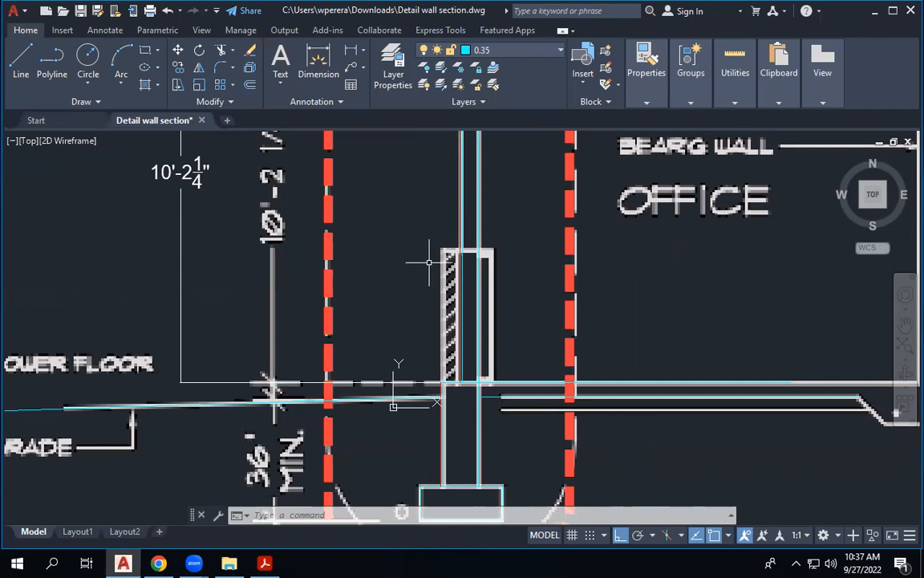
{"action": "scroll", "coordinate": [429, 261], "scroll_direction": "down", "scroll_amount": 5}
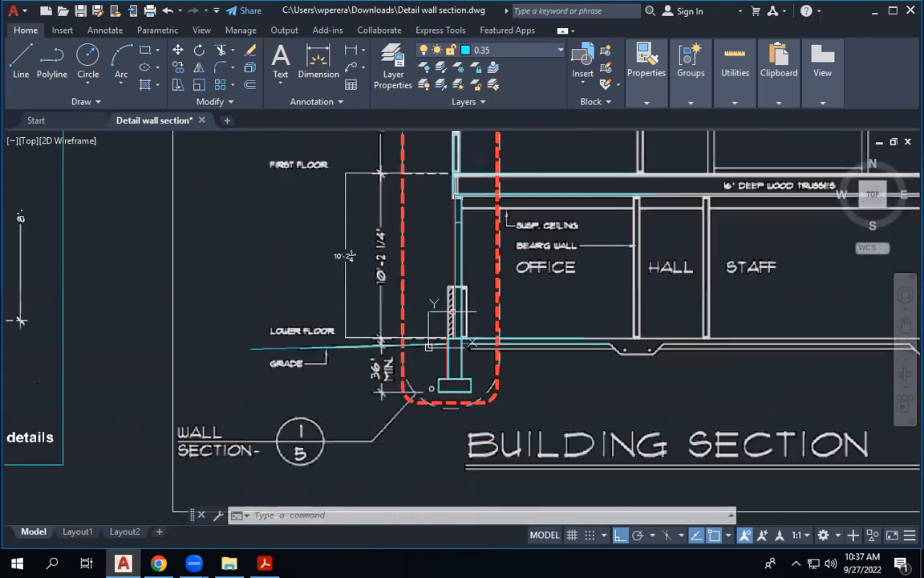
{"action": "scroll", "coordinate": [451, 304], "scroll_direction": "up", "scroll_amount": 3}
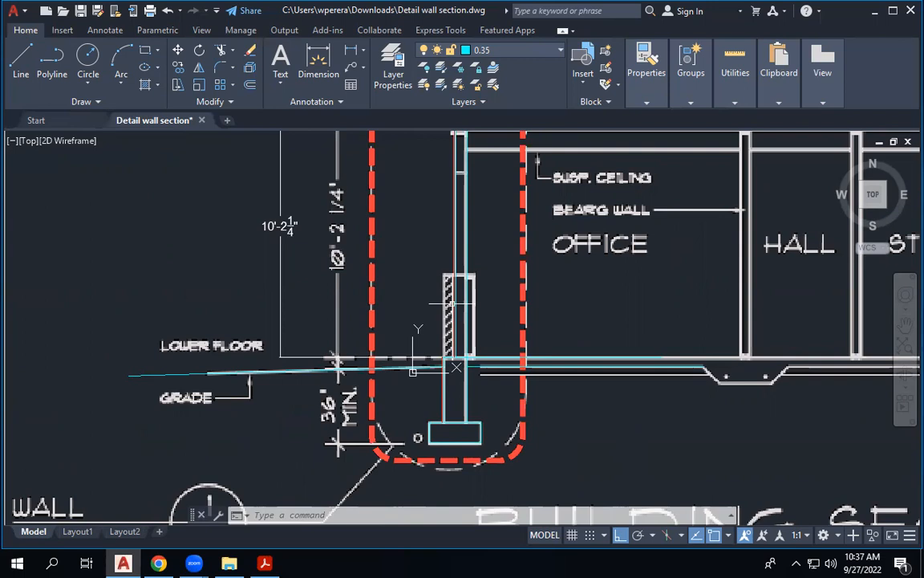
{"action": "left_click", "coordinate": [454, 261]}
{"action": "scroll", "coordinate": [577, 268], "scroll_direction": "down", "scroll_amount": 6}
{"action": "scroll", "coordinate": [209, 258], "scroll_direction": "up", "scroll_amount": 6}
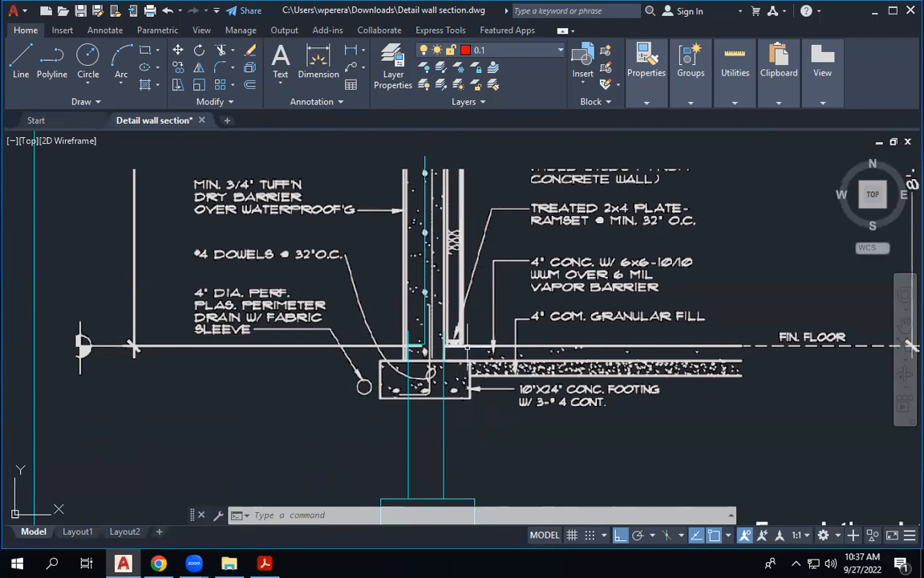
{"action": "scroll", "coordinate": [268, 173], "scroll_direction": "down", "scroll_amount": 5}
{"action": "scroll", "coordinate": [336, 201], "scroll_direction": "up", "scroll_amount": 10}
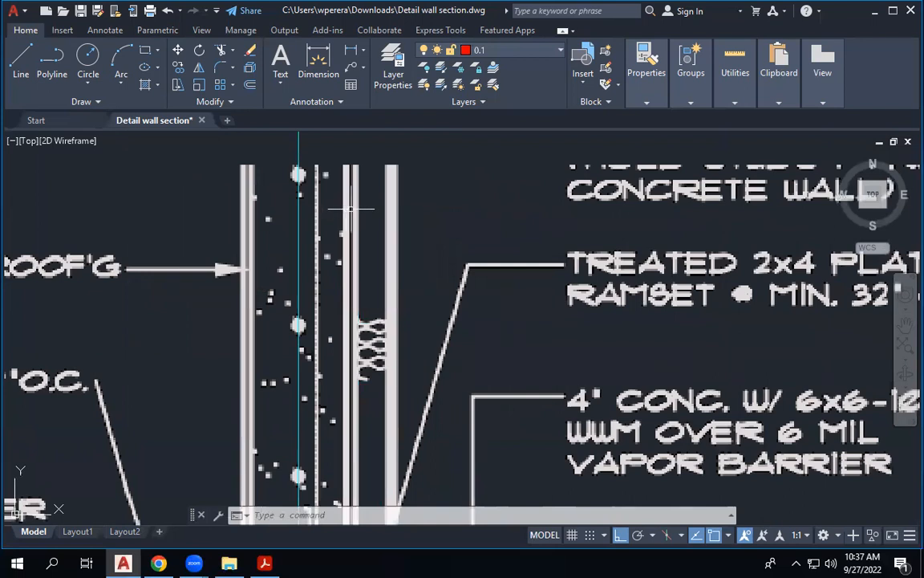
{"action": "scroll", "coordinate": [351, 207], "scroll_direction": "down", "scroll_amount": 2}
{"action": "scroll", "coordinate": [350, 209], "scroll_direction": "down", "scroll_amount": 7}
{"action": "scroll", "coordinate": [685, 212], "scroll_direction": "up", "scroll_amount": 6}
{"action": "scroll", "coordinate": [495, 255], "scroll_direction": "up", "scroll_amount": 2}
{"action": "key", "text": "Escape"}
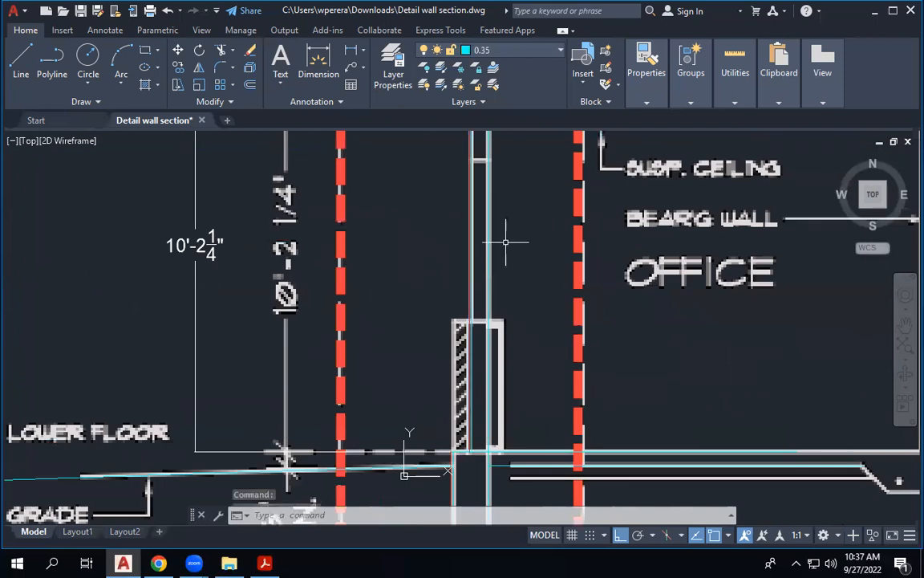
Step: Offset the lower-storey stud wall's interior line 3/4" toward the office side
{"action": "scroll", "coordinate": [495, 255], "scroll_direction": "up", "scroll_amount": 2}
{"action": "left_click", "coordinate": [491, 247]}
{"action": "scroll", "coordinate": [512, 243], "scroll_direction": "down", "scroll_amount": 3}
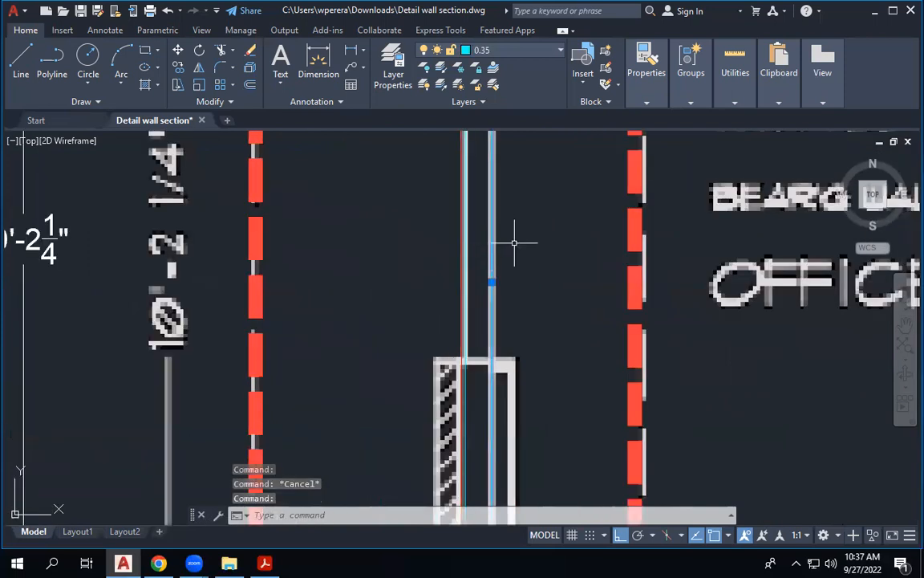
{"action": "left_click", "coordinate": [248, 85]}
{"action": "key", "text": "Return"}
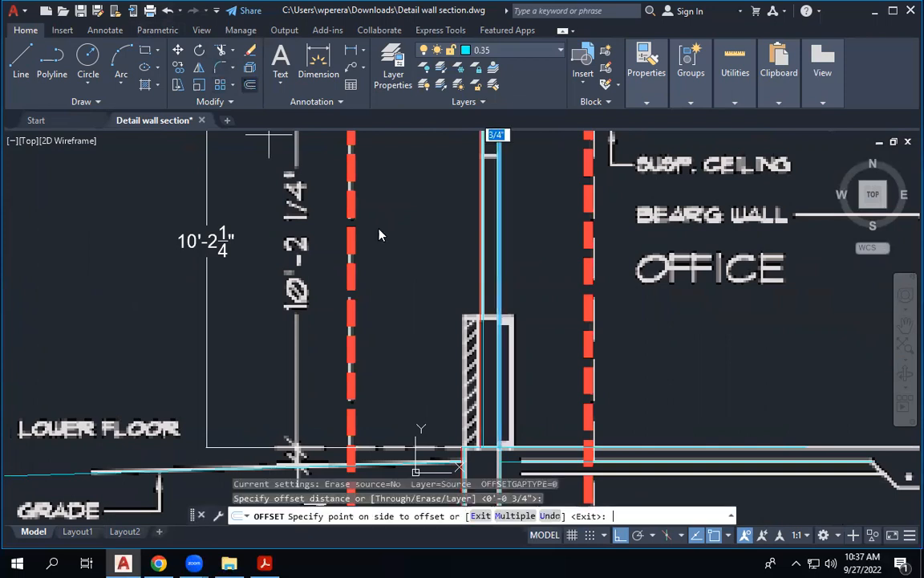
{"action": "left_click", "coordinate": [509, 239]}
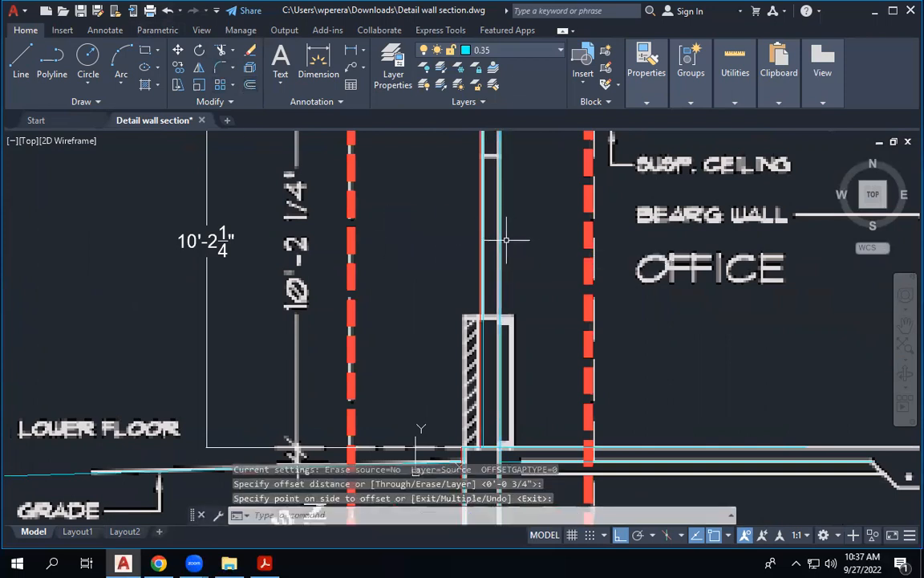
{"action": "key", "text": "Return"}
{"action": "key", "text": "Return"}
{"action": "right_click", "coordinate": [506, 239]}
{"action": "left_click", "coordinate": [529, 248]}
{"action": "scroll", "coordinate": [495, 243], "scroll_direction": "up", "scroll_amount": 4}
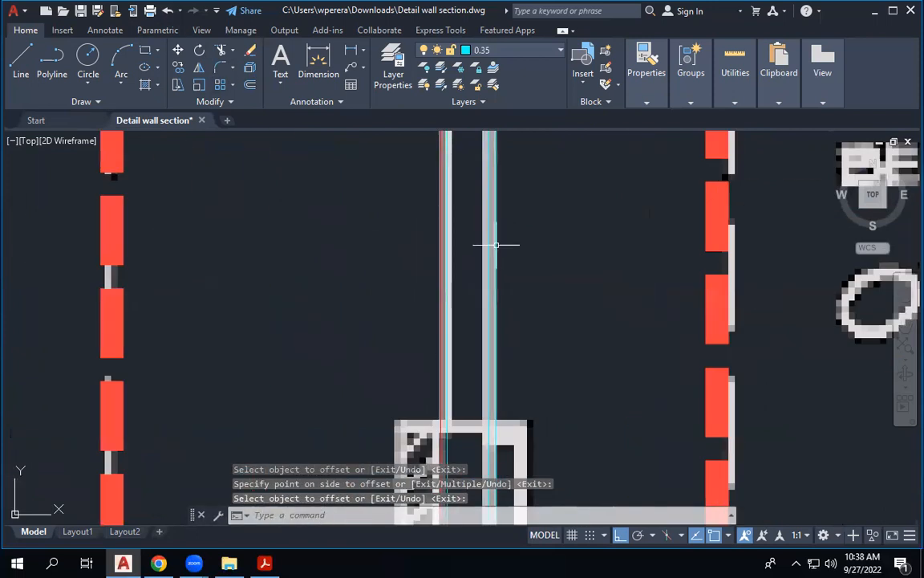
Step: Assign the inner finish line on the office side of the lower-storey stud wall to layer 0.1
{"action": "left_click", "coordinate": [496, 245]}
{"action": "left_click", "coordinate": [463, 50]}
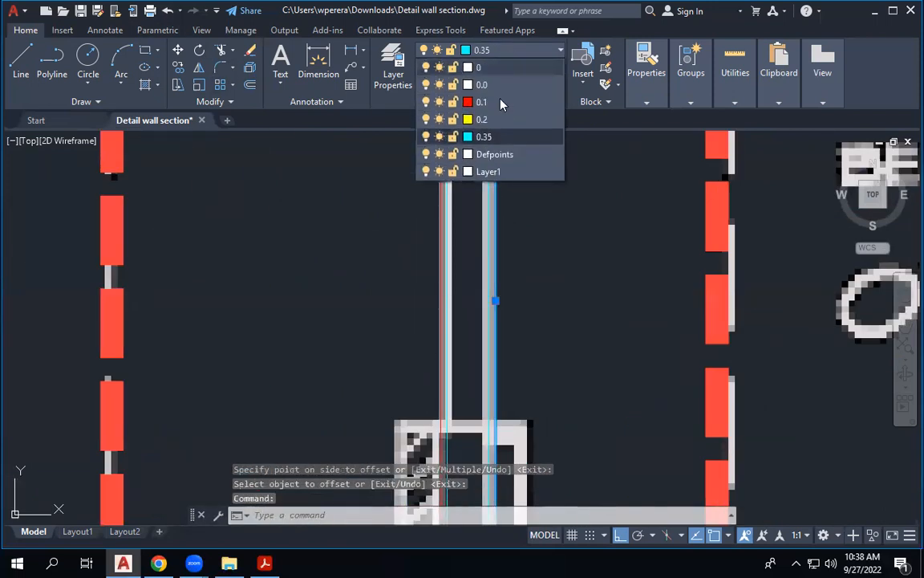
{"action": "left_click", "coordinate": [501, 102]}
{"action": "key", "text": "Escape"}
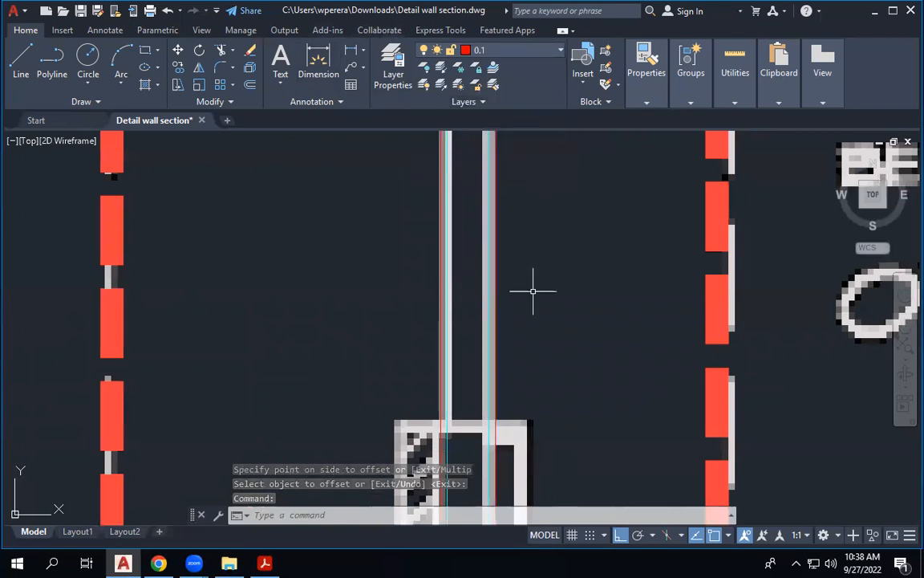
{"action": "key", "text": "Escape"}
Step: Offset the lower-storey wall's interior finish line 4" toward the office side
{"action": "scroll", "coordinate": [463, 284], "scroll_direction": "down", "scroll_amount": 5}
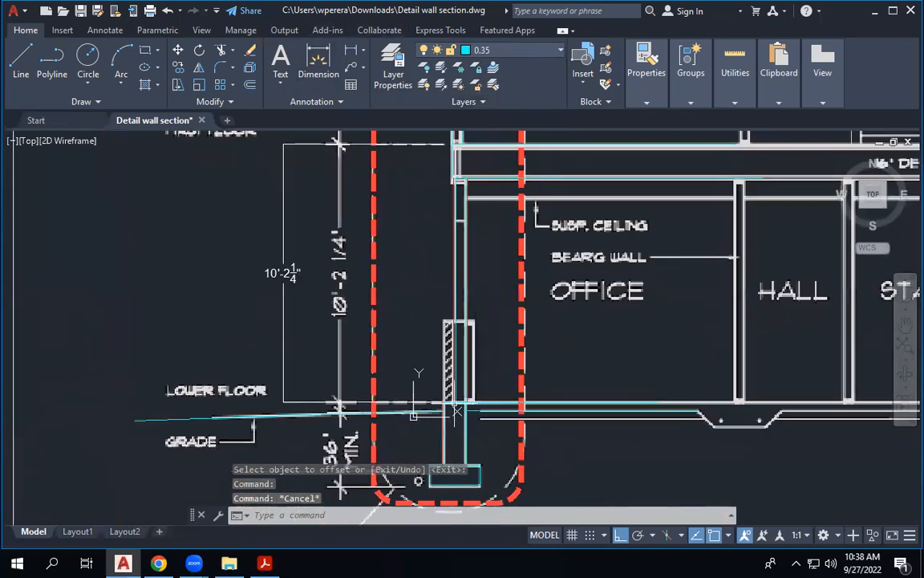
{"action": "scroll", "coordinate": [481, 405], "scroll_direction": "up", "scroll_amount": 2}
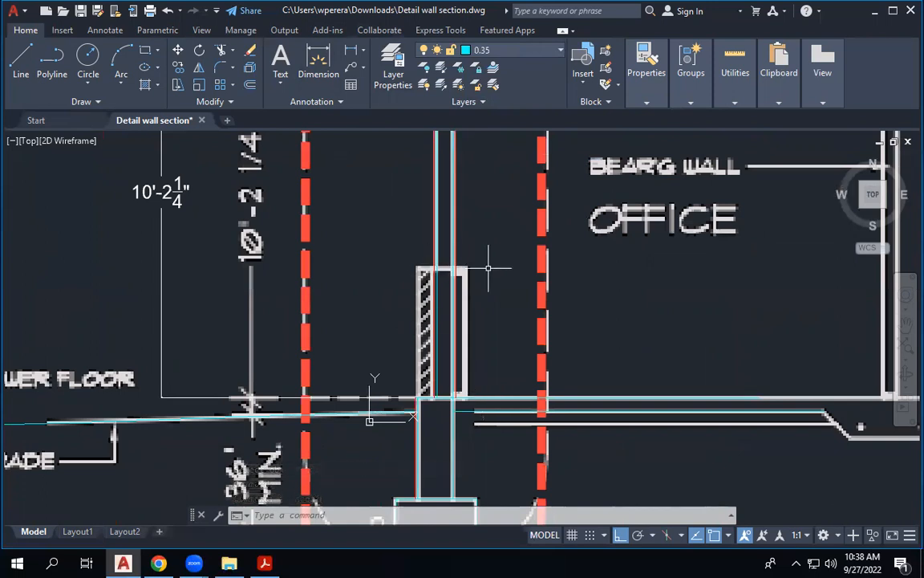
{"action": "scroll", "coordinate": [489, 262], "scroll_direction": "down", "scroll_amount": 3}
{"action": "scroll", "coordinate": [40, 277], "scroll_direction": "up", "scroll_amount": 6}
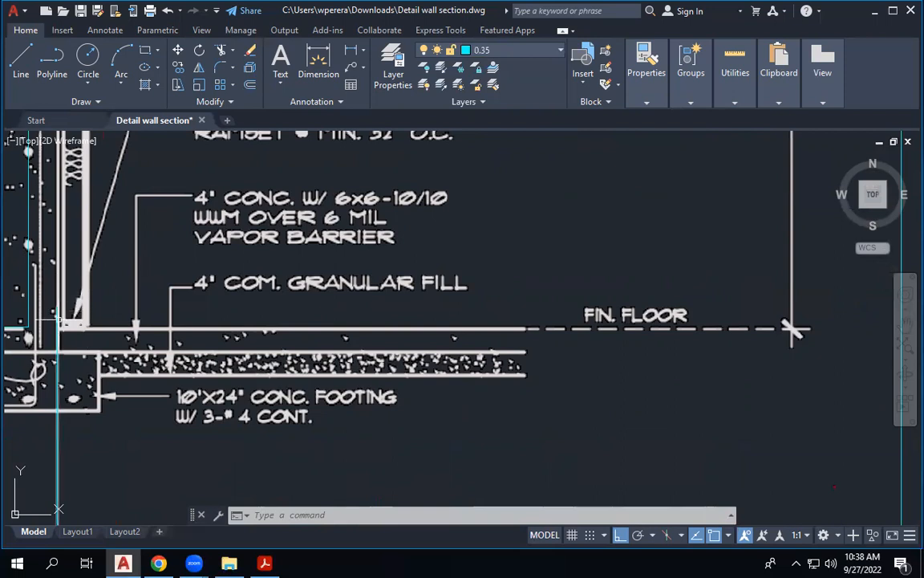
{"action": "scroll", "coordinate": [140, 273], "scroll_direction": "down", "scroll_amount": 5}
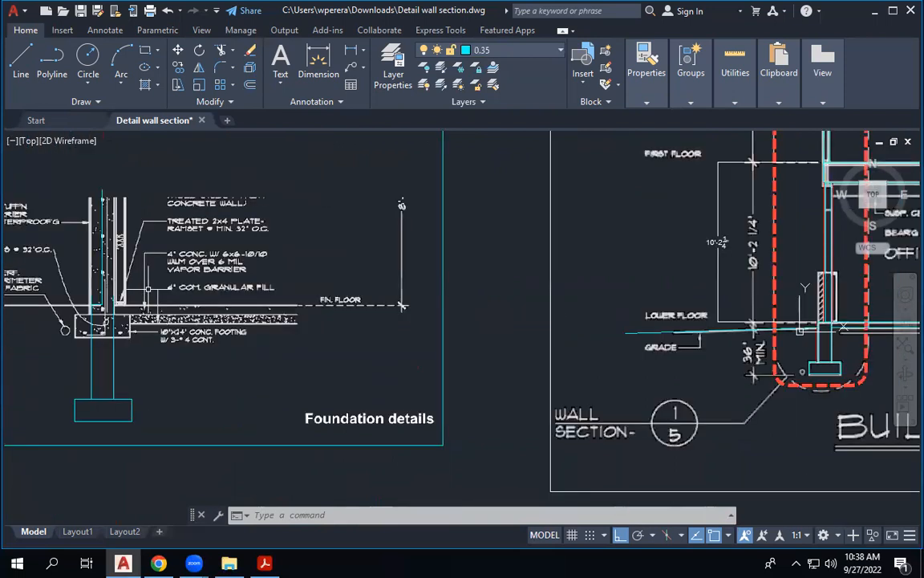
{"action": "scroll", "coordinate": [630, 313], "scroll_direction": "up", "scroll_amount": 4}
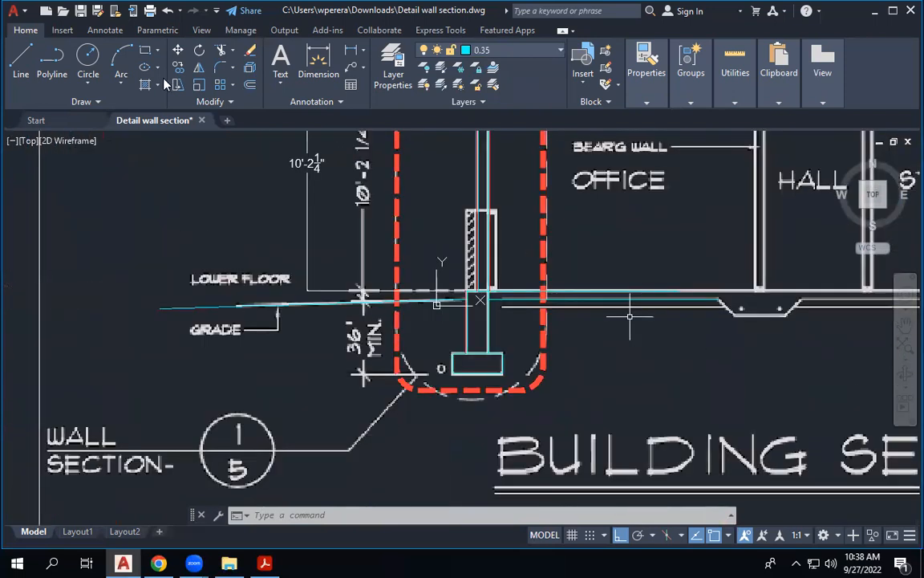
{"action": "left_click", "coordinate": [251, 87]}
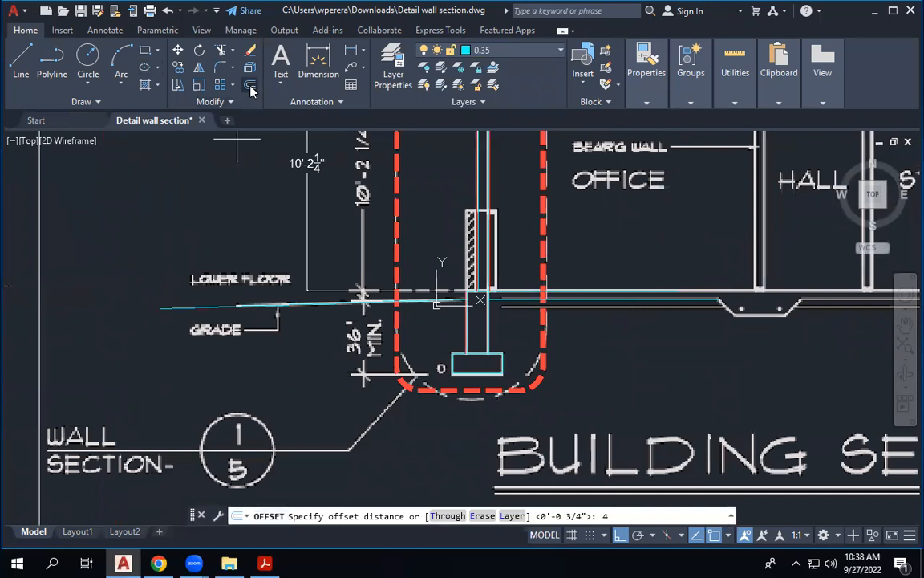
{"action": "type", "text": "4"}
{"action": "key", "text": "Return"}
{"action": "scroll", "coordinate": [497, 204], "scroll_direction": "up", "scroll_amount": 8}
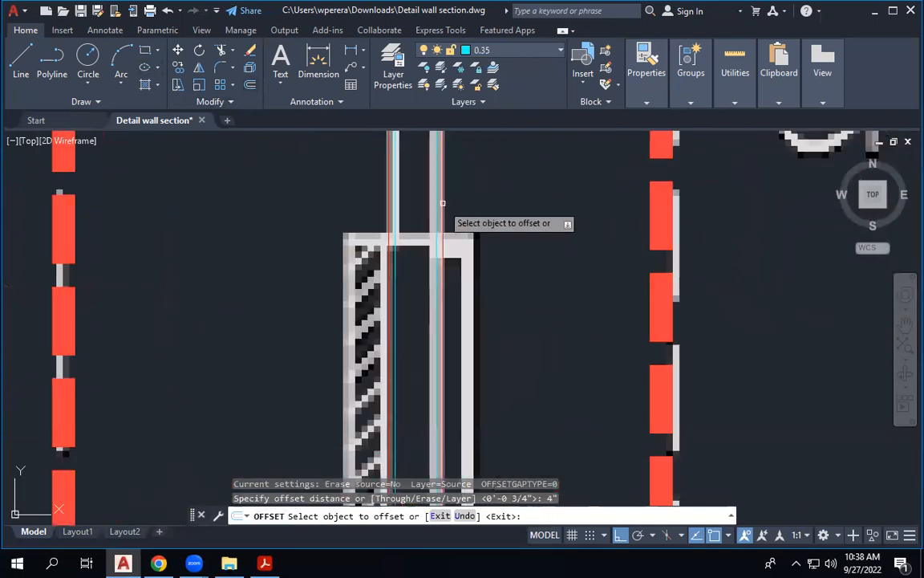
{"action": "left_click", "coordinate": [442, 203]}
{"action": "left_click", "coordinate": [464, 197]}
{"action": "right_click", "coordinate": [467, 199]}
{"action": "left_click", "coordinate": [482, 213]}
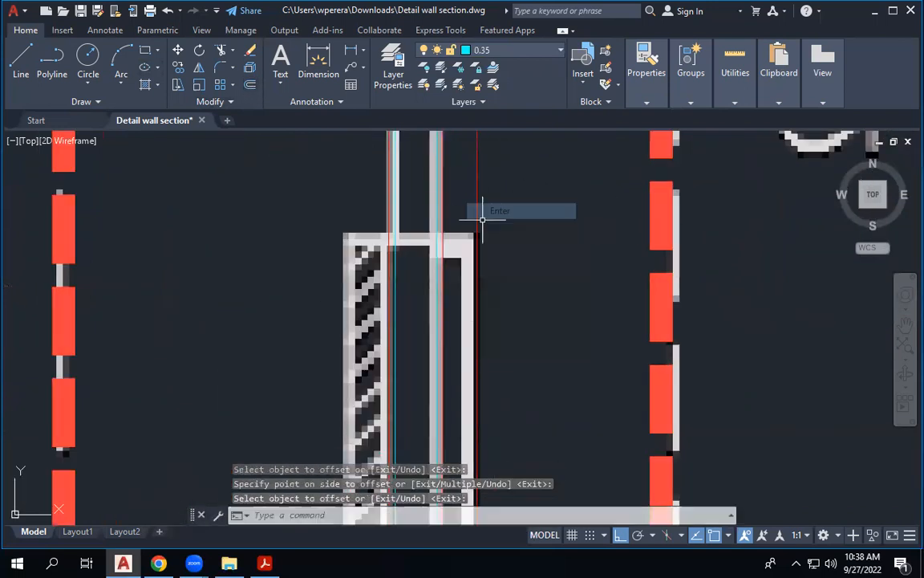
Step: Examine the lower wall's interior finish line and its 4" offset against the traced low wall above the lower floor
{"action": "scroll", "coordinate": [482, 219], "scroll_direction": "down", "scroll_amount": 8}
{"action": "scroll", "coordinate": [496, 334], "scroll_direction": "up", "scroll_amount": 5}
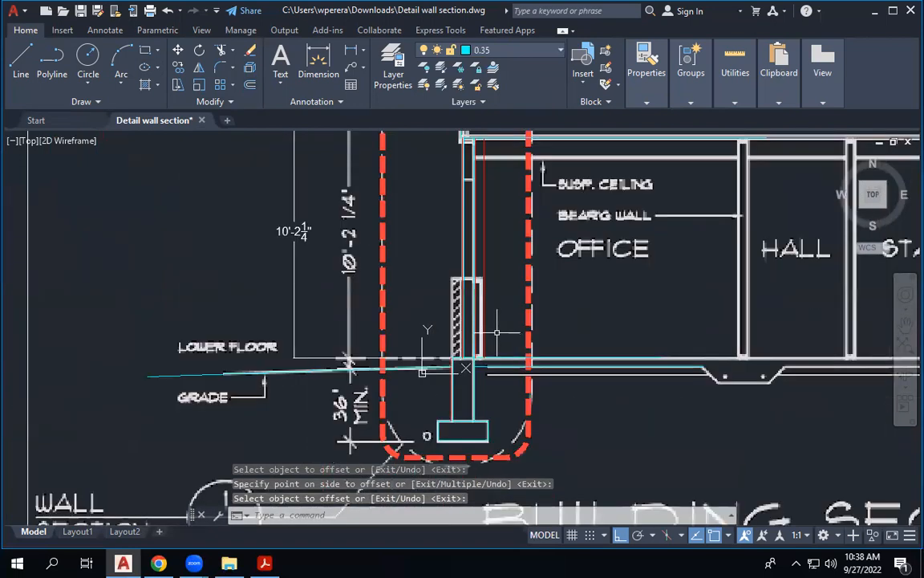
{"action": "scroll", "coordinate": [499, 332], "scroll_direction": "down", "scroll_amount": 2}
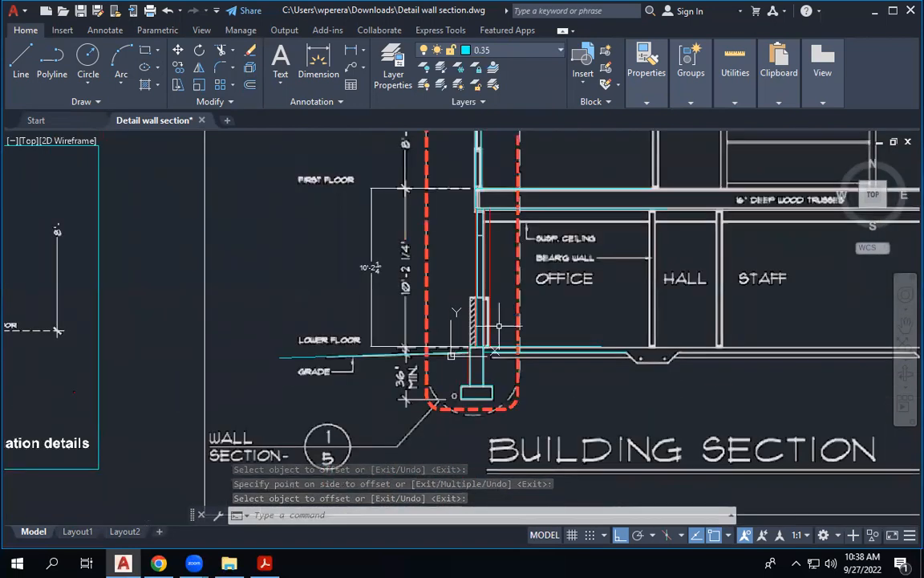
{"action": "scroll", "coordinate": [493, 308], "scroll_direction": "up", "scroll_amount": 4}
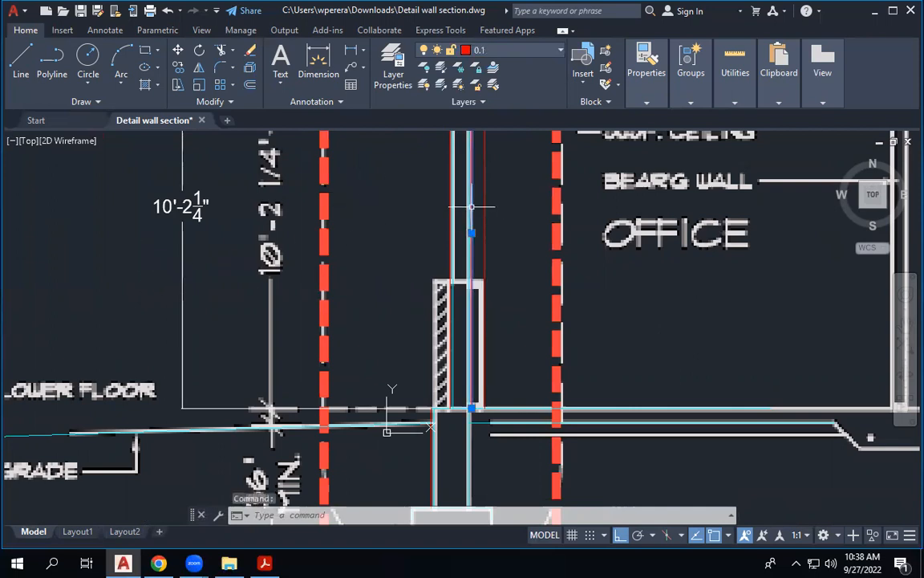
{"action": "left_click", "coordinate": [480, 205]}
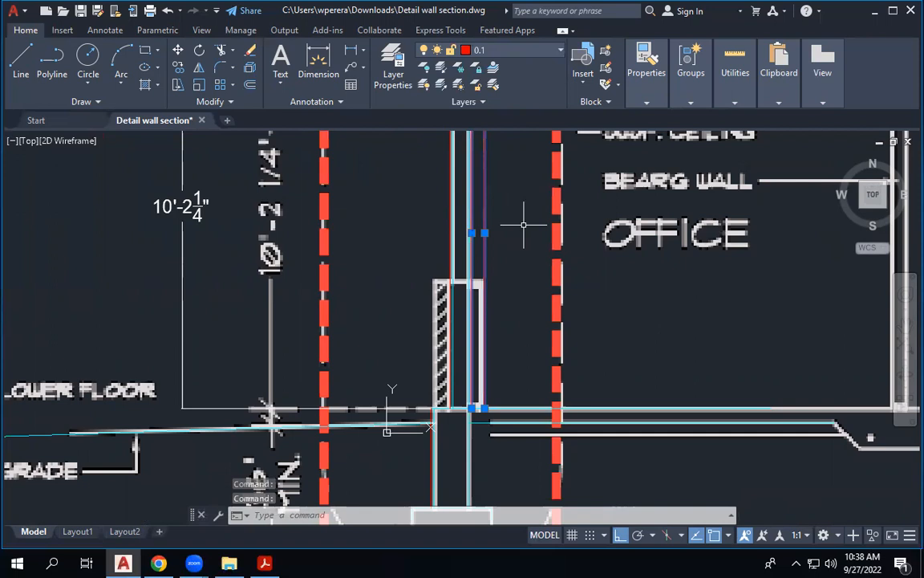
{"action": "scroll", "coordinate": [481, 228], "scroll_direction": "down", "scroll_amount": 5}
{"action": "scroll", "coordinate": [289, 241], "scroll_direction": "up", "scroll_amount": 5}
{"action": "scroll", "coordinate": [247, 287], "scroll_direction": "up", "scroll_amount": 3}
{"action": "scroll", "coordinate": [247, 287], "scroll_direction": "down", "scroll_amount": 6}
{"action": "scroll", "coordinate": [709, 248], "scroll_direction": "up", "scroll_amount": 5}
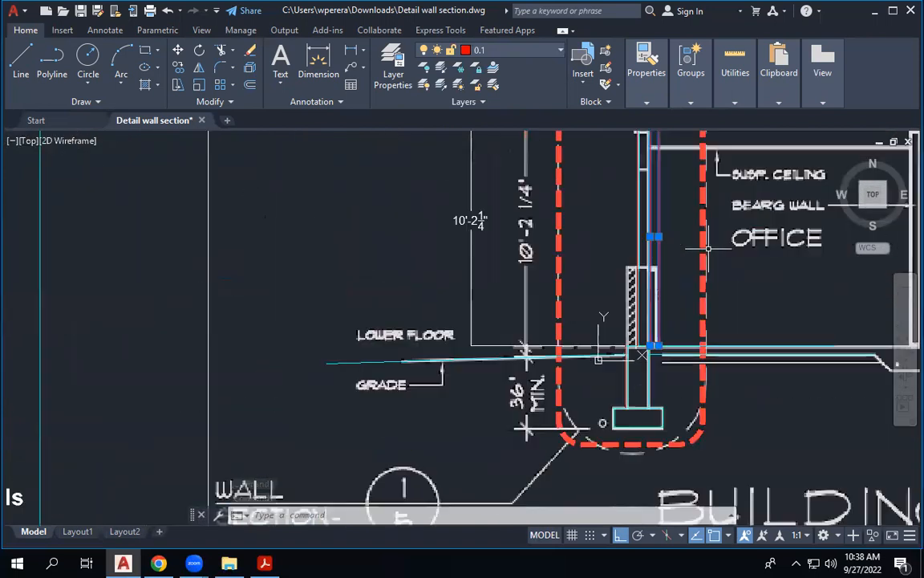
{"action": "scroll", "coordinate": [708, 248], "scroll_direction": "up", "scroll_amount": 2}
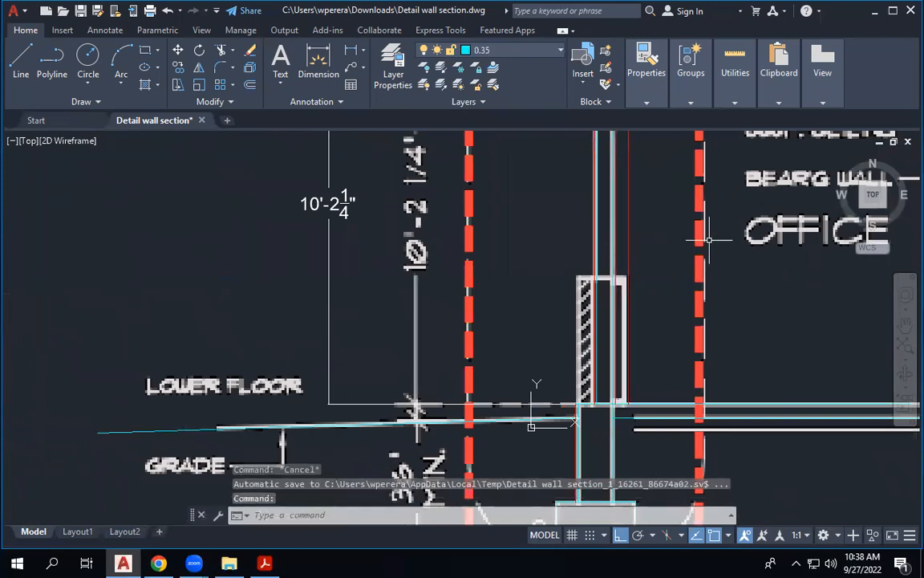
{"action": "scroll", "coordinate": [607, 282], "scroll_direction": "up", "scroll_amount": 4}
{"action": "scroll", "coordinate": [614, 313], "scroll_direction": "down", "scroll_amount": 6}
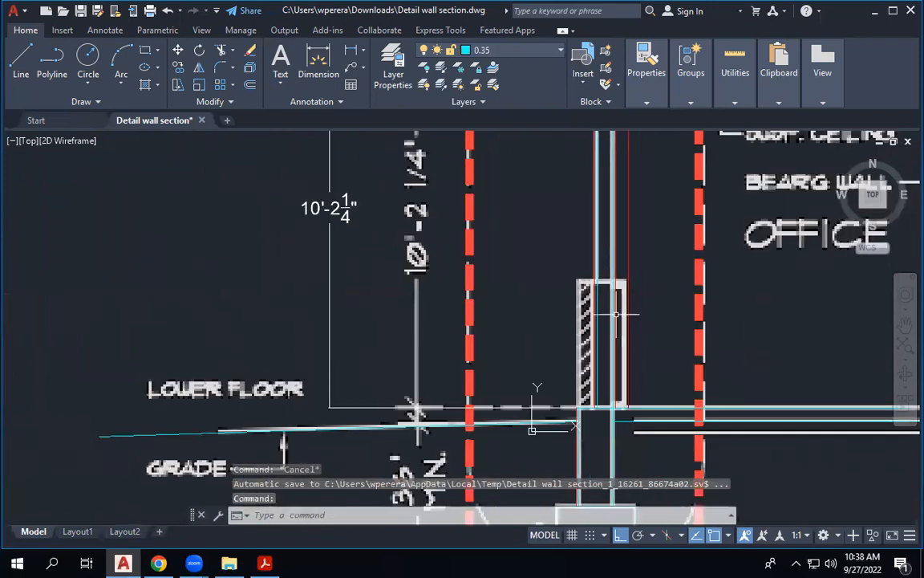
{"action": "scroll", "coordinate": [623, 314], "scroll_direction": "up", "scroll_amount": 2}
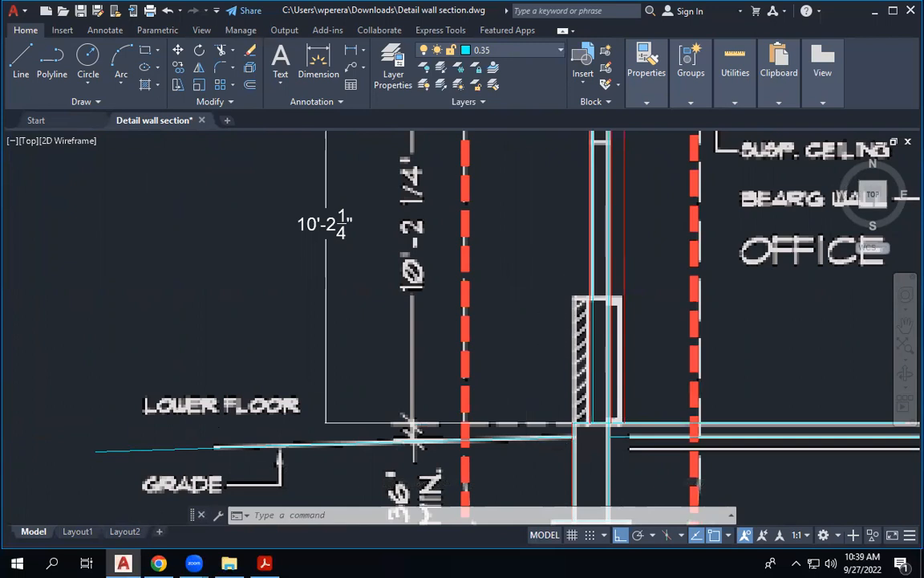
{"action": "scroll", "coordinate": [598, 338], "scroll_direction": "down", "scroll_amount": 2}
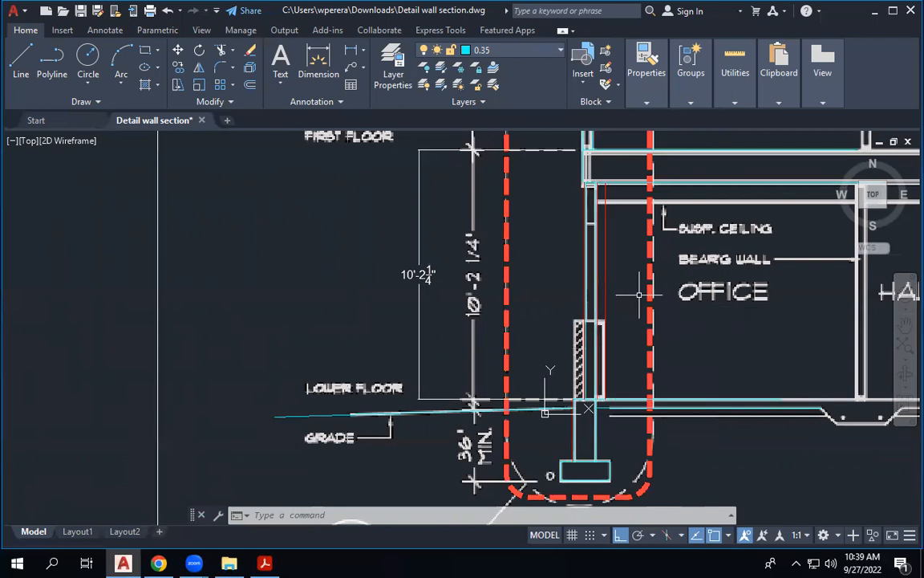
{"action": "scroll", "coordinate": [573, 268], "scroll_direction": "up", "scroll_amount": 3}
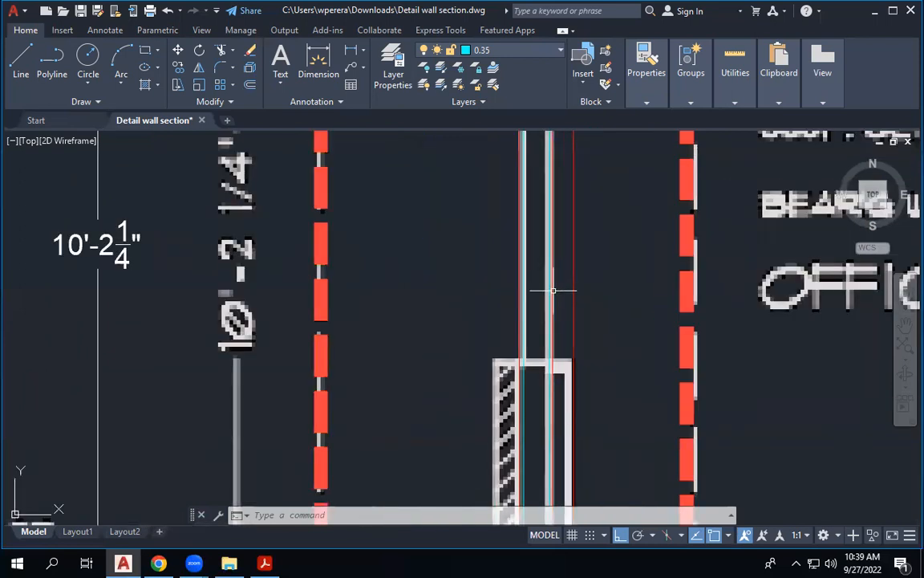
Step: Compare the lower wall's two inner lines with the treated 2x4 plate and furring wall in the foundation details
{"action": "left_click", "coordinate": [552, 289]}
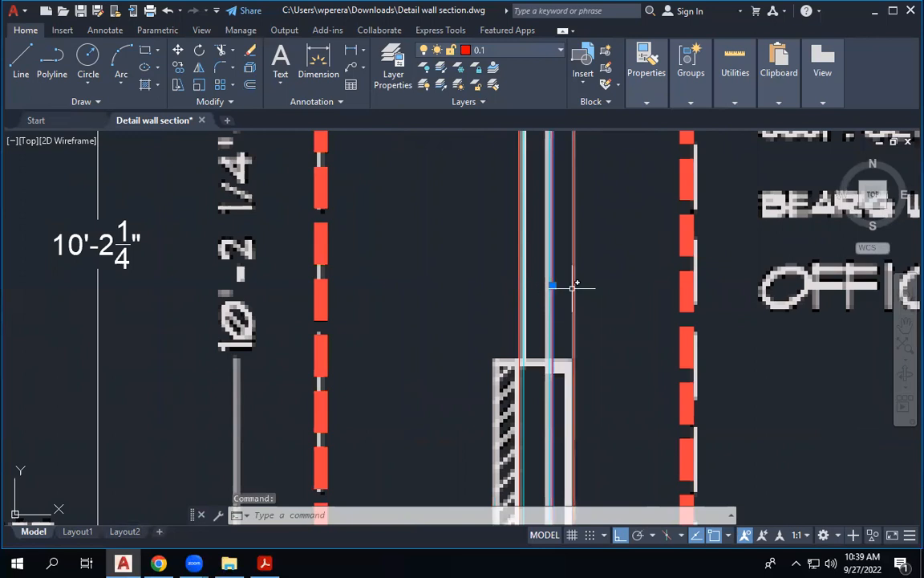
{"action": "scroll", "coordinate": [618, 286], "scroll_direction": "down", "scroll_amount": 2}
{"action": "scroll", "coordinate": [618, 287], "scroll_direction": "down", "scroll_amount": 5}
{"action": "scroll", "coordinate": [334, 297], "scroll_direction": "up", "scroll_amount": 6}
{"action": "scroll", "coordinate": [576, 309], "scroll_direction": "up", "scroll_amount": 2}
{"action": "scroll", "coordinate": [265, 325], "scroll_direction": "down", "scroll_amount": 5}
{"action": "scroll", "coordinate": [256, 258], "scroll_direction": "up", "scroll_amount": 2}
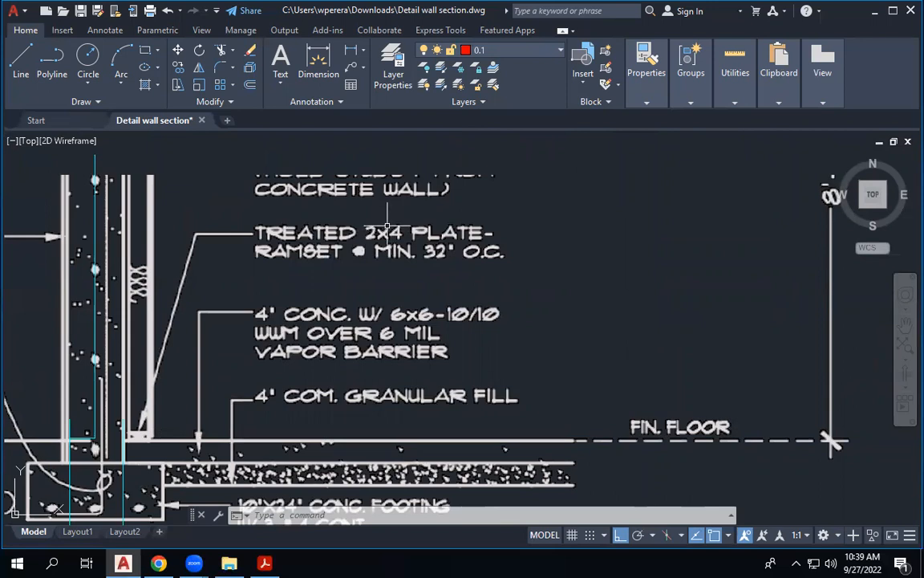
{"action": "scroll", "coordinate": [241, 231], "scroll_direction": "down", "scroll_amount": 6}
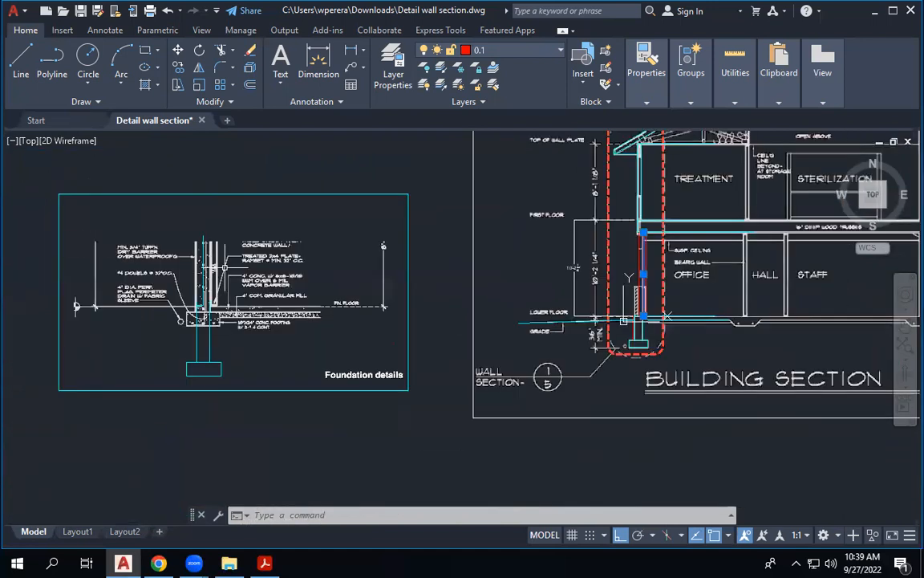
{"action": "scroll", "coordinate": [205, 271], "scroll_direction": "up", "scroll_amount": 6}
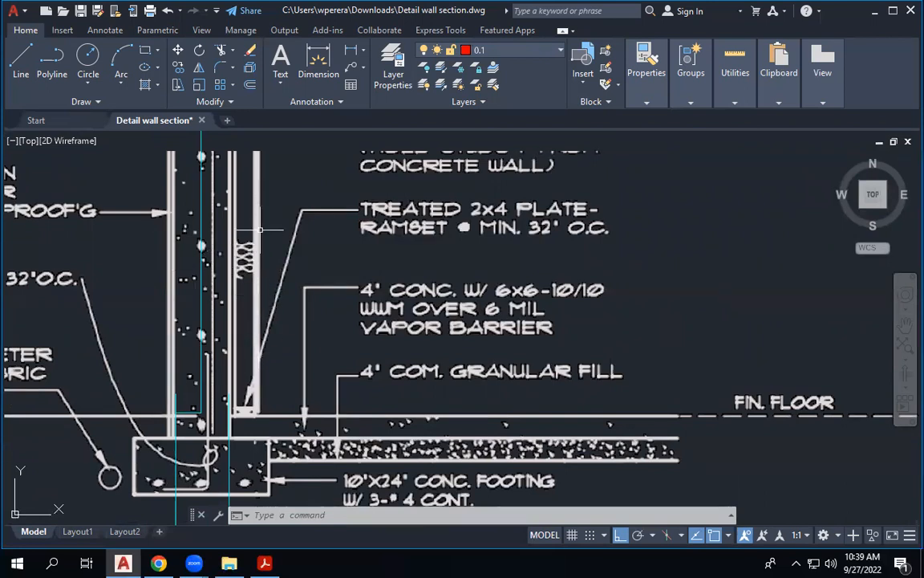
{"action": "scroll", "coordinate": [256, 252], "scroll_direction": "down", "scroll_amount": 6}
{"action": "scroll", "coordinate": [560, 268], "scroll_direction": "up", "scroll_amount": 8}
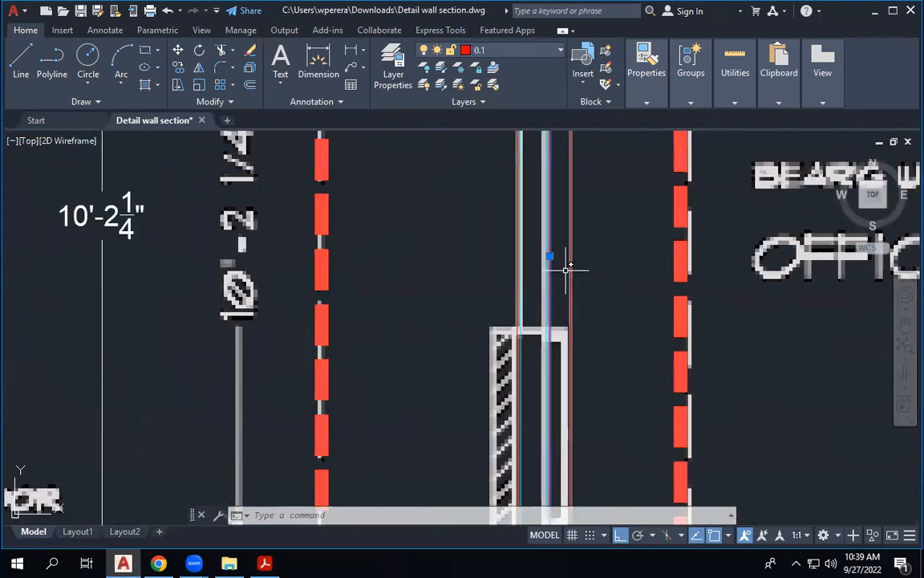
Step: Check the lower wall's stud lines, finish lines and 4" offset line by selecting each one
{"action": "left_click", "coordinate": [515, 261]}
{"action": "scroll", "coordinate": [526, 268], "scroll_direction": "up", "scroll_amount": 4}
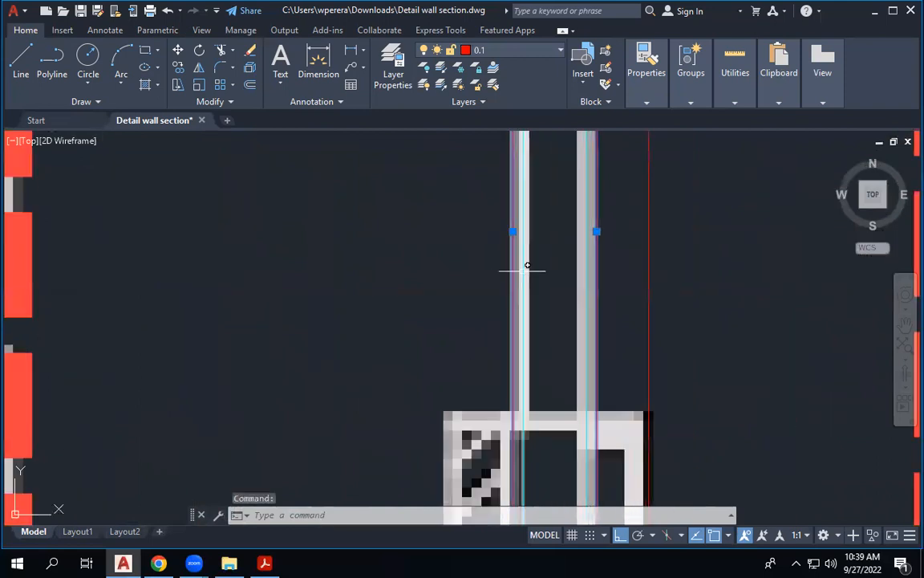
{"action": "left_click", "coordinate": [522, 268]}
{"action": "key", "text": "Escape"}
{"action": "key", "text": "Escape"}
{"action": "left_click", "coordinate": [523, 267]}
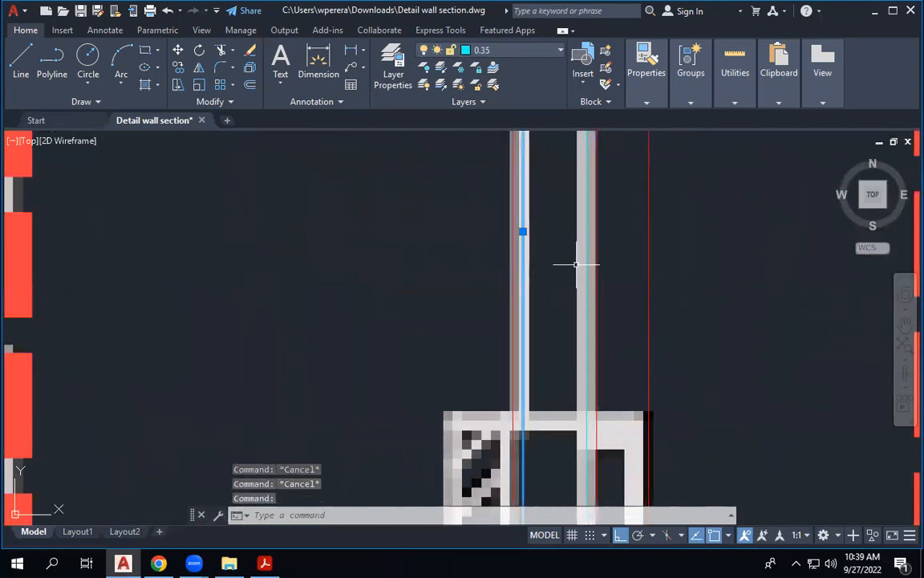
{"action": "left_click", "coordinate": [587, 256]}
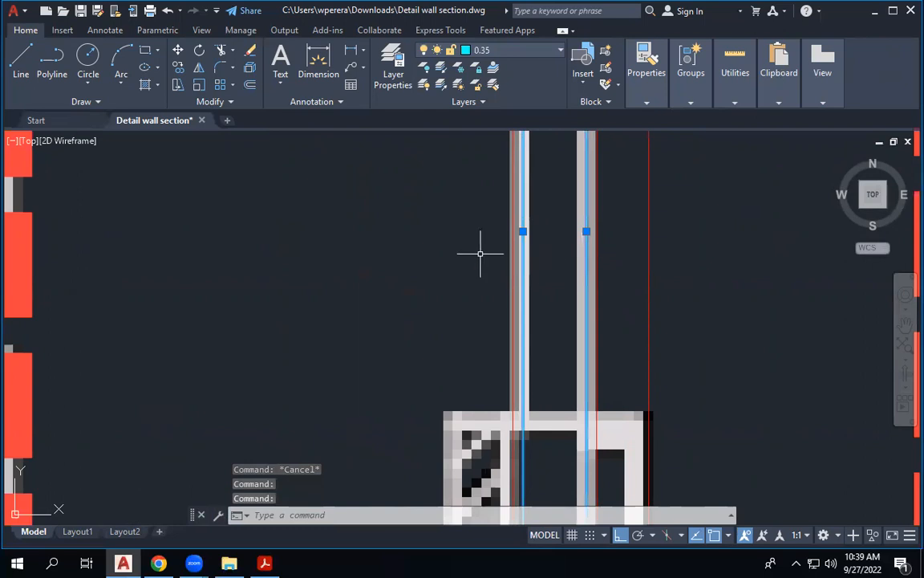
{"action": "left_click", "coordinate": [515, 226]}
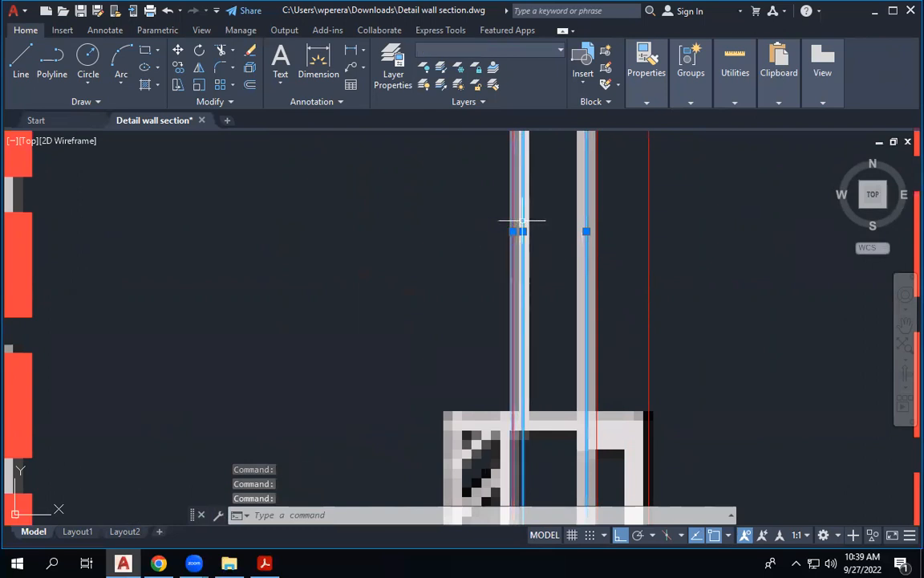
{"action": "left_click", "coordinate": [596, 218]}
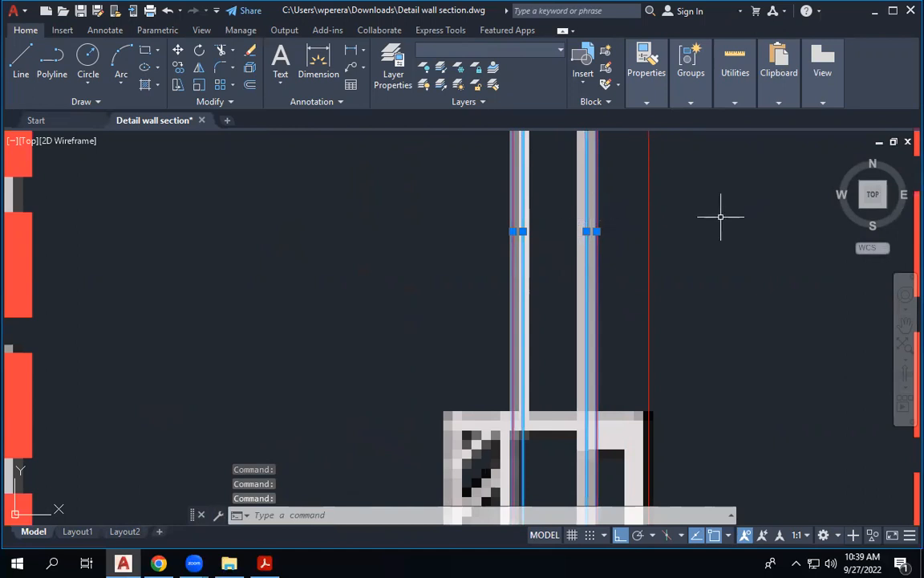
{"action": "left_click", "coordinate": [651, 228]}
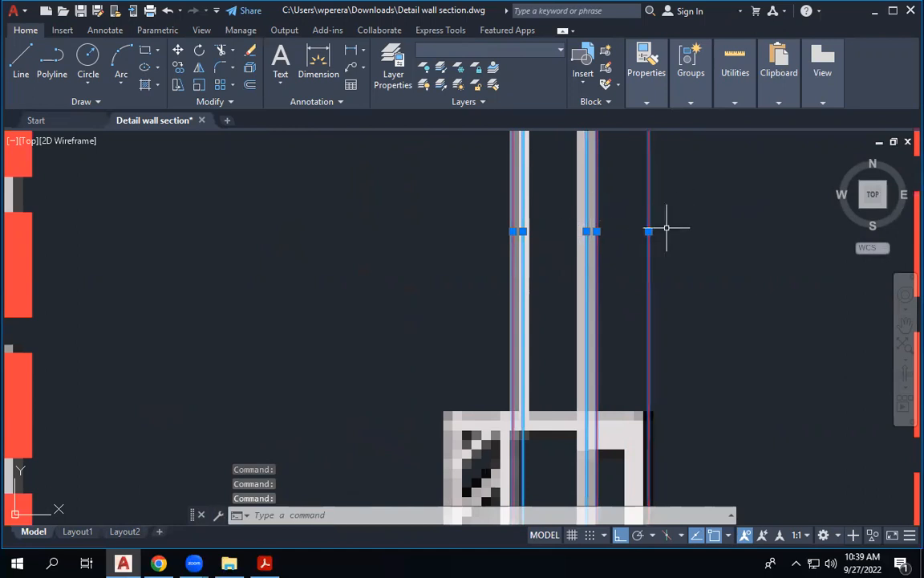
{"action": "key", "text": "Escape"}
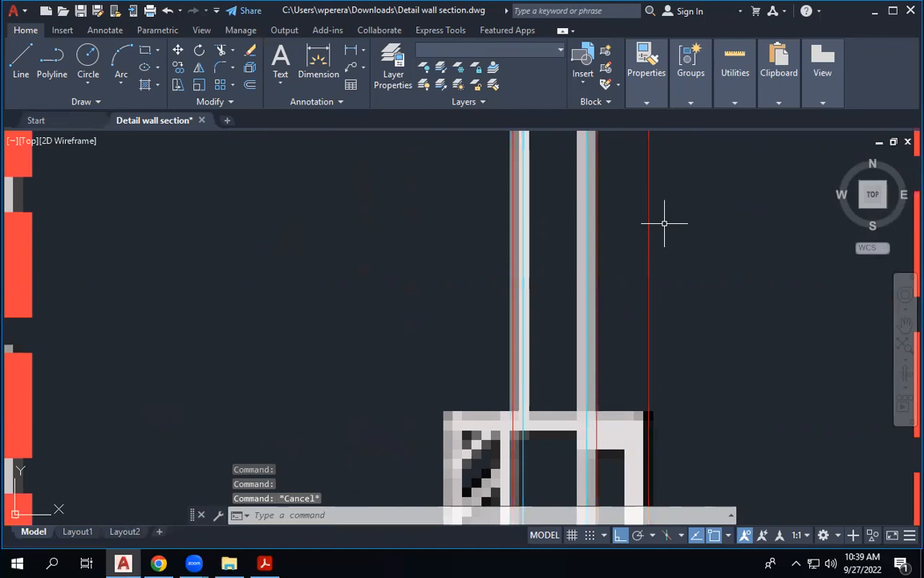
Step: Review the wall, footing and exterior dry barrier notes in the foundation details against the lower wall section
{"action": "scroll", "coordinate": [566, 248], "scroll_direction": "down", "scroll_amount": 5}
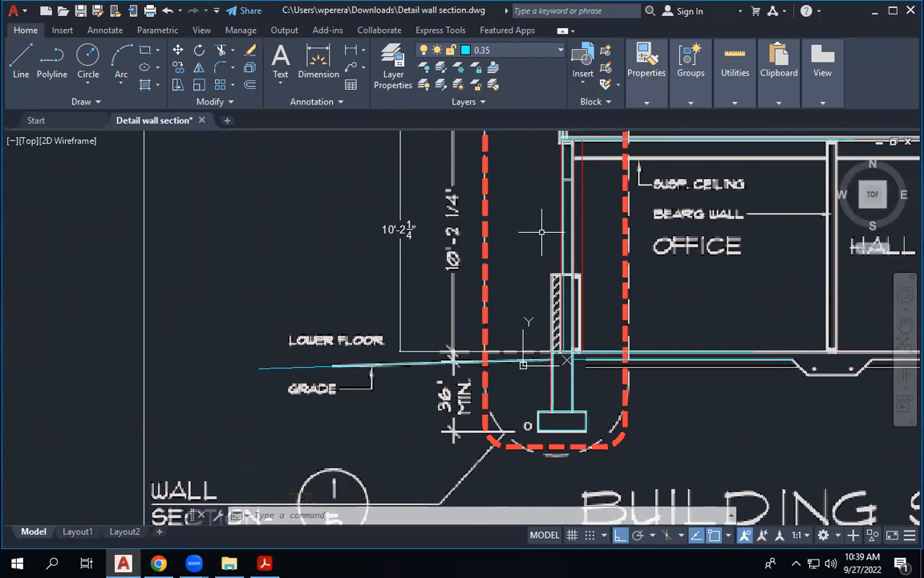
{"action": "scroll", "coordinate": [537, 196], "scroll_direction": "down", "scroll_amount": 6}
{"action": "scroll", "coordinate": [180, 255], "scroll_direction": "up", "scroll_amount": 2}
{"action": "scroll", "coordinate": [283, 242], "scroll_direction": "up", "scroll_amount": 4}
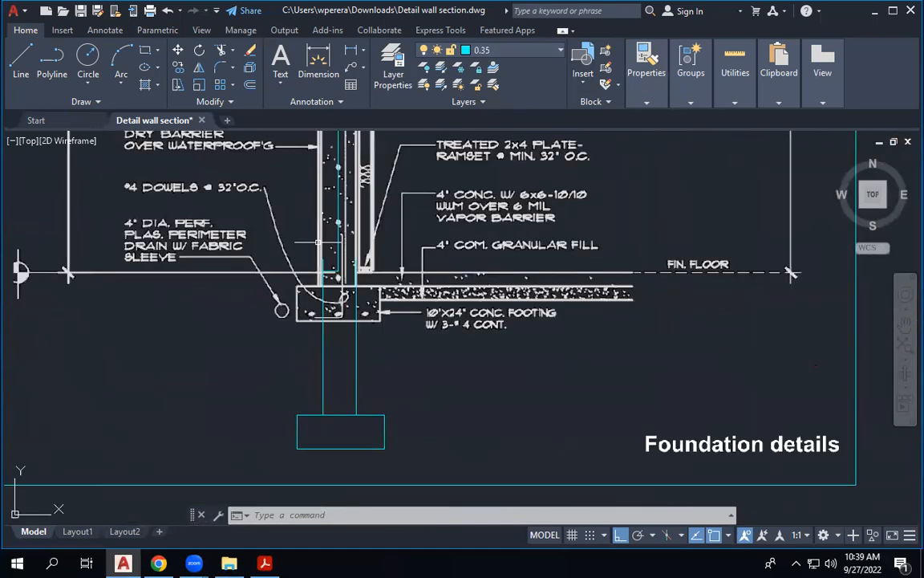
{"action": "scroll", "coordinate": [318, 241], "scroll_direction": "up", "scroll_amount": 2}
{"action": "scroll", "coordinate": [317, 241], "scroll_direction": "down", "scroll_amount": 4}
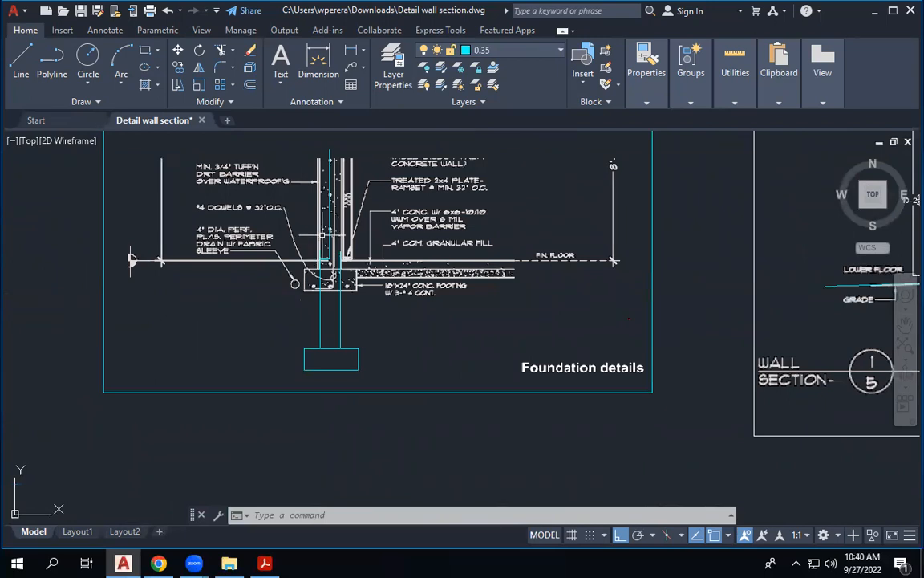
Step: Examine the treated 2x4 plate, concrete slab and footing in the foundation details against the base of the lower wall section
{"action": "scroll", "coordinate": [345, 256], "scroll_direction": "up", "scroll_amount": 8}
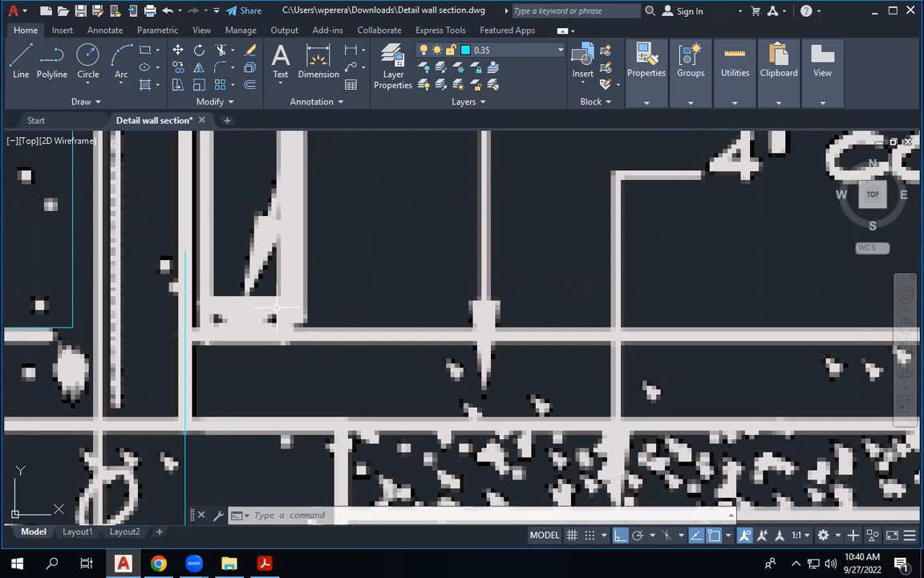
{"action": "scroll", "coordinate": [278, 303], "scroll_direction": "down", "scroll_amount": 10}
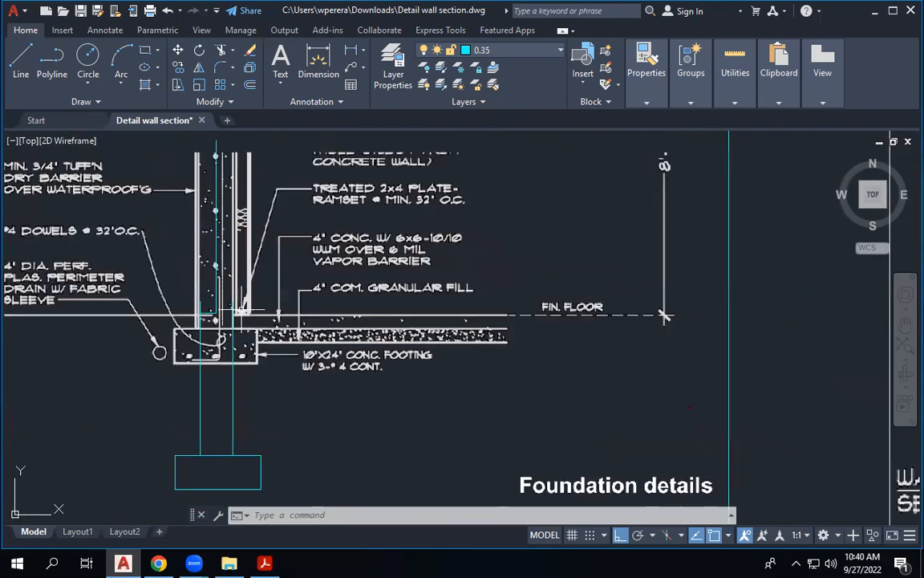
{"action": "scroll", "coordinate": [681, 316], "scroll_direction": "up", "scroll_amount": 2}
{"action": "scroll", "coordinate": [598, 361], "scroll_direction": "up", "scroll_amount": 10}
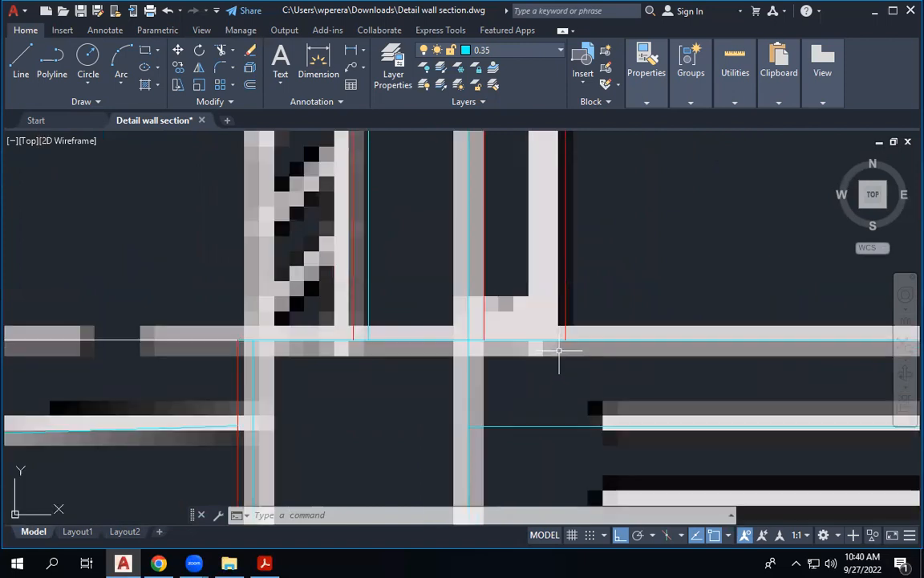
{"action": "left_click", "coordinate": [49, 60]}
{"action": "scroll", "coordinate": [497, 357], "scroll_direction": "down", "scroll_amount": 4}
{"action": "scroll", "coordinate": [297, 329], "scroll_direction": "down", "scroll_amount": 5}
{"action": "scroll", "coordinate": [216, 312], "scroll_direction": "up", "scroll_amount": 6}
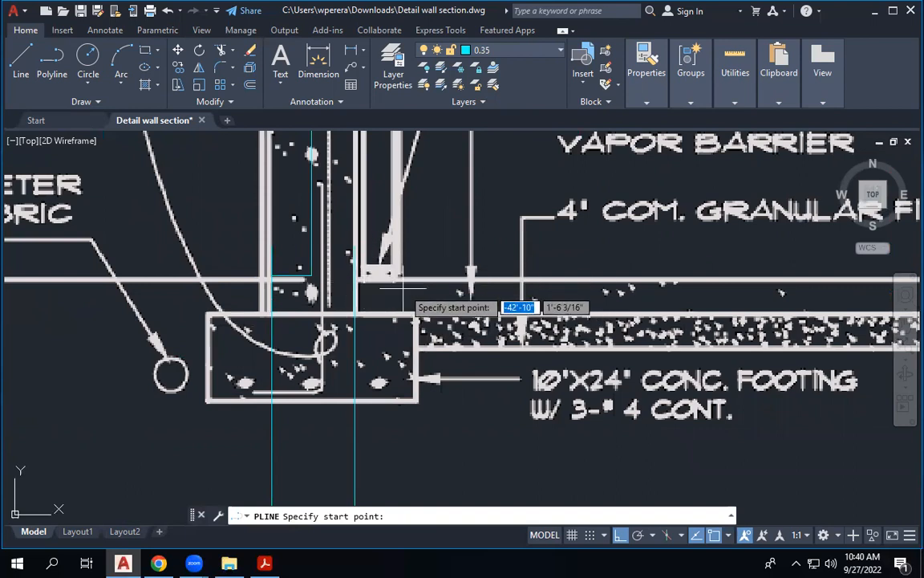
{"action": "scroll", "coordinate": [285, 298], "scroll_direction": "down", "scroll_amount": 4}
{"action": "scroll", "coordinate": [289, 286], "scroll_direction": "up", "scroll_amount": 2}
{"action": "scroll", "coordinate": [289, 293], "scroll_direction": "up", "scroll_amount": 5}
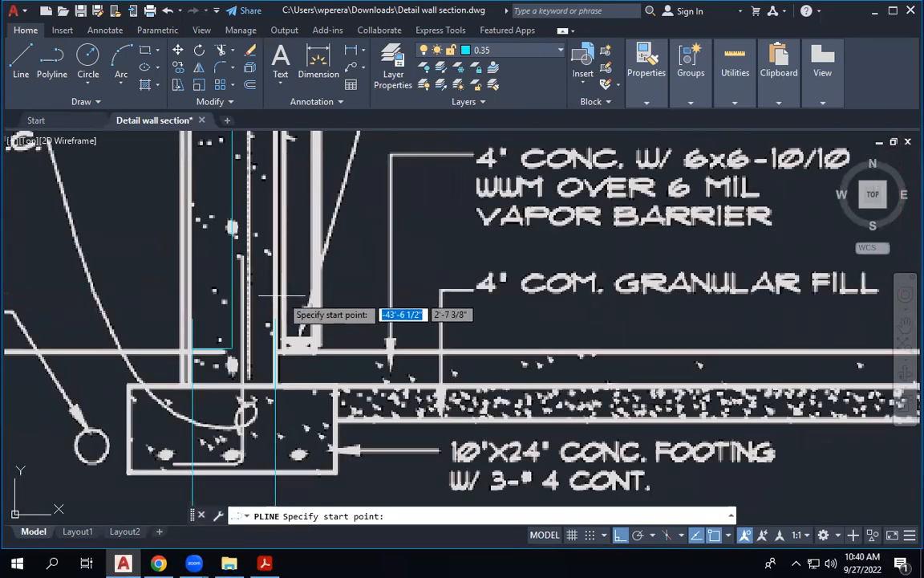
Step: Compare the furring wall in the foundation details with the inner wall lines below the first-floor trusses in the building section
{"action": "scroll", "coordinate": [283, 295], "scroll_direction": "down", "scroll_amount": 2}
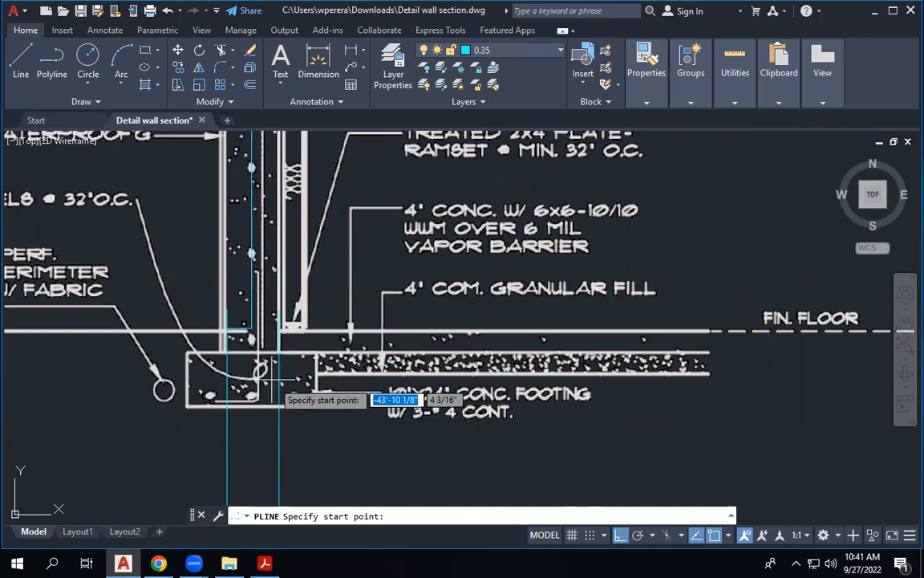
{"action": "scroll", "coordinate": [277, 401], "scroll_direction": "down", "scroll_amount": 3}
{"action": "scroll", "coordinate": [277, 304], "scroll_direction": "up", "scroll_amount": 3}
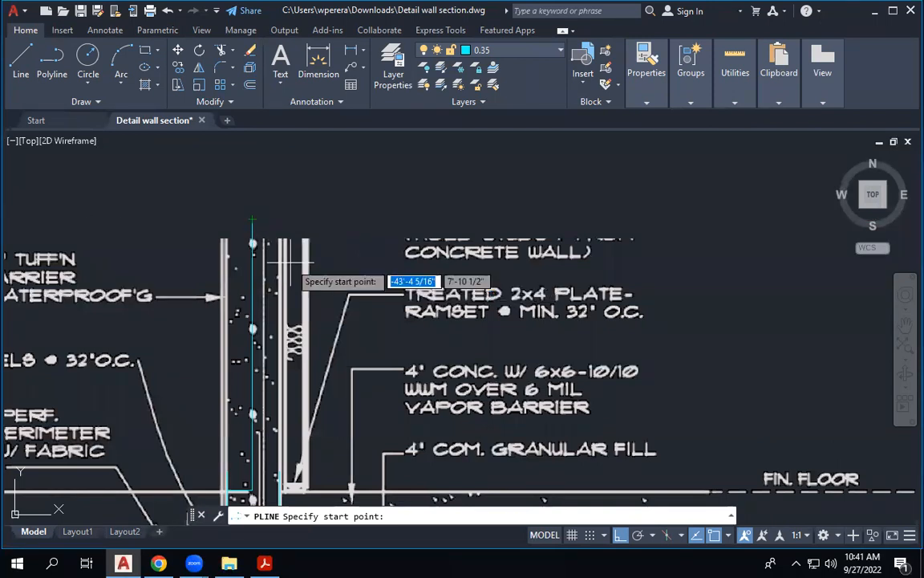
{"action": "scroll", "coordinate": [285, 261], "scroll_direction": "down", "scroll_amount": 5}
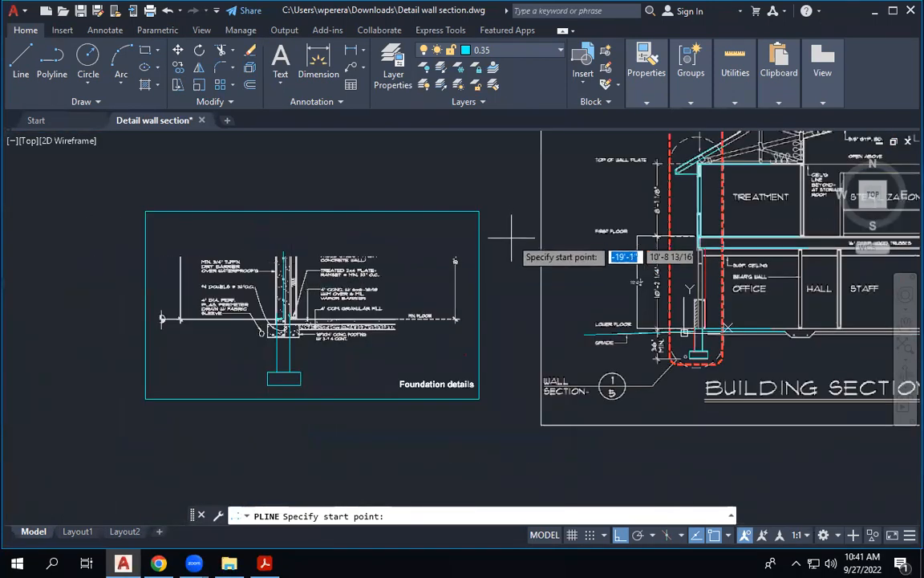
{"action": "scroll", "coordinate": [511, 237], "scroll_direction": "up", "scroll_amount": 8}
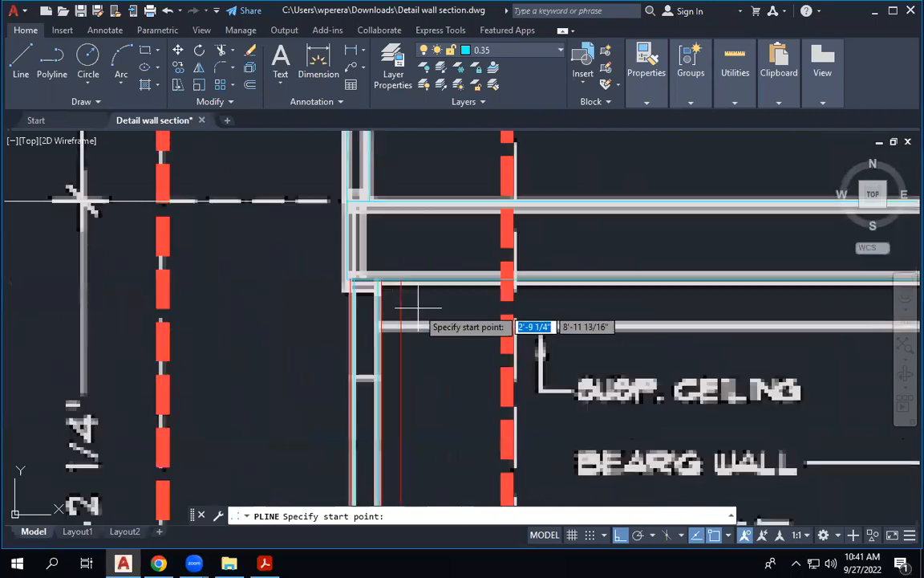
{"action": "scroll", "coordinate": [417, 307], "scroll_direction": "up", "scroll_amount": 2}
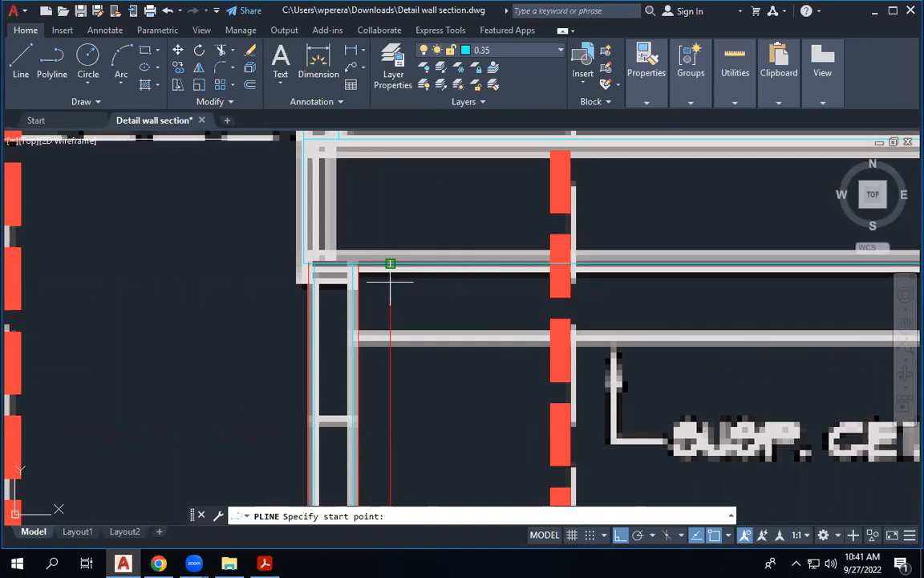
{"action": "key", "text": "Escape"}
{"action": "scroll", "coordinate": [389, 282], "scroll_direction": "down", "scroll_amount": 5}
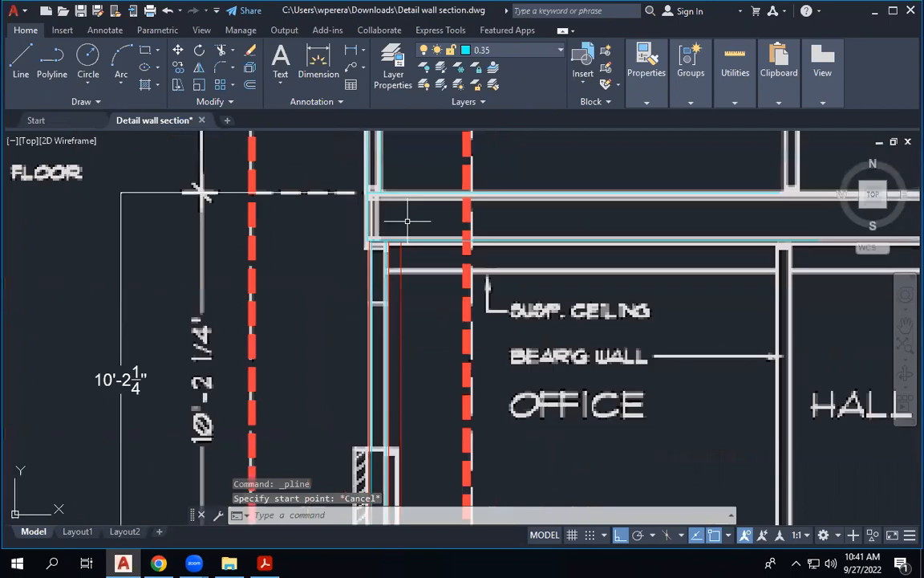
Step: Try a freehand plate rectangle between the two inner wall lines, resting on the lower floor line
{"action": "scroll", "coordinate": [375, 382], "scroll_direction": "up", "scroll_amount": 10}
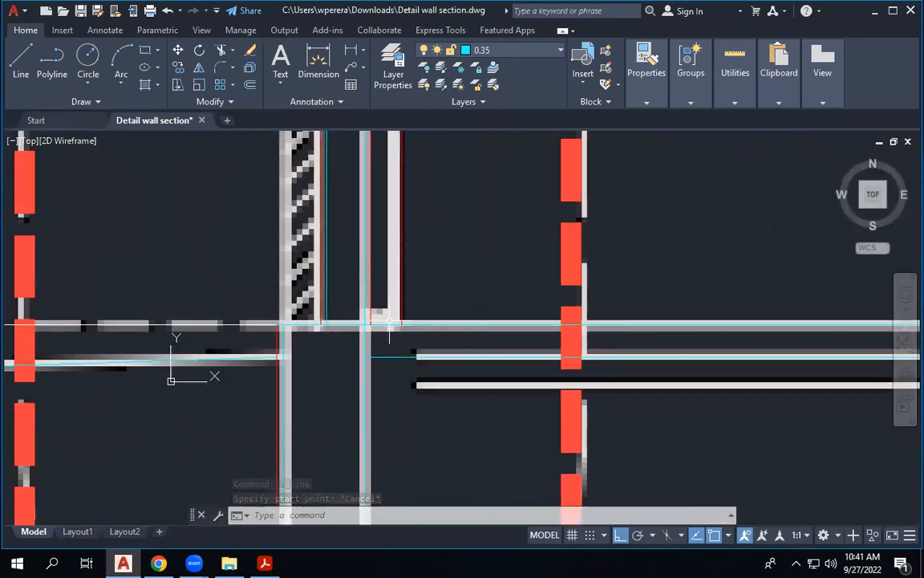
{"action": "left_click", "coordinate": [53, 62]}
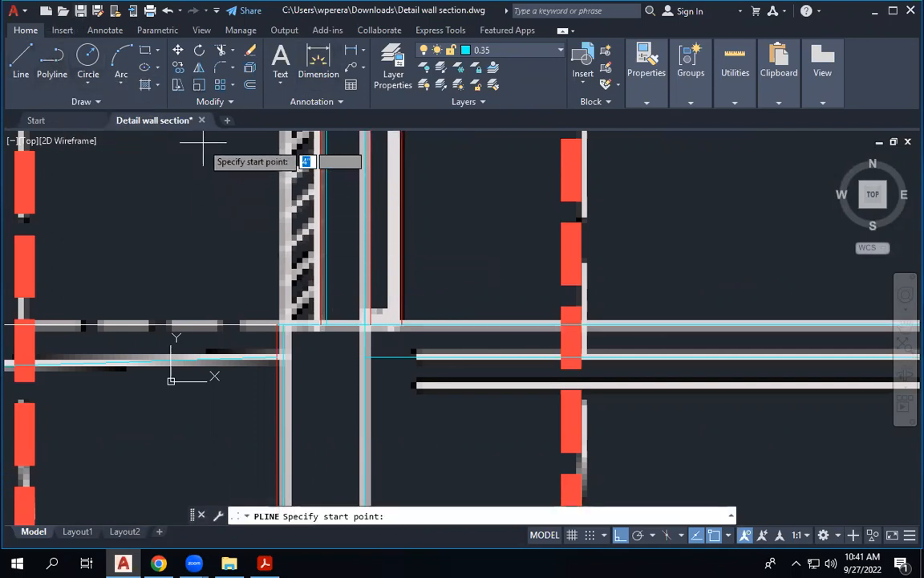
{"action": "left_click", "coordinate": [143, 52]}
{"action": "scroll", "coordinate": [398, 333], "scroll_direction": "up", "scroll_amount": 3}
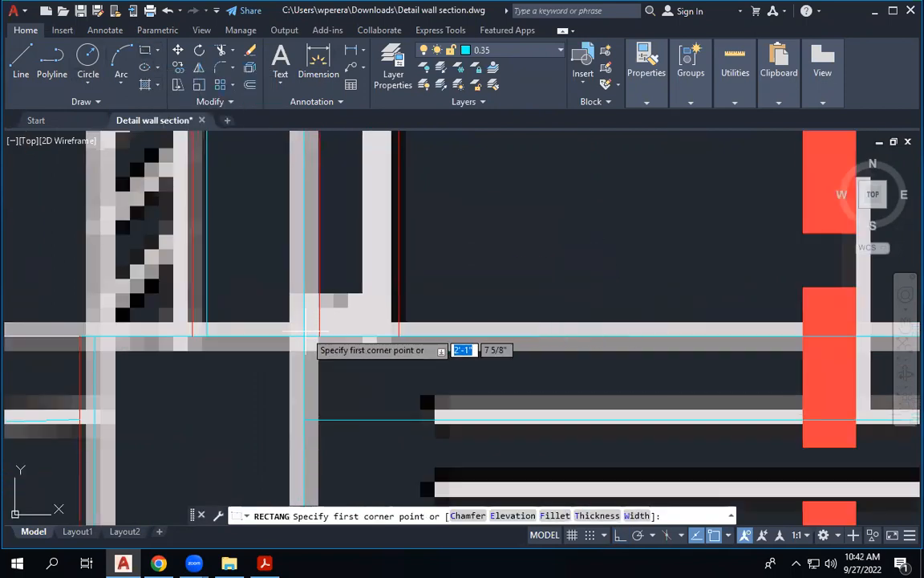
{"action": "left_click", "coordinate": [318, 335]}
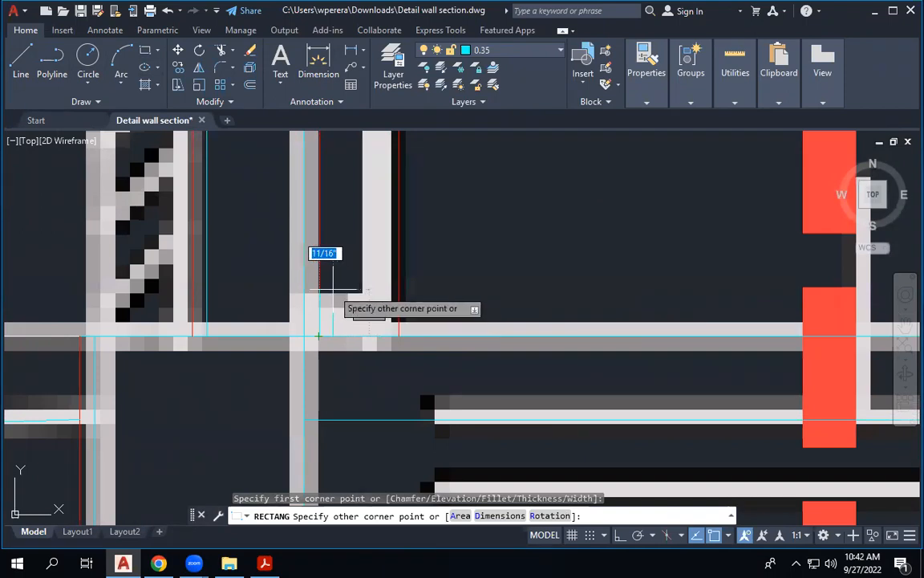
{"action": "left_click", "coordinate": [398, 296]}
{"action": "key", "text": "Escape"}
{"action": "left_click", "coordinate": [383, 295]}
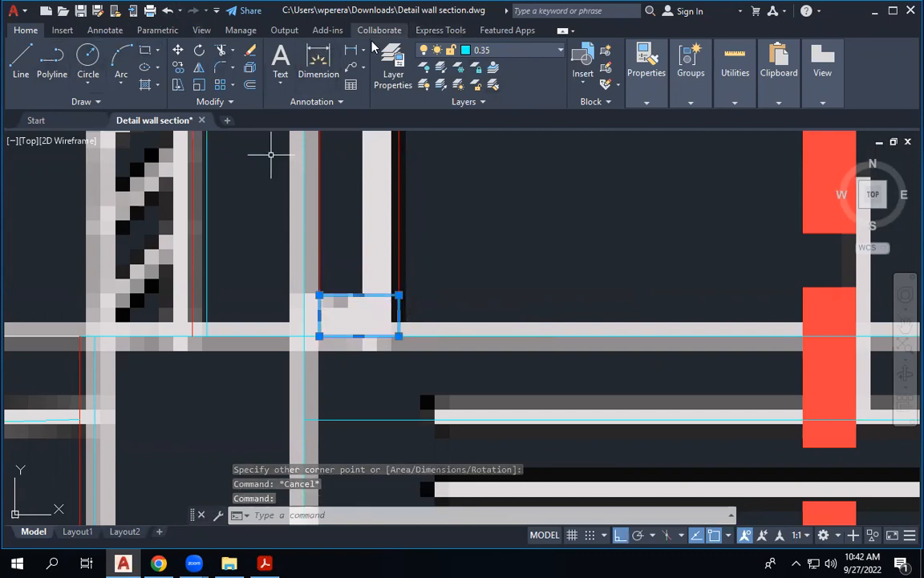
{"action": "left_click", "coordinate": [145, 50]}
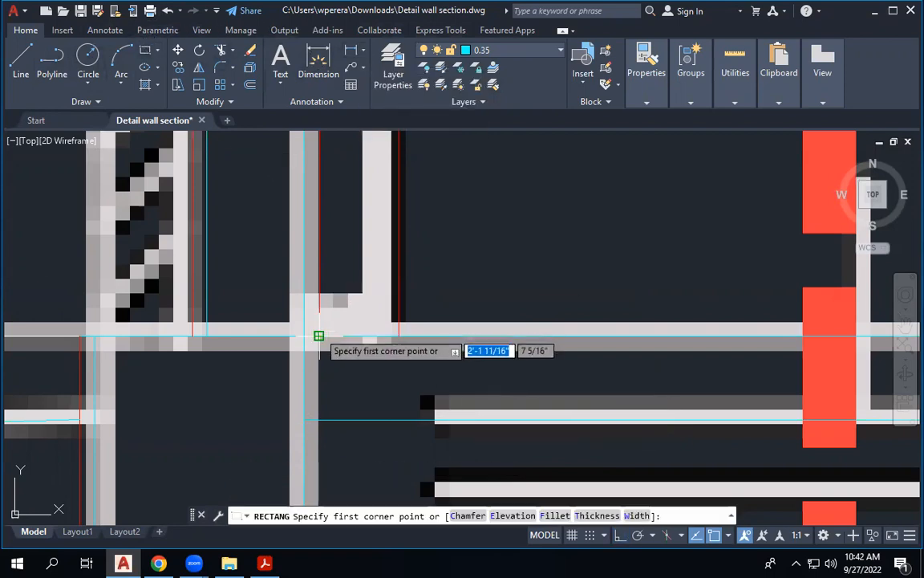
{"action": "left_click", "coordinate": [318, 336]}
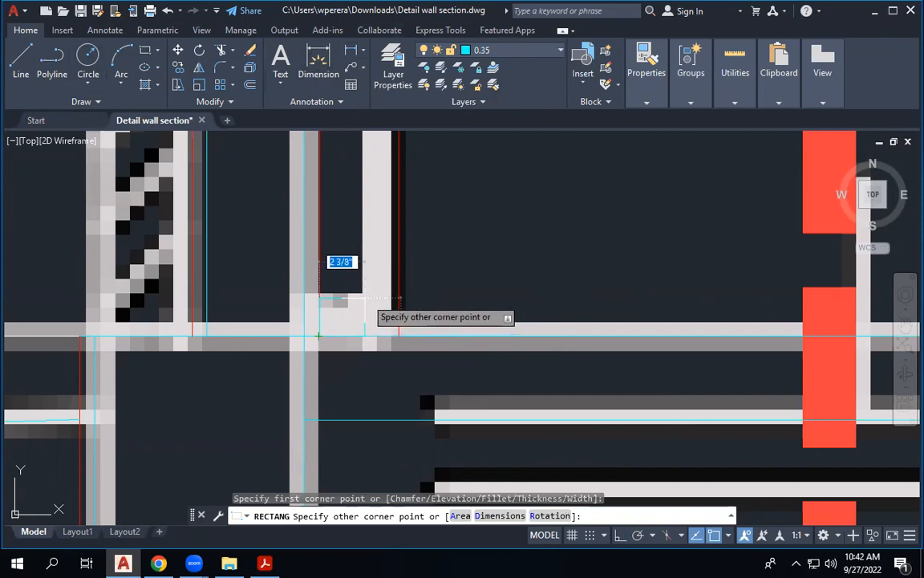
{"action": "scroll", "coordinate": [457, 329], "scroll_direction": "down", "scroll_amount": 6}
{"action": "scroll", "coordinate": [449, 311], "scroll_direction": "down", "scroll_amount": 2}
{"action": "scroll", "coordinate": [207, 300], "scroll_direction": "up", "scroll_amount": 10}
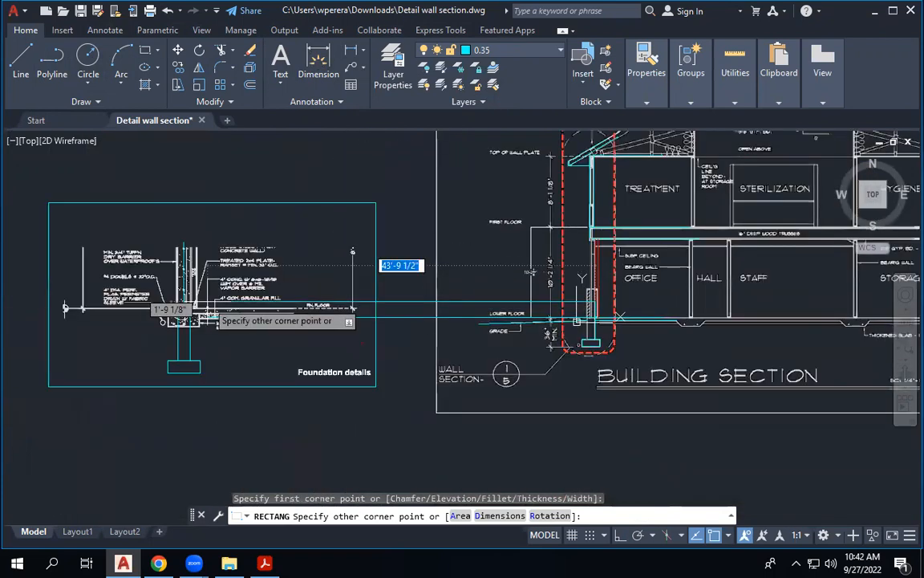
{"action": "scroll", "coordinate": [207, 300], "scroll_direction": "down", "scroll_amount": 4}
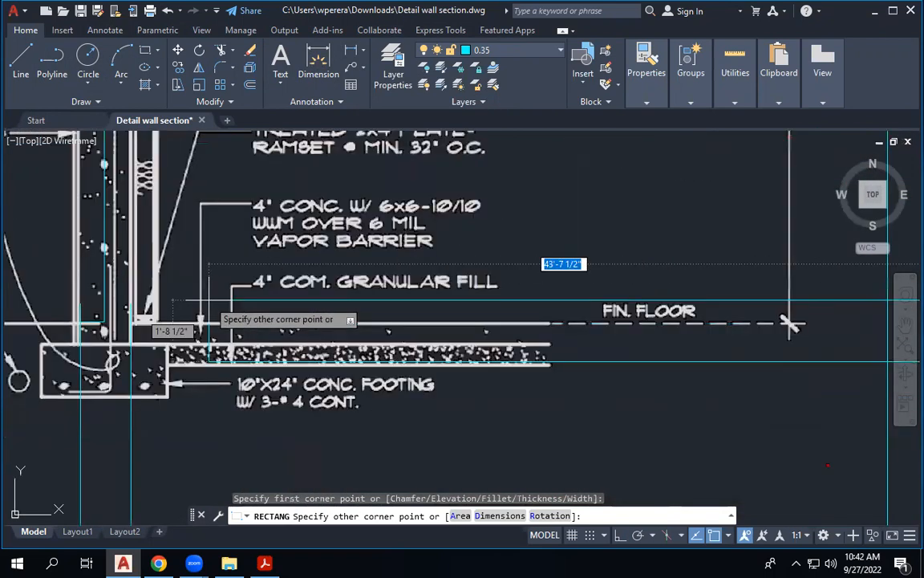
{"action": "scroll", "coordinate": [207, 302], "scroll_direction": "down", "scroll_amount": 3}
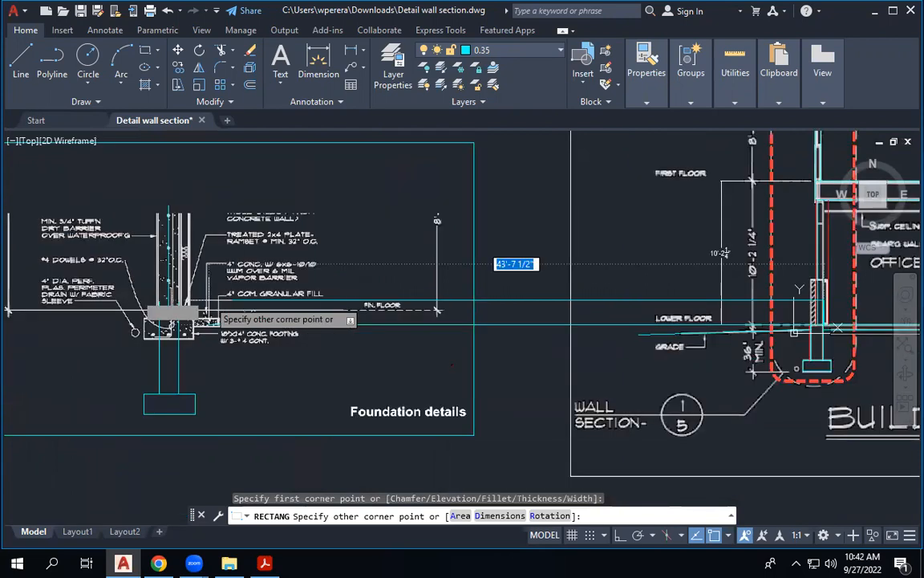
{"action": "scroll", "coordinate": [371, 299], "scroll_direction": "up", "scroll_amount": 4}
{"action": "scroll", "coordinate": [481, 297], "scroll_direction": "up", "scroll_amount": 5}
{"action": "scroll", "coordinate": [484, 241], "scroll_direction": "down", "scroll_amount": 3}
{"action": "scroll", "coordinate": [478, 363], "scroll_direction": "up", "scroll_amount": 6}
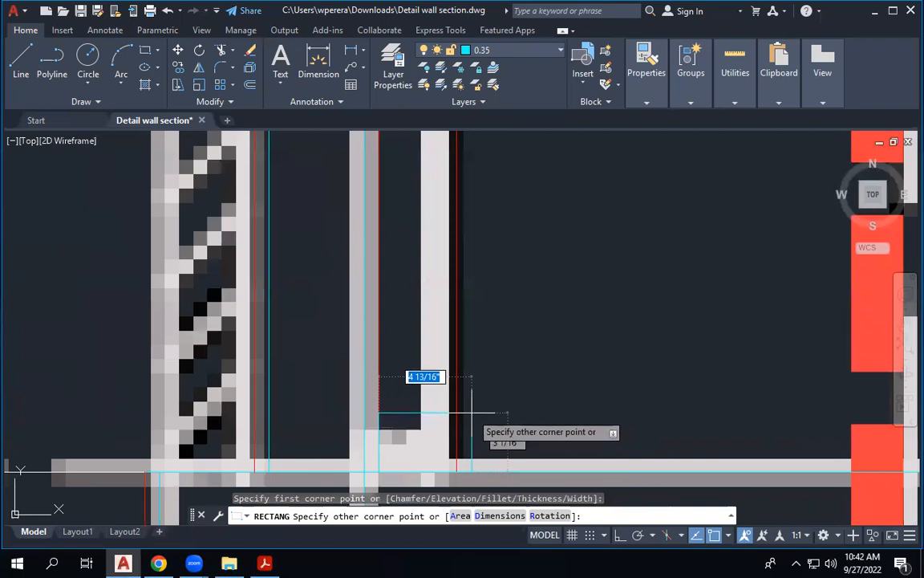
{"action": "scroll", "coordinate": [465, 446], "scroll_direction": "up", "scroll_amount": 4}
{"action": "scroll", "coordinate": [663, 241], "scroll_direction": "down", "scroll_amount": 4}
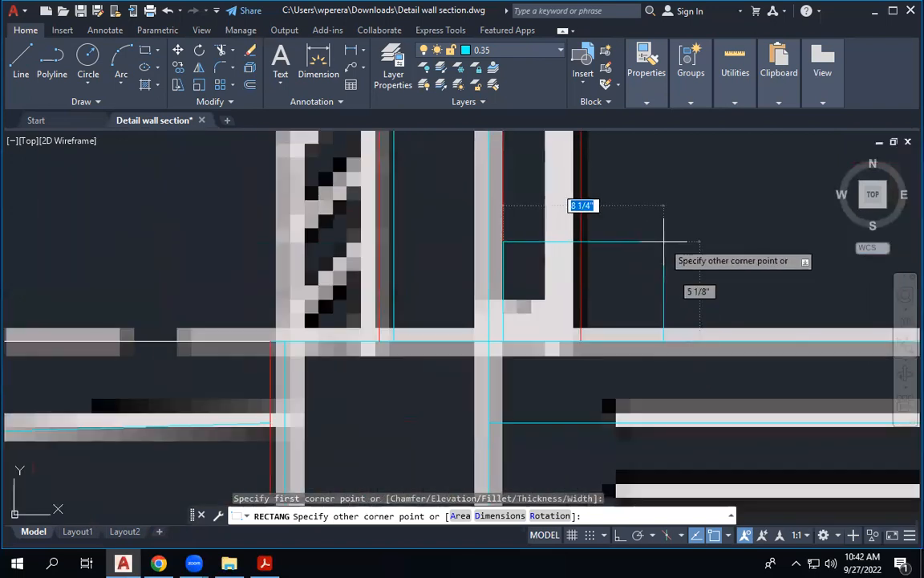
{"action": "scroll", "coordinate": [582, 253], "scroll_direction": "up", "scroll_amount": 1}
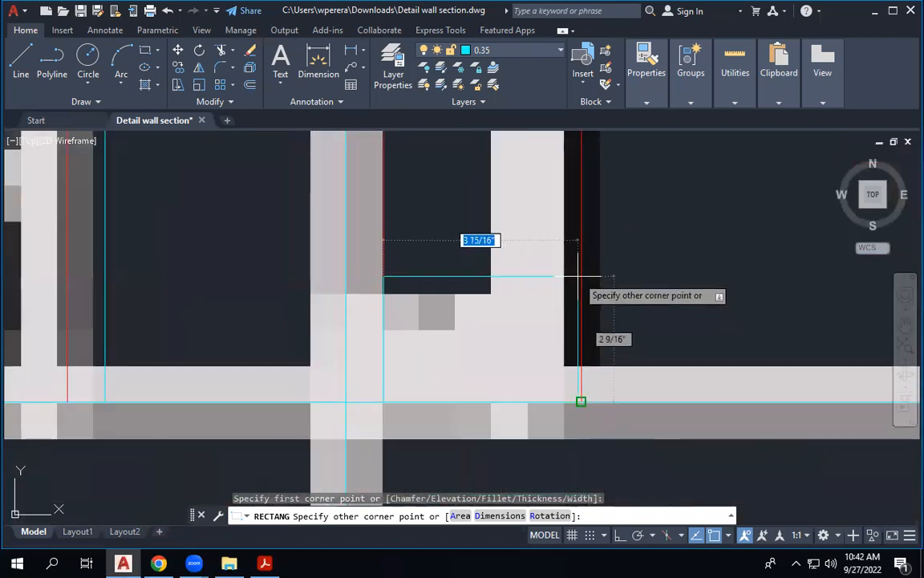
{"action": "key", "text": "Escape"}
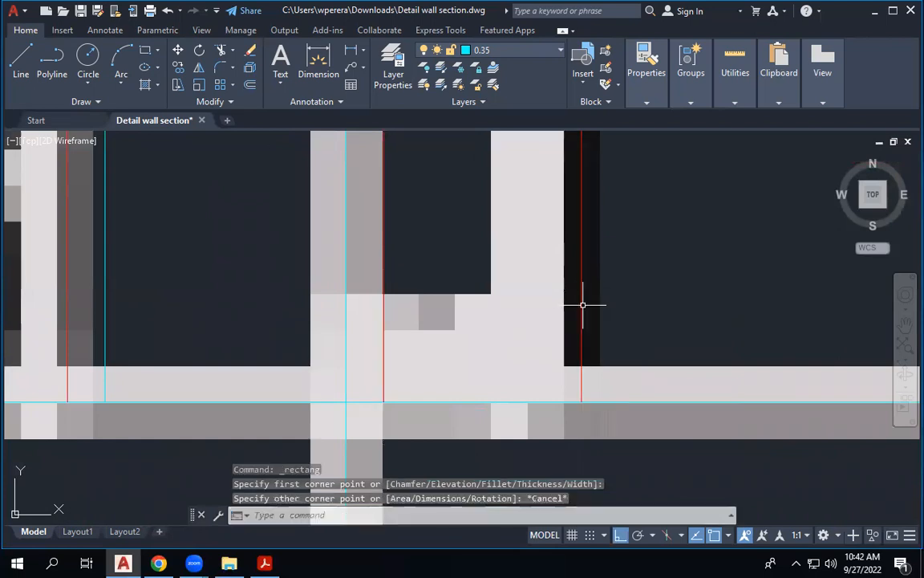
Step: Try to offset the lower floor line 2" upward for the top of the plate
{"action": "left_click", "coordinate": [250, 85]}
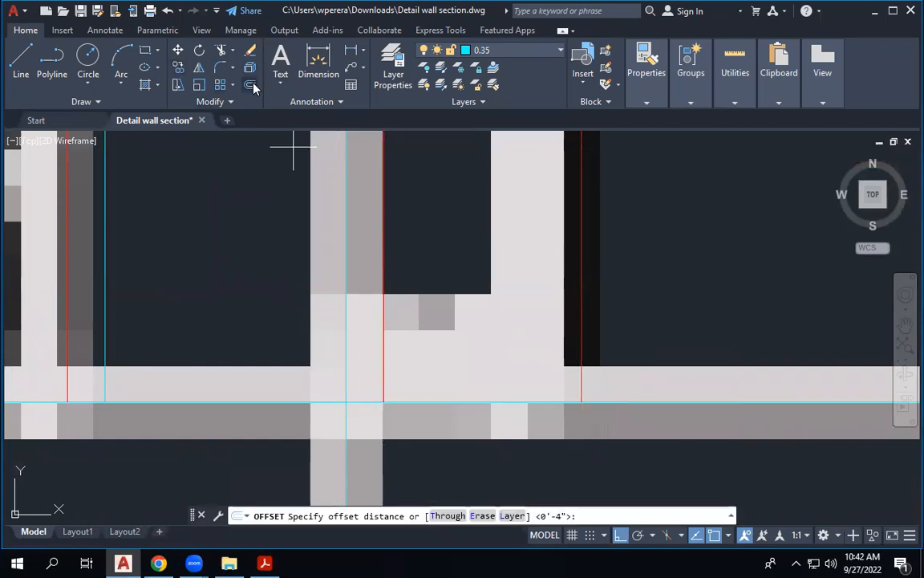
{"action": "type", "text": "2\""}
{"action": "key", "text": "Return"}
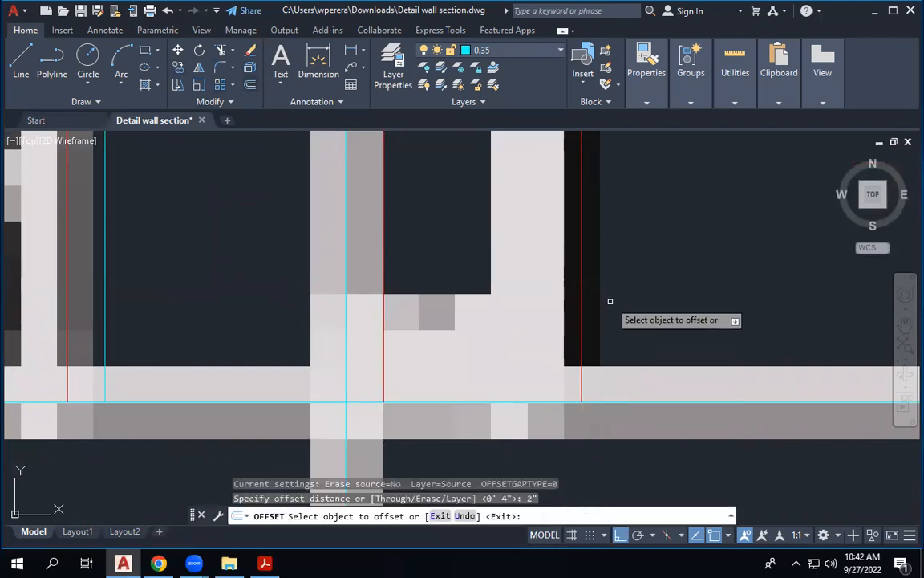
{"action": "left_click", "coordinate": [541, 361]}
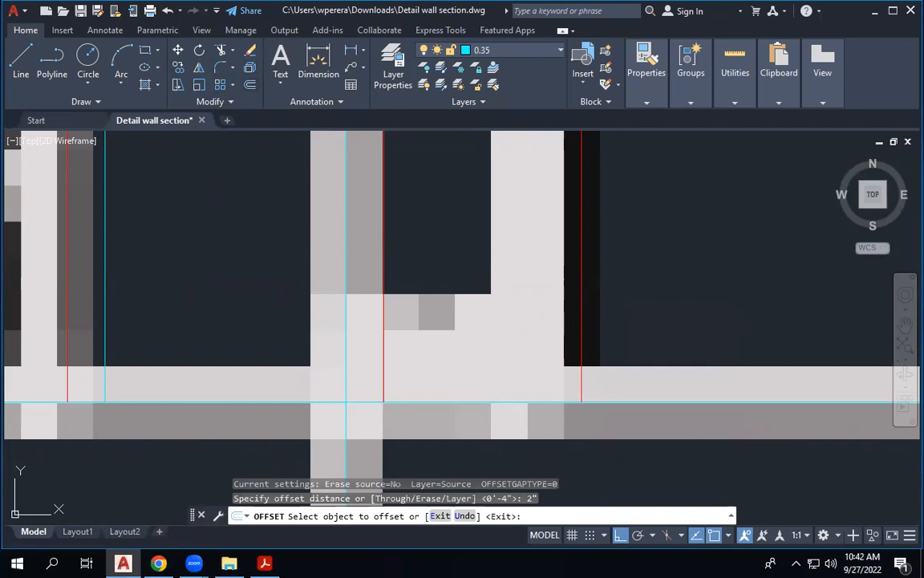
{"action": "left_click", "coordinate": [552, 325]}
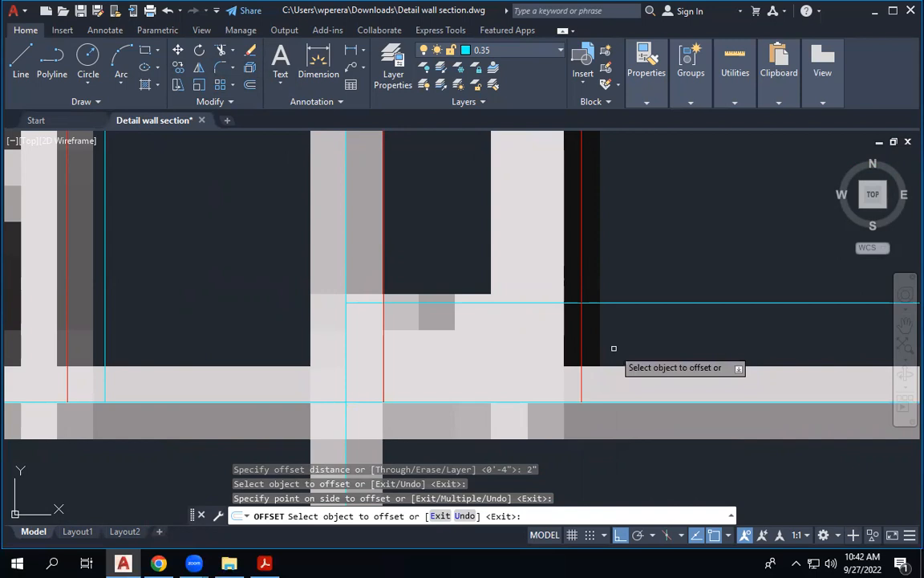
{"action": "key", "text": "ctrl+z"}
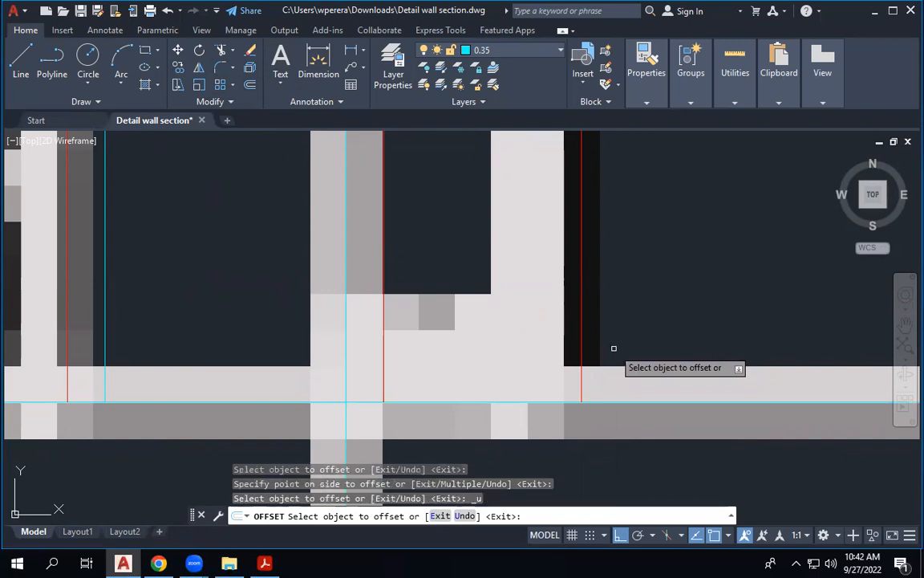
{"action": "key", "text": "Escape"}
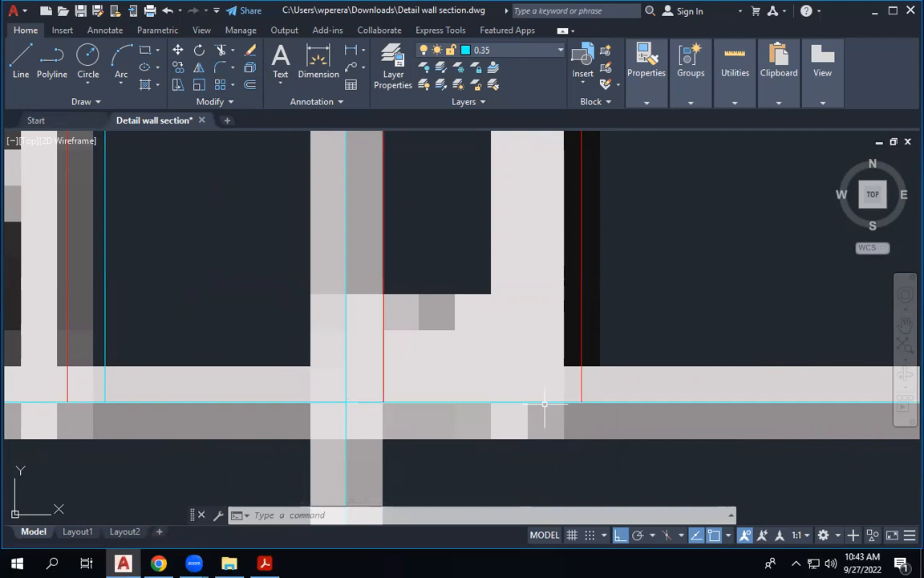
Step: Draw a rectangle 2' wide and 4' high upward from the point where the first inner wall line meets the lower floor line
{"action": "mouse_move", "coordinate": [540, 400]}
{"action": "left_click", "coordinate": [385, 321]}
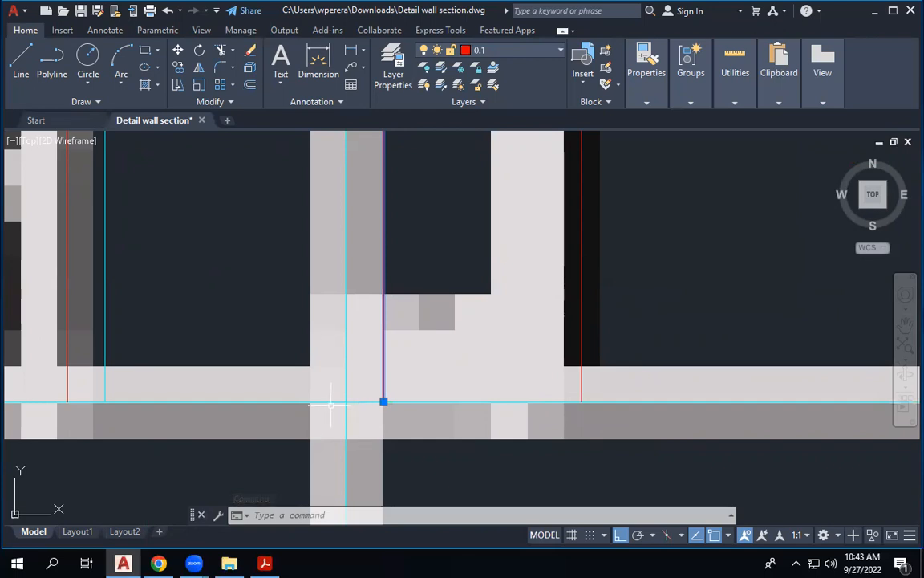
{"action": "left_click", "coordinate": [148, 55]}
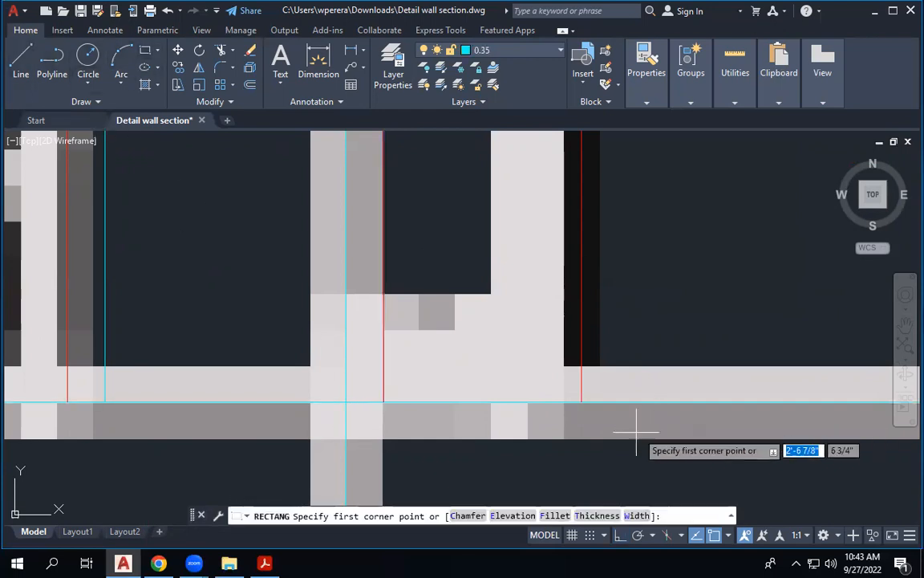
{"action": "left_click", "coordinate": [384, 401]}
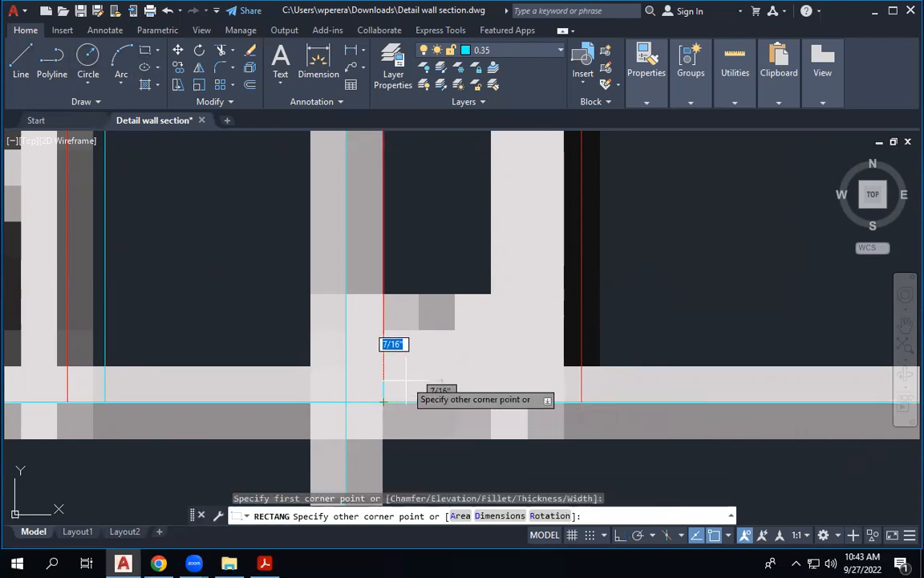
{"action": "type", "text": "@"}
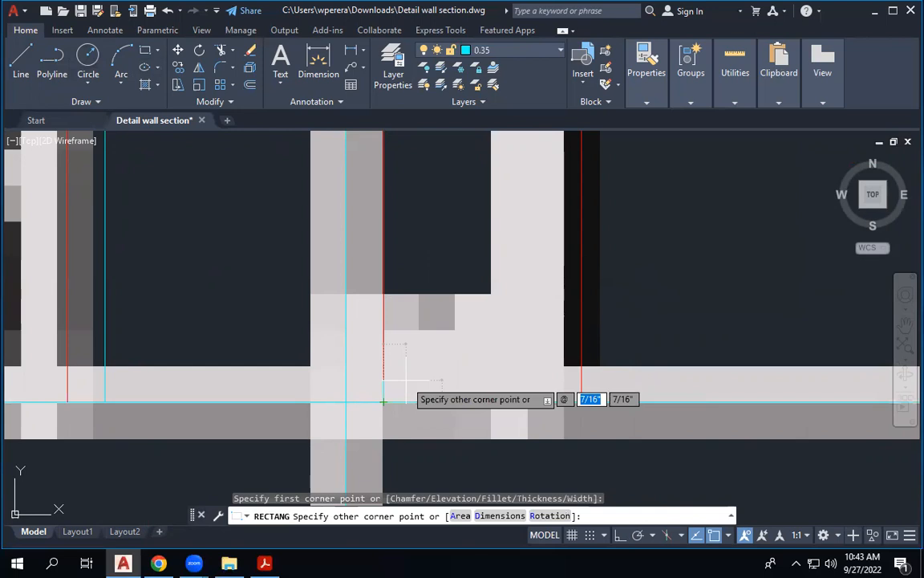
{"action": "type", "text": "2"}
{"action": "key", "text": "Tab"}
{"action": "type", "text": "4"}
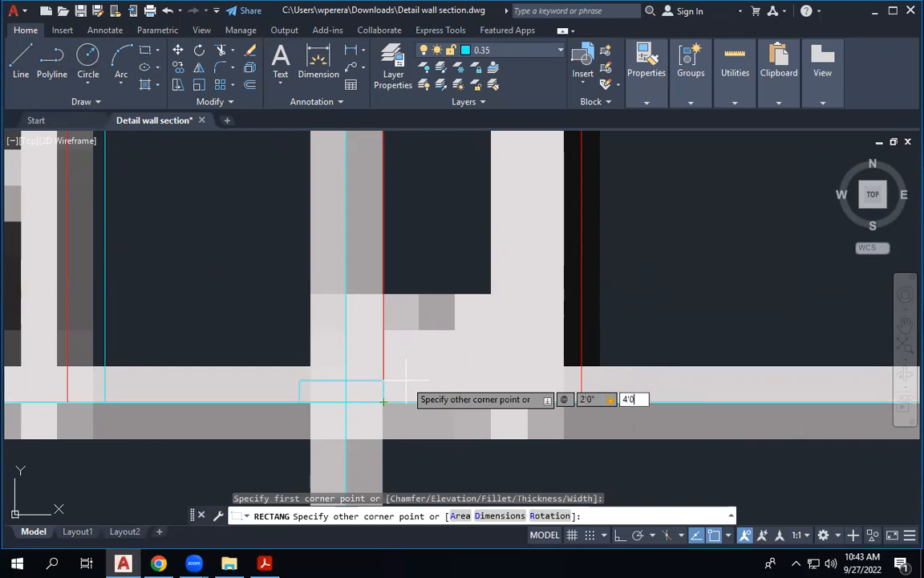
{"action": "key", "text": "Return"}
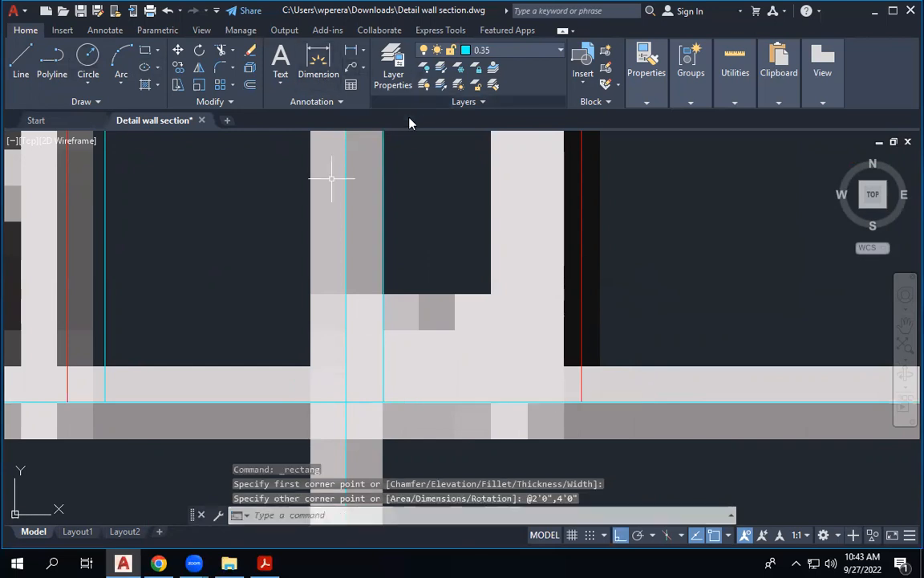
Step: Try a rectangle 2" wide and 4" high in the empty area on the room side of the inner wall, and erase it
{"action": "scroll", "coordinate": [426, 412], "scroll_direction": "down", "scroll_amount": 4}
{"action": "scroll", "coordinate": [426, 411], "scroll_direction": "up", "scroll_amount": 4}
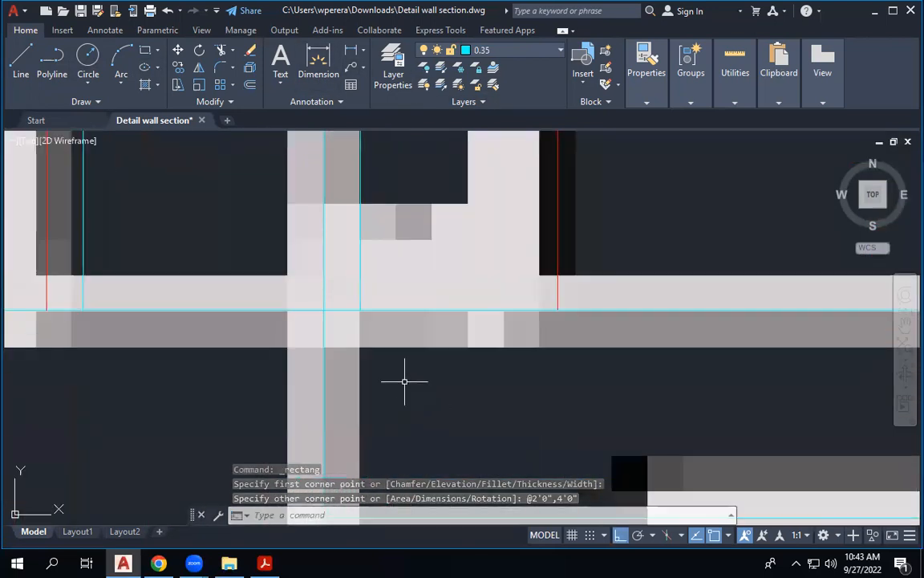
{"action": "scroll", "coordinate": [408, 243], "scroll_direction": "down", "scroll_amount": 2}
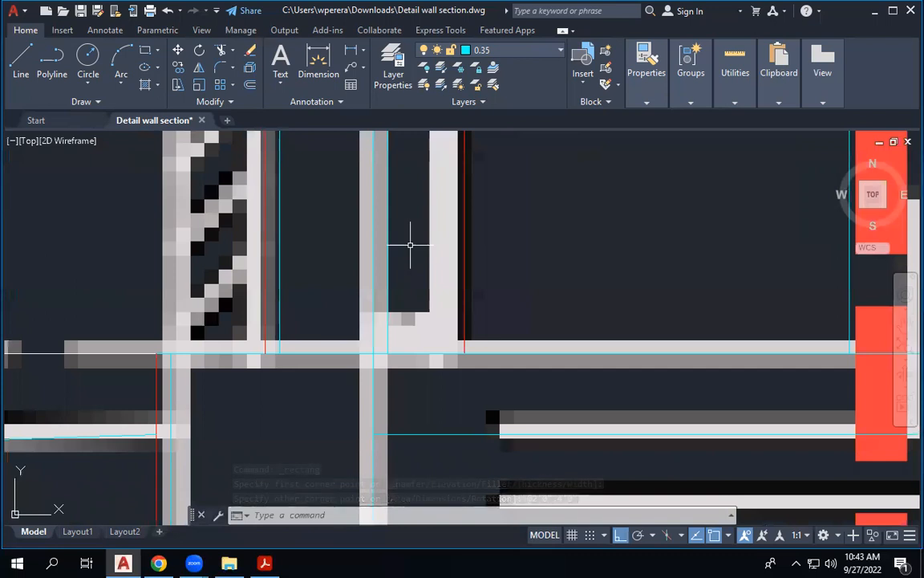
{"action": "scroll", "coordinate": [410, 245], "scroll_direction": "up", "scroll_amount": 4}
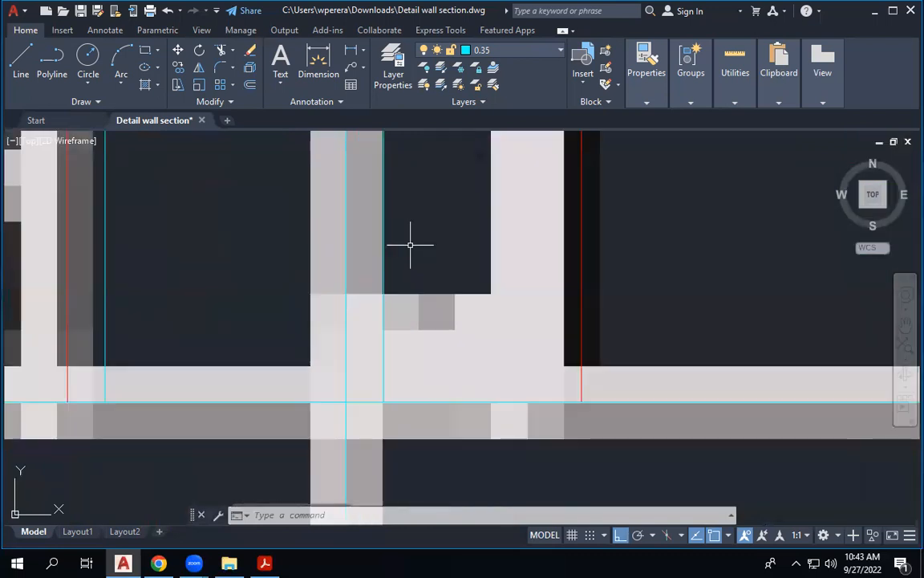
{"action": "left_click", "coordinate": [145, 48]}
{"action": "left_click", "coordinate": [631, 224]}
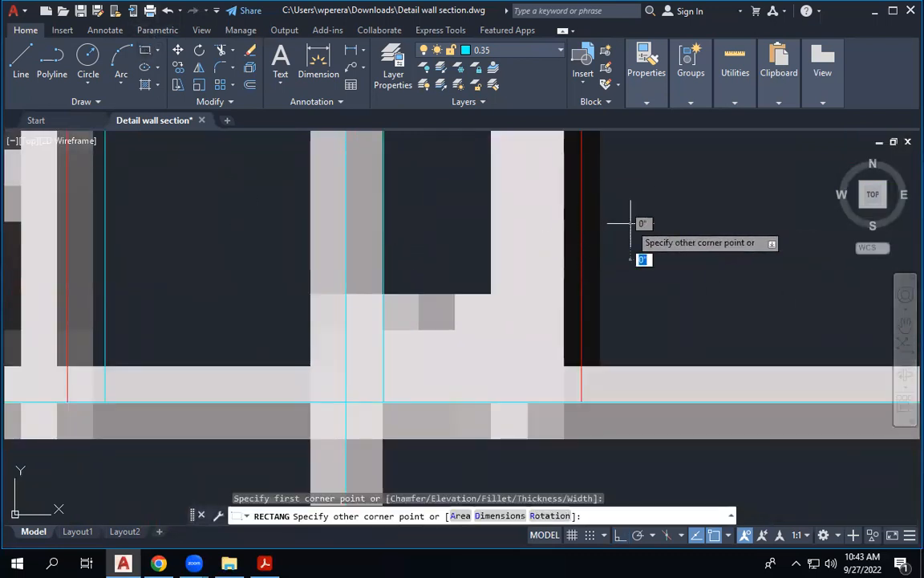
{"action": "key", "text": "F8"}
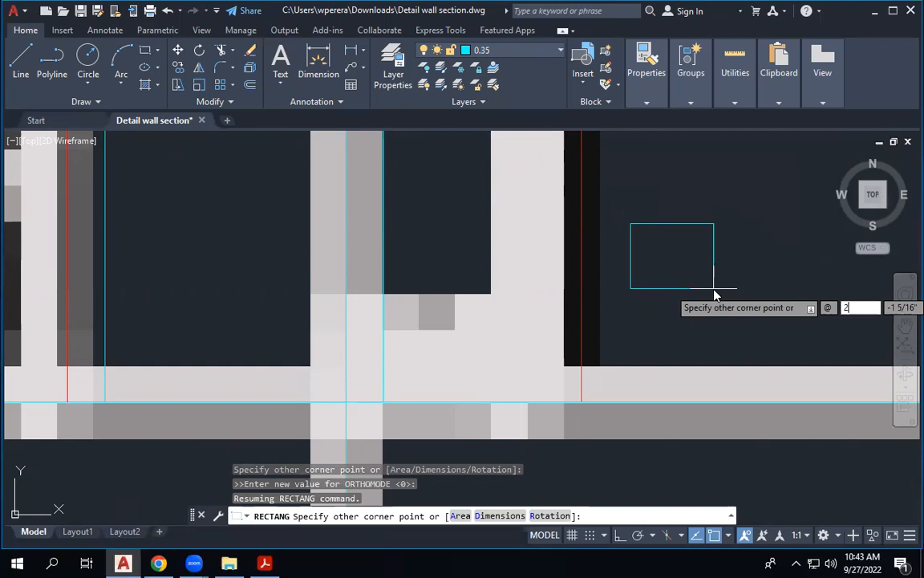
{"action": "type", "text": "2"}
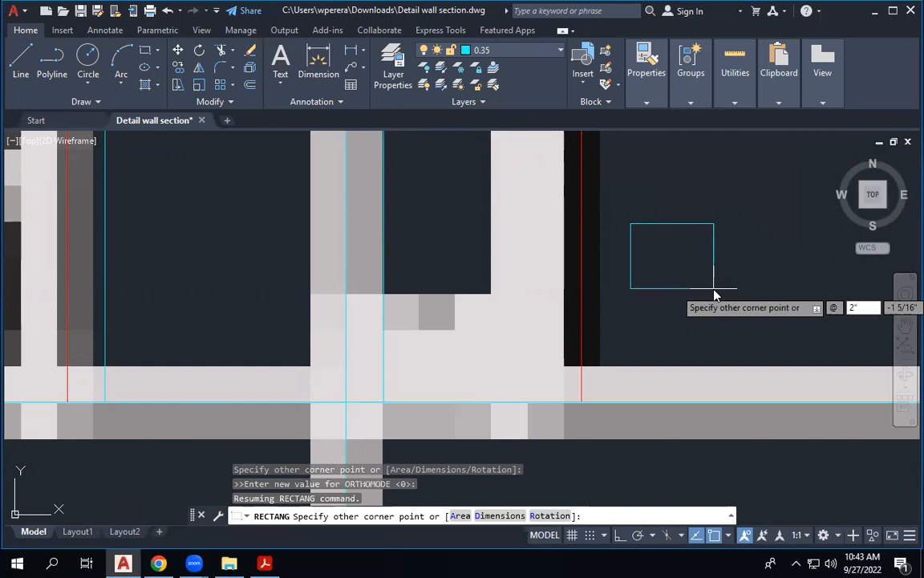
{"action": "key", "text": "Return"}
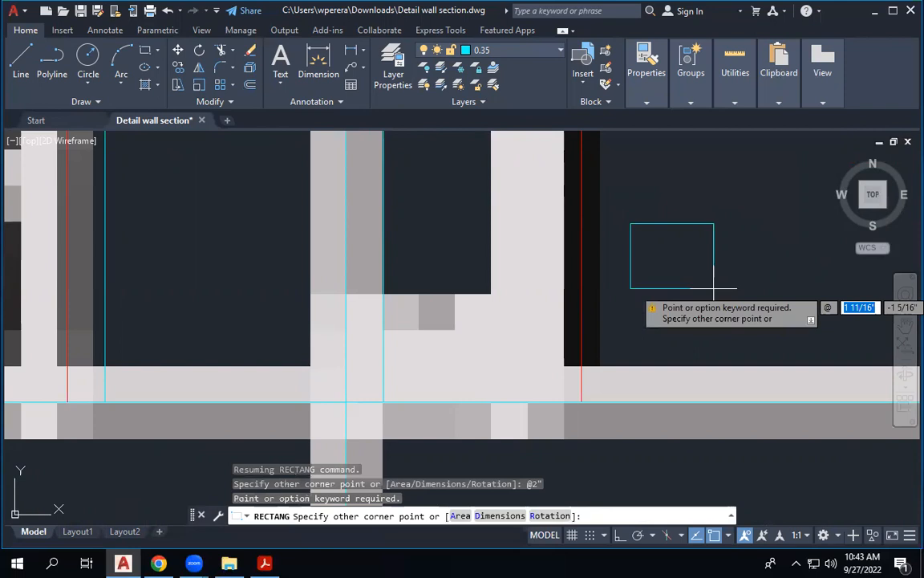
{"action": "type", "text": "2"}
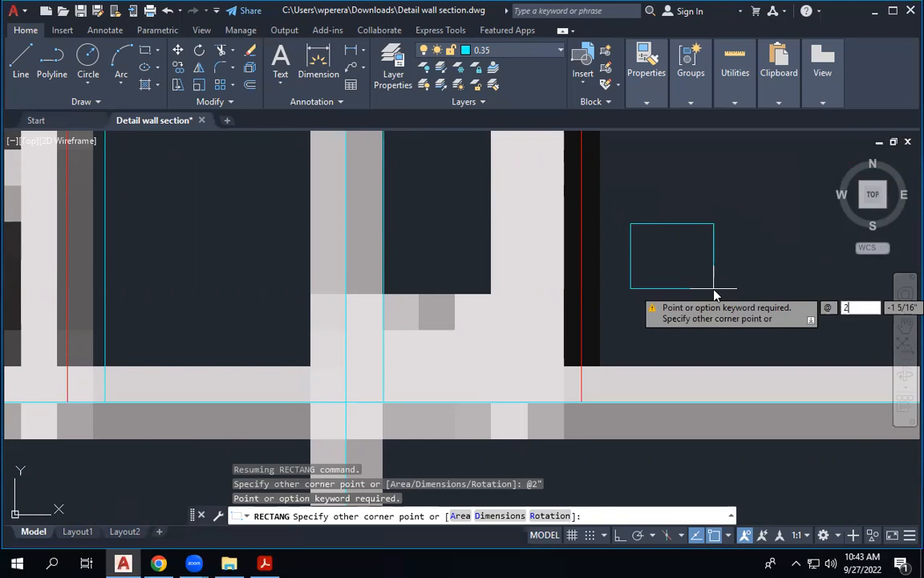
{"action": "key", "text": "Tab"}
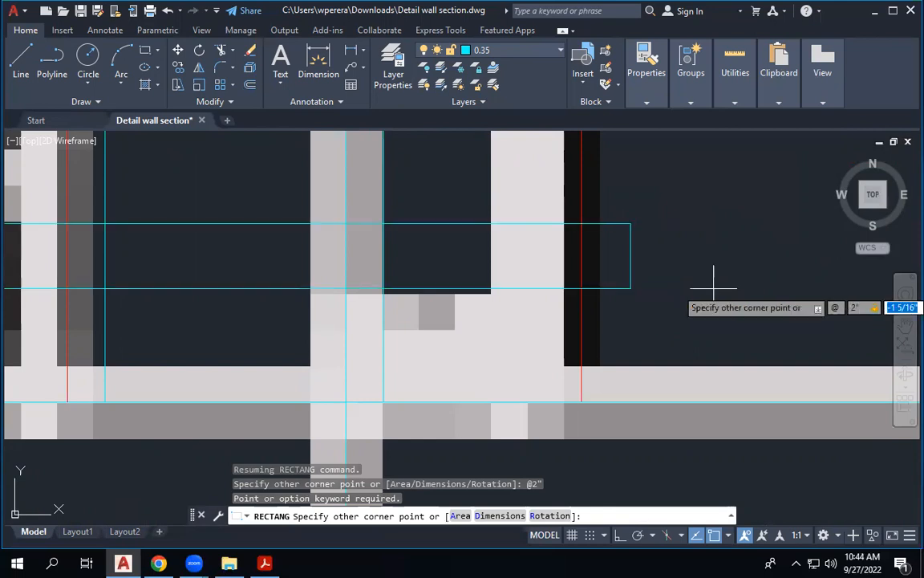
{"action": "type", "text": "4"}
{"action": "key", "text": "Return"}
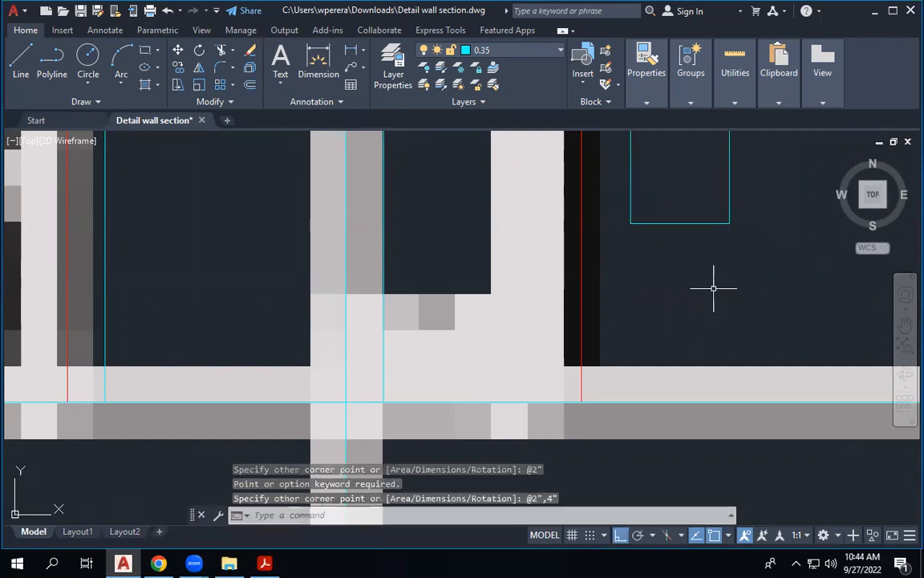
{"action": "scroll", "coordinate": [513, 301], "scroll_direction": "down", "scroll_amount": 4}
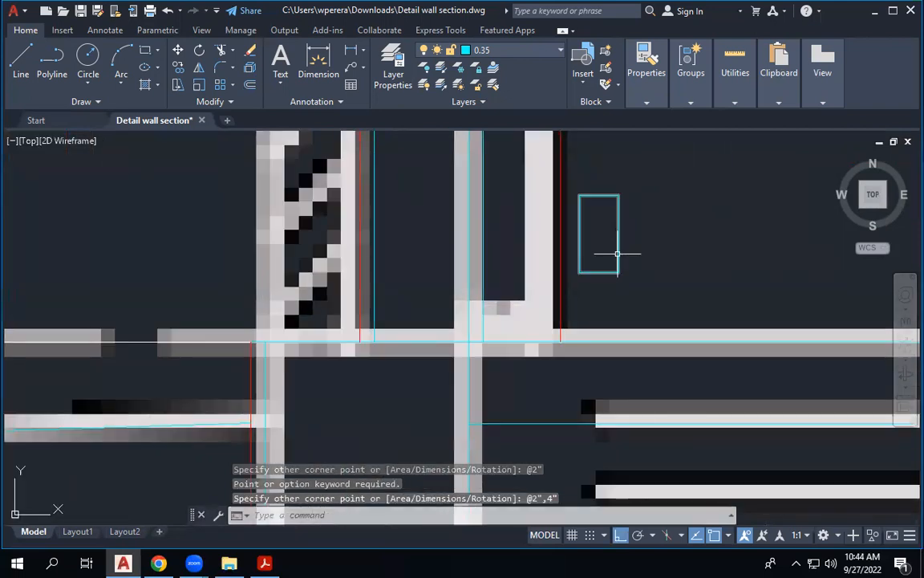
{"action": "left_click", "coordinate": [618, 252]}
{"action": "key", "text": "Delete"}
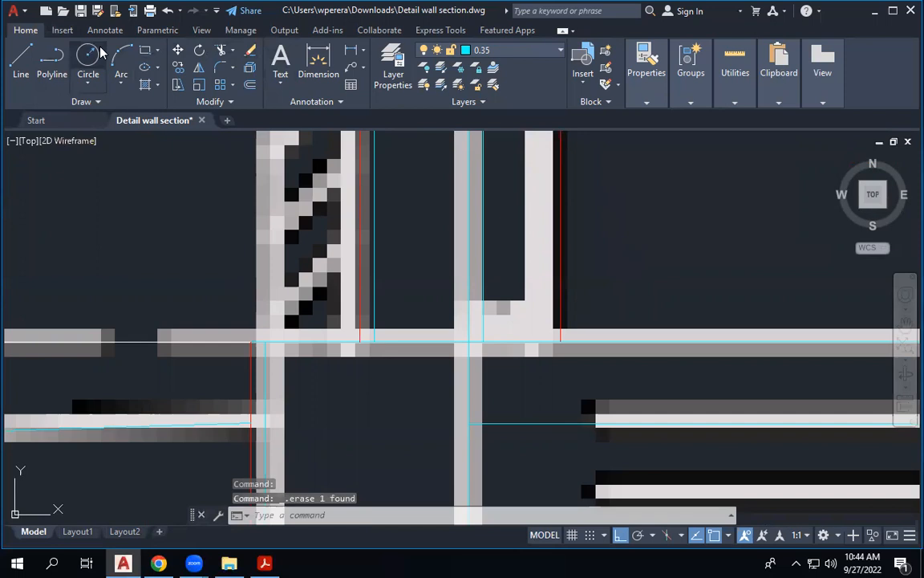
Step: Draw a plate rectangle 4" wide and 2" high from the point where the outer stud wall line meets the lower floor line
{"action": "left_click", "coordinate": [148, 51]}
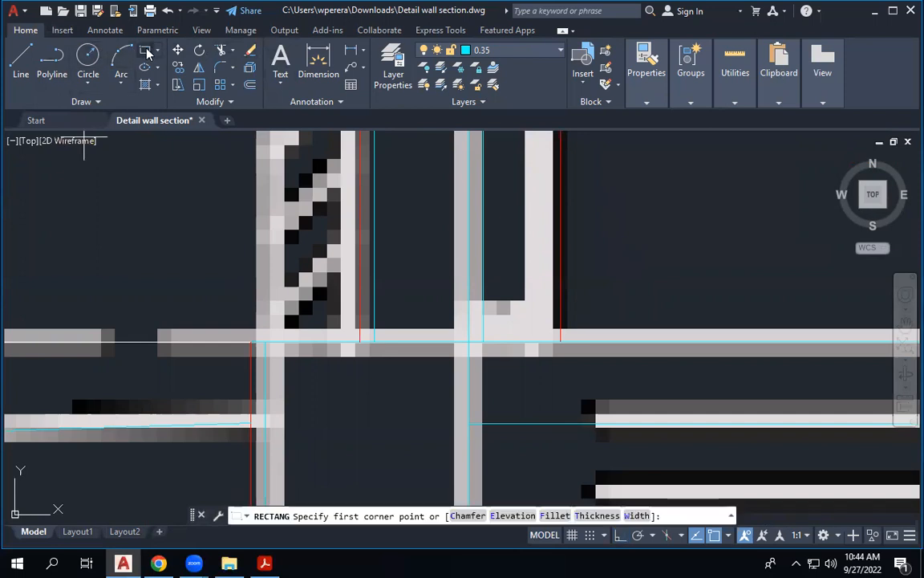
{"action": "left_click", "coordinate": [374, 342]}
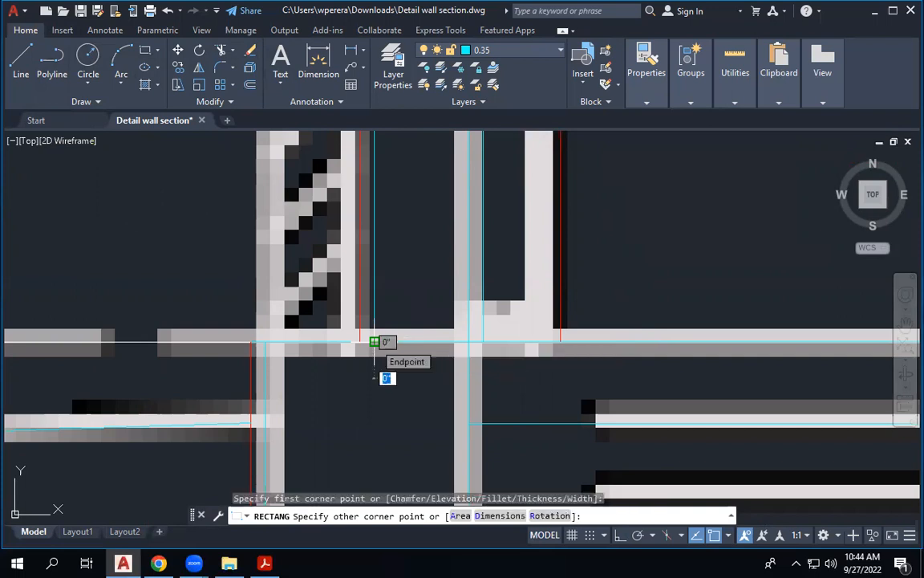
{"action": "key", "text": "F8"}
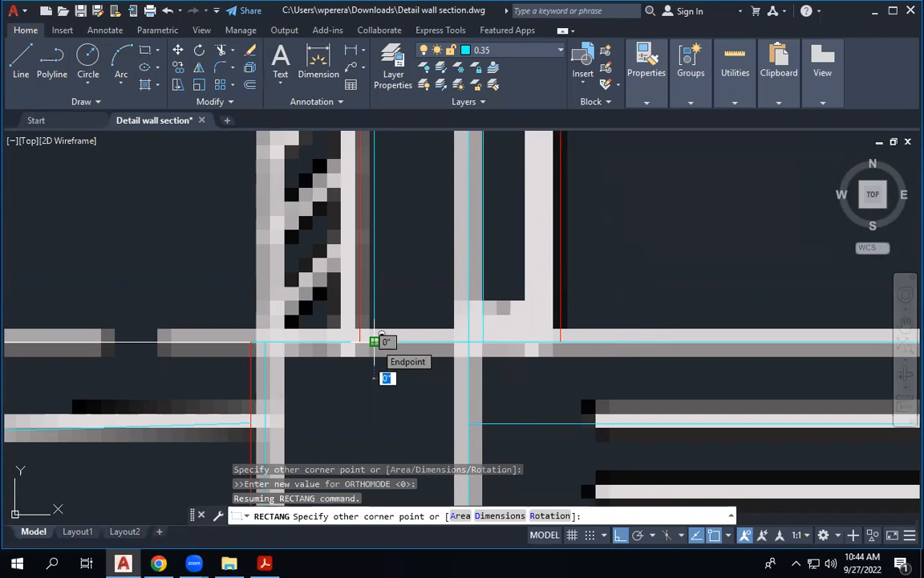
{"action": "key", "text": "F8"}
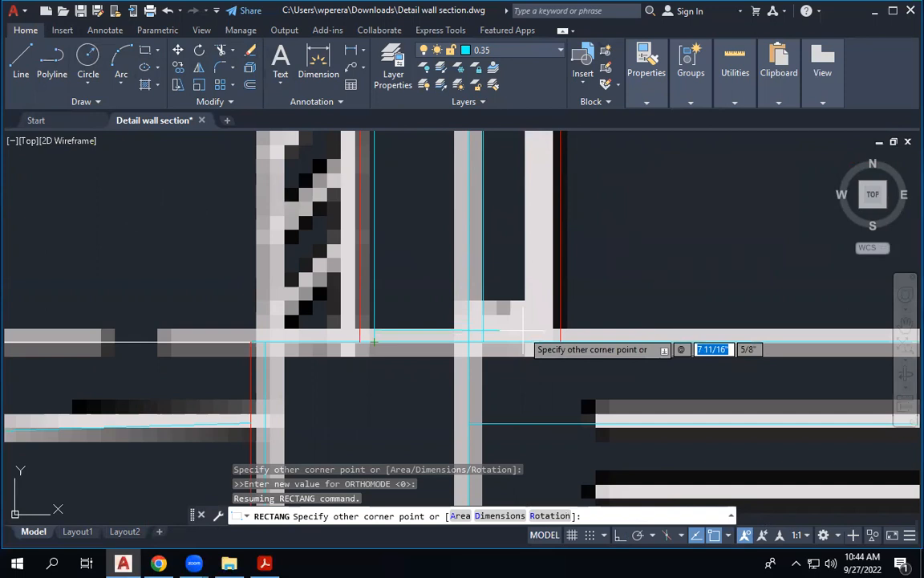
{"action": "type", "text": "4"}
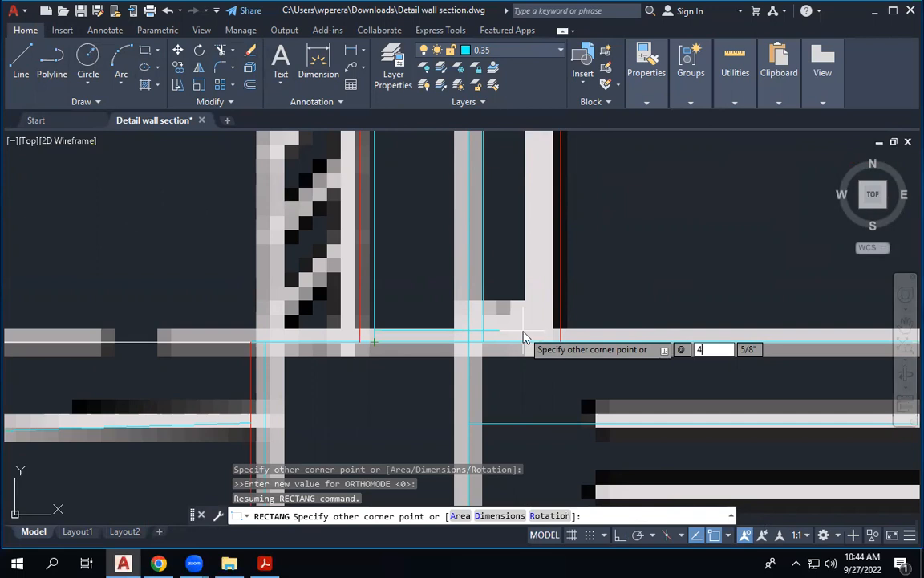
{"action": "type", "text": "''"}
{"action": "key", "text": "Tab"}
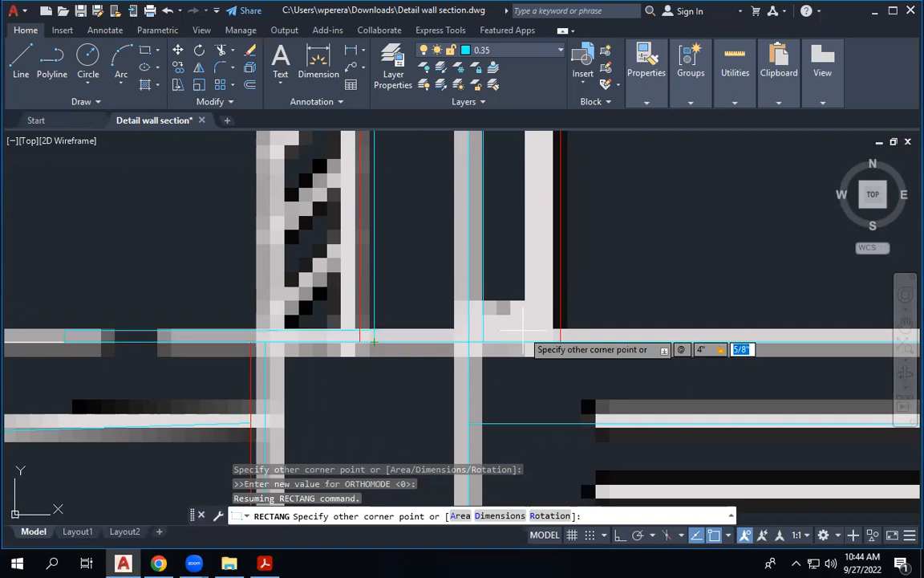
{"action": "type", "text": "2\""}
{"action": "key", "text": "Return"}
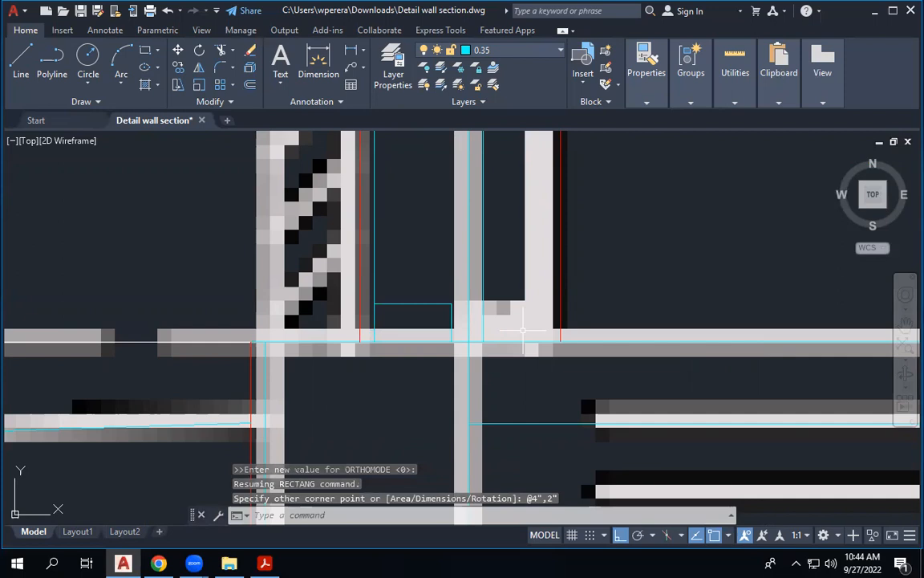
Step: Move the 4" by 2" plate by its lower outer corner to the foot of the inner wall, between its two lines
{"action": "left_click", "coordinate": [425, 304]}
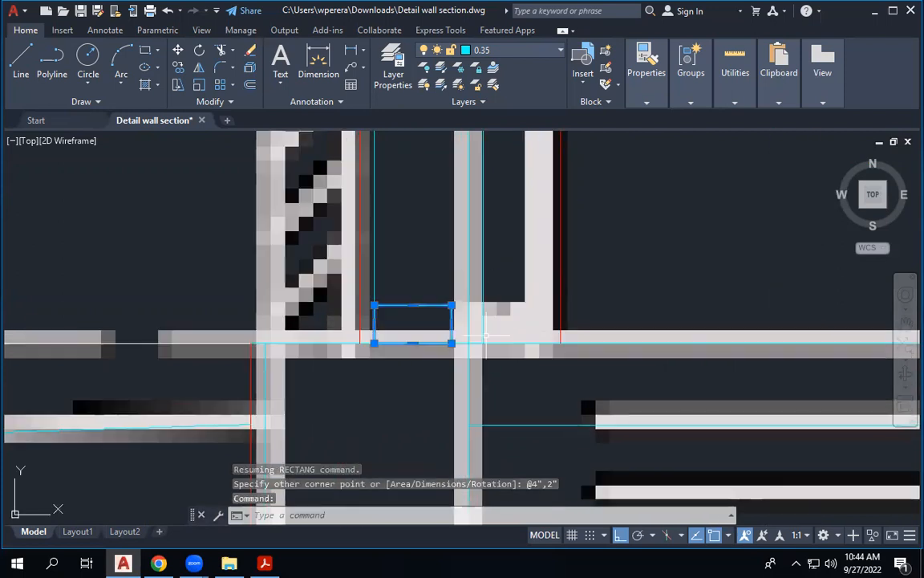
{"action": "type", "text": "m"}
{"action": "key", "text": "Return"}
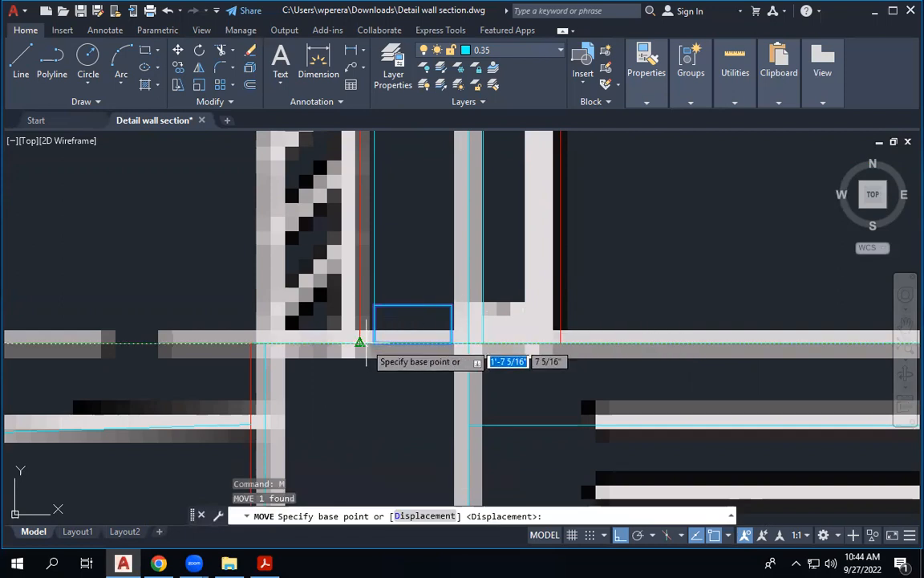
{"action": "left_click", "coordinate": [373, 343]}
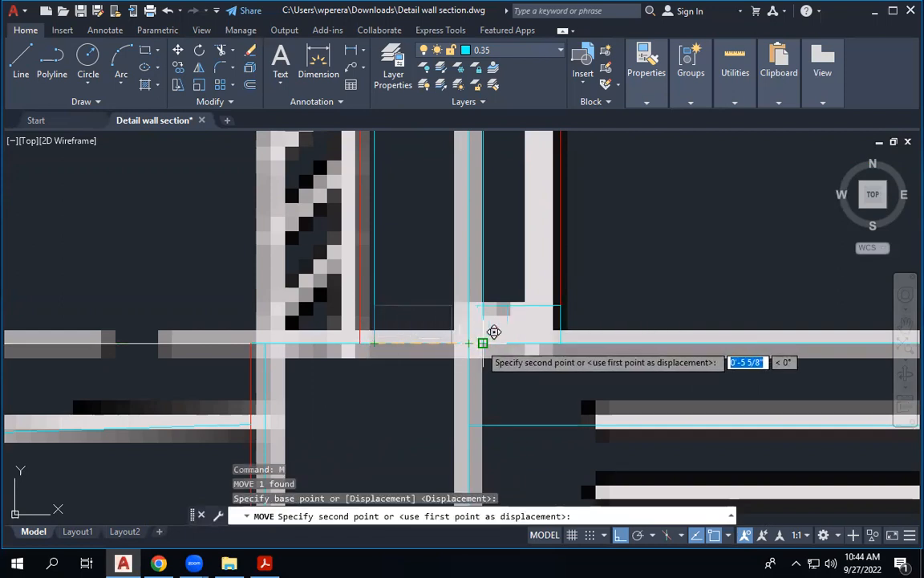
{"action": "left_click", "coordinate": [485, 338]}
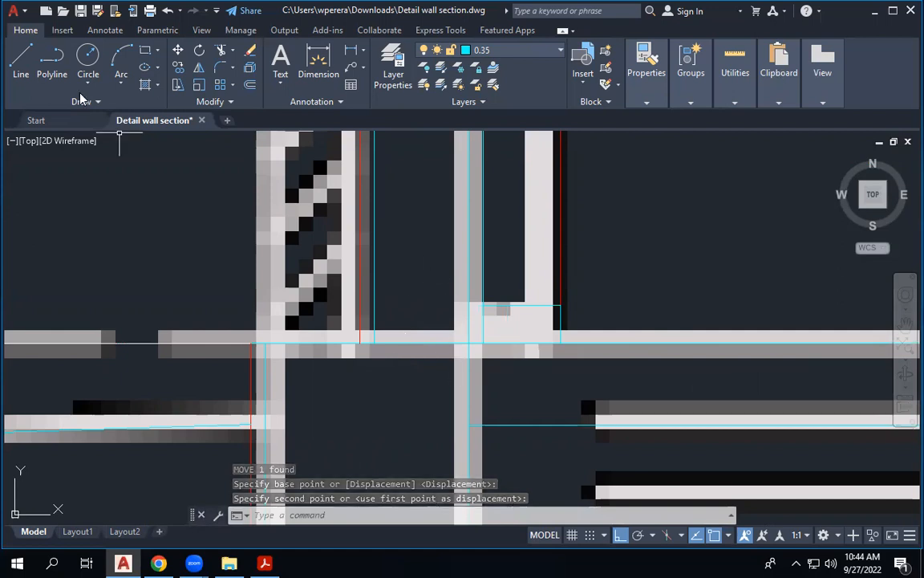
Step: Draw a rectangle 4" wide in the empty area above the grade line, outside the building
{"action": "left_click", "coordinate": [145, 55]}
{"action": "scroll", "coordinate": [648, 331], "scroll_direction": "down", "scroll_amount": 4}
{"action": "scroll", "coordinate": [648, 330], "scroll_direction": "down", "scroll_amount": 3}
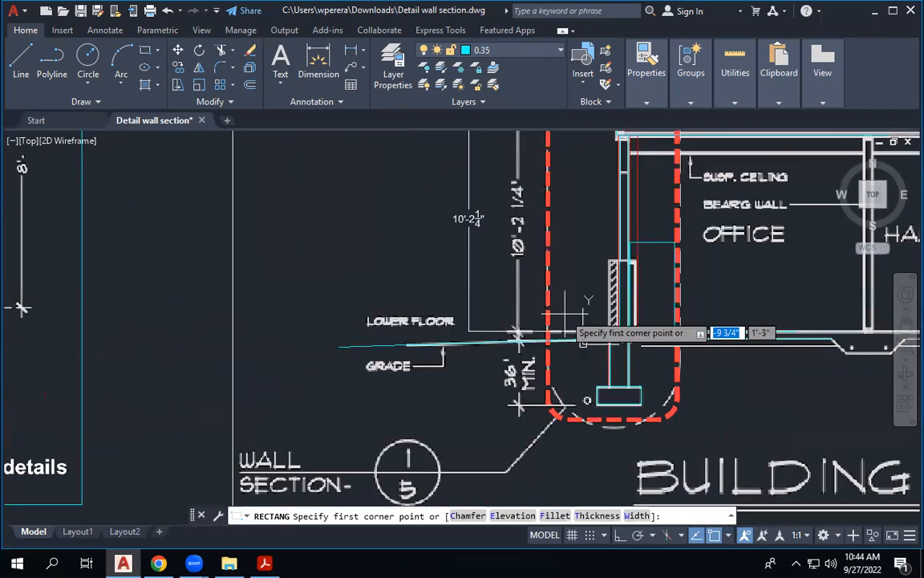
{"action": "left_click", "coordinate": [278, 304]}
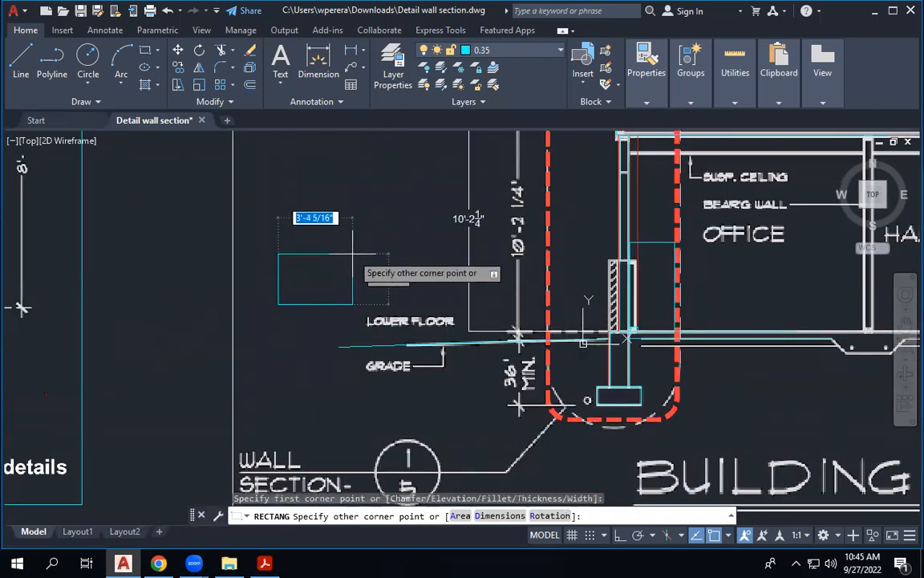
{"action": "key", "text": "F8"}
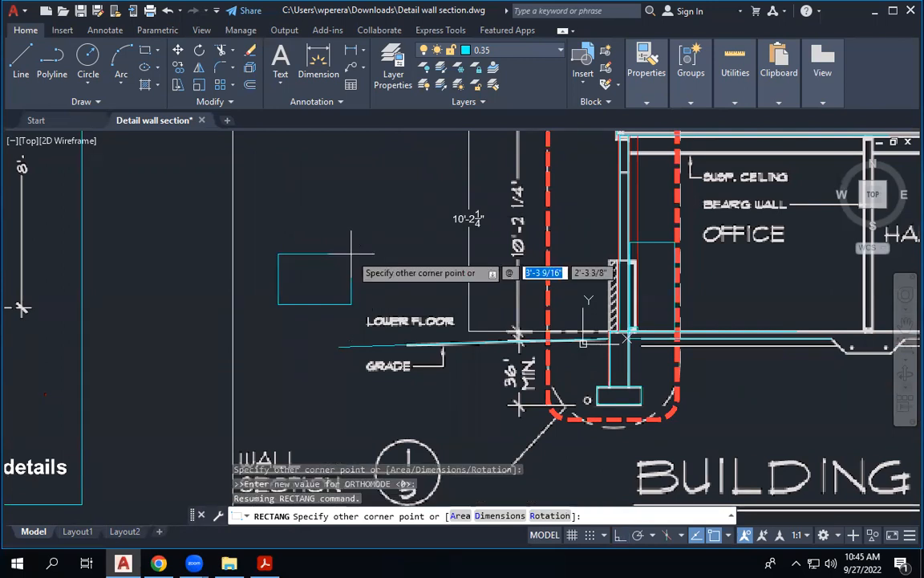
{"action": "type", "text": "4"}
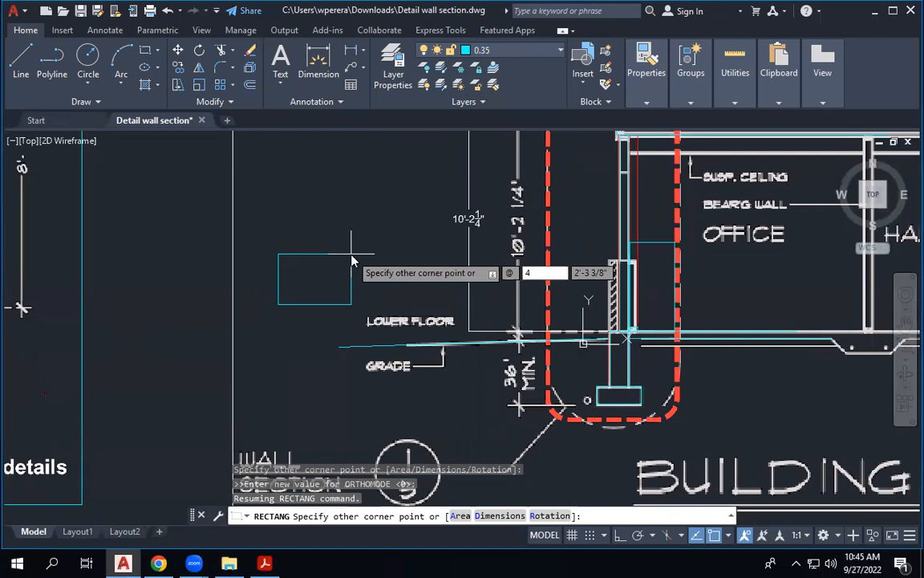
{"action": "type", "text": "\""}
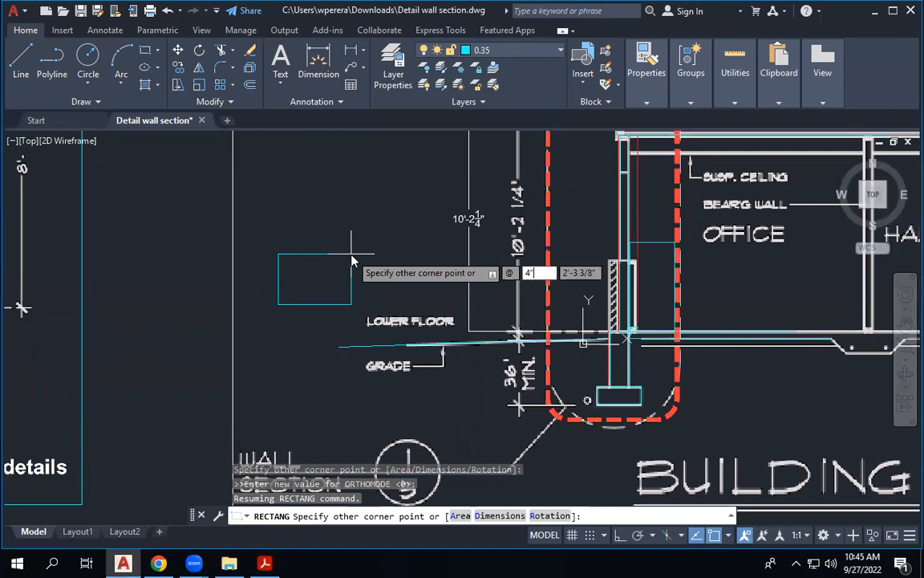
Step: Draw a 4" wide by 2" high rectangle in the empty area beside the wall section
{"action": "key", "text": "Tab"}
{"action": "type", "text": "2"}
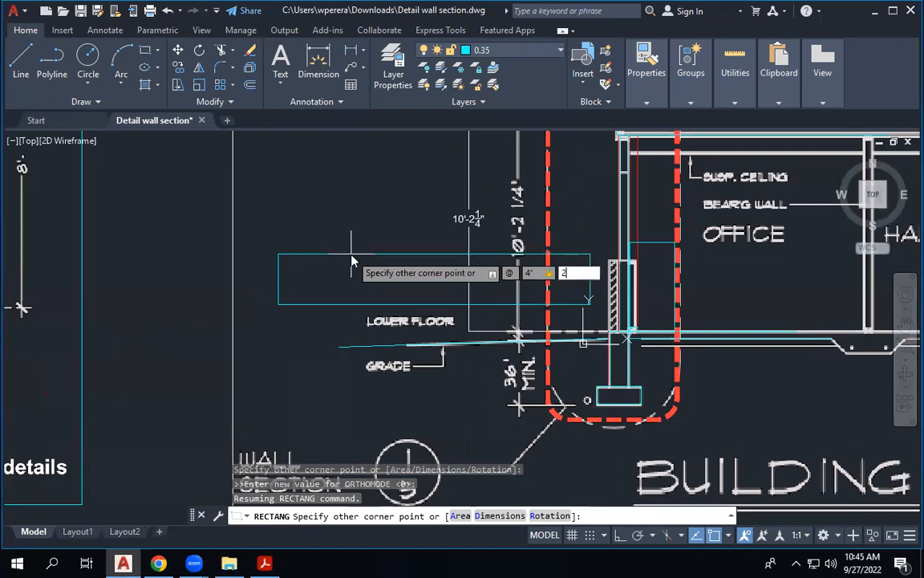
{"action": "type", "text": "'"}
{"action": "key", "text": "Return"}
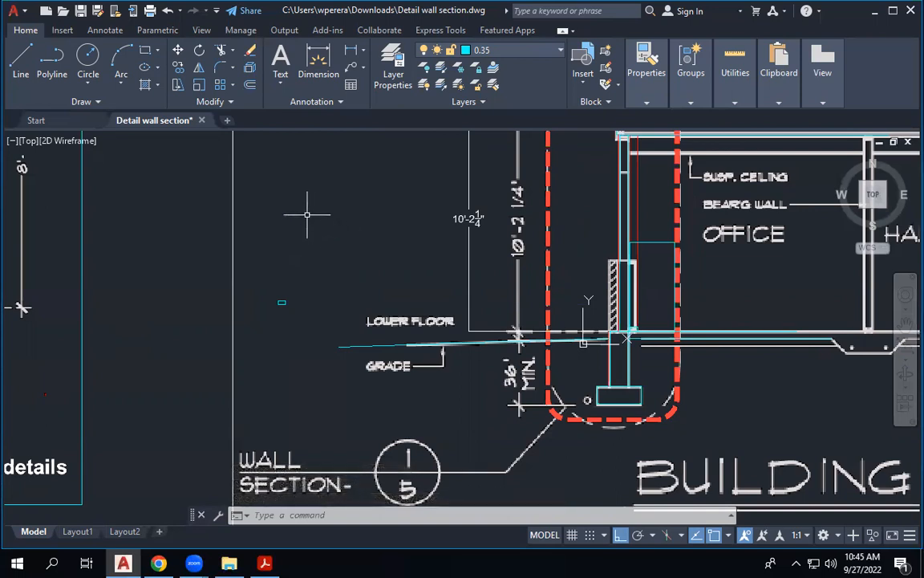
Step: Erase the small trial rectangle beside the wall section
{"action": "left_click", "coordinate": [263, 295]}
{"action": "left_click", "coordinate": [291, 310]}
{"action": "key", "text": "Delete"}
Step: Assign the plate rectangle at the base of the interior wall to layer 0.2
{"action": "scroll", "coordinate": [584, 341], "scroll_direction": "up", "scroll_amount": 8}
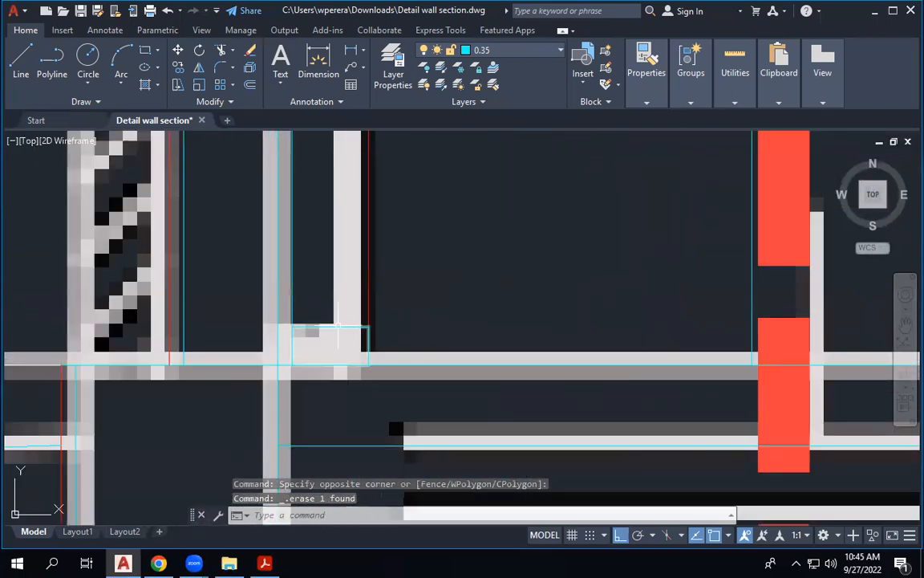
{"action": "left_click", "coordinate": [338, 326]}
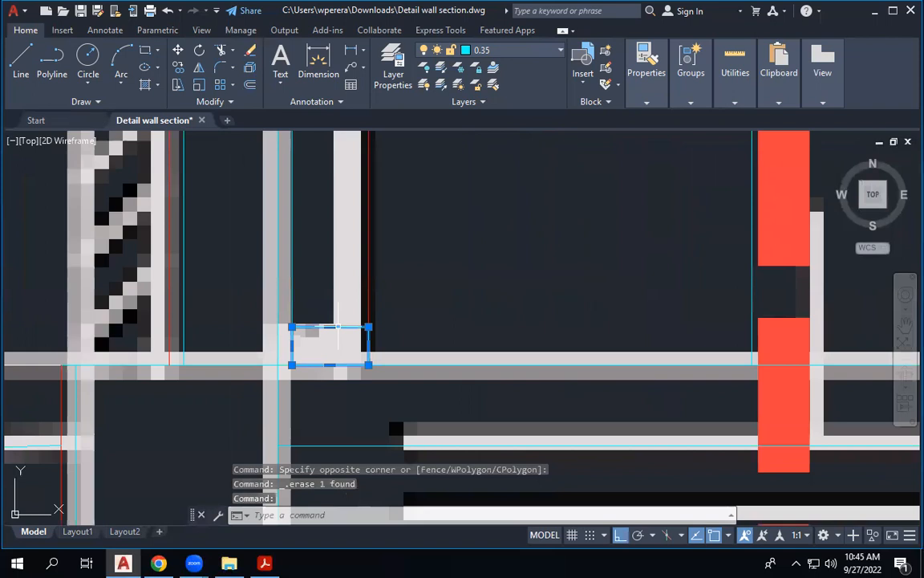
{"action": "left_click", "coordinate": [543, 51]}
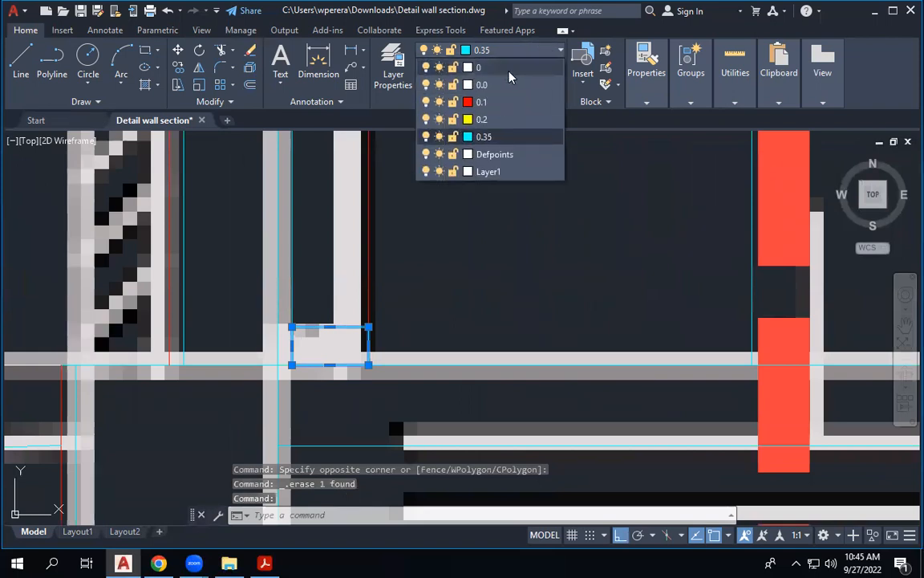
{"action": "left_click", "coordinate": [505, 120]}
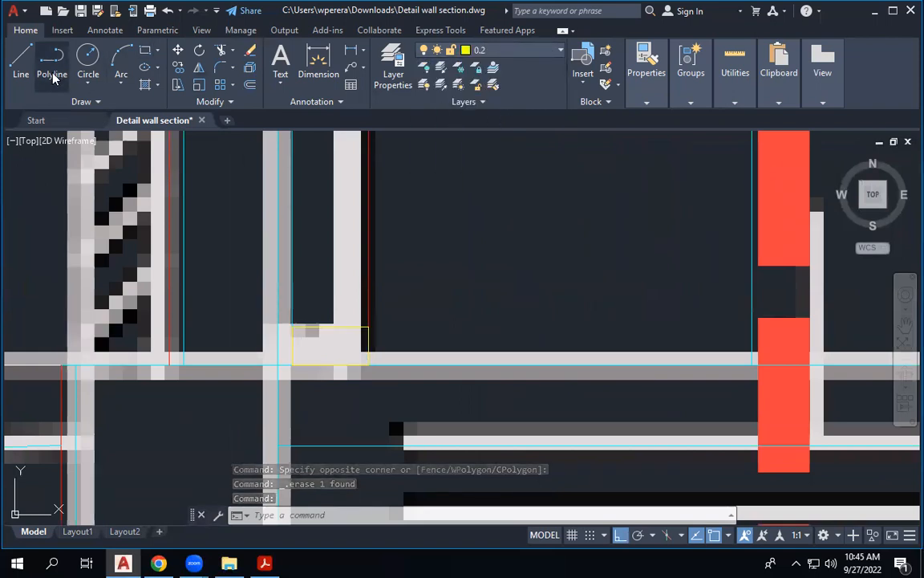
Step: Draw two crossing diagonal lines between opposite corners of the bottom plate rectangle
{"action": "left_click", "coordinate": [21, 63]}
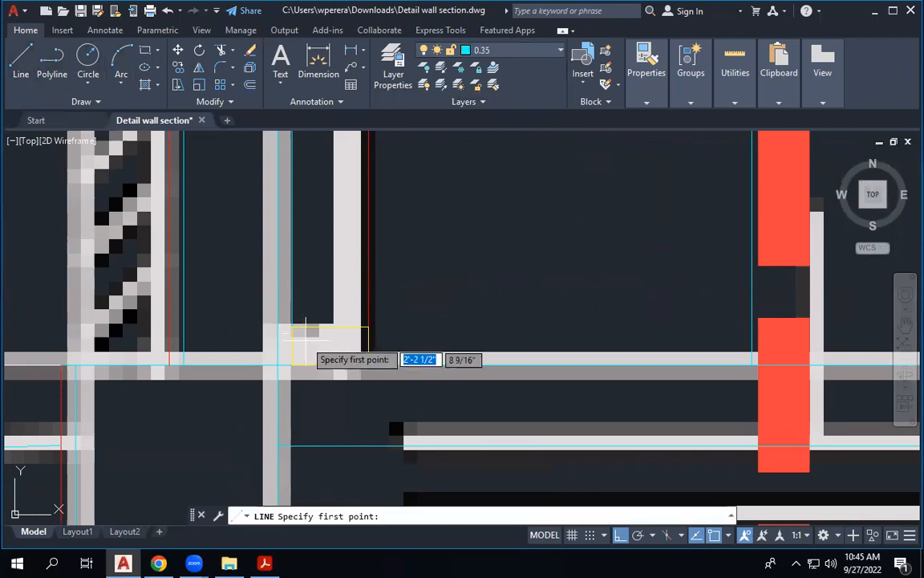
{"action": "scroll", "coordinate": [294, 330], "scroll_direction": "up", "scroll_amount": 2}
{"action": "left_click", "coordinate": [290, 324]}
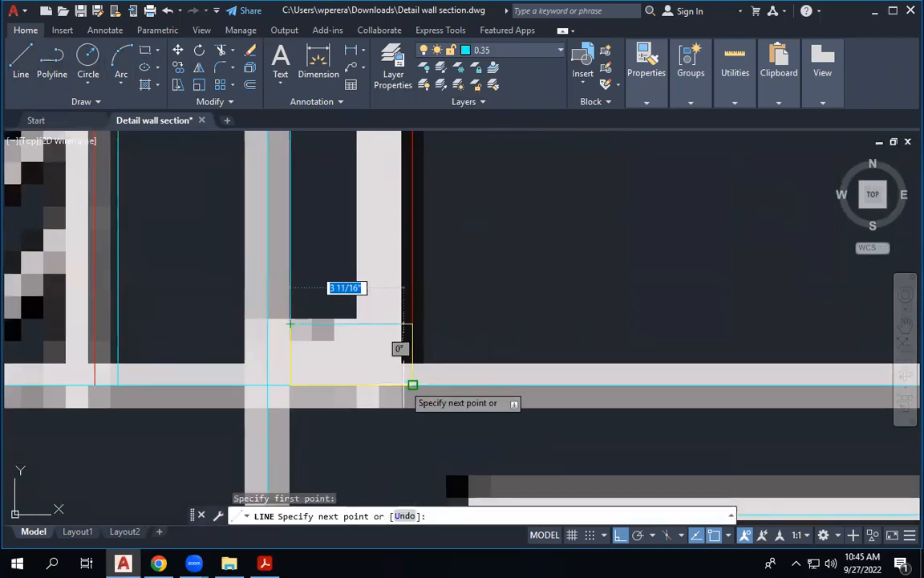
{"action": "left_click", "coordinate": [412, 383]}
{"action": "key", "text": "Escape"}
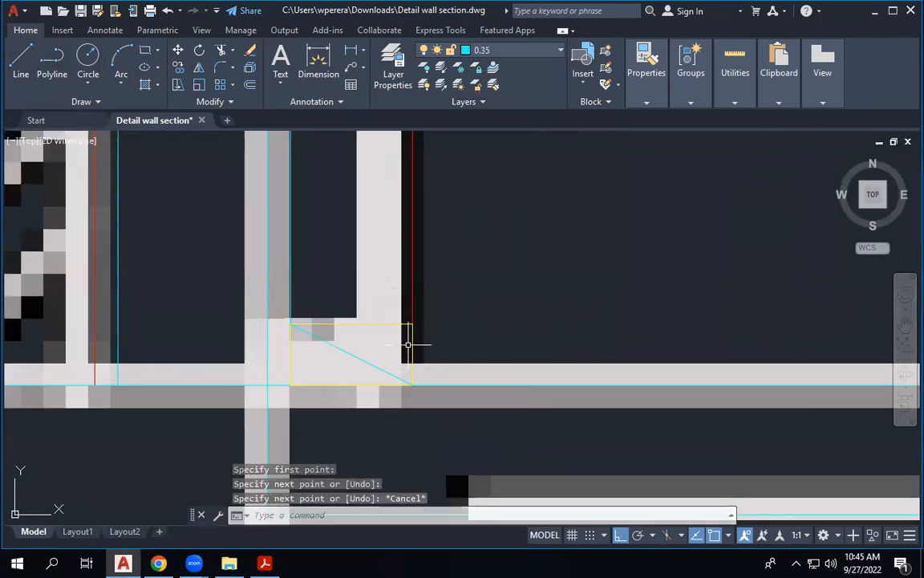
{"action": "key", "text": "space"}
{"action": "left_click", "coordinate": [412, 324]}
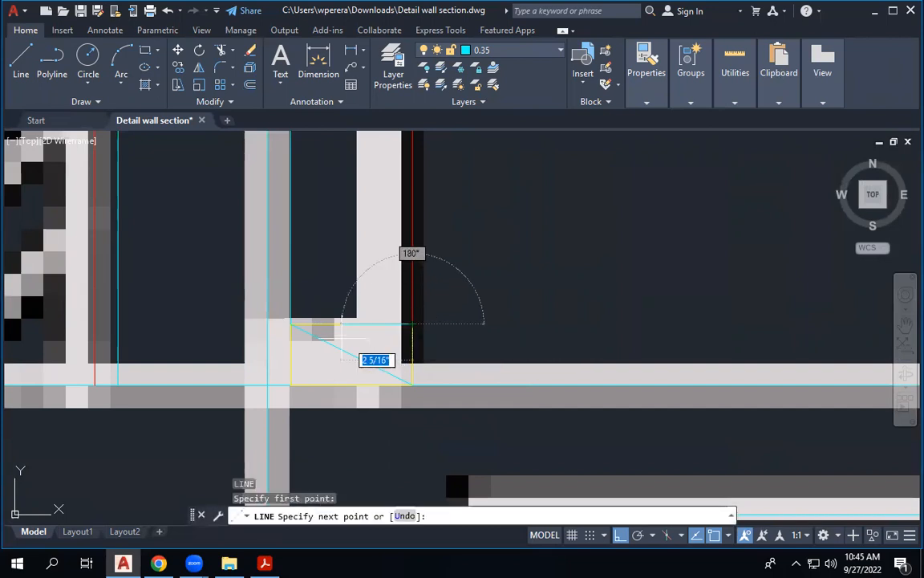
{"action": "left_click", "coordinate": [290, 383]}
{"action": "key", "text": "Escape"}
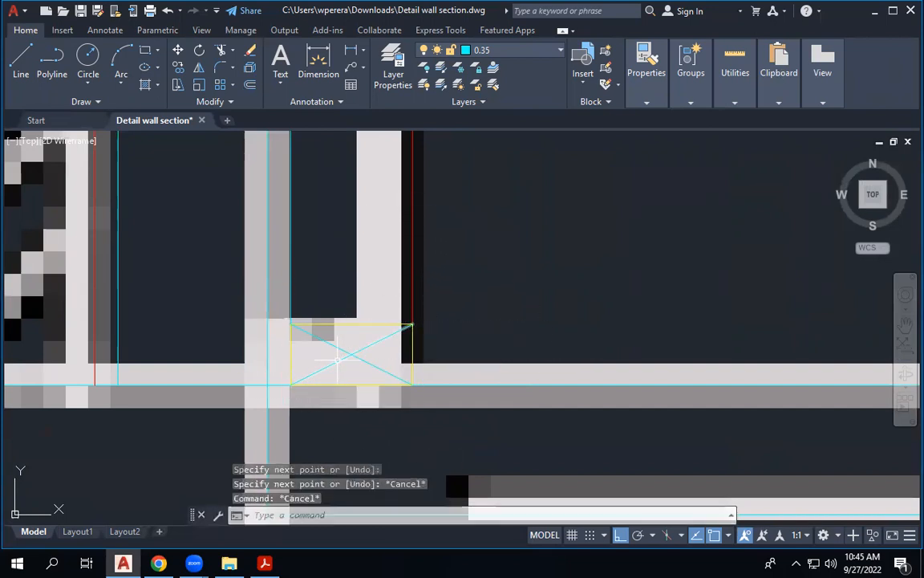
Step: Assign both diagonal lines of the bottom plate to layer 0.0
{"action": "left_click", "coordinate": [340, 359]}
{"action": "left_click", "coordinate": [341, 338]}
{"action": "left_click", "coordinate": [334, 348]}
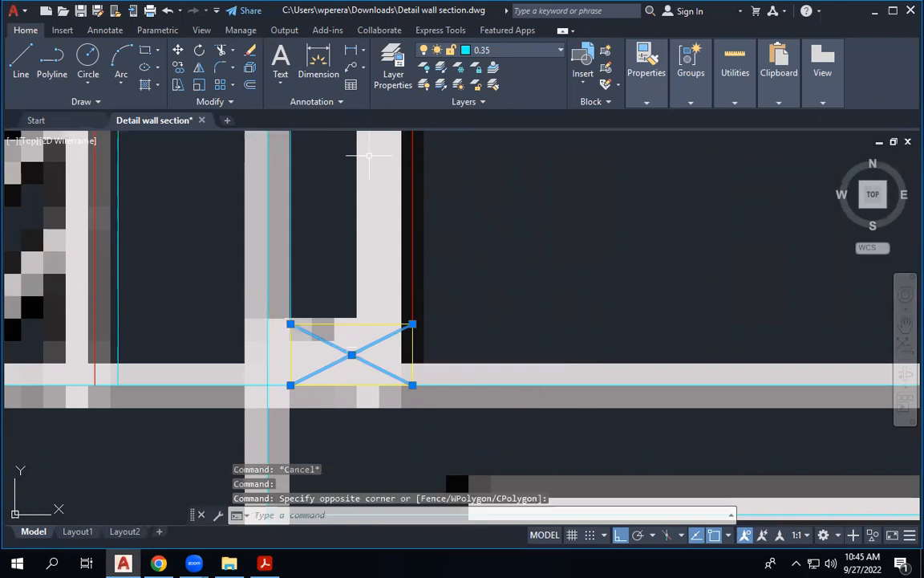
{"action": "left_click", "coordinate": [541, 52]}
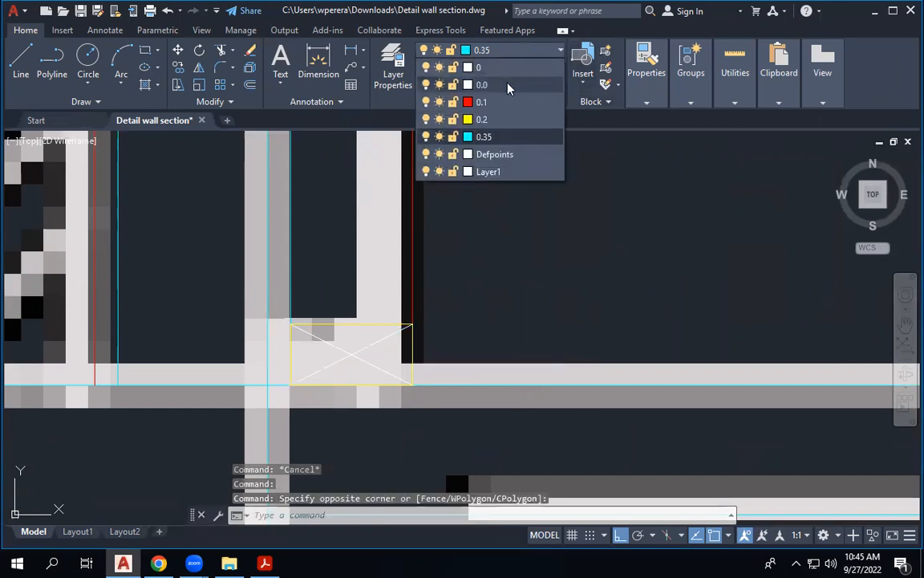
{"action": "left_click", "coordinate": [505, 86]}
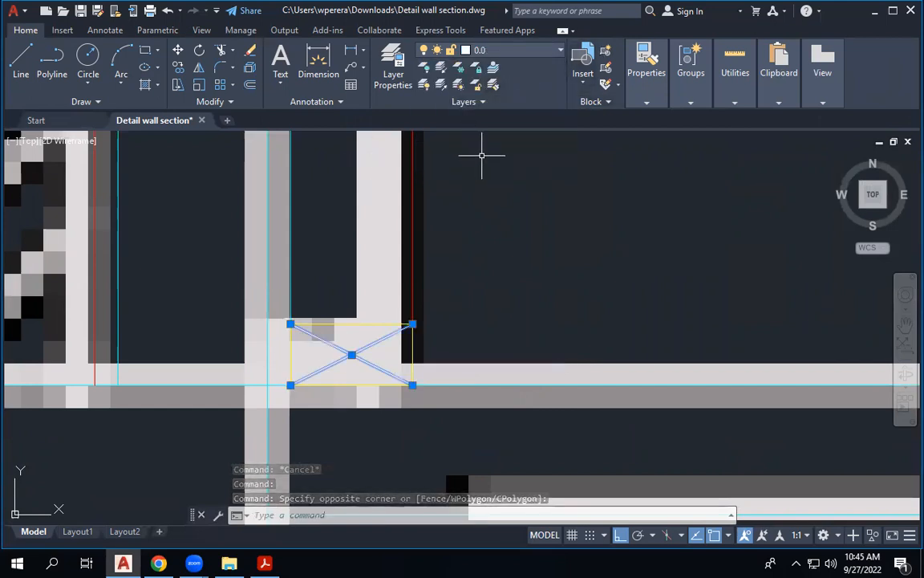
{"action": "key", "text": "Escape"}
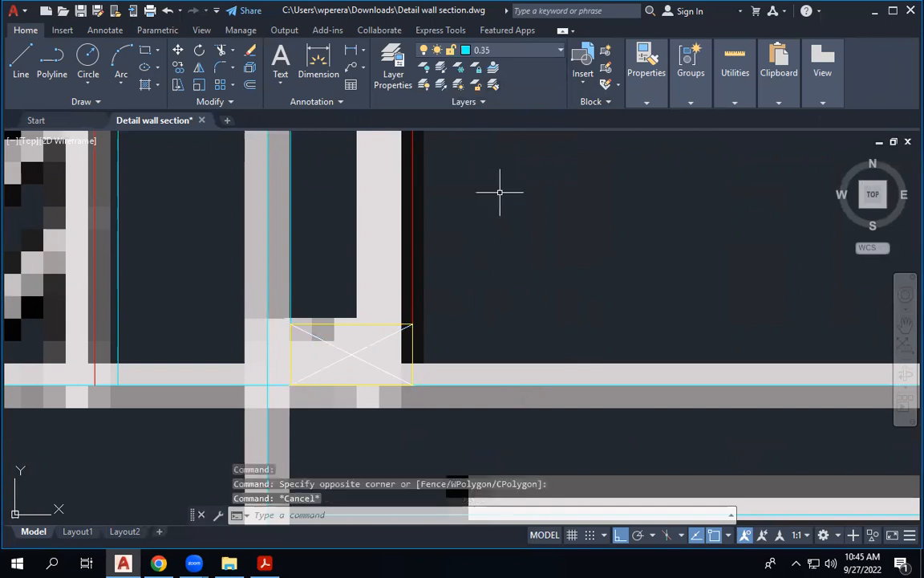
Step: Copy the bottom plate with its diagonals from its upper-left corner to the top of the wall, directly under the floor line
{"action": "scroll", "coordinate": [494, 347], "scroll_direction": "down", "scroll_amount": 10}
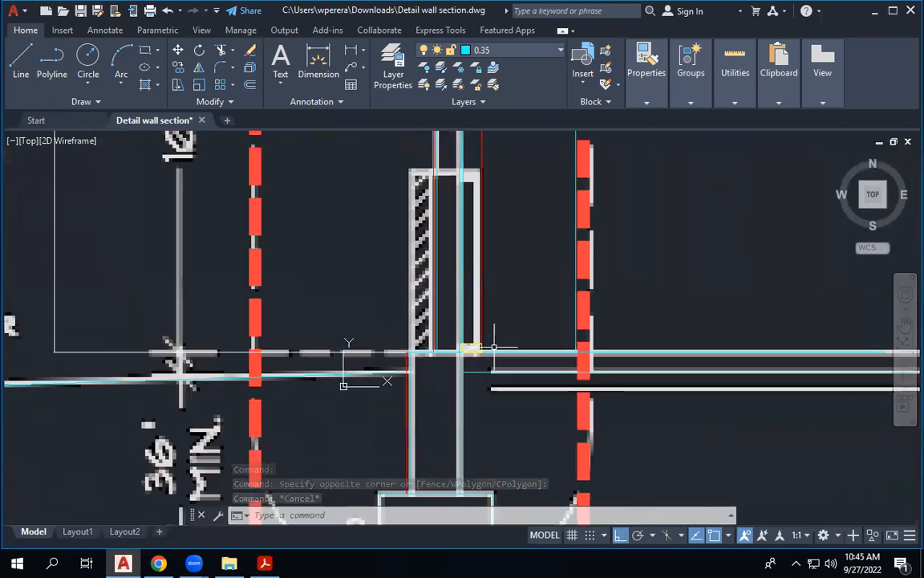
{"action": "scroll", "coordinate": [494, 347], "scroll_direction": "up", "scroll_amount": 8}
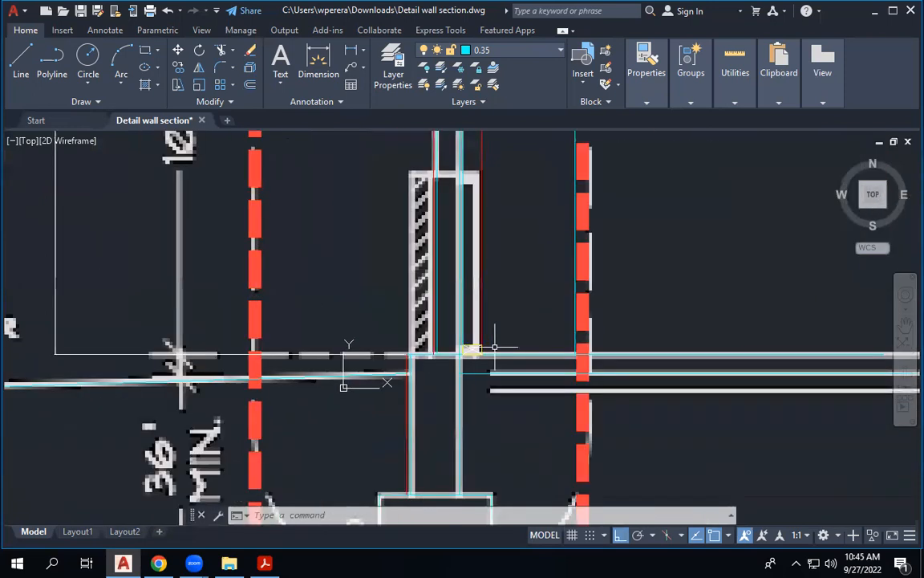
{"action": "scroll", "coordinate": [532, 363], "scroll_direction": "up", "scroll_amount": 2}
{"action": "left_click", "coordinate": [387, 315]}
{"action": "left_click", "coordinate": [505, 377]}
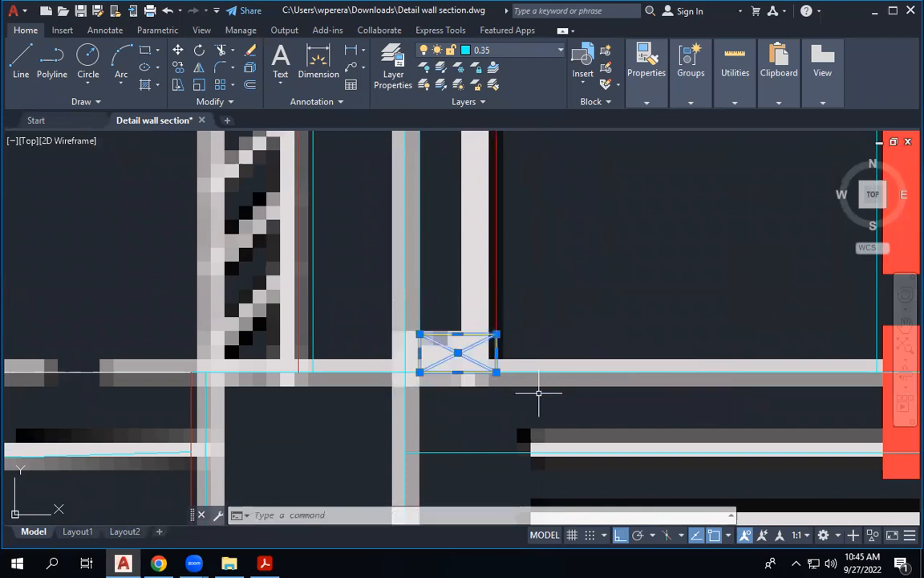
{"action": "left_click", "coordinate": [178, 69]}
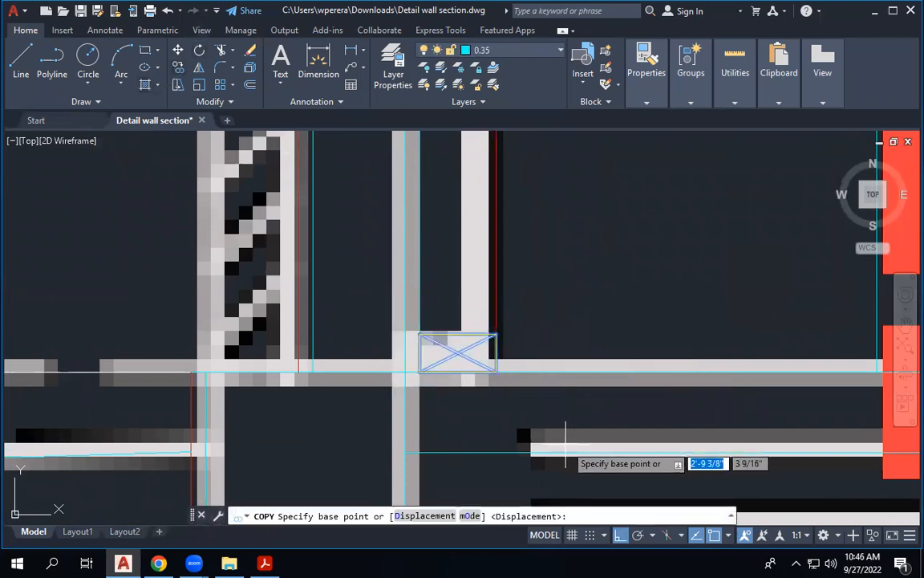
{"action": "left_click", "coordinate": [419, 334]}
{"action": "scroll", "coordinate": [429, 331], "scroll_direction": "down", "scroll_amount": 4}
{"action": "scroll", "coordinate": [432, 213], "scroll_direction": "up", "scroll_amount": 5}
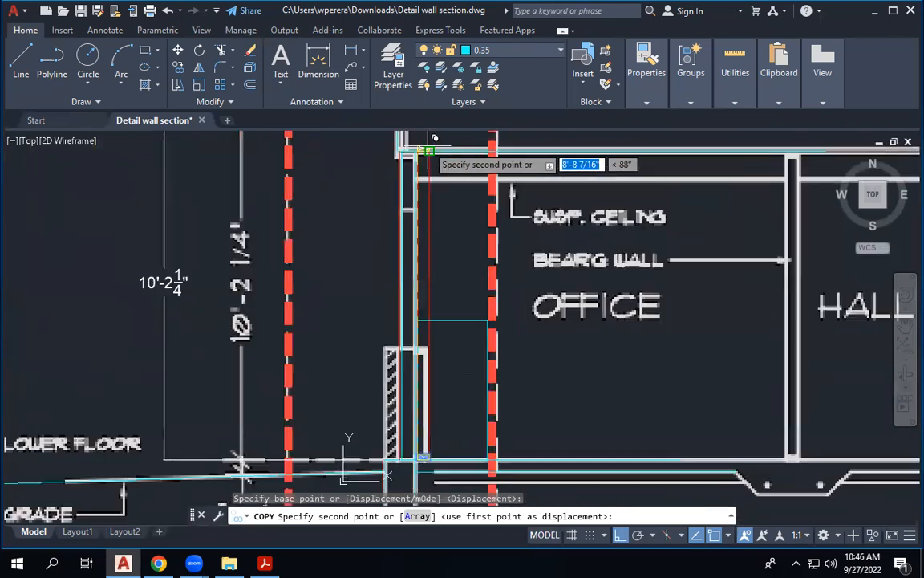
{"action": "scroll", "coordinate": [367, 199], "scroll_direction": "up", "scroll_amount": 2}
{"action": "scroll", "coordinate": [413, 181], "scroll_direction": "down", "scroll_amount": 4}
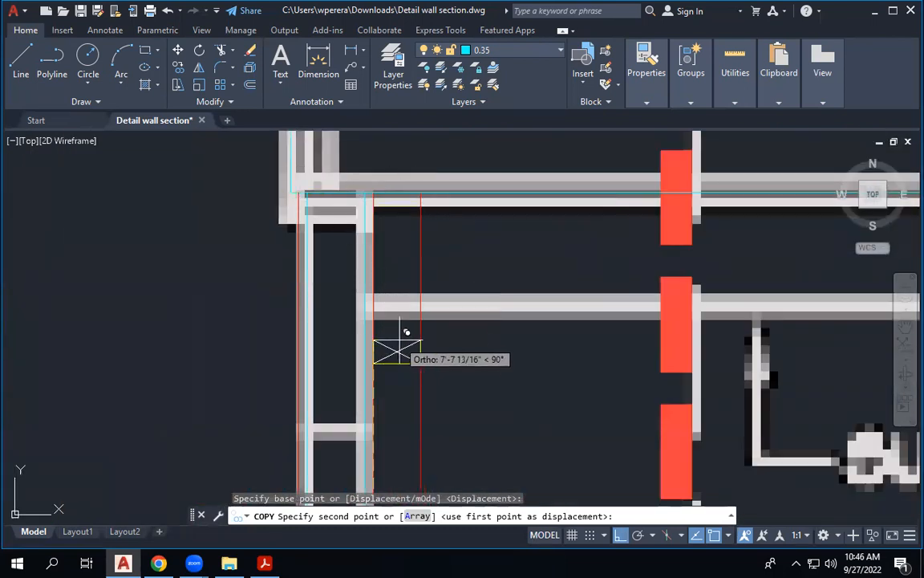
{"action": "scroll", "coordinate": [404, 330], "scroll_direction": "down", "scroll_amount": 3}
{"action": "scroll", "coordinate": [401, 313], "scroll_direction": "up", "scroll_amount": 5}
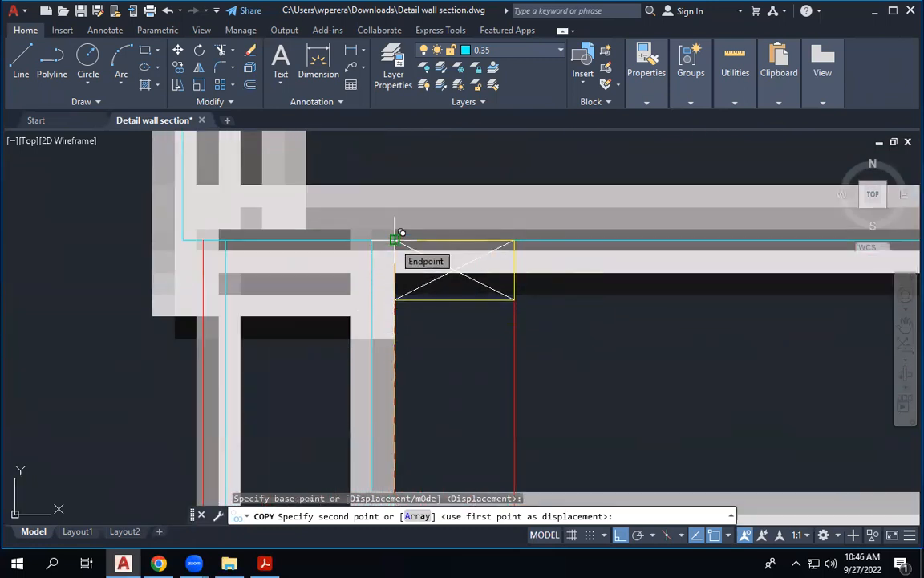
{"action": "left_click", "coordinate": [396, 239]}
{"action": "scroll", "coordinate": [429, 350], "scroll_direction": "down", "scroll_amount": 5}
{"action": "scroll", "coordinate": [436, 361], "scroll_direction": "down", "scroll_amount": 2}
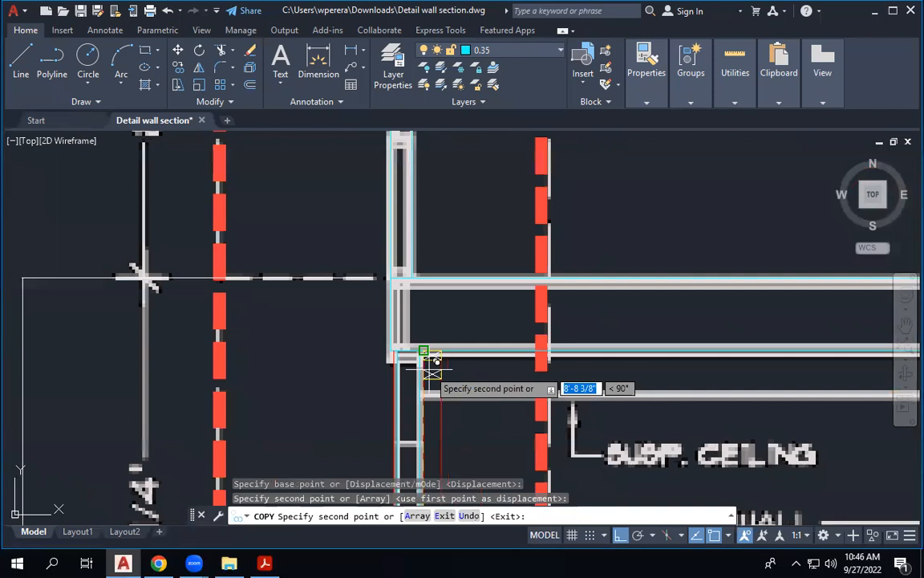
{"action": "key", "text": "Escape"}
Step: Check the copied top plate's outline and diagonal, including the layer the outline is on
{"action": "scroll", "coordinate": [434, 360], "scroll_direction": "up", "scroll_amount": 6}
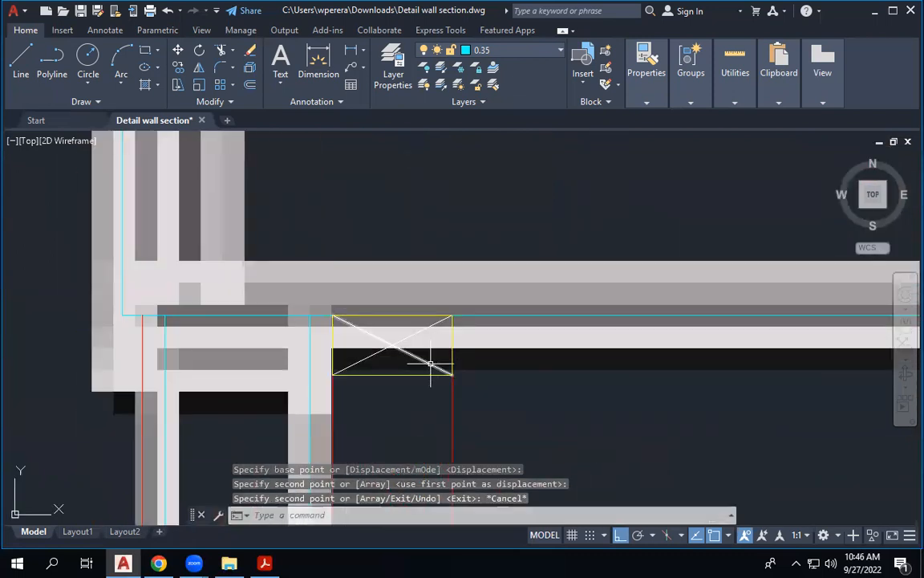
{"action": "left_click", "coordinate": [429, 363]}
{"action": "left_click", "coordinate": [422, 315]}
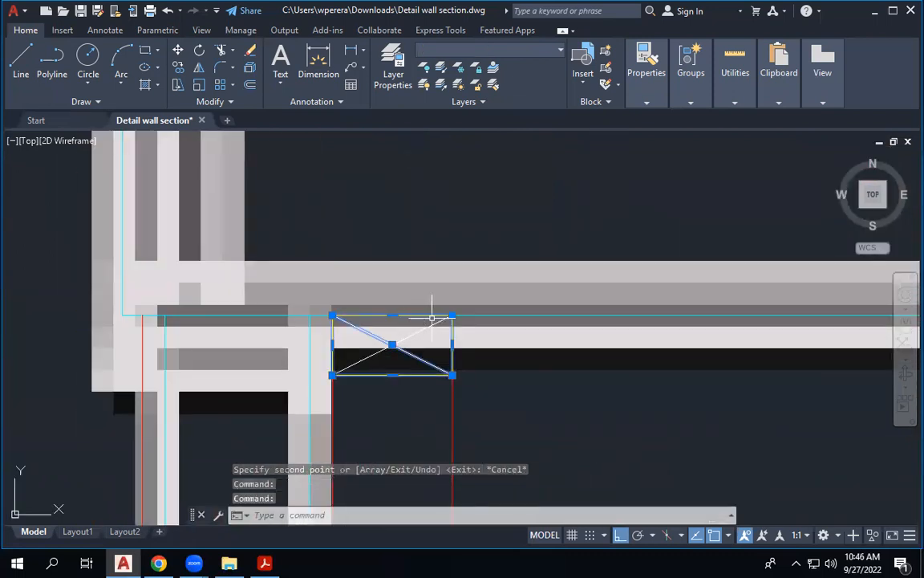
{"action": "key", "text": "Escape"}
{"action": "key", "text": "Escape"}
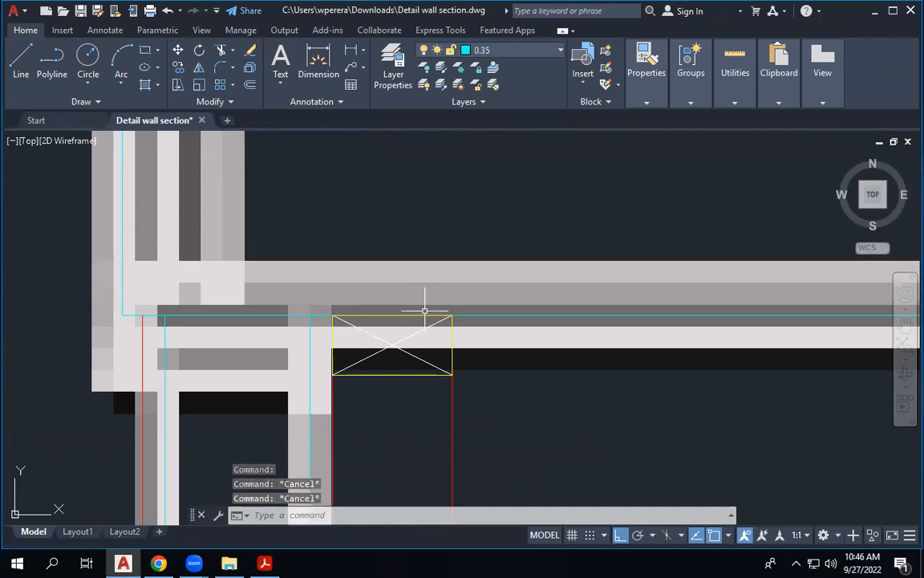
{"action": "left_click", "coordinate": [423, 315]}
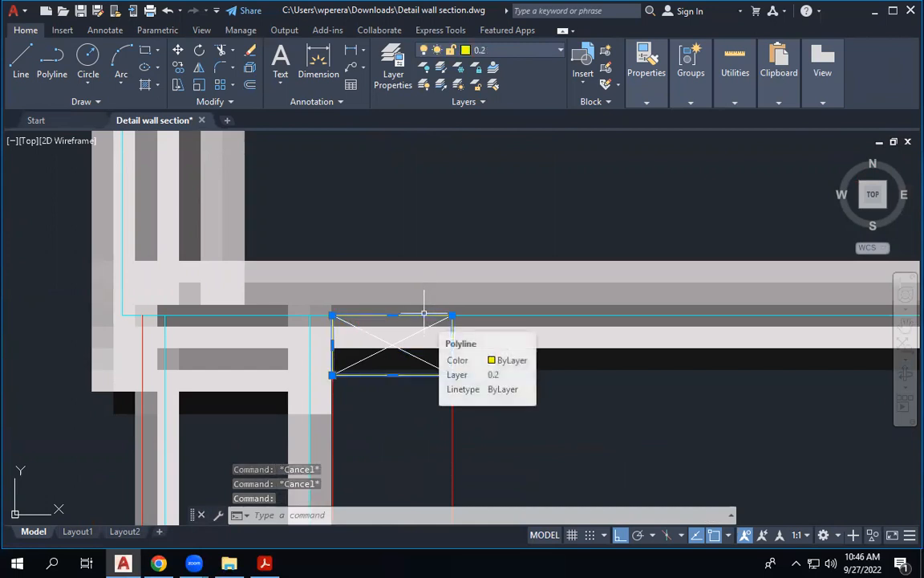
{"action": "key", "text": "Escape"}
{"action": "scroll", "coordinate": [419, 233], "scroll_direction": "down", "scroll_amount": 4}
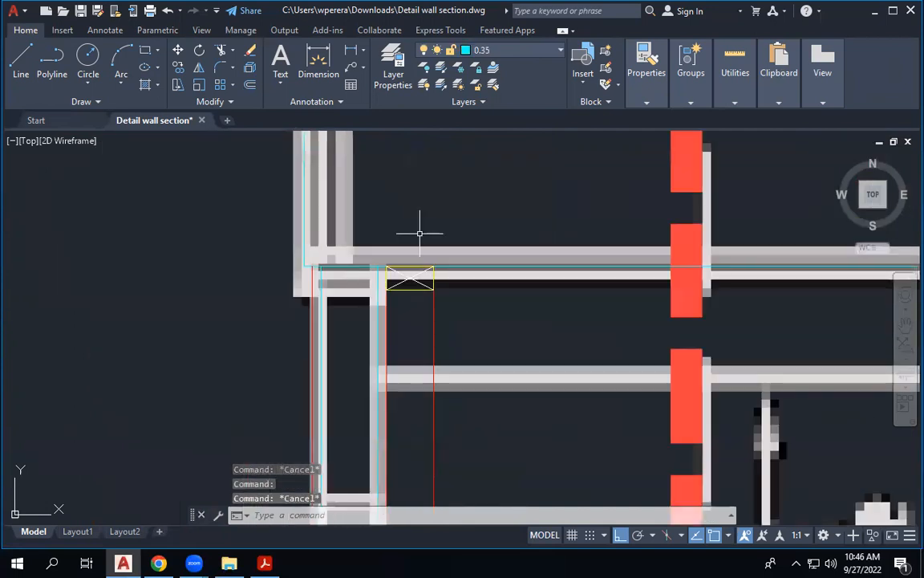
{"action": "scroll", "coordinate": [419, 233], "scroll_direction": "down", "scroll_amount": 2}
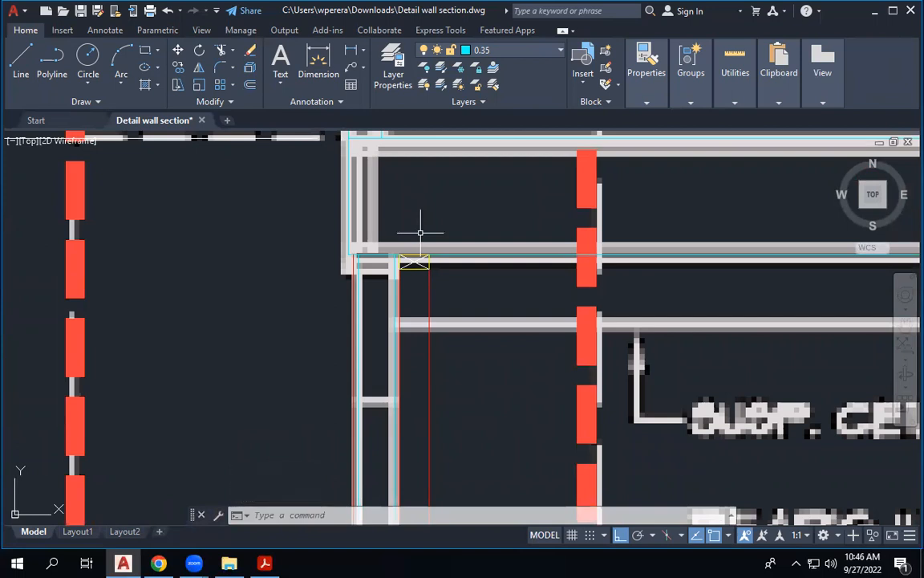
{"action": "scroll", "coordinate": [419, 233], "scroll_direction": "down", "scroll_amount": 2}
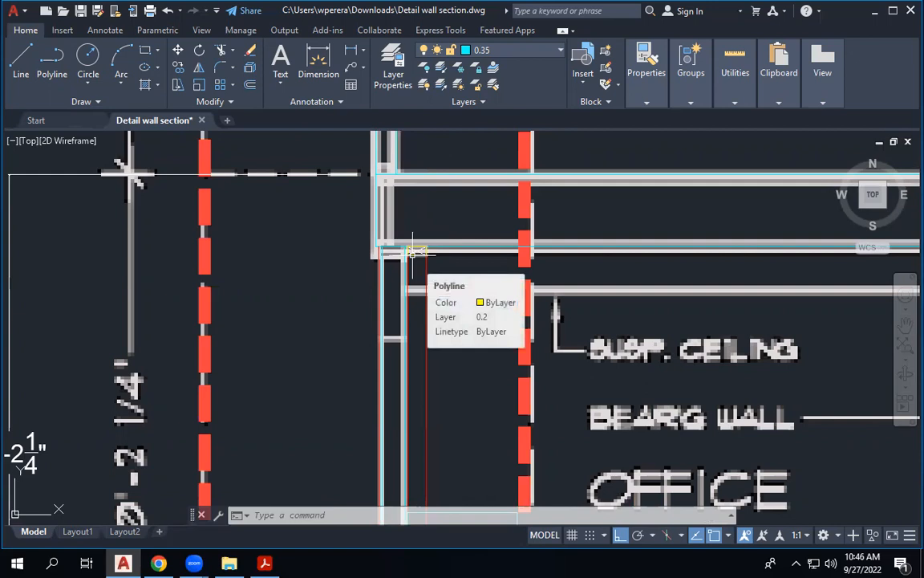
{"action": "scroll", "coordinate": [421, 255], "scroll_direction": "up", "scroll_amount": 4}
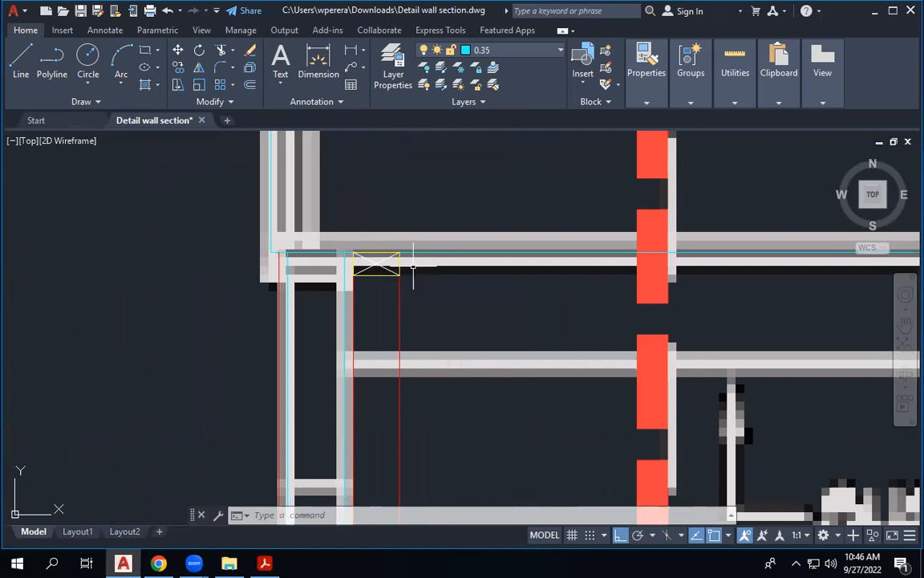
{"action": "scroll", "coordinate": [378, 212], "scroll_direction": "down", "scroll_amount": 3}
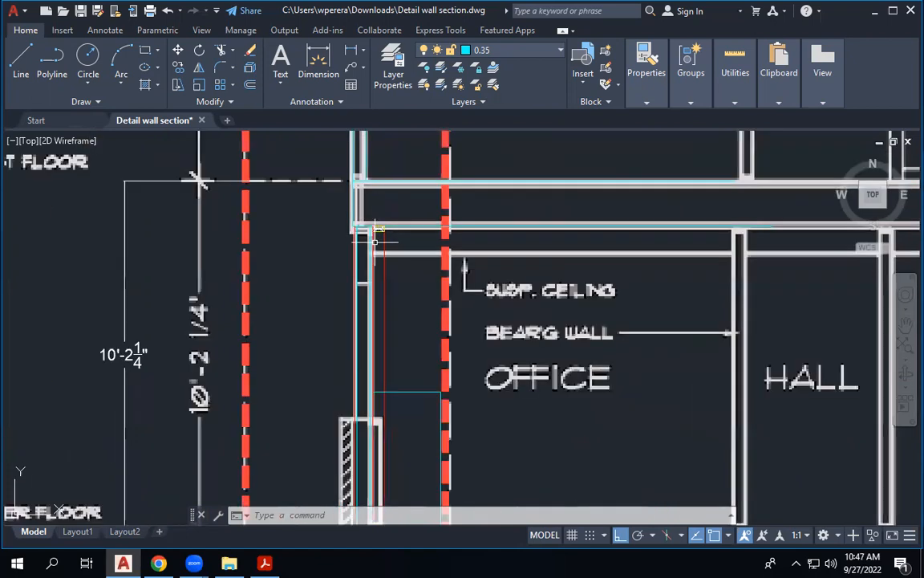
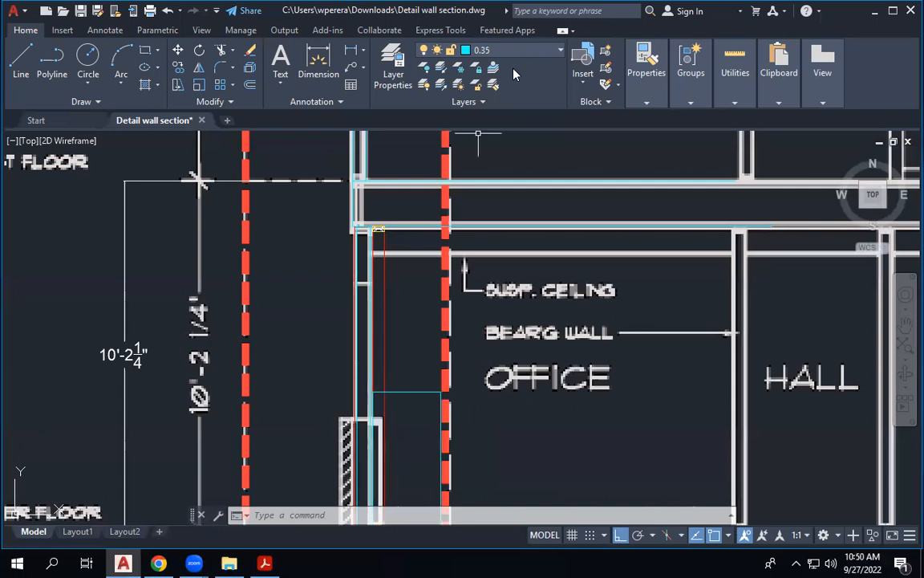
{"action": "scroll", "coordinate": [381, 213], "scroll_direction": "up", "scroll_amount": 10}
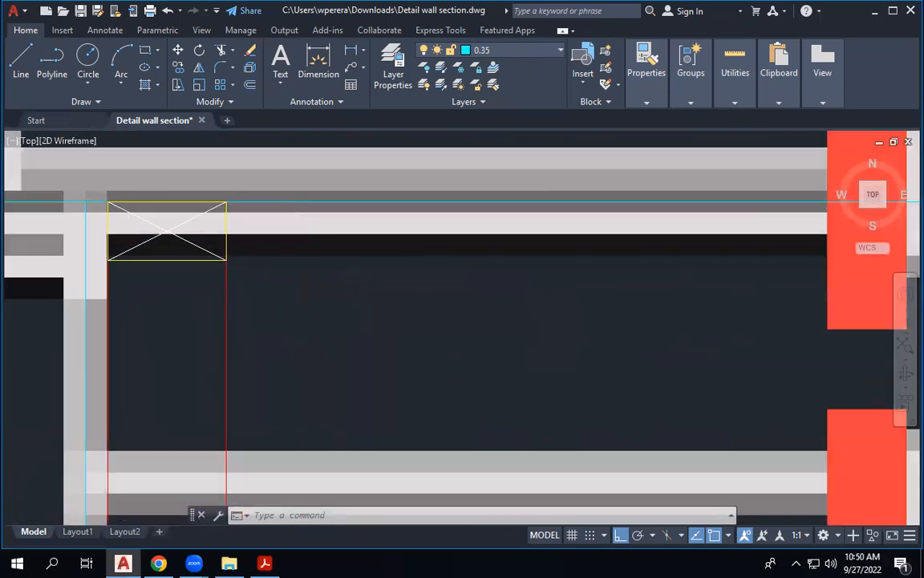
{"action": "scroll", "coordinate": [335, 251], "scroll_direction": "down", "scroll_amount": 5}
{"action": "scroll", "coordinate": [345, 237], "scroll_direction": "up", "scroll_amount": 2}
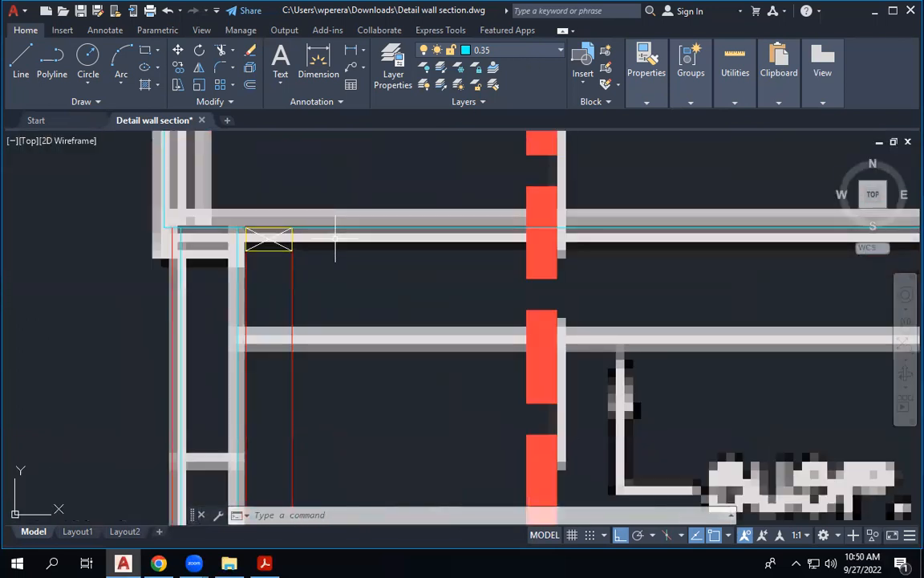
Step: Delete the cyan rectangle standing on the lower floor line between the wall and the red dashed boundary
{"action": "scroll", "coordinate": [345, 237], "scroll_direction": "down", "scroll_amount": 3}
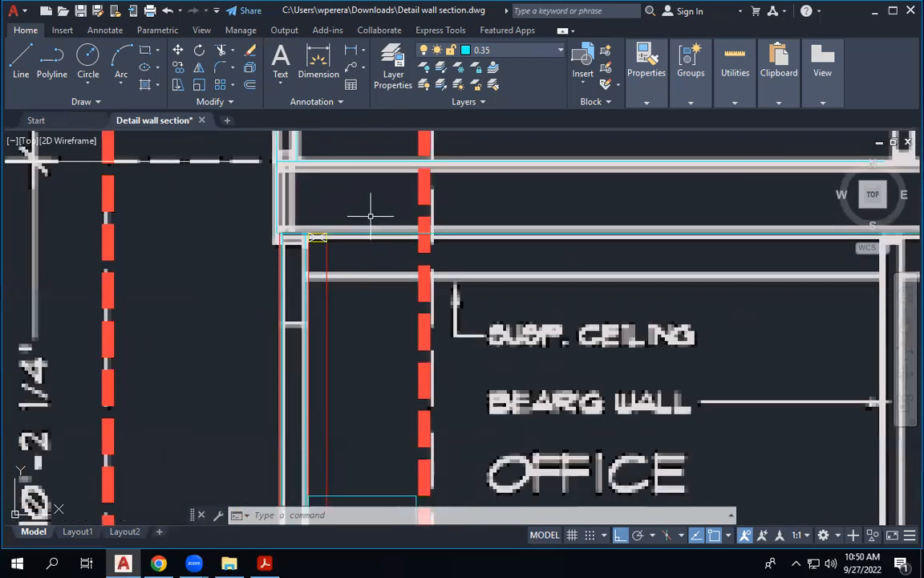
{"action": "scroll", "coordinate": [371, 216], "scroll_direction": "down", "scroll_amount": 2}
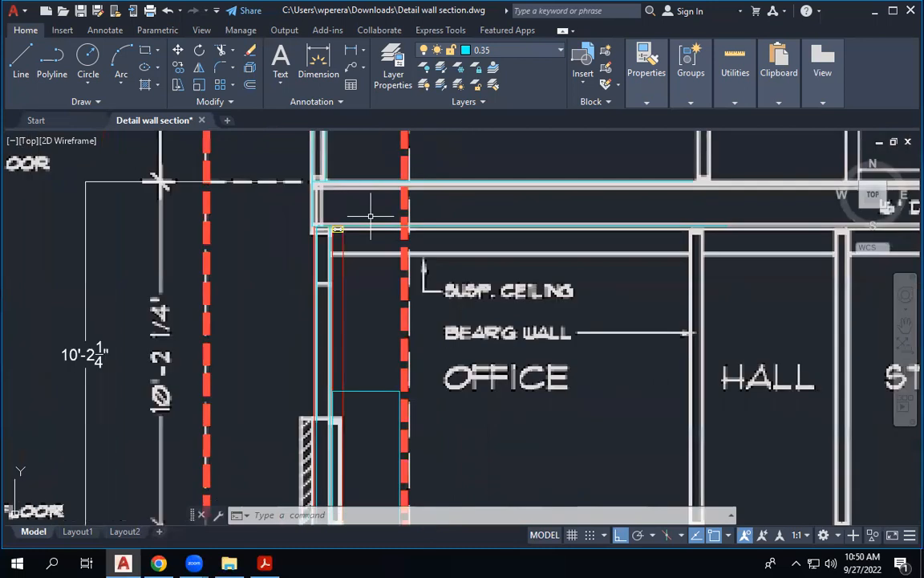
{"action": "scroll", "coordinate": [384, 203], "scroll_direction": "down", "scroll_amount": 2}
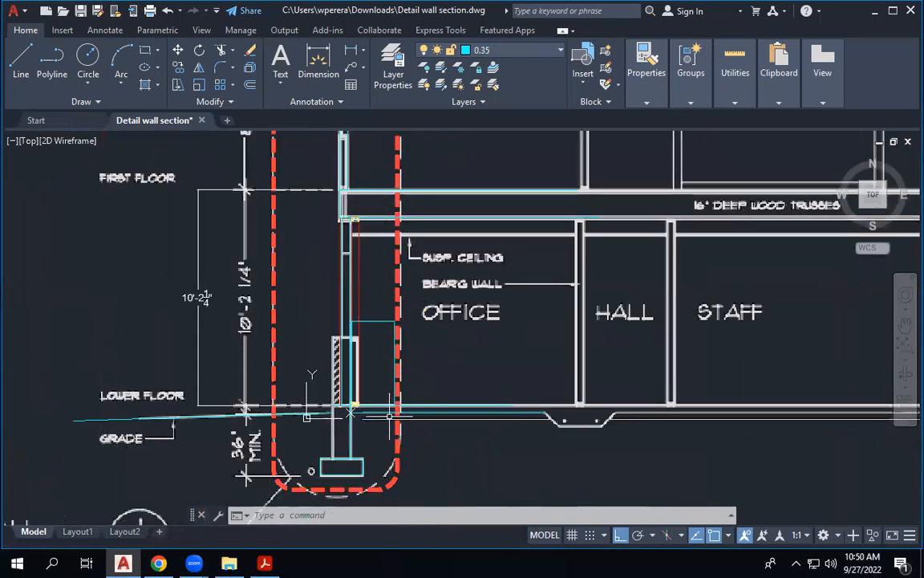
{"action": "scroll", "coordinate": [370, 321], "scroll_direction": "up", "scroll_amount": 2}
{"action": "left_click", "coordinate": [372, 317]}
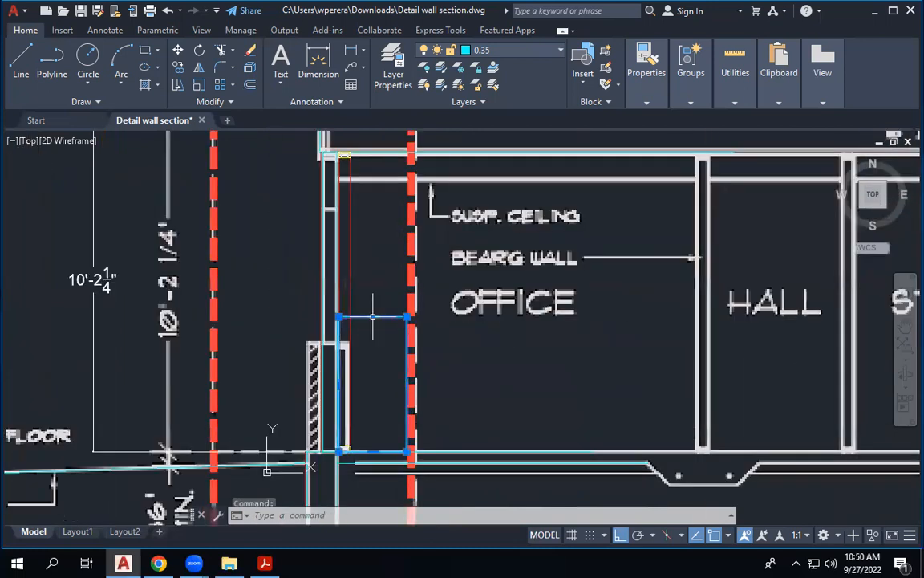
{"action": "key", "text": "Delete"}
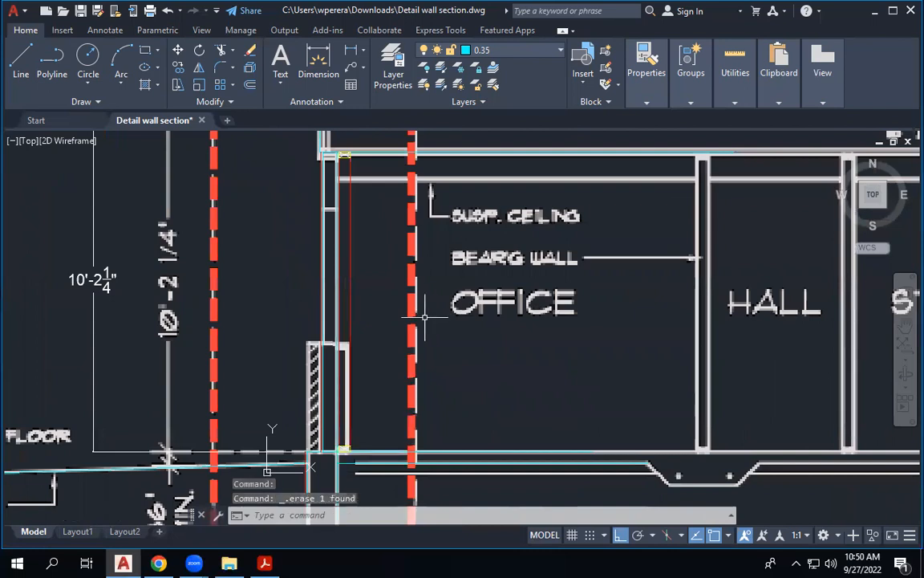
Step: Examine the furred stud wall, its treated 2x4 plate and the interior finish layer in the Foundation details image
{"action": "scroll", "coordinate": [462, 321], "scroll_direction": "down", "scroll_amount": 5}
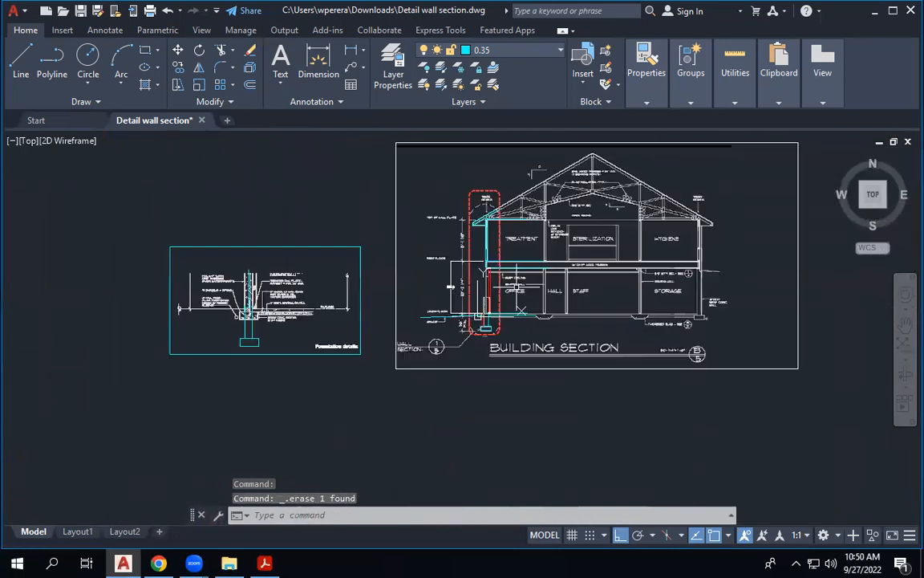
{"action": "scroll", "coordinate": [198, 265], "scroll_direction": "up", "scroll_amount": 4}
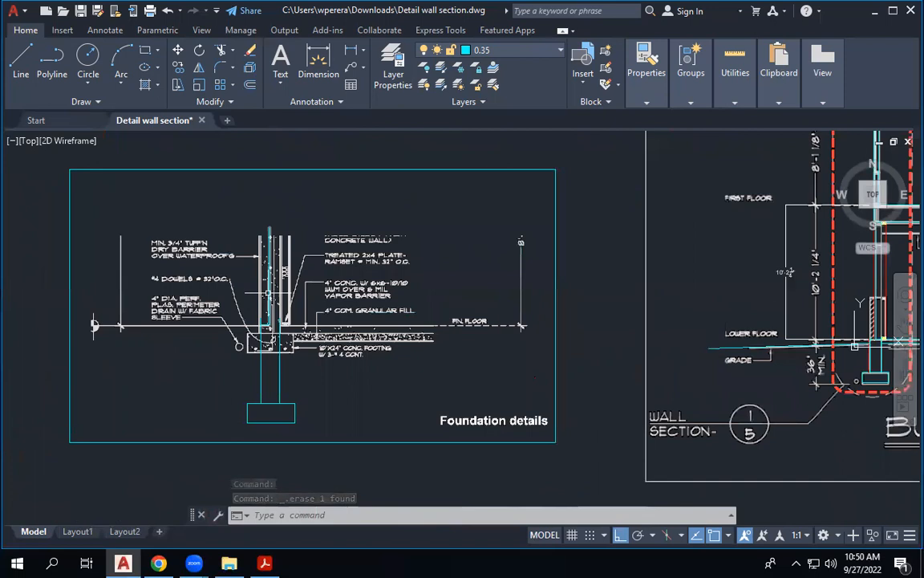
{"action": "scroll", "coordinate": [277, 315], "scroll_direction": "up", "scroll_amount": 8}
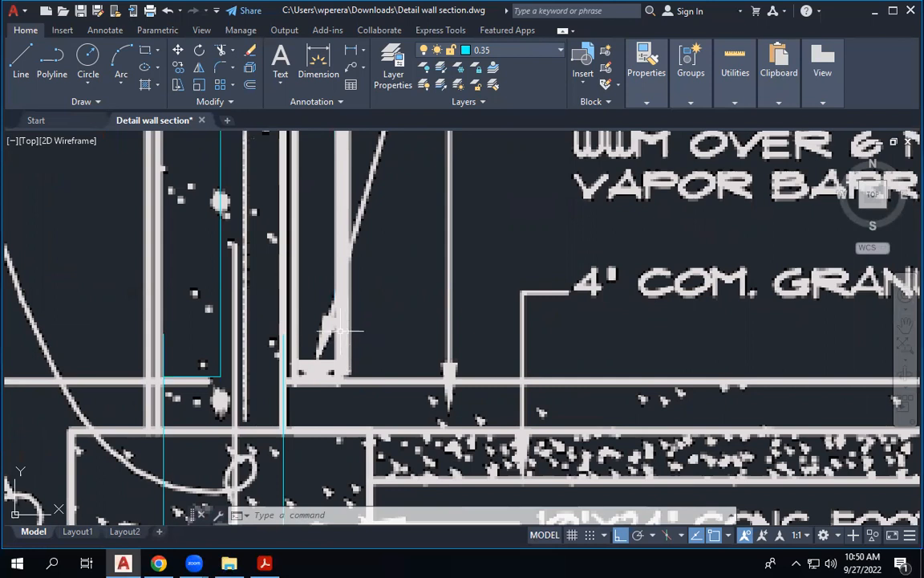
{"action": "scroll", "coordinate": [349, 343], "scroll_direction": "down", "scroll_amount": 8}
{"action": "scroll", "coordinate": [332, 215], "scroll_direction": "up", "scroll_amount": 6}
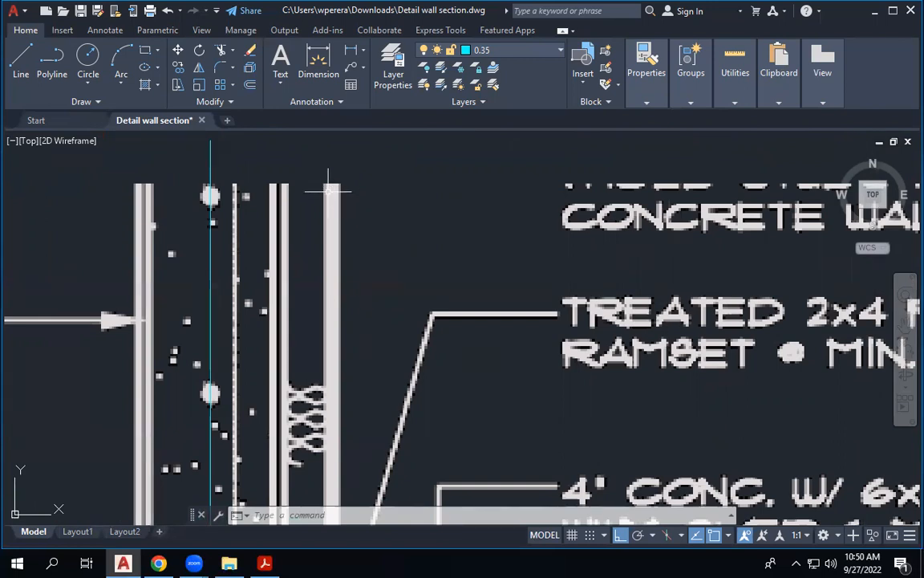
{"action": "scroll", "coordinate": [331, 187], "scroll_direction": "down", "scroll_amount": 6}
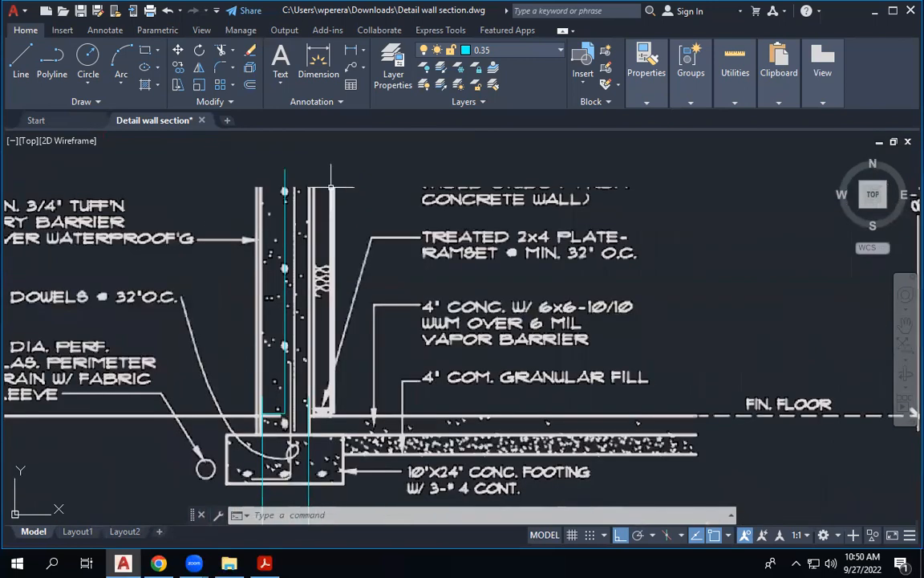
{"action": "scroll", "coordinate": [664, 207], "scroll_direction": "up", "scroll_amount": 4}
Step: Offset the red vertical line along the plates' room-side edge 1" toward the office to add the interior finish thickness
{"action": "scroll", "coordinate": [664, 207], "scroll_direction": "up", "scroll_amount": 4}
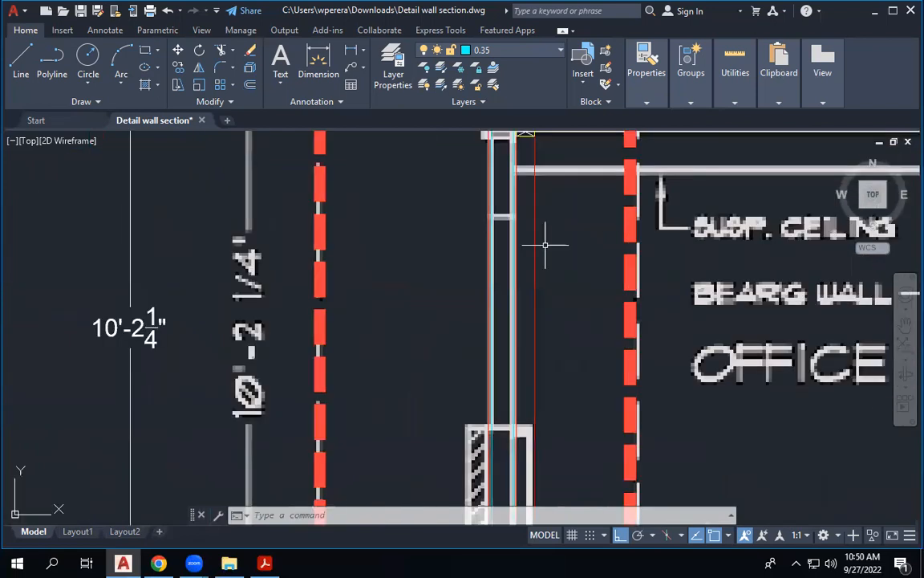
{"action": "left_click", "coordinate": [544, 237]}
{"action": "left_click", "coordinate": [542, 239]}
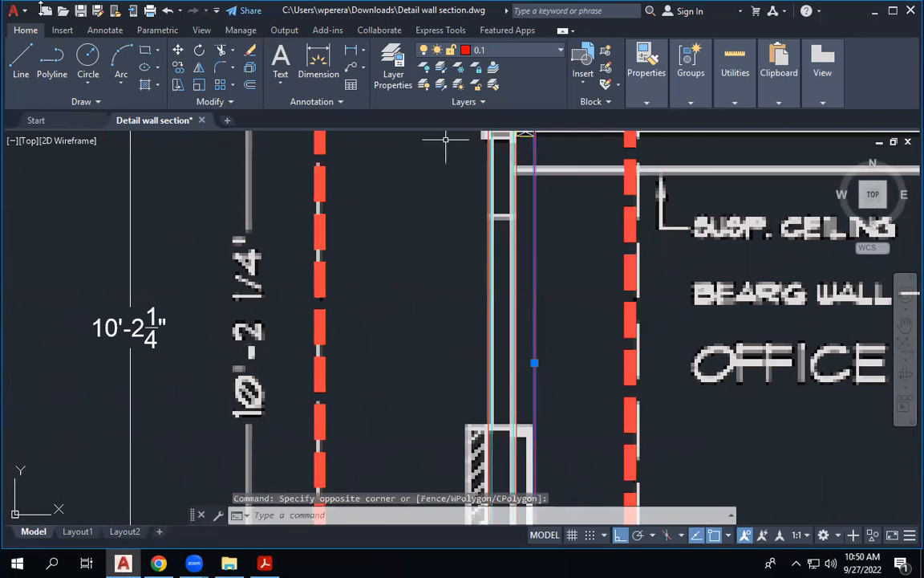
{"action": "left_click", "coordinate": [253, 84]}
{"action": "type", "text": "1\""}
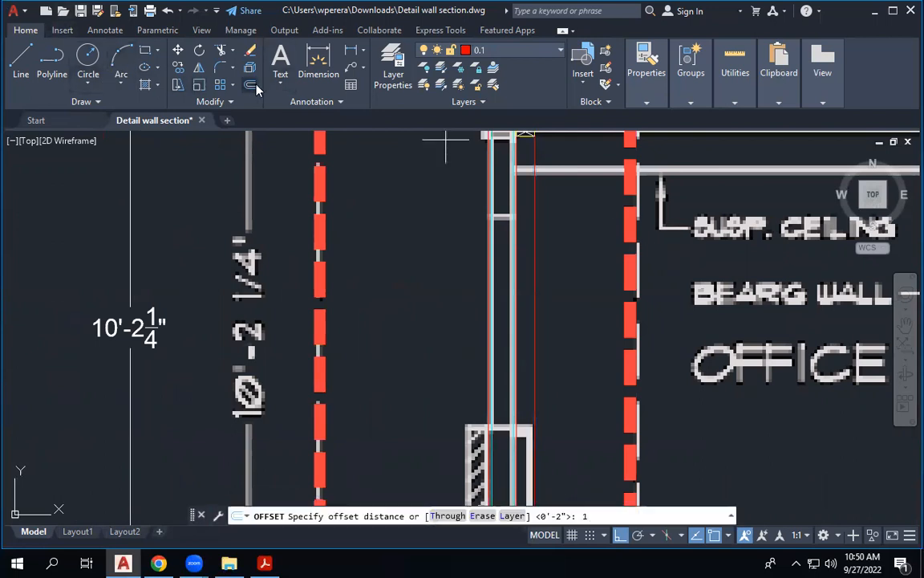
{"action": "key", "text": "Return"}
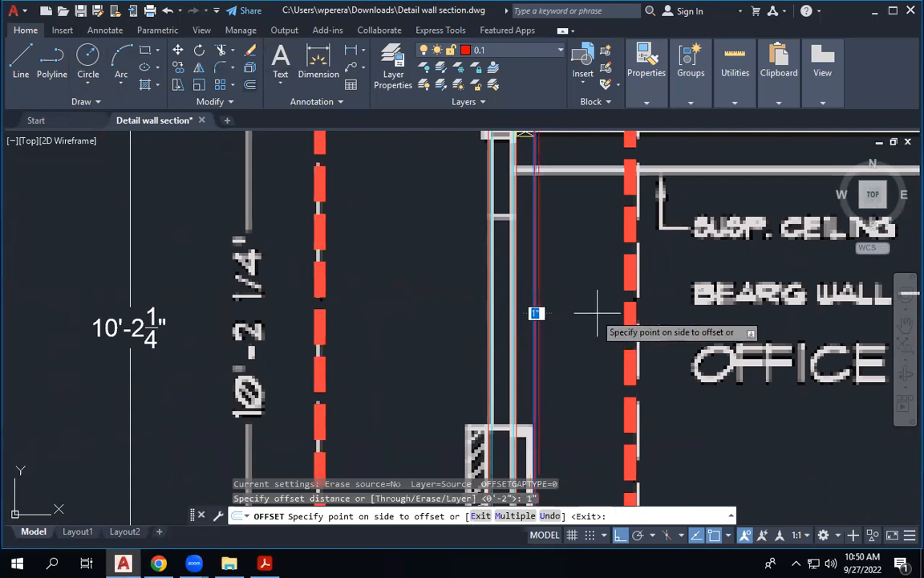
{"action": "left_click", "coordinate": [624, 313]}
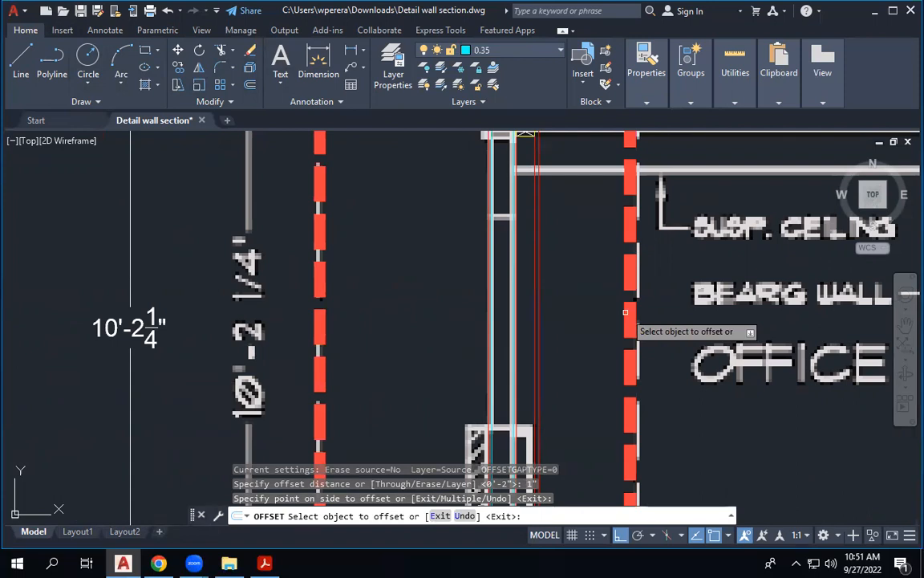
{"action": "scroll", "coordinate": [556, 312], "scroll_direction": "up", "scroll_amount": 4}
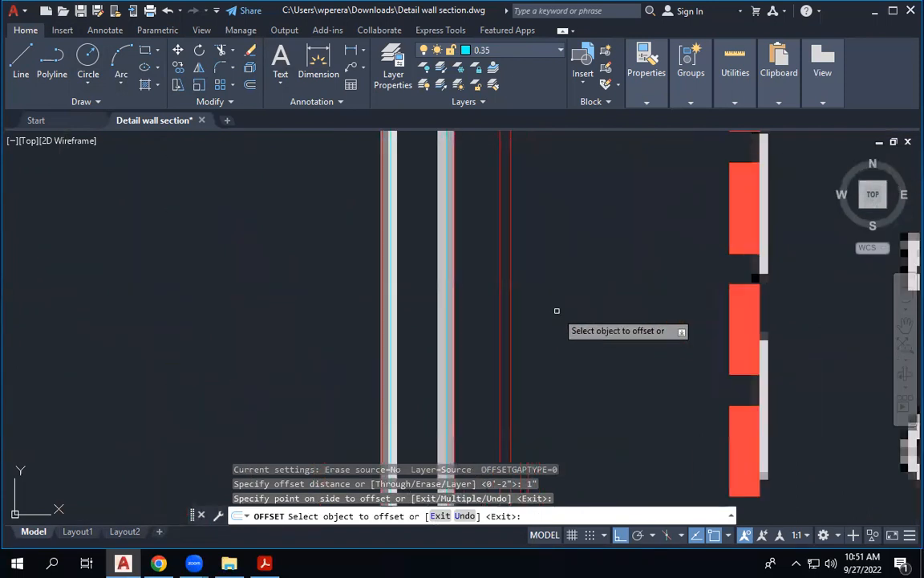
{"action": "key", "text": "Escape"}
Step: Check the two red interior finish lines, including their layer, and how they meet the bottom plate and floor line
{"action": "left_click", "coordinate": [511, 291]}
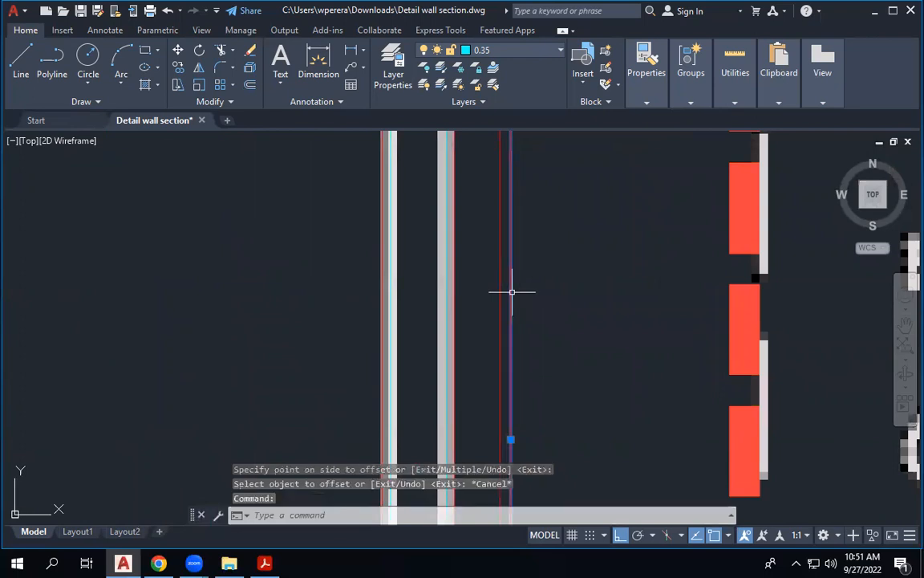
{"action": "scroll", "coordinate": [491, 302], "scroll_direction": "down", "scroll_amount": 2}
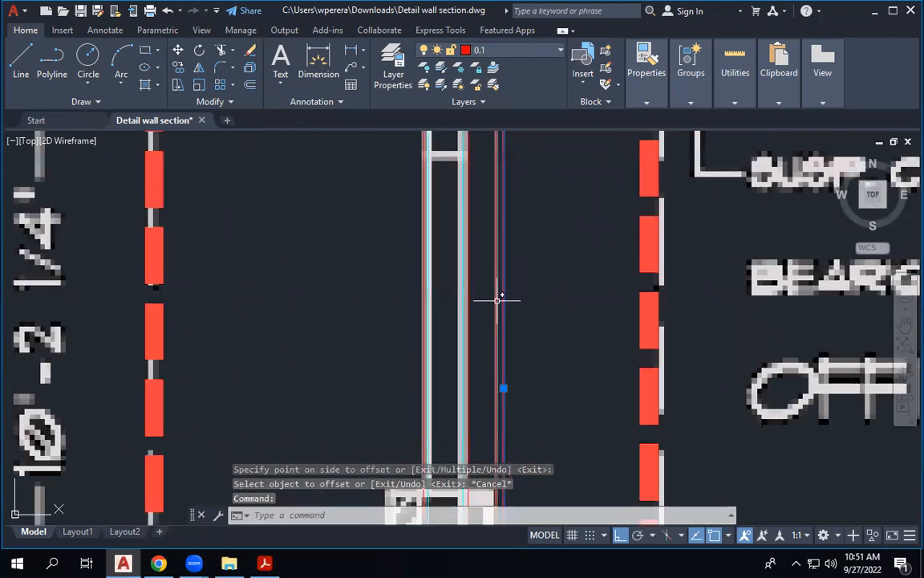
{"action": "left_click", "coordinate": [496, 301]}
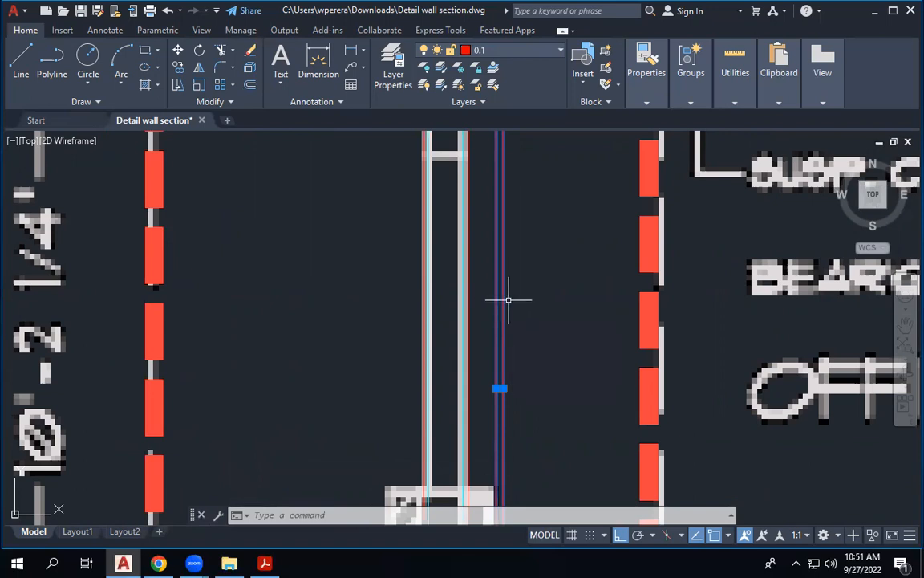
{"action": "key", "text": "Escape"}
{"action": "scroll", "coordinate": [495, 307], "scroll_direction": "down", "scroll_amount": 3}
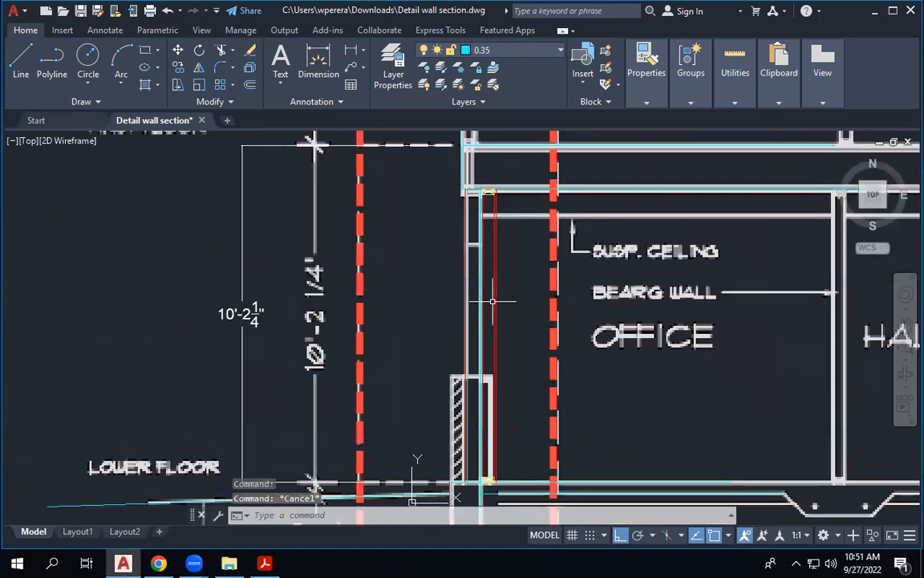
{"action": "scroll", "coordinate": [495, 497], "scroll_direction": "up", "scroll_amount": 4}
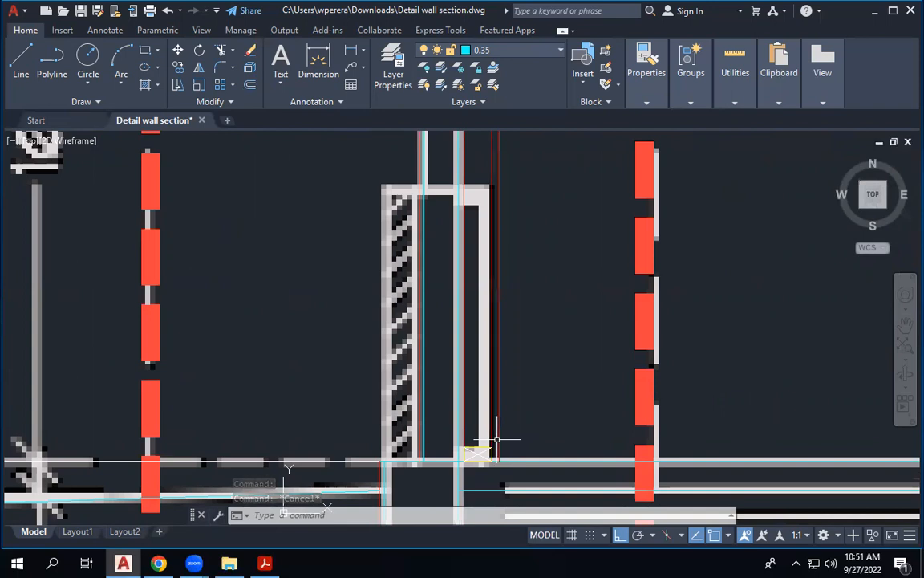
{"action": "mouse_move", "coordinate": [499, 440]}
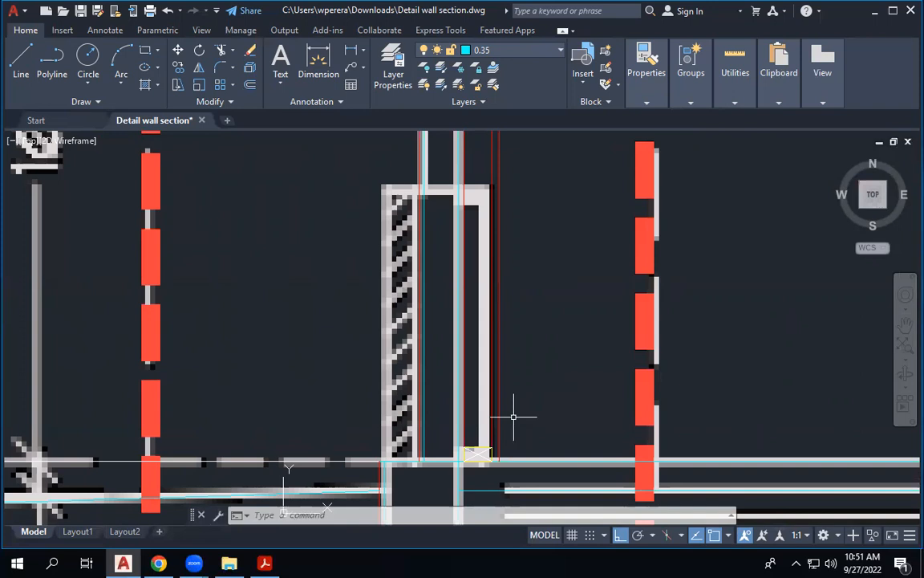
{"action": "scroll", "coordinate": [456, 421], "scroll_direction": "up", "scroll_amount": 4}
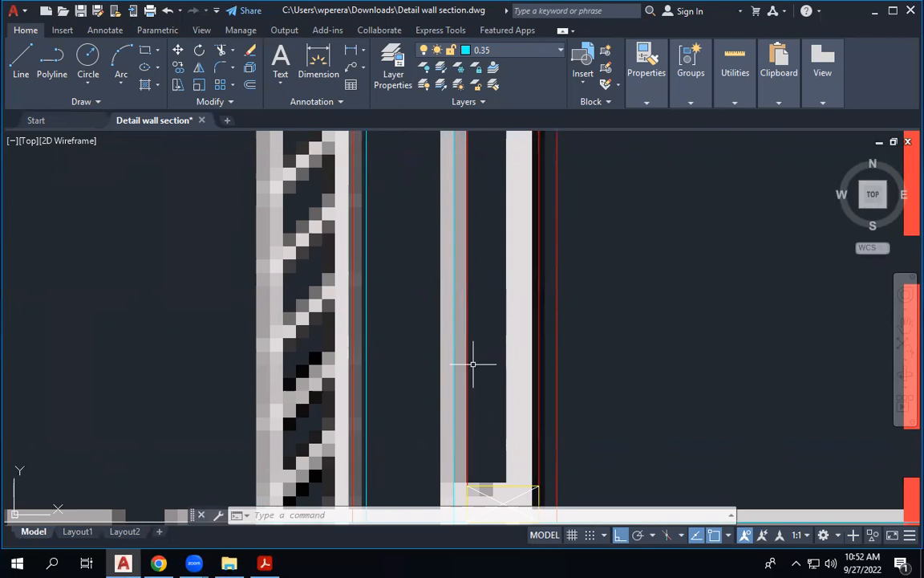
{"action": "scroll", "coordinate": [470, 369], "scroll_direction": "down", "scroll_amount": 4}
{"action": "scroll", "coordinate": [455, 417], "scroll_direction": "down", "scroll_amount": 3}
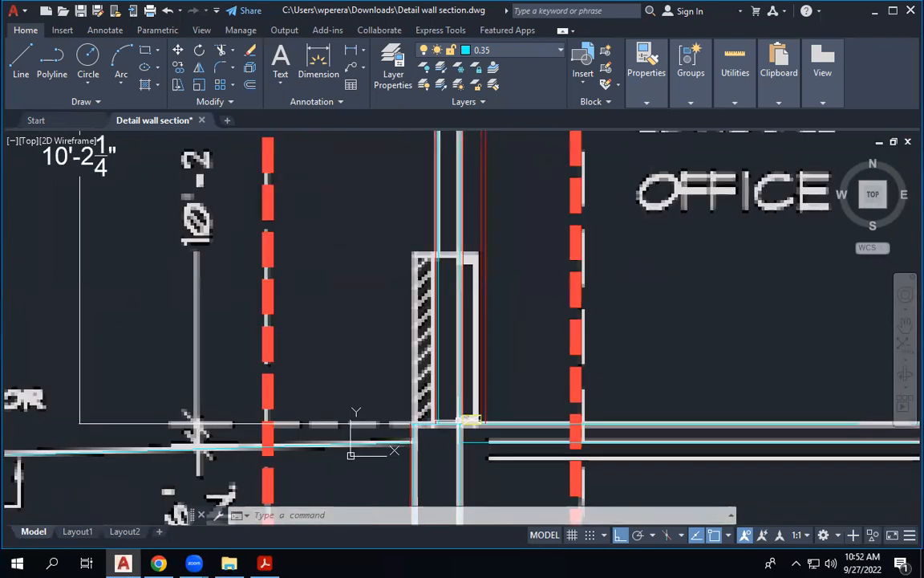
Step: Compare the drawn lower wall with the Foundation details image, examining the insulation, treated plate, slab, granular fill and footing
{"action": "scroll", "coordinate": [458, 421], "scroll_direction": "down", "scroll_amount": 3}
{"action": "scroll", "coordinate": [459, 421], "scroll_direction": "up", "scroll_amount": 2}
{"action": "scroll", "coordinate": [792, 395], "scroll_direction": "down", "scroll_amount": 3}
{"action": "scroll", "coordinate": [68, 390], "scroll_direction": "up", "scroll_amount": 3}
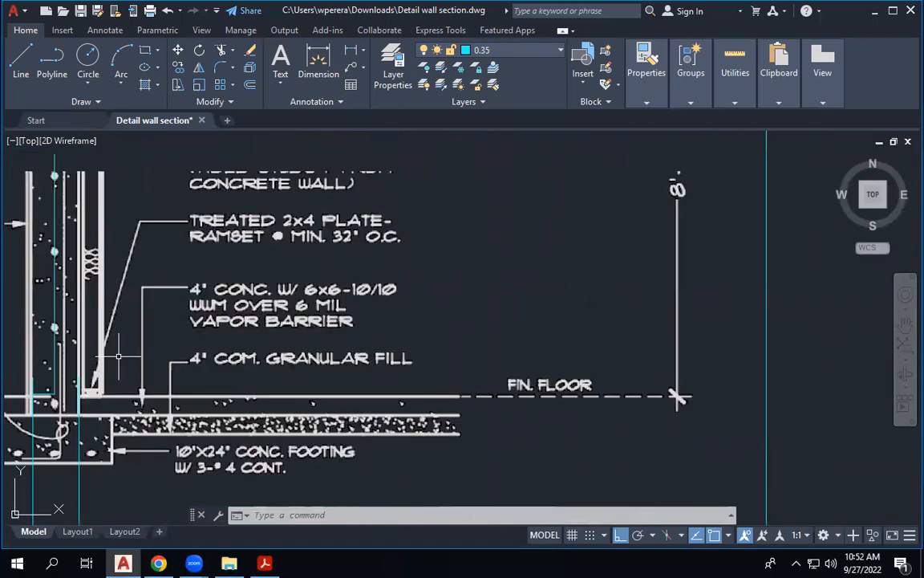
{"action": "scroll", "coordinate": [113, 361], "scroll_direction": "down", "scroll_amount": 5}
{"action": "scroll", "coordinate": [476, 367], "scroll_direction": "up", "scroll_amount": 7}
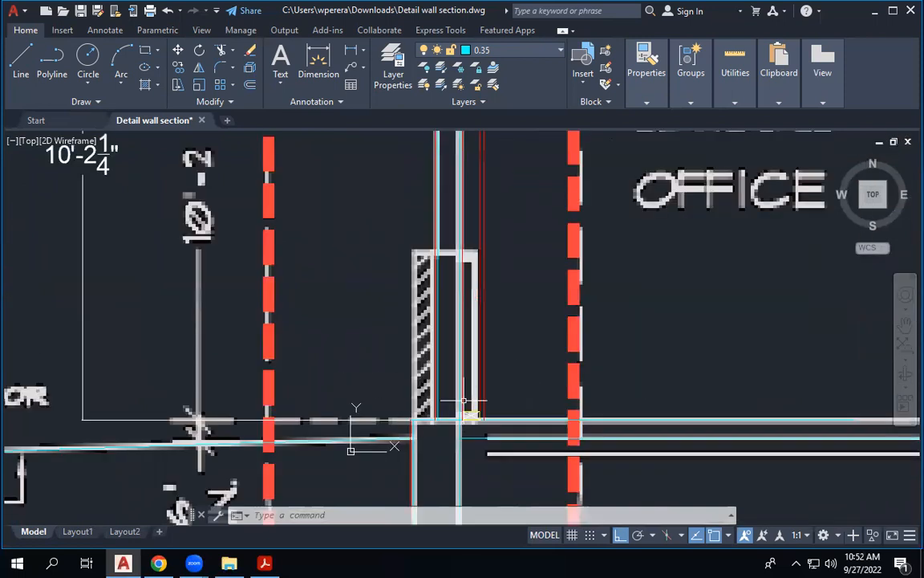
{"action": "scroll", "coordinate": [484, 196], "scroll_direction": "down", "scroll_amount": 7}
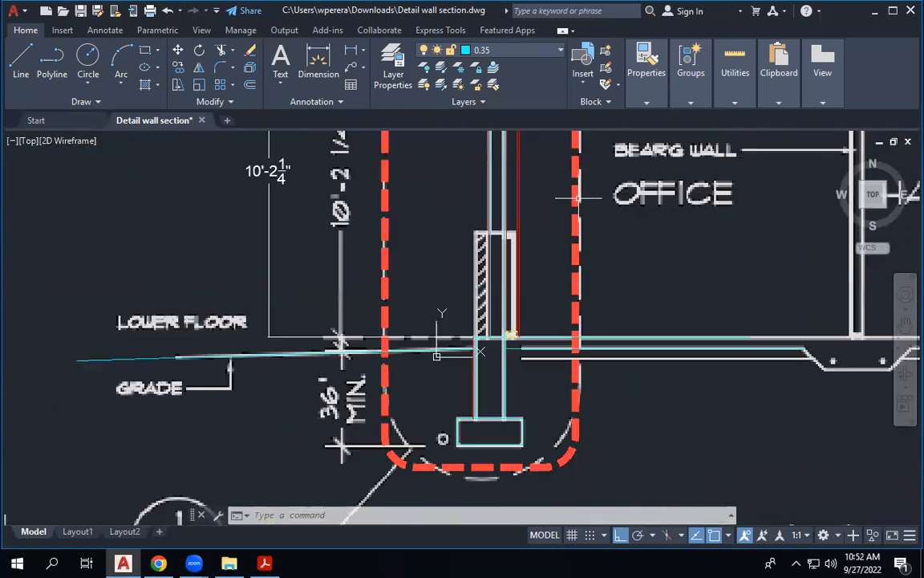
{"action": "scroll", "coordinate": [197, 220], "scroll_direction": "up", "scroll_amount": 12}
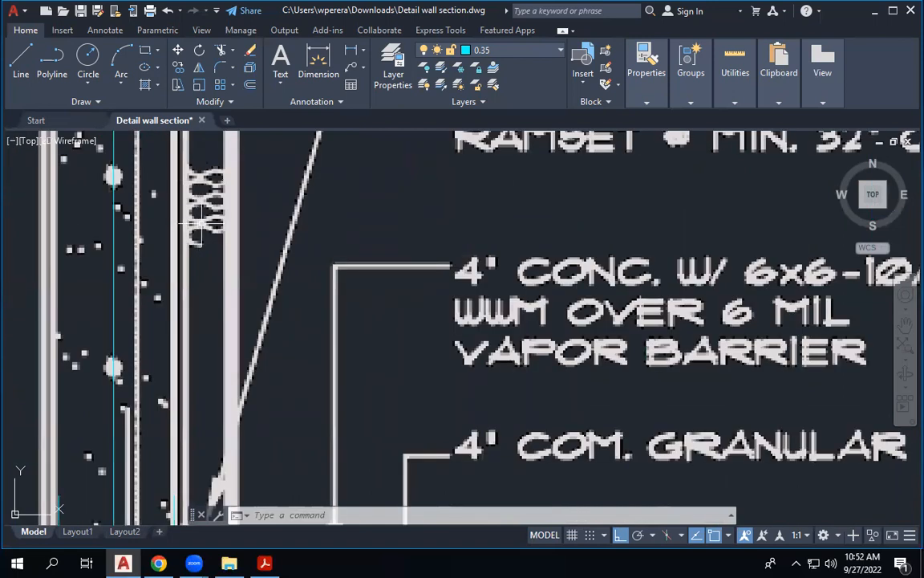
{"action": "scroll", "coordinate": [430, 145], "scroll_direction": "down", "scroll_amount": 6}
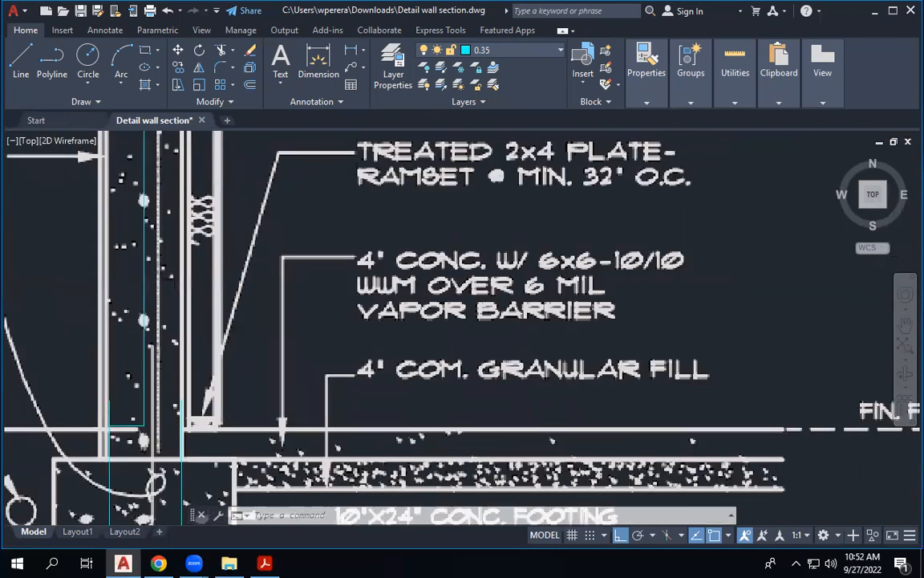
{"action": "scroll", "coordinate": [192, 281], "scroll_direction": "up", "scroll_amount": 6}
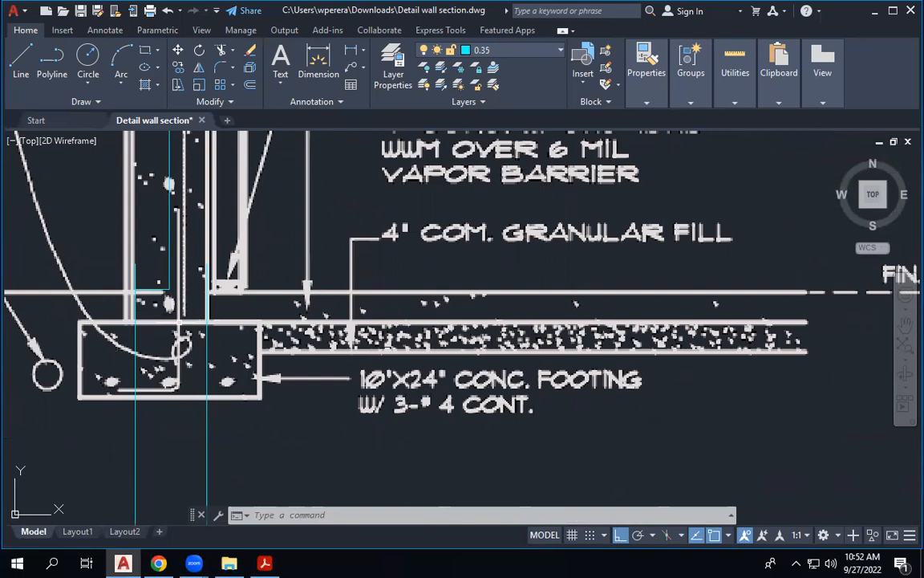
{"action": "scroll", "coordinate": [200, 325], "scroll_direction": "down", "scroll_amount": 2}
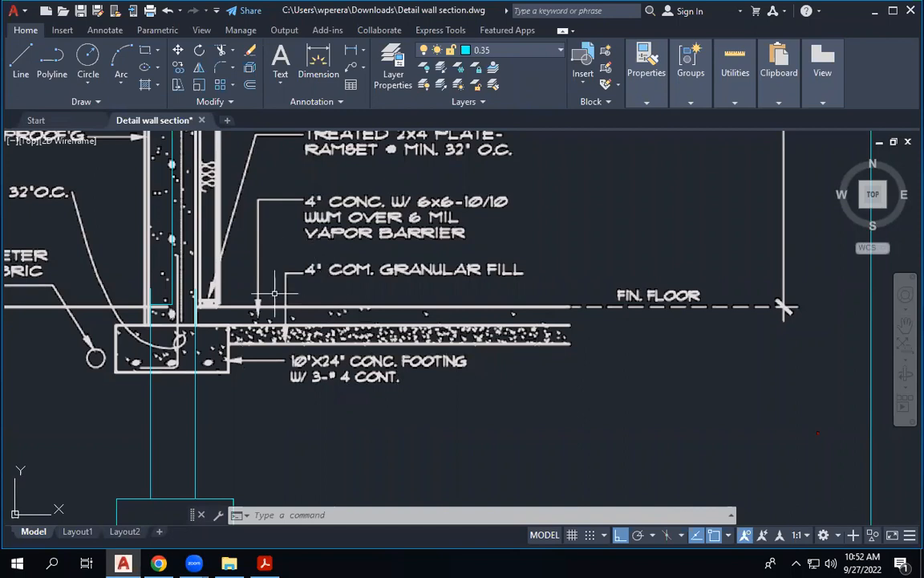
{"action": "scroll", "coordinate": [259, 313], "scroll_direction": "down", "scroll_amount": 2}
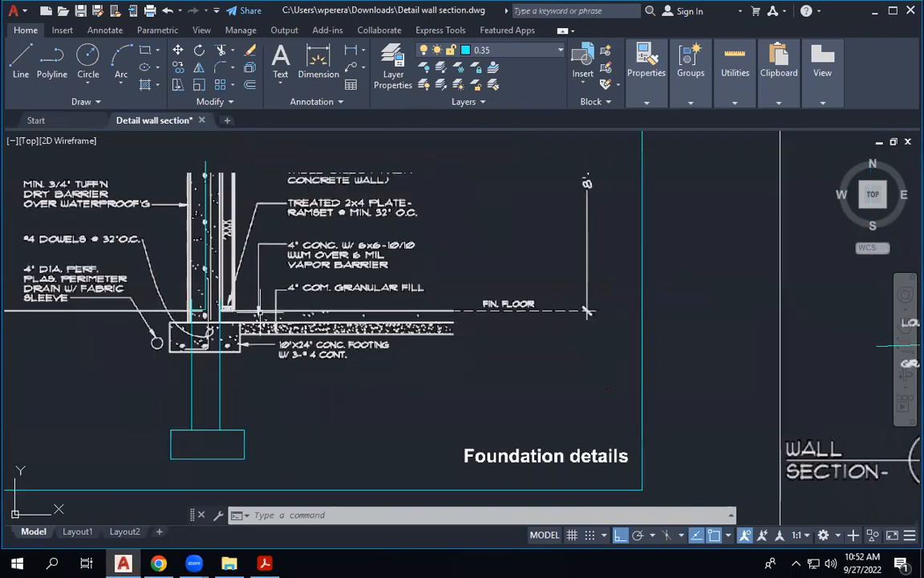
Step: Check the concrete slab and granular fill thickness notes in the Foundation details image
{"action": "scroll", "coordinate": [197, 303], "scroll_direction": "down", "scroll_amount": 6}
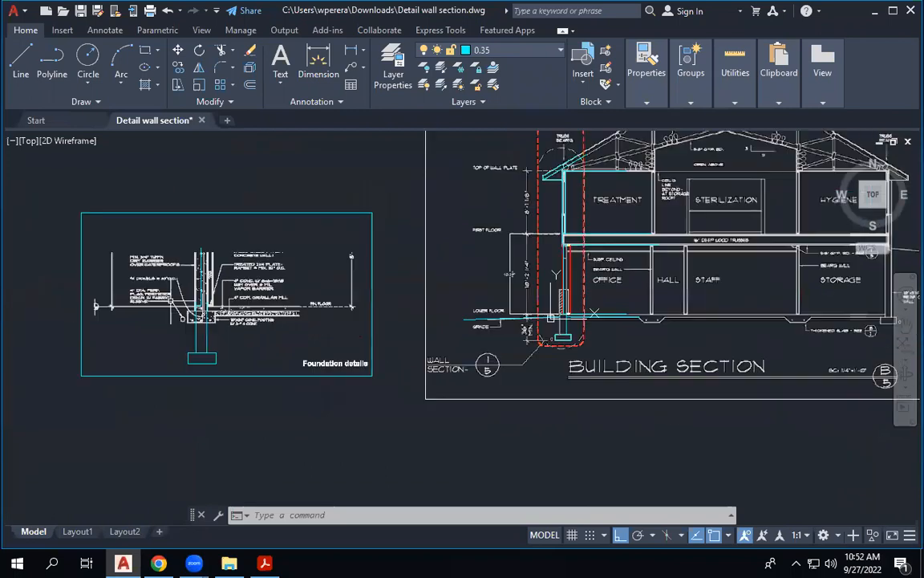
{"action": "scroll", "coordinate": [478, 315], "scroll_direction": "up", "scroll_amount": 4}
{"action": "scroll", "coordinate": [225, 306], "scroll_direction": "up", "scroll_amount": 2}
{"action": "scroll", "coordinate": [225, 309], "scroll_direction": "up", "scroll_amount": 2}
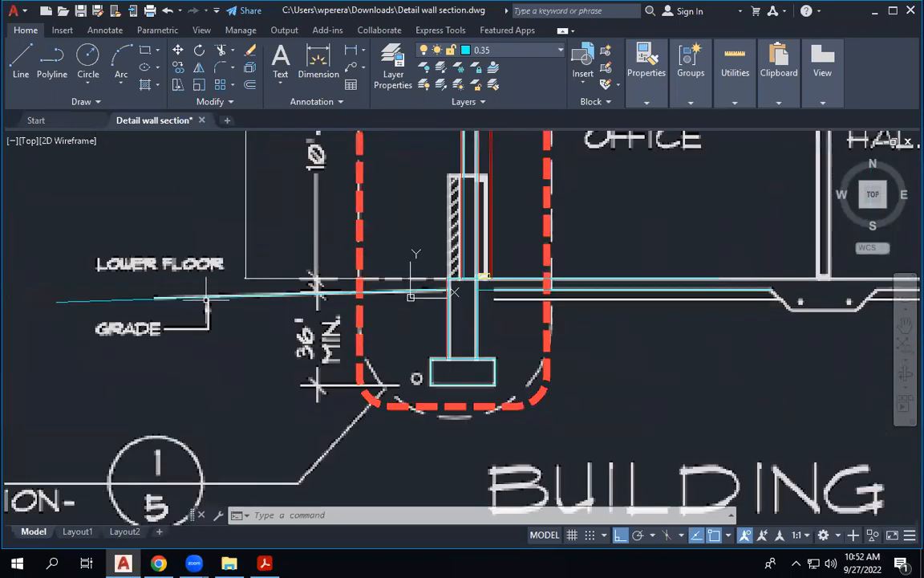
{"action": "left_click", "coordinate": [52, 64]}
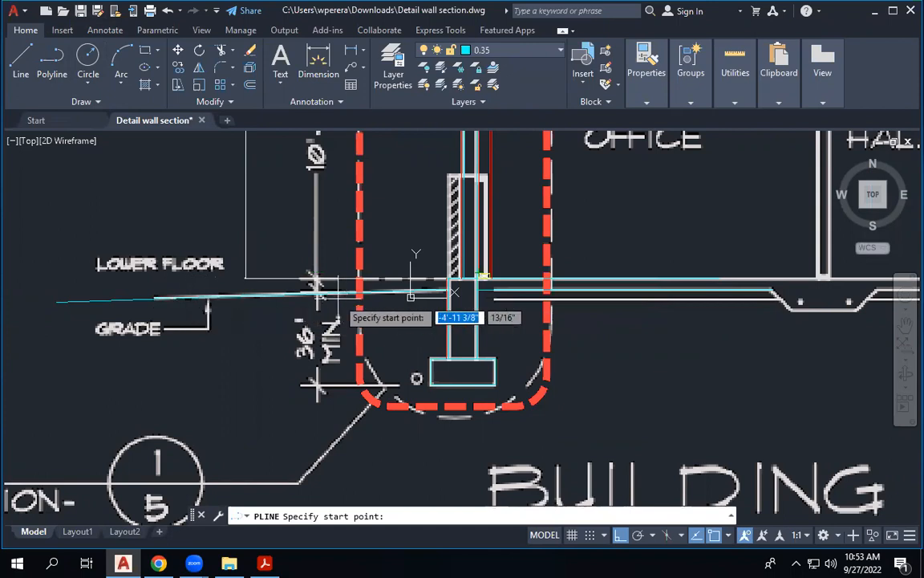
{"action": "left_click", "coordinate": [24, 62]}
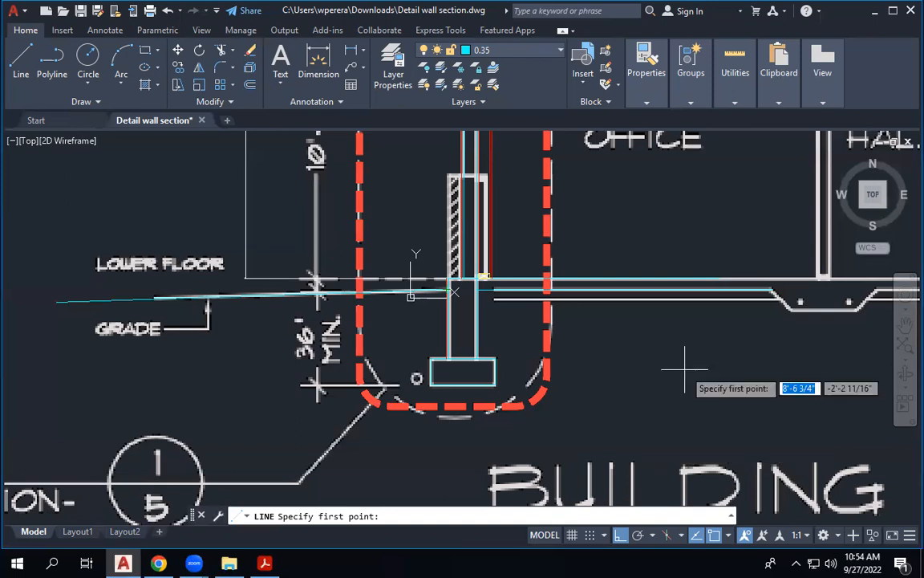
{"action": "scroll", "coordinate": [303, 340], "scroll_direction": "down", "scroll_amount": 2}
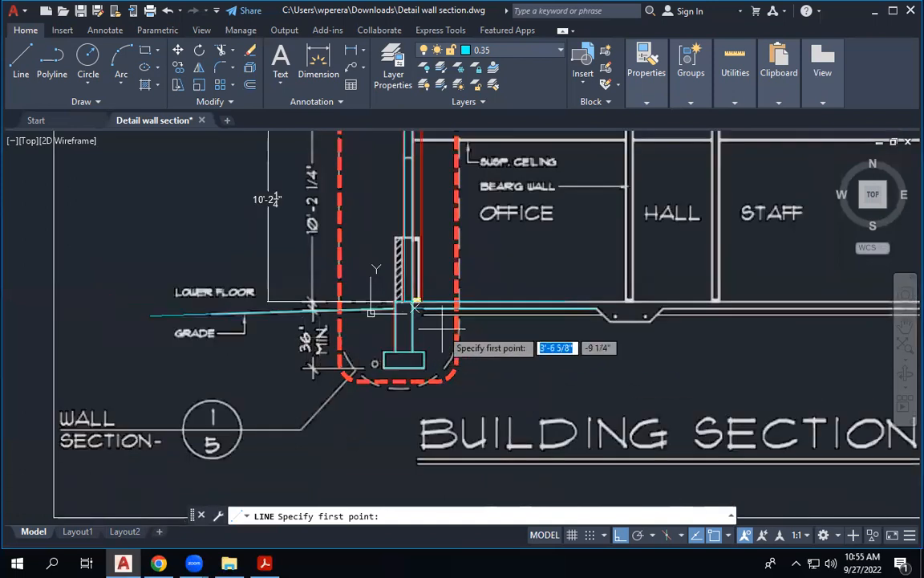
{"action": "scroll", "coordinate": [778, 333], "scroll_direction": "down", "scroll_amount": 3}
{"action": "scroll", "coordinate": [275, 255], "scroll_direction": "up", "scroll_amount": 6}
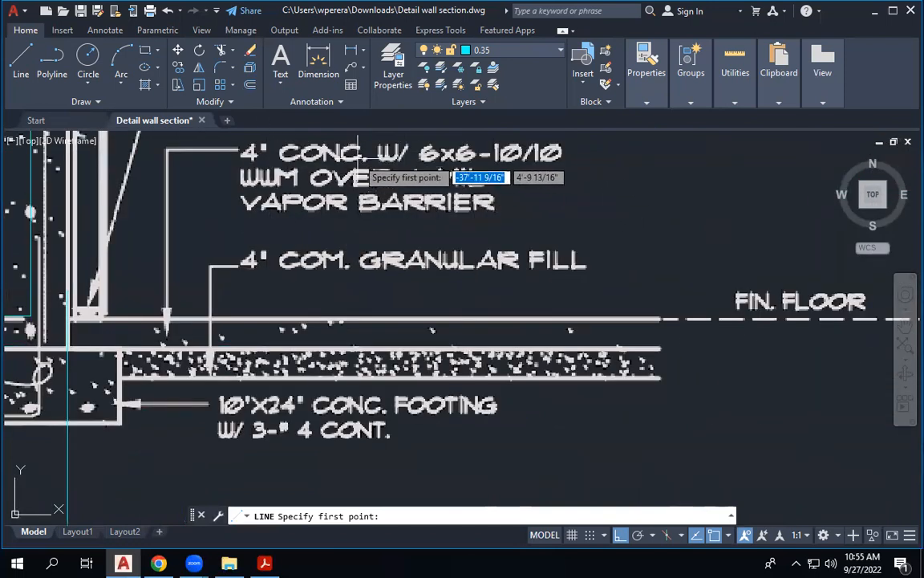
{"action": "key", "text": "Escape"}
Step: Erase the cyan slab underside line just below the lower floor line, beside the foundation wall
{"action": "scroll", "coordinate": [271, 255], "scroll_direction": "down", "scroll_amount": 5}
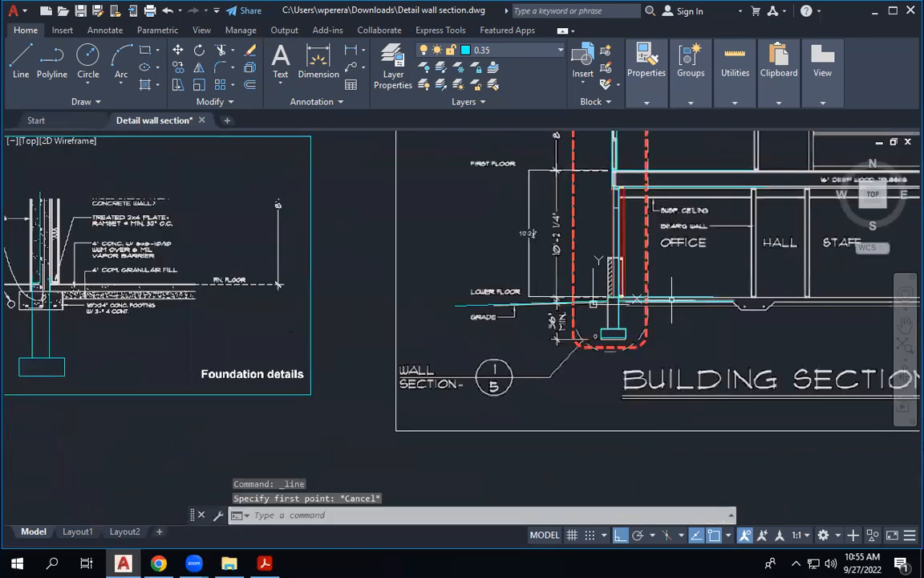
{"action": "scroll", "coordinate": [614, 277], "scroll_direction": "up", "scroll_amount": 5}
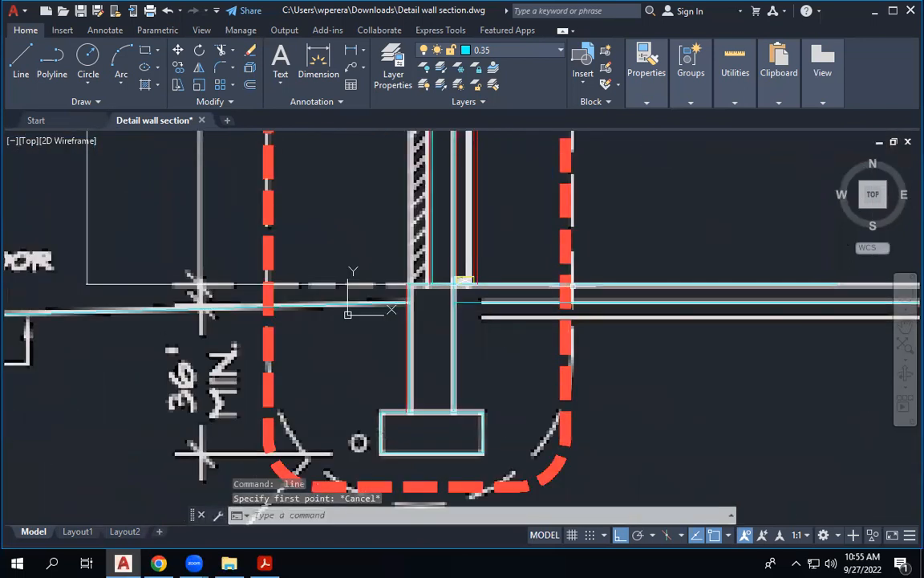
{"action": "left_click", "coordinate": [553, 283]}
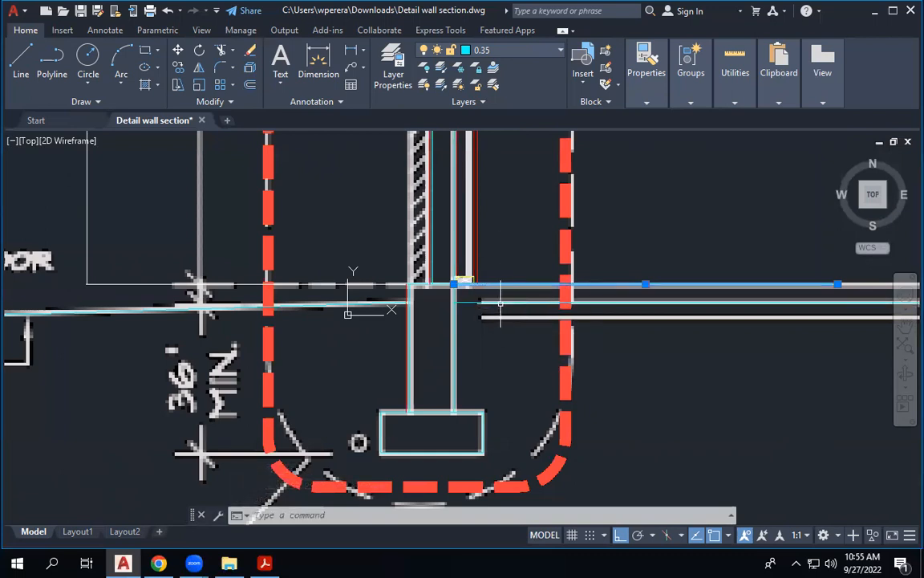
{"action": "left_click", "coordinate": [498, 302]}
{"action": "key", "text": "Escape"}
{"action": "key", "text": "Escape"}
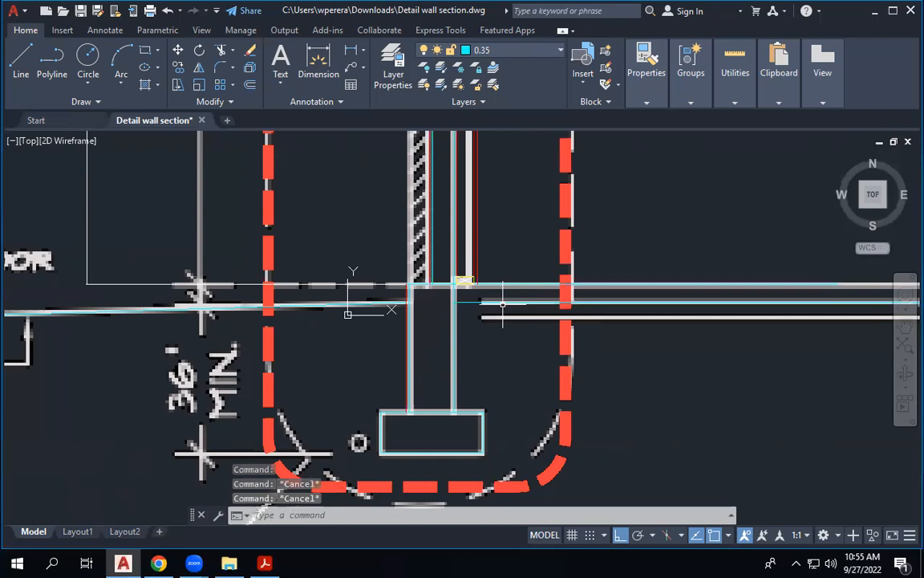
{"action": "left_click", "coordinate": [502, 302]}
{"action": "key", "text": "Delete"}
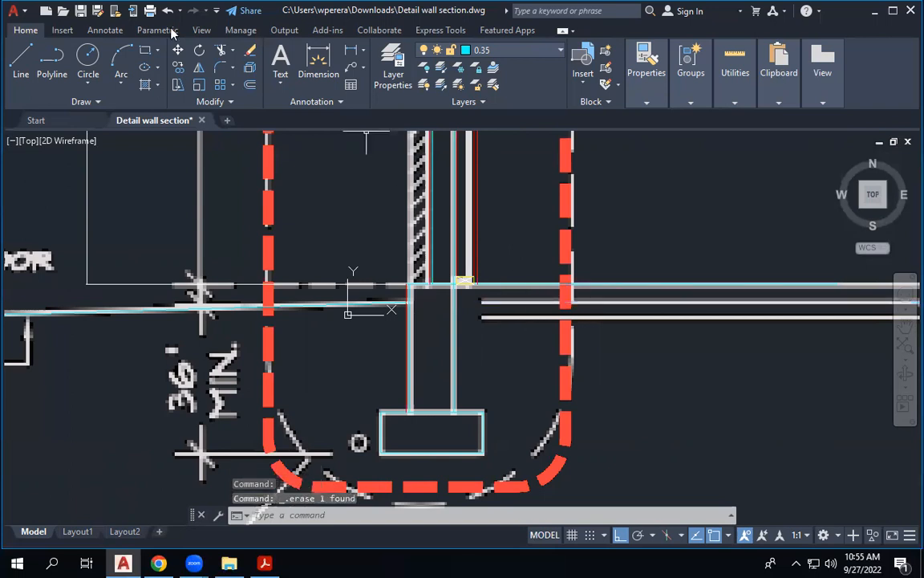
Step: Offset the lower floor line 4" downward to draw the underside of the concrete slab
{"action": "left_click", "coordinate": [249, 86]}
{"action": "type", "text": "4\""}
{"action": "key", "text": "Return"}
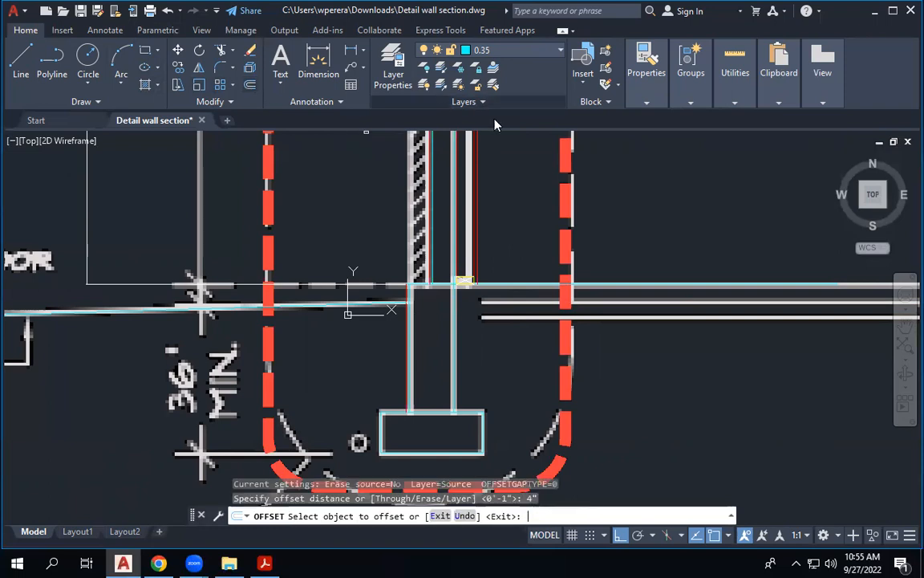
{"action": "left_click", "coordinate": [519, 286]}
{"action": "left_click", "coordinate": [521, 311]}
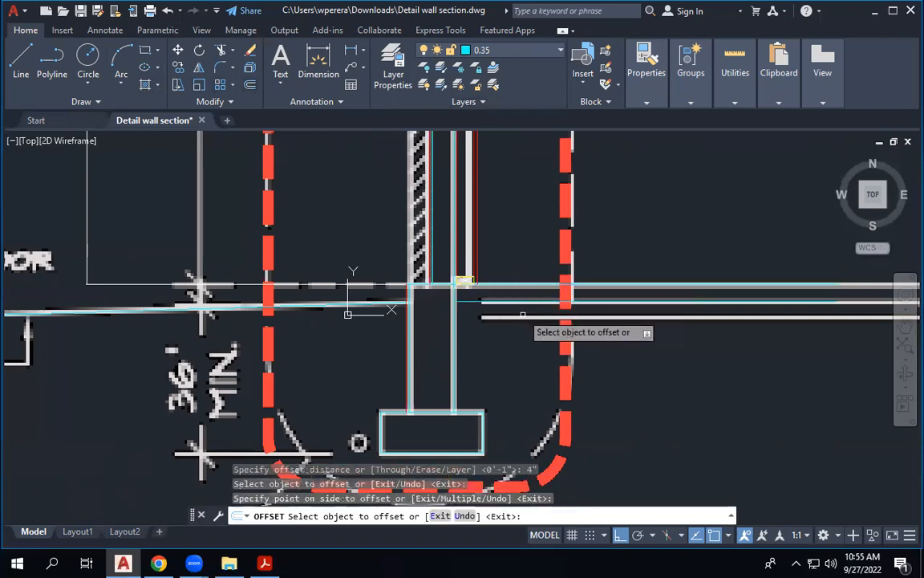
{"action": "right_click", "coordinate": [482, 319]}
{"action": "left_click", "coordinate": [536, 327]}
Step: Offset the slab underside line 6" downward to draw the bottom of the granular fill
{"action": "scroll", "coordinate": [517, 318], "scroll_direction": "up", "scroll_amount": 4}
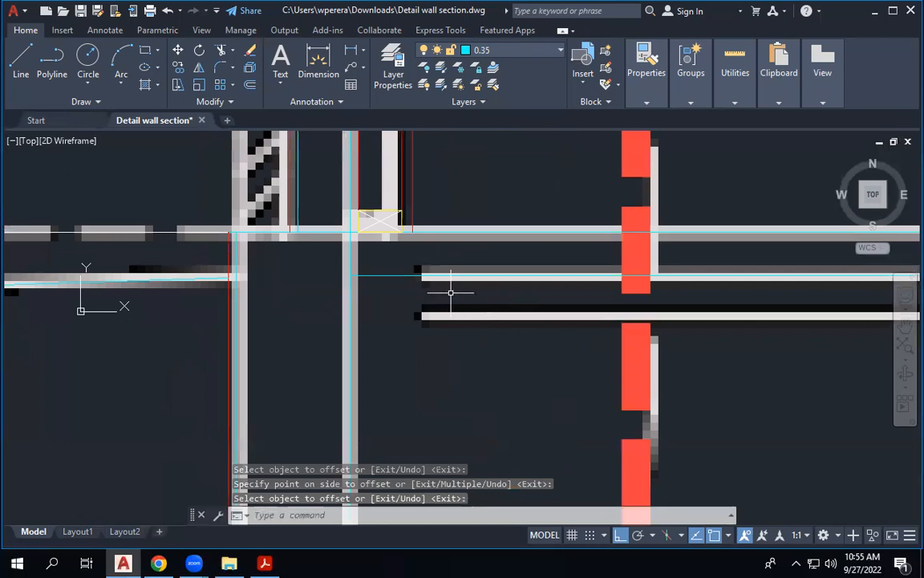
{"action": "type", "text": "4"}
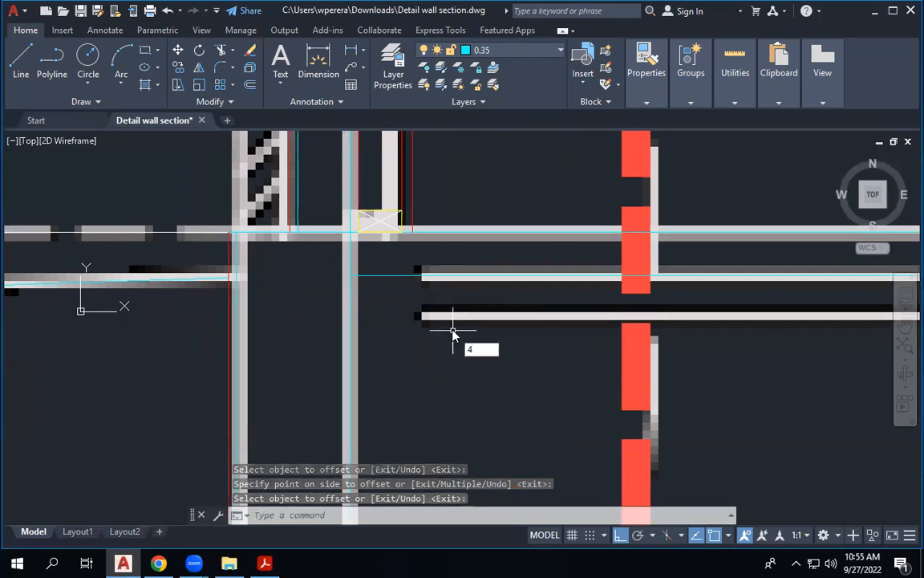
{"action": "type", "text": "6"}
{"action": "key", "text": "Return"}
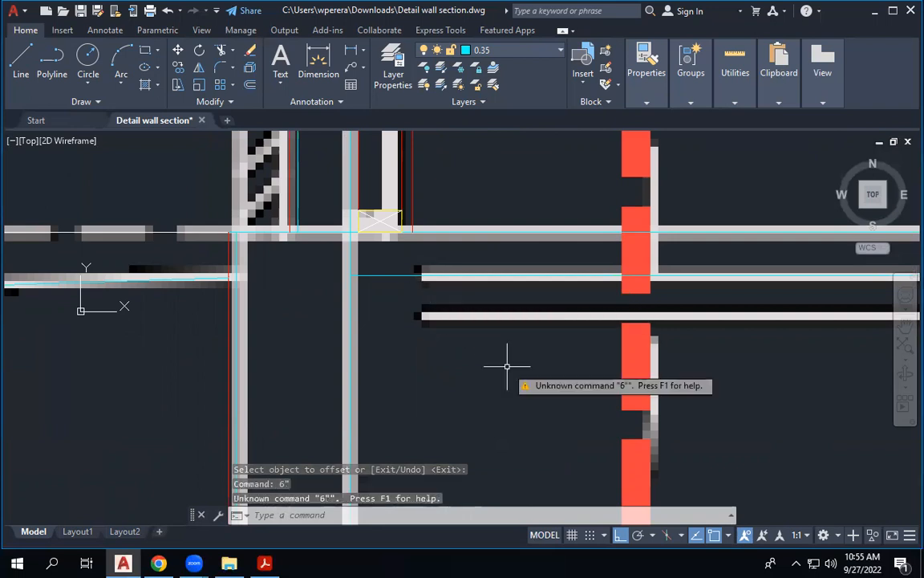
{"action": "left_click", "coordinate": [251, 85]}
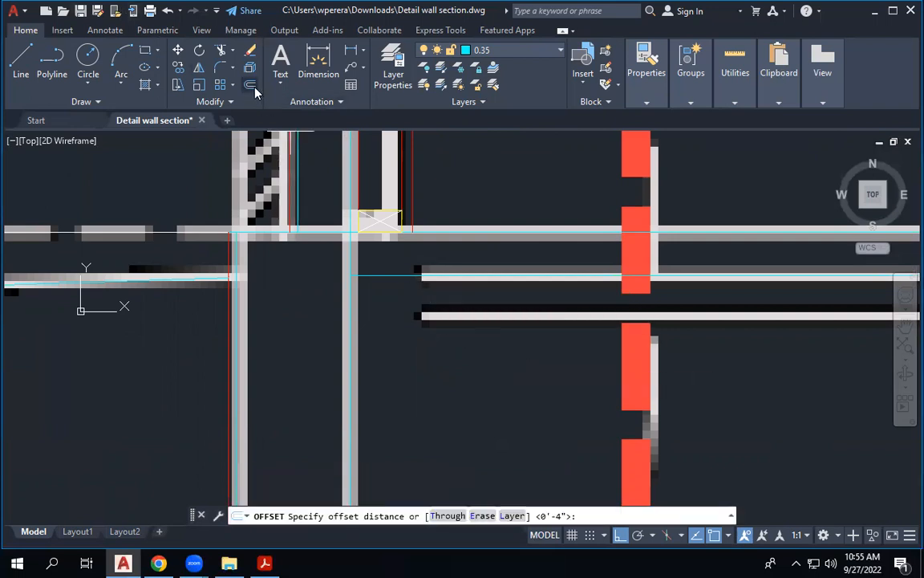
{"action": "type", "text": "6\""}
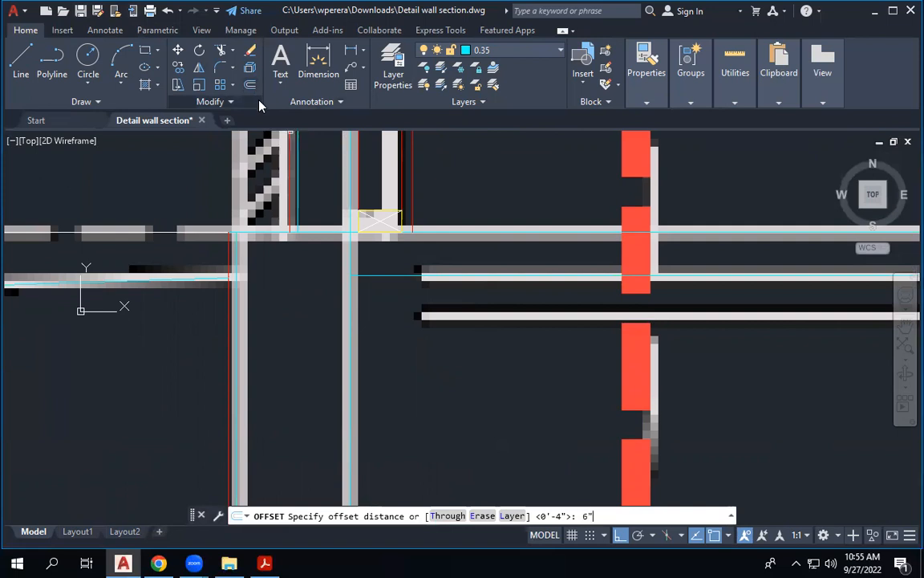
{"action": "key", "text": "Return"}
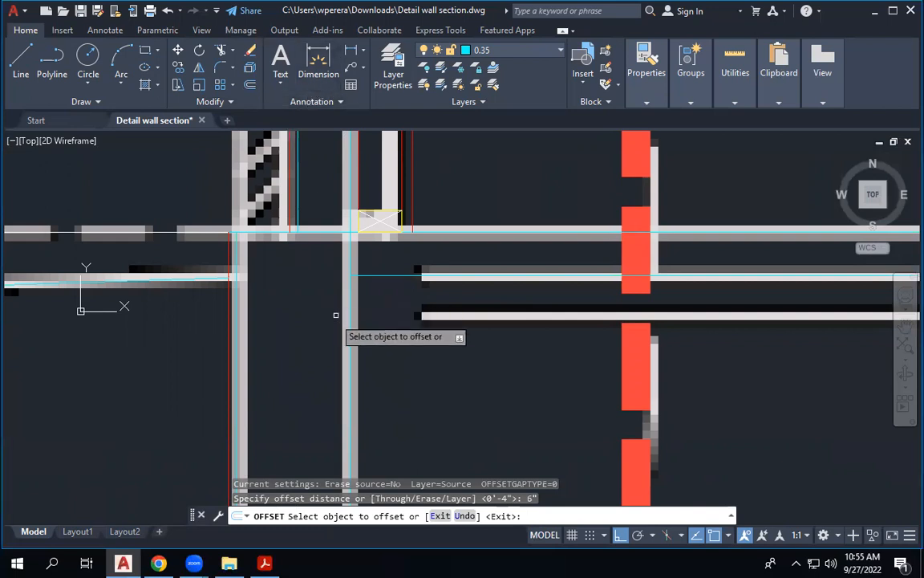
{"action": "left_click", "coordinate": [363, 276]}
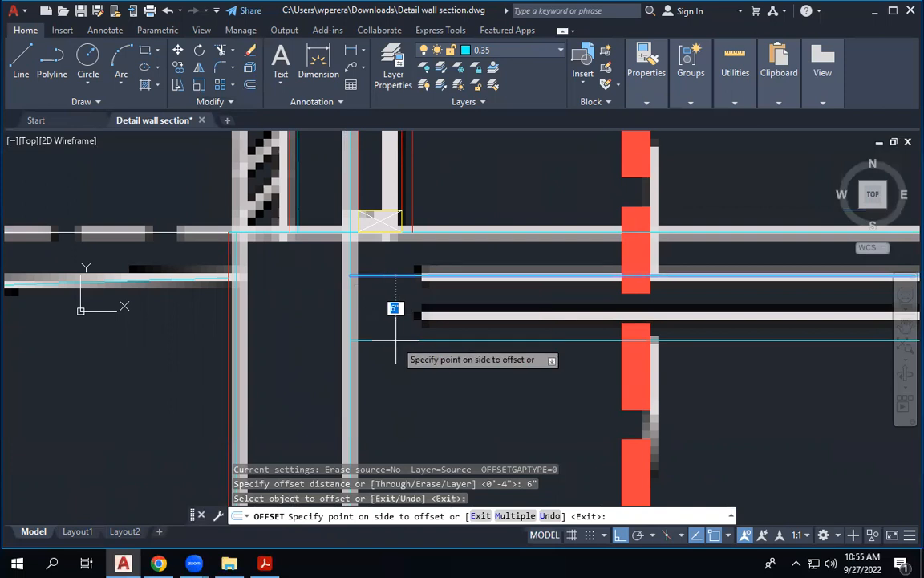
{"action": "left_click", "coordinate": [396, 341]}
{"action": "right_click", "coordinate": [406, 342]}
{"action": "left_click", "coordinate": [419, 354]}
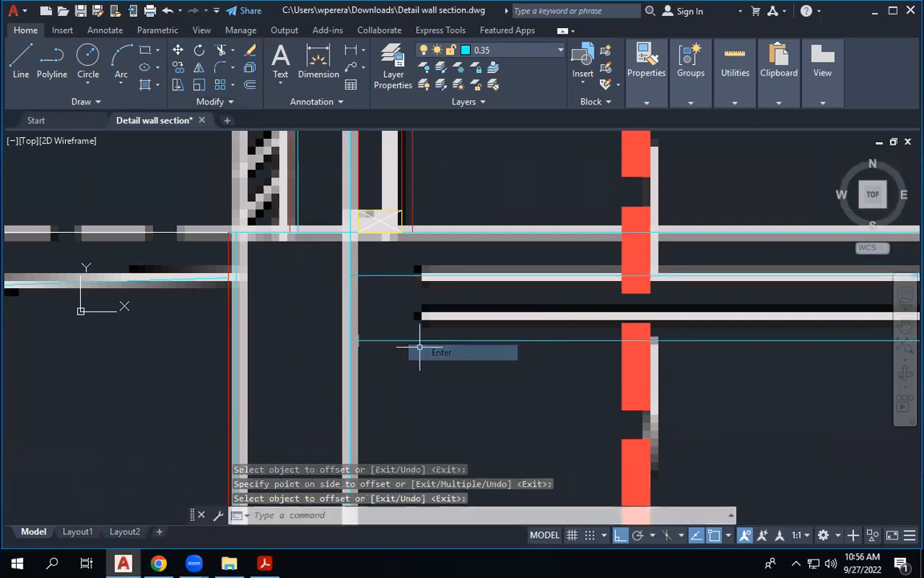
Step: Move the line at the bottom of the granular fill to layer 0.2
{"action": "left_click", "coordinate": [457, 234]}
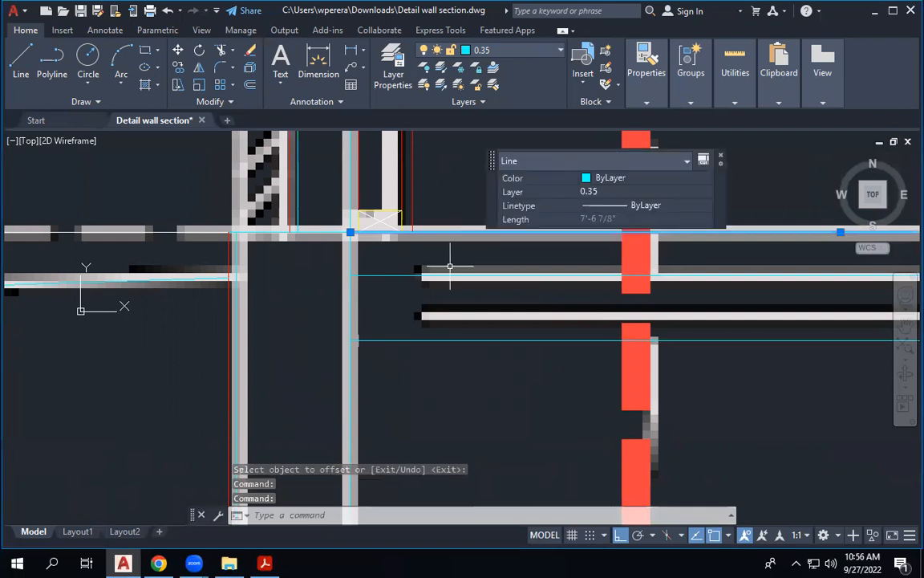
{"action": "key", "text": "Escape"}
{"action": "key", "text": "Escape"}
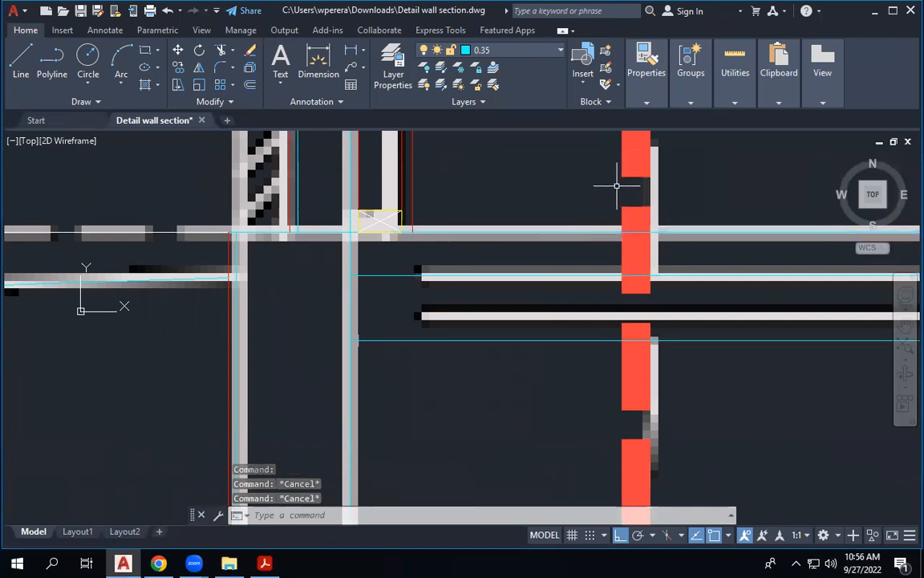
{"action": "left_click", "coordinate": [494, 277]}
{"action": "key", "text": "Escape"}
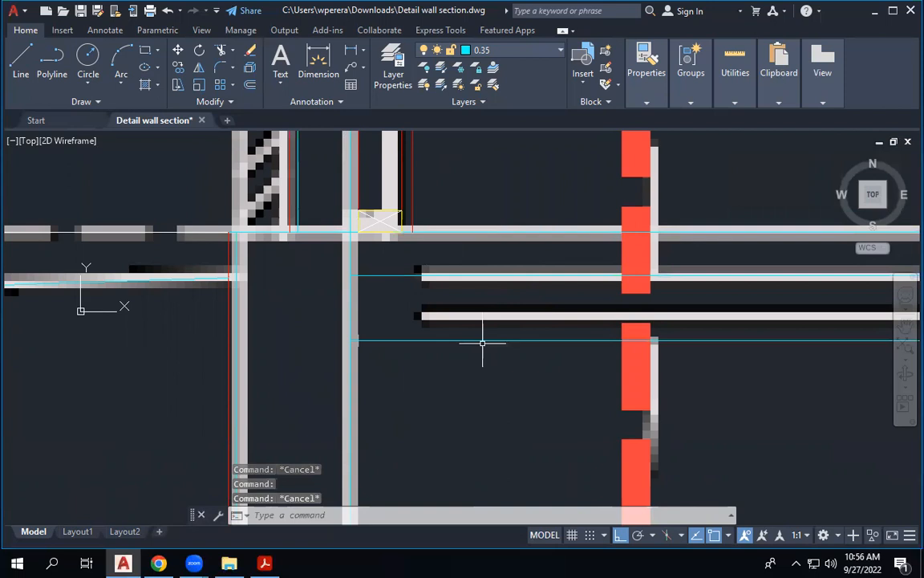
{"action": "left_click", "coordinate": [481, 340]}
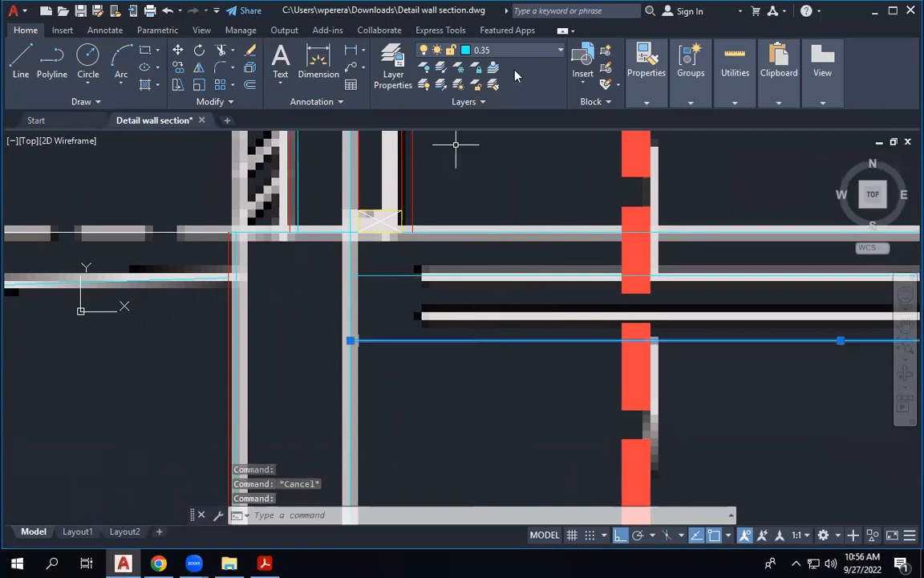
{"action": "left_click", "coordinate": [507, 49]}
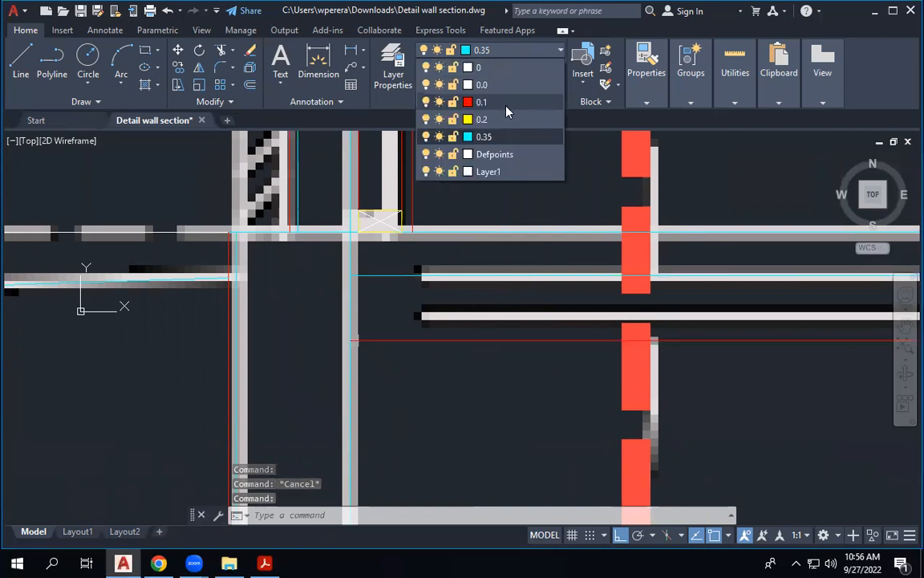
{"action": "left_click", "coordinate": [506, 120]}
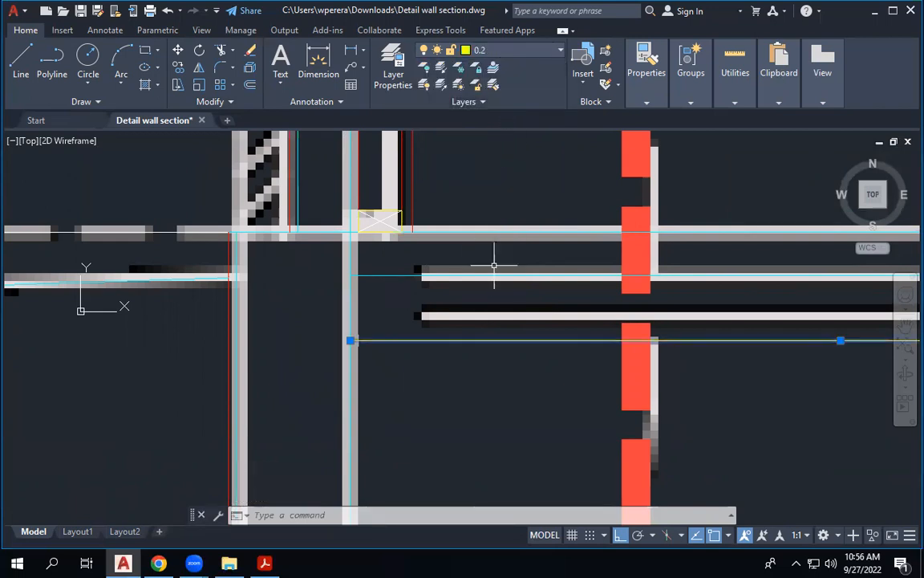
{"action": "key", "text": "Escape"}
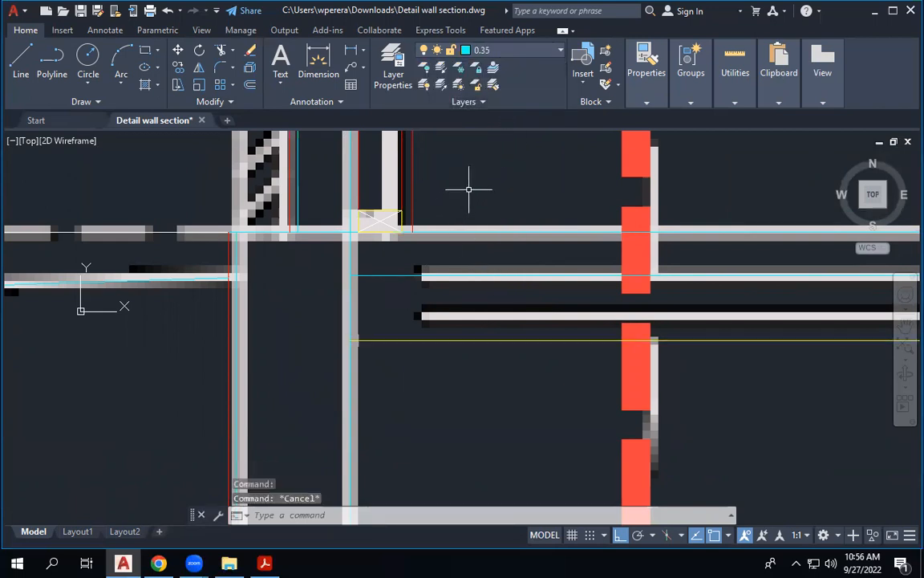
Step: Compare the drawn slab, granular fill and bottom plate with the Foundation details image, including its finished floor line
{"action": "scroll", "coordinate": [378, 256], "scroll_direction": "down", "scroll_amount": 4}
{"action": "scroll", "coordinate": [367, 243], "scroll_direction": "up", "scroll_amount": 4}
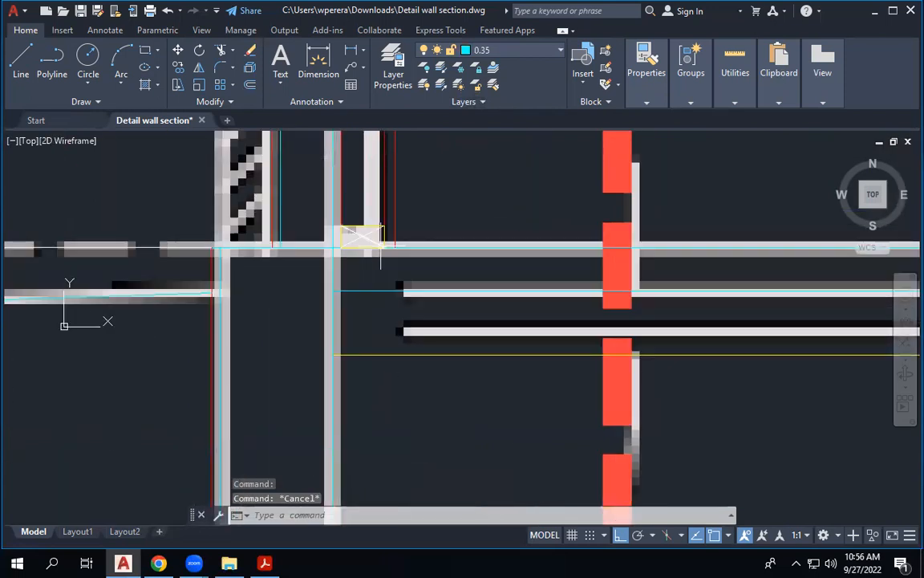
{"action": "scroll", "coordinate": [381, 243], "scroll_direction": "down", "scroll_amount": 1}
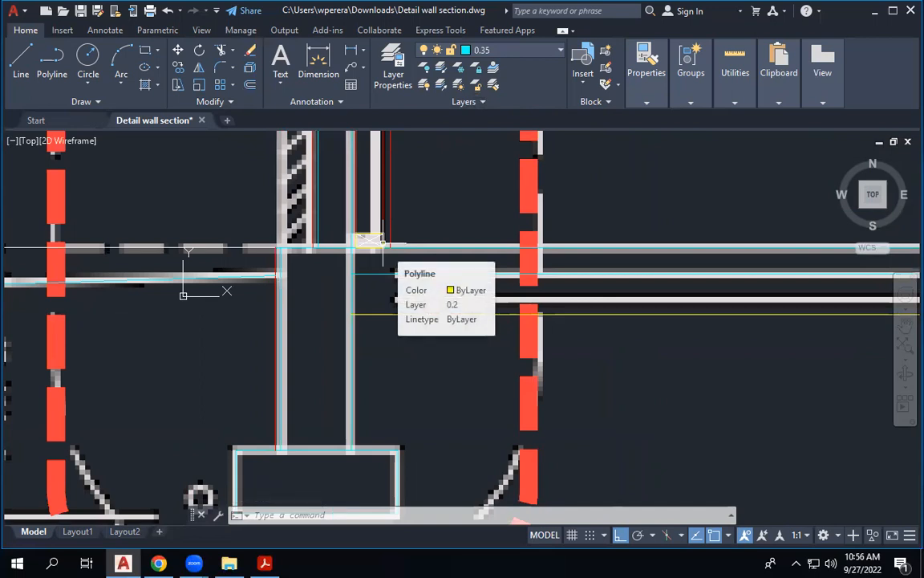
{"action": "scroll", "coordinate": [383, 241], "scroll_direction": "down", "scroll_amount": 3}
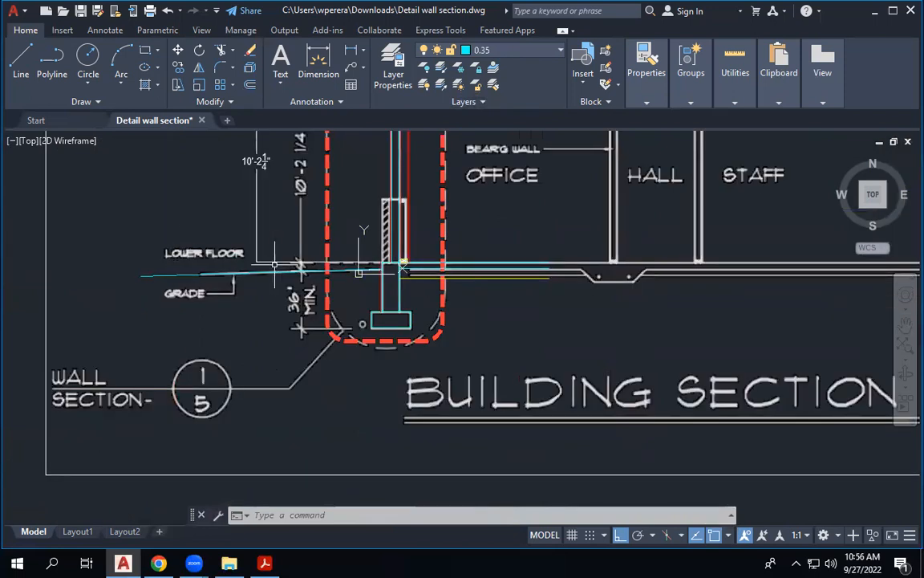
{"action": "scroll", "coordinate": [658, 265], "scroll_direction": "down", "scroll_amount": 4}
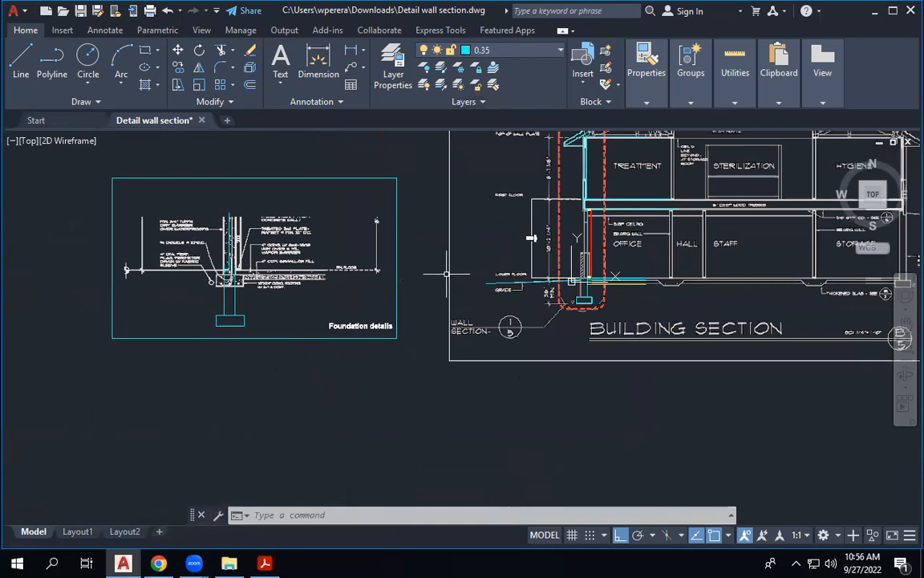
{"action": "scroll", "coordinate": [441, 269], "scroll_direction": "up", "scroll_amount": 2}
{"action": "scroll", "coordinate": [273, 265], "scroll_direction": "up", "scroll_amount": 5}
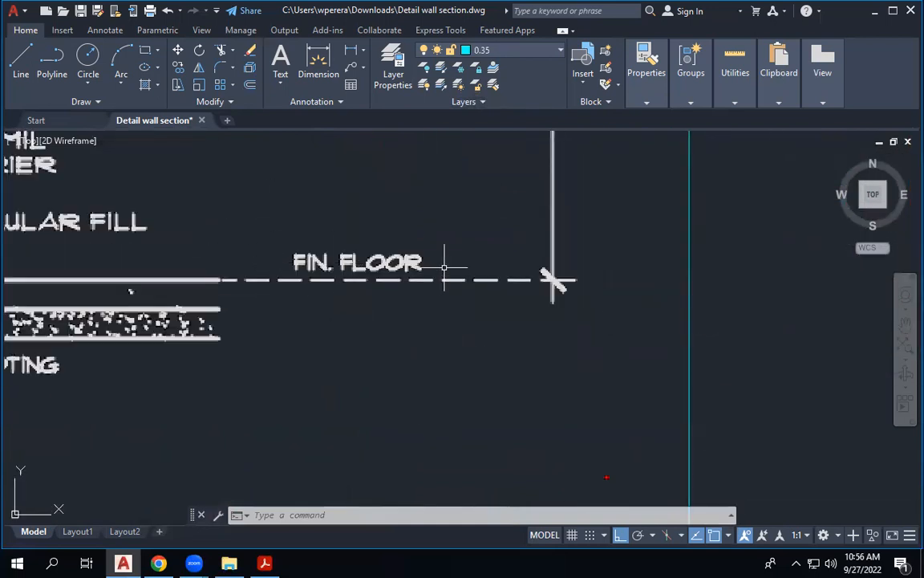
{"action": "scroll", "coordinate": [444, 267], "scroll_direction": "down", "scroll_amount": 5}
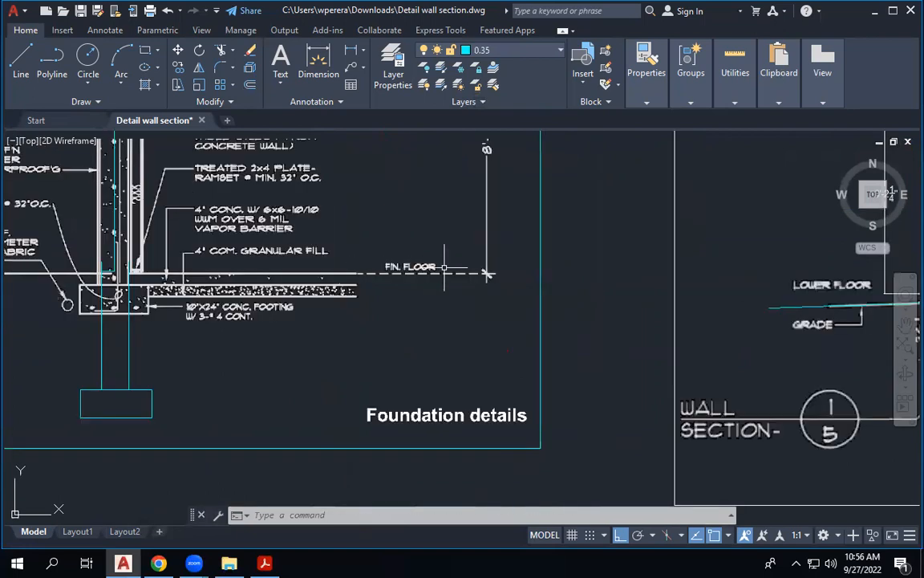
{"action": "scroll", "coordinate": [443, 267], "scroll_direction": "down", "scroll_amount": 3}
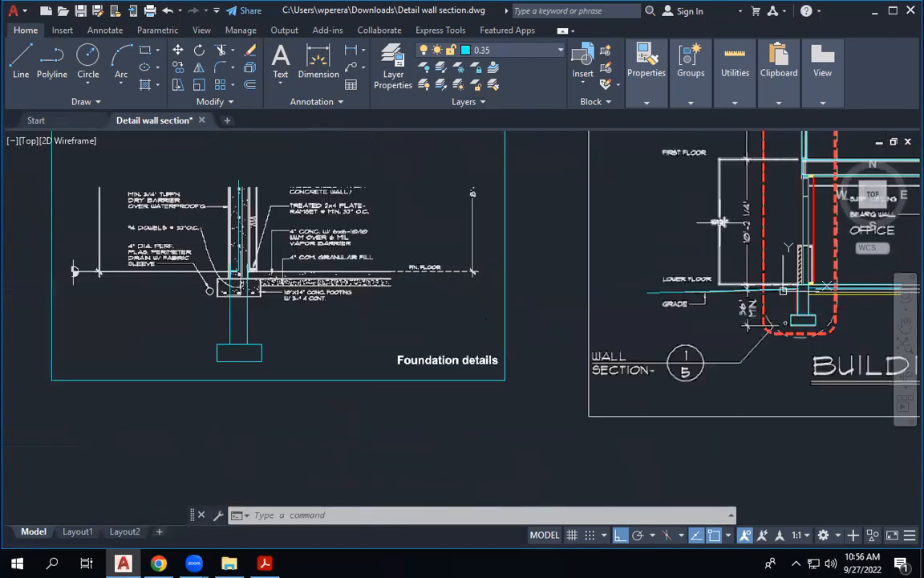
Step: Offset the lower floor line 1" upward to draw the top of the floor finish above the slab
{"action": "scroll", "coordinate": [713, 277], "scroll_direction": "up", "scroll_amount": 6}
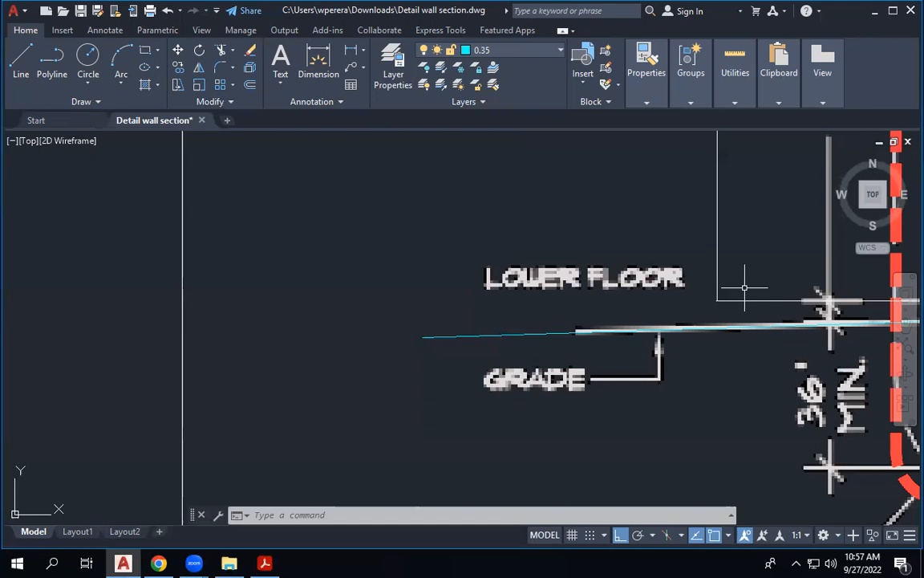
{"action": "scroll", "coordinate": [296, 265], "scroll_direction": "down", "scroll_amount": 4}
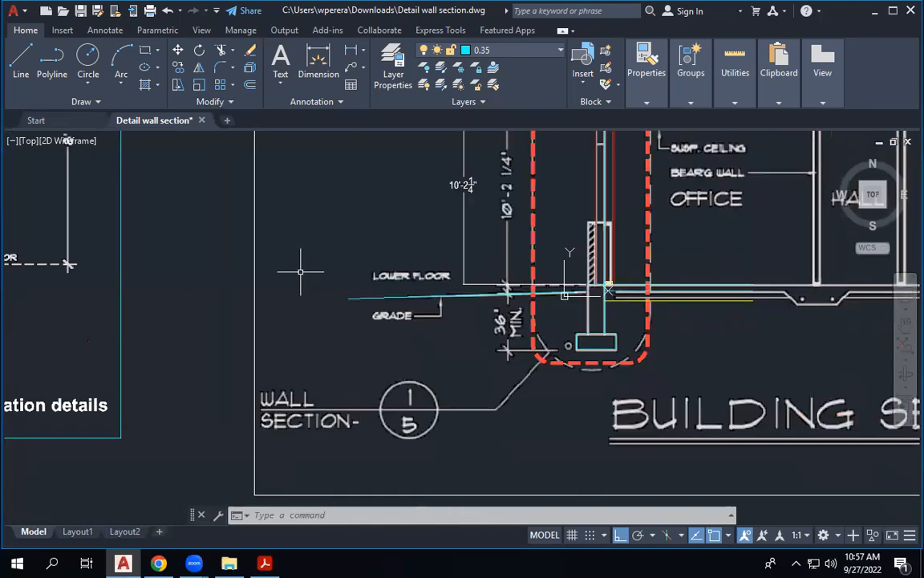
{"action": "scroll", "coordinate": [594, 280], "scroll_direction": "up", "scroll_amount": 6}
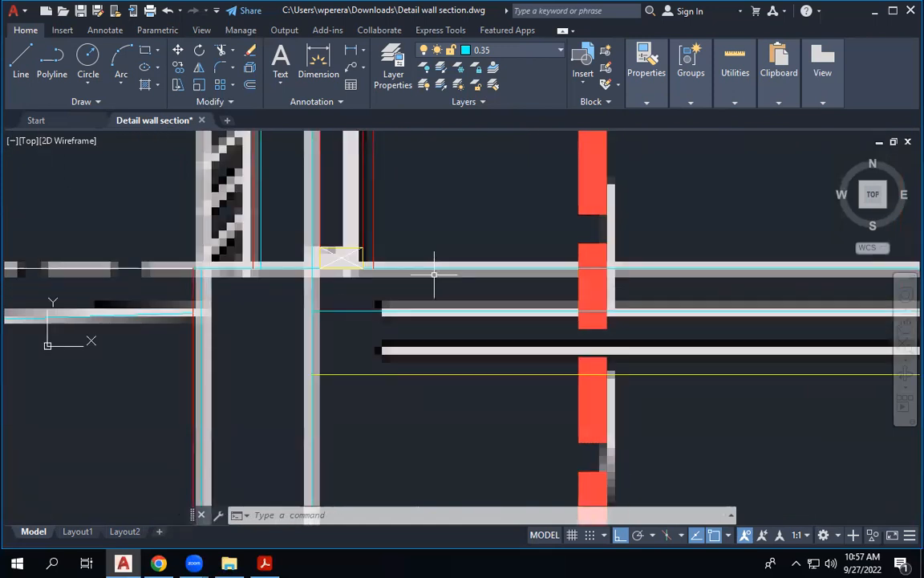
{"action": "left_click", "coordinate": [437, 267]}
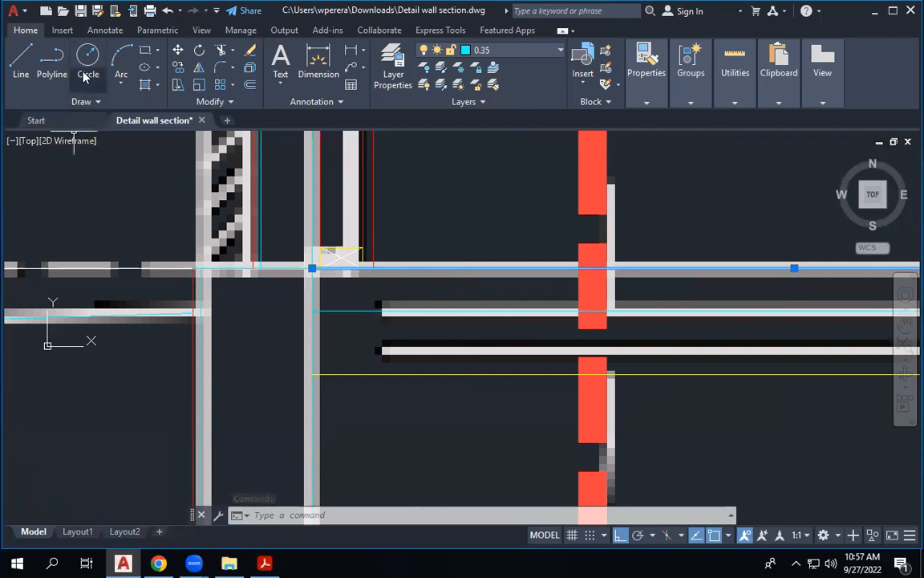
{"action": "left_click", "coordinate": [248, 84]}
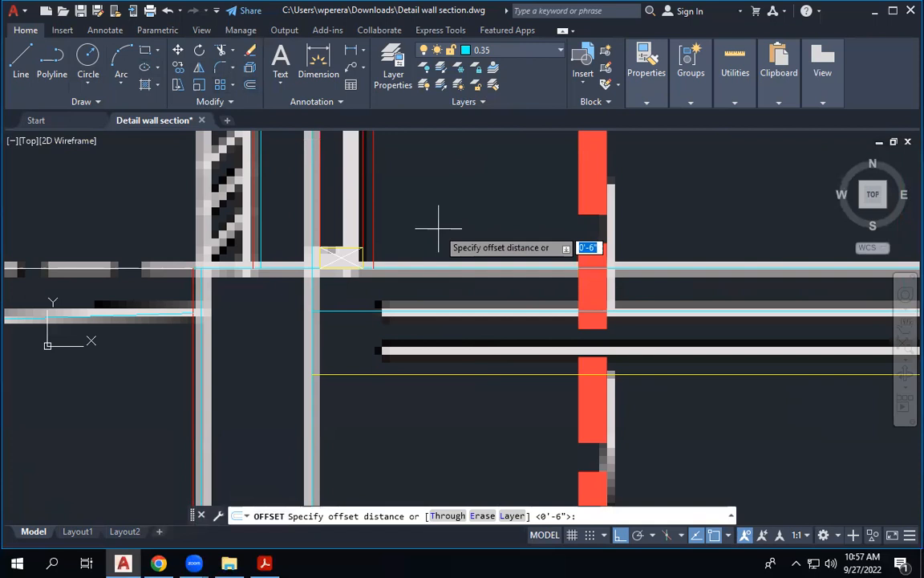
{"action": "type", "text": "1\""}
{"action": "key", "text": "Return"}
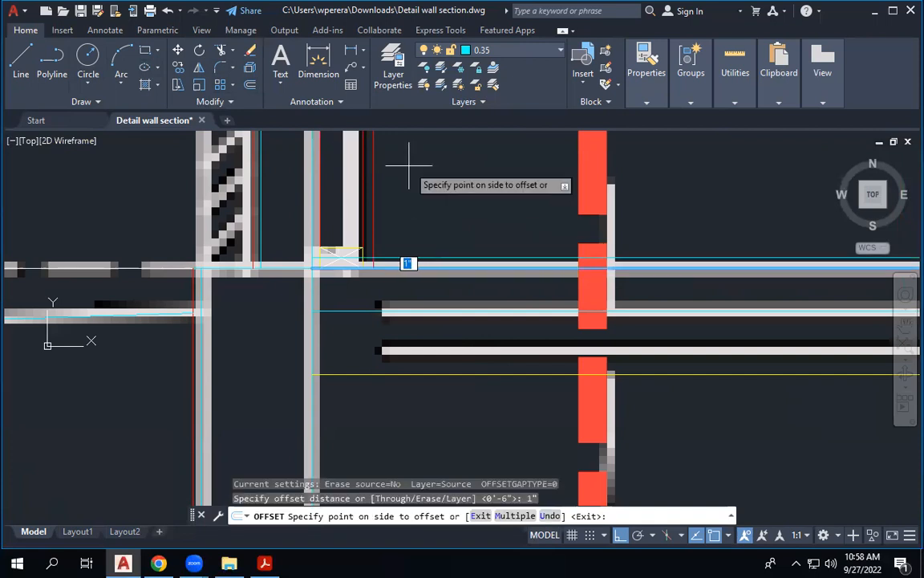
{"action": "left_click", "coordinate": [447, 224]}
{"action": "right_click", "coordinate": [447, 226]}
{"action": "left_click", "coordinate": [466, 234]}
{"action": "scroll", "coordinate": [387, 261], "scroll_direction": "up", "scroll_amount": 3}
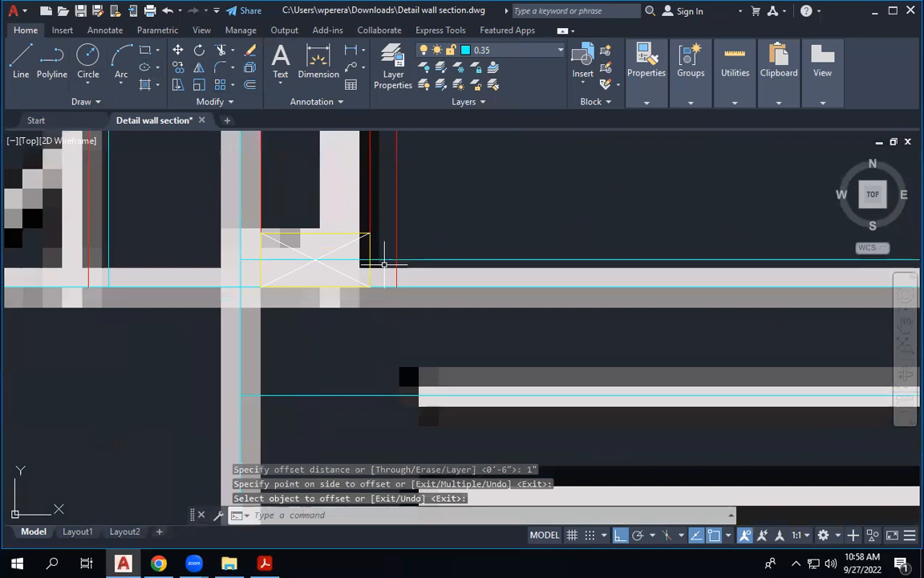
Step: Trim the new floor finish line back to the interior wall finish and delete the leftover piece crossing the bottom plate
{"action": "left_click", "coordinate": [396, 253]}
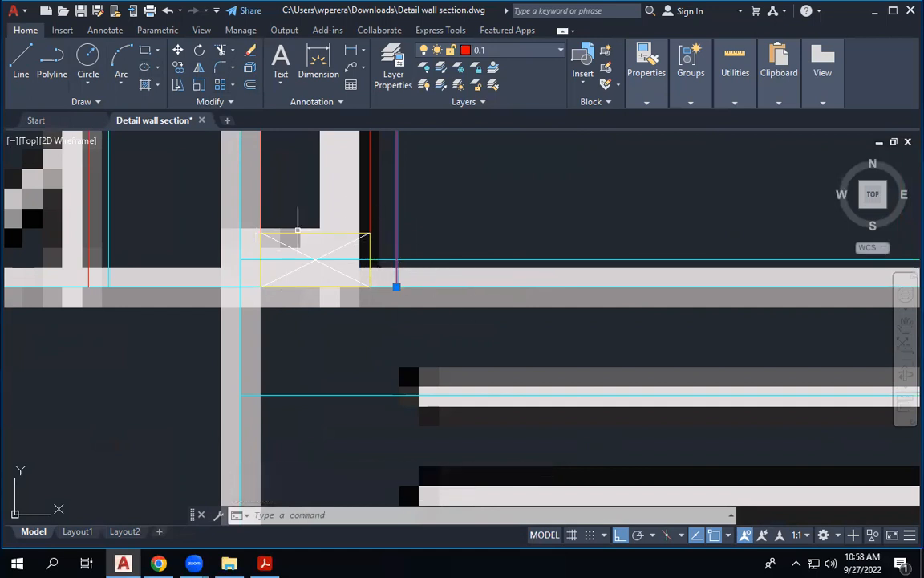
{"action": "key", "text": "Escape"}
{"action": "scroll", "coordinate": [428, 273], "scroll_direction": "down", "scroll_amount": 3}
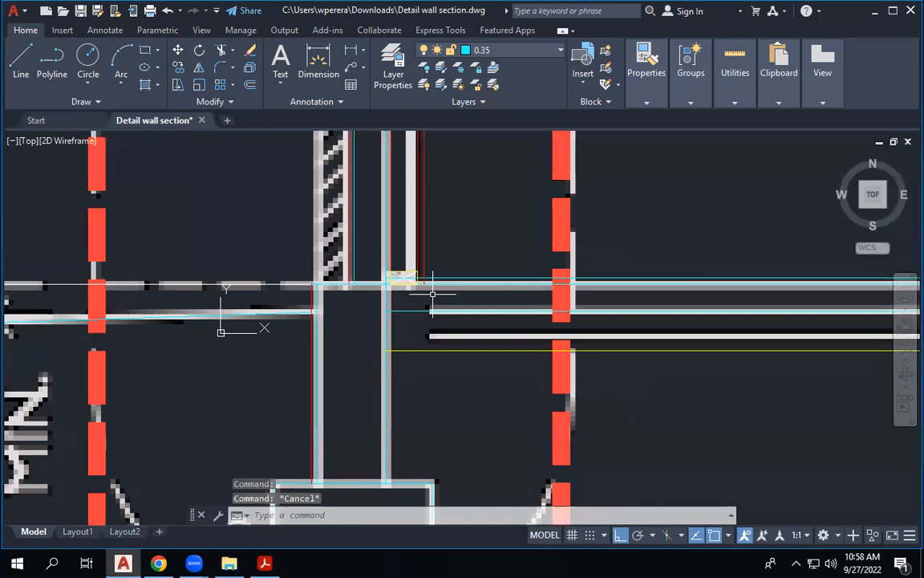
{"action": "left_click", "coordinate": [221, 53]}
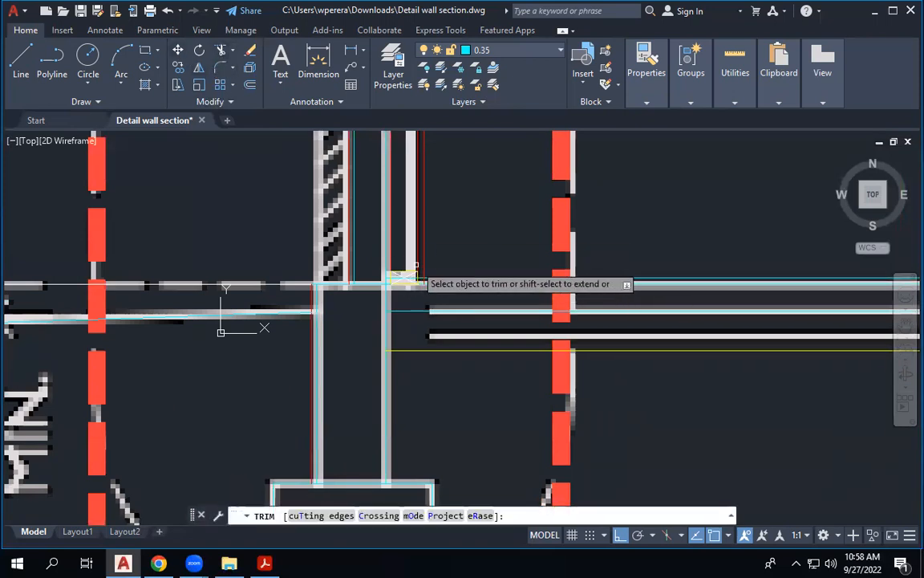
{"action": "scroll", "coordinate": [421, 273], "scroll_direction": "up", "scroll_amount": 2}
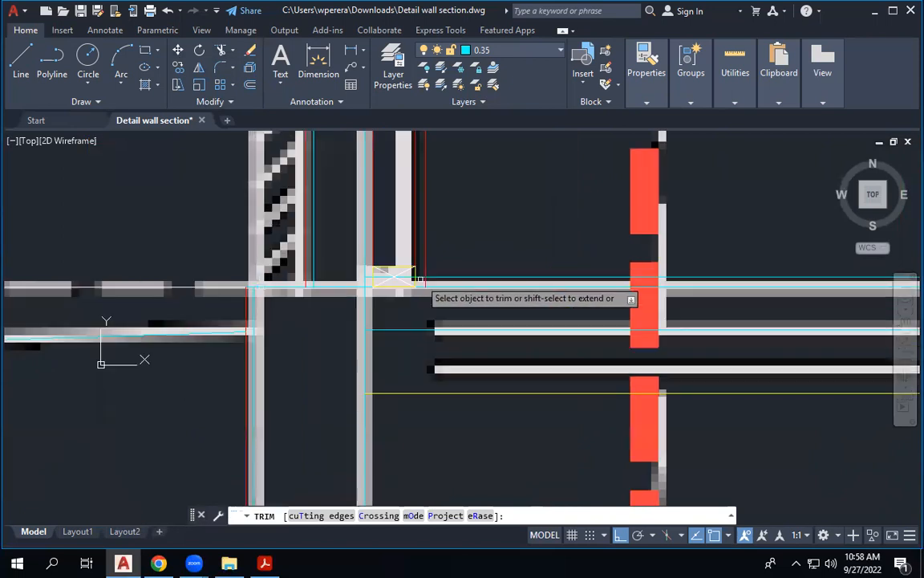
{"action": "left_click", "coordinate": [420, 278]}
{"action": "key", "text": "Escape"}
{"action": "key", "text": "Escape"}
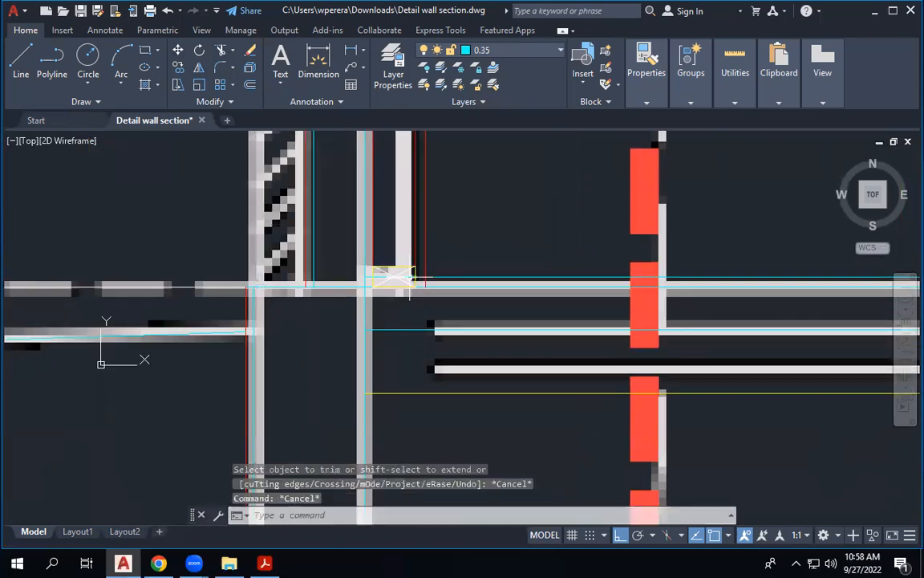
{"action": "left_click", "coordinate": [412, 278]}
{"action": "key", "text": "Delete"}
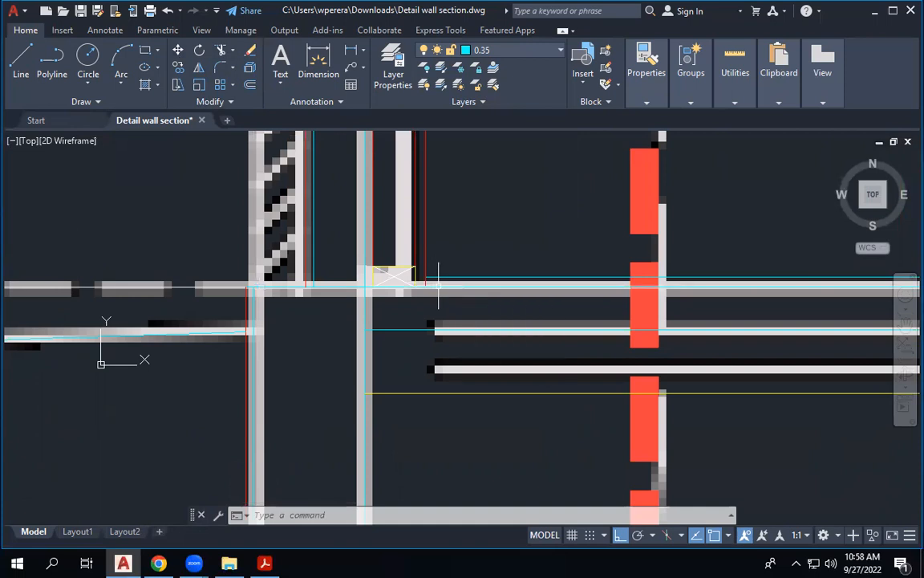
Step: Move the floor finish line above the slab to layer 0.1
{"action": "left_click", "coordinate": [474, 274]}
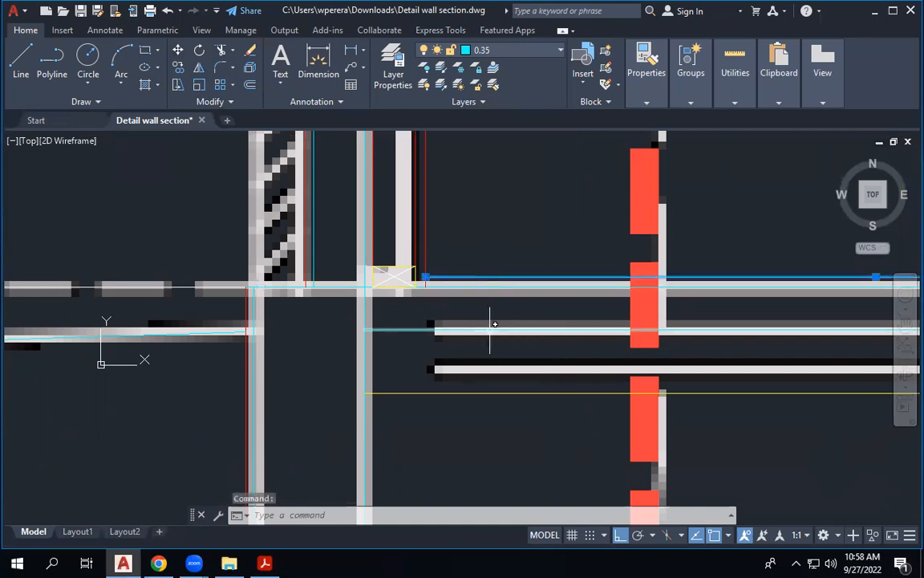
{"action": "scroll", "coordinate": [490, 323], "scroll_direction": "down", "scroll_amount": 4}
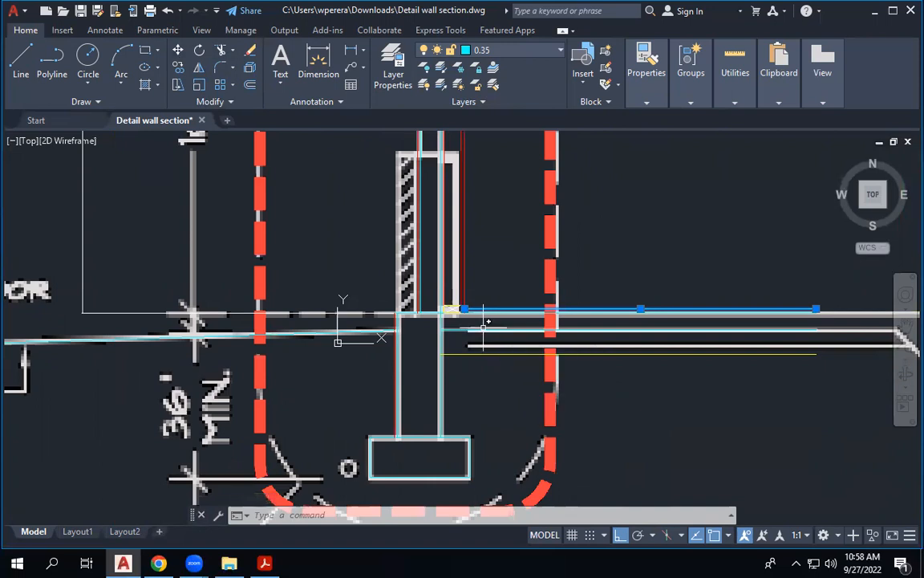
{"action": "left_click", "coordinate": [538, 52]}
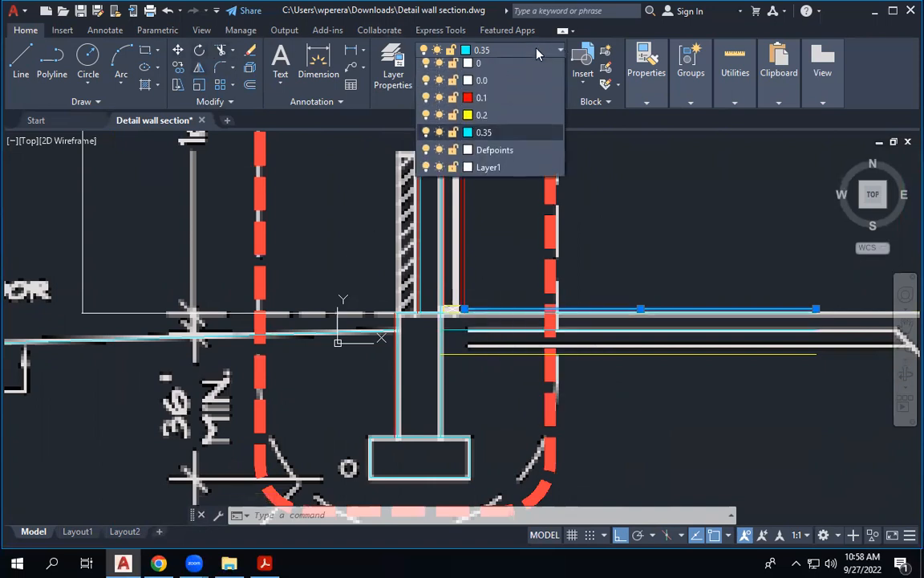
{"action": "left_click", "coordinate": [515, 103]}
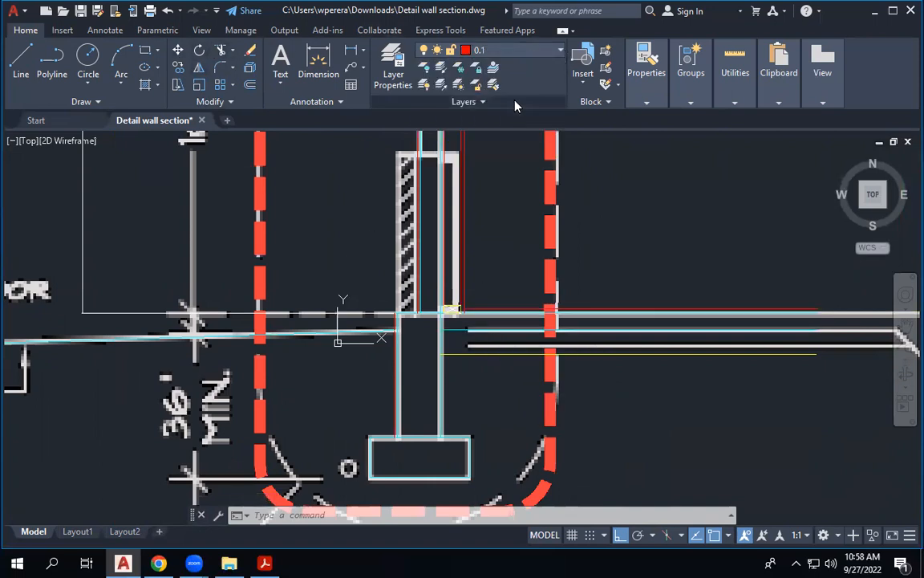
{"action": "left_click", "coordinate": [469, 308]}
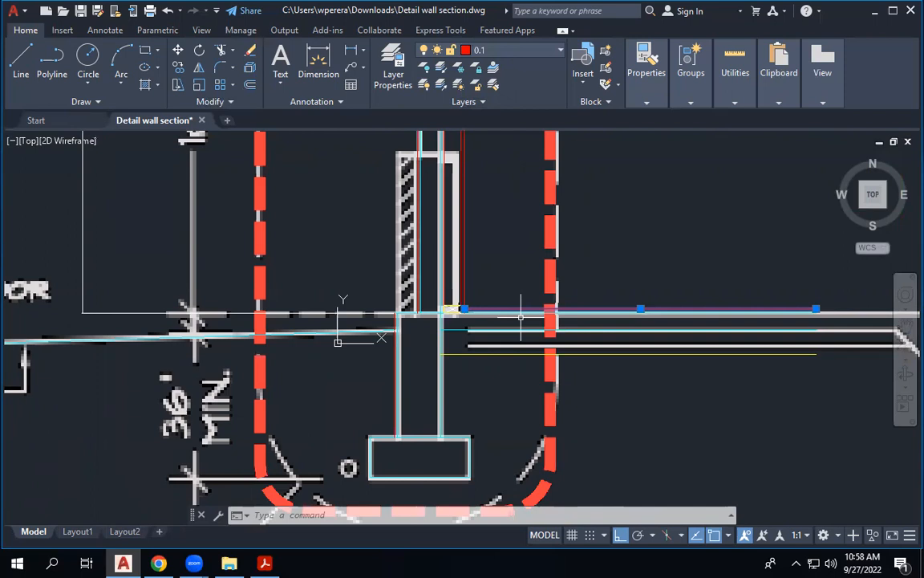
{"action": "key", "text": "Escape"}
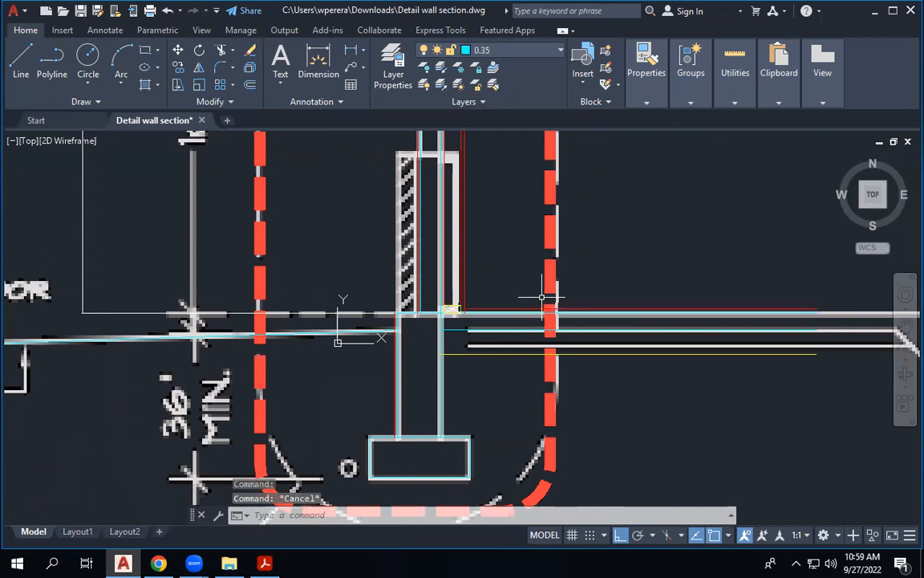
Step: Compare the drawn slab, floor finish and wall base with the slab and footing notes in the Foundation details image
{"action": "scroll", "coordinate": [514, 291], "scroll_direction": "up", "scroll_amount": 4}
{"action": "scroll", "coordinate": [514, 291], "scroll_direction": "up", "scroll_amount": 2}
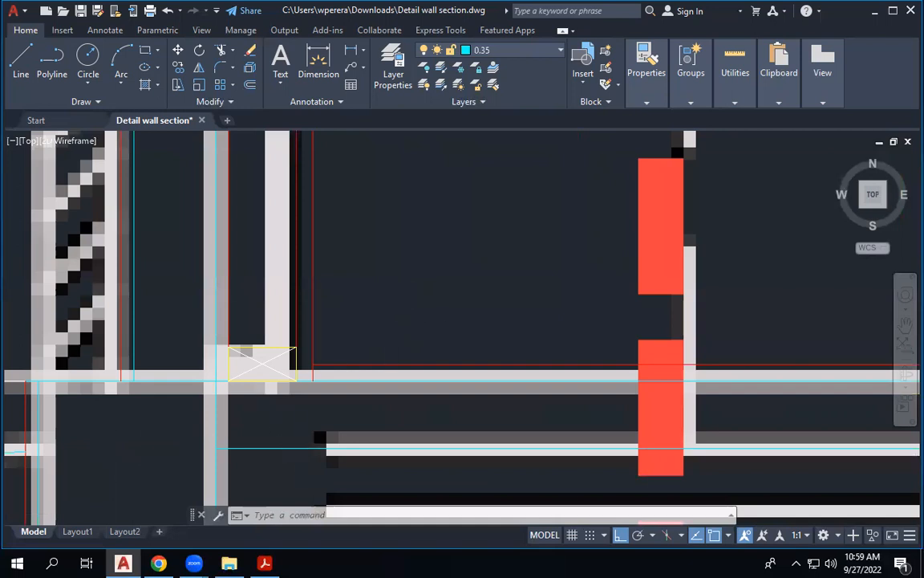
{"action": "scroll", "coordinate": [303, 324], "scroll_direction": "down", "scroll_amount": 3}
{"action": "scroll", "coordinate": [624, 315], "scroll_direction": "down", "scroll_amount": 2}
{"action": "scroll", "coordinate": [628, 316], "scroll_direction": "down", "scroll_amount": 2}
{"action": "scroll", "coordinate": [423, 423], "scroll_direction": "up", "scroll_amount": 4}
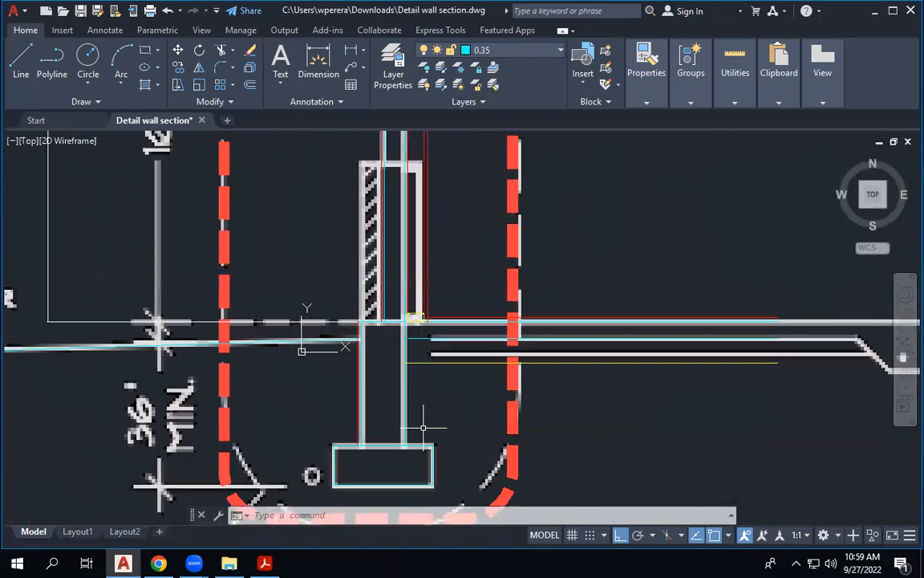
{"action": "scroll", "coordinate": [787, 337], "scroll_direction": "down", "scroll_amount": 6}
{"action": "scroll", "coordinate": [787, 337], "scroll_direction": "down", "scroll_amount": 2}
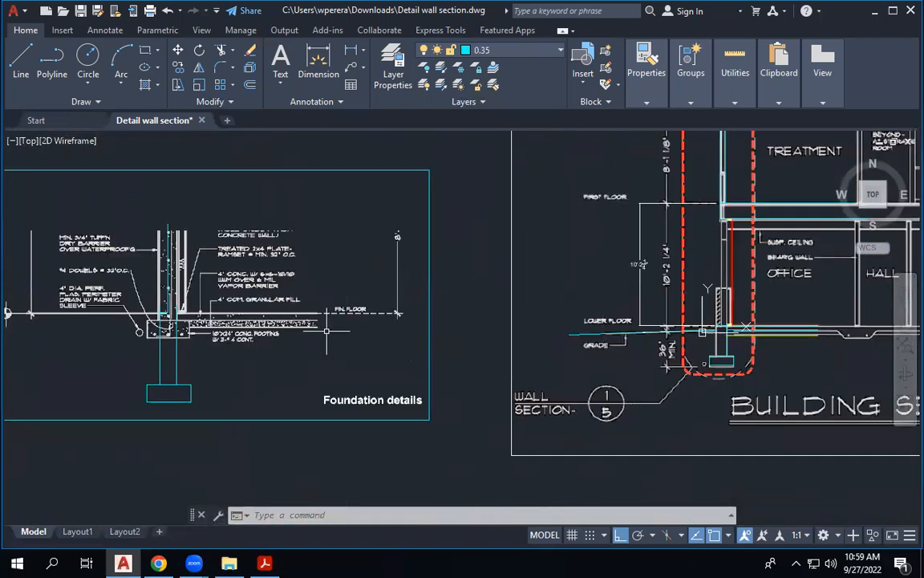
{"action": "scroll", "coordinate": [180, 306], "scroll_direction": "up", "scroll_amount": 2}
{"action": "scroll", "coordinate": [181, 305], "scroll_direction": "up", "scroll_amount": 2}
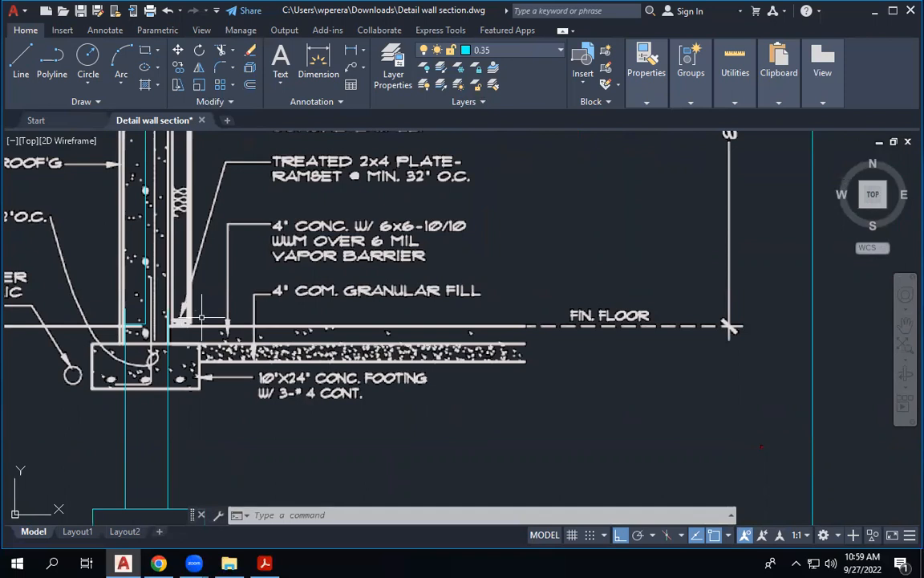
{"action": "scroll", "coordinate": [271, 306], "scroll_direction": "down", "scroll_amount": 4}
{"action": "scroll", "coordinate": [271, 305], "scroll_direction": "down", "scroll_amount": 2}
{"action": "middle_click_drag", "start_coordinate": [581, 275], "coordinate": [467, 286]}
{"action": "scroll", "coordinate": [467, 285], "scroll_direction": "up", "scroll_amount": 4}
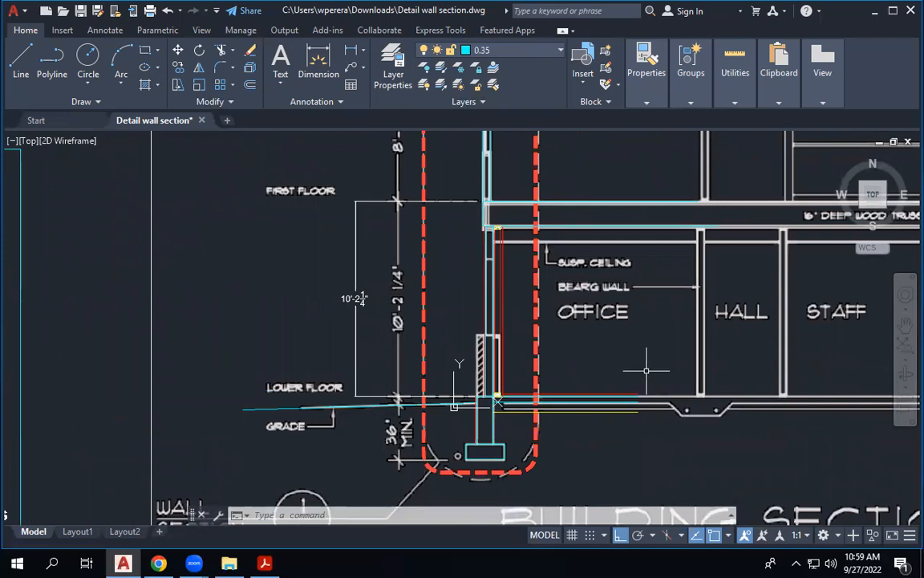
{"action": "scroll", "coordinate": [584, 401], "scroll_direction": "up", "scroll_amount": 4}
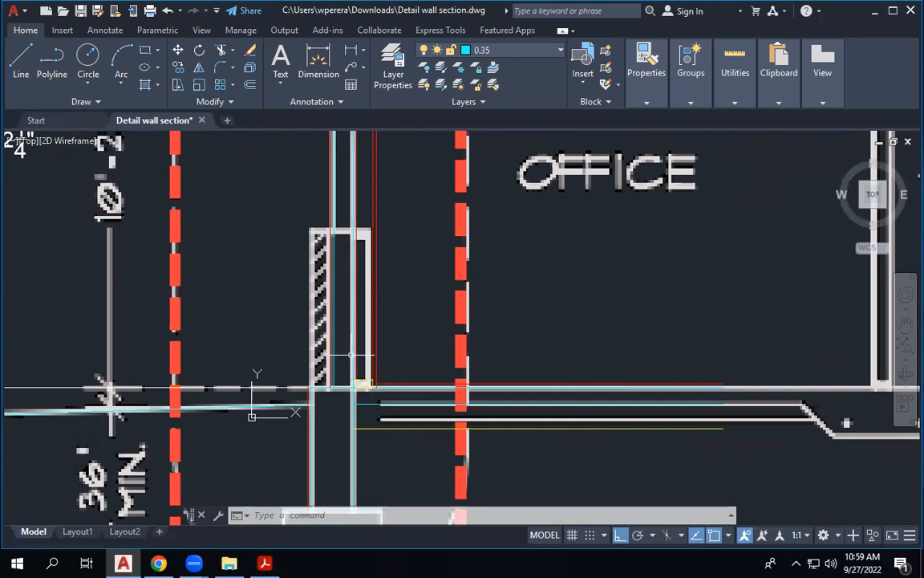
Step: Shorten the horizontal line on top of the foundation wall so its inner end meets the upper wall's outer cyan line
{"action": "left_click", "coordinate": [350, 322]}
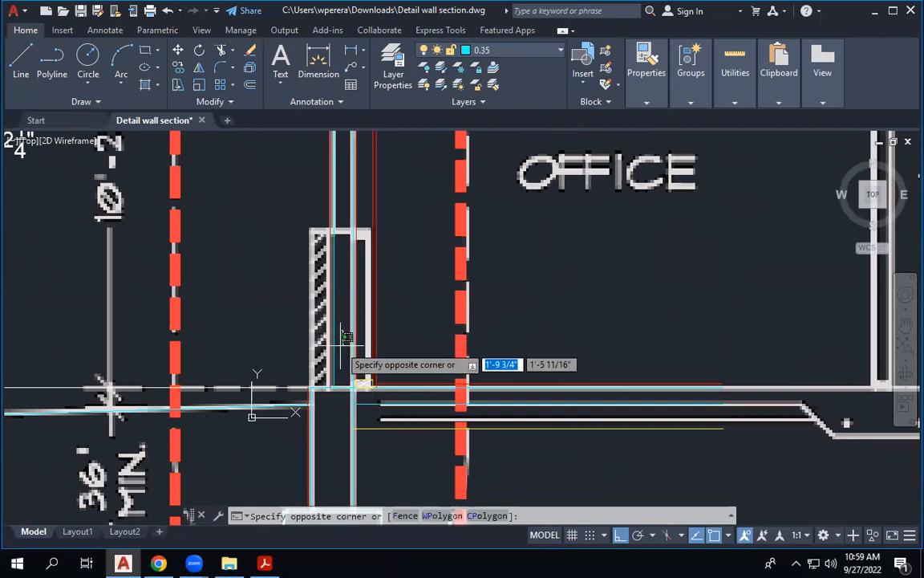
{"action": "left_click", "coordinate": [346, 333]}
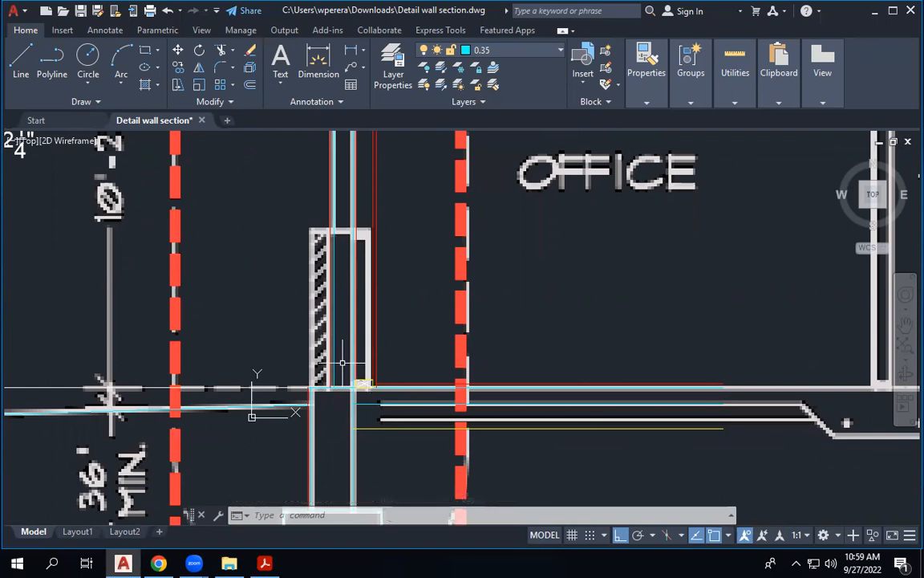
{"action": "scroll", "coordinate": [342, 389], "scroll_direction": "up", "scroll_amount": 2}
{"action": "left_click", "coordinate": [342, 390]}
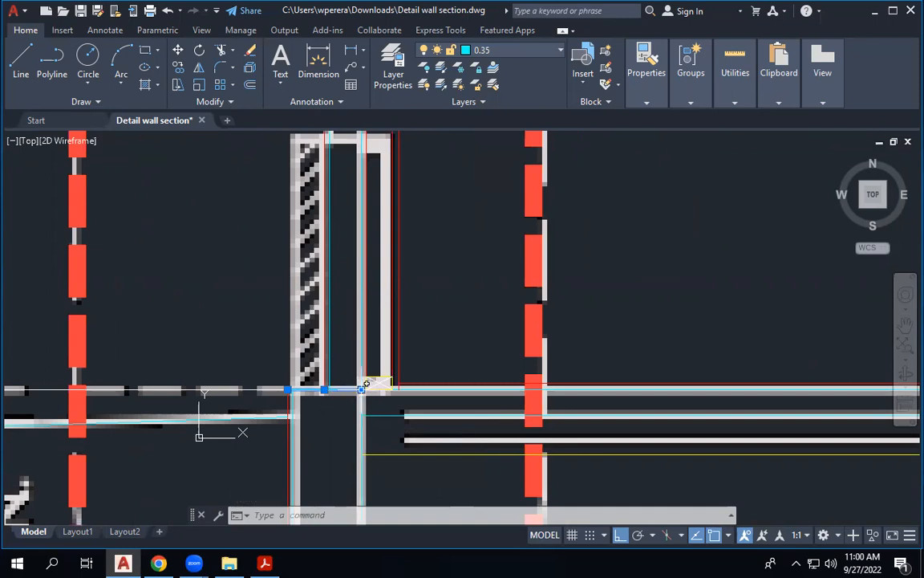
{"action": "mouse_move", "coordinate": [362, 390]}
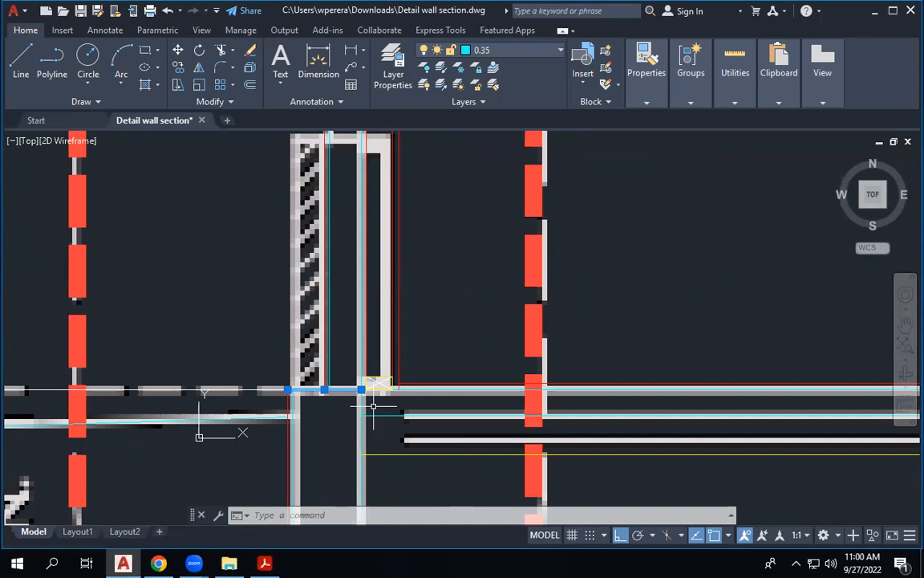
{"action": "scroll", "coordinate": [333, 384], "scroll_direction": "up", "scroll_amount": 2}
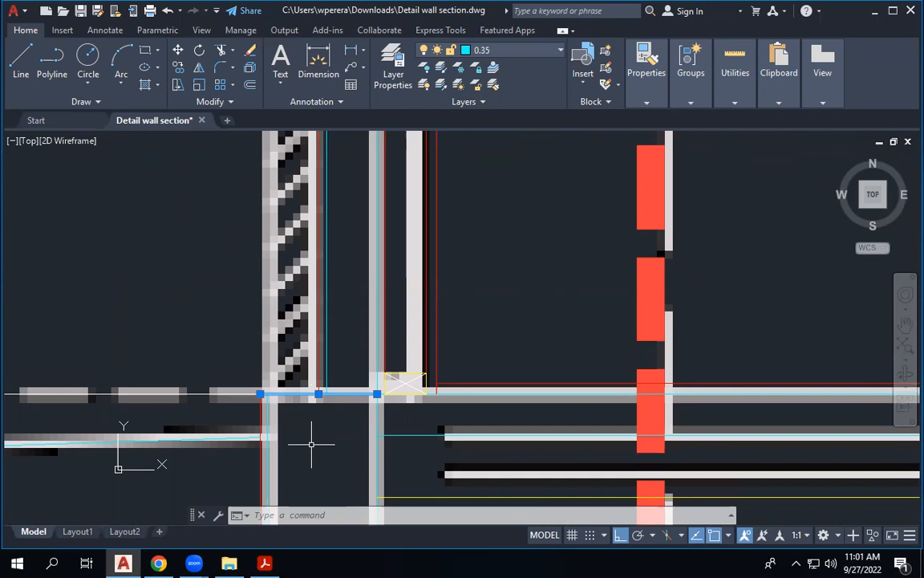
{"action": "left_click", "coordinate": [377, 393]}
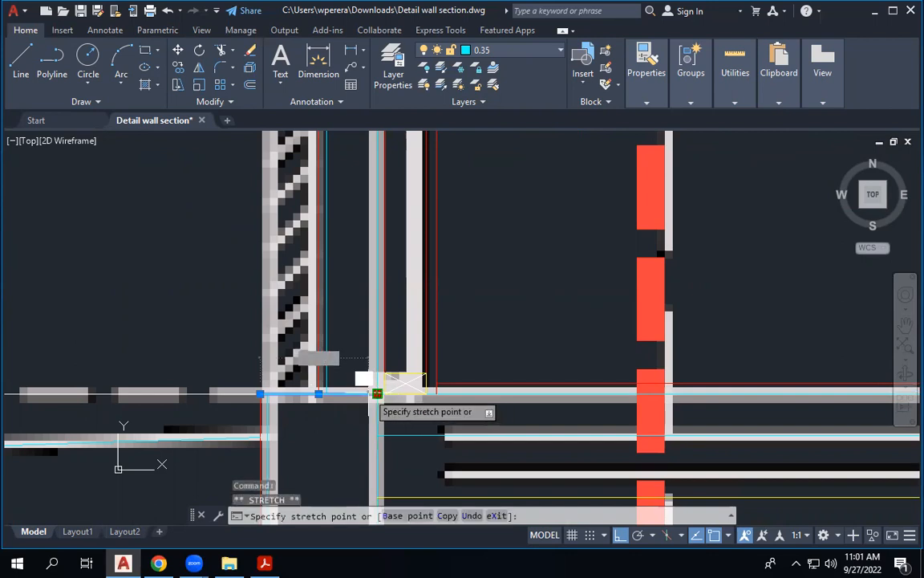
{"action": "left_click", "coordinate": [325, 393]}
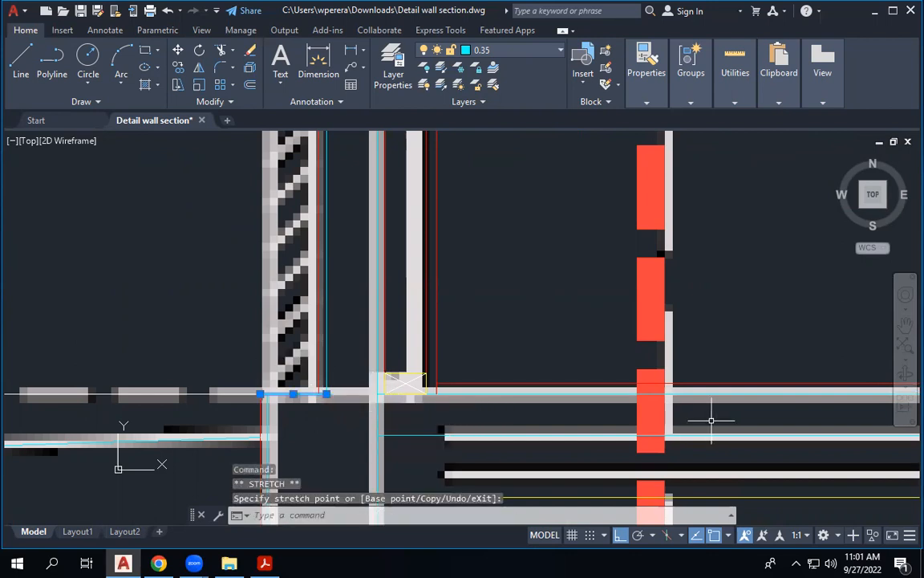
{"action": "key", "text": "Escape"}
Step: Trim the foundation wall's inner cyan line between the top and underside of the slab so wall and slab connect
{"action": "scroll", "coordinate": [235, 221], "scroll_direction": "down", "scroll_amount": 3}
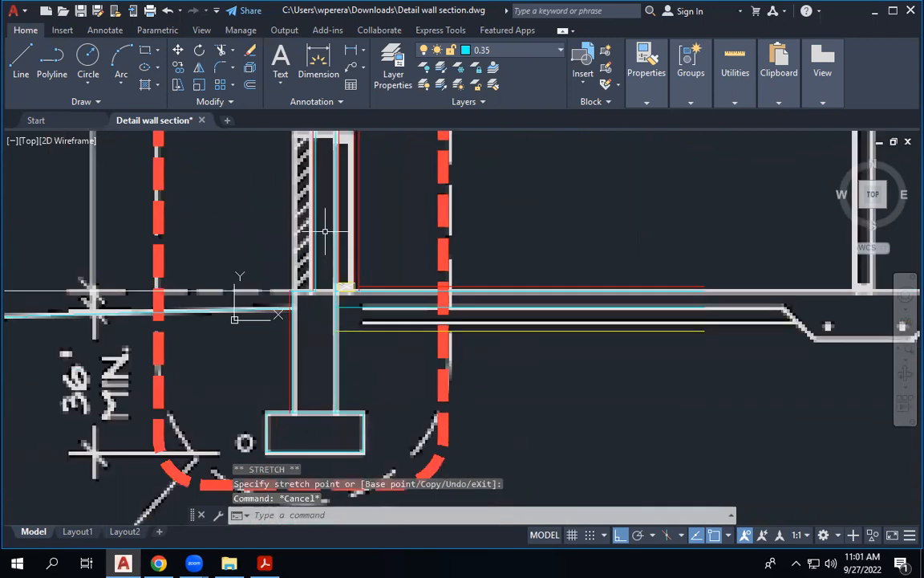
{"action": "scroll", "coordinate": [324, 283], "scroll_direction": "up", "scroll_amount": 3}
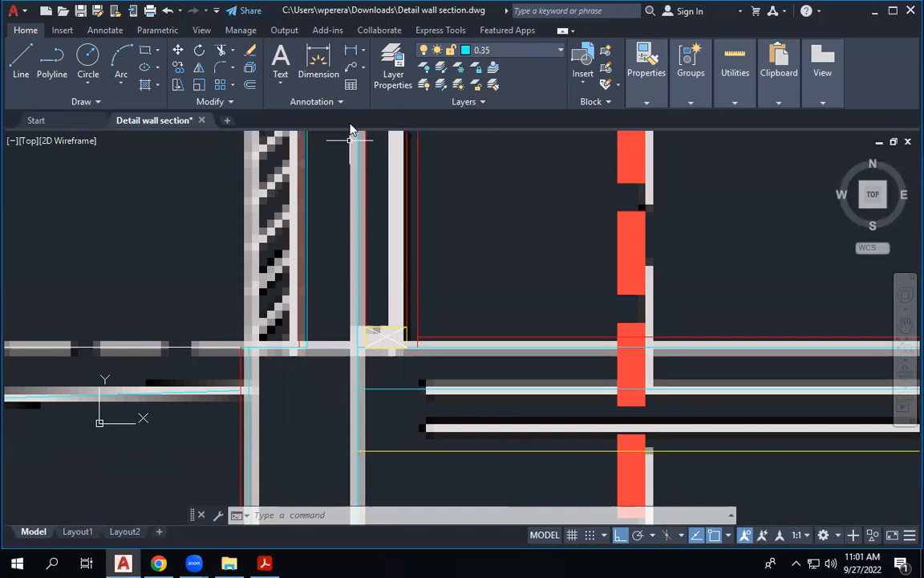
{"action": "left_click", "coordinate": [220, 50]}
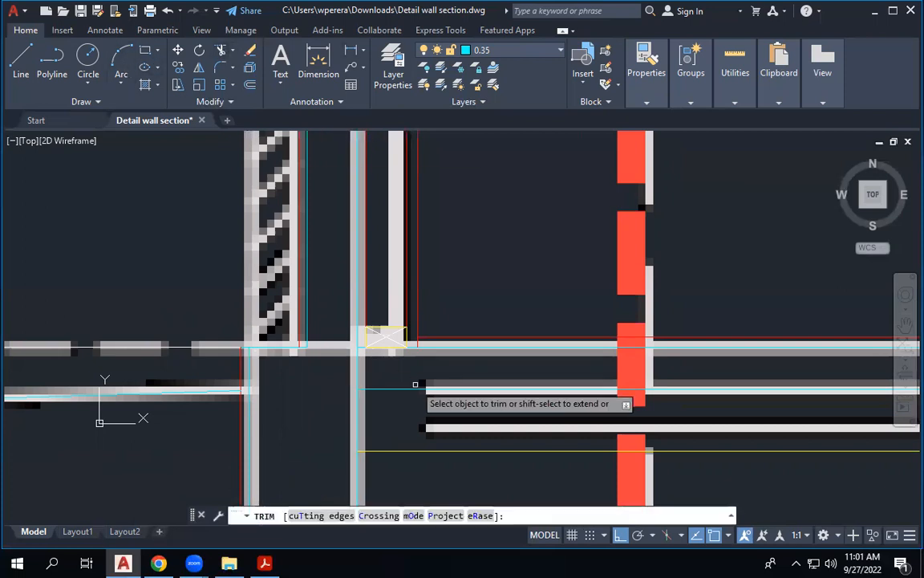
{"action": "left_click", "coordinate": [359, 365]}
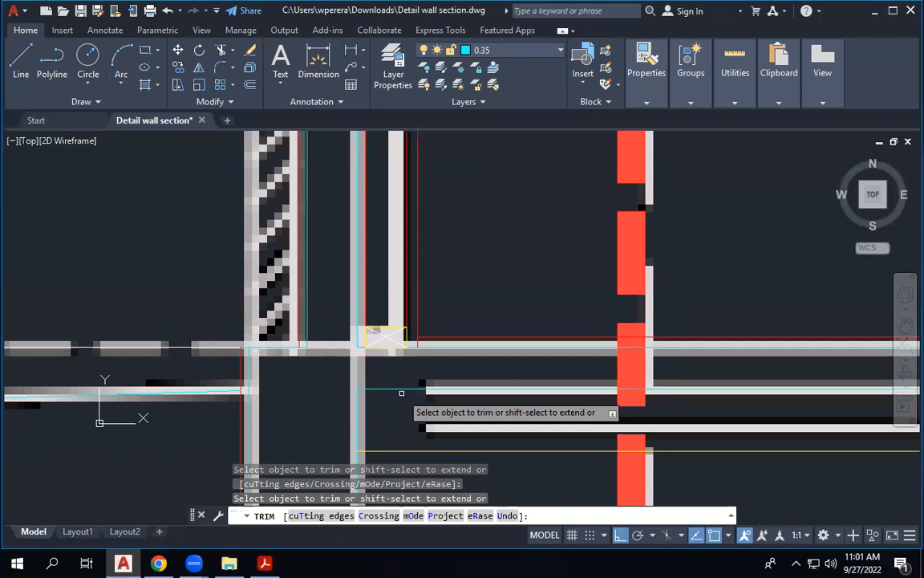
{"action": "key", "text": "Escape"}
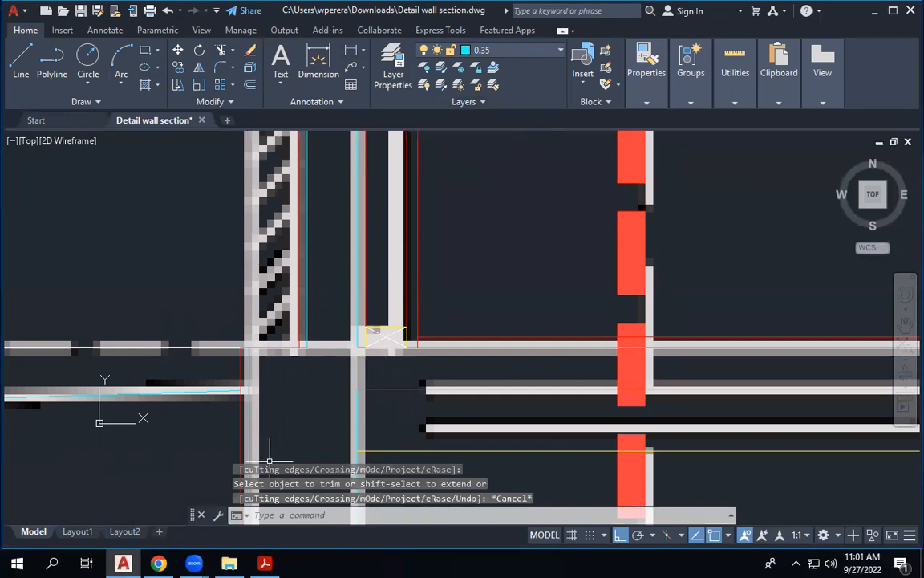
Step: Draw a vertical line closing the slab end along the red dashed boundary, from the yellow granular fill line up past the floor finish
{"action": "scroll", "coordinate": [489, 238], "scroll_direction": "down", "scroll_amount": 5}
{"action": "scroll", "coordinate": [490, 238], "scroll_direction": "down", "scroll_amount": 4}
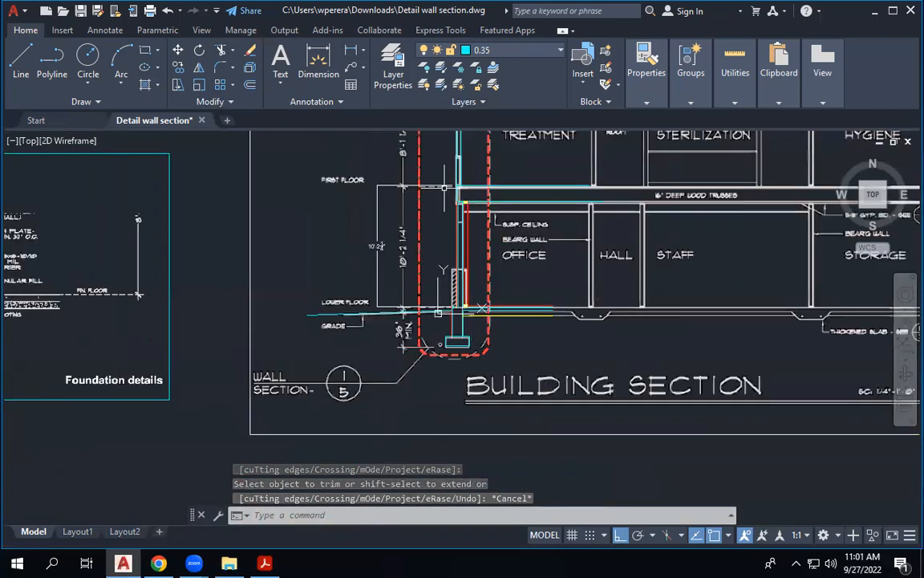
{"action": "scroll", "coordinate": [459, 195], "scroll_direction": "up", "scroll_amount": 6}
{"action": "scroll", "coordinate": [459, 195], "scroll_direction": "down", "scroll_amount": 5}
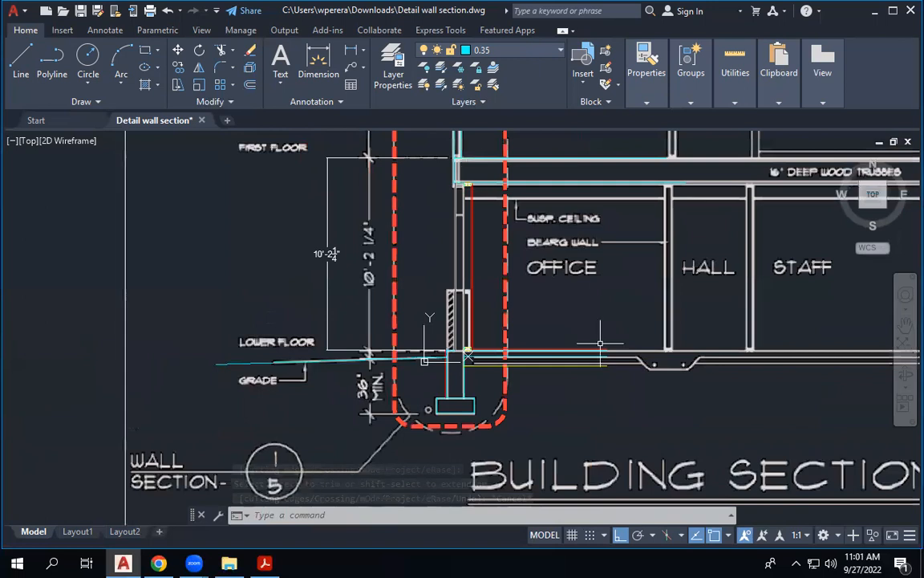
{"action": "scroll", "coordinate": [554, 321], "scroll_direction": "up", "scroll_amount": 6}
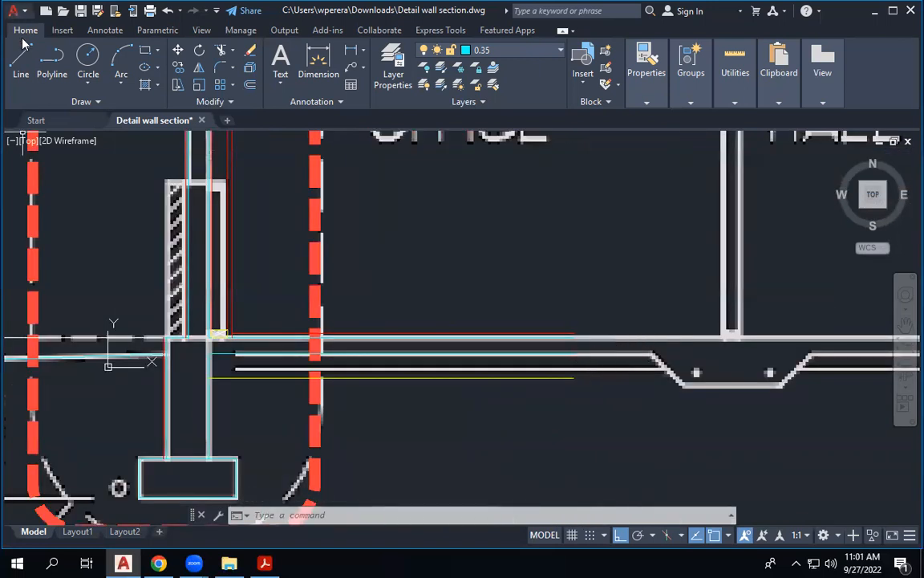
{"action": "left_click", "coordinate": [29, 67]}
{"action": "scroll", "coordinate": [257, 321], "scroll_direction": "up", "scroll_amount": 2}
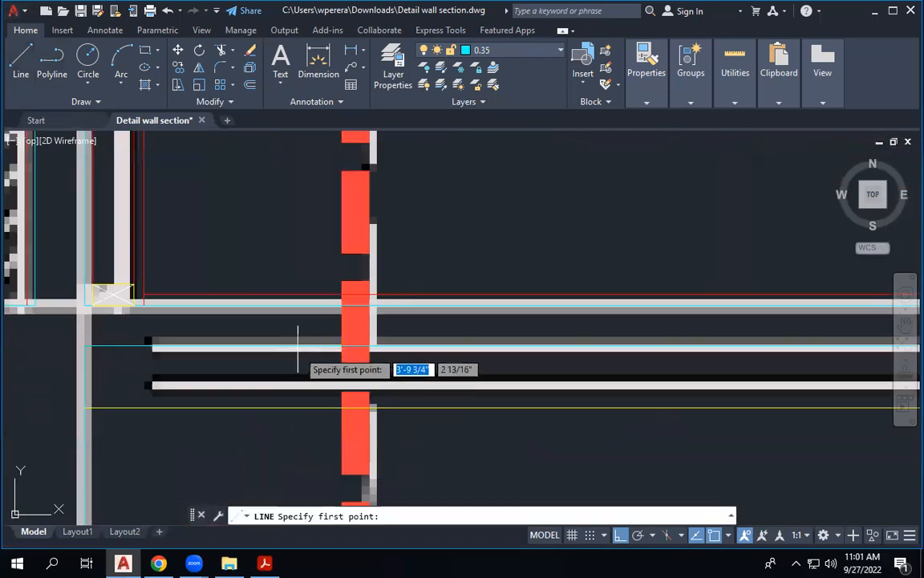
{"action": "left_click", "coordinate": [371, 408]}
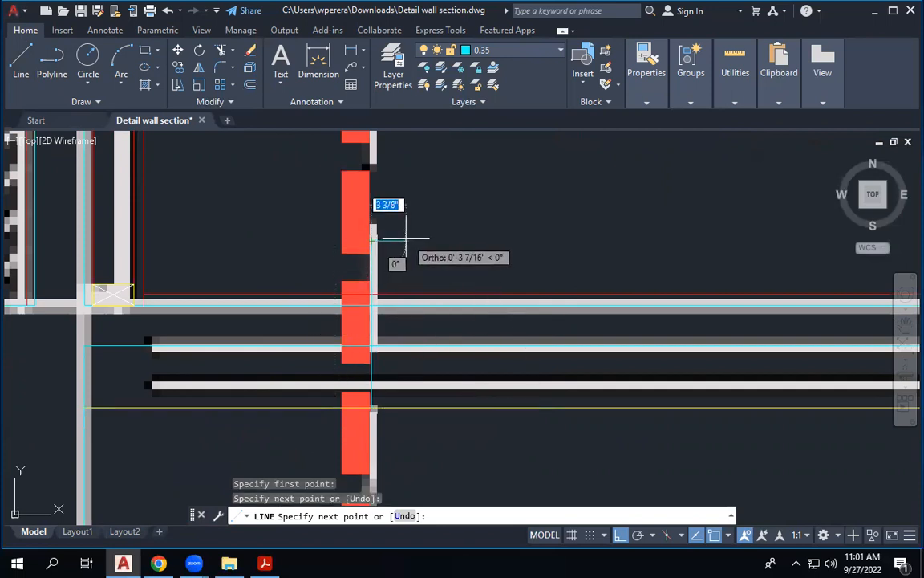
{"action": "key", "text": "Escape"}
{"action": "key", "text": "Escape"}
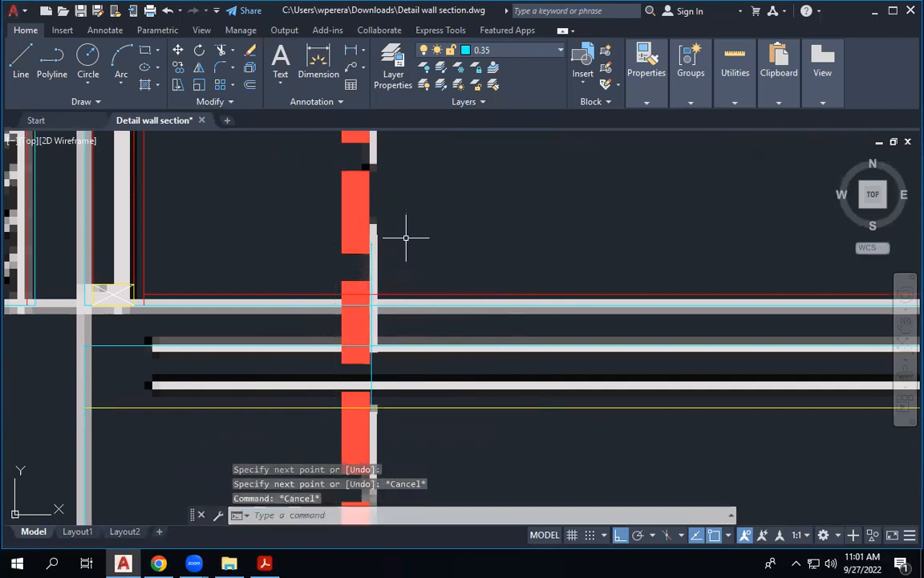
{"action": "left_click", "coordinate": [371, 265]}
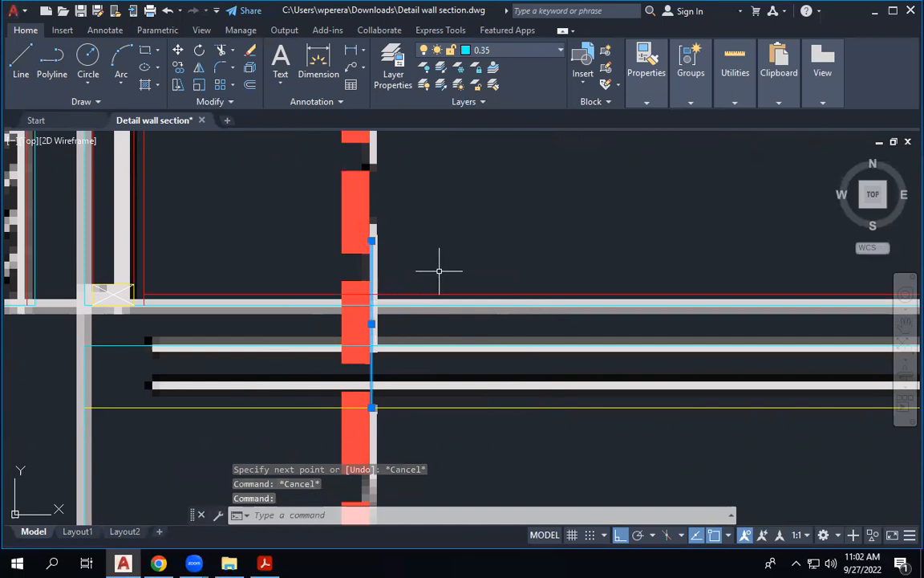
{"action": "key", "text": "Escape"}
{"action": "scroll", "coordinate": [439, 268], "scroll_direction": "down", "scroll_amount": 2}
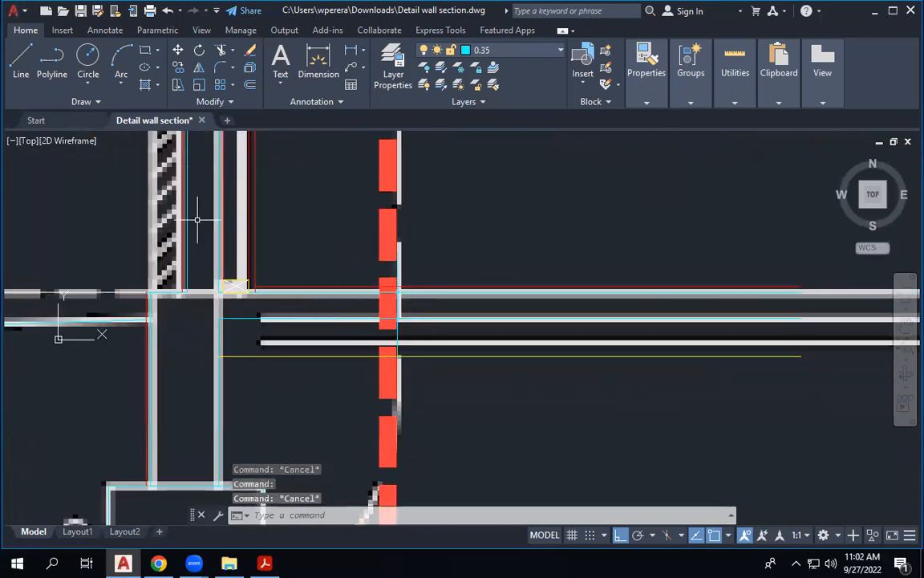
Step: Hatch the connected area of the upper wall, foundation wall and slab with the AR-CONC concrete pattern at scale 1
{"action": "scroll", "coordinate": [354, 303], "scroll_direction": "down", "scroll_amount": 5}
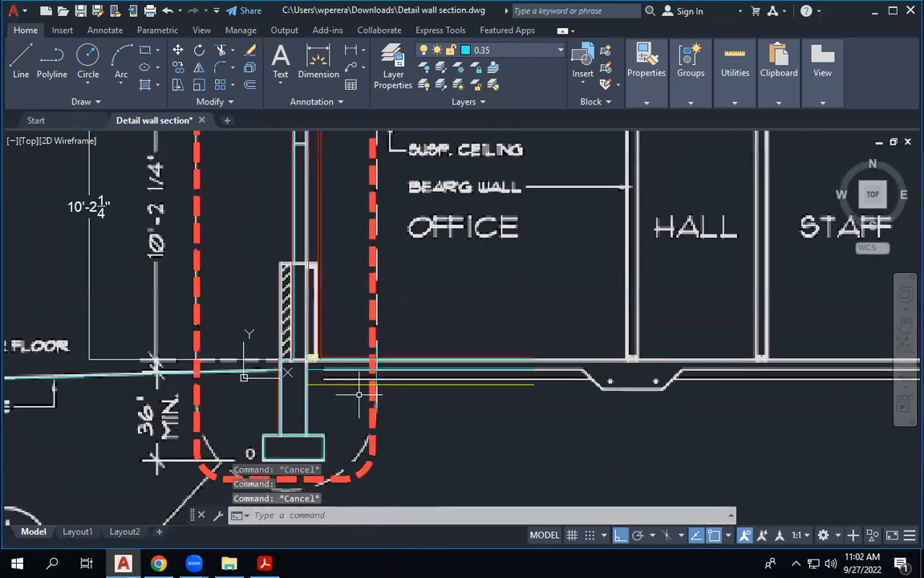
{"action": "scroll", "coordinate": [354, 303], "scroll_direction": "up", "scroll_amount": 2}
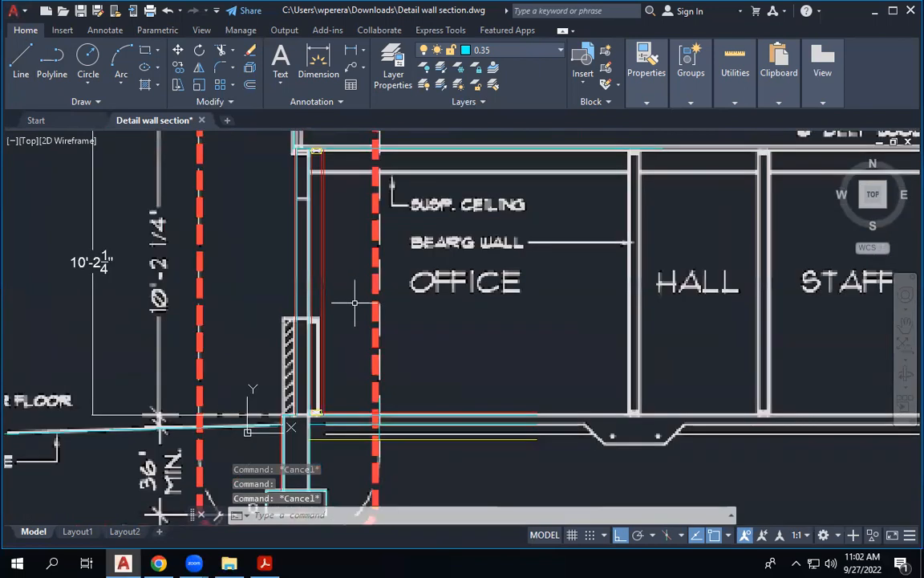
{"action": "type", "text": "hat"}
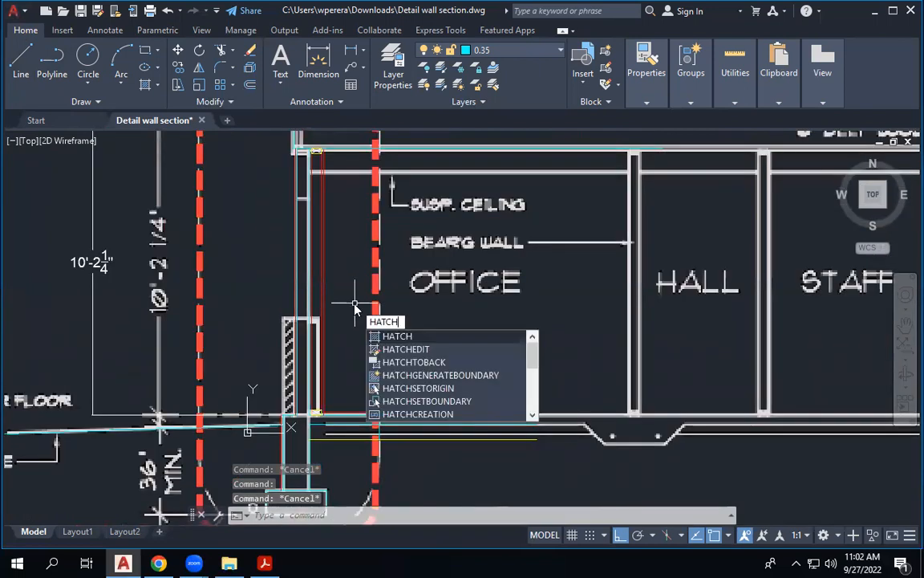
{"action": "key", "text": "Return"}
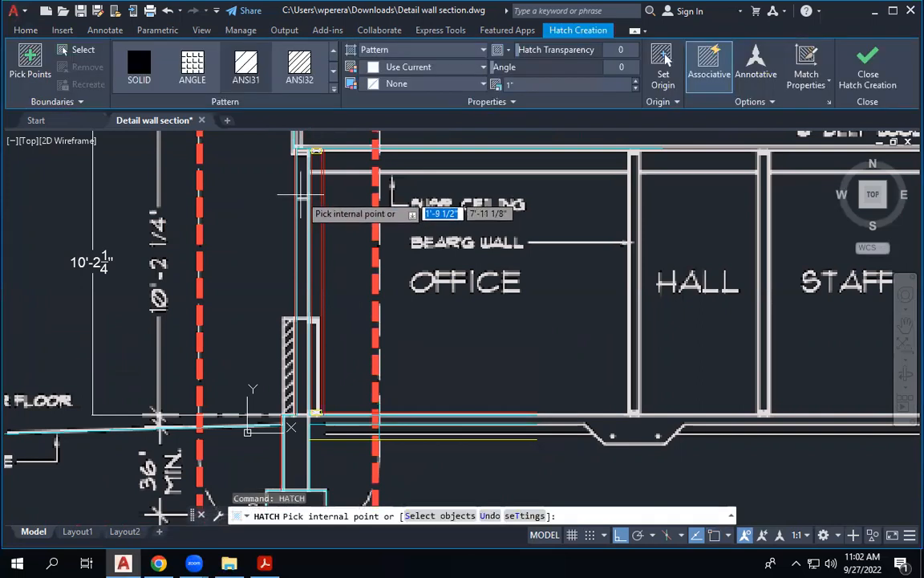
{"action": "left_click", "coordinate": [301, 194]}
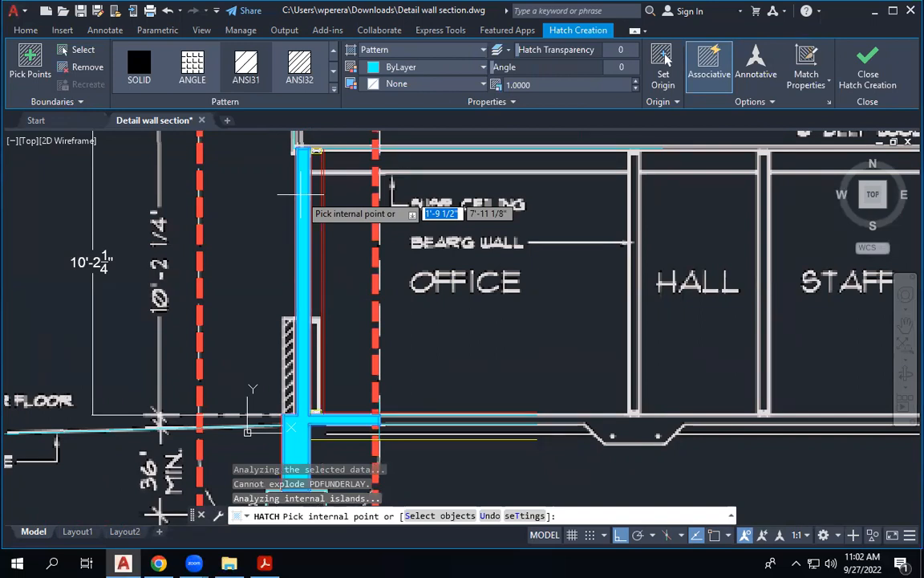
{"action": "left_click", "coordinate": [299, 64]}
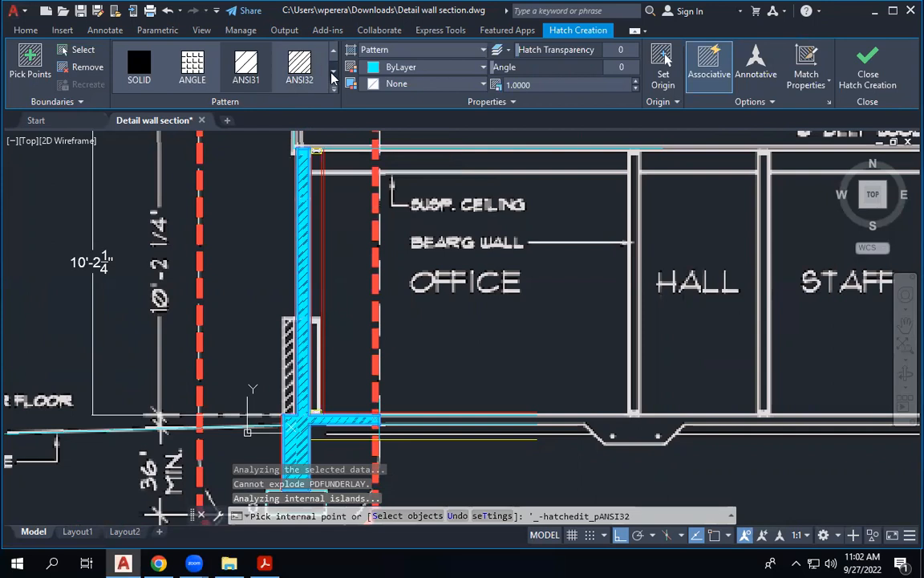
{"action": "left_click", "coordinate": [334, 72]}
{"action": "left_click", "coordinate": [334, 72]}
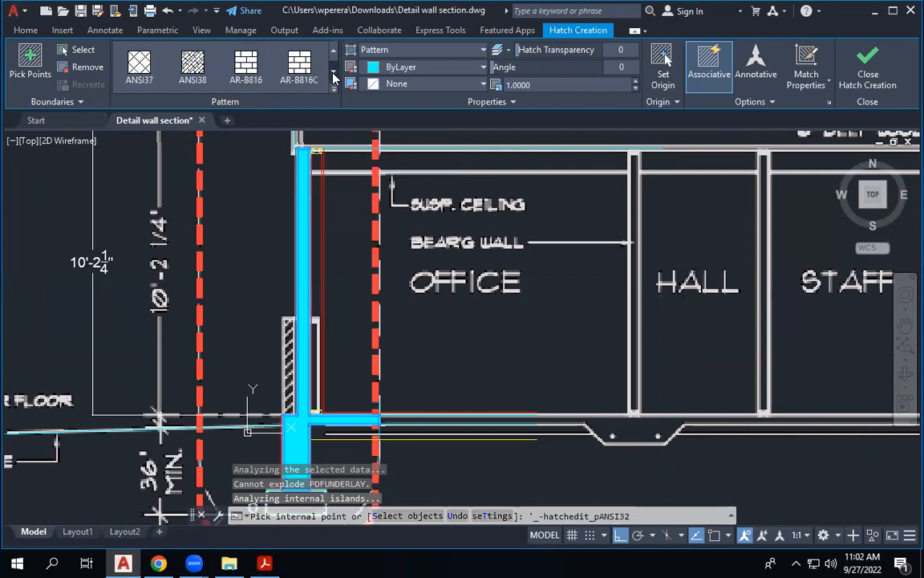
{"action": "left_click", "coordinate": [334, 72]}
{"action": "left_click", "coordinate": [313, 73]}
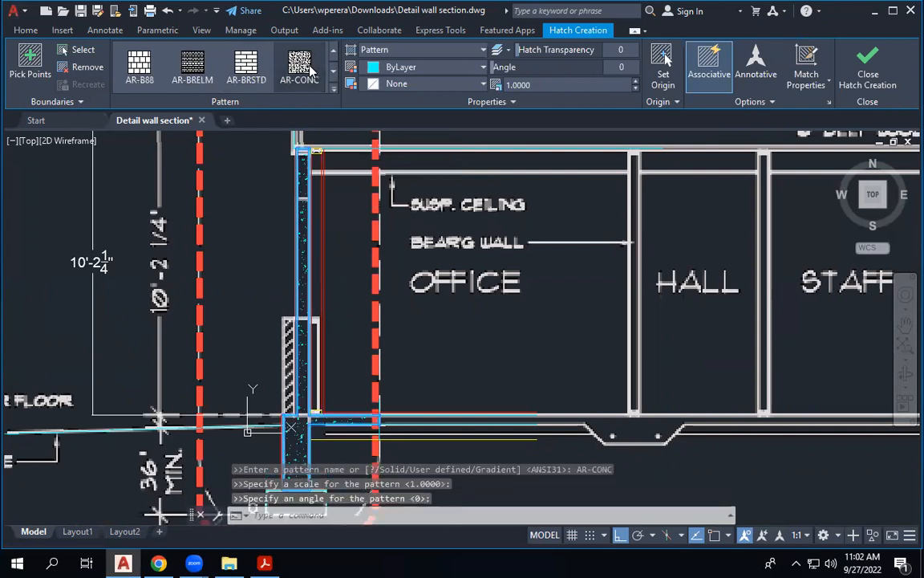
{"action": "left_click", "coordinate": [466, 321]}
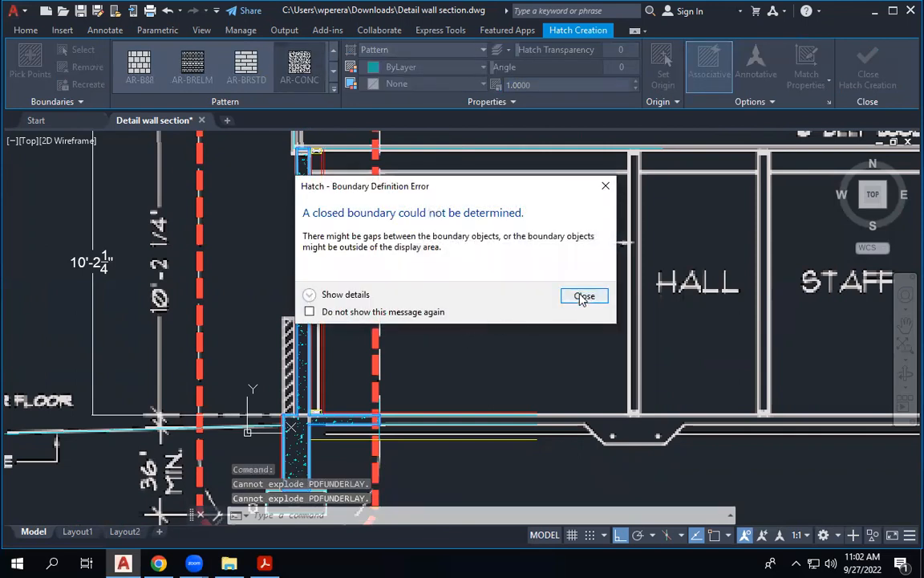
{"action": "left_click", "coordinate": [584, 296]}
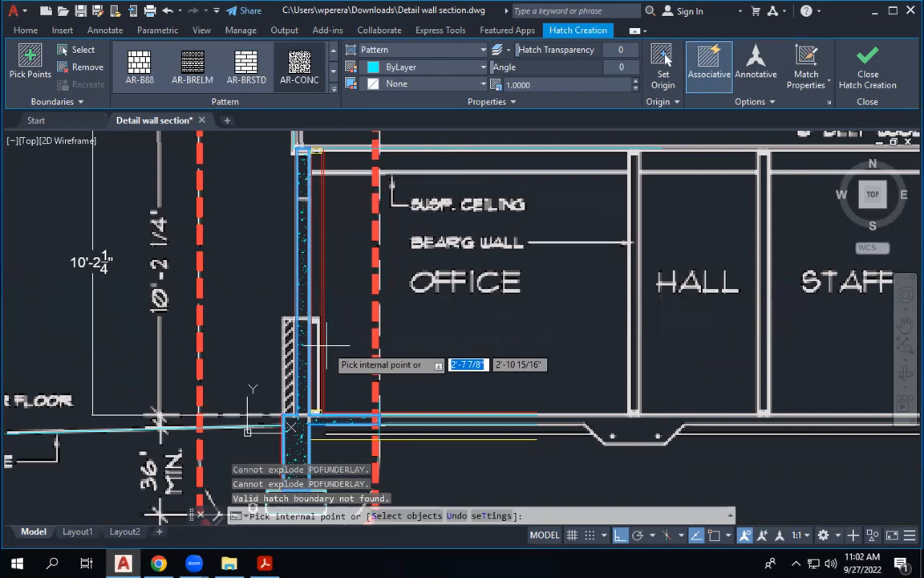
{"action": "key", "text": "Escape"}
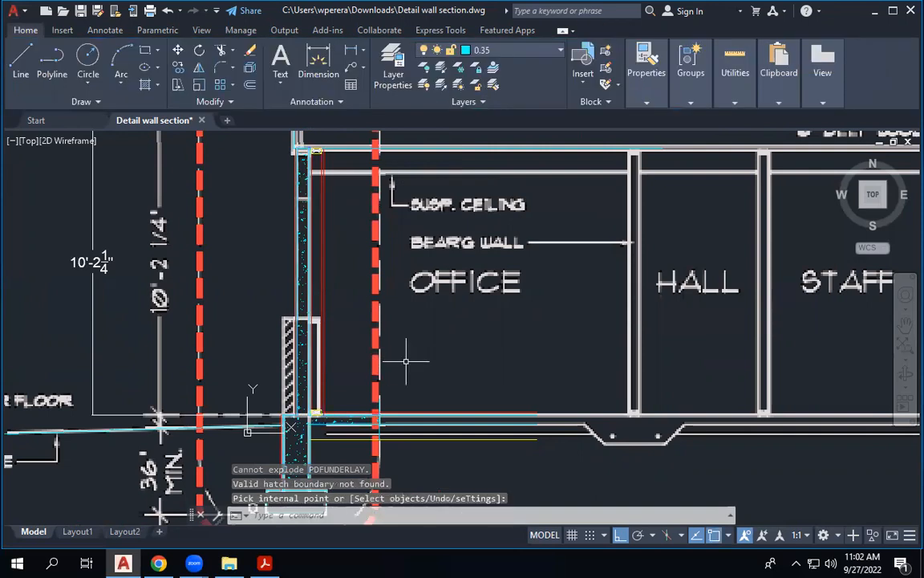
Step: Select the concrete hatch and examine its extent in the upper wall, slab and foundation wall down to the footing
{"action": "scroll", "coordinate": [313, 345], "scroll_direction": "up", "scroll_amount": 4}
{"action": "left_click", "coordinate": [303, 347]}
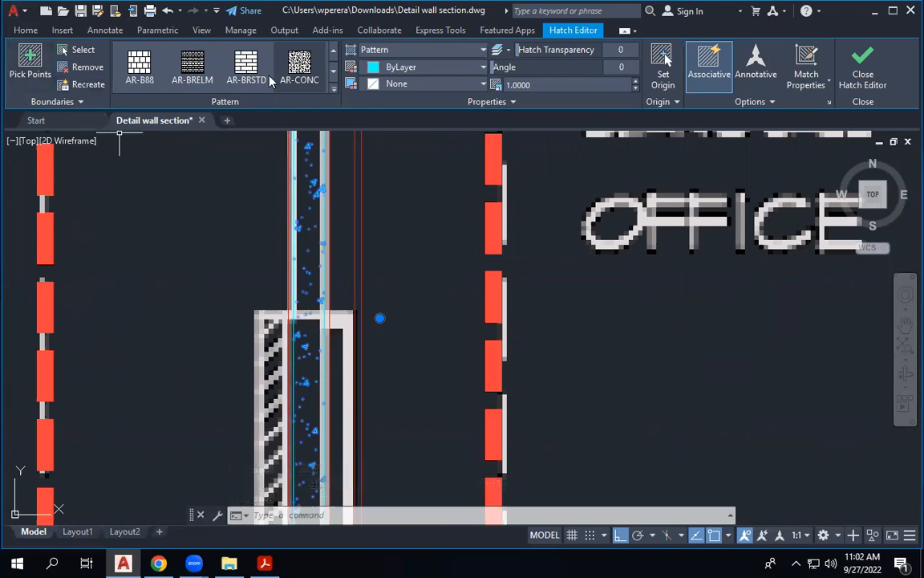
{"action": "left_click", "coordinate": [26, 31]}
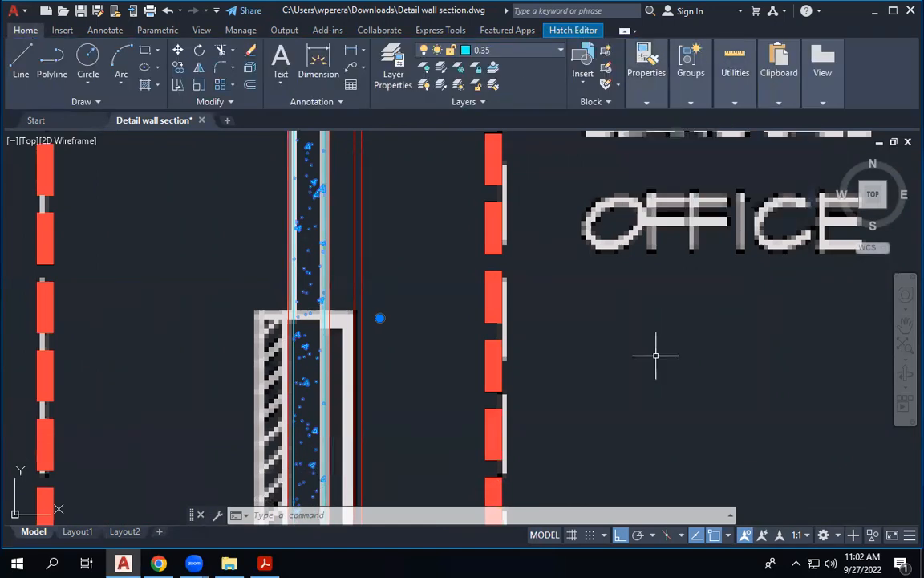
{"action": "scroll", "coordinate": [621, 384], "scroll_direction": "down", "scroll_amount": 4}
{"action": "scroll", "coordinate": [551, 484], "scroll_direction": "up", "scroll_amount": 2}
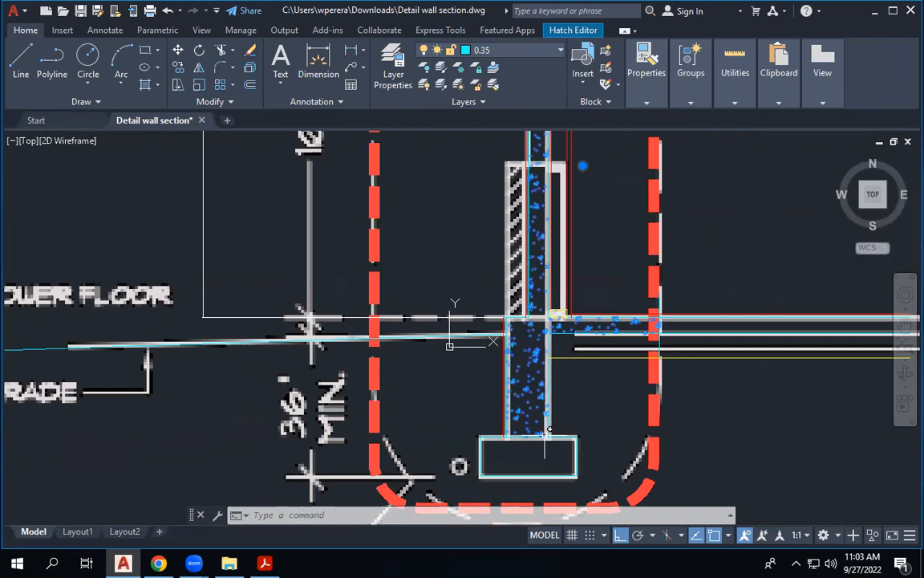
{"action": "scroll", "coordinate": [529, 457], "scroll_direction": "up", "scroll_amount": 4}
{"action": "scroll", "coordinate": [478, 374], "scroll_direction": "down", "scroll_amount": 2}
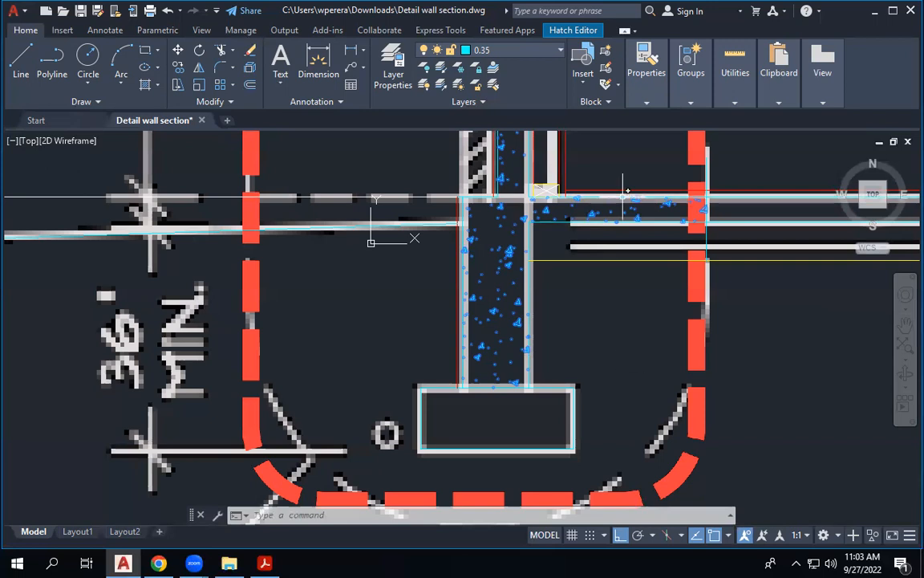
{"action": "scroll", "coordinate": [561, 340], "scroll_direction": "down", "scroll_amount": 5}
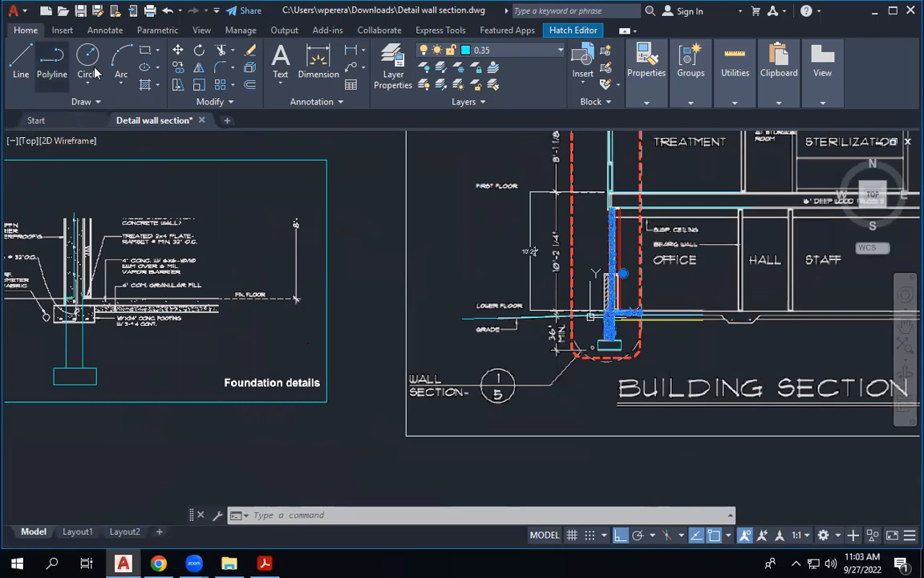
Step: Draw a rectangle about 4'-6" by 3'-9" in the empty area below the reference images, and a long, thin rectangle beside it
{"action": "left_click", "coordinate": [144, 50]}
{"action": "scroll", "coordinate": [480, 172], "scroll_direction": "down", "scroll_amount": 4}
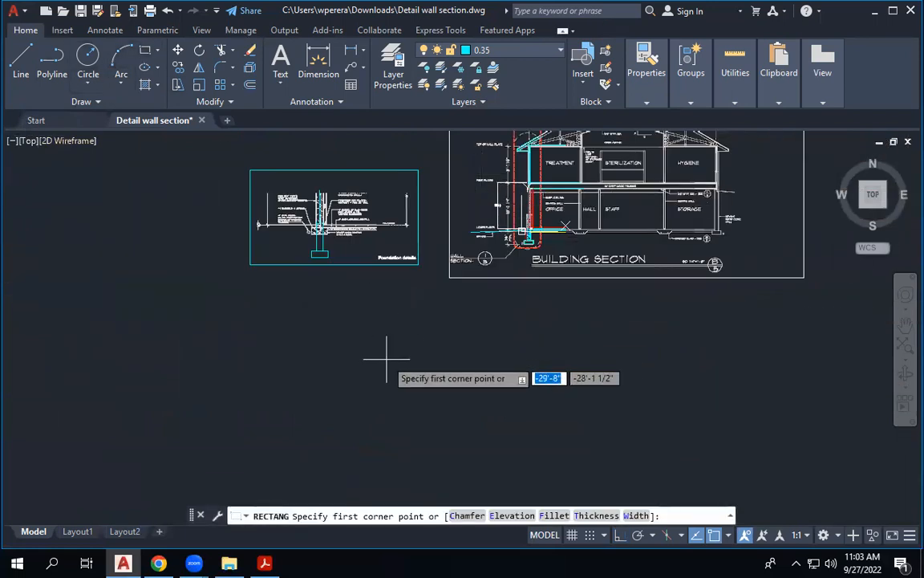
{"action": "scroll", "coordinate": [377, 333], "scroll_direction": "up", "scroll_amount": 2}
{"action": "left_click", "coordinate": [364, 286]}
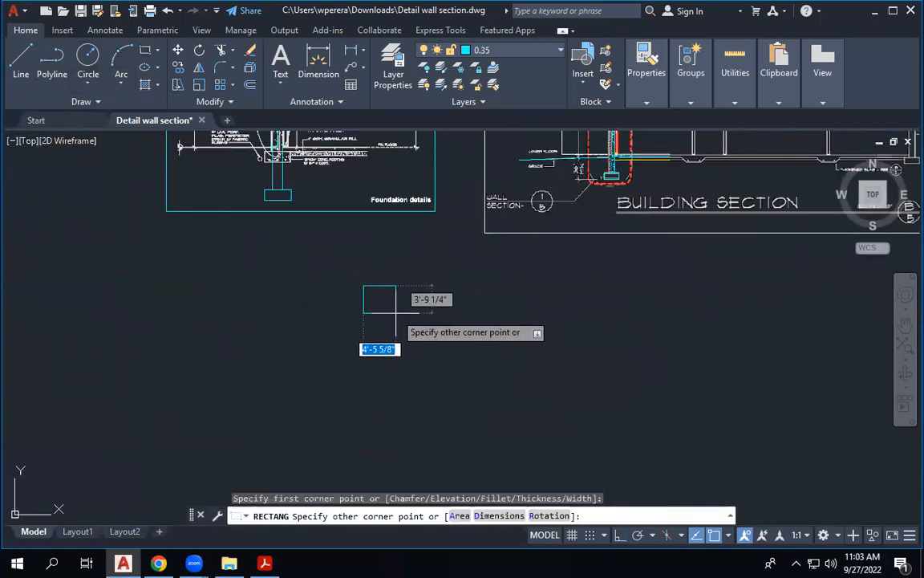
{"action": "left_click", "coordinate": [395, 313]}
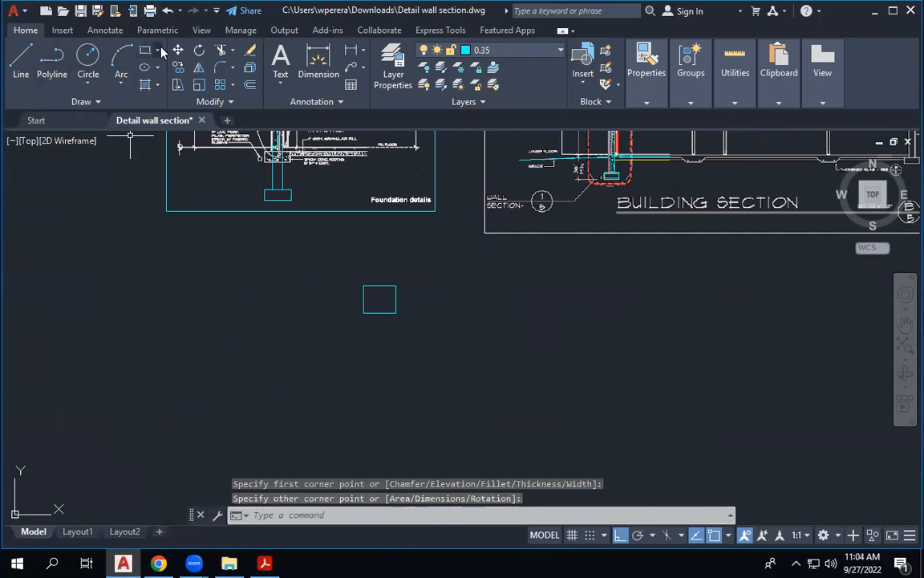
{"action": "left_click", "coordinate": [139, 51]}
{"action": "left_click", "coordinate": [453, 283]}
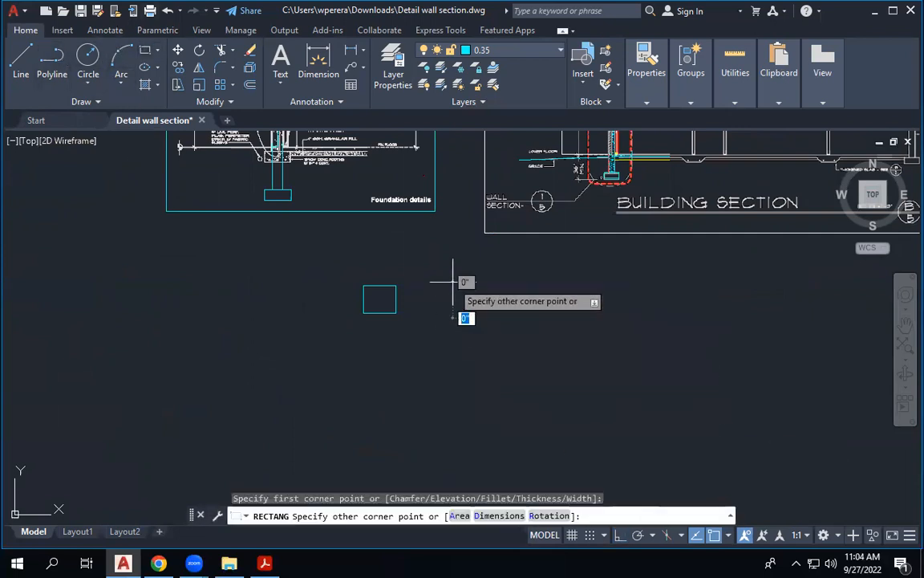
{"action": "left_click", "coordinate": [799, 298]}
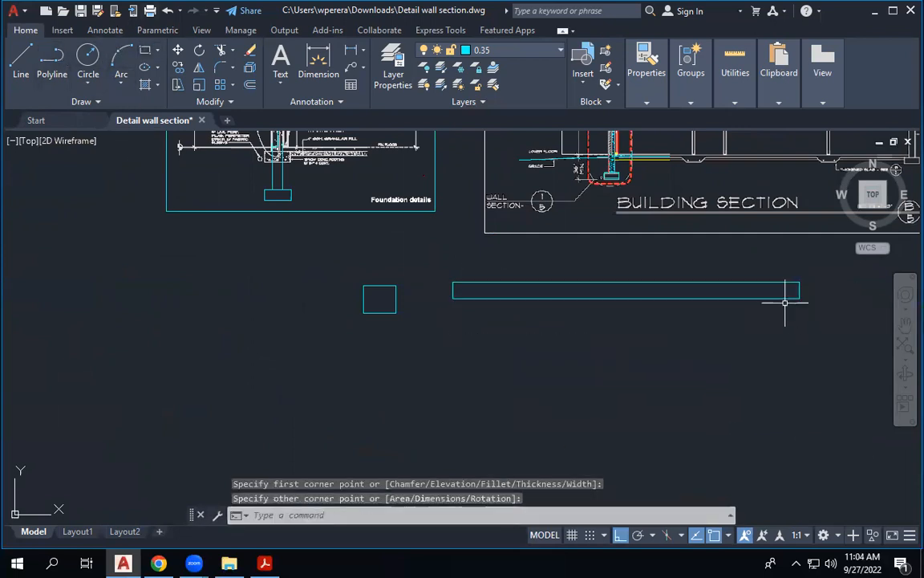
Step: Draw a narrower rectangle inside the lower part of the long, thin rectangle, spanning its full length
{"action": "left_click", "coordinate": [52, 59]}
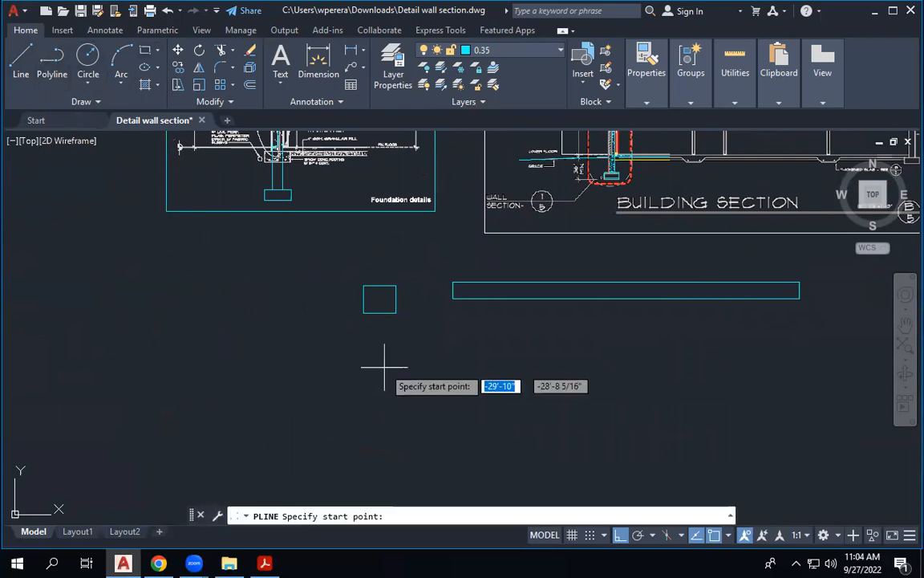
{"action": "left_click", "coordinate": [143, 51]}
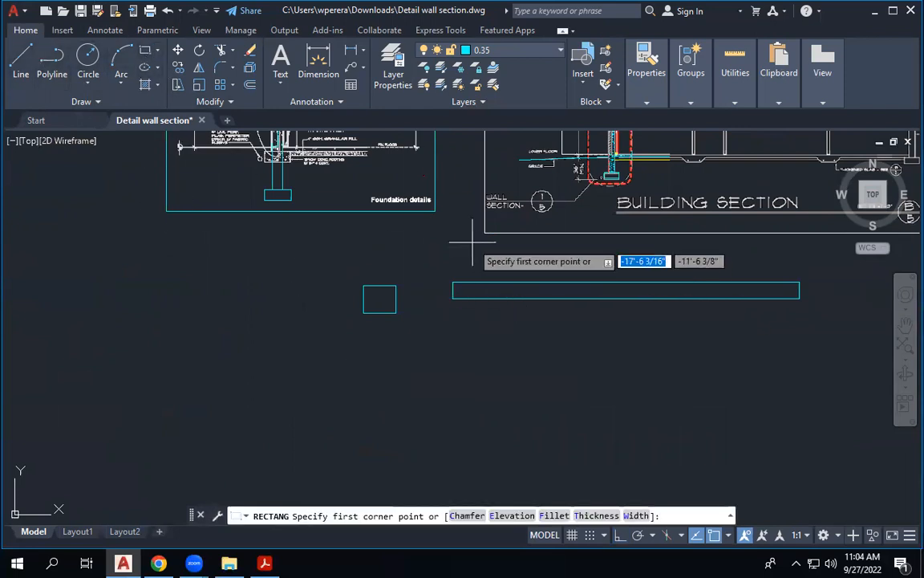
{"action": "scroll", "coordinate": [471, 242], "scroll_direction": "up", "scroll_amount": 3}
{"action": "scroll", "coordinate": [444, 297], "scroll_direction": "down", "scroll_amount": 3}
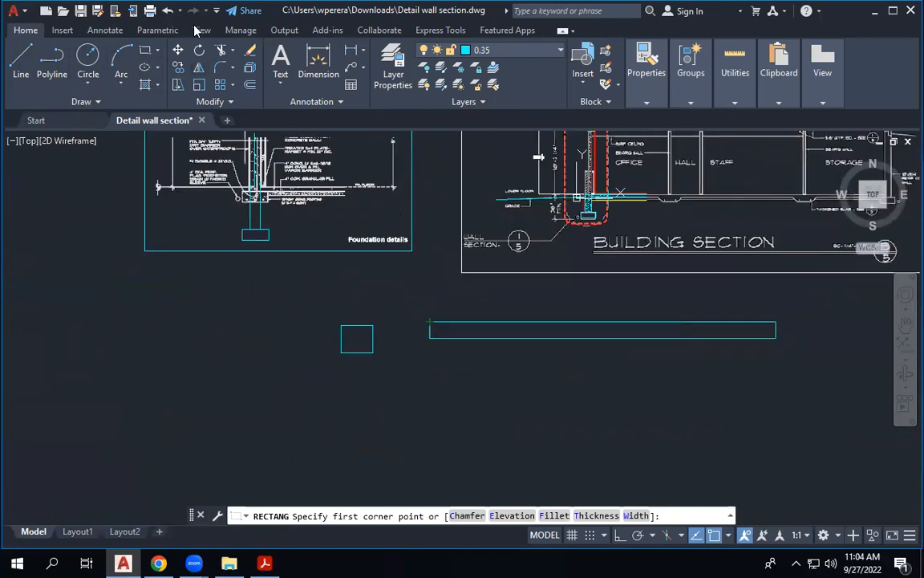
{"action": "left_click", "coordinate": [143, 50]}
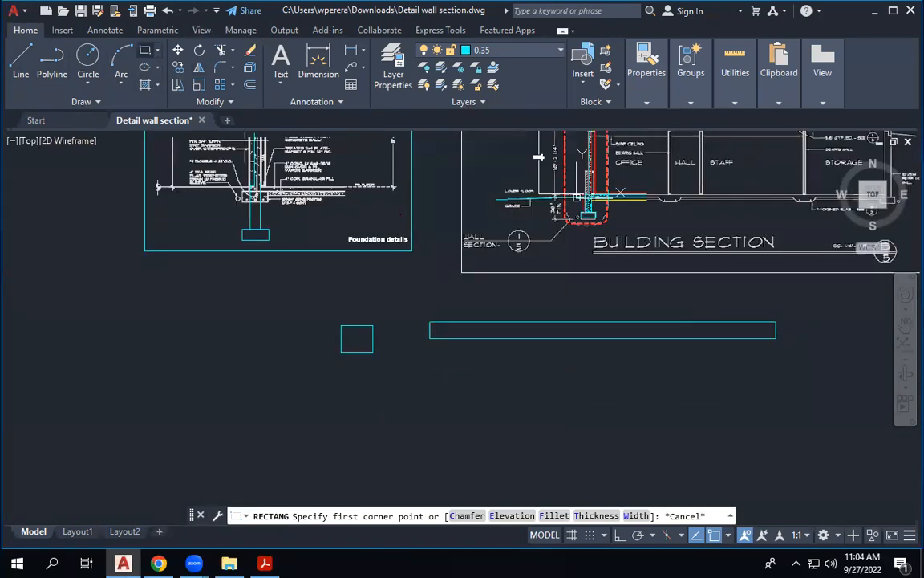
{"action": "left_click", "coordinate": [430, 336]}
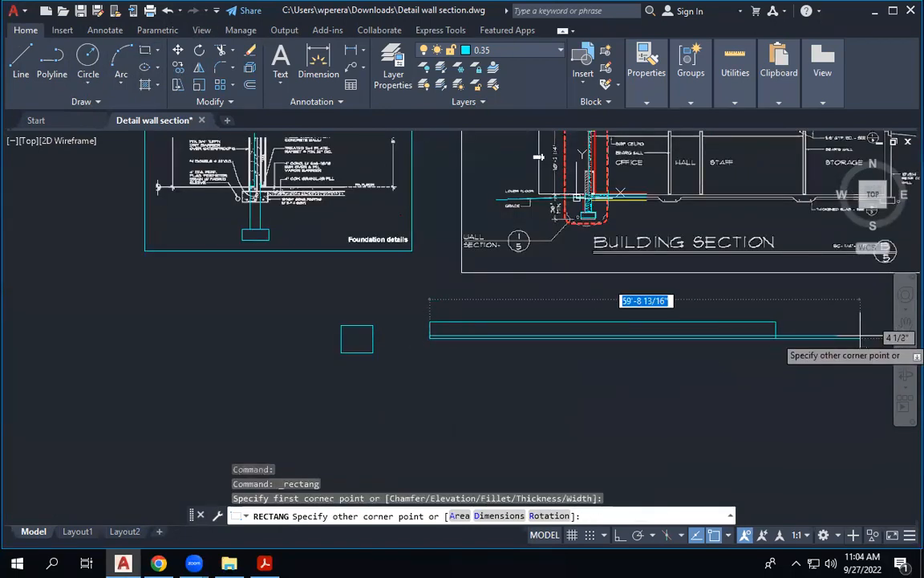
{"action": "scroll", "coordinate": [776, 332], "scroll_direction": "up", "scroll_amount": 2}
{"action": "left_click", "coordinate": [771, 321]}
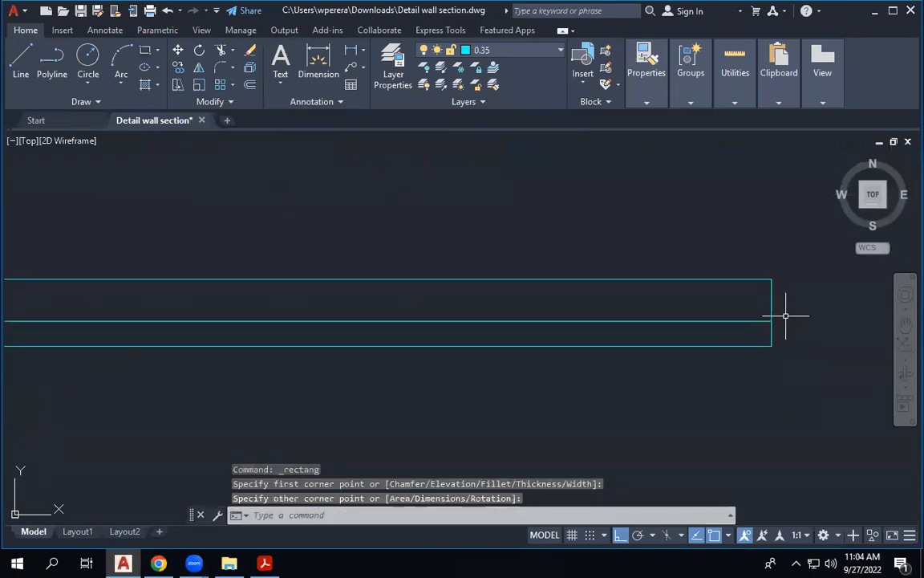
Step: Select both long rectangles to examine how their shared edges overlap, and clear the selection
{"action": "scroll", "coordinate": [782, 316], "scroll_direction": "down", "scroll_amount": 3}
{"action": "left_click", "coordinate": [265, 303]}
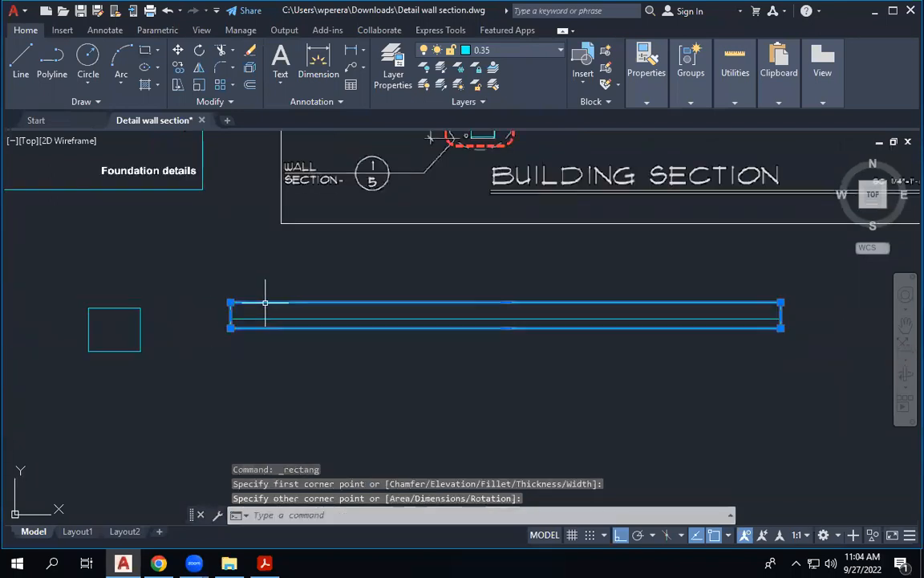
{"action": "left_click", "coordinate": [262, 319]}
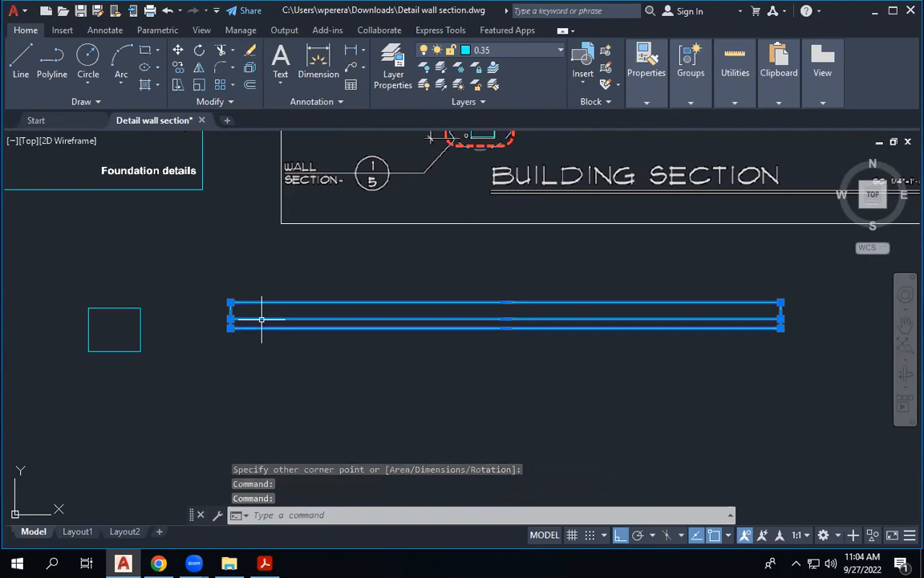
{"action": "key", "text": "Escape"}
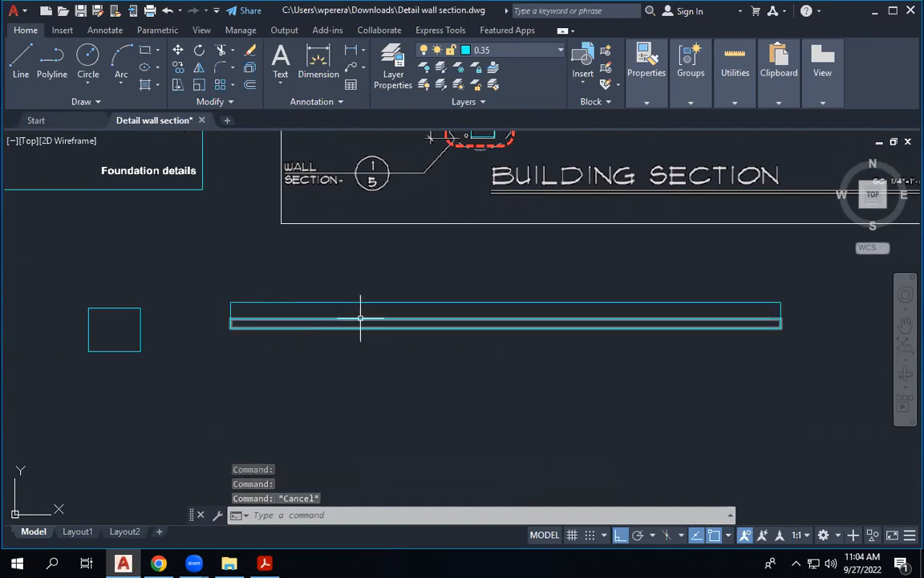
Step: Draw a small rectangle in the middle of the larger, nearly square rectangle
{"action": "scroll", "coordinate": [359, 315], "scroll_direction": "down", "scroll_amount": 2}
{"action": "scroll", "coordinate": [173, 314], "scroll_direction": "up", "scroll_amount": 4}
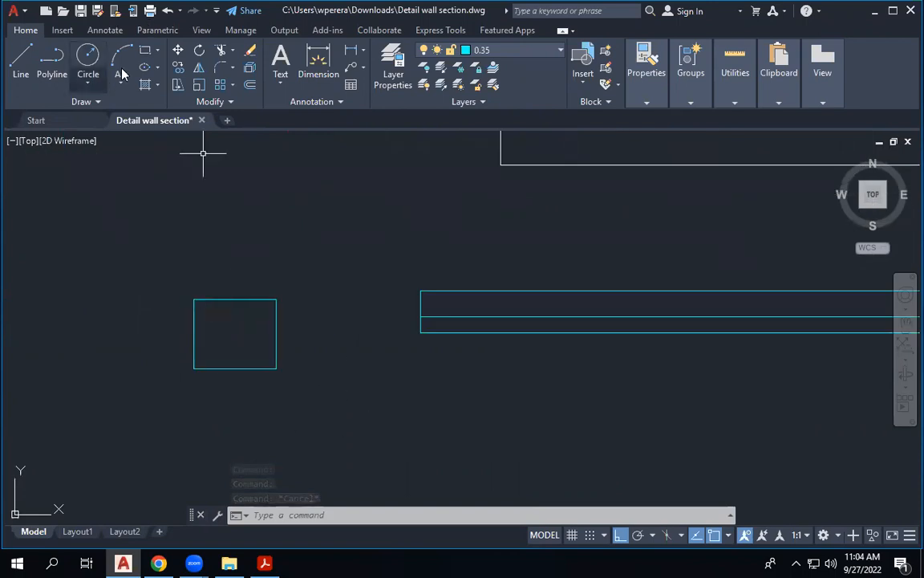
{"action": "left_click", "coordinate": [145, 50]}
{"action": "left_click", "coordinate": [224, 320]}
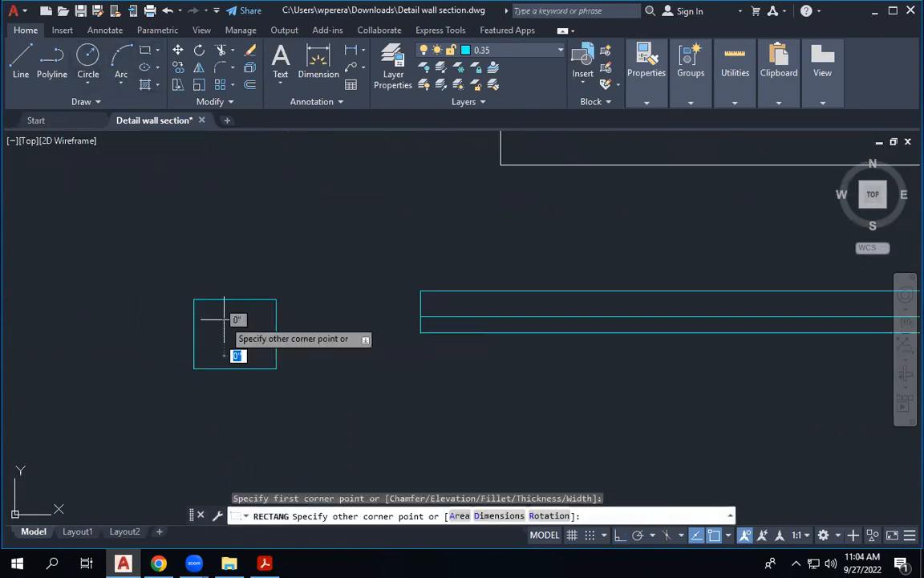
{"action": "left_click", "coordinate": [245, 344]}
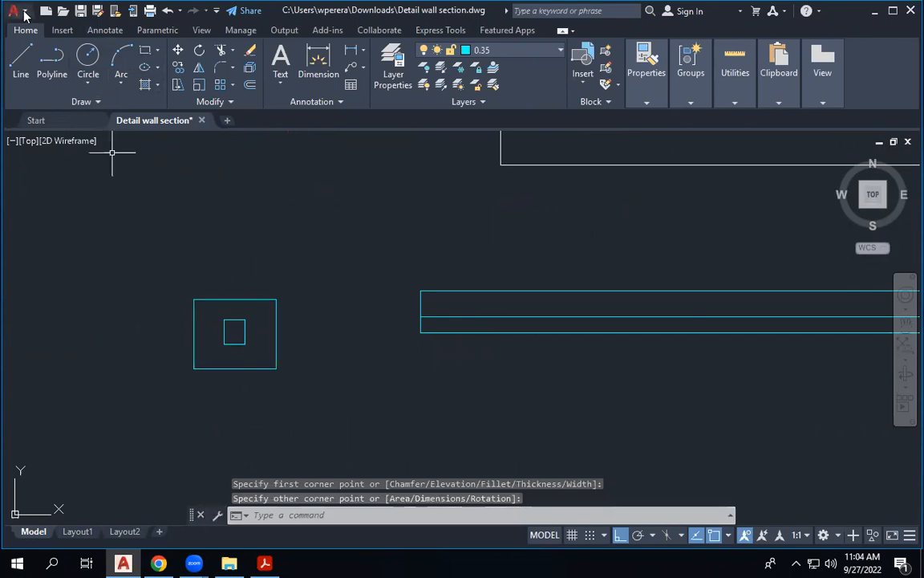
Step: Draw an L-shaped polyline running vertically down across the long rectangles near their left end, with a short horizontal leg below
{"action": "left_click", "coordinate": [52, 60]}
{"action": "left_click", "coordinate": [478, 247]}
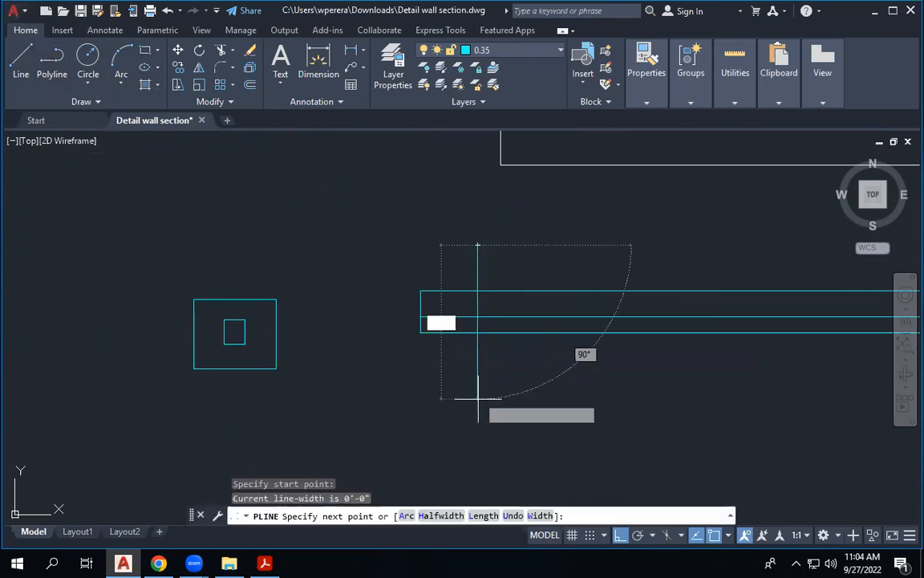
{"action": "left_click", "coordinate": [481, 413]}
{"action": "left_click", "coordinate": [505, 414]}
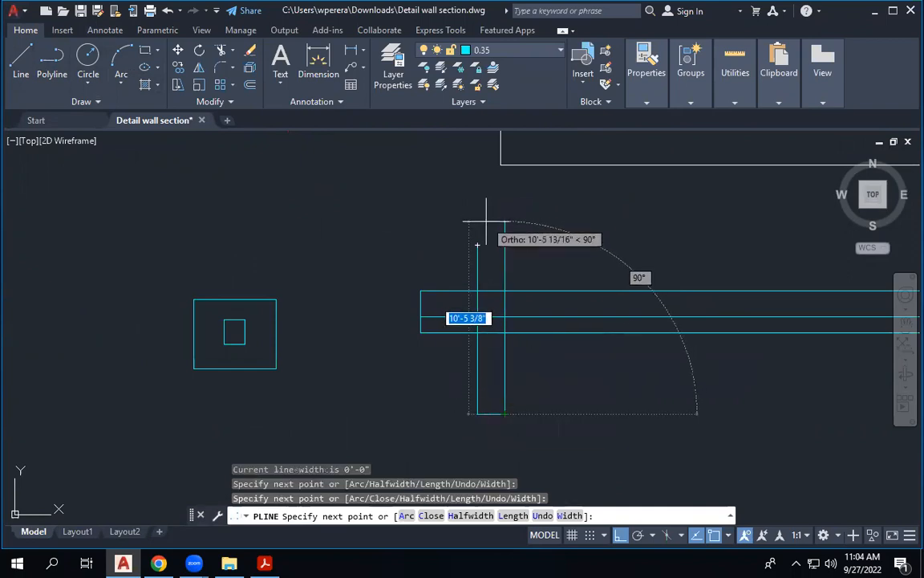
{"action": "key", "text": "Escape"}
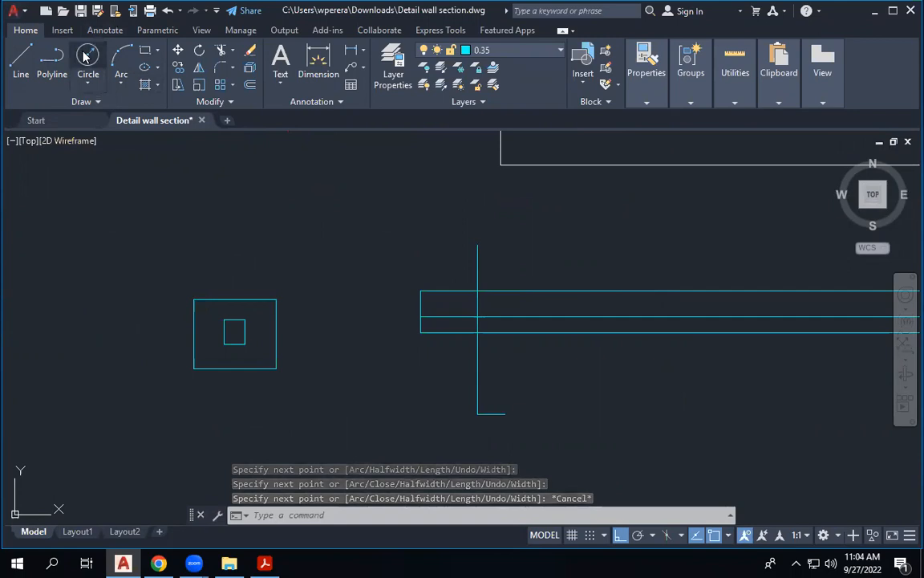
Step: Draw an L-shaped polyline down through the nearly square rectangle, left of its small inner rectangle, with a horizontal leg below it
{"action": "left_click", "coordinate": [52, 58]}
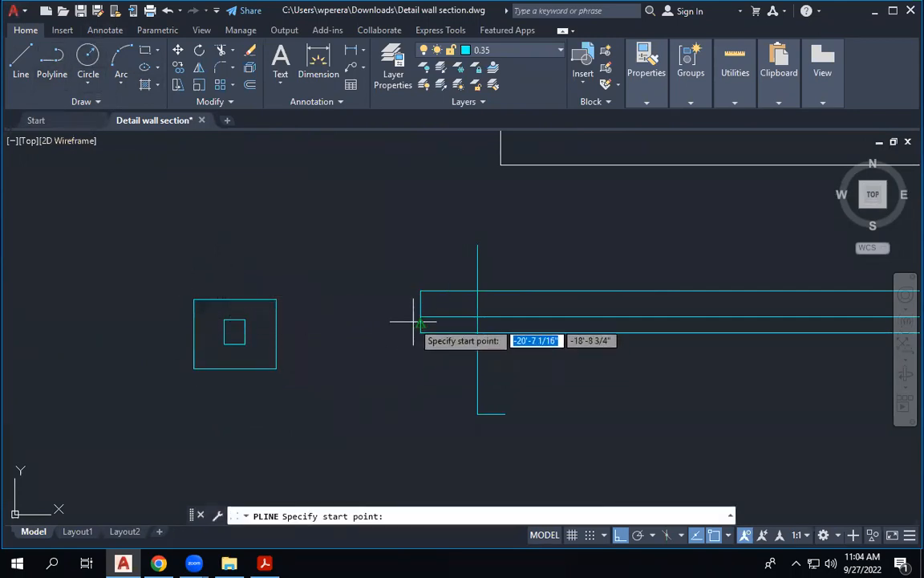
{"action": "left_click", "coordinate": [214, 280]}
{"action": "left_click", "coordinate": [210, 390]}
{"action": "left_click", "coordinate": [280, 392]}
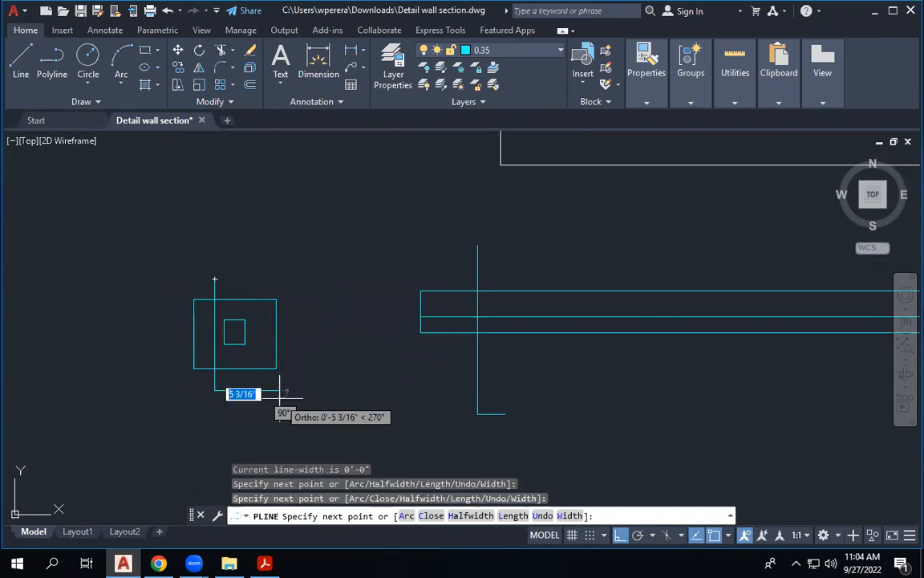
{"action": "key", "text": "Escape"}
Step: Select the small inner rectangle and the L-shaped polyline beside it to examine them, and clear the selection
{"action": "left_click", "coordinate": [246, 336]}
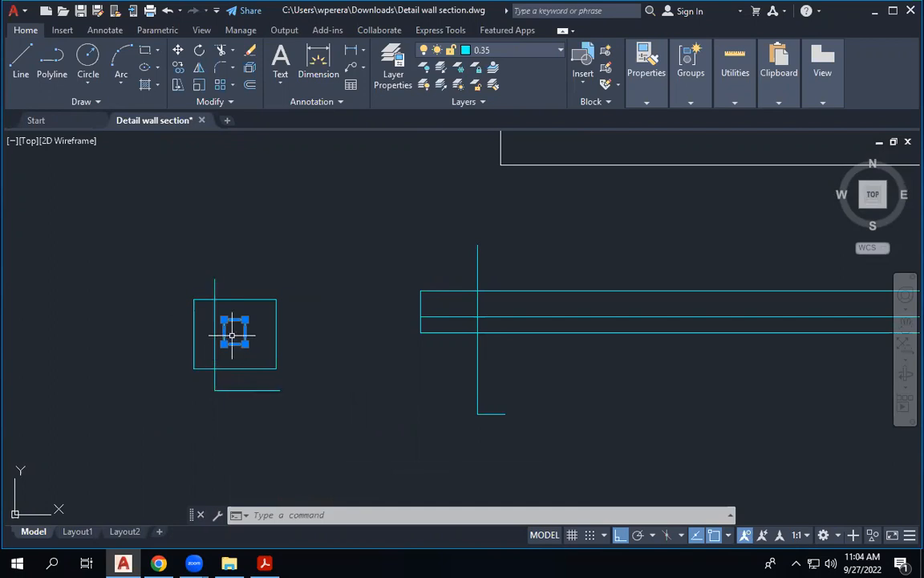
{"action": "mouse_move", "coordinate": [244, 332]}
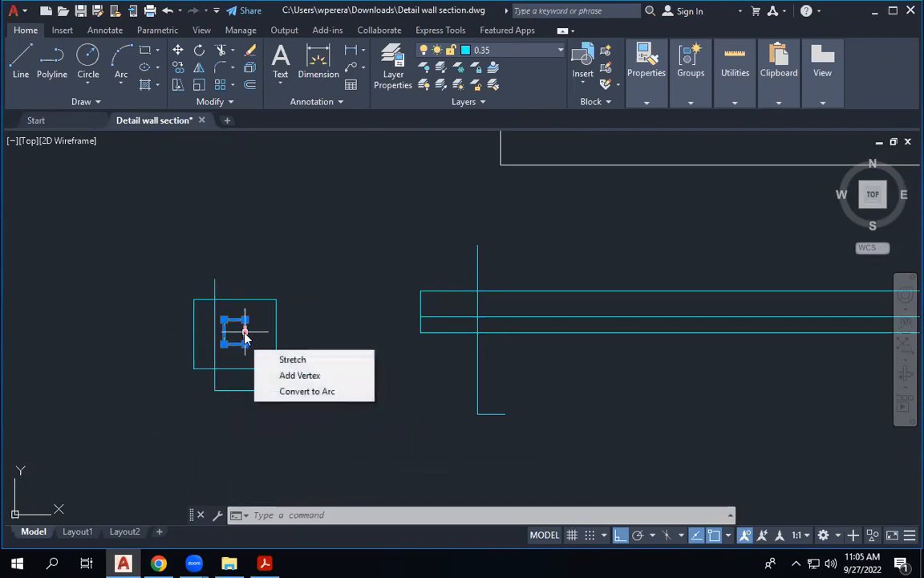
{"action": "left_click", "coordinate": [214, 293]}
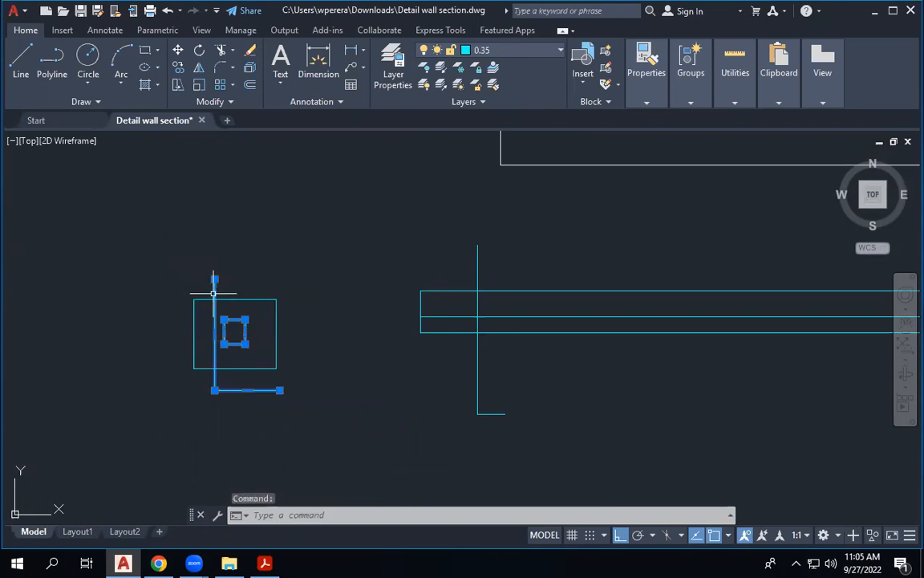
{"action": "key", "text": "Escape"}
{"action": "key", "text": "Escape"}
Step: Move the L-shaped polyline horizontally to the right so that it cuts through the small inner rectangle
{"action": "left_click", "coordinate": [215, 290]}
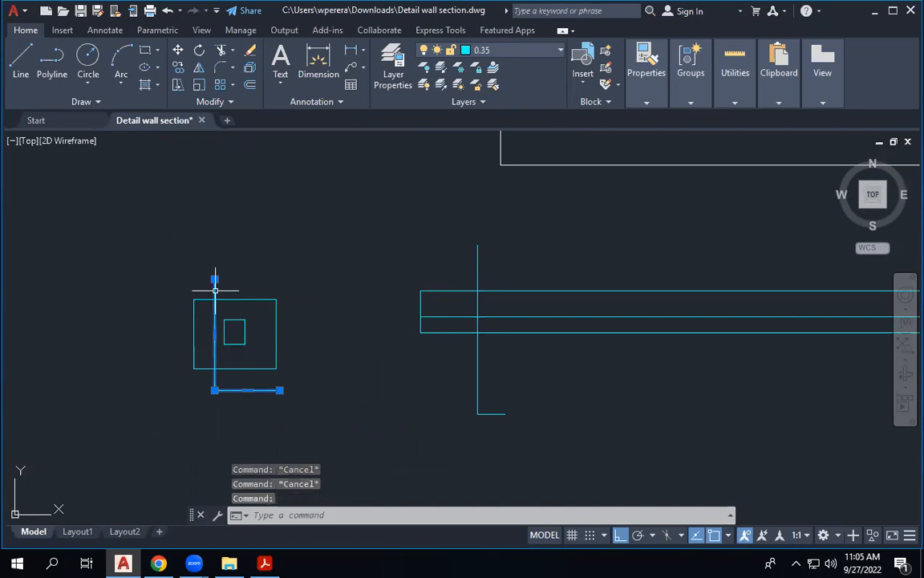
{"action": "type", "text": "m"}
{"action": "key", "text": "Return"}
{"action": "left_click", "coordinate": [253, 235]}
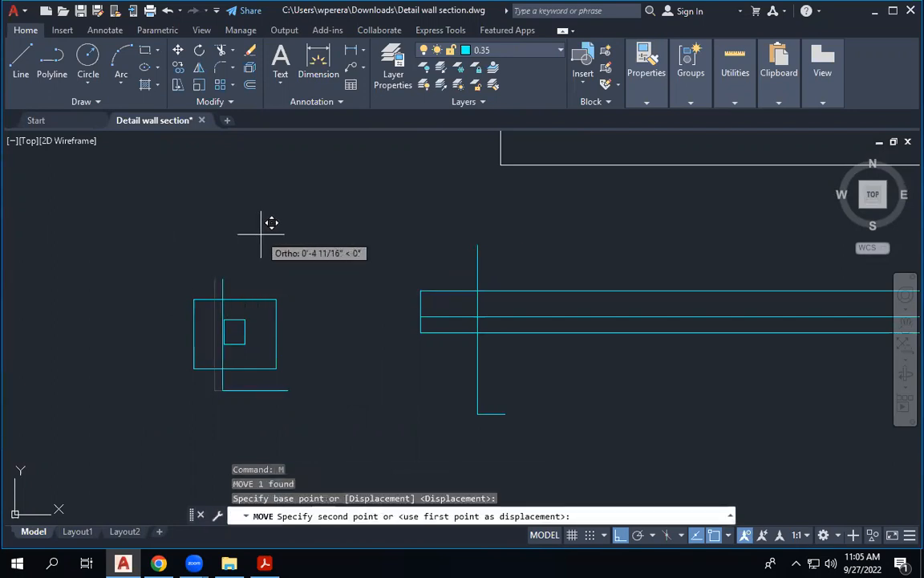
{"action": "left_click", "coordinate": [269, 235]}
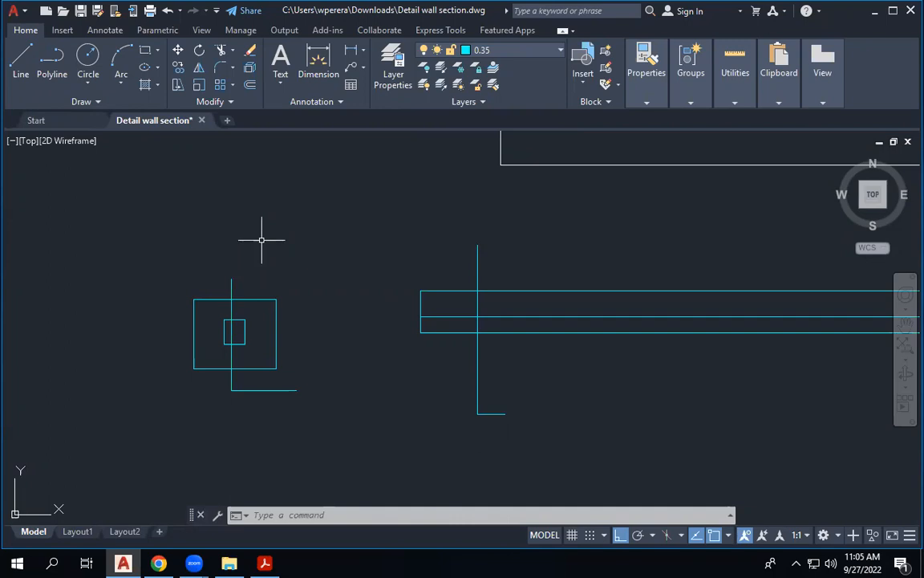
Step: Move the L-shaped polyline back to the left, clear of the small inner rectangle
{"action": "left_click", "coordinate": [232, 284]}
{"action": "key", "text": "m"}
{"action": "key", "text": "Return"}
{"action": "left_click", "coordinate": [264, 250]}
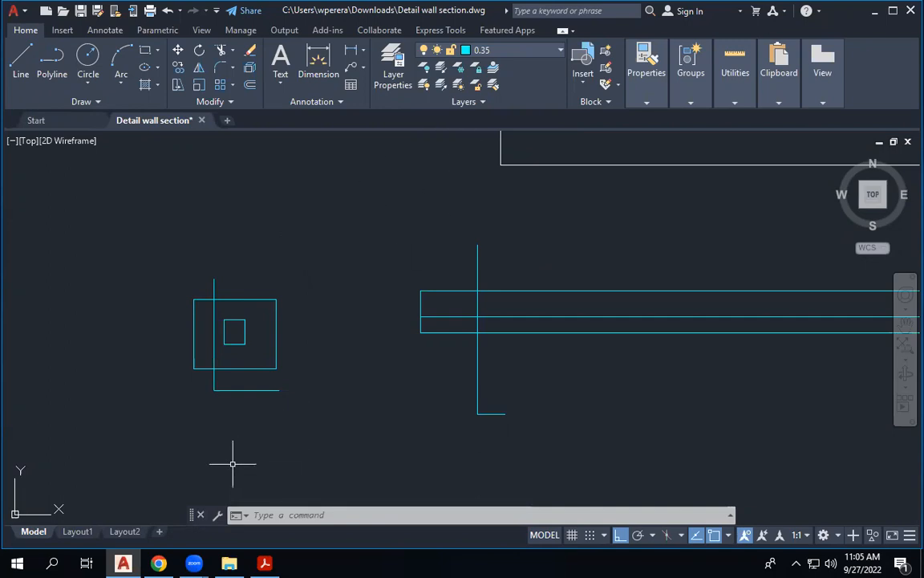
Step: Put the concrete hatch of the wall and slab in the building section on layer 0.0
{"action": "scroll", "coordinate": [275, 323], "scroll_direction": "down", "scroll_amount": 2}
{"action": "scroll", "coordinate": [461, 156], "scroll_direction": "up", "scroll_amount": 5}
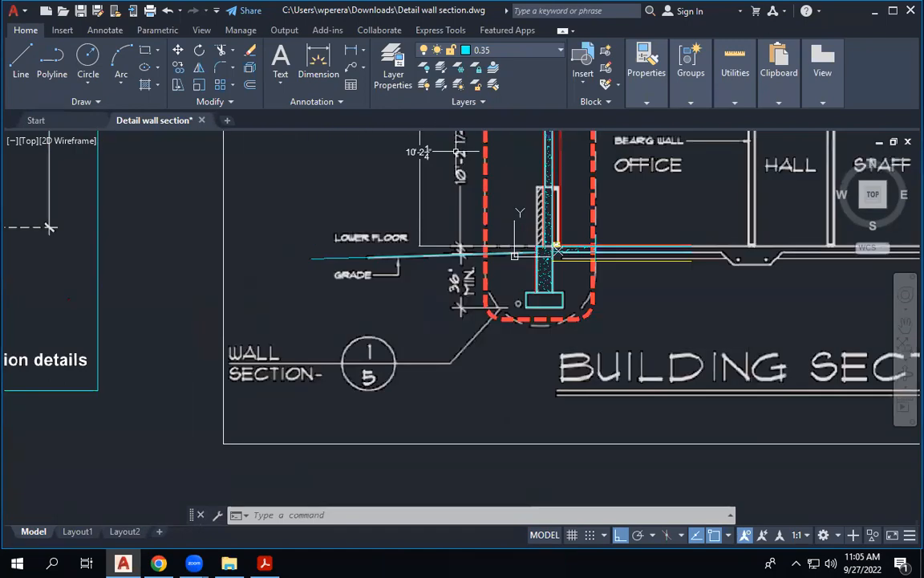
{"action": "scroll", "coordinate": [529, 217], "scroll_direction": "up", "scroll_amount": 4}
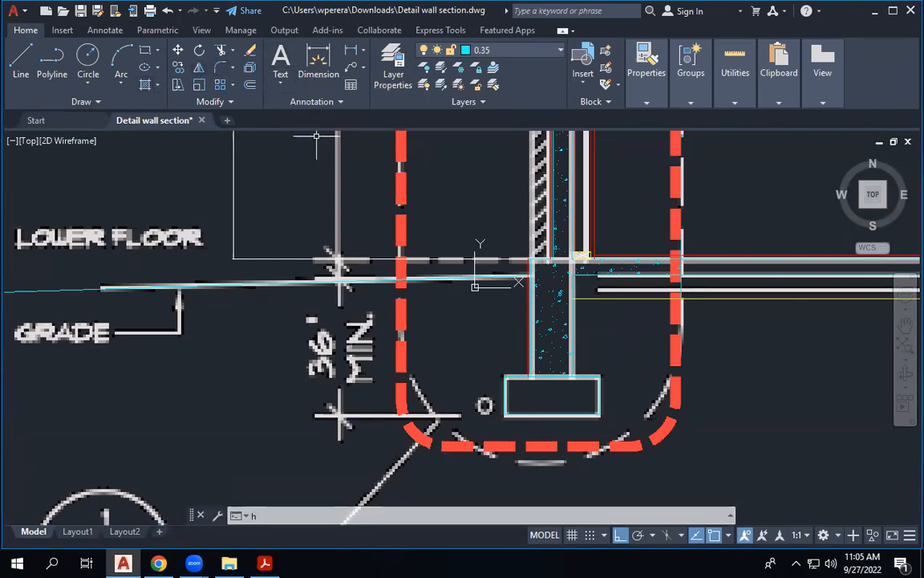
{"action": "key", "text": "Escape"}
{"action": "left_click", "coordinate": [559, 286]}
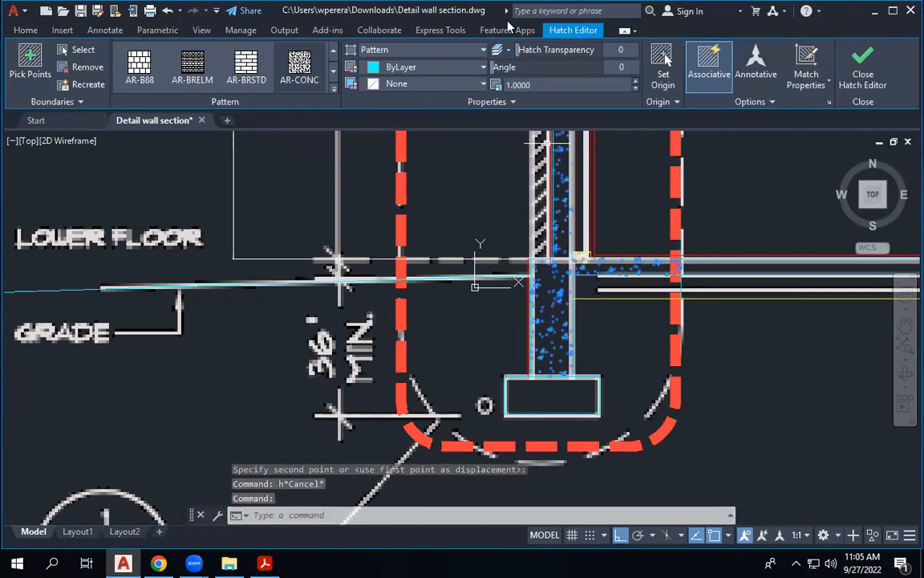
{"action": "left_click", "coordinate": [455, 56]}
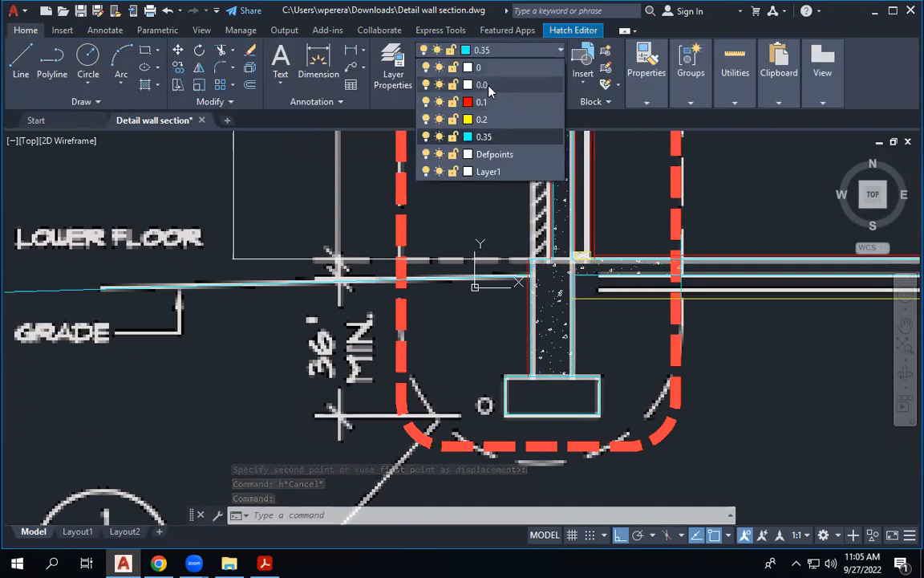
{"action": "left_click", "coordinate": [481, 85]}
{"action": "key", "text": "Escape"}
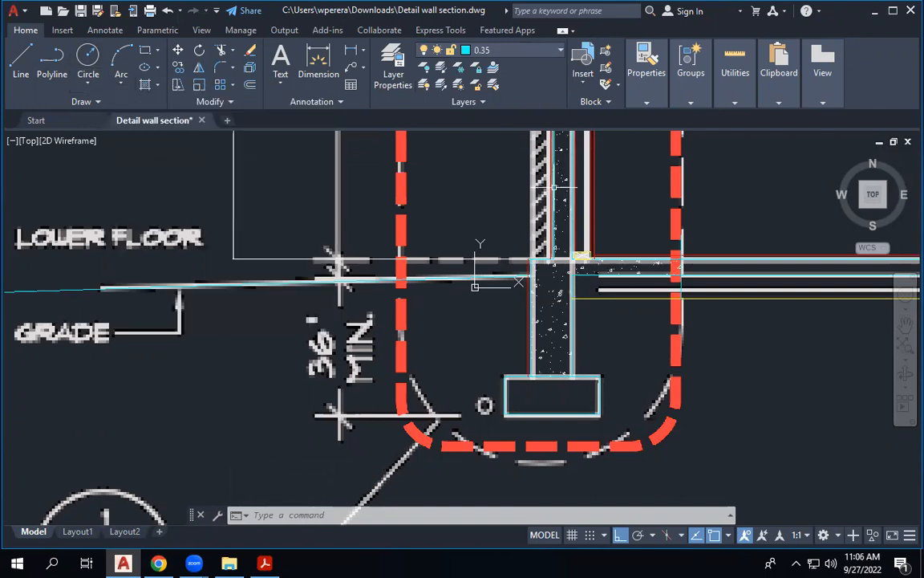
Step: Hatch the footing below the foundation wall with the AR-CONC concrete pattern at scale 1
{"action": "type", "text": "HATCH"}
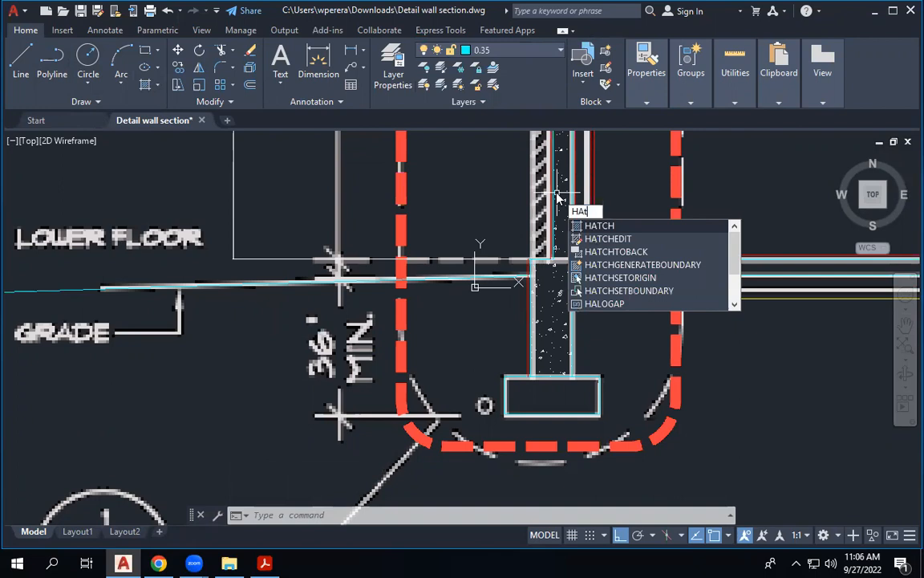
{"action": "key", "text": "Return"}
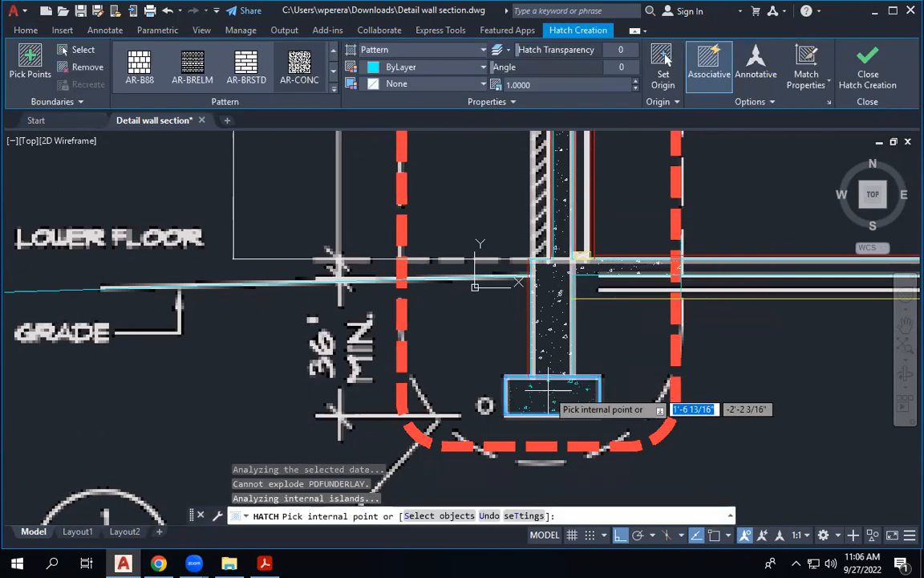
{"action": "key", "text": "Return"}
Step: Match the properties of the footing's concrete hatch to those of the foundation wall's hatch with MATCHPROP
{"action": "scroll", "coordinate": [551, 392], "scroll_direction": "up", "scroll_amount": 6}
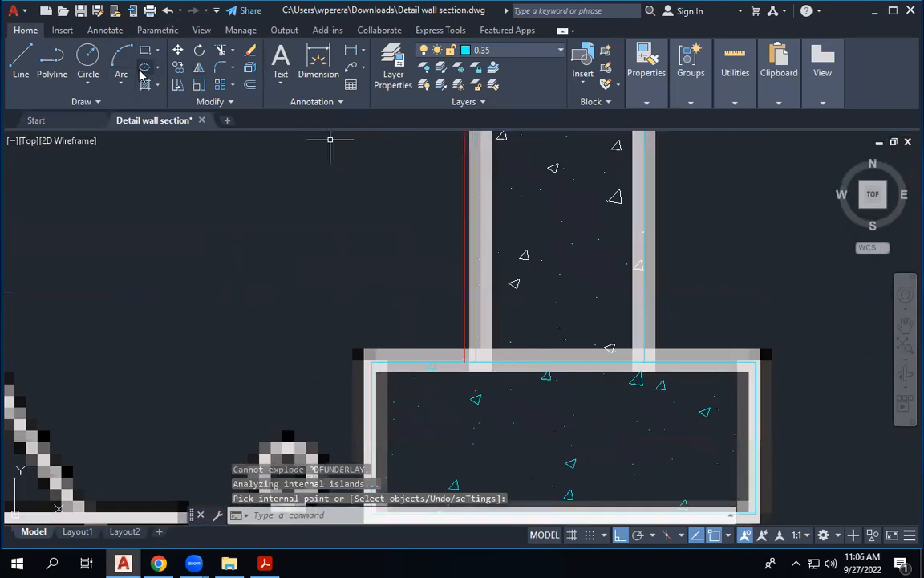
{"action": "type", "text": "MAT"}
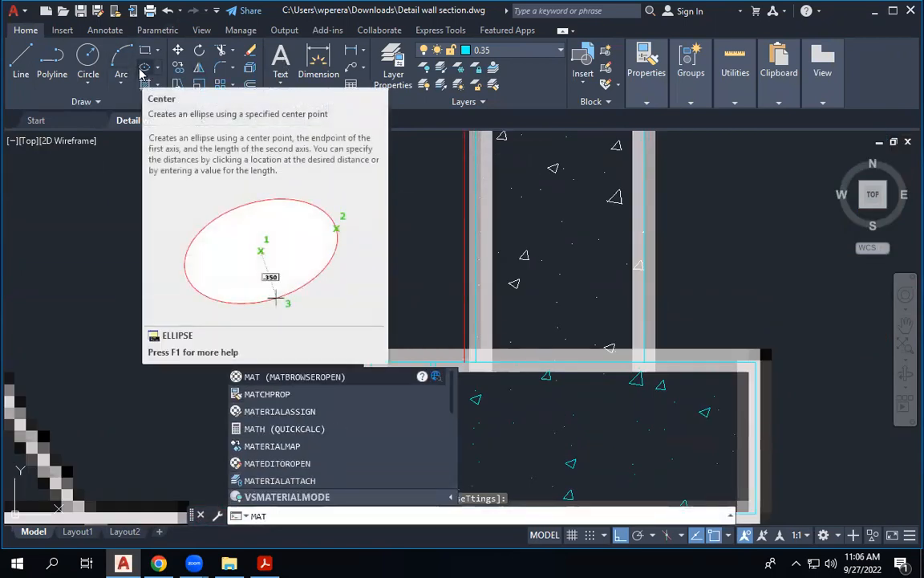
{"action": "type", "text": "CHPROP"}
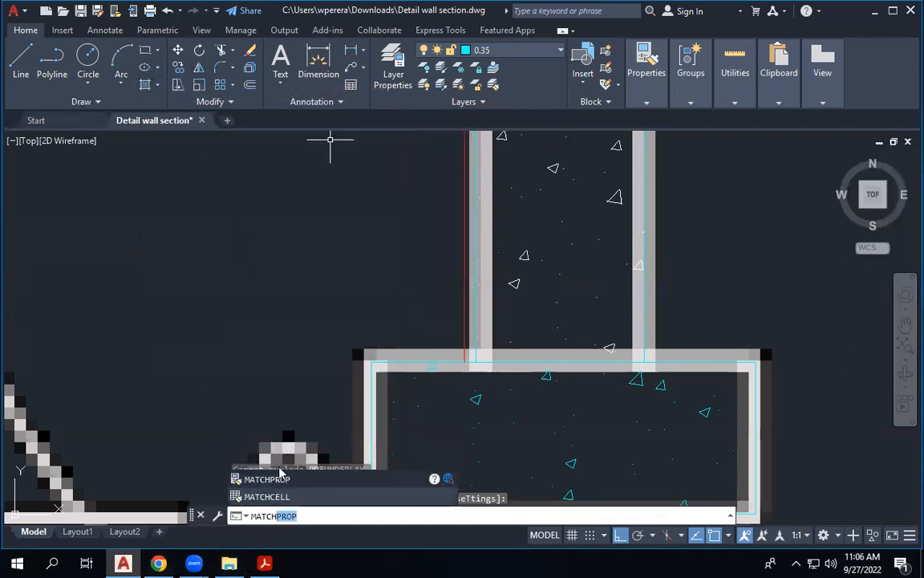
{"action": "left_click", "coordinate": [279, 480]}
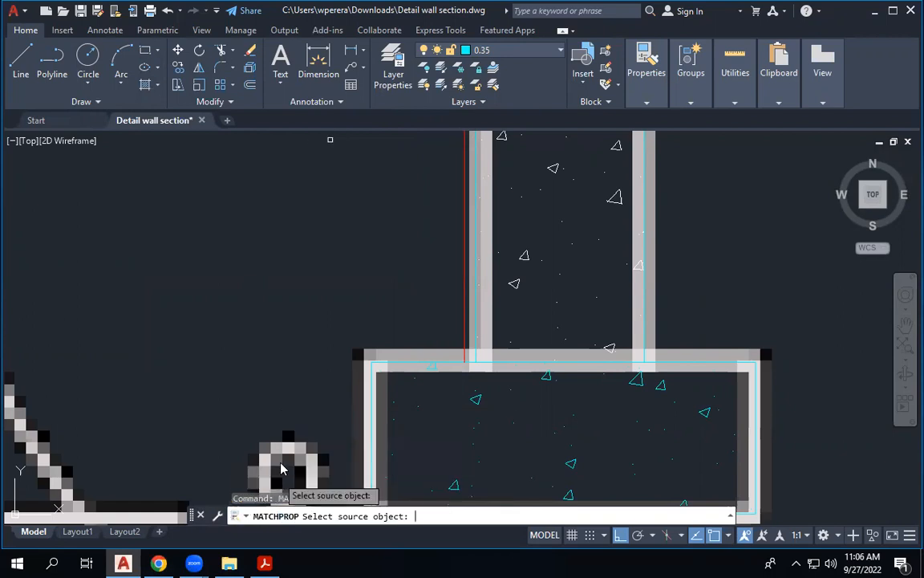
{"action": "left_click", "coordinate": [517, 251]}
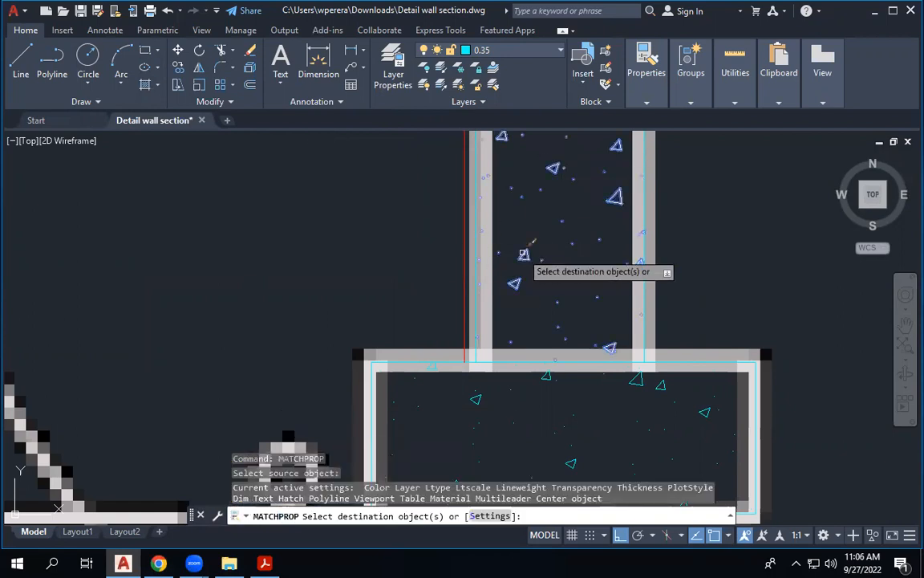
{"action": "left_click", "coordinate": [488, 416]}
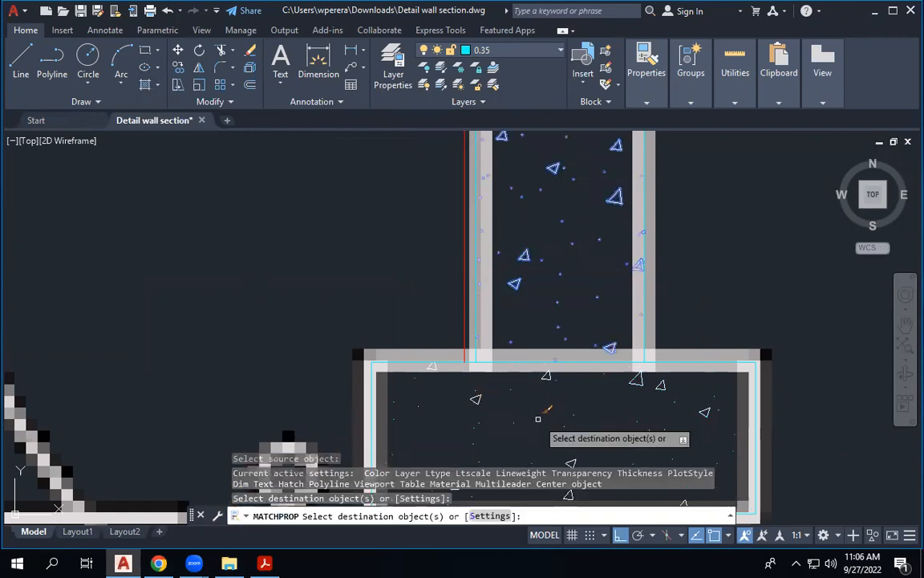
{"action": "key", "text": "Escape"}
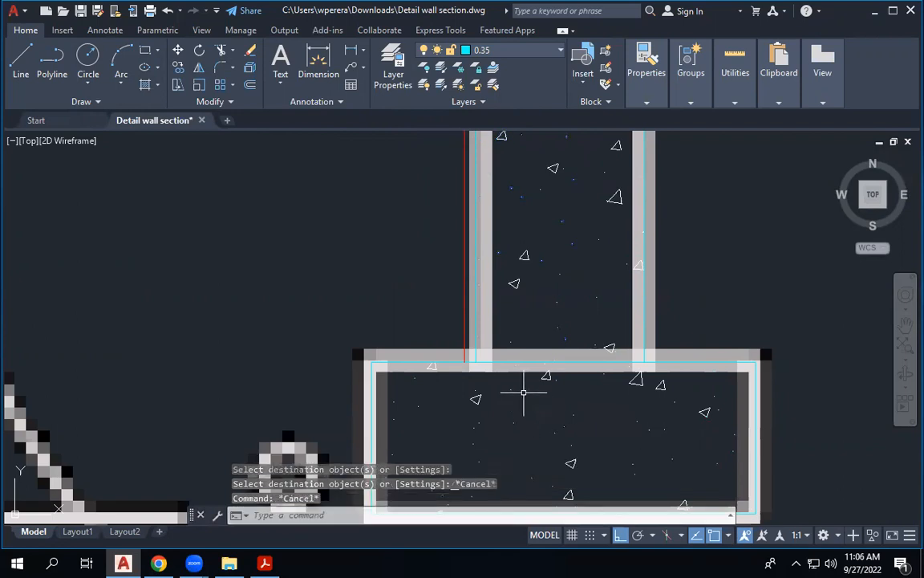
Step: Trim away the footing's top edge between the two faces of the foundation wall
{"action": "left_click", "coordinate": [224, 52]}
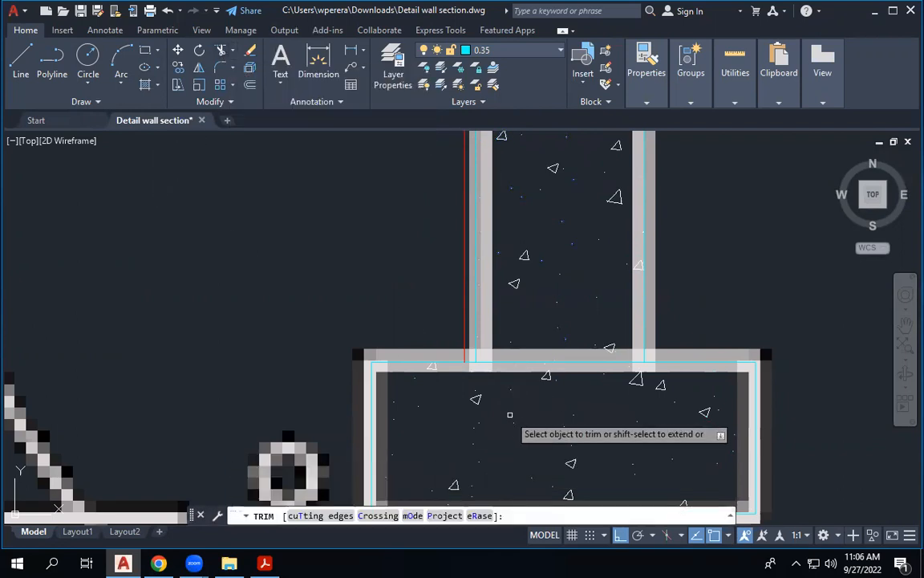
{"action": "right_click", "coordinate": [542, 365]}
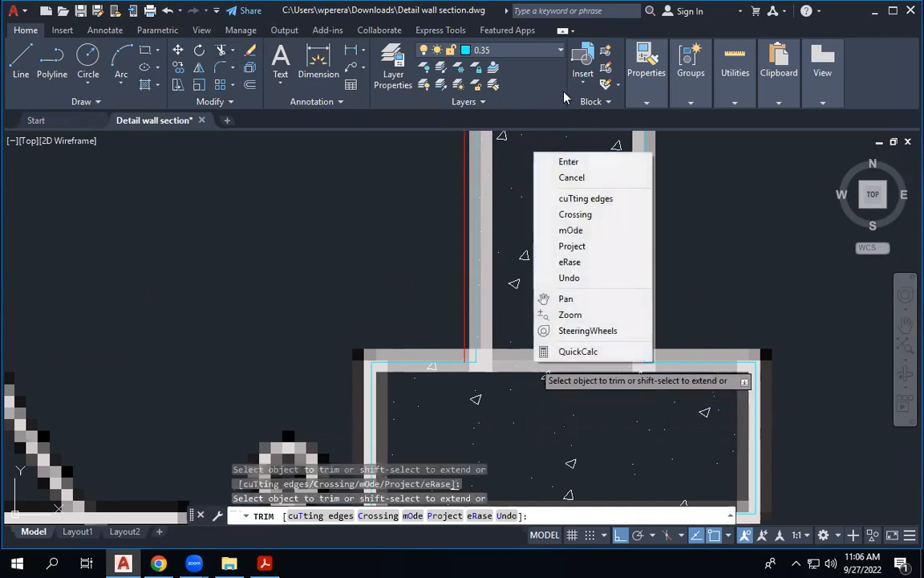
{"action": "left_click", "coordinate": [568, 161]}
Step: Examine the full wall section against the building section and check the extent of the wall's concrete hatch
{"action": "scroll", "coordinate": [537, 223], "scroll_direction": "down", "scroll_amount": 5}
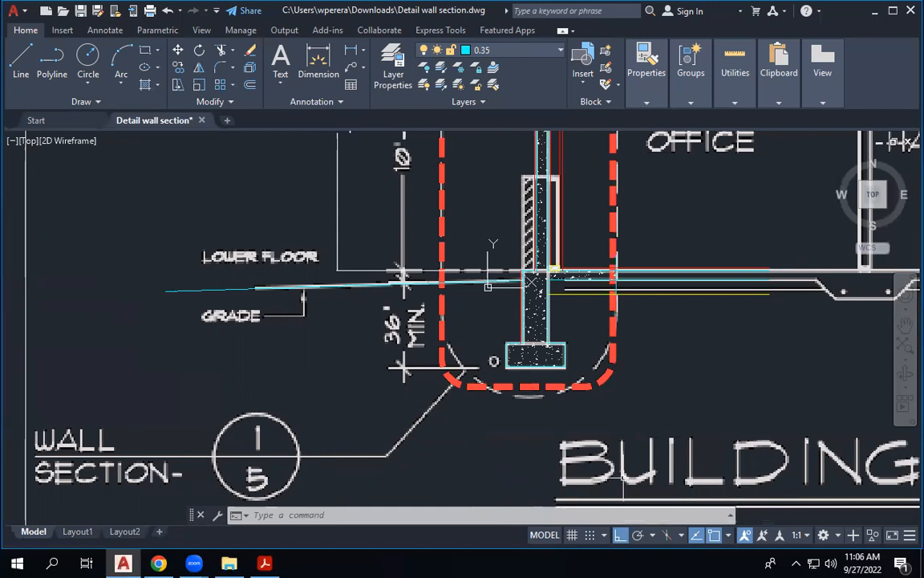
{"action": "scroll", "coordinate": [482, 385], "scroll_direction": "down", "scroll_amount": 2}
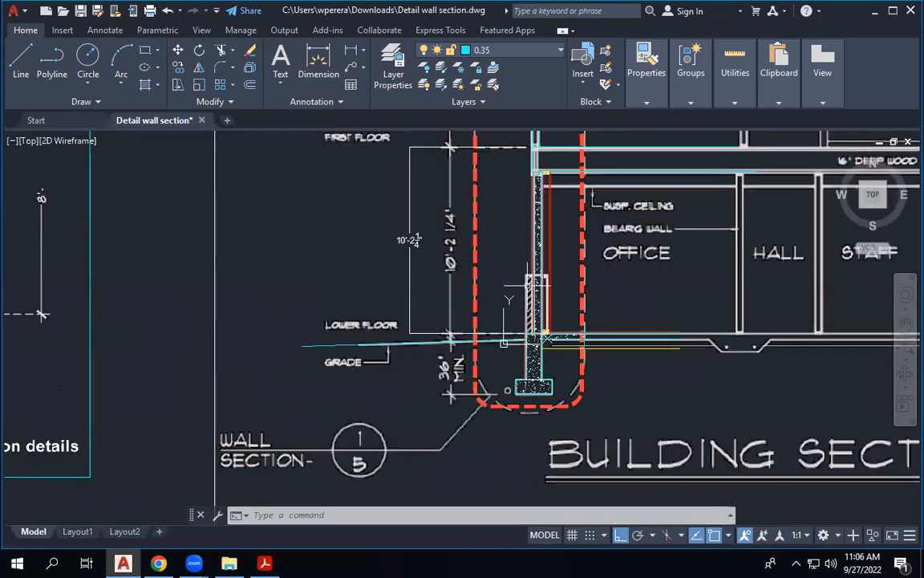
{"action": "scroll", "coordinate": [461, 292], "scroll_direction": "down", "scroll_amount": 2}
{"action": "scroll", "coordinate": [461, 293], "scroll_direction": "down", "scroll_amount": 3}
{"action": "scroll", "coordinate": [551, 341], "scroll_direction": "up", "scroll_amount": 5}
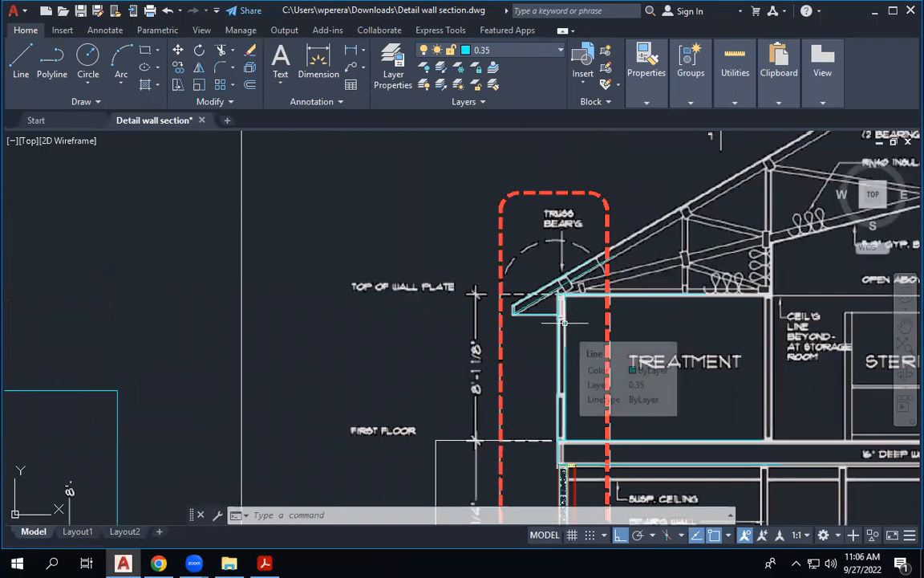
{"action": "scroll", "coordinate": [566, 299], "scroll_direction": "down", "scroll_amount": 3}
{"action": "scroll", "coordinate": [584, 426], "scroll_direction": "up", "scroll_amount": 2}
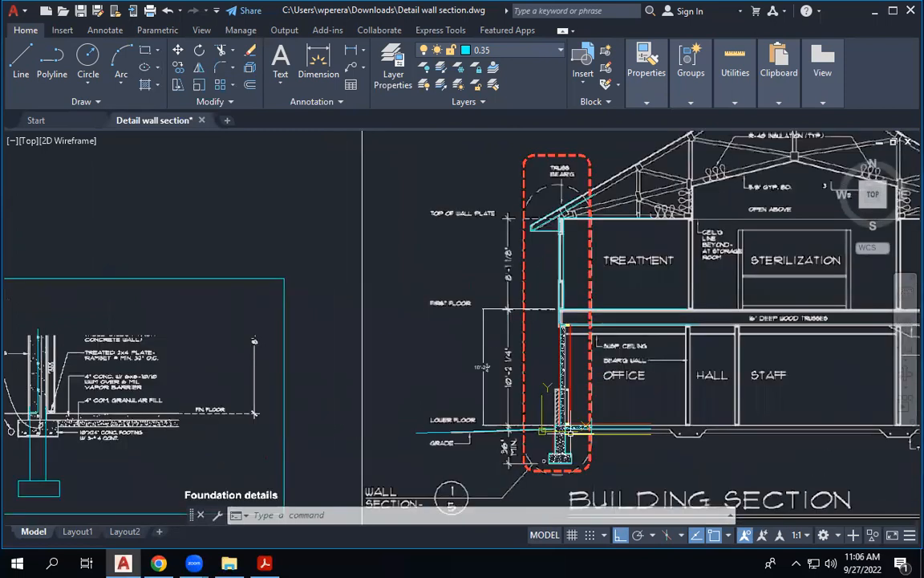
{"action": "scroll", "coordinate": [567, 447], "scroll_direction": "up", "scroll_amount": 4}
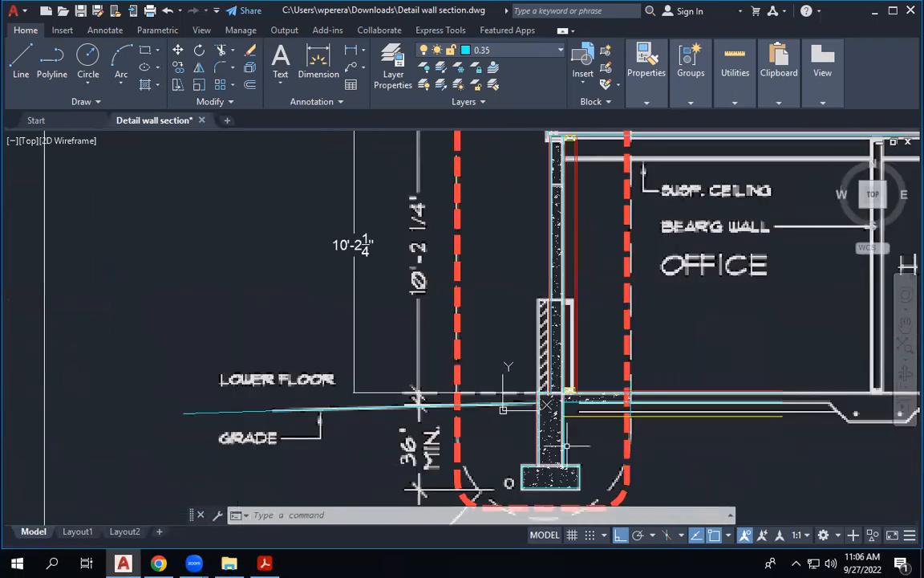
{"action": "left_click", "coordinate": [559, 253]}
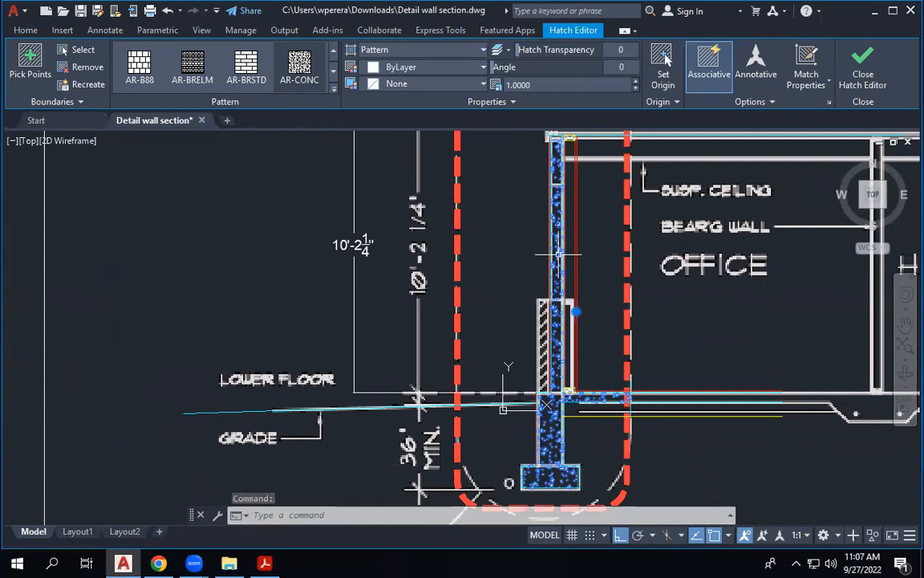
{"action": "scroll", "coordinate": [553, 373], "scroll_direction": "up", "scroll_amount": 4}
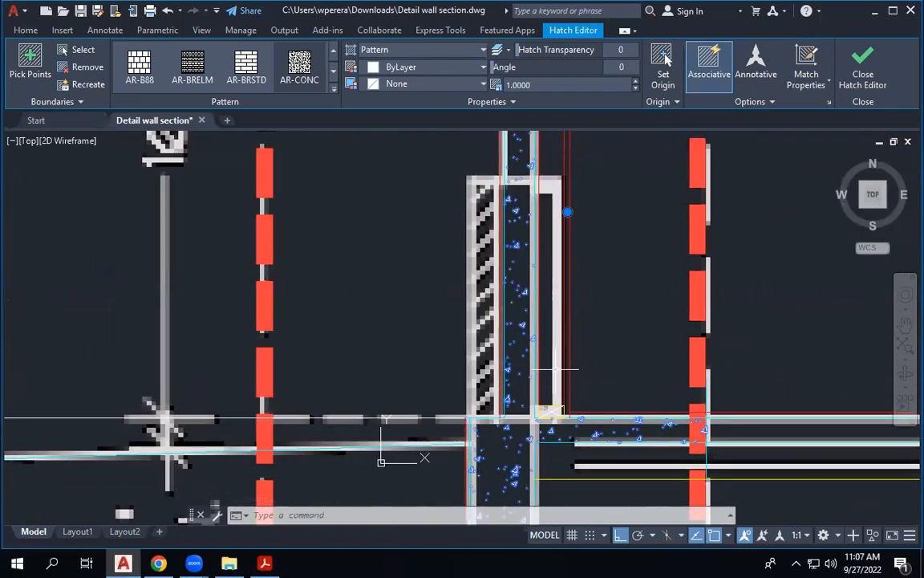
{"action": "key", "text": "Escape"}
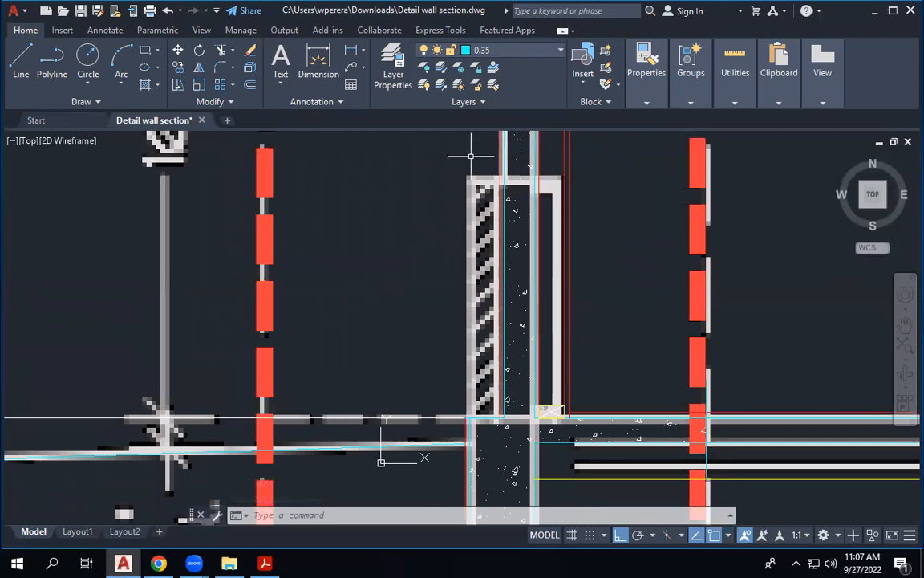
Step: Examine the upper part of the hatched wall where it meets the first floor structure and suspended ceiling
{"action": "scroll", "coordinate": [585, 225], "scroll_direction": "down", "scroll_amount": 5}
{"action": "scroll", "coordinate": [580, 227], "scroll_direction": "up", "scroll_amount": 3}
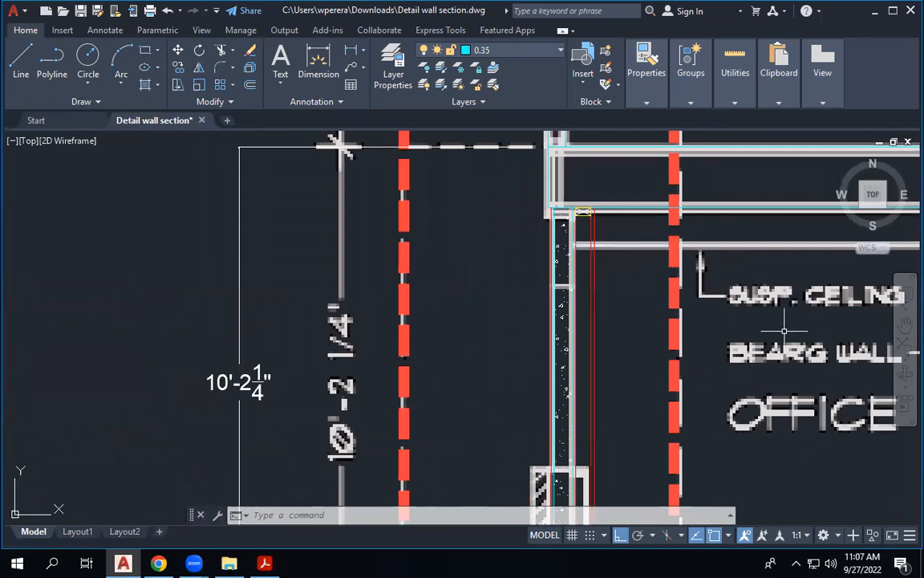
{"action": "scroll", "coordinate": [543, 289], "scroll_direction": "down", "scroll_amount": 2}
{"action": "scroll", "coordinate": [682, 290], "scroll_direction": "up", "scroll_amount": 4}
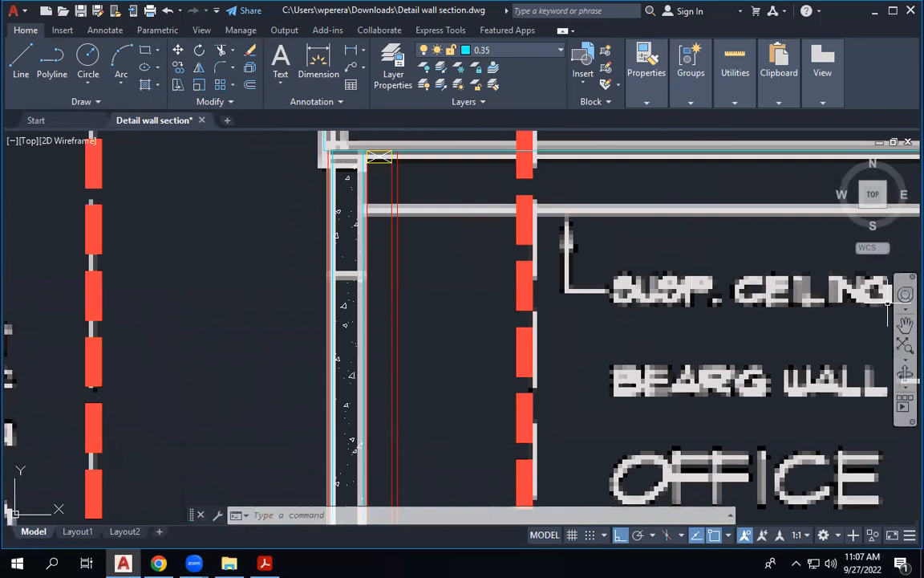
{"action": "scroll", "coordinate": [694, 304], "scroll_direction": "down", "scroll_amount": 2}
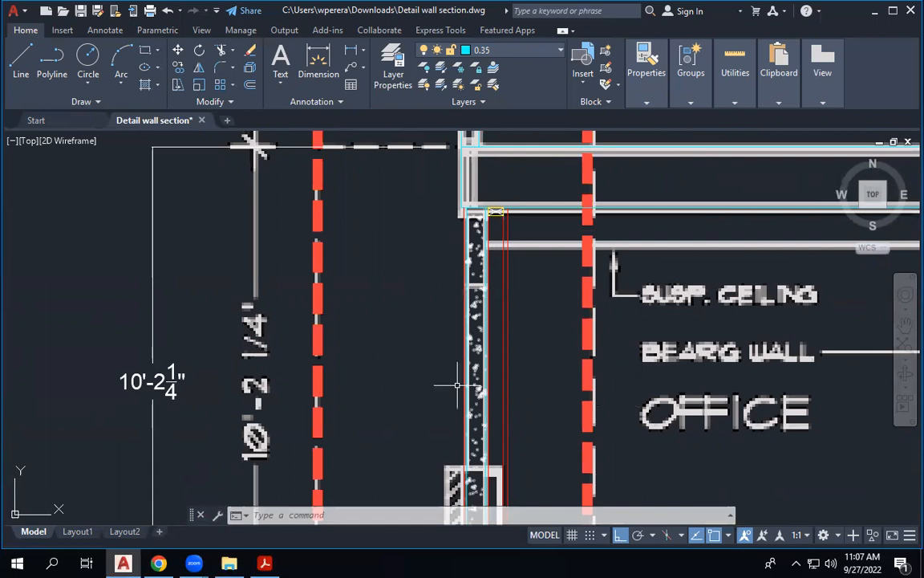
{"action": "scroll", "coordinate": [474, 216], "scroll_direction": "down", "scroll_amount": 3}
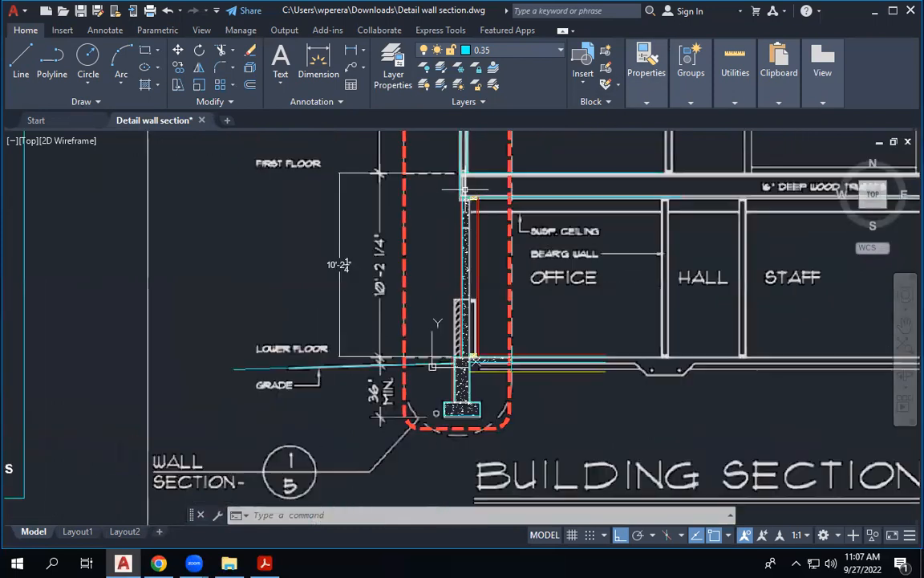
Step: Examine the junction of slab, foundation wall and finish lines at the lower floor level
{"action": "scroll", "coordinate": [468, 384], "scroll_direction": "up", "scroll_amount": 6}
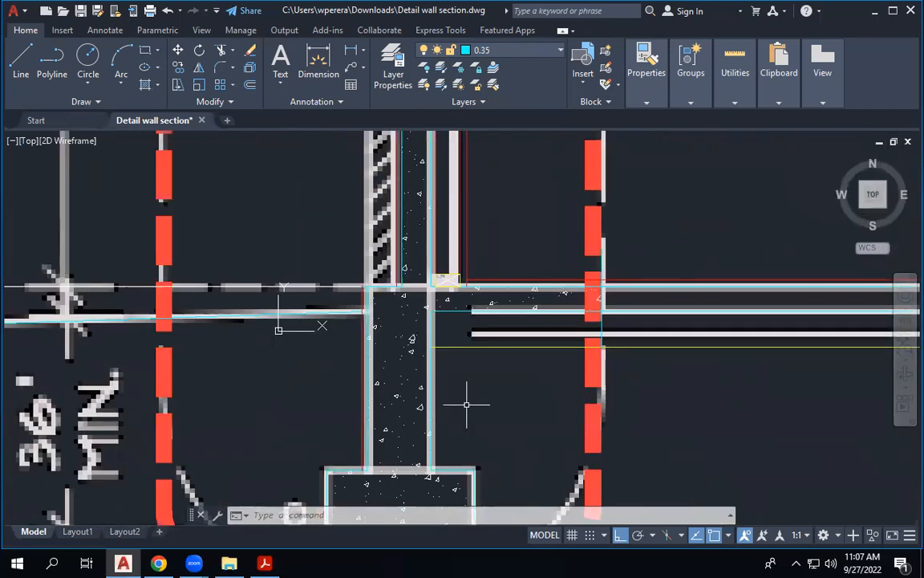
{"action": "scroll", "coordinate": [463, 401], "scroll_direction": "down", "scroll_amount": 2}
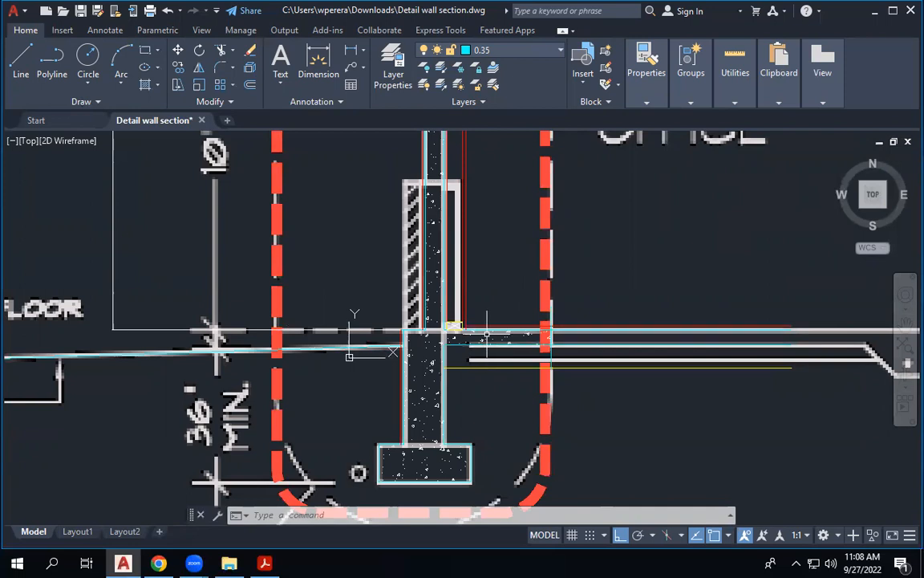
{"action": "scroll", "coordinate": [487, 333], "scroll_direction": "down", "scroll_amount": 2}
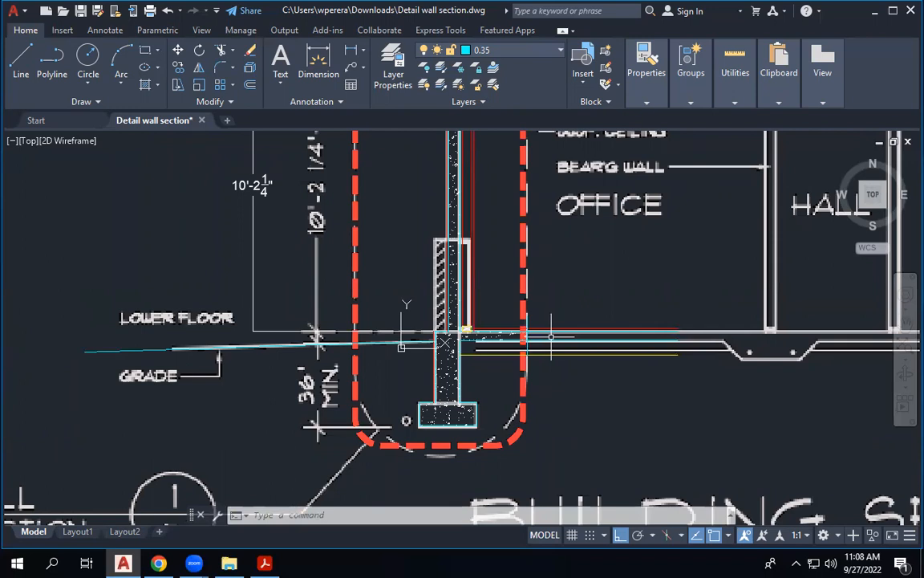
{"action": "scroll", "coordinate": [493, 337], "scroll_direction": "up", "scroll_amount": 4}
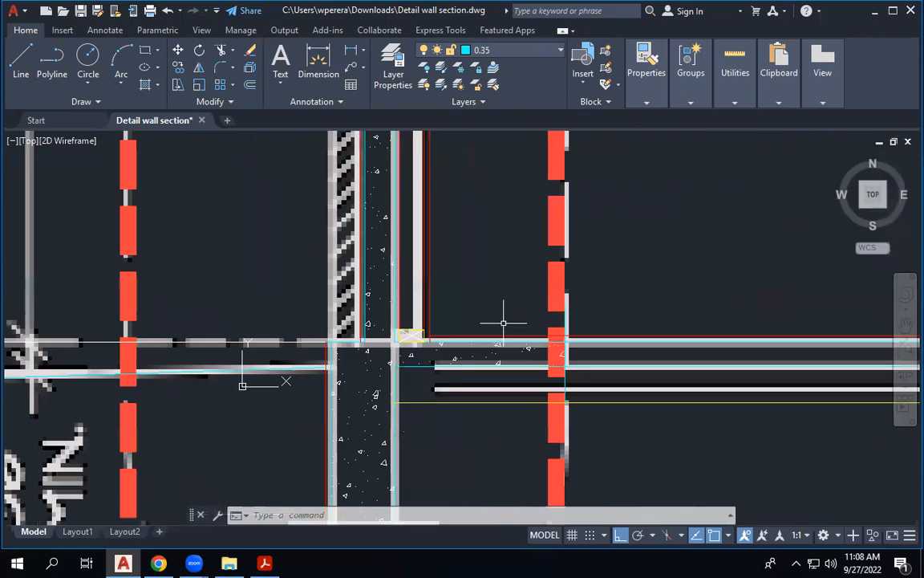
{"action": "scroll", "coordinate": [466, 337], "scroll_direction": "up", "scroll_amount": 4}
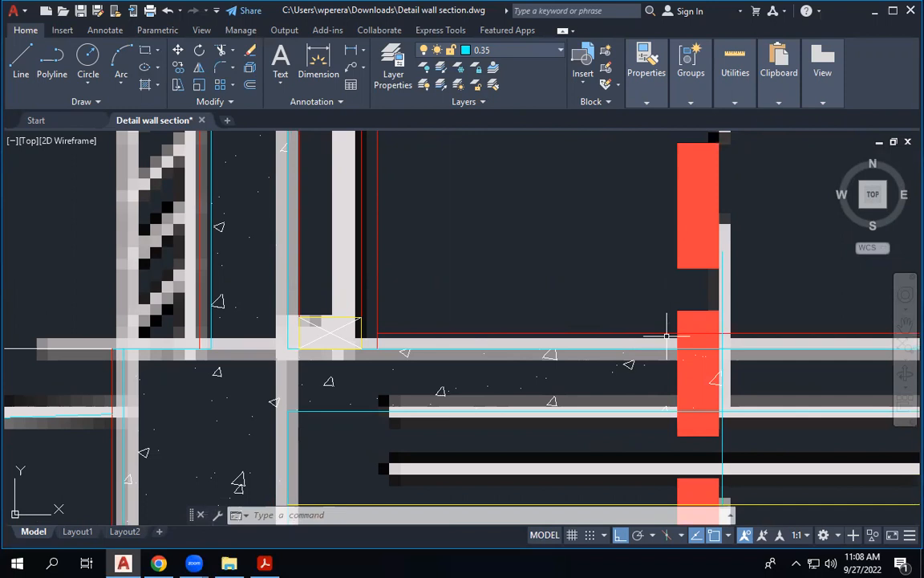
{"action": "scroll", "coordinate": [582, 301], "scroll_direction": "down", "scroll_amount": 1}
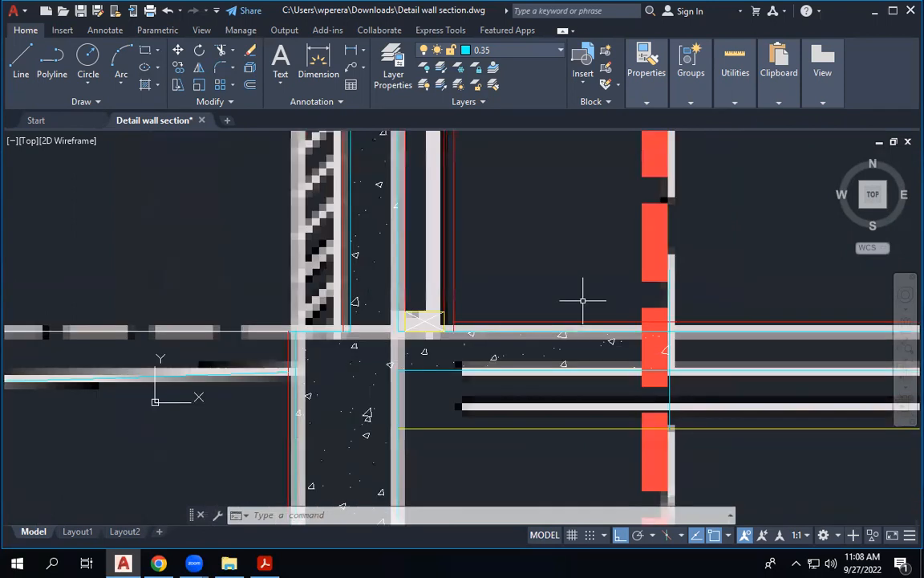
{"action": "scroll", "coordinate": [373, 313], "scroll_direction": "down", "scroll_amount": 2}
{"action": "scroll", "coordinate": [413, 353], "scroll_direction": "up", "scroll_amount": 2}
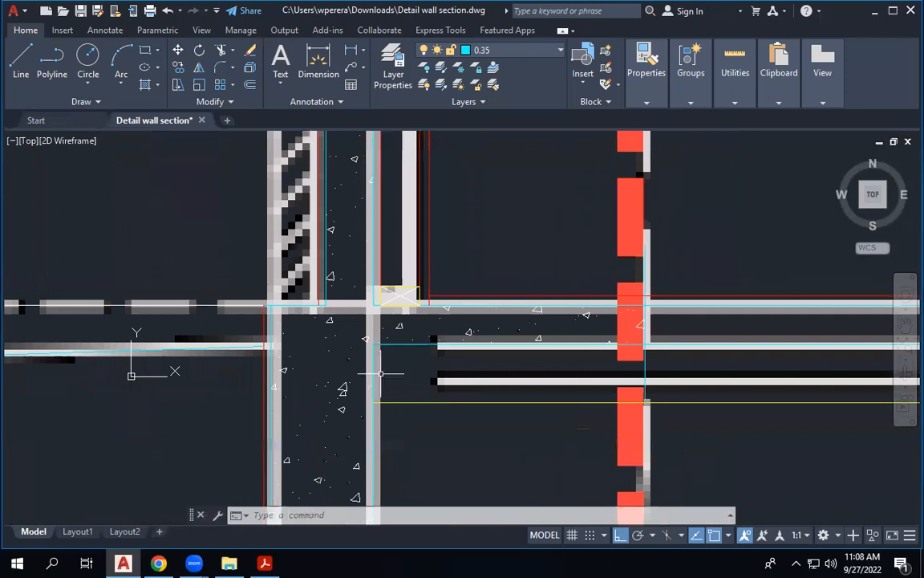
{"action": "scroll", "coordinate": [383, 361], "scroll_direction": "down", "scroll_amount": 2}
{"action": "scroll", "coordinate": [382, 357], "scroll_direction": "up", "scroll_amount": 2}
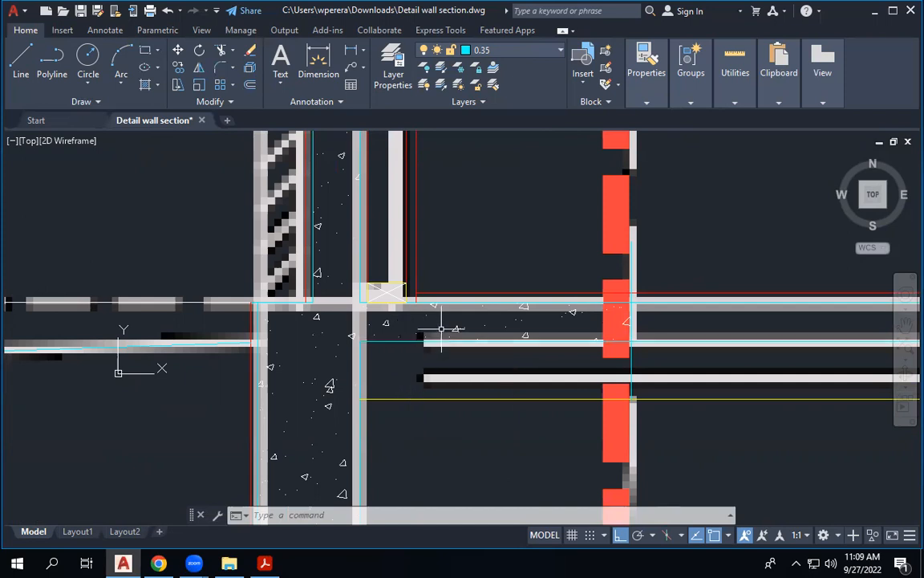
{"action": "scroll", "coordinate": [337, 329], "scroll_direction": "down", "scroll_amount": 5}
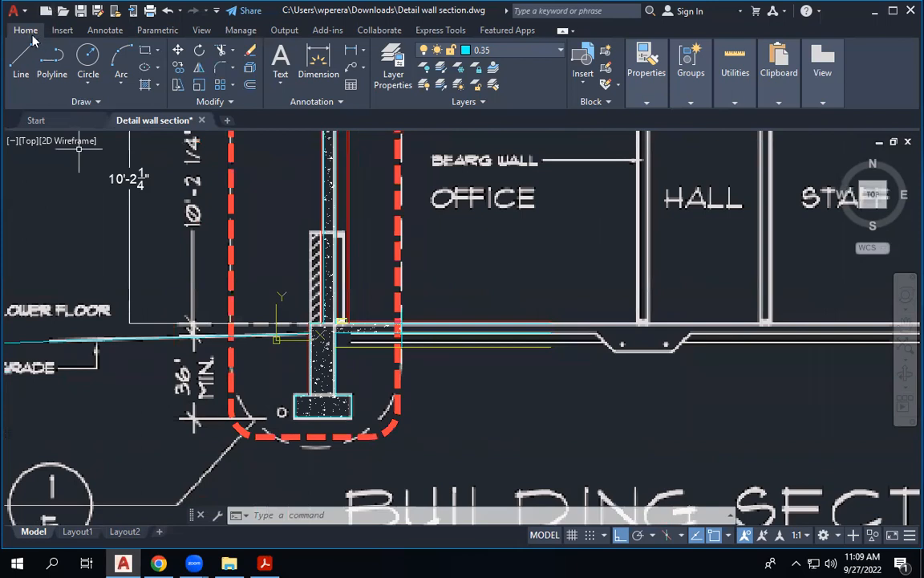
Step: Try to open a plot preview of the drawing
{"action": "left_click", "coordinate": [18, 11]}
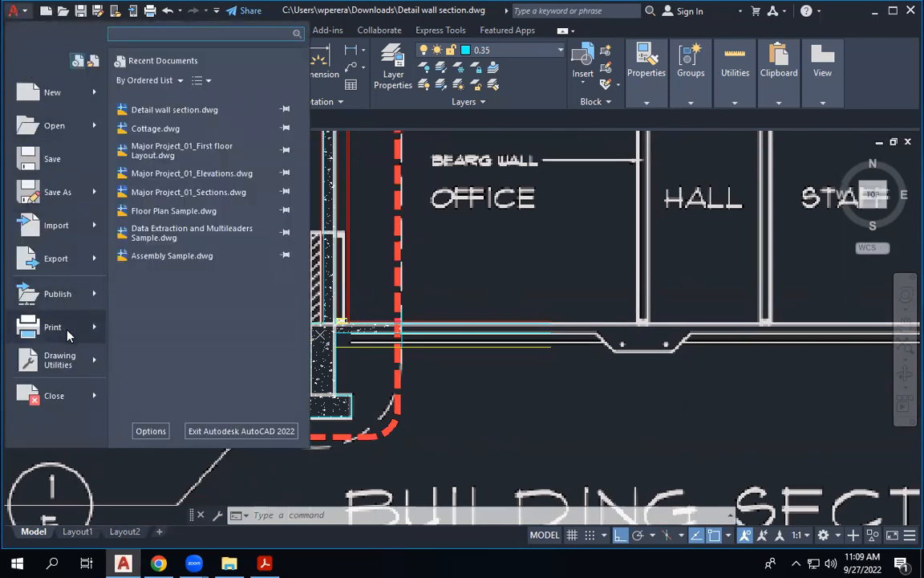
{"action": "mouse_move", "coordinate": [68, 329]}
{"action": "left_click", "coordinate": [172, 184]}
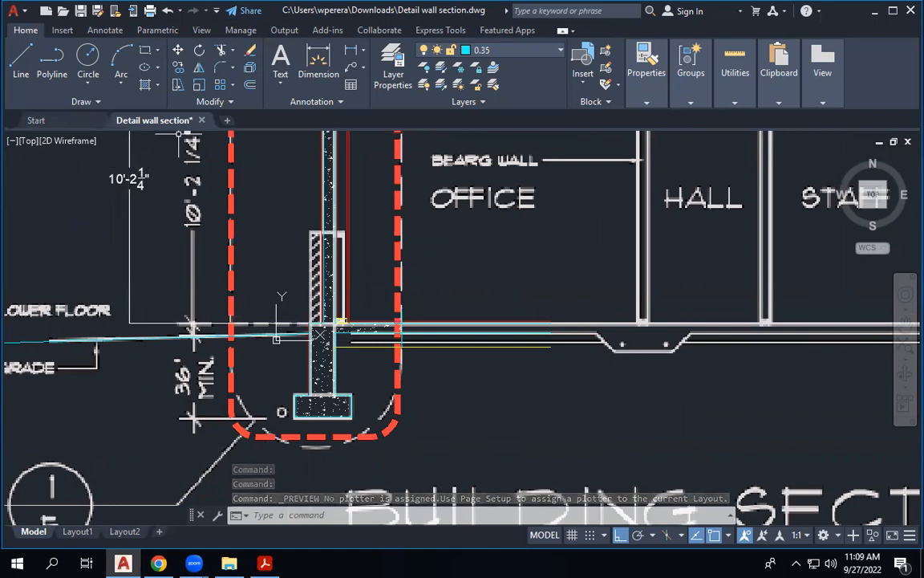
{"action": "scroll", "coordinate": [303, 281], "scroll_direction": "down", "scroll_amount": 4}
{"action": "scroll", "coordinate": [321, 293], "scroll_direction": "up", "scroll_amount": 2}
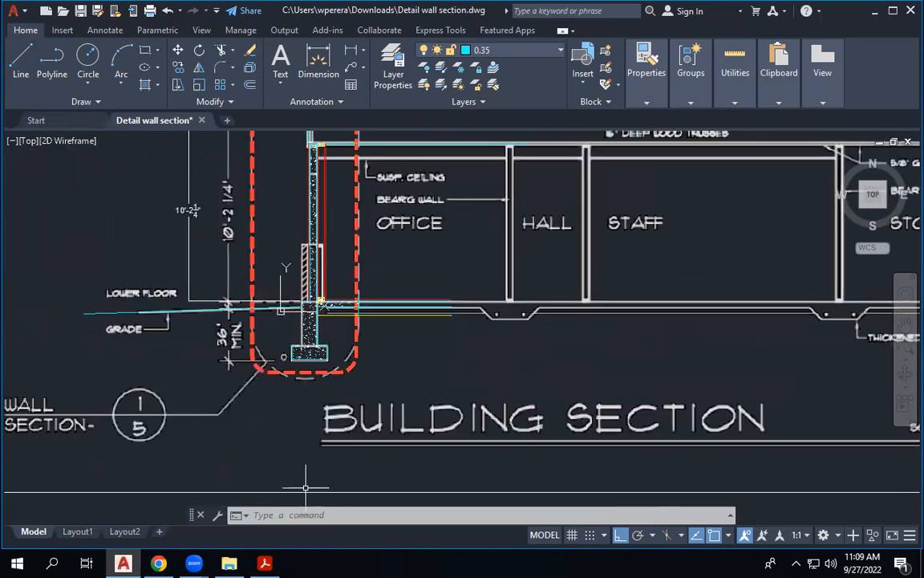
{"action": "scroll", "coordinate": [293, 320], "scroll_direction": "up", "scroll_amount": 5}
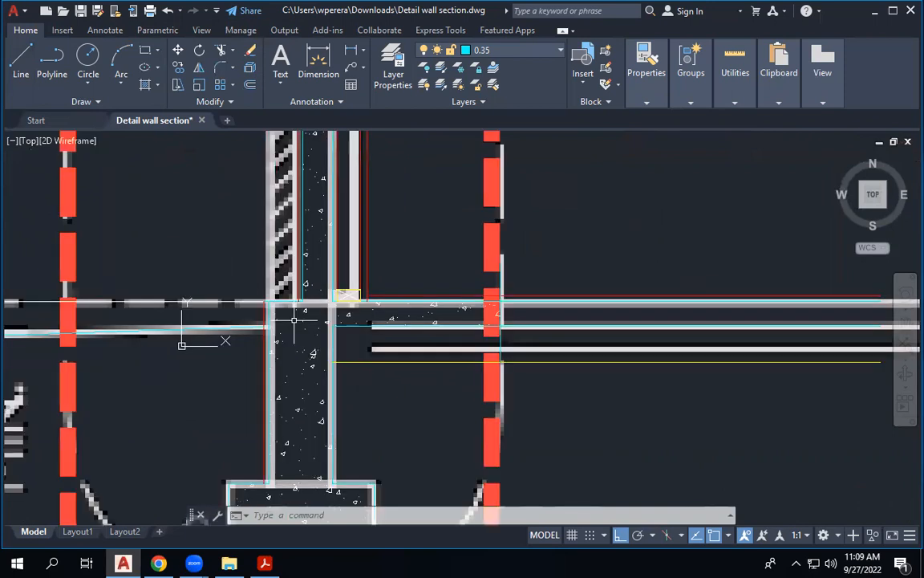
{"action": "scroll", "coordinate": [294, 320], "scroll_direction": "down", "scroll_amount": 5}
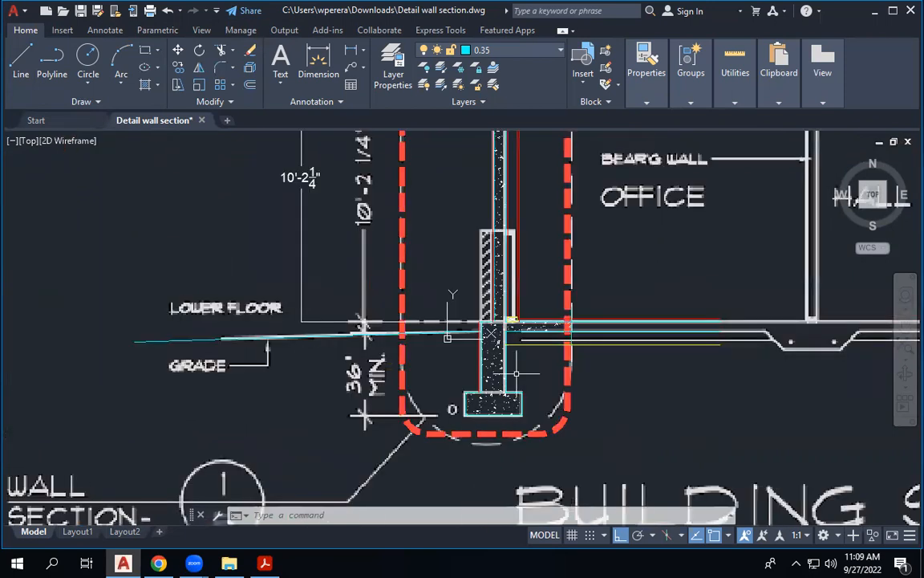
Step: Examine the foundation details reference for the footing, the slab layers and the insulation symbol in the stud cavity beside the concrete wall
{"action": "scroll", "coordinate": [618, 273], "scroll_direction": "down", "scroll_amount": 2}
{"action": "scroll", "coordinate": [209, 293], "scroll_direction": "up", "scroll_amount": 7}
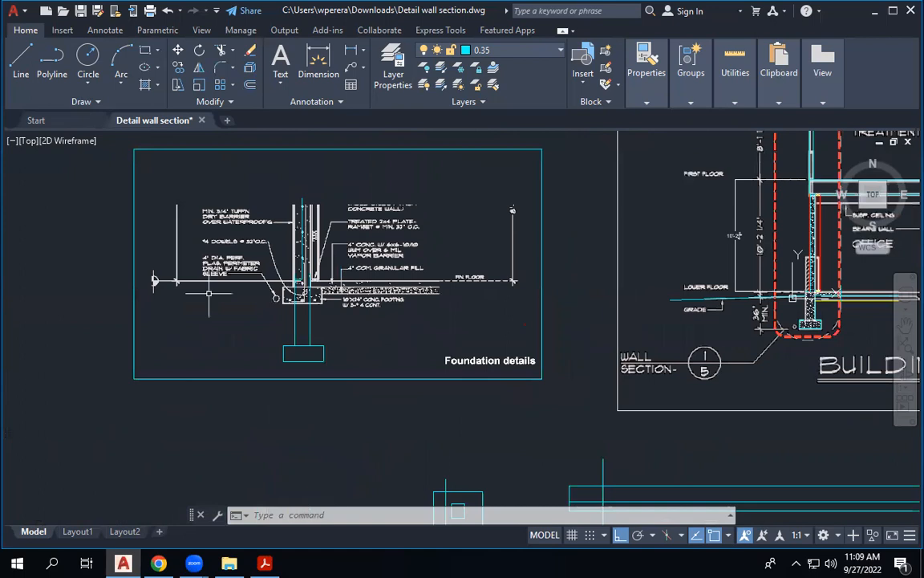
{"action": "scroll", "coordinate": [337, 321], "scroll_direction": "down", "scroll_amount": 1}
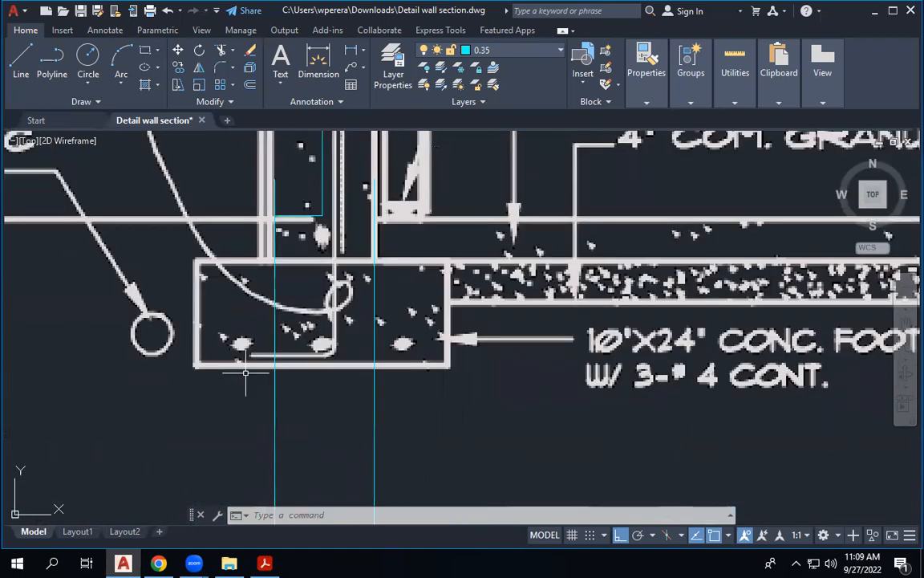
{"action": "scroll", "coordinate": [246, 373], "scroll_direction": "down", "scroll_amount": 3}
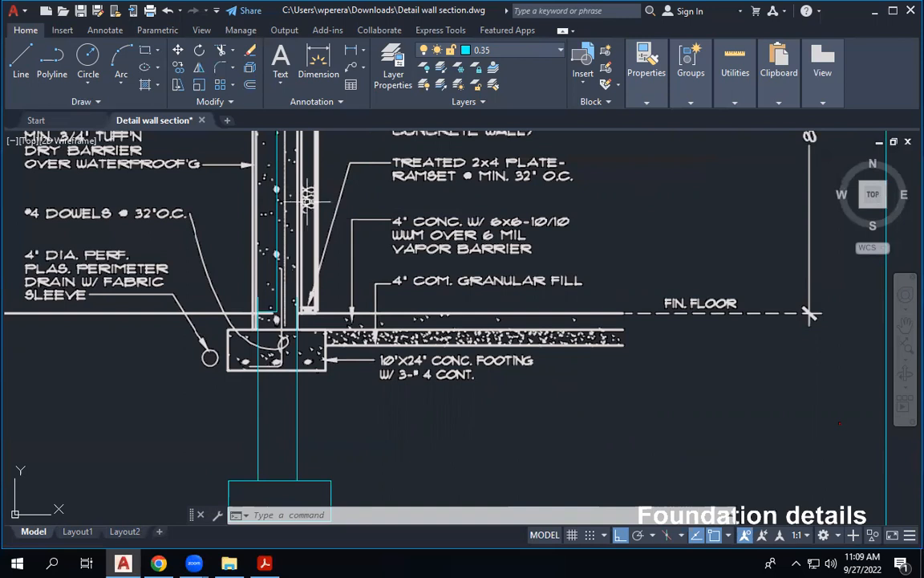
{"action": "scroll", "coordinate": [306, 215], "scroll_direction": "up", "scroll_amount": 4}
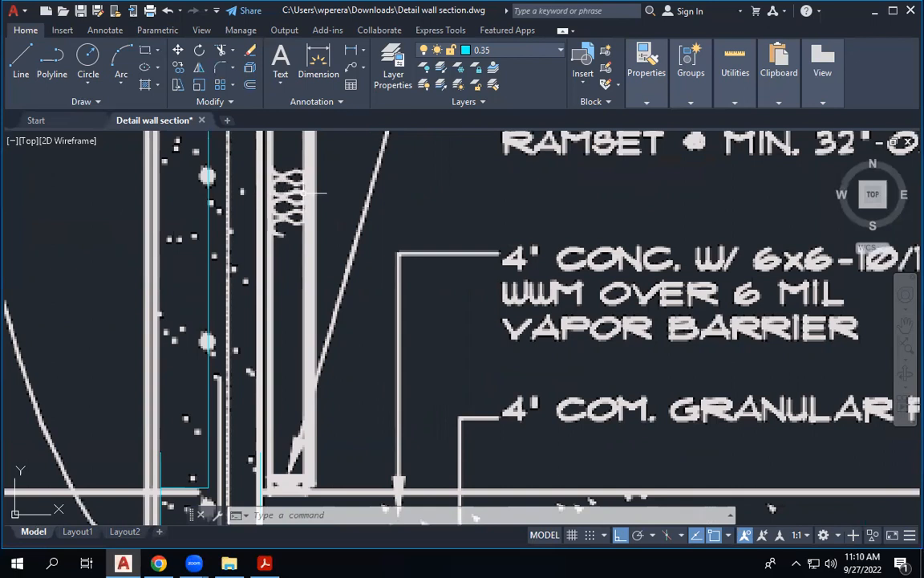
{"action": "scroll", "coordinate": [305, 193], "scroll_direction": "down", "scroll_amount": 6}
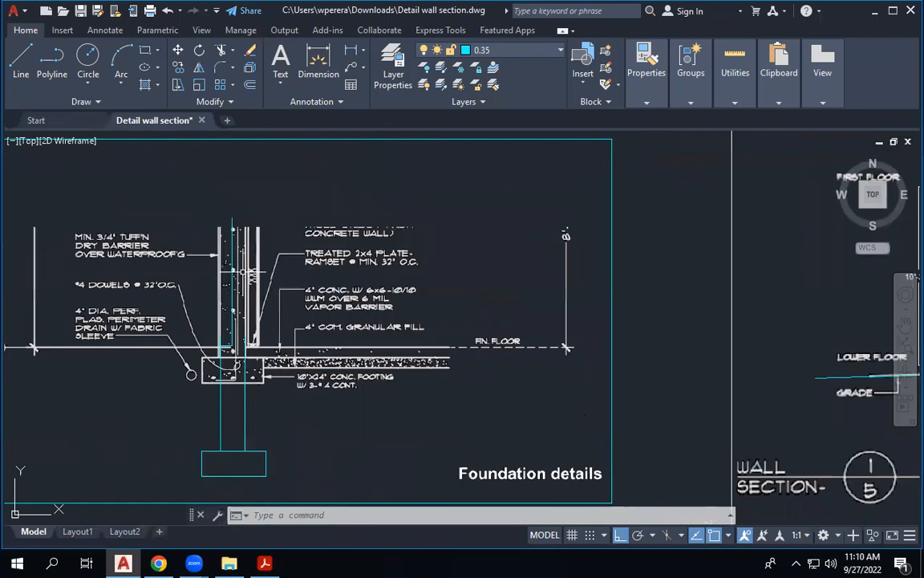
{"action": "scroll", "coordinate": [732, 292], "scroll_direction": "down", "scroll_amount": 2}
{"action": "scroll", "coordinate": [819, 323], "scroll_direction": "up", "scroll_amount": 12}
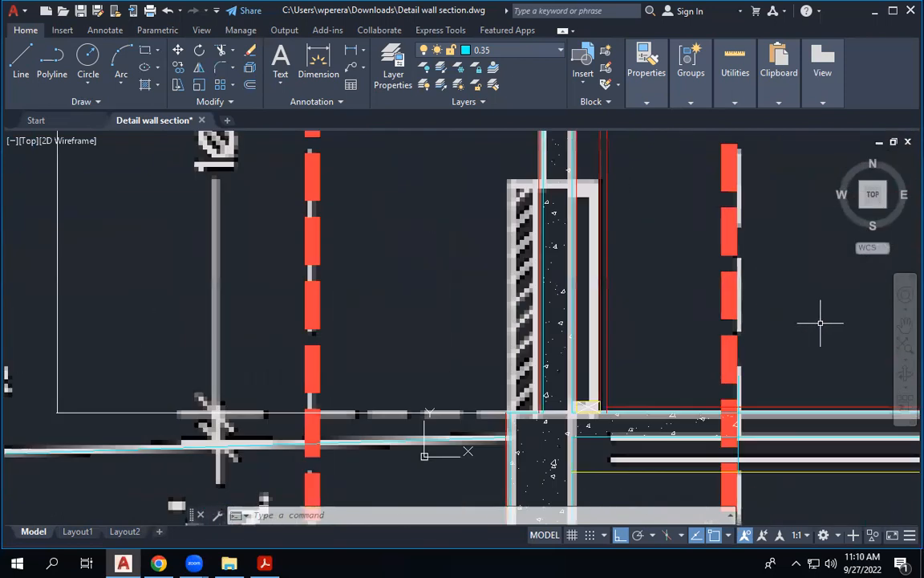
Step: Start a hatch in the narrow cavity between the concrete wall and the interior finish line, from lower floor to first floor
{"action": "type", "text": "h"}
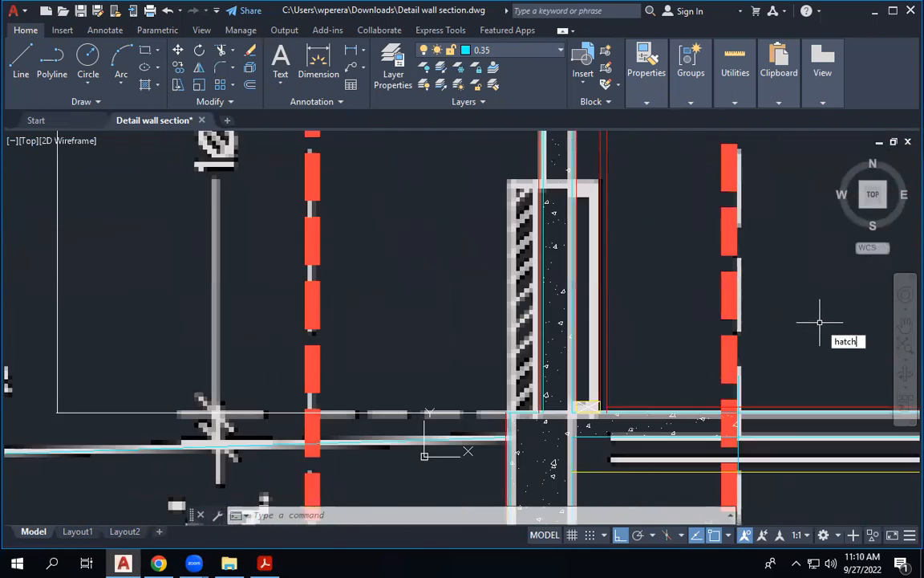
{"action": "type", "text": "atch"}
{"action": "key", "text": "Return"}
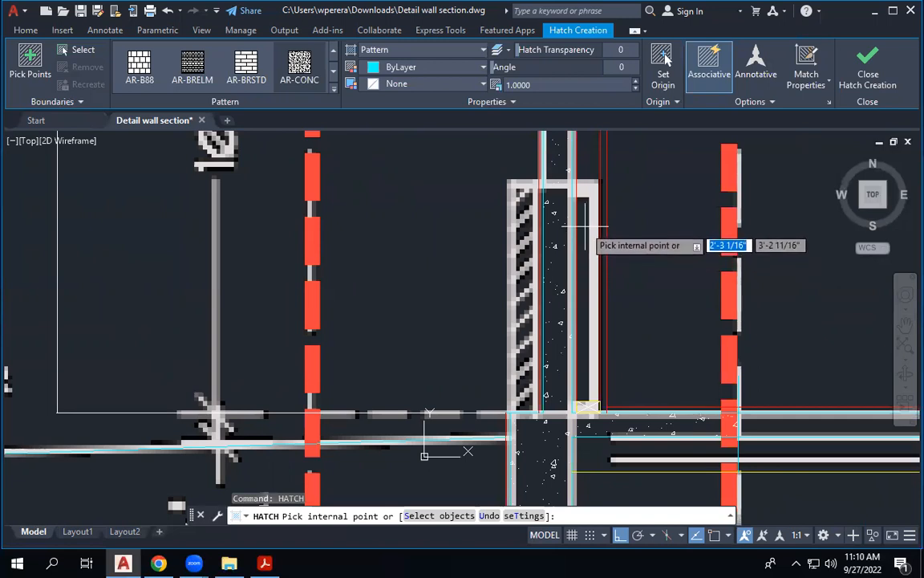
{"action": "scroll", "coordinate": [588, 393], "scroll_direction": "down", "scroll_amount": 5}
{"action": "left_click", "coordinate": [589, 273]}
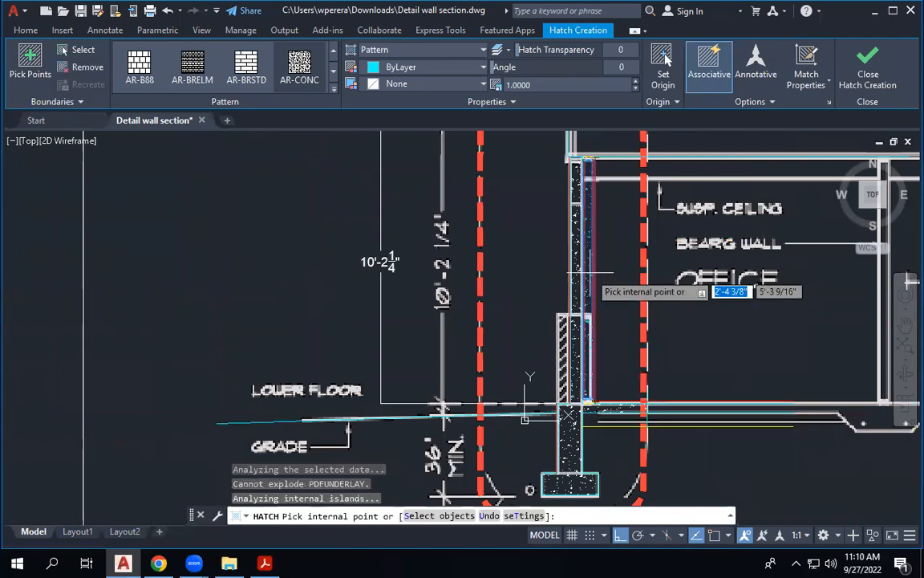
Step: Try the AR-BRELM pattern on the cavity hatch and browse the other available hatch patterns
{"action": "left_click", "coordinate": [196, 69]}
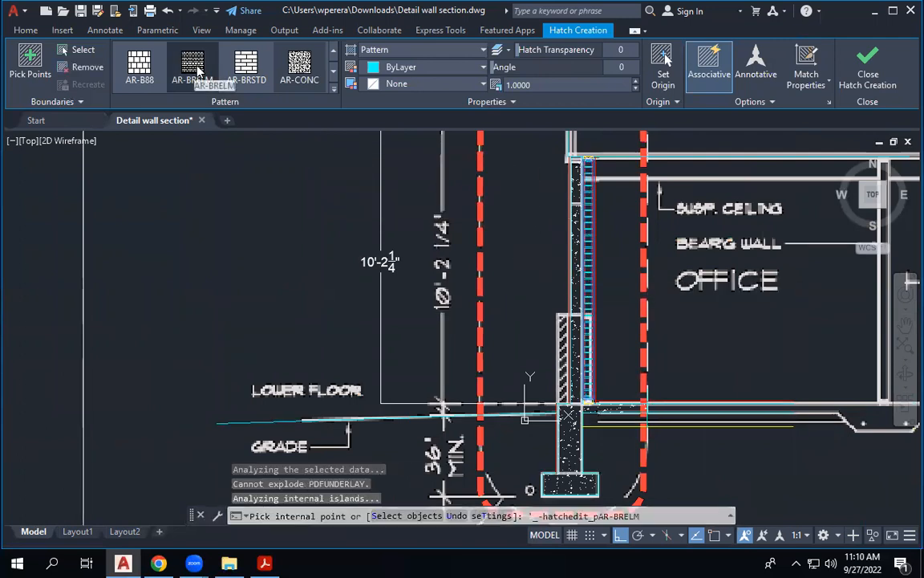
{"action": "left_click", "coordinate": [334, 53]}
{"action": "left_click", "coordinate": [334, 52]}
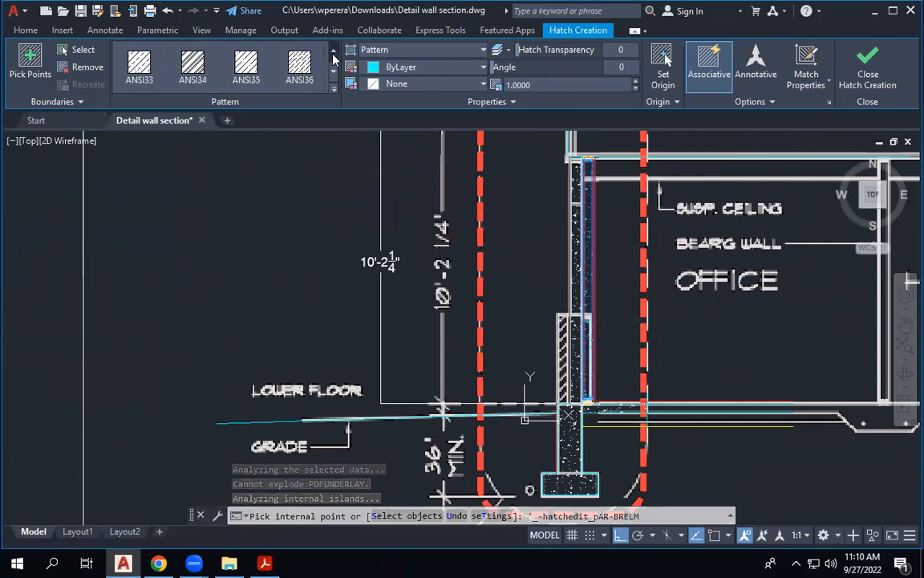
{"action": "left_click", "coordinate": [333, 52]}
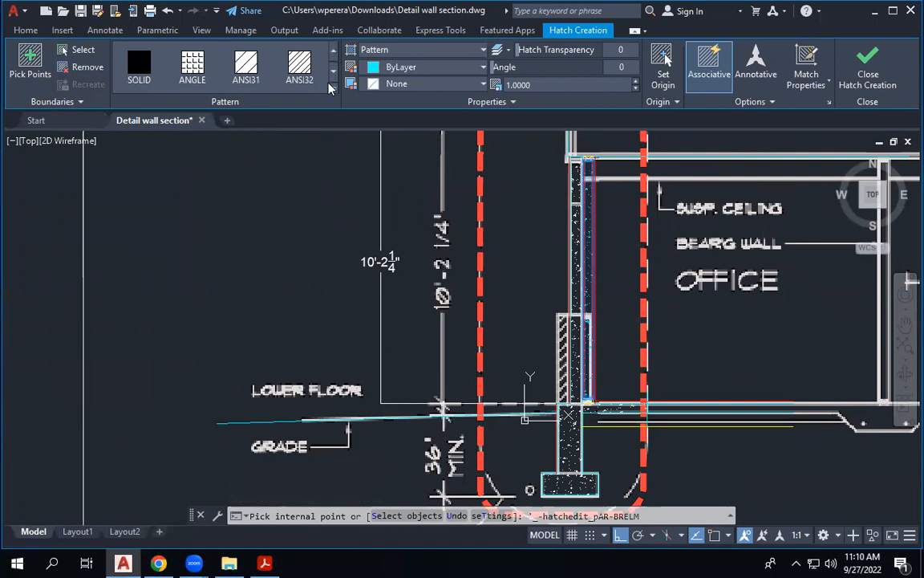
{"action": "left_click", "coordinate": [333, 74]}
{"action": "left_click", "coordinate": [334, 74]}
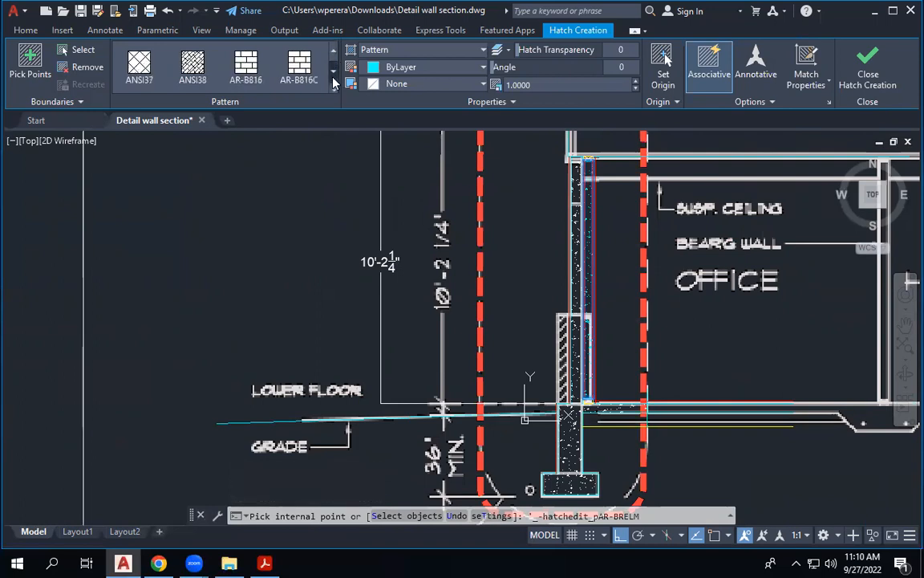
{"action": "left_click", "coordinate": [333, 76]}
{"action": "left_click", "coordinate": [332, 76]}
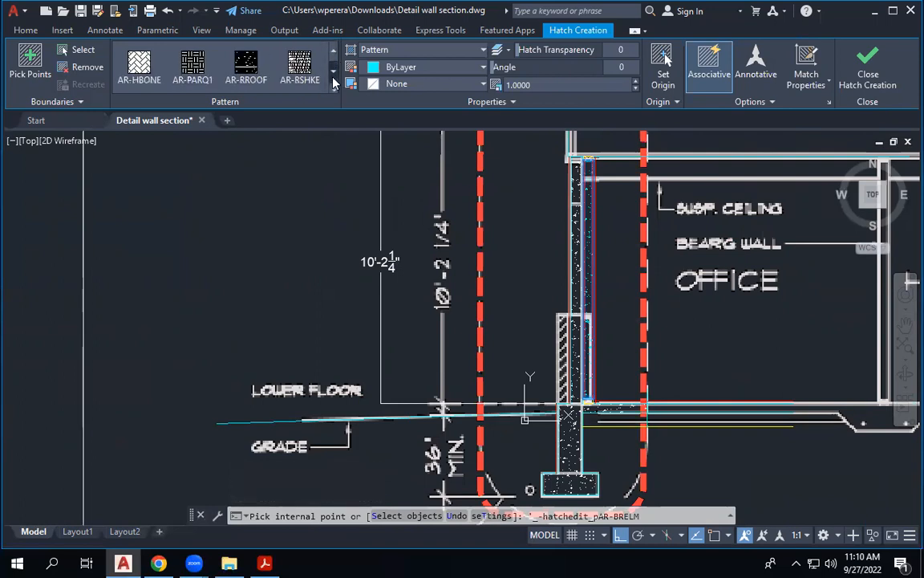
Step: Try the AR-PARQ1 and AR-RSHKE patterns on the cavity hatch
{"action": "left_click", "coordinate": [193, 64]}
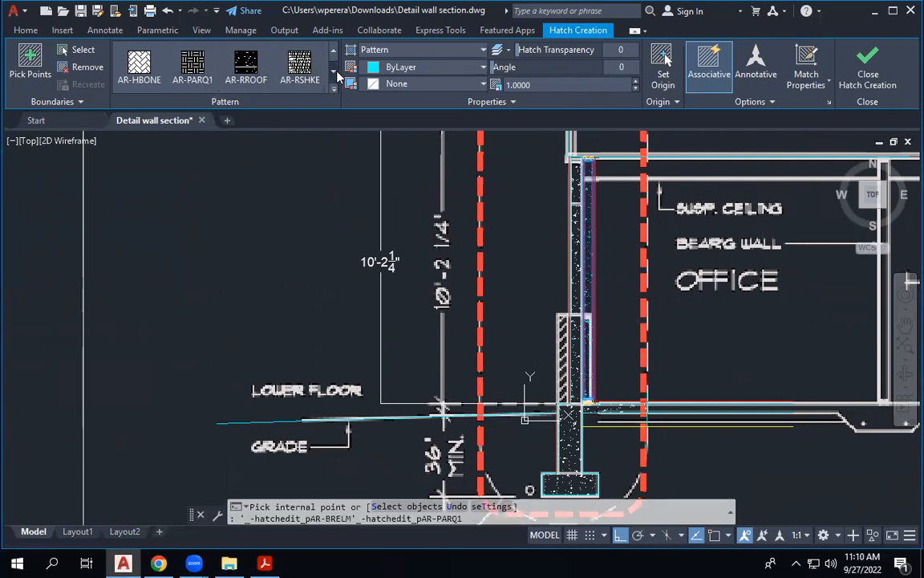
{"action": "left_click", "coordinate": [194, 70]}
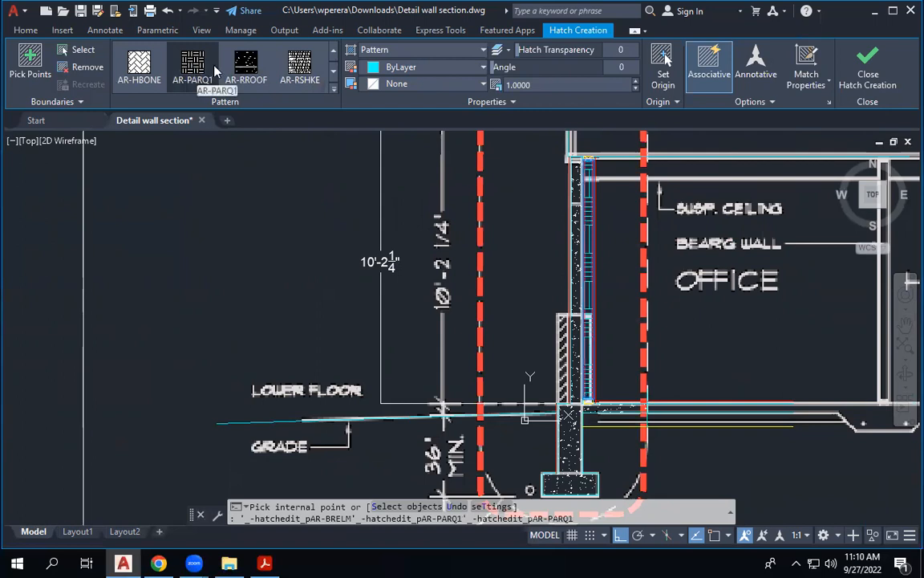
{"action": "left_click", "coordinate": [301, 68]}
{"action": "left_click", "coordinate": [333, 75]}
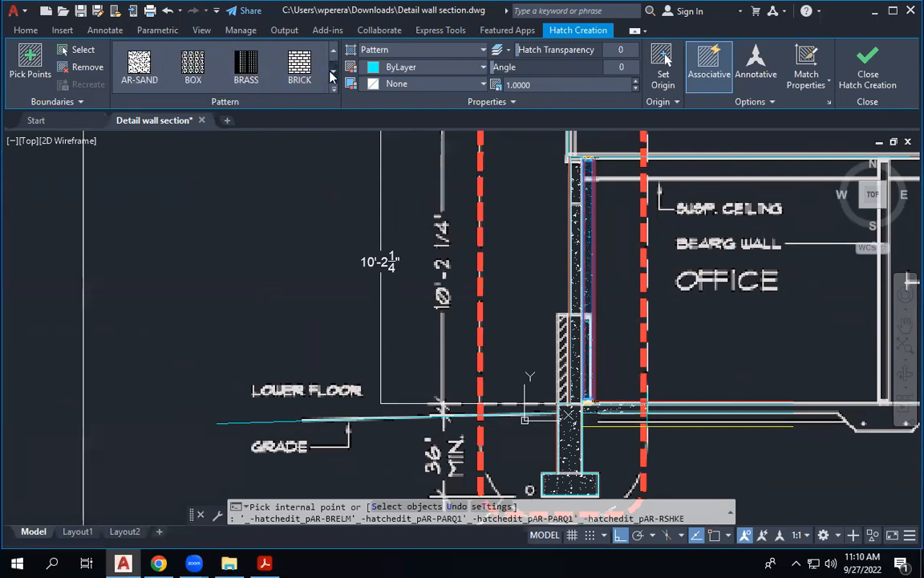
Step: Try the AR-SAND, BOX and BRICK patterns on the cavity hatch
{"action": "left_click", "coordinate": [139, 68]}
{"action": "left_click", "coordinate": [186, 69]}
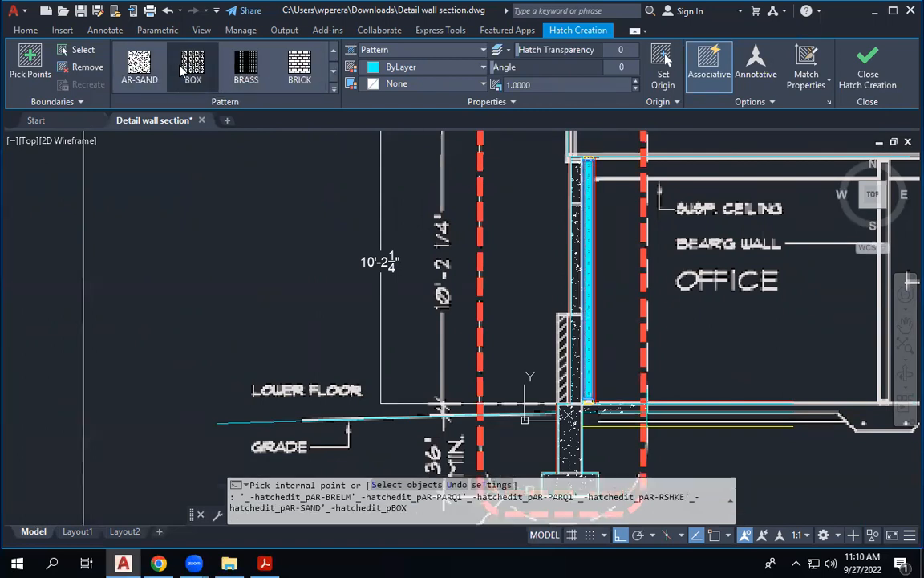
{"action": "left_click", "coordinate": [294, 71]}
{"action": "left_click", "coordinate": [334, 75]}
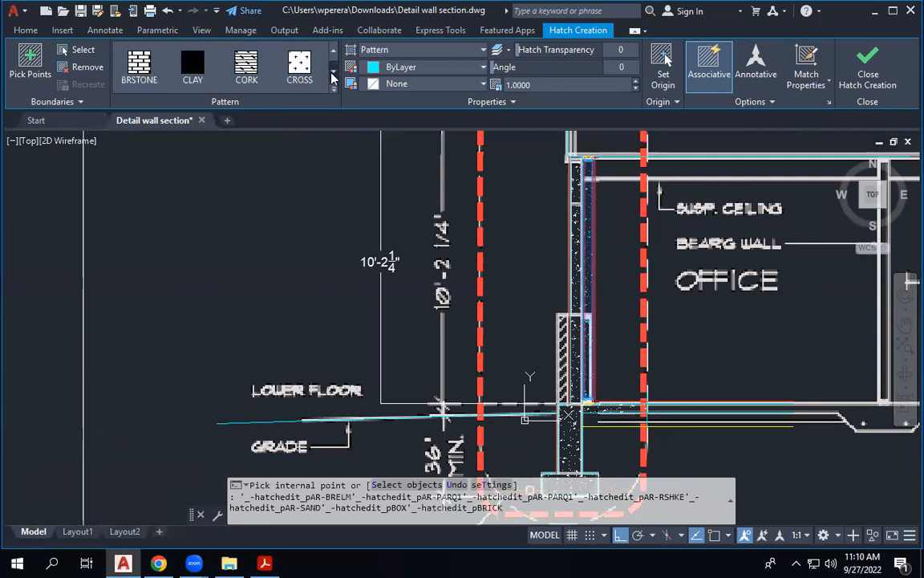
Step: Try the CROSS pattern, switch the cavity hatch to CORK and set its scale to 10
{"action": "left_click", "coordinate": [299, 67]}
{"action": "left_click", "coordinate": [245, 69]}
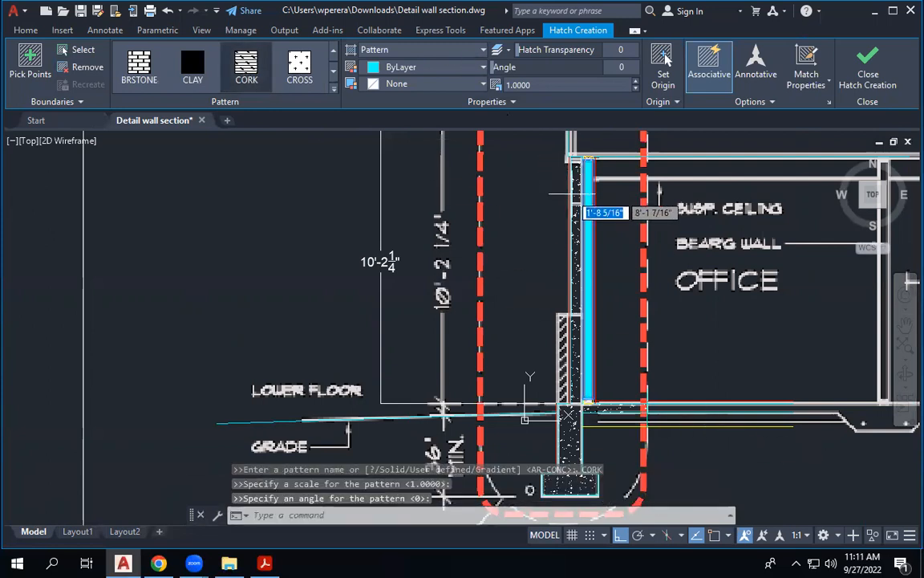
{"action": "left_click", "coordinate": [249, 80]}
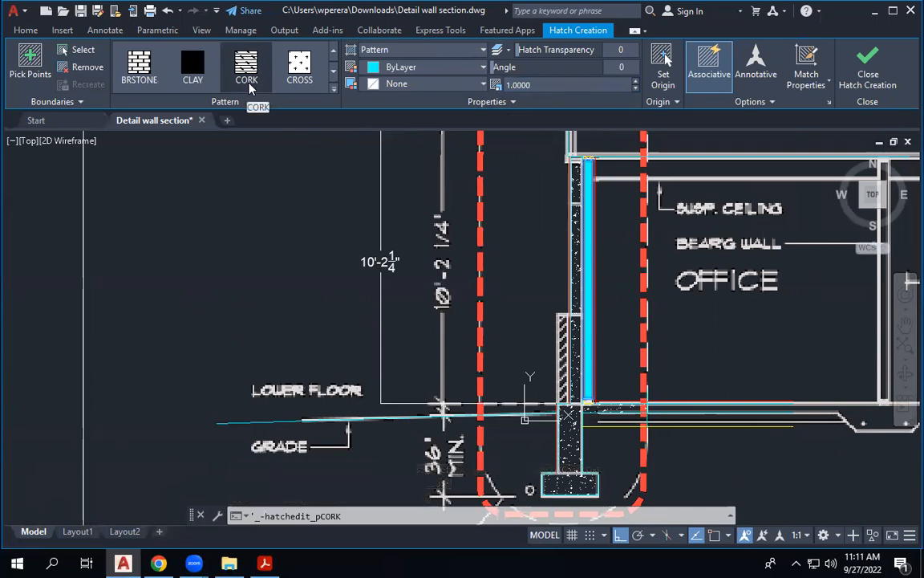
{"action": "left_click", "coordinate": [529, 84]}
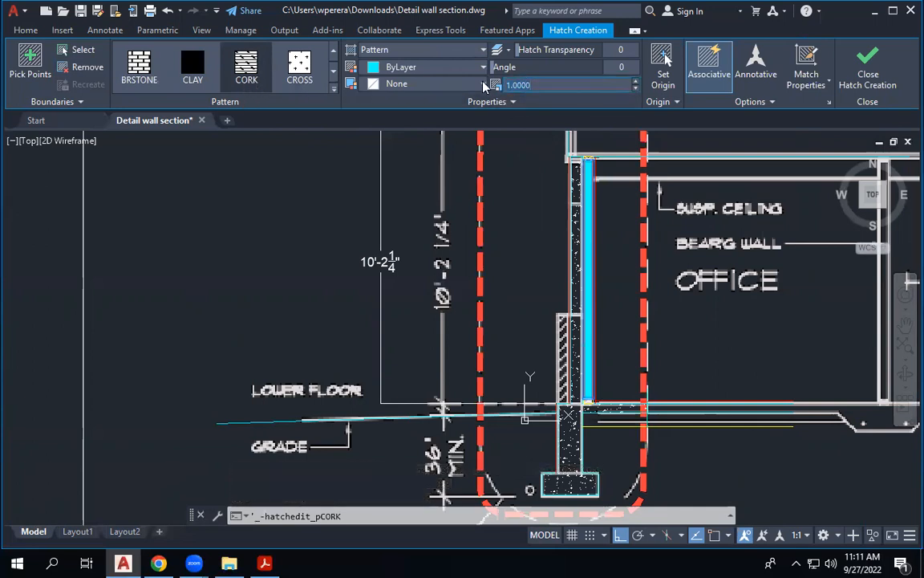
{"action": "type", "text": "10"}
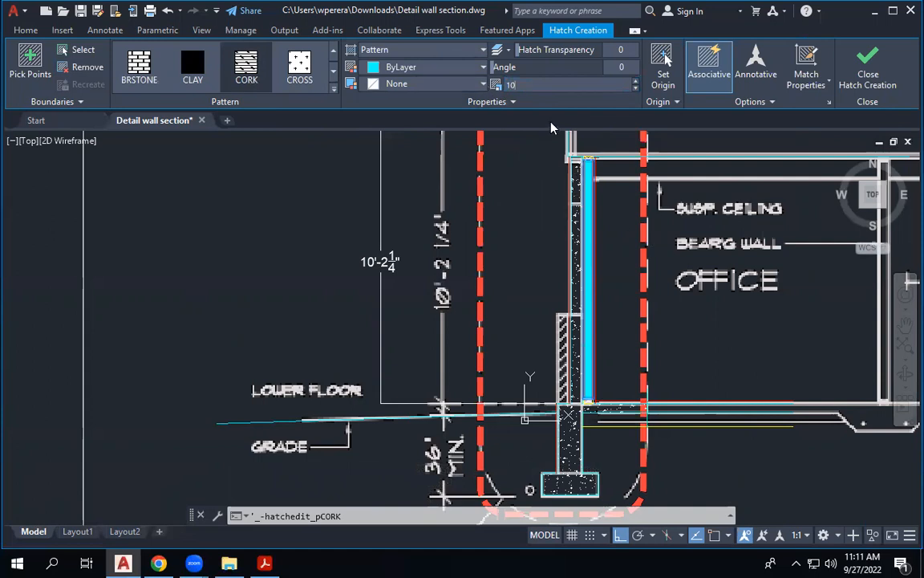
{"action": "scroll", "coordinate": [591, 205], "scroll_direction": "up", "scroll_amount": 4}
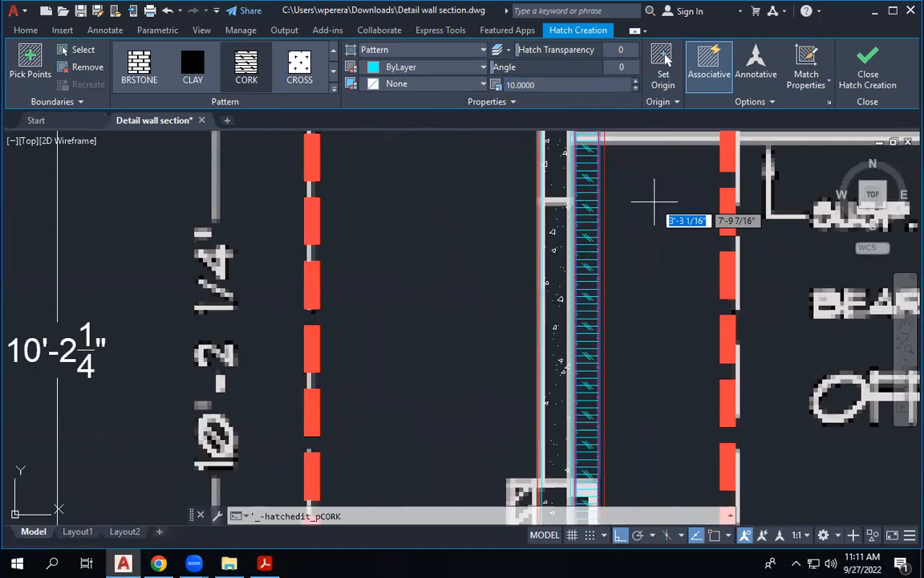
{"action": "scroll", "coordinate": [513, 157], "scroll_direction": "down", "scroll_amount": 2}
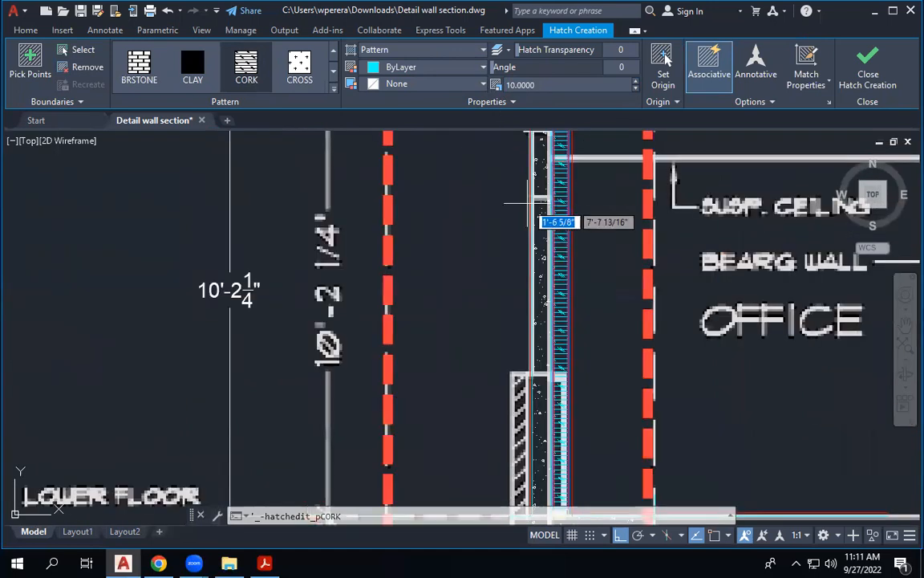
Step: Set the scale of the cavity's CORK hatch to 20 and check its density along the wall
{"action": "left_click", "coordinate": [545, 85]}
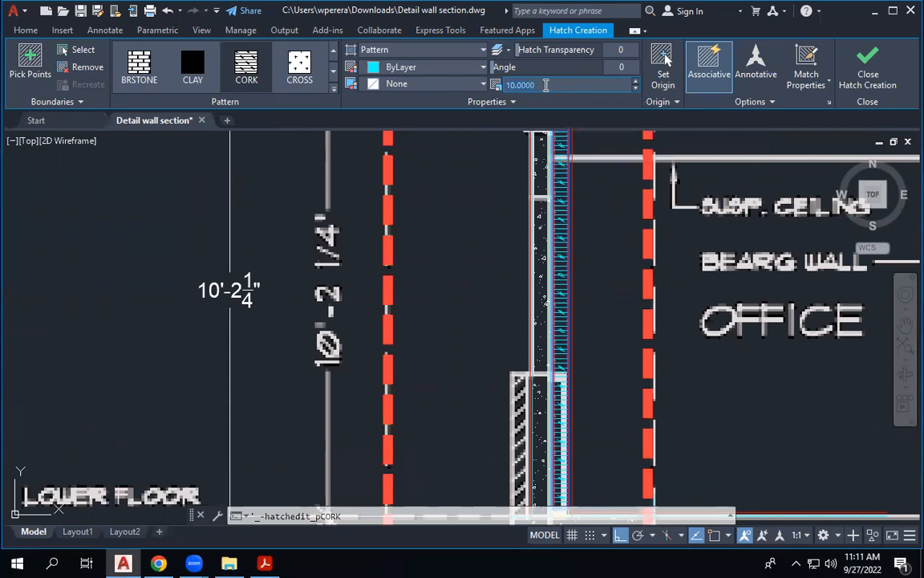
{"action": "type", "text": "20"}
{"action": "key", "text": "Return"}
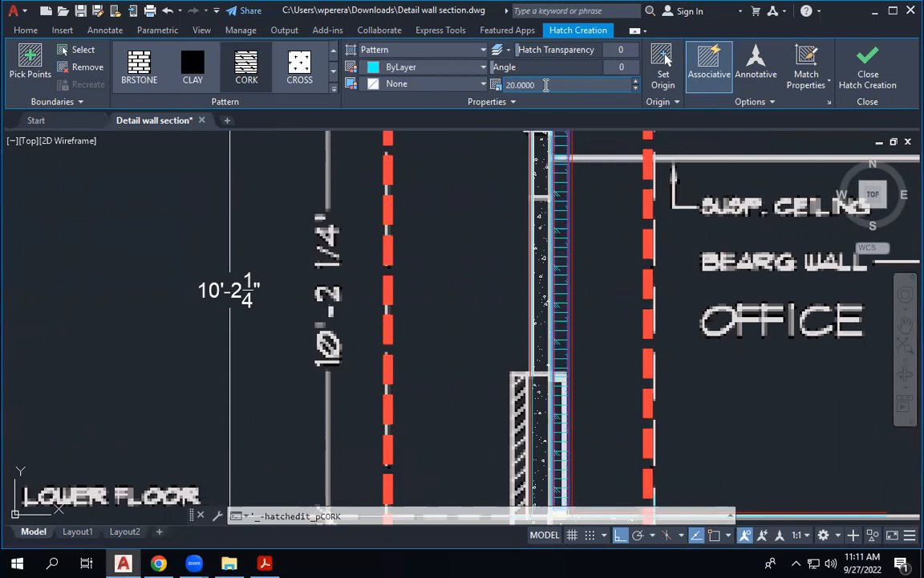
{"action": "scroll", "coordinate": [561, 242], "scroll_direction": "down", "scroll_amount": 3}
{"action": "scroll", "coordinate": [561, 242], "scroll_direction": "up", "scroll_amount": 3}
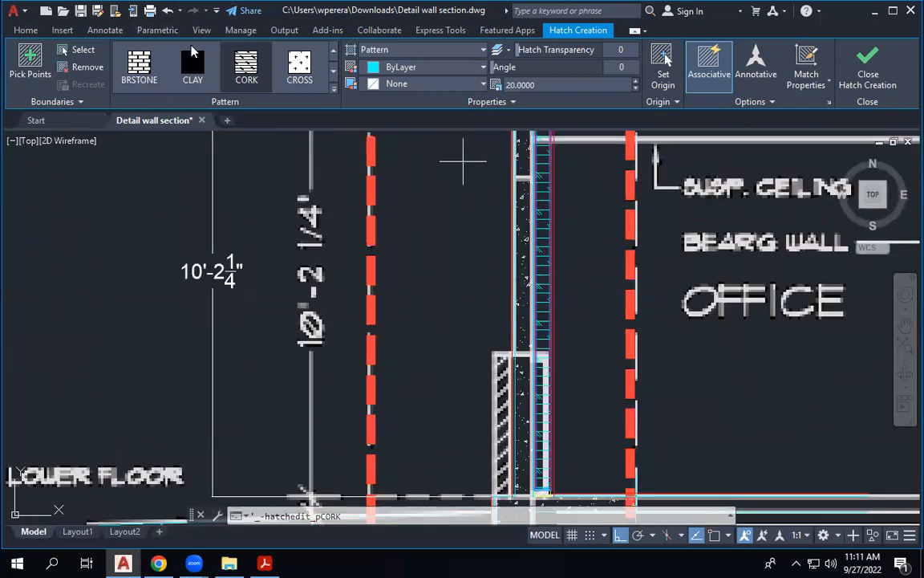
Step: Try the DOLMIT and BOX patterns on the cavity hatch at scale 20
{"action": "left_click", "coordinate": [334, 71]}
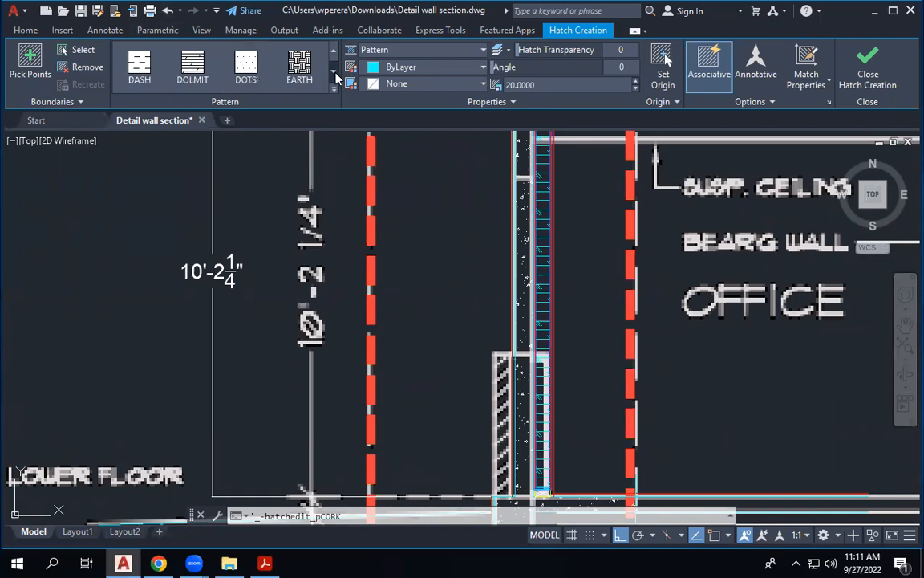
{"action": "left_click", "coordinate": [193, 68]}
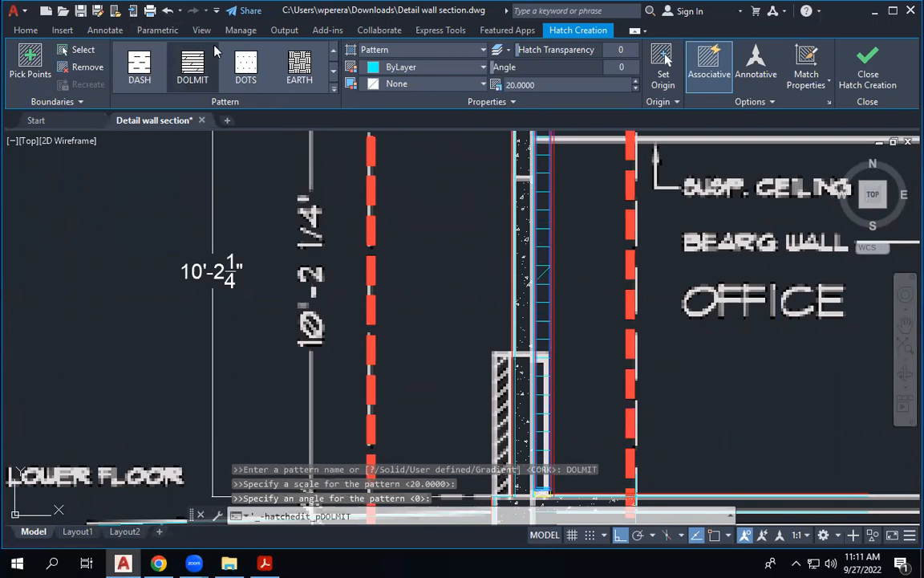
{"action": "left_click", "coordinate": [334, 53]}
{"action": "left_click", "coordinate": [334, 53]}
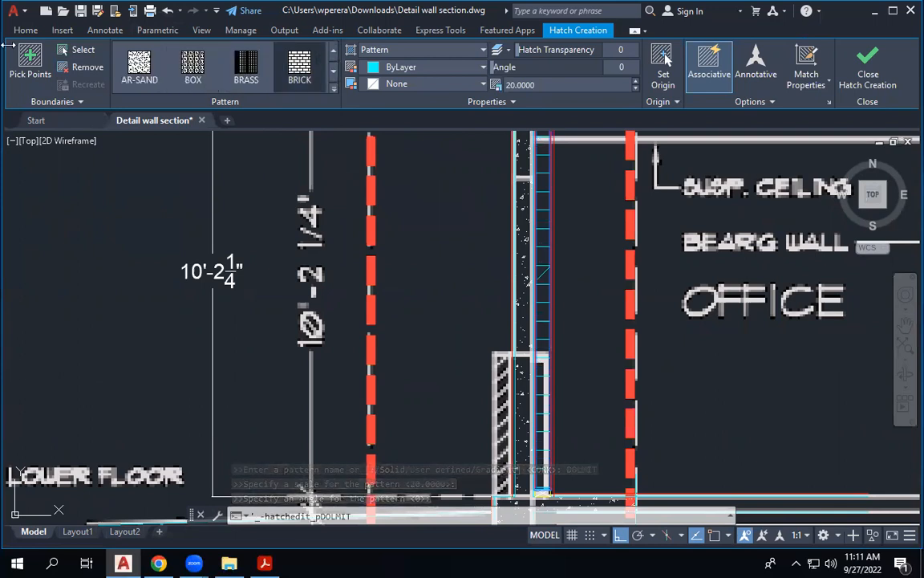
{"action": "left_click", "coordinate": [195, 65]}
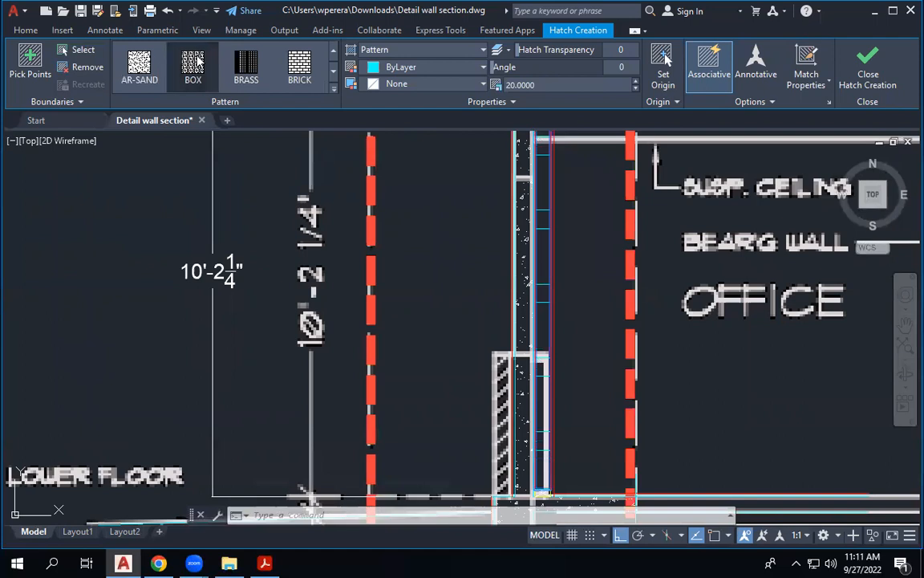
{"action": "left_click", "coordinate": [334, 53]}
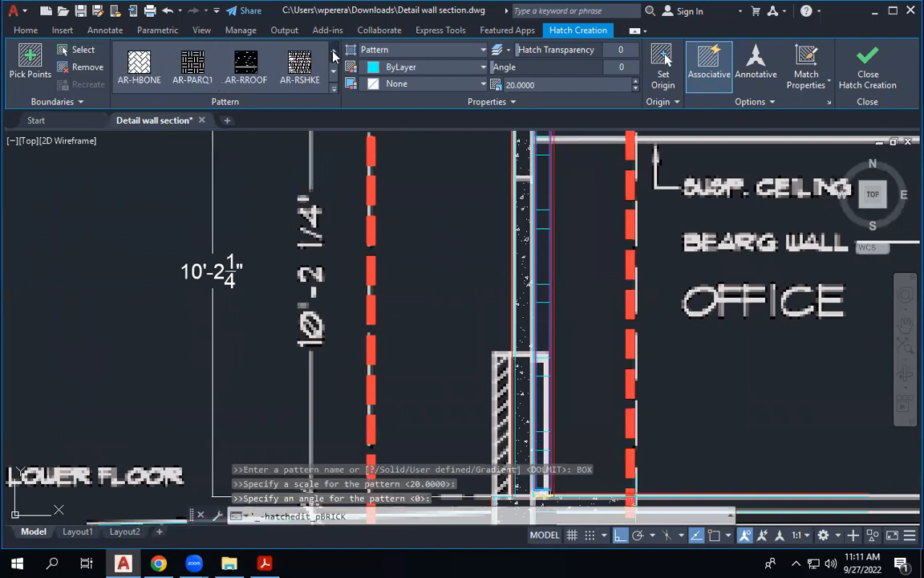
Step: Change the cavity hatch to the AR-PARQ1 pattern with a scale of 200
{"action": "left_click", "coordinate": [192, 64]}
{"action": "left_click", "coordinate": [567, 80]}
{"action": "type", "text": "200"}
{"action": "key", "text": "Return"}
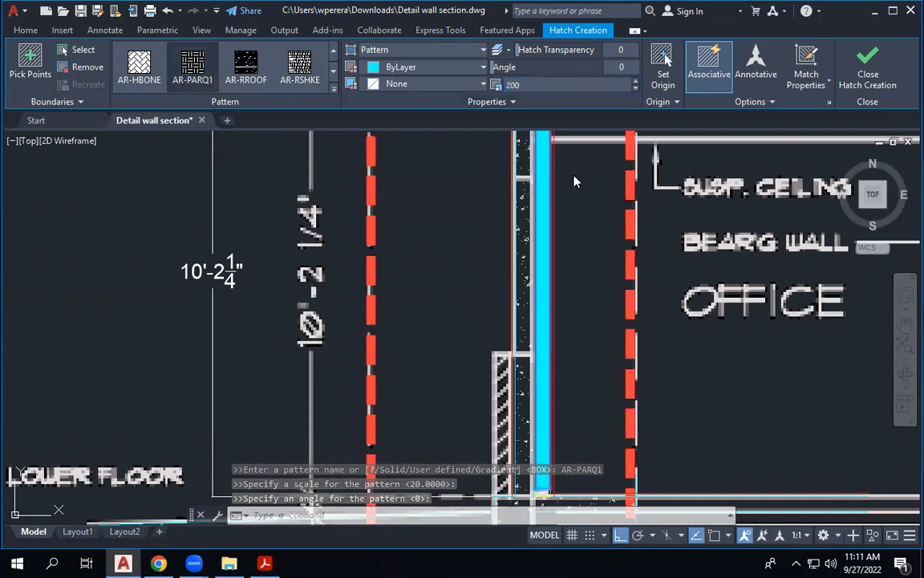
{"action": "left_click", "coordinate": [584, 296]}
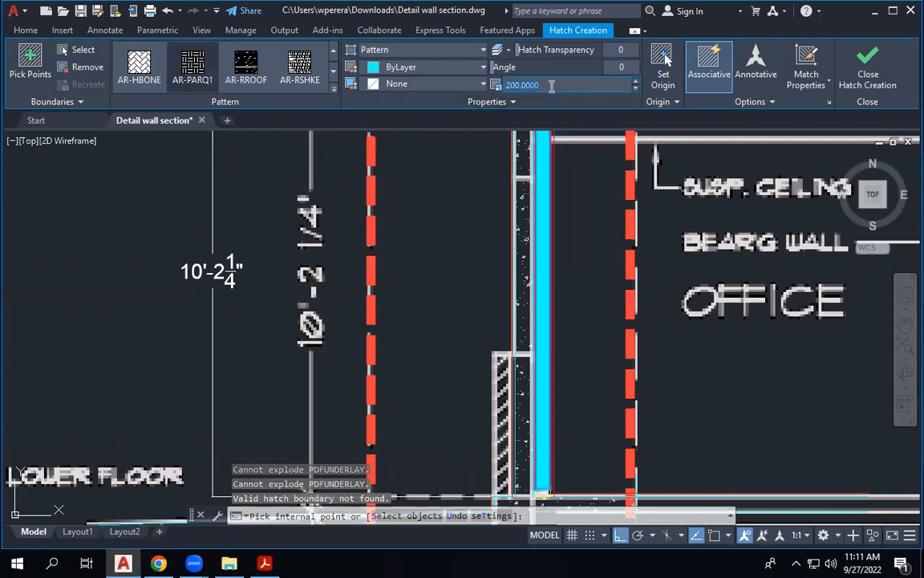
Step: Set the scale of the cavity's AR-PARQ1 hatch to 10 and finish creating the hatch
{"action": "type", "text": "10"}
{"action": "key", "text": "Return"}
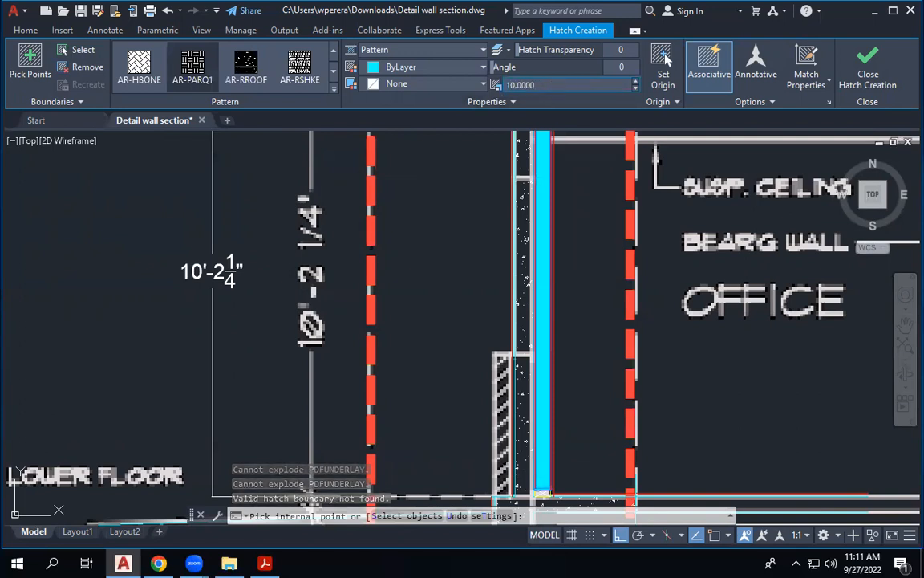
{"action": "key", "text": "Return"}
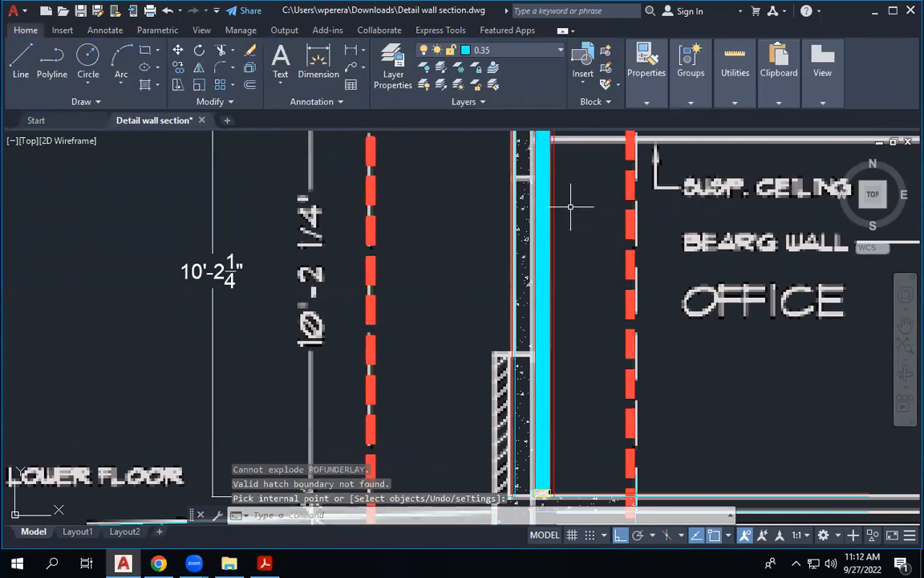
Step: Try a scale of 100 on the cavity's AR-PARQ1 hatch and erase the hatch
{"action": "scroll", "coordinate": [567, 200], "scroll_direction": "up", "scroll_amount": 4}
{"action": "left_click", "coordinate": [494, 200]}
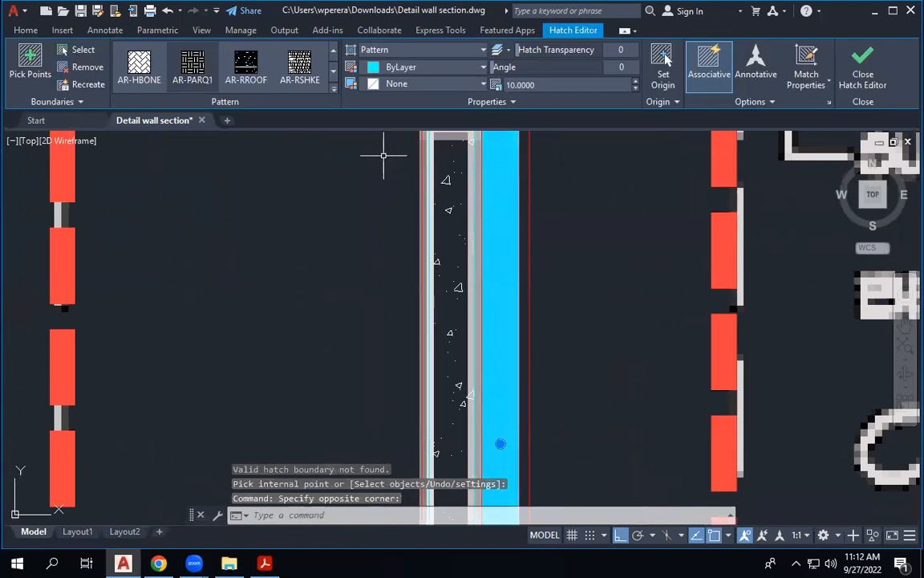
{"action": "left_click", "coordinate": [554, 85]}
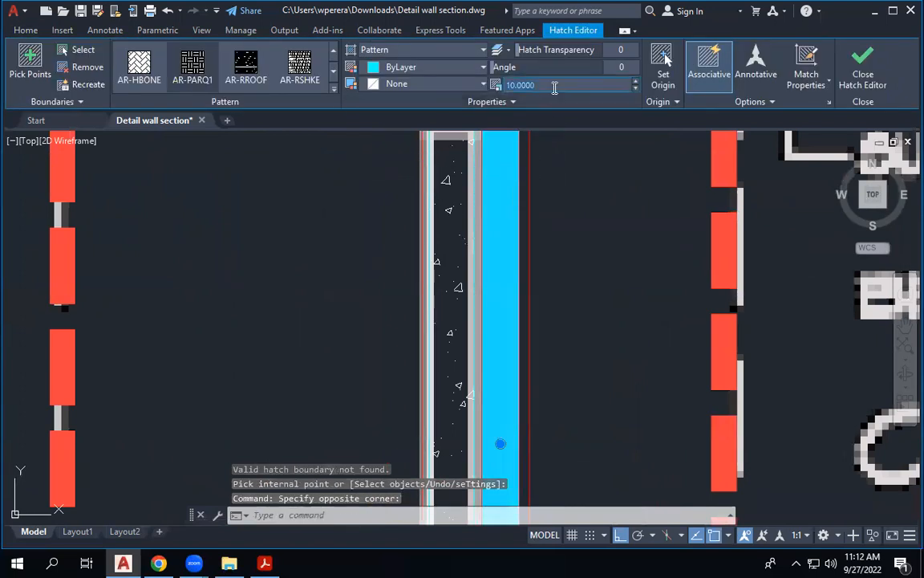
{"action": "type", "text": "100"}
{"action": "key", "text": "Return"}
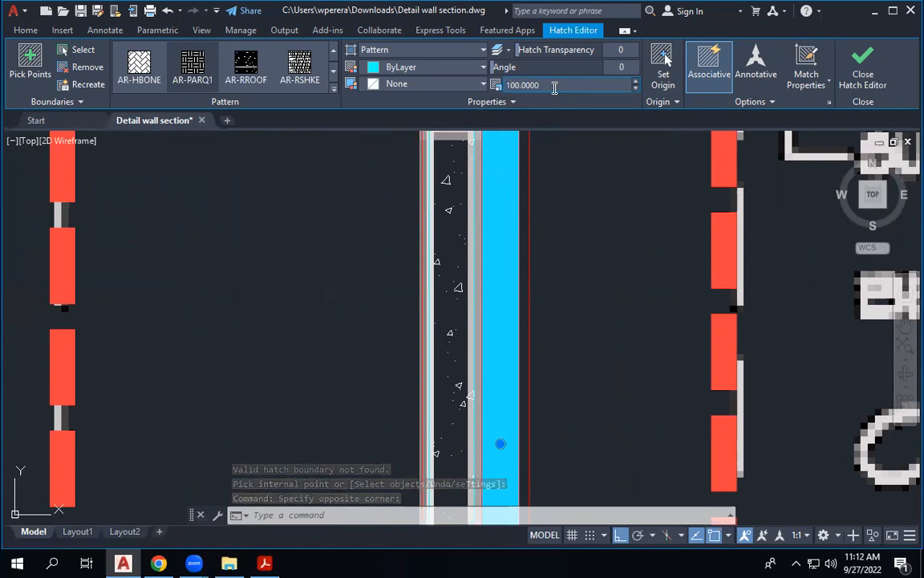
{"action": "key", "text": "Delete"}
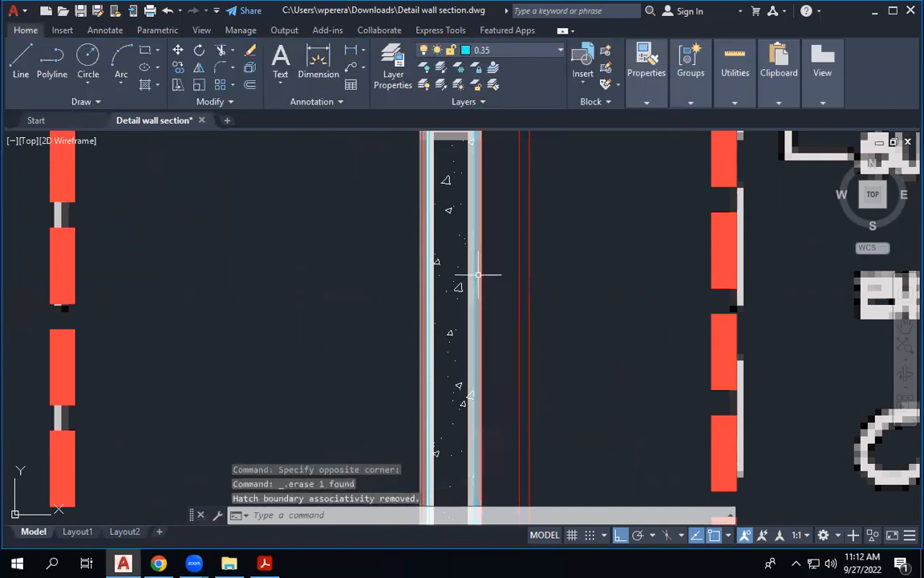
Step: Hatch the layer beneath the lower-floor concrete slab, above the yellow line, with AR-PARQ1 at scale 10
{"action": "scroll", "coordinate": [483, 161], "scroll_direction": "down", "scroll_amount": 3}
{"action": "scroll", "coordinate": [498, 305], "scroll_direction": "up", "scroll_amount": 6}
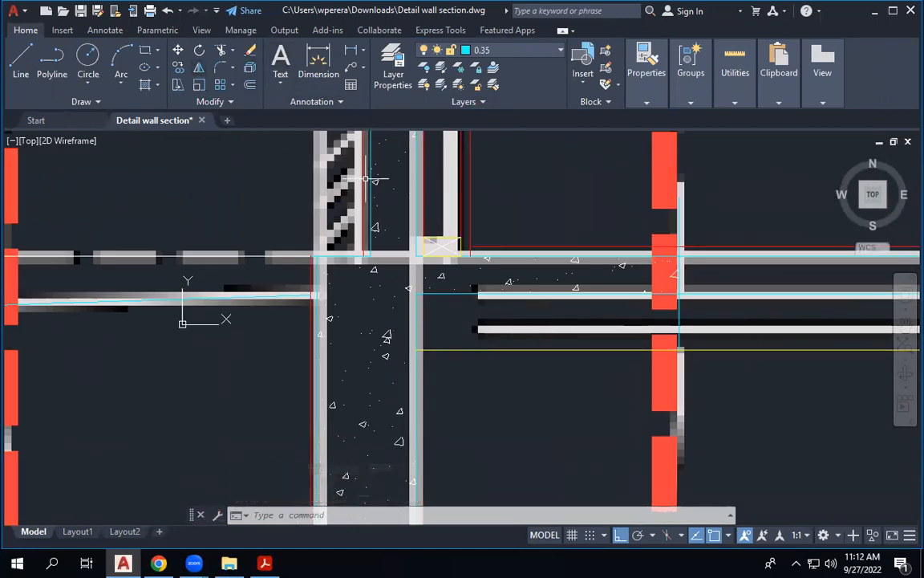
{"action": "type", "text": "hatch"}
{"action": "key", "text": "Return"}
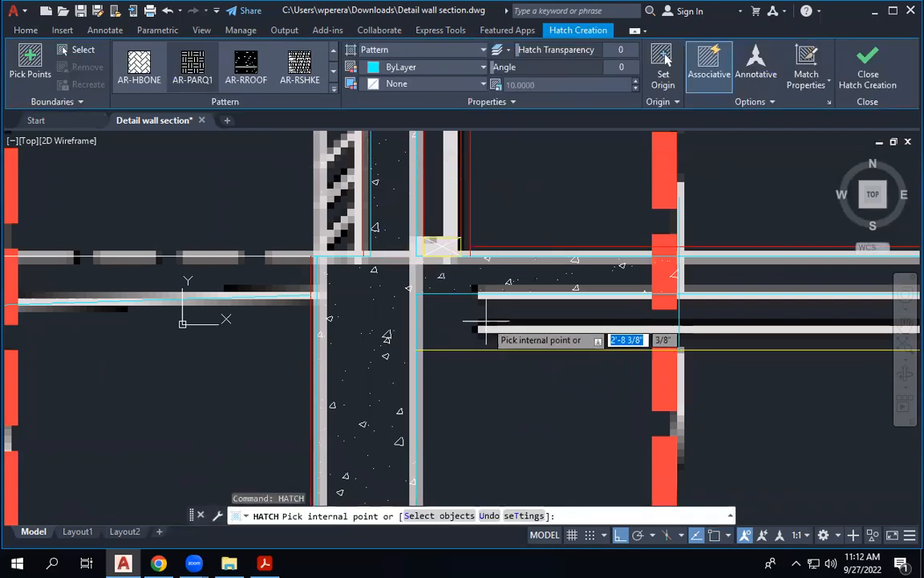
{"action": "left_click", "coordinate": [485, 323]}
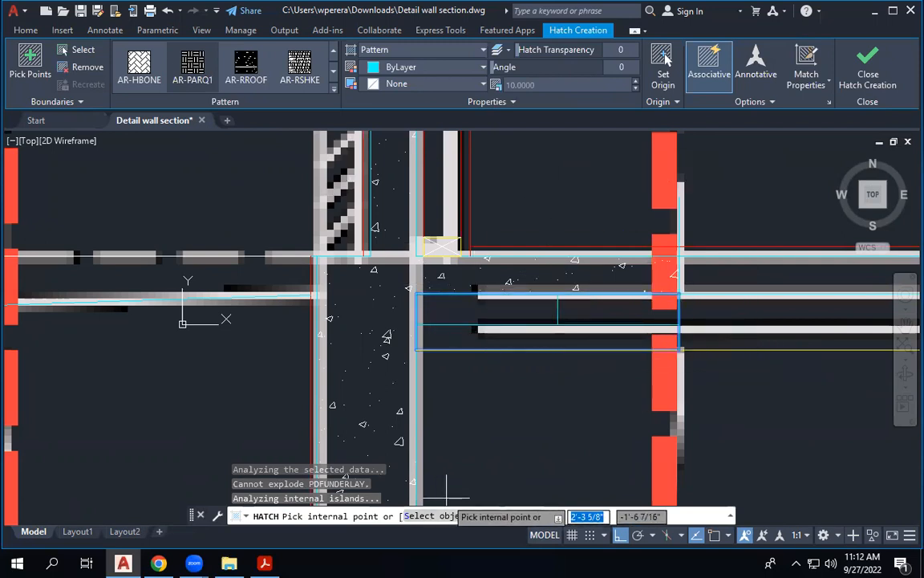
{"action": "scroll", "coordinate": [446, 489], "scroll_direction": "down", "scroll_amount": 5}
{"action": "key", "text": "Escape"}
{"action": "scroll", "coordinate": [397, 433], "scroll_direction": "down", "scroll_amount": 2}
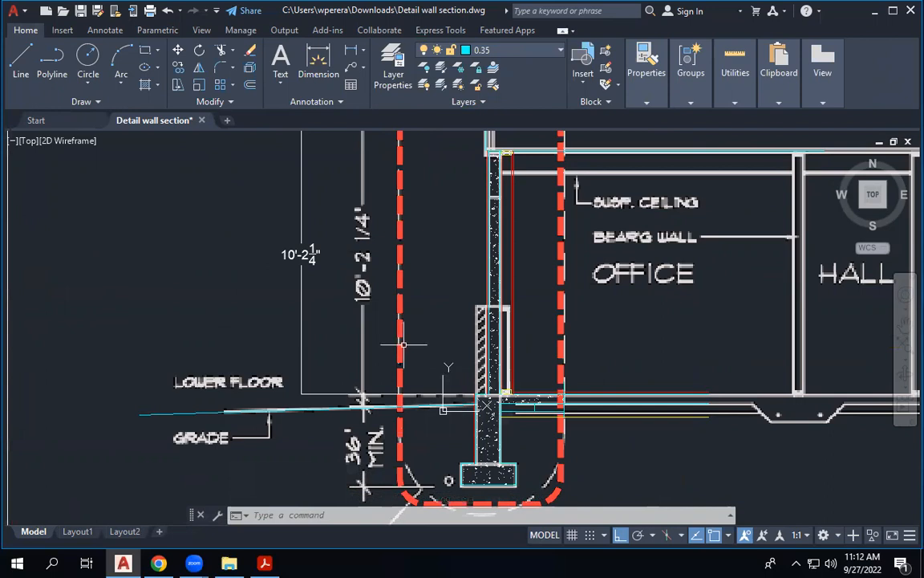
{"action": "scroll", "coordinate": [361, 254], "scroll_direction": "down", "scroll_amount": 4}
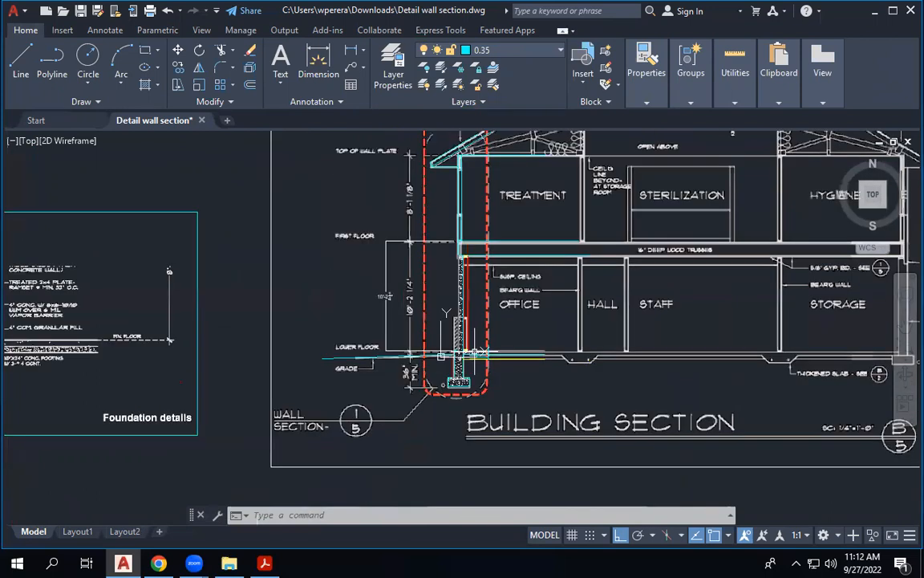
{"action": "scroll", "coordinate": [495, 294], "scroll_direction": "up", "scroll_amount": 3}
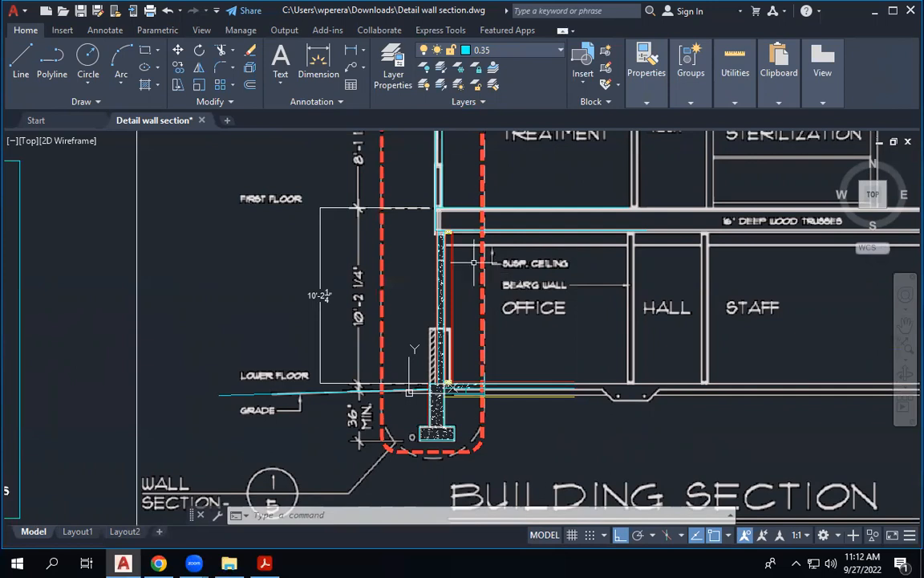
{"action": "scroll", "coordinate": [473, 265], "scroll_direction": "down", "scroll_amount": 2}
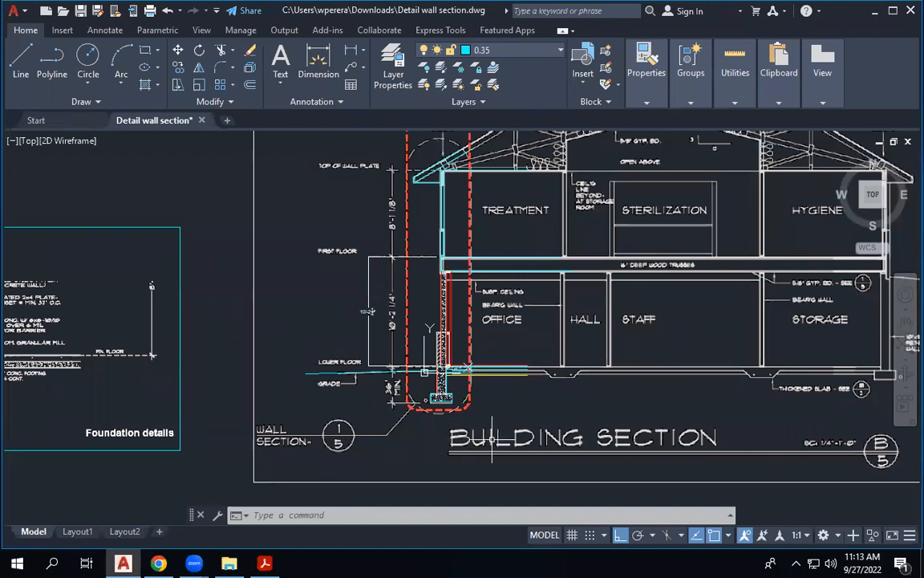
{"action": "scroll", "coordinate": [449, 353], "scroll_direction": "up", "scroll_amount": 6}
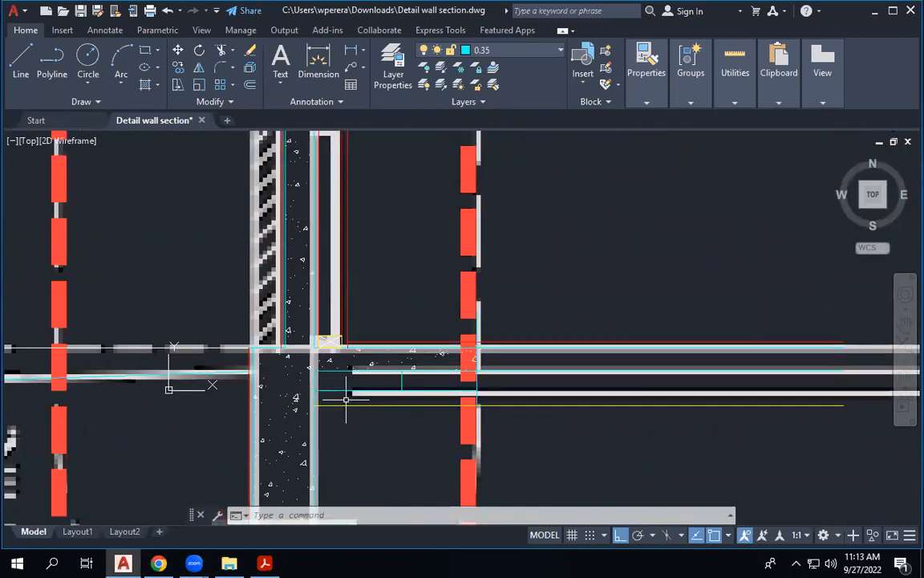
{"action": "scroll", "coordinate": [345, 373], "scroll_direction": "down", "scroll_amount": 3}
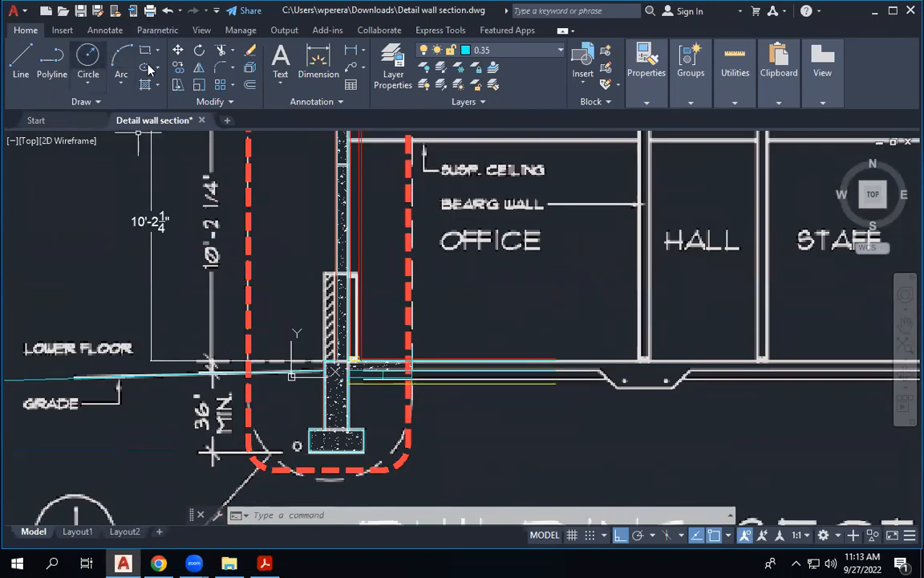
{"action": "left_click", "coordinate": [361, 54]}
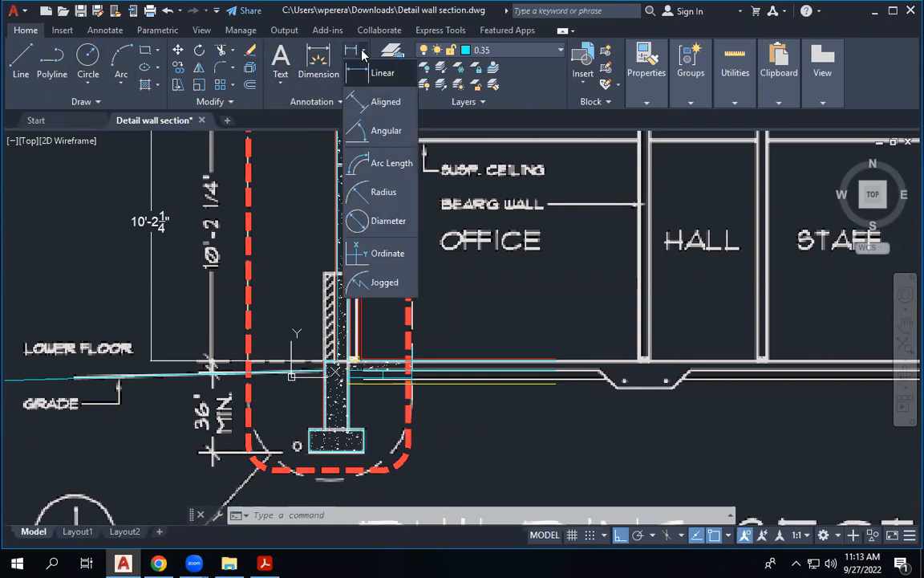
{"action": "left_click", "coordinate": [383, 102]}
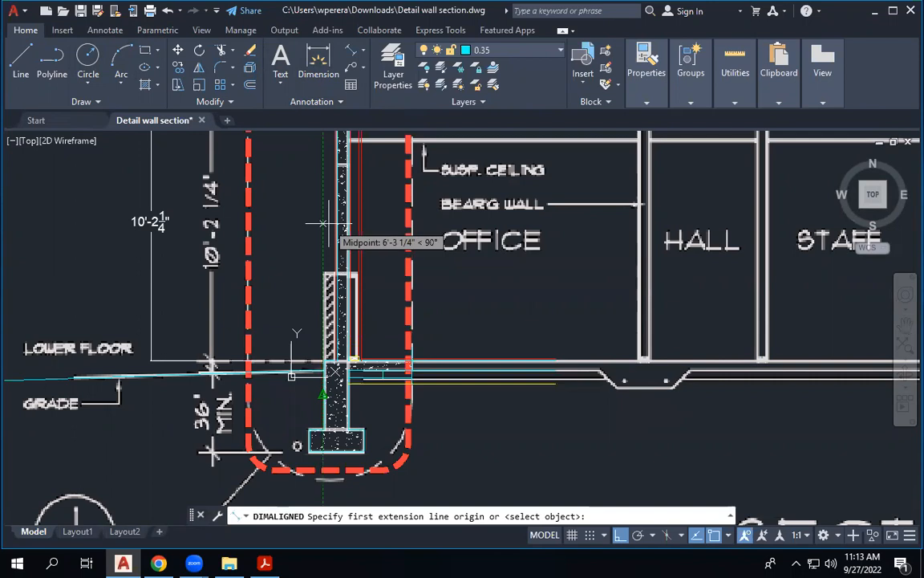
{"action": "scroll", "coordinate": [336, 370], "scroll_direction": "down", "scroll_amount": 2}
{"action": "scroll", "coordinate": [377, 255], "scroll_direction": "up", "scroll_amount": 2}
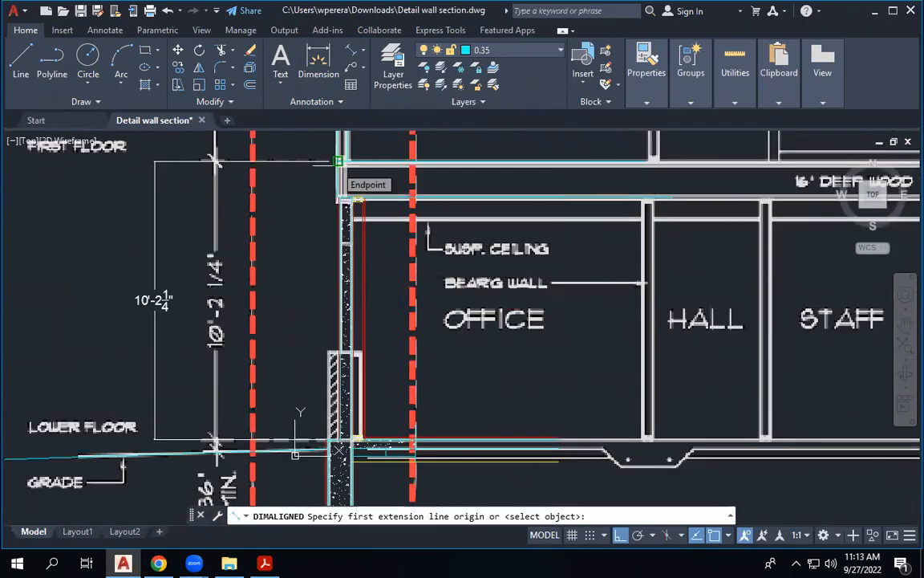
{"action": "left_click", "coordinate": [337, 438]}
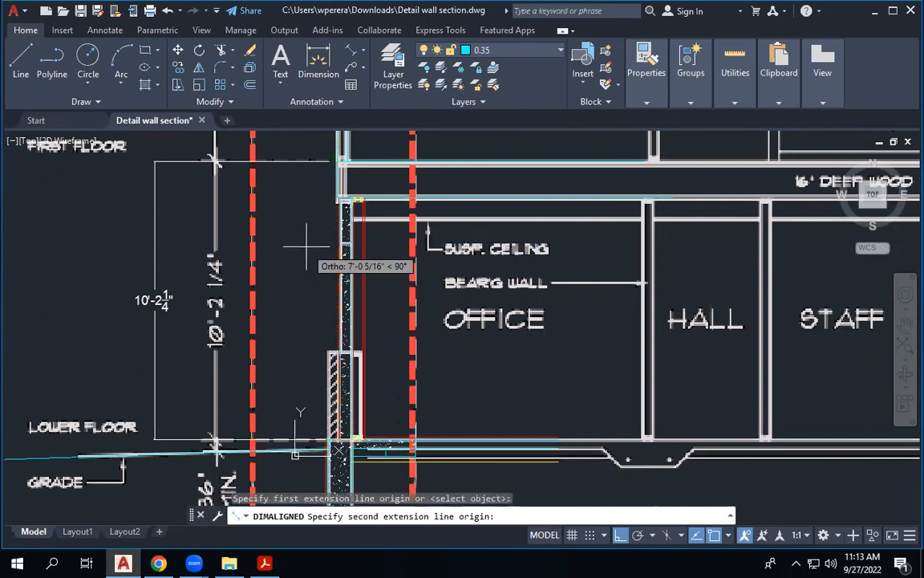
{"action": "key", "text": "Escape"}
{"action": "key", "text": "Return"}
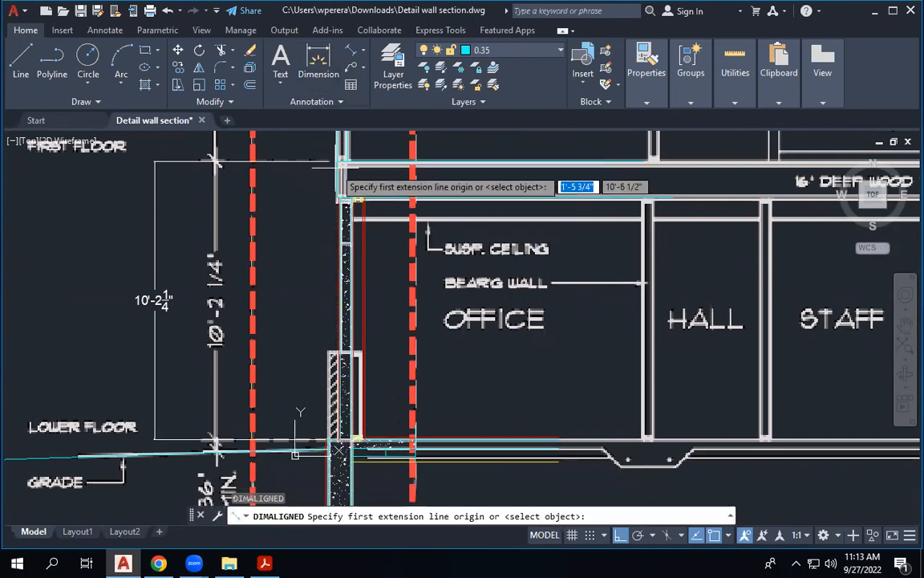
{"action": "left_click", "coordinate": [339, 171]}
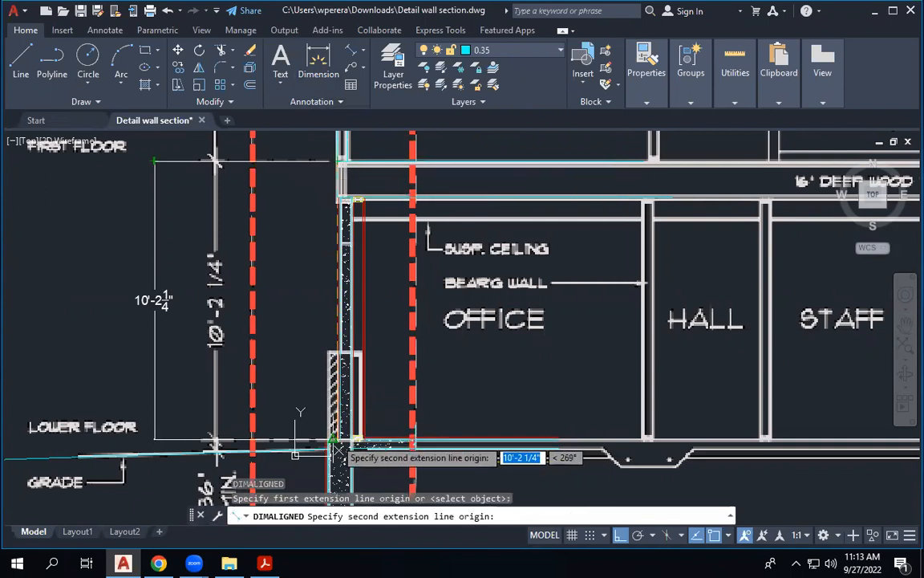
{"action": "left_click", "coordinate": [338, 448]}
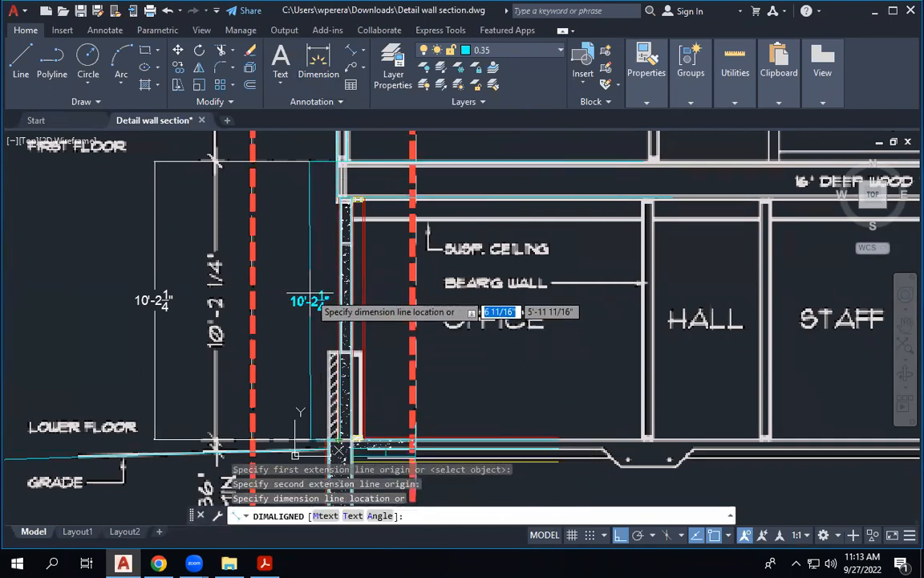
{"action": "key", "text": "Escape"}
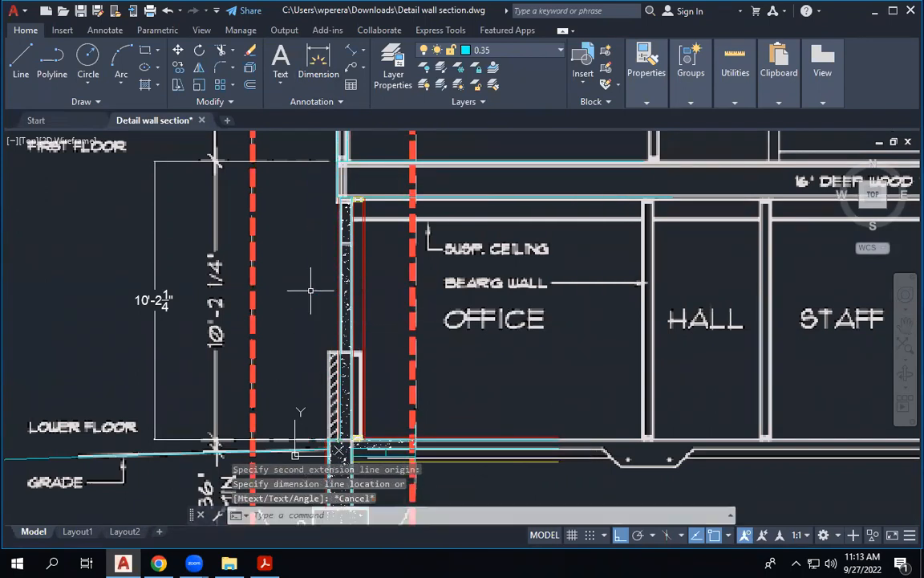
Step: Add a vertical linear dimension outside the concrete wall, from the wall's top to the lower floor line
{"action": "left_click", "coordinate": [363, 53]}
{"action": "left_click", "coordinate": [377, 128]}
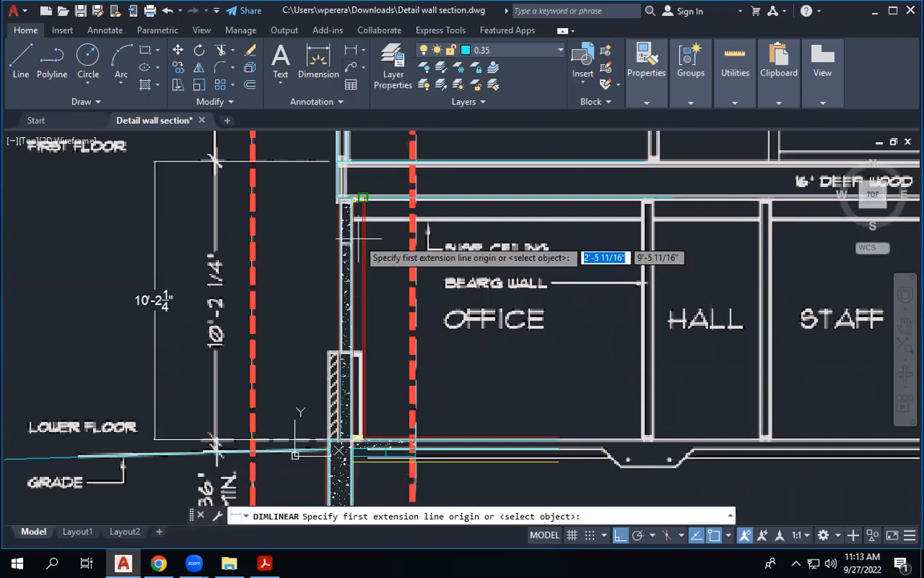
{"action": "left_click", "coordinate": [340, 197]}
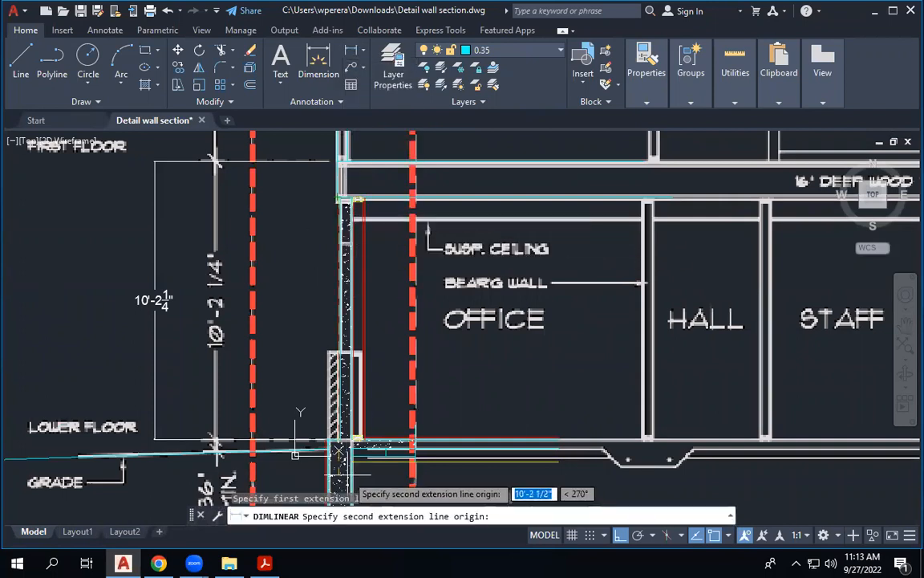
{"action": "left_click", "coordinate": [341, 439]}
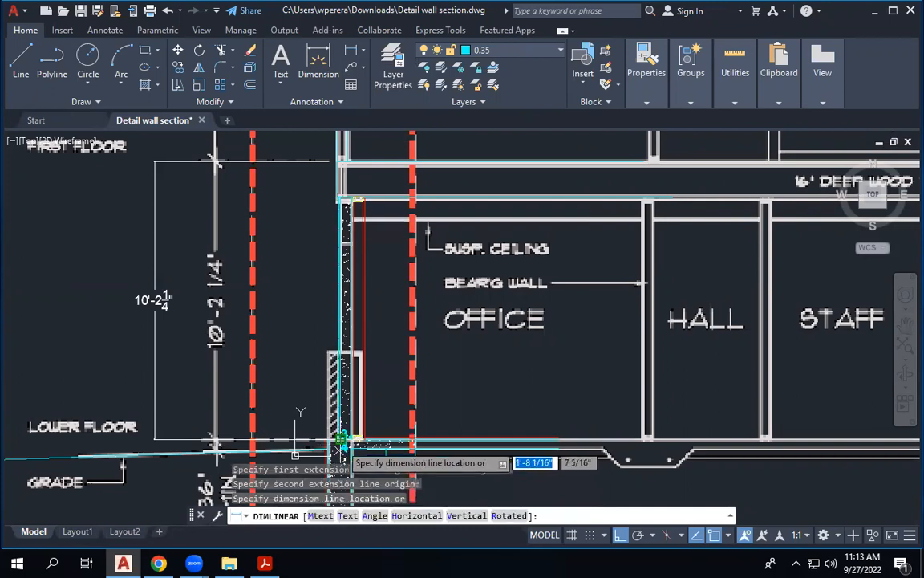
{"action": "left_click", "coordinate": [302, 351]}
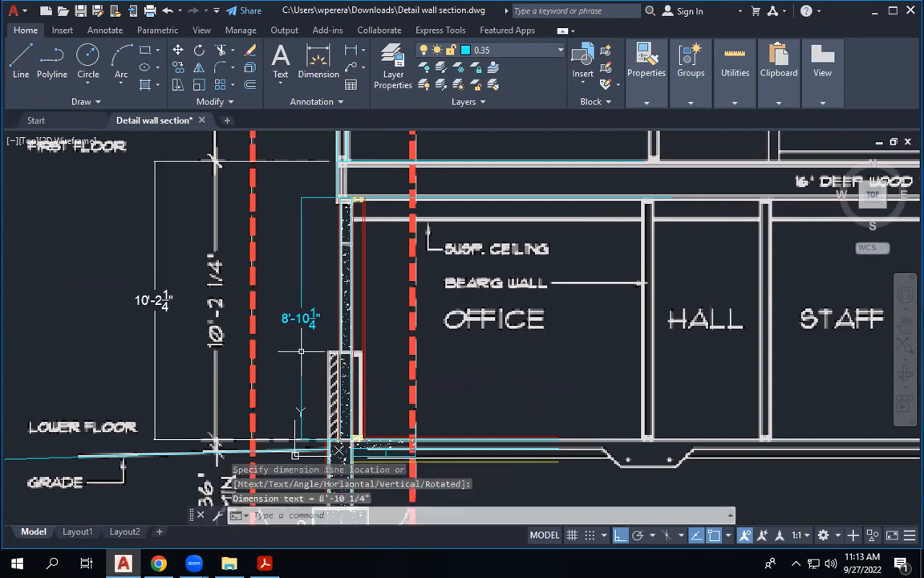
Step: Add a horizontal linear dimension across the crossed plate at the cavity's base, with the dimension line above it
{"action": "key", "text": "Return"}
{"action": "scroll", "coordinate": [330, 351], "scroll_direction": "down", "scroll_amount": 2}
{"action": "scroll", "coordinate": [378, 358], "scroll_direction": "up", "scroll_amount": 4}
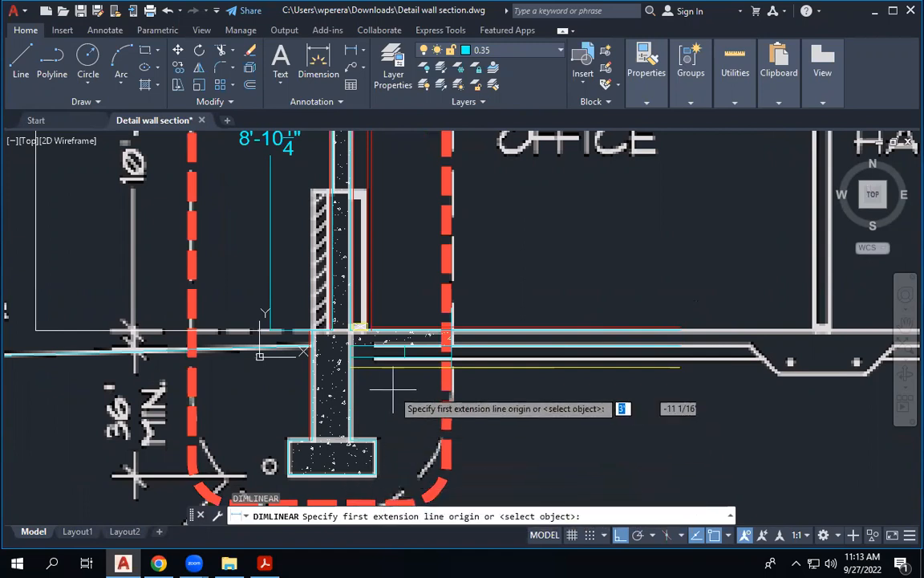
{"action": "scroll", "coordinate": [401, 321], "scroll_direction": "up", "scroll_amount": 5}
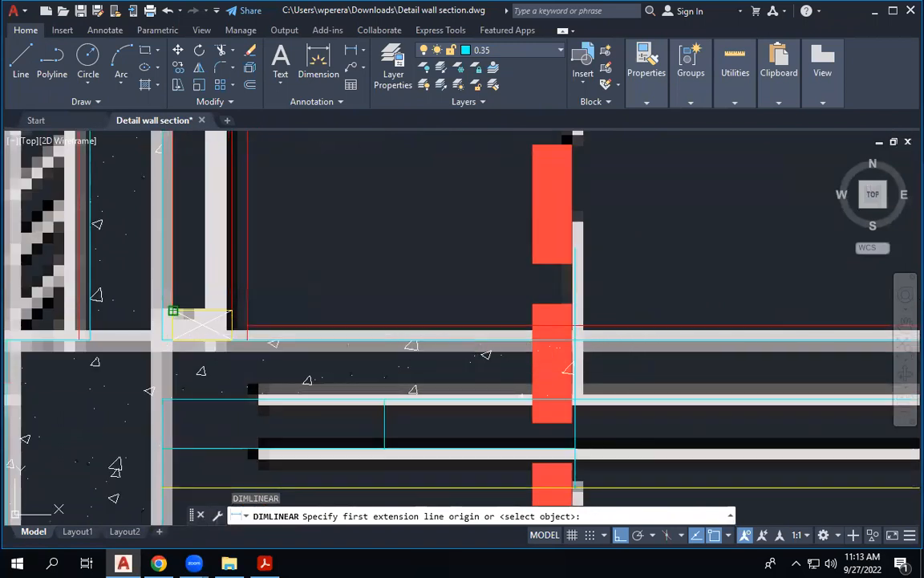
{"action": "left_click", "coordinate": [173, 310]}
{"action": "left_click", "coordinate": [231, 310]}
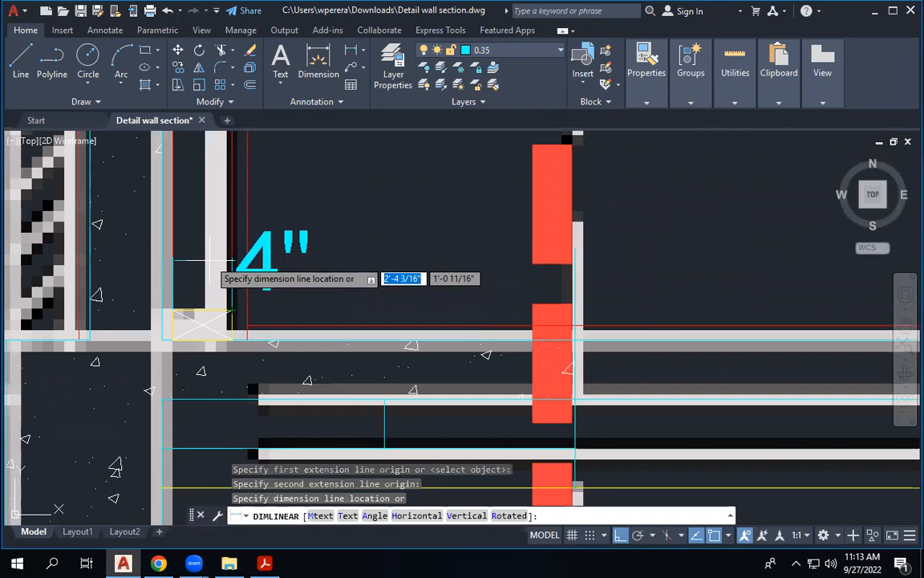
{"action": "left_click", "coordinate": [202, 244]}
{"action": "scroll", "coordinate": [258, 365], "scroll_direction": "down", "scroll_amount": 6}
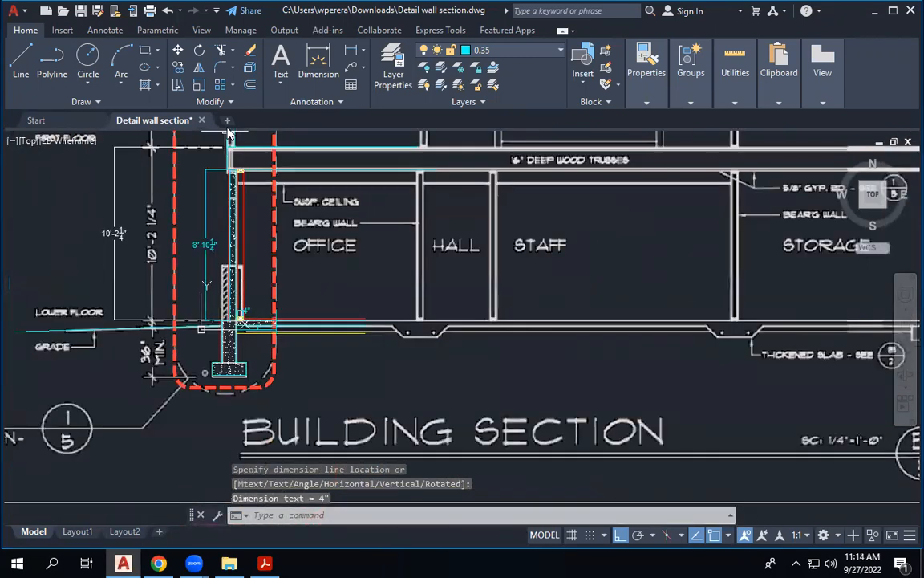
{"action": "scroll", "coordinate": [234, 178], "scroll_direction": "up", "scroll_amount": 6}
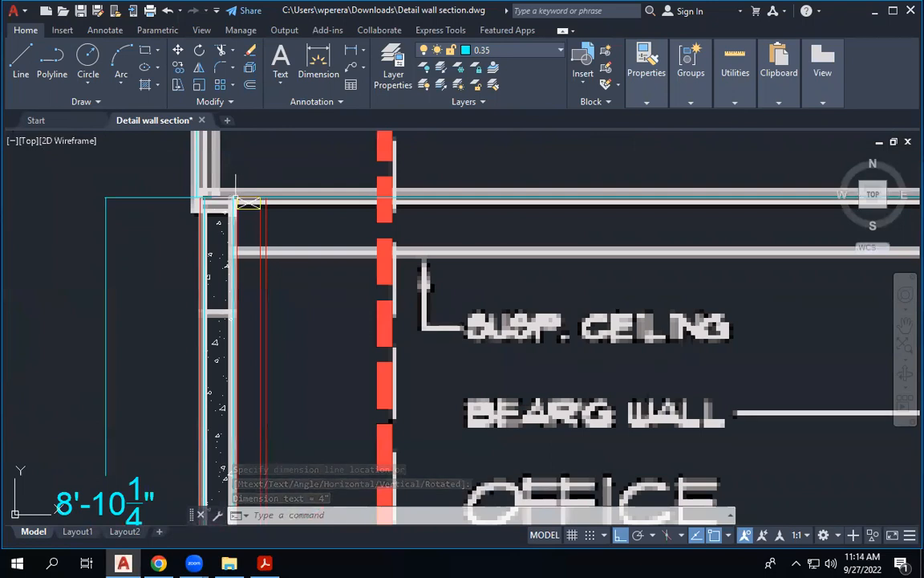
{"action": "scroll", "coordinate": [232, 180], "scroll_direction": "down", "scroll_amount": 5}
{"action": "scroll", "coordinate": [267, 259], "scroll_direction": "up", "scroll_amount": 5}
{"action": "scroll", "coordinate": [248, 393], "scroll_direction": "up", "scroll_amount": 3}
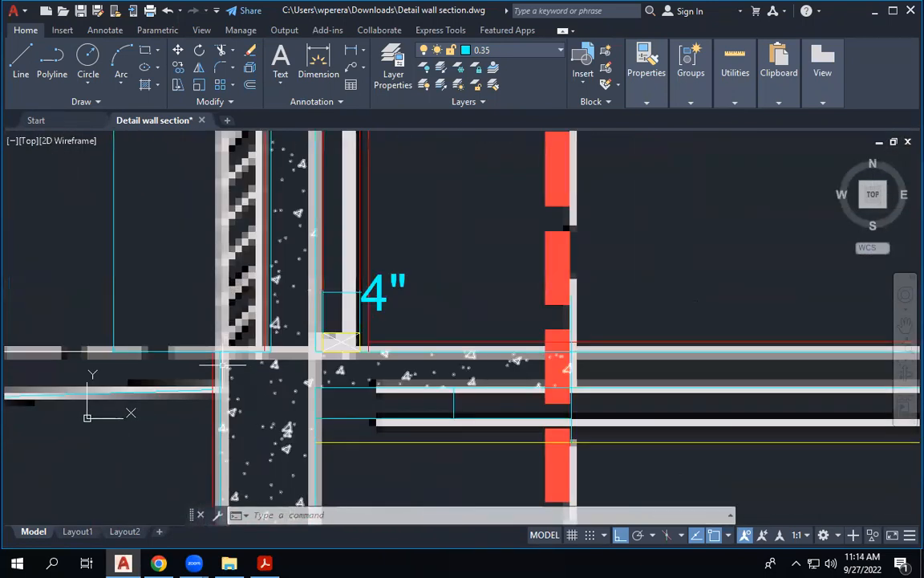
{"action": "left_click", "coordinate": [343, 53]}
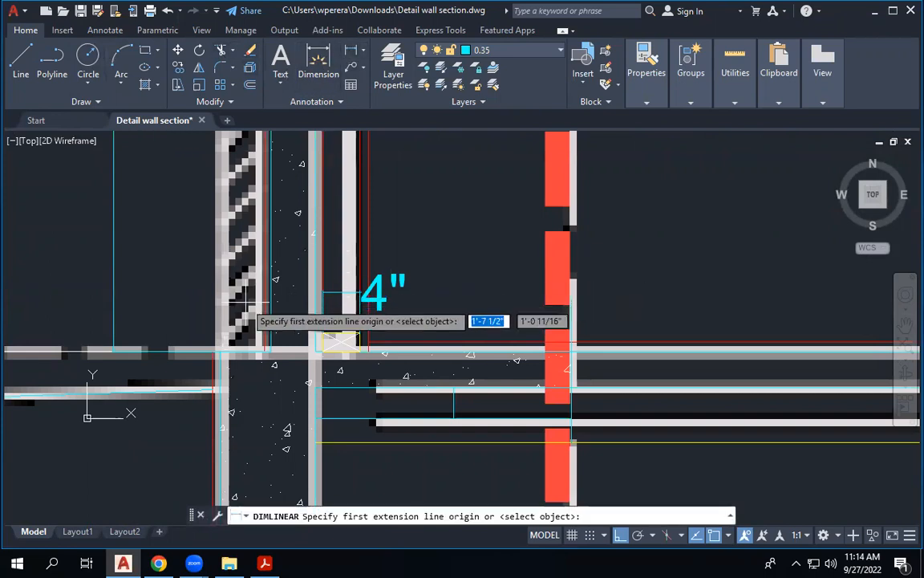
{"action": "left_click", "coordinate": [212, 351]}
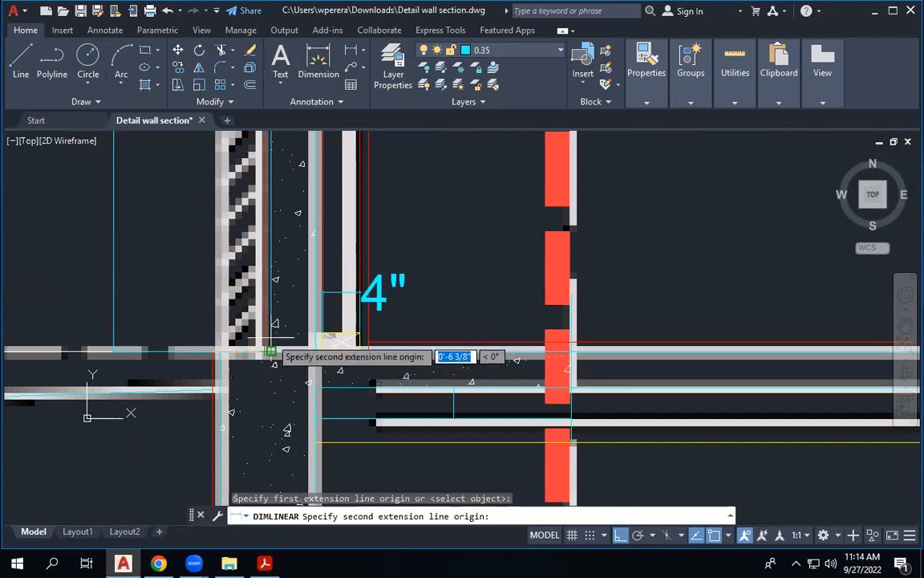
{"action": "key", "text": "Escape"}
Step: Add a horizontal linear dimension at the lower floor line, from the foundation's outer face to the concrete wall's outer face, with the dimension line above
{"action": "key", "text": "Return"}
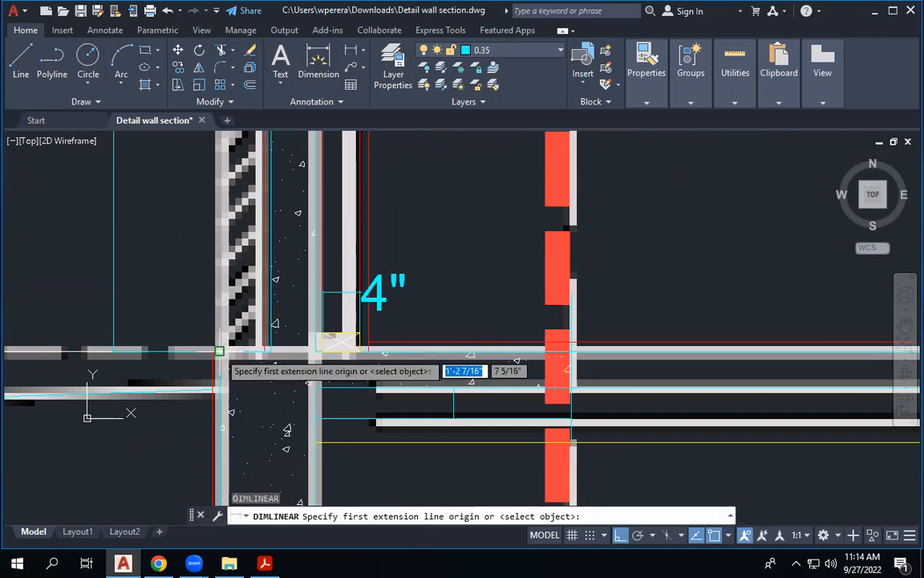
{"action": "left_click", "coordinate": [265, 350]}
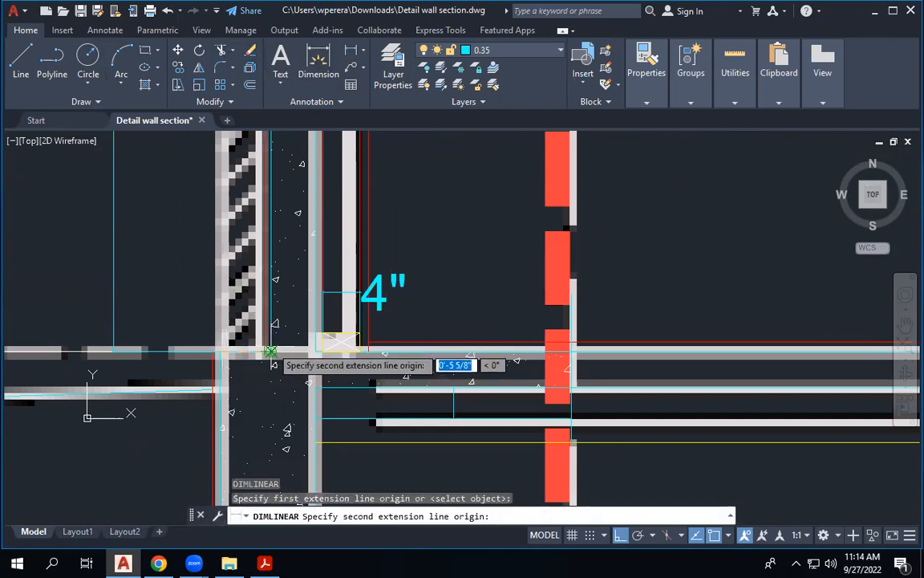
{"action": "left_click", "coordinate": [267, 347]}
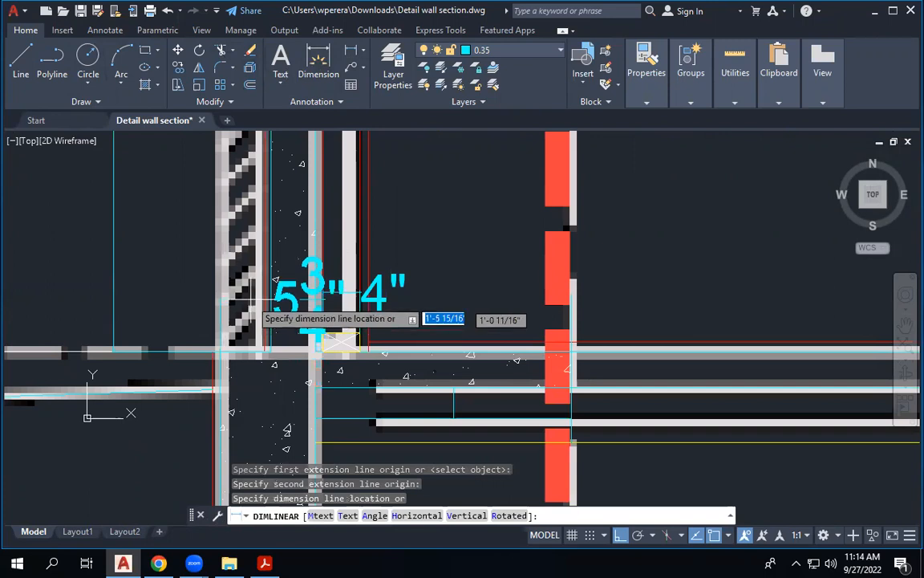
{"action": "left_click", "coordinate": [226, 195]}
Step: Add a horizontal linear dimension between the two interior red lines beside the wall's crossed top plate, with the dimension line below the plate
{"action": "scroll", "coordinate": [391, 377], "scroll_direction": "down", "scroll_amount": 2}
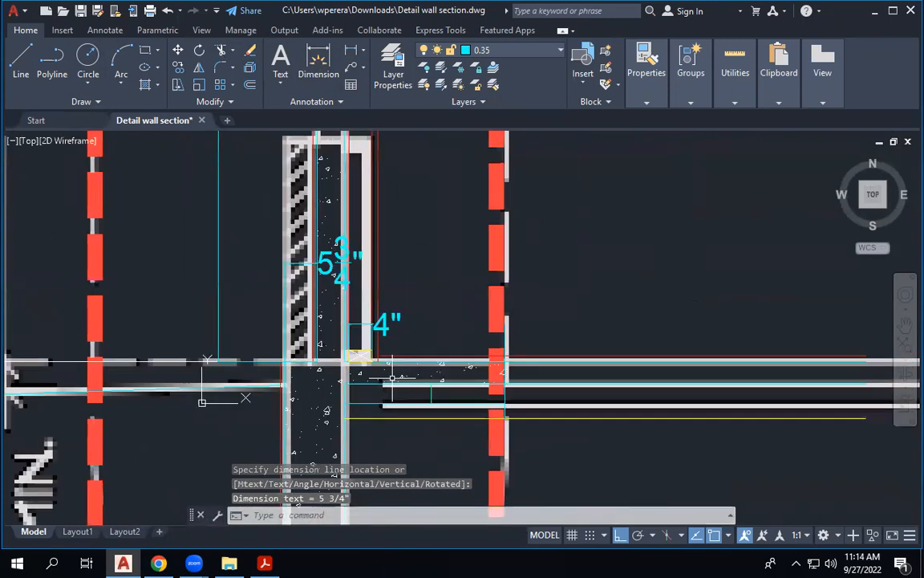
{"action": "scroll", "coordinate": [391, 377], "scroll_direction": "down", "scroll_amount": 2}
{"action": "middle_click_drag", "start_coordinate": [274, 392], "coordinate": [274, 461]}
{"action": "scroll", "coordinate": [361, 337], "scroll_direction": "down", "scroll_amount": 2}
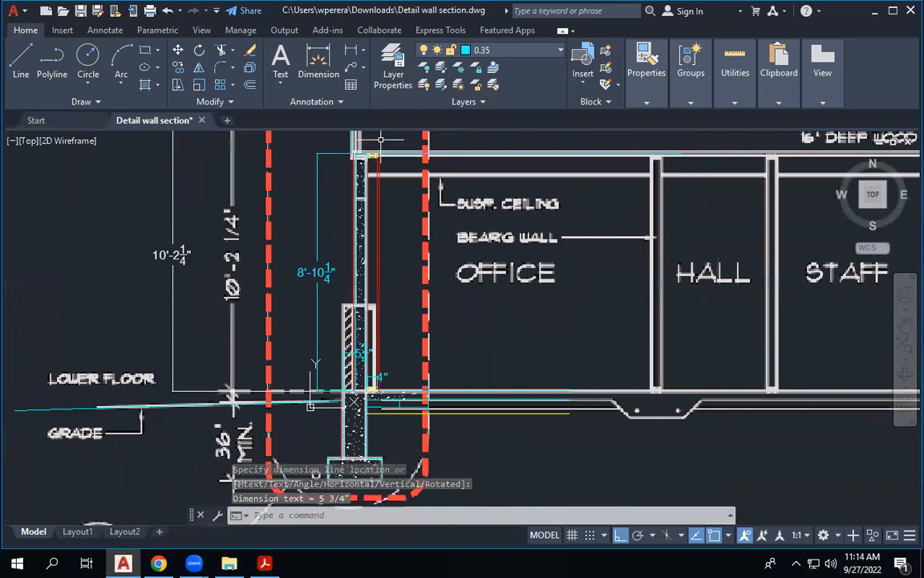
{"action": "scroll", "coordinate": [353, 142], "scroll_direction": "up", "scroll_amount": 5}
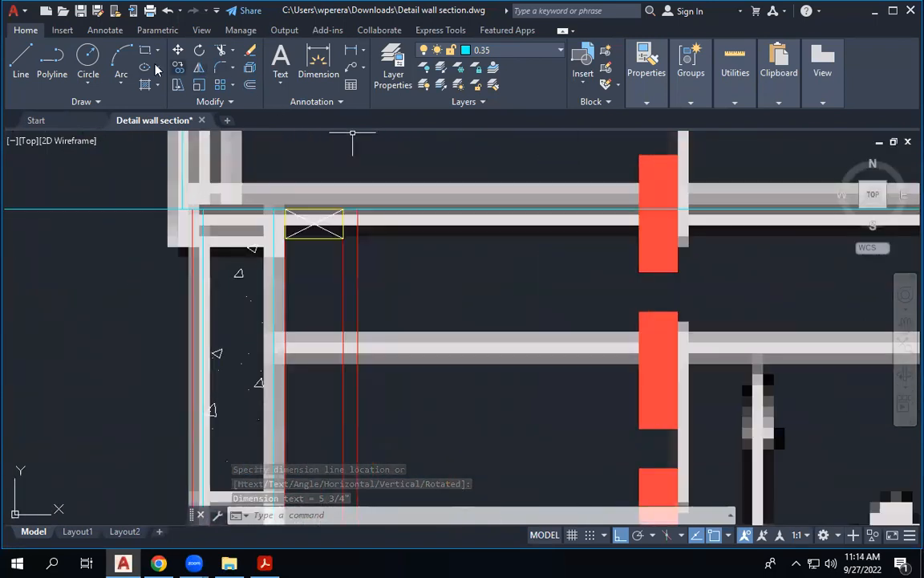
{"action": "left_click", "coordinate": [349, 51]}
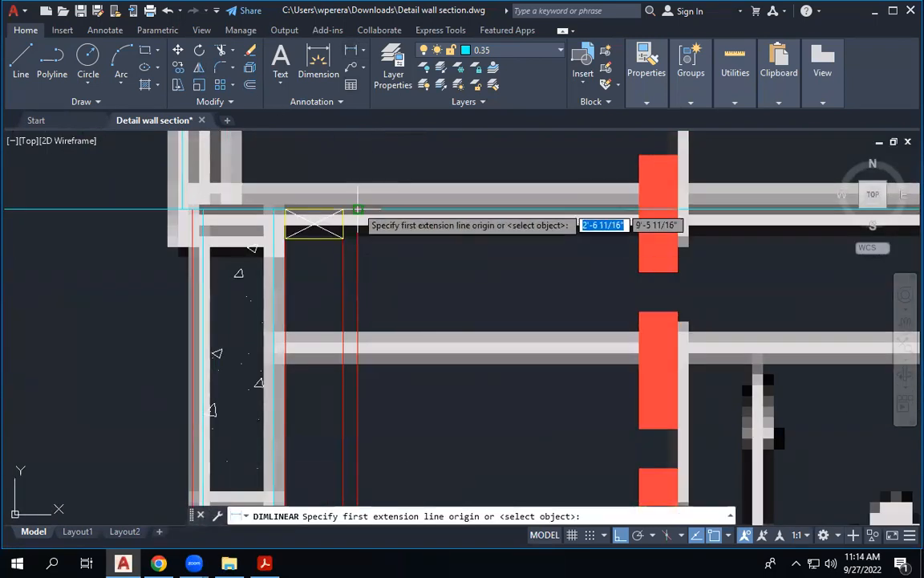
{"action": "left_click", "coordinate": [345, 282]}
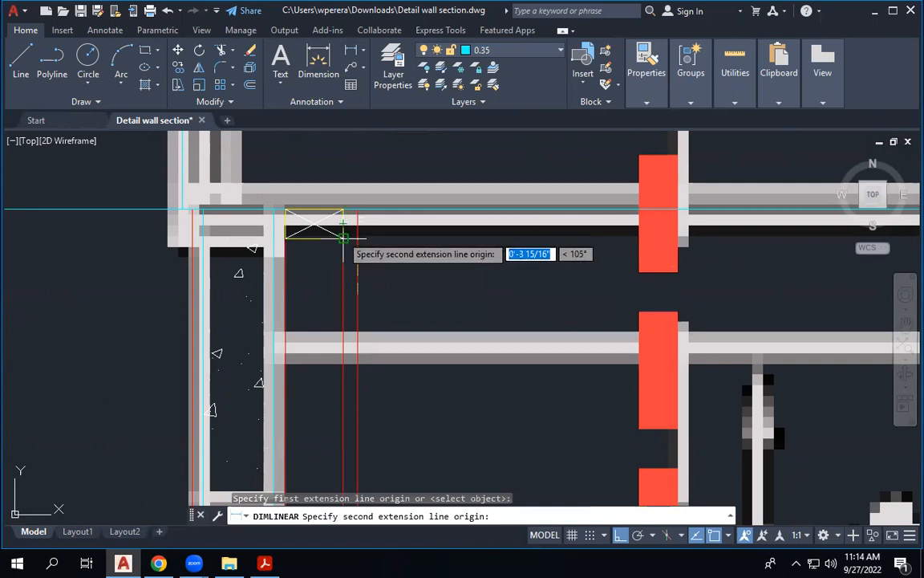
{"action": "left_click", "coordinate": [342, 291]}
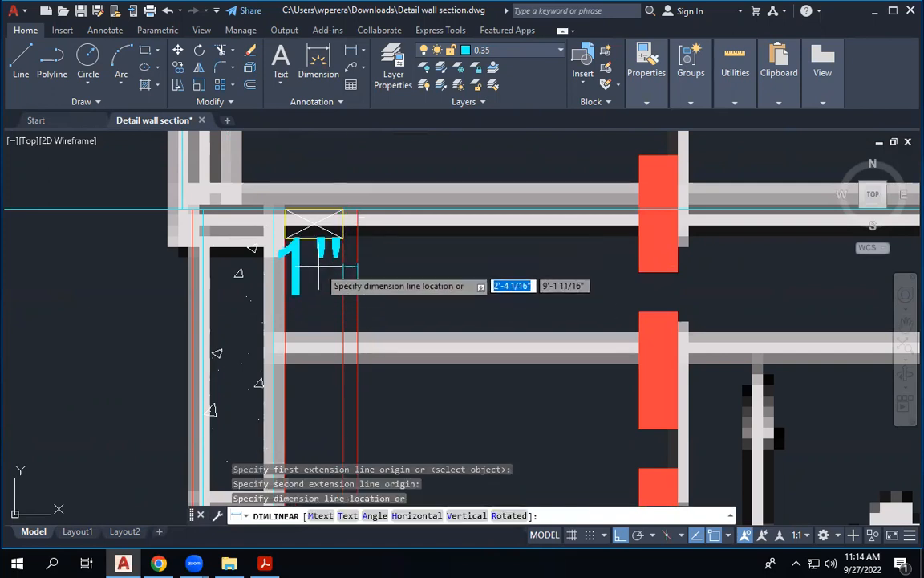
{"action": "left_click", "coordinate": [286, 296]}
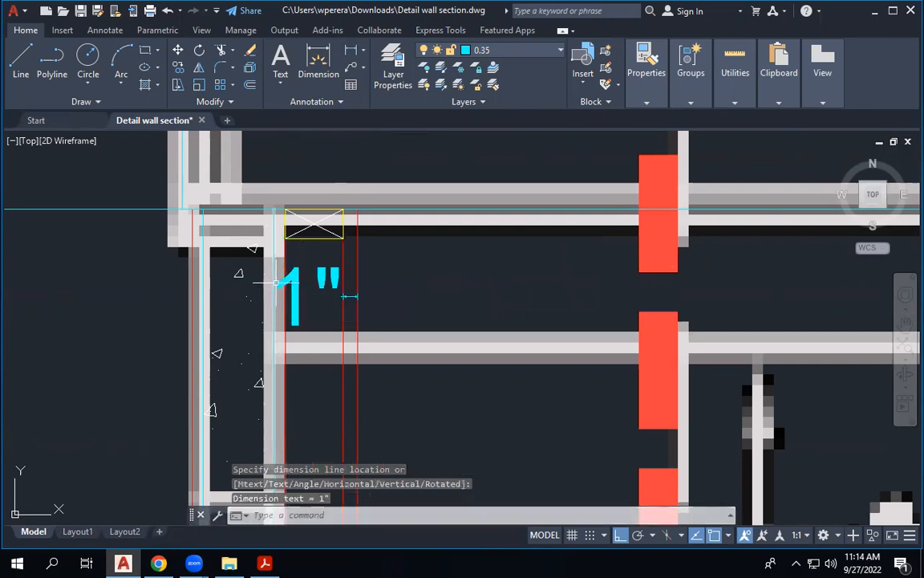
Step: Move the 1" dimension's text across the red lines to their interior side, level with the dimension line
{"action": "left_click", "coordinate": [321, 281]}
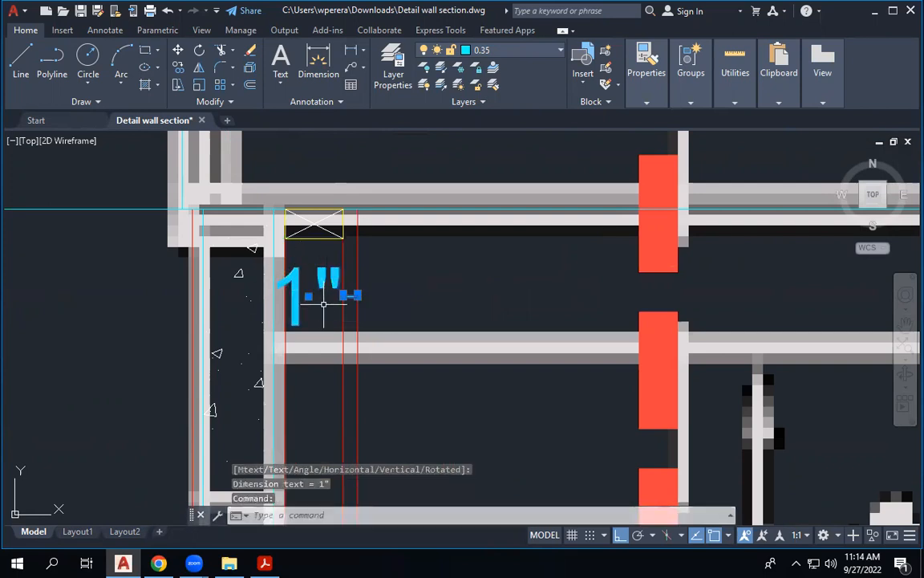
{"action": "left_click", "coordinate": [308, 296]}
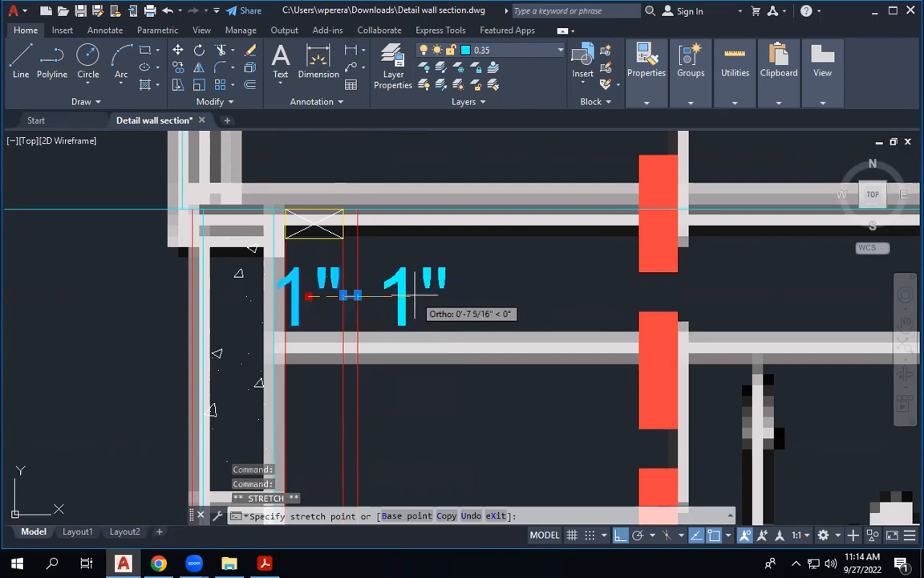
{"action": "left_click", "coordinate": [413, 296]}
{"action": "key", "text": "Escape"}
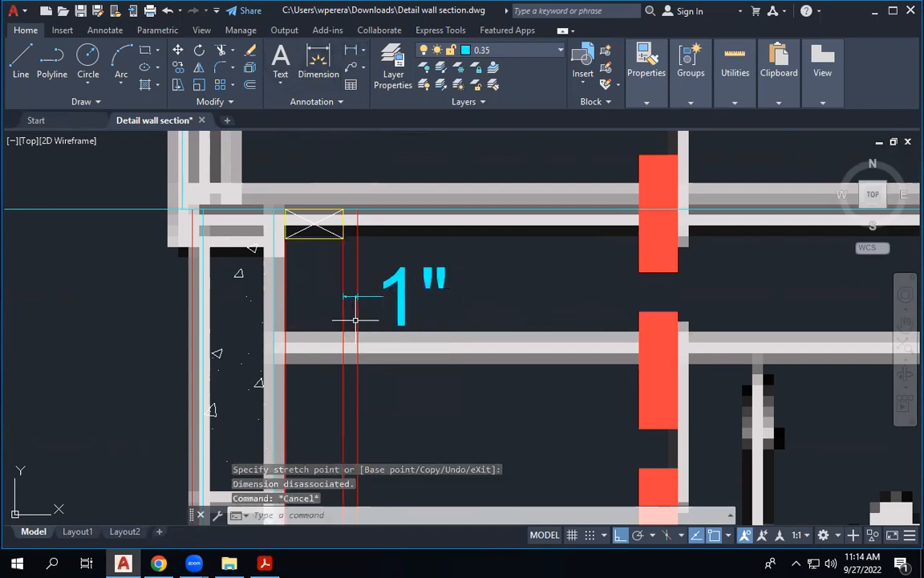
{"action": "scroll", "coordinate": [355, 319], "scroll_direction": "up", "scroll_amount": 2}
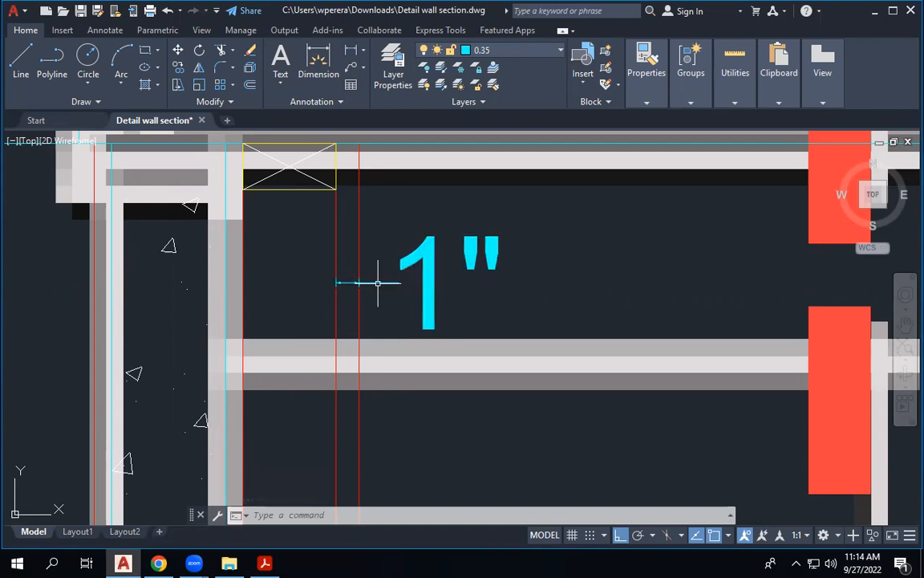
{"action": "scroll", "coordinate": [355, 282], "scroll_direction": "up", "scroll_amount": 4}
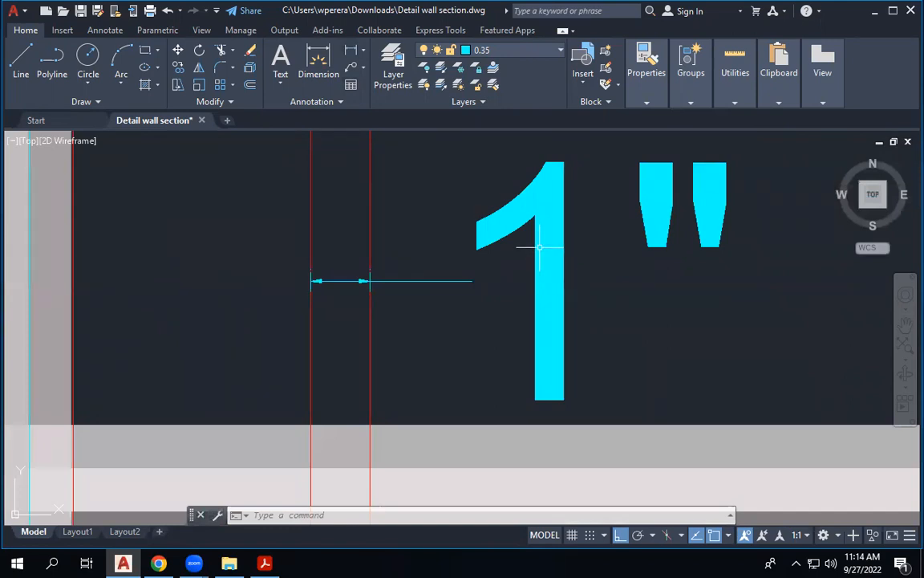
{"action": "scroll", "coordinate": [398, 269], "scroll_direction": "down", "scroll_amount": 5}
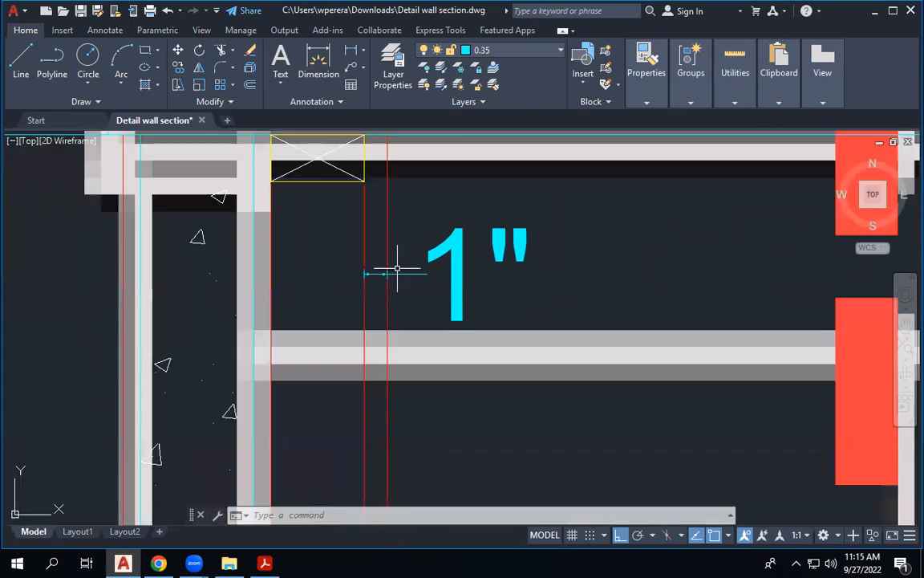
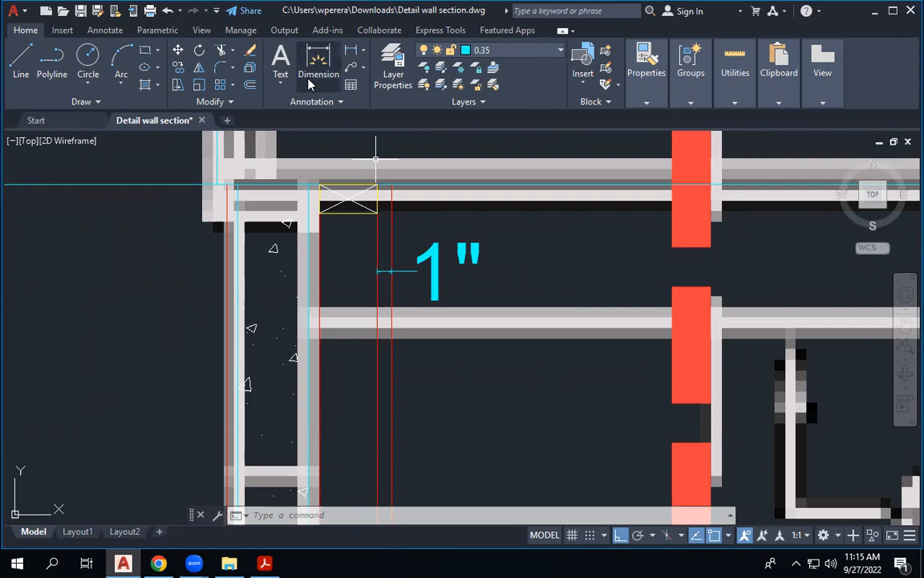
Step: Add a horizontal linear dimension across the concrete wall's thickness at its top, with the dimension line just below the wall top
{"action": "scroll", "coordinate": [340, 231], "scroll_direction": "down", "scroll_amount": 1}
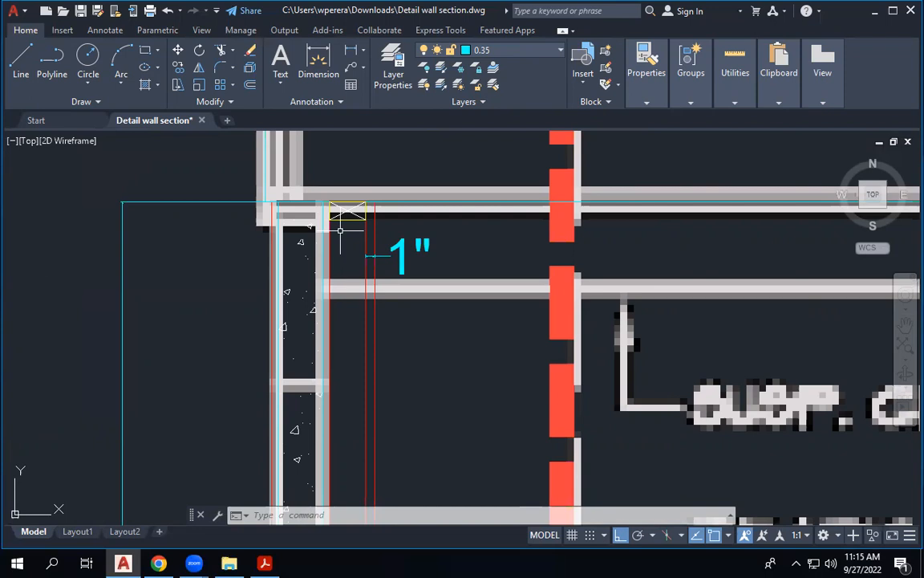
{"action": "key", "text": "Escape"}
{"action": "key", "text": "Escape"}
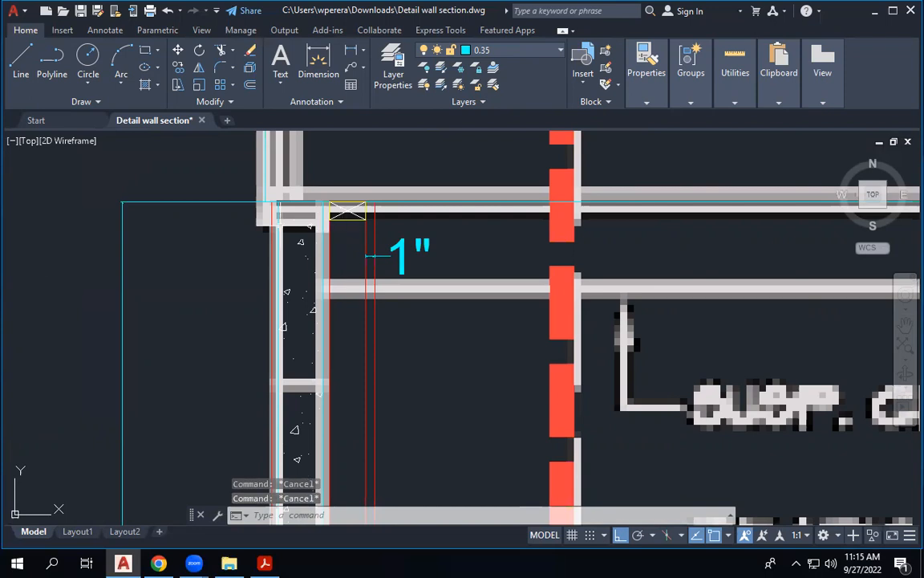
{"action": "left_click", "coordinate": [353, 53]}
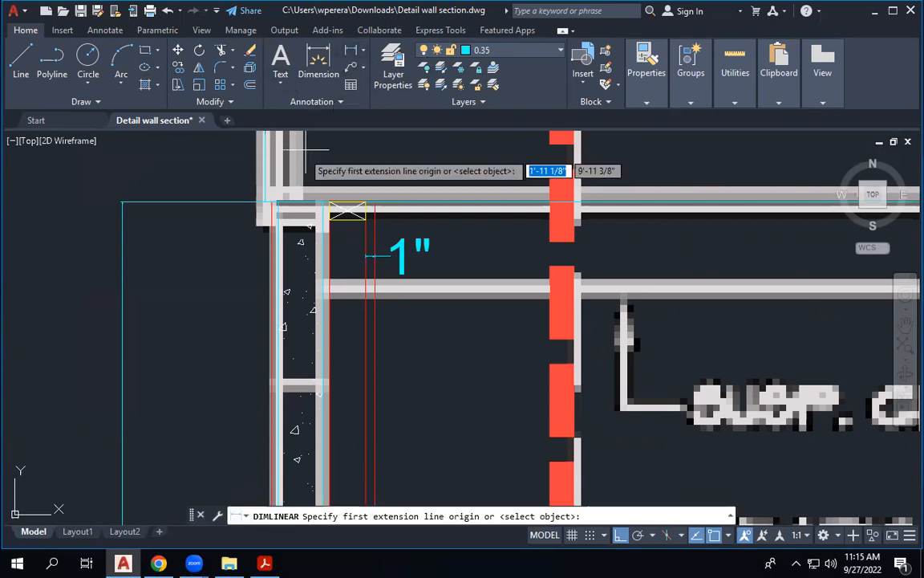
{"action": "left_click", "coordinate": [331, 202]}
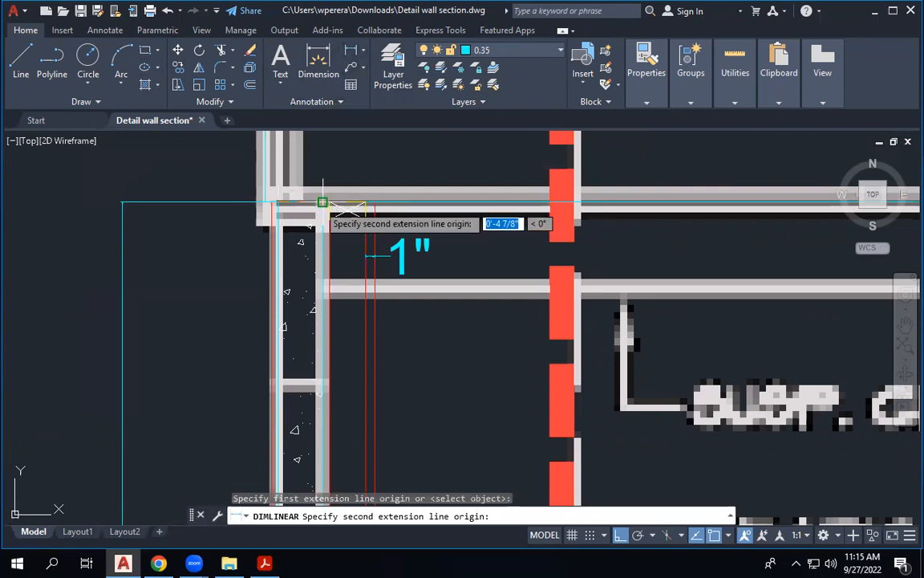
{"action": "left_click", "coordinate": [330, 202]}
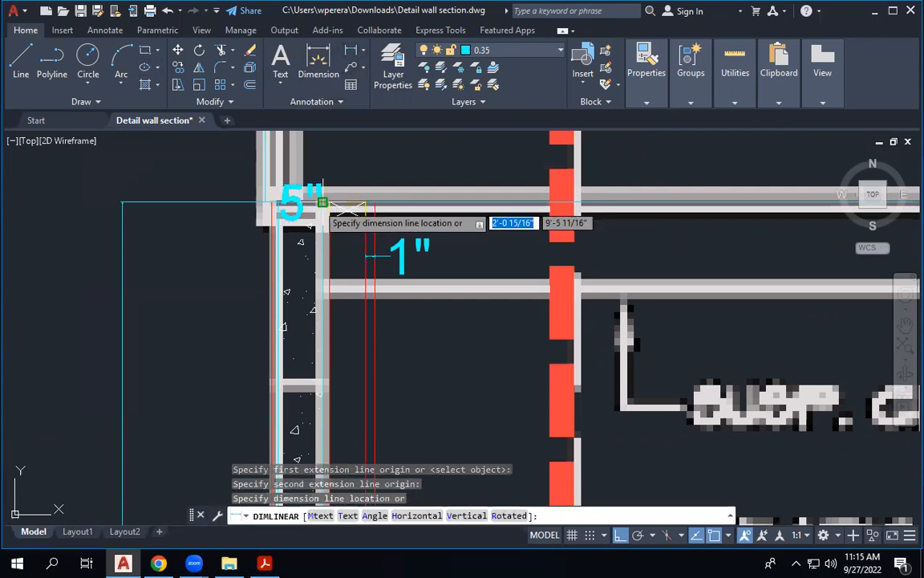
{"action": "left_click", "coordinate": [315, 257]}
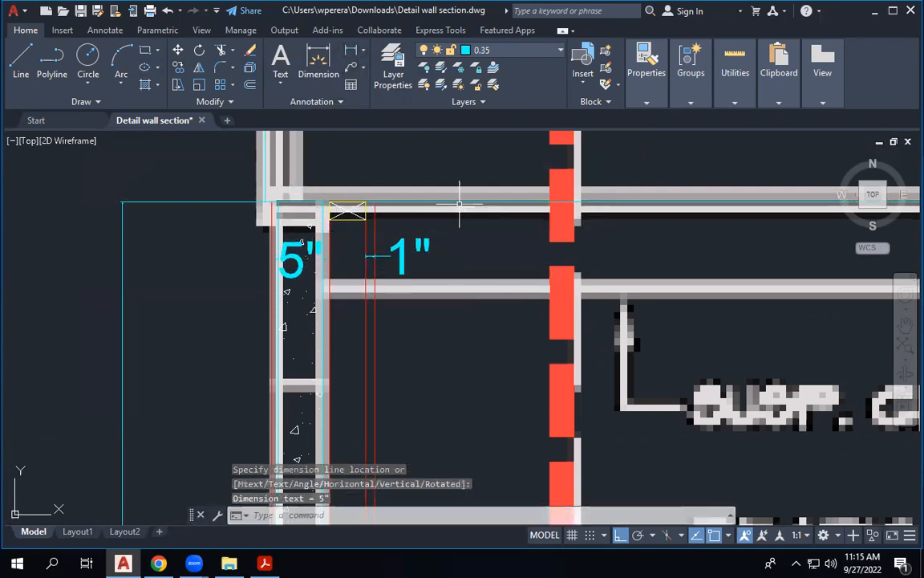
Step: Add a horizontal linear dimension from the concrete wall's inner face to the first red line past the top plate, placed below the 1" dimension
{"action": "scroll", "coordinate": [411, 232], "scroll_direction": "down", "scroll_amount": 2}
{"action": "scroll", "coordinate": [411, 231], "scroll_direction": "up", "scroll_amount": 4}
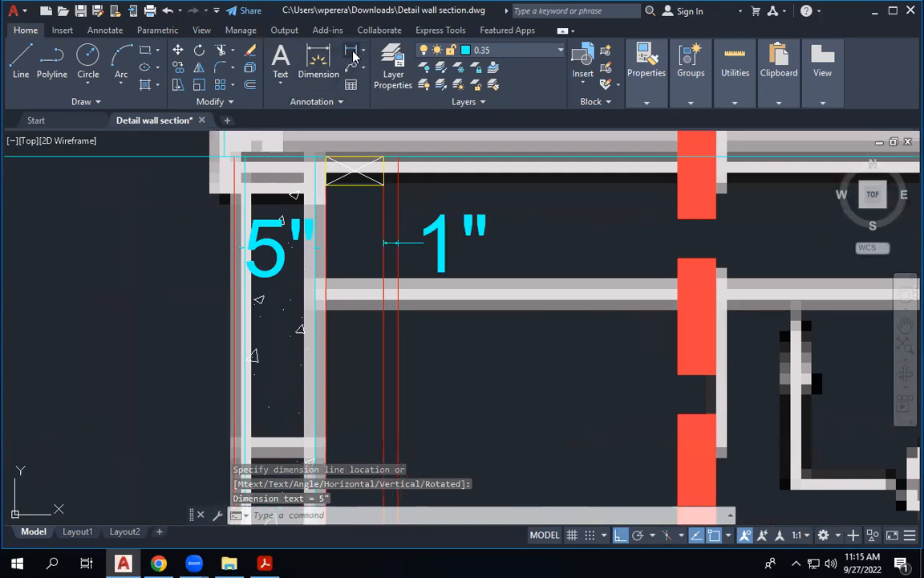
{"action": "key", "text": "space"}
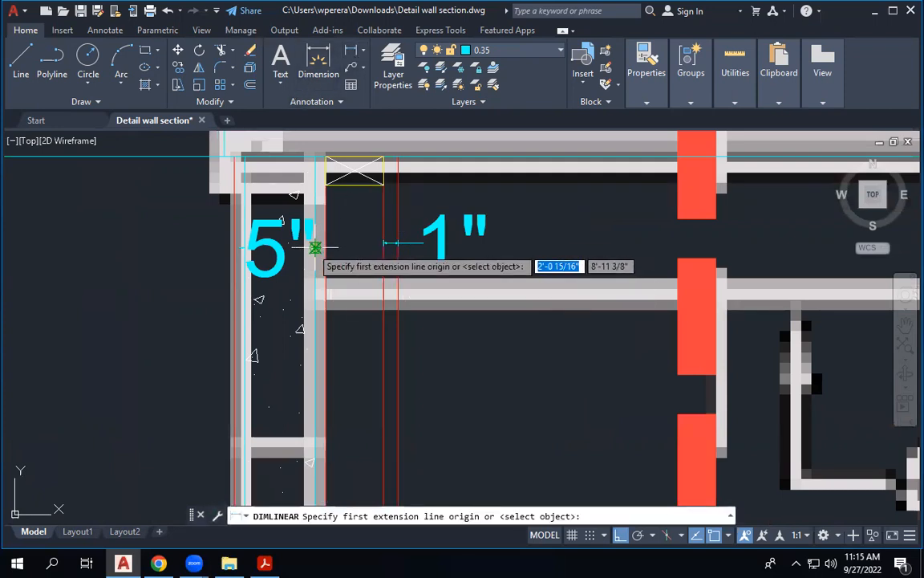
{"action": "left_click", "coordinate": [315, 248]}
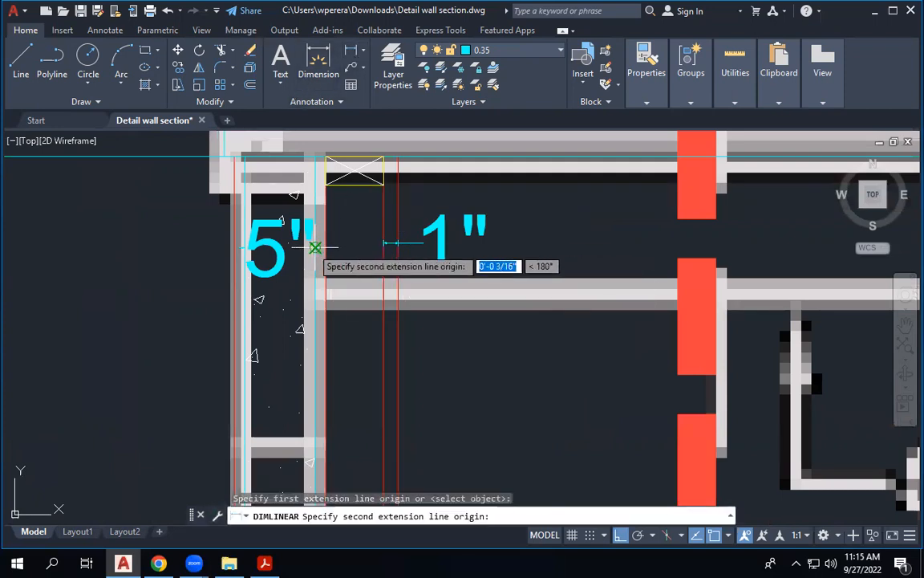
{"action": "left_click", "coordinate": [383, 242]}
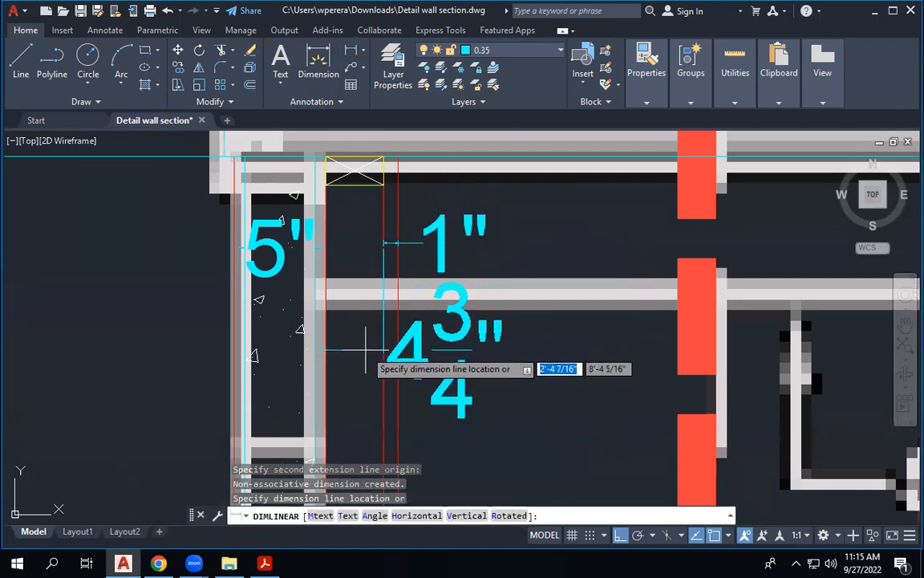
{"action": "left_click", "coordinate": [383, 332]}
{"action": "scroll", "coordinate": [450, 245], "scroll_direction": "down", "scroll_amount": 7}
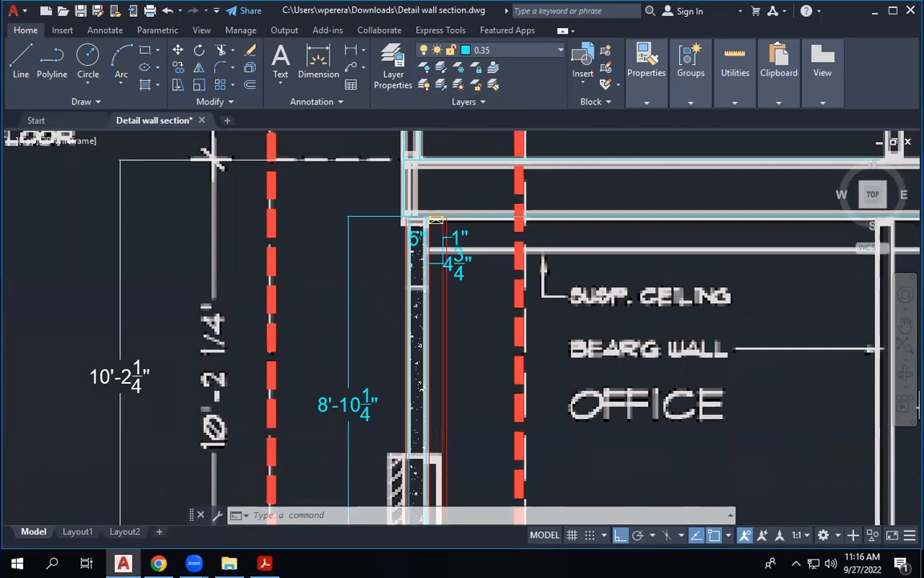
{"action": "scroll", "coordinate": [464, 238], "scroll_direction": "up", "scroll_amount": 3}
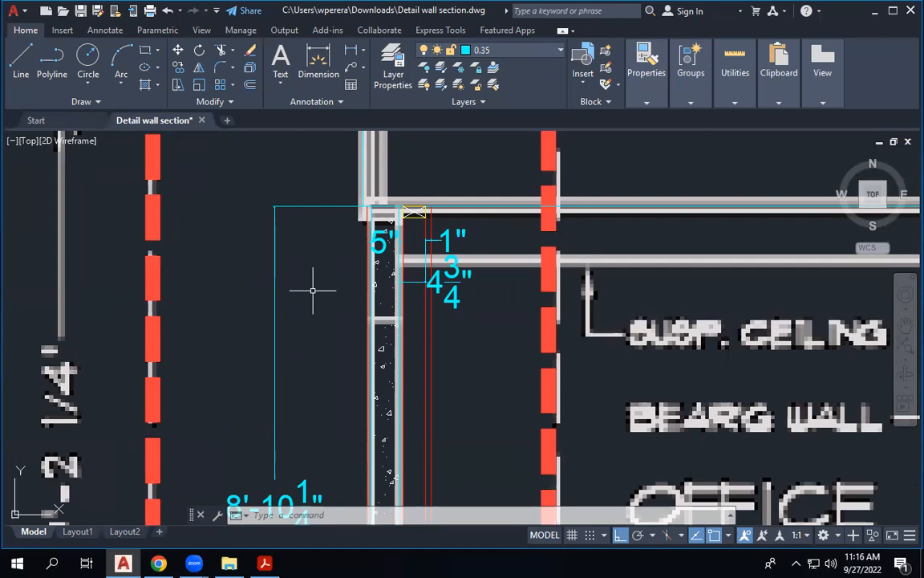
{"action": "scroll", "coordinate": [431, 161], "scroll_direction": "up", "scroll_amount": 2}
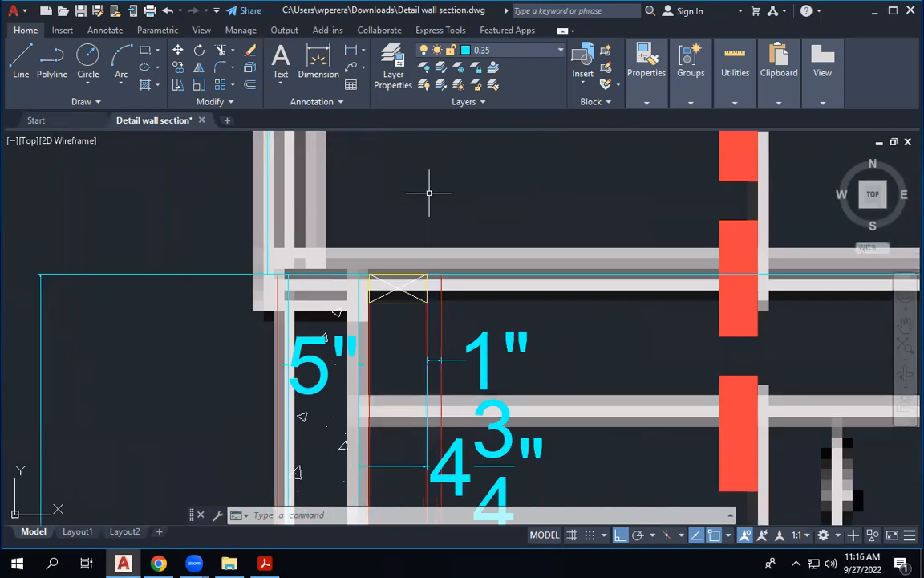
Step: Add a vertical linear dimension for the crossed top plate's height, with the dimension line on the interior side of the red lines
{"action": "left_click", "coordinate": [318, 61]}
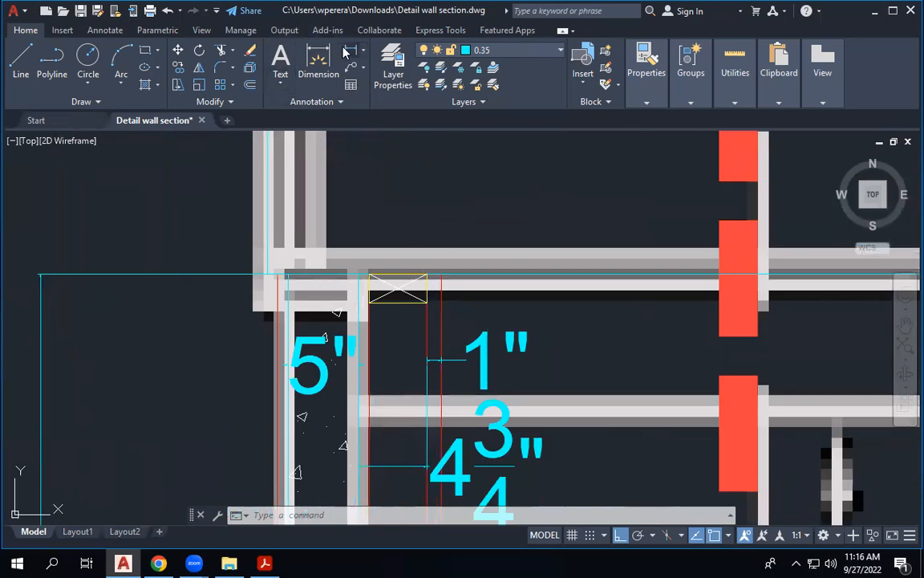
{"action": "left_click", "coordinate": [369, 274]}
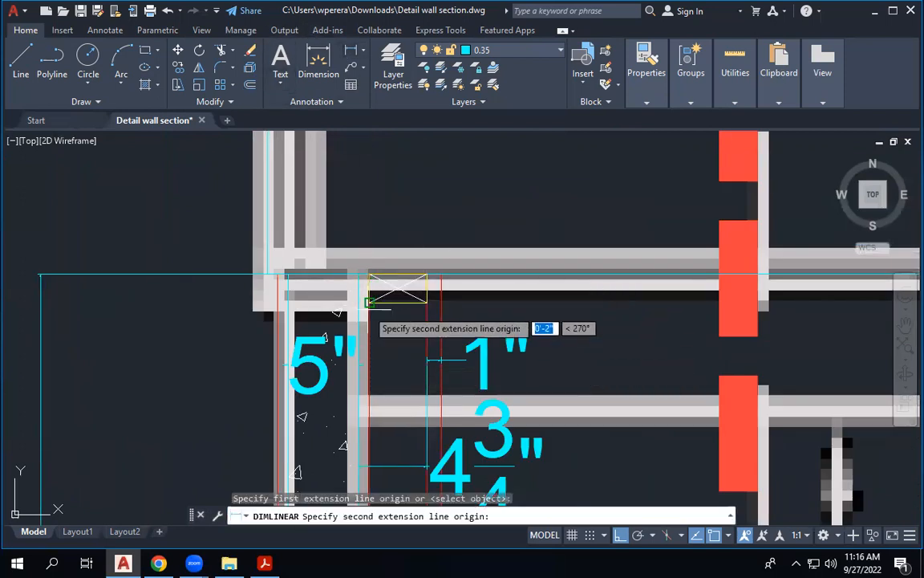
{"action": "left_click", "coordinate": [368, 303]}
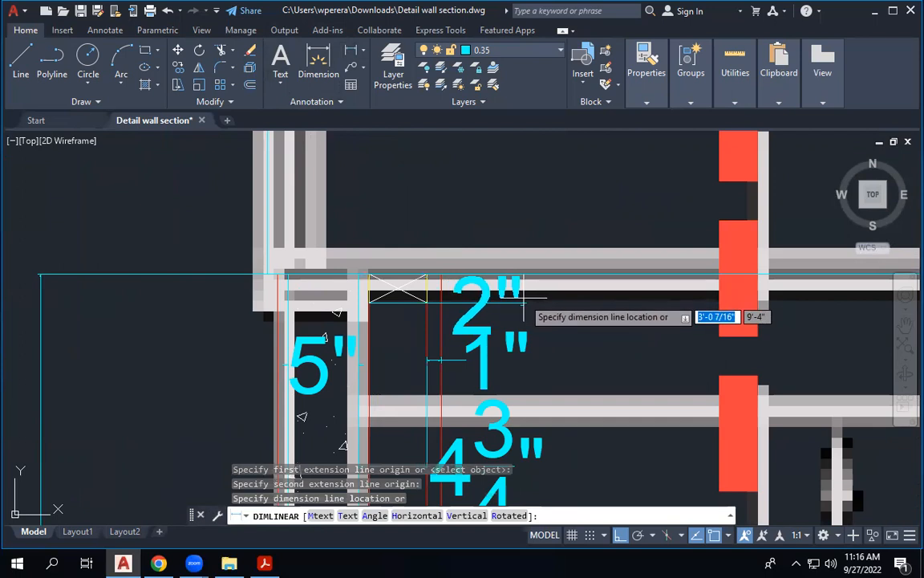
{"action": "left_click", "coordinate": [523, 296]}
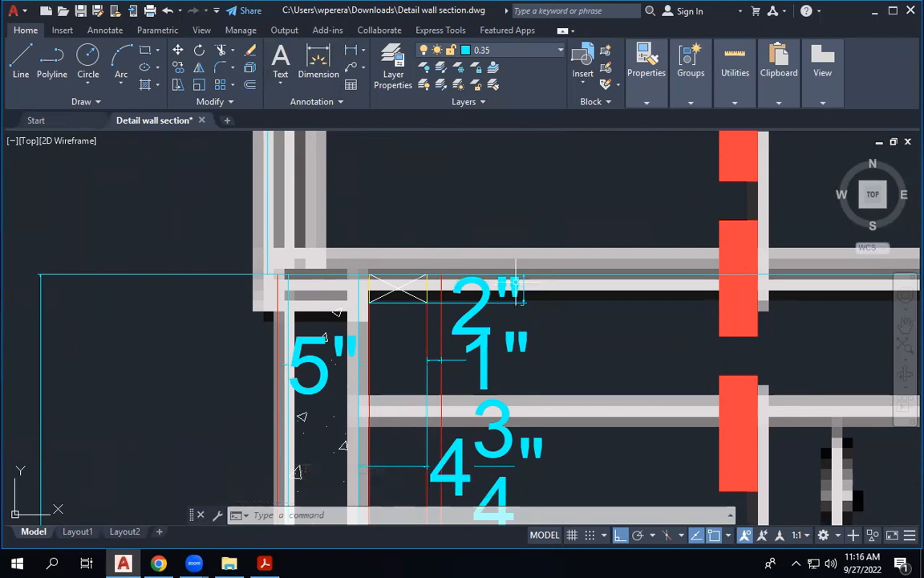
Step: Add a horizontal linear dimension across the crossed top plate's width, with the dimension line above the plate
{"action": "key", "text": "Return"}
{"action": "left_click", "coordinate": [369, 273]}
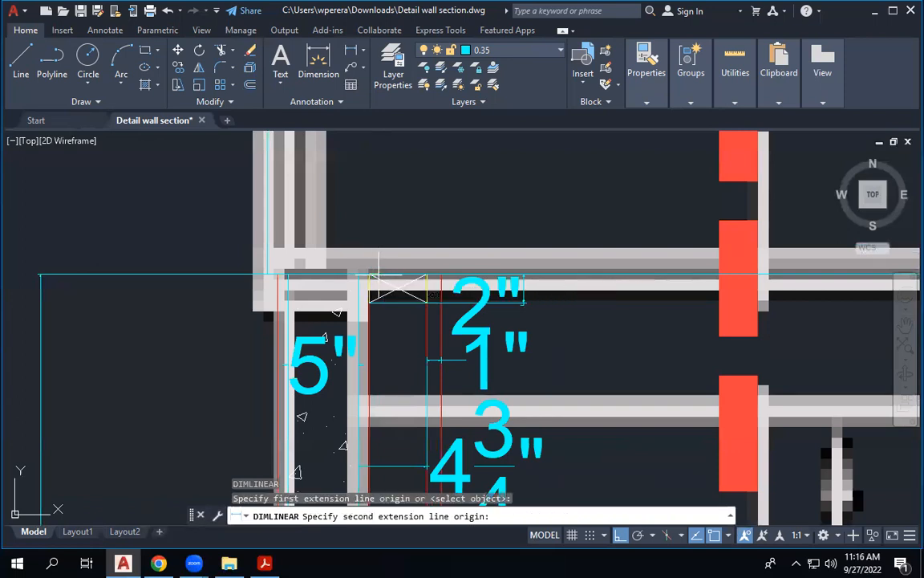
{"action": "left_click", "coordinate": [427, 277]}
{"action": "left_click", "coordinate": [428, 225]}
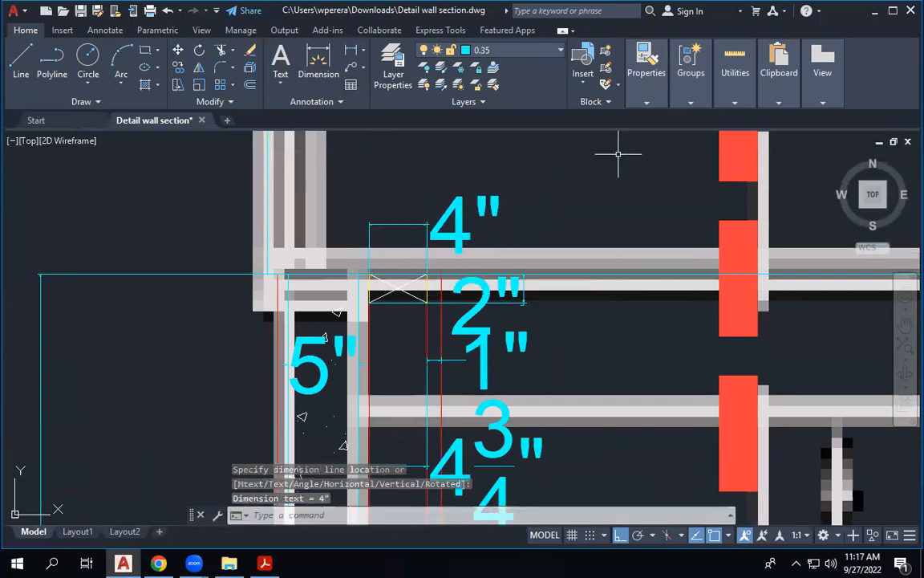
Step: Delete the width and height dimensions of the crossed top plate
{"action": "left_click", "coordinate": [460, 223]}
{"action": "key", "text": "Delete"}
{"action": "left_click", "coordinate": [476, 289]}
{"action": "key", "text": "Delete"}
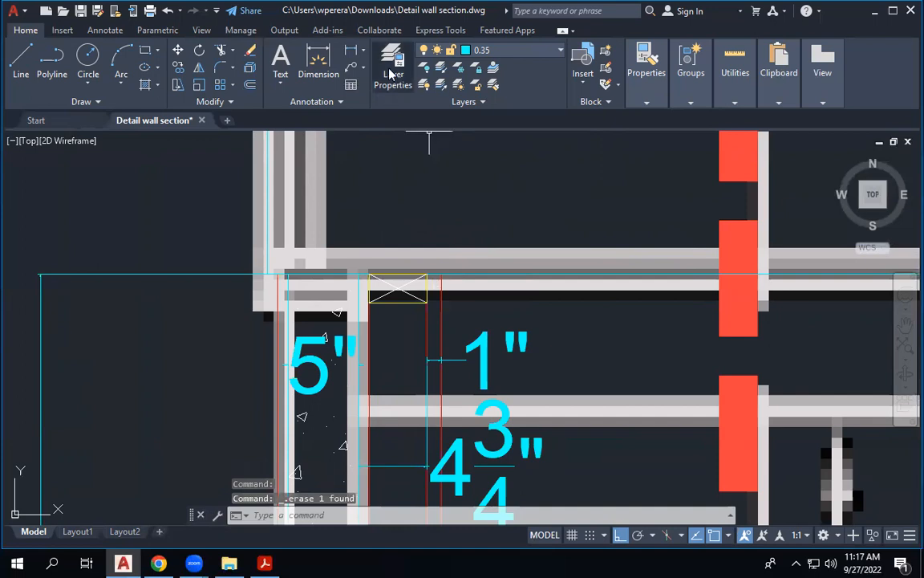
Step: Try a multileader without text running straight up from the centre of the crossed top plate, and delete it
{"action": "left_click", "coordinate": [354, 70]}
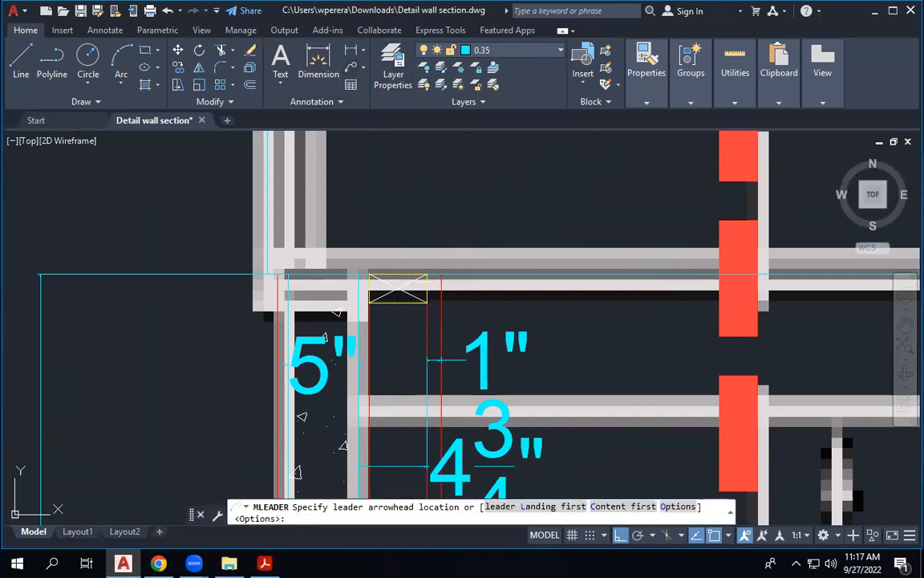
{"action": "left_click", "coordinate": [399, 275]}
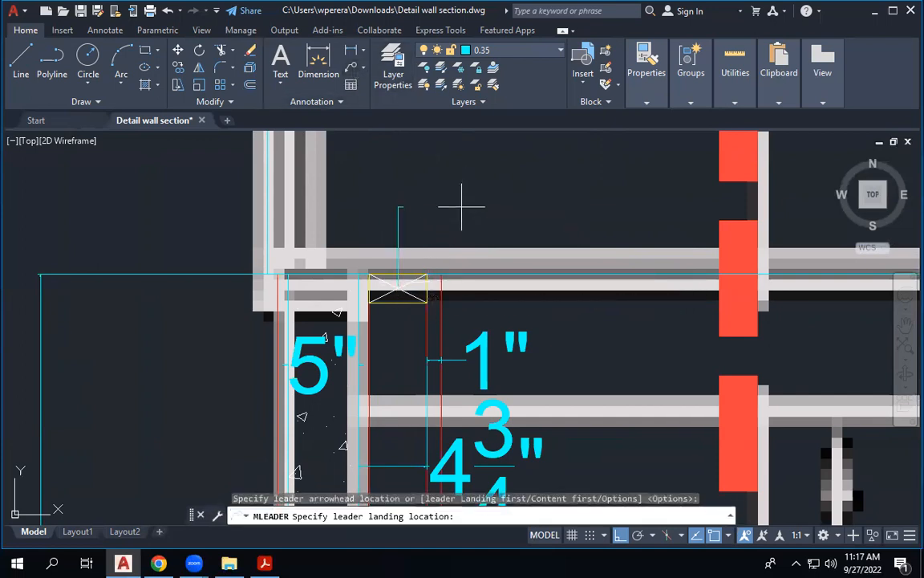
{"action": "left_click", "coordinate": [399, 198]}
{"action": "scroll", "coordinate": [406, 275], "scroll_direction": "up", "scroll_amount": 8}
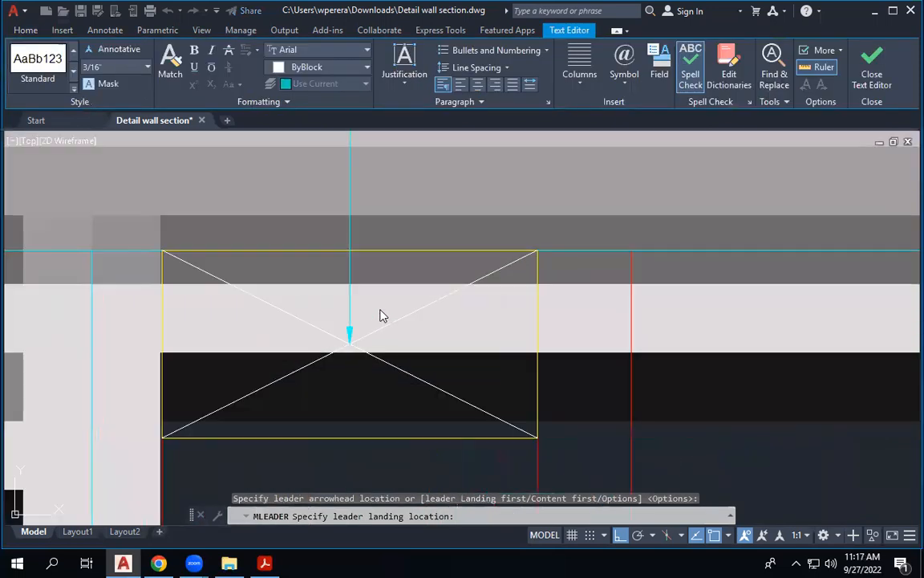
{"action": "scroll", "coordinate": [370, 325], "scroll_direction": "down", "scroll_amount": 8}
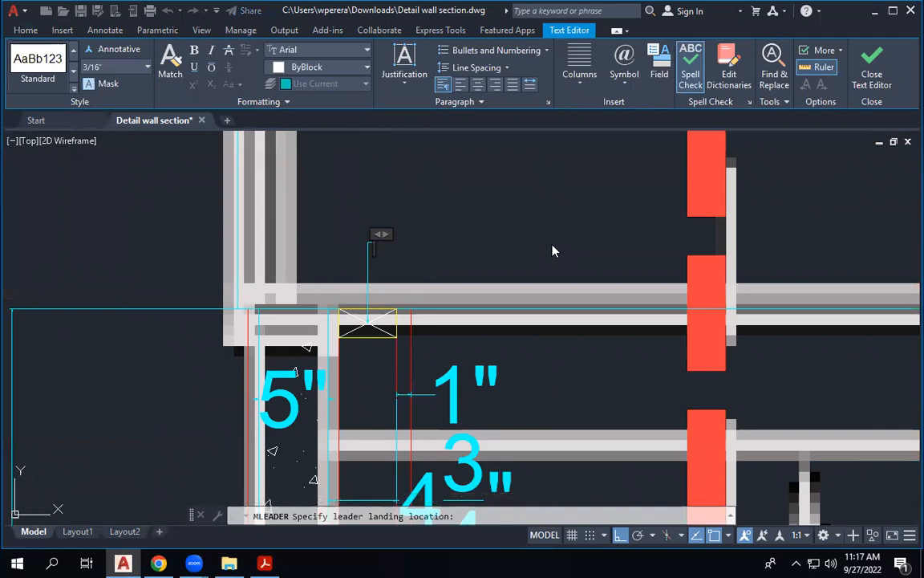
{"action": "left_click", "coordinate": [403, 250]}
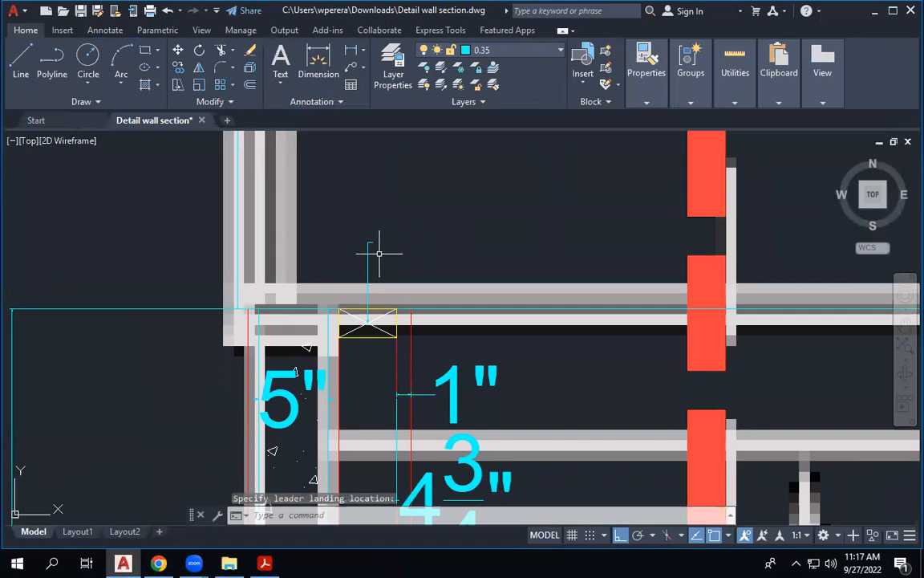
{"action": "left_click", "coordinate": [368, 253]}
{"action": "key", "text": "Delete"}
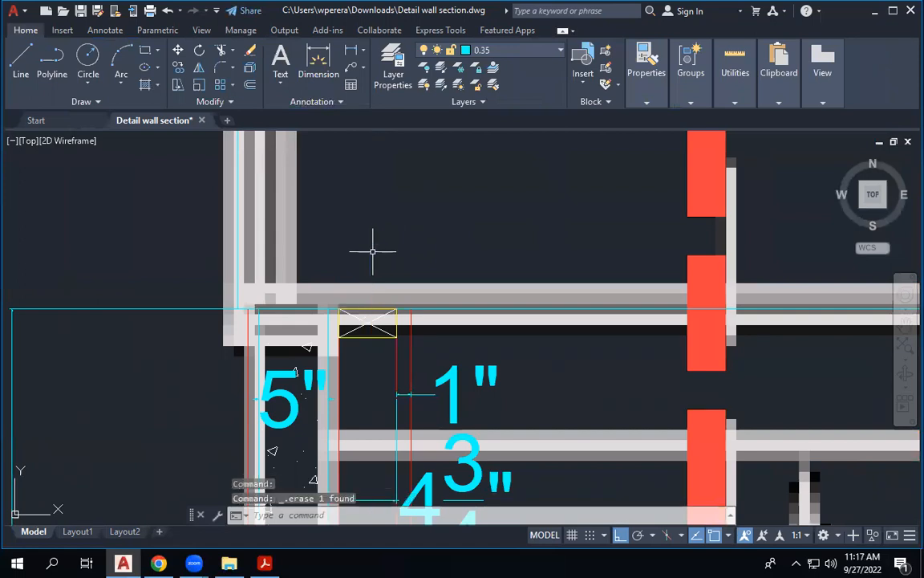
Step: Add a multileader with Ortho off from the midpoint of the top plate's upper edge, slanting up to an interior-side landing, without text
{"action": "left_click", "coordinate": [363, 69]}
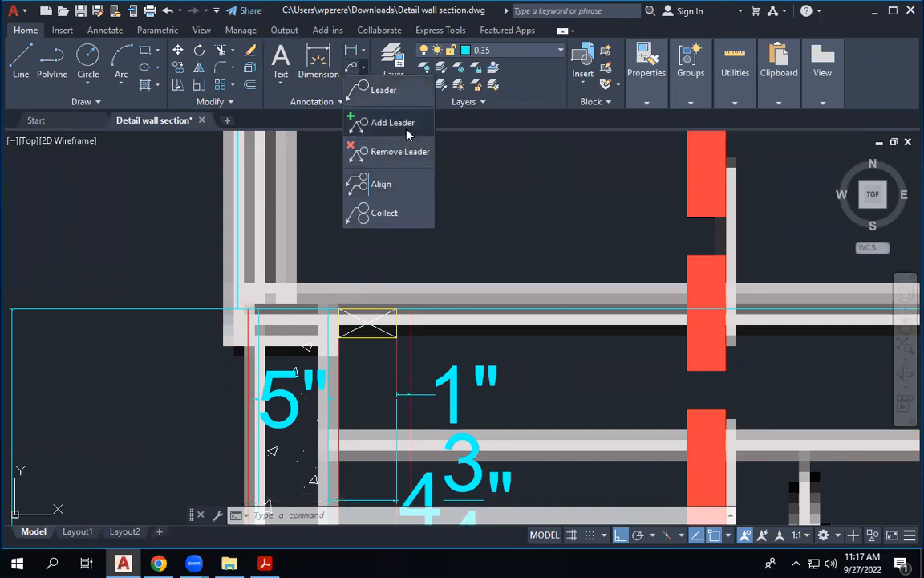
{"action": "left_click", "coordinate": [379, 92]}
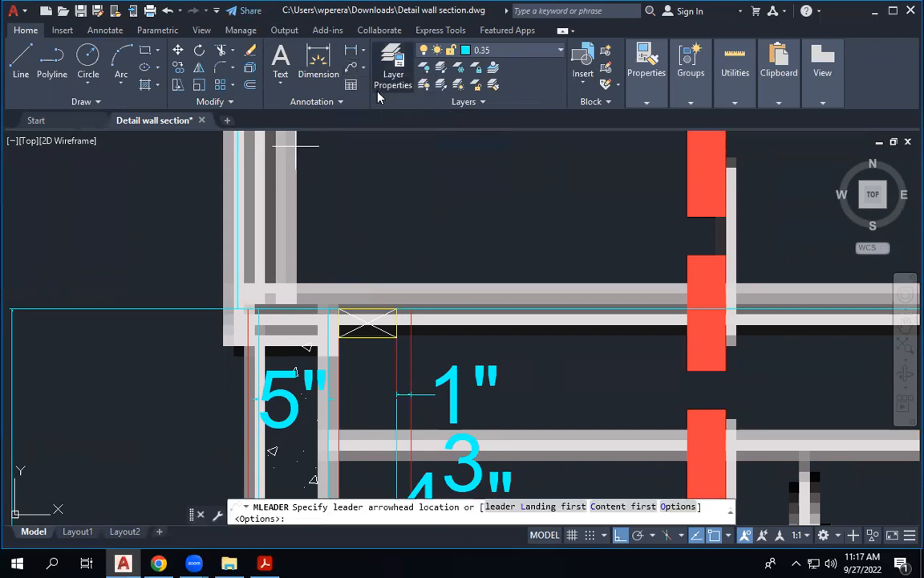
{"action": "left_click", "coordinate": [367, 310]}
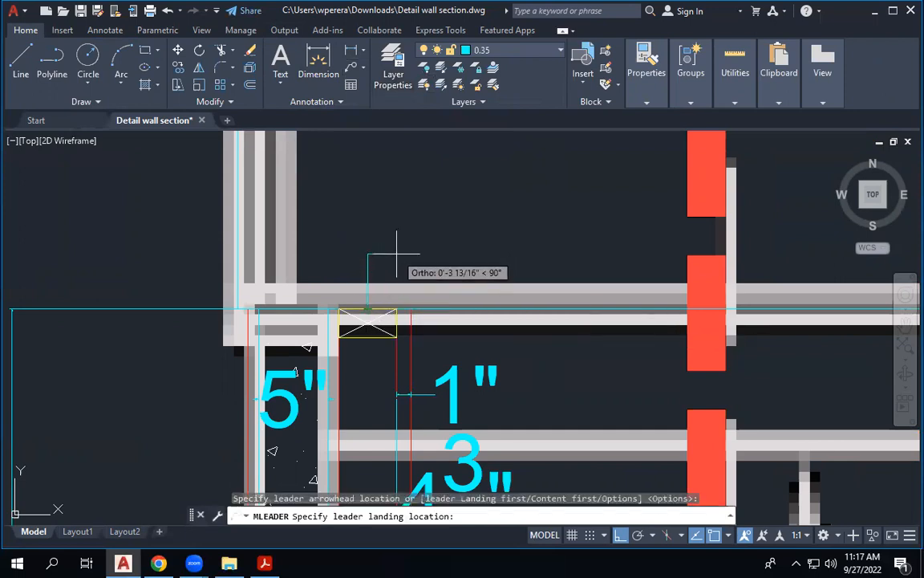
{"action": "key", "text": "F8"}
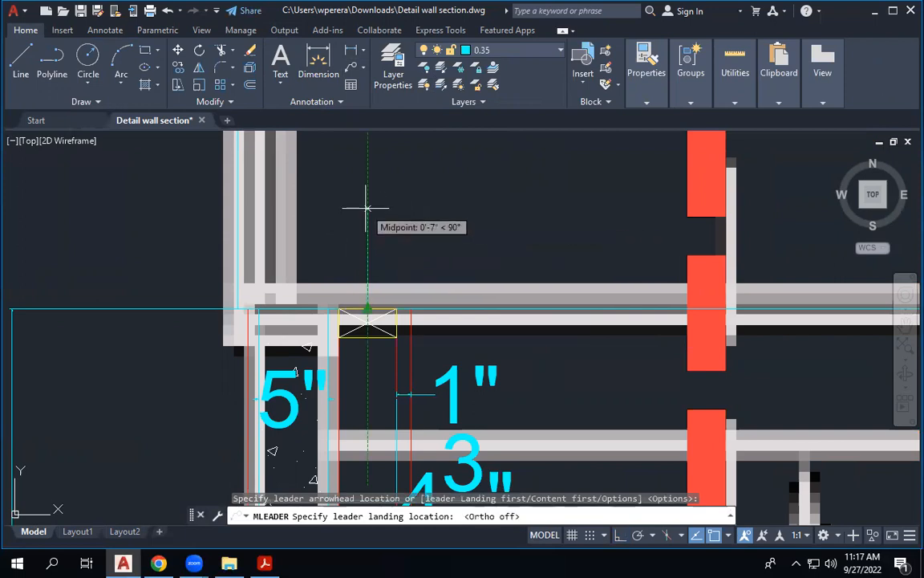
{"action": "left_click", "coordinate": [430, 213]}
{"action": "scroll", "coordinate": [449, 225], "scroll_direction": "up", "scroll_amount": 4}
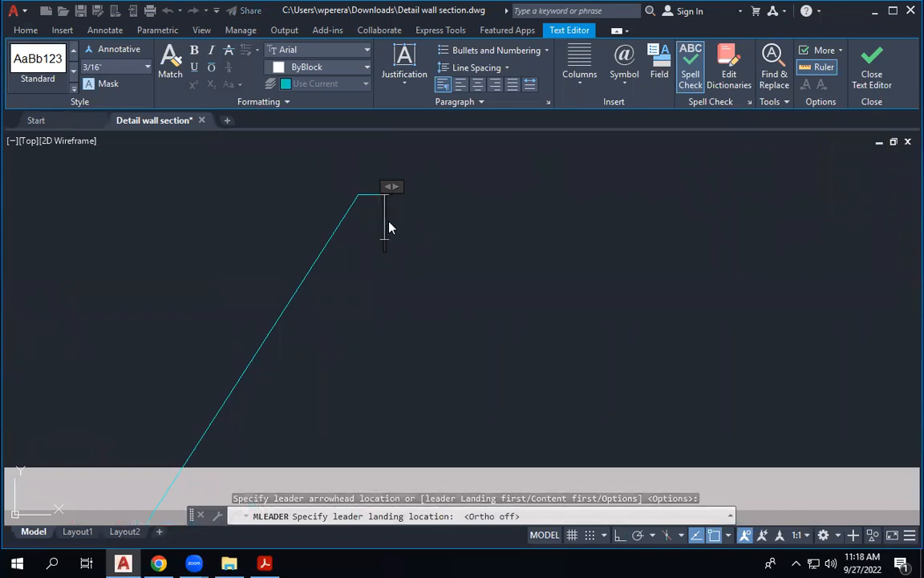
{"action": "scroll", "coordinate": [388, 227], "scroll_direction": "down", "scroll_amount": 3}
{"action": "scroll", "coordinate": [291, 361], "scroll_direction": "up", "scroll_amount": 2}
{"action": "scroll", "coordinate": [462, 240], "scroll_direction": "down", "scroll_amount": 2}
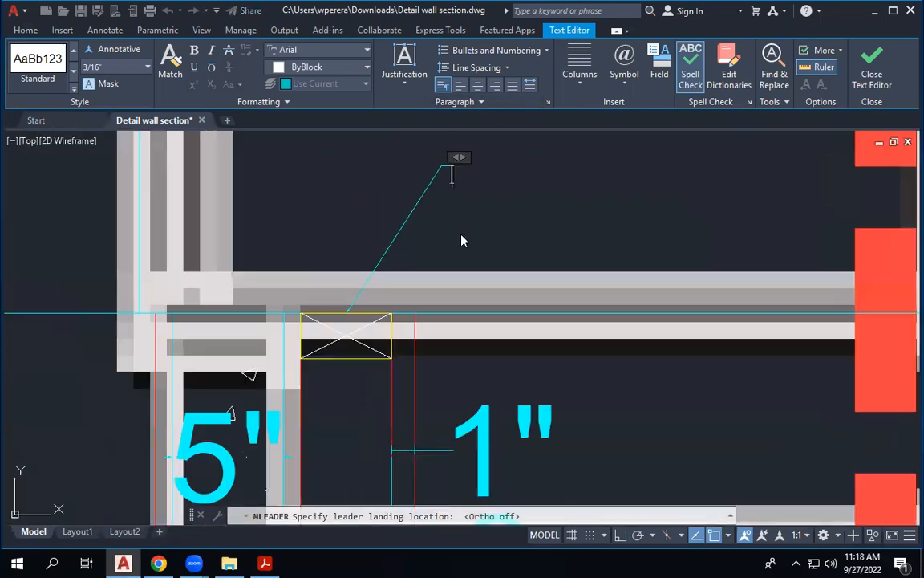
{"action": "scroll", "coordinate": [454, 178], "scroll_direction": "up", "scroll_amount": 2}
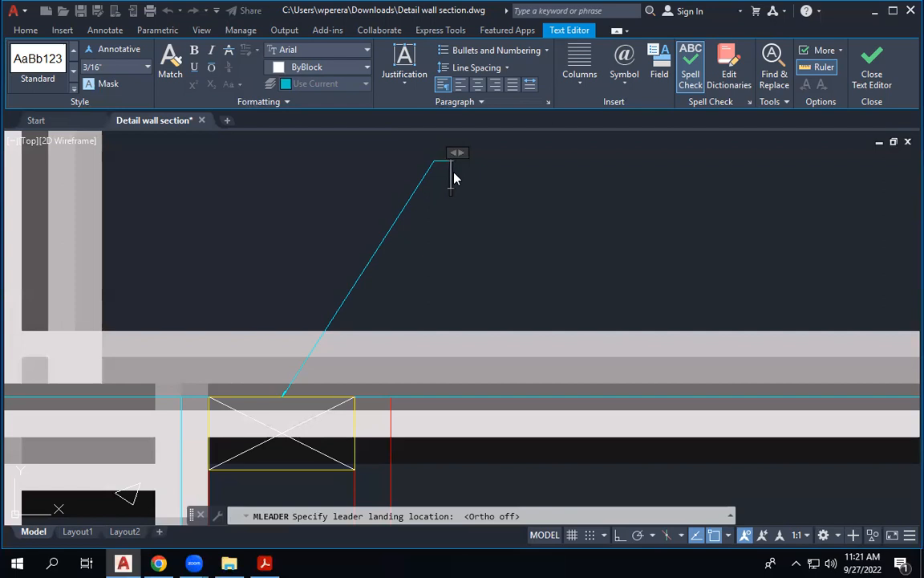
{"action": "left_click", "coordinate": [454, 174]}
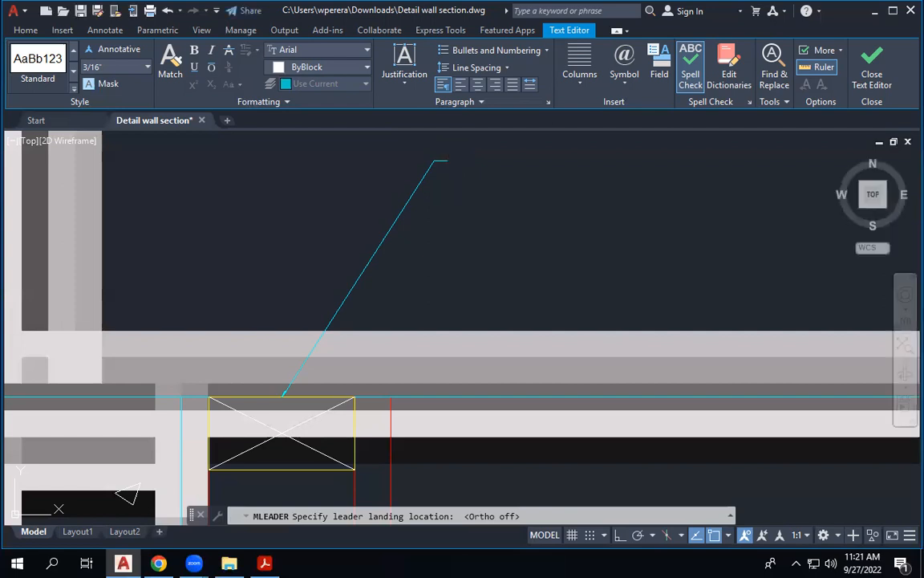
{"action": "key", "text": "Escape"}
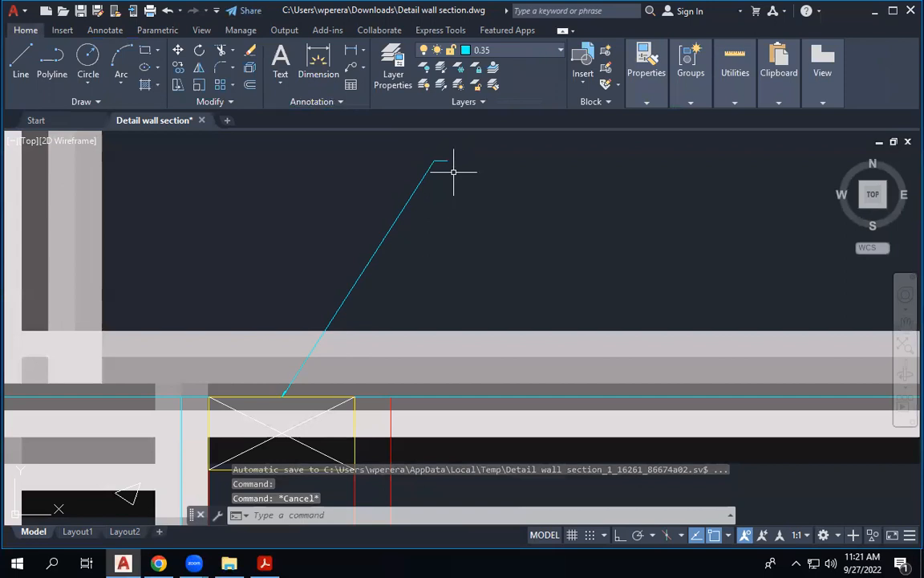
Step: Save the drawing and quit AutoCAD, saving the remaining changes to Detail wall section.dwg
{"action": "key", "text": "ctrl+s"}
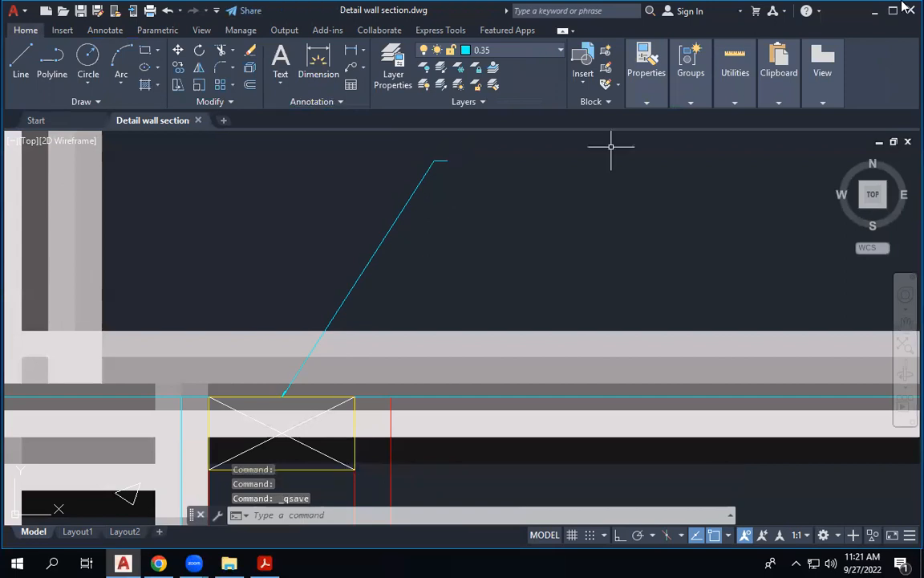
{"action": "scroll", "coordinate": [554, 341], "scroll_direction": "down", "scroll_amount": 5}
{"action": "scroll", "coordinate": [554, 341], "scroll_direction": "down", "scroll_amount": 5}
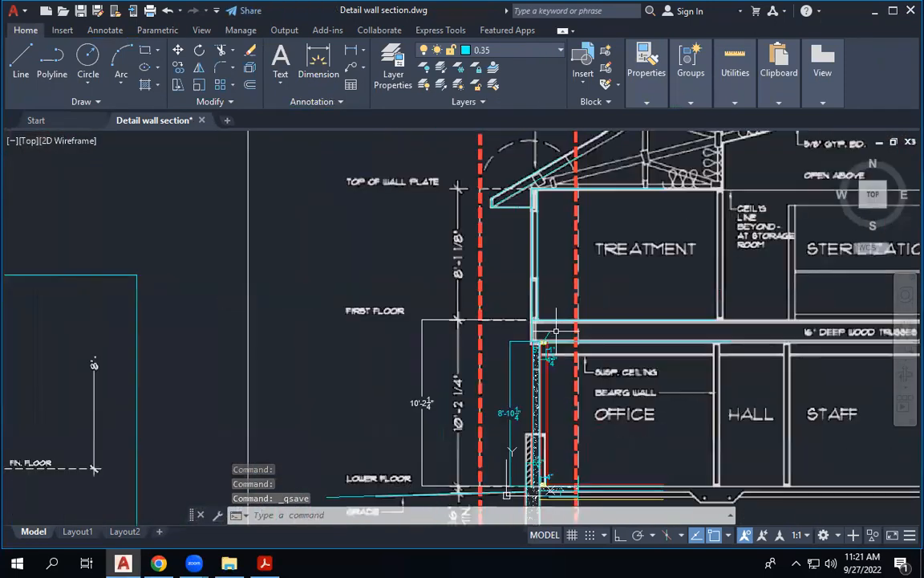
{"action": "left_click", "coordinate": [909, 10]}
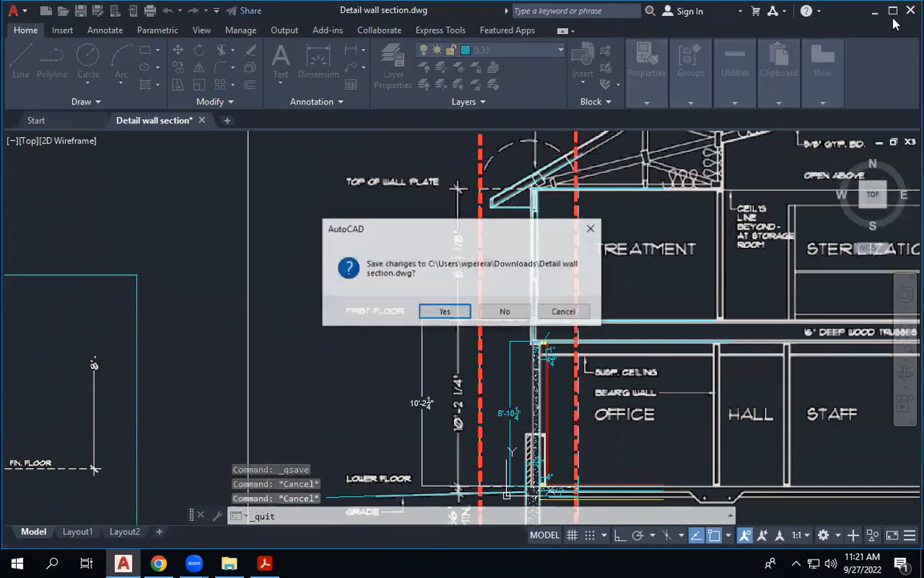
{"action": "left_click", "coordinate": [461, 315]}
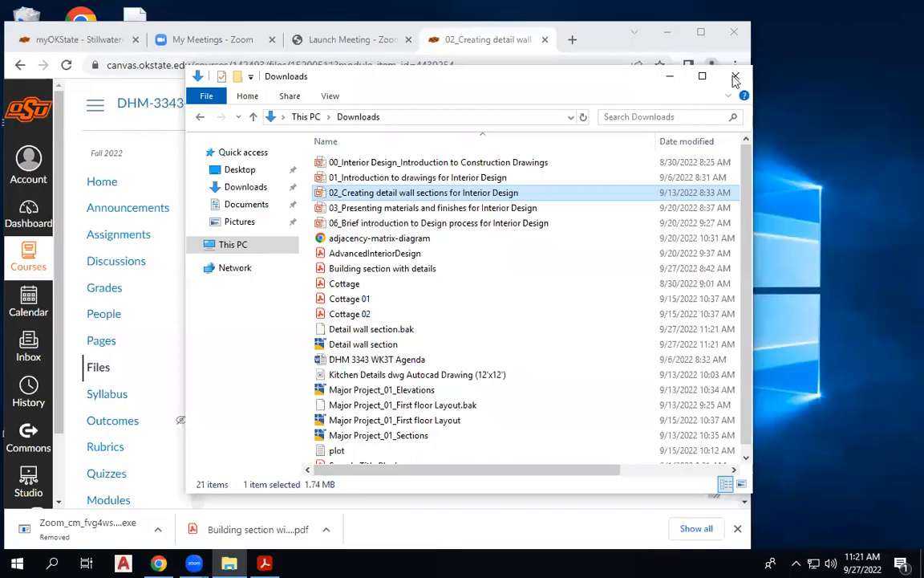
Step: Close the Downloads folder, the Chrome course page and the Building section with details PDF in Acrobat
{"action": "left_click", "coordinate": [735, 75]}
{"action": "left_click", "coordinate": [734, 34]}
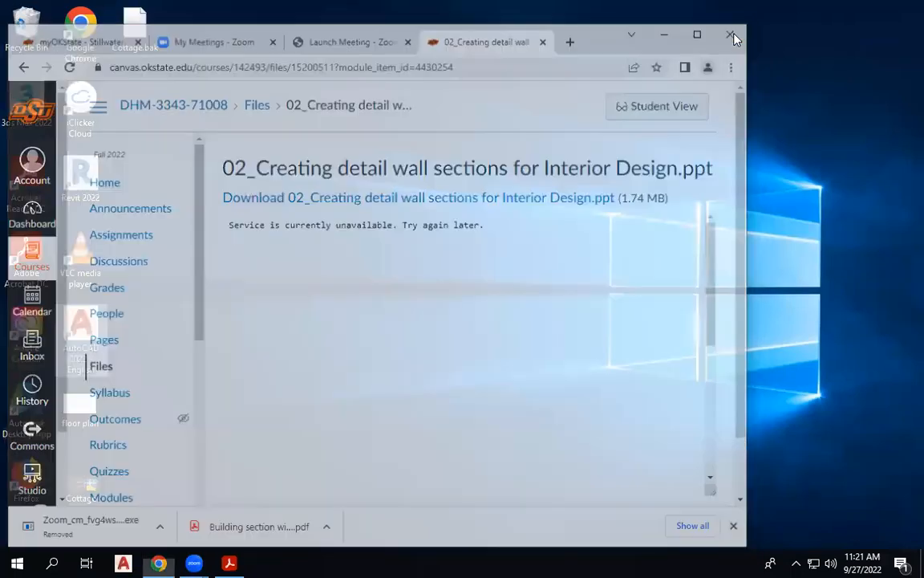
{"action": "left_click", "coordinate": [192, 562]}
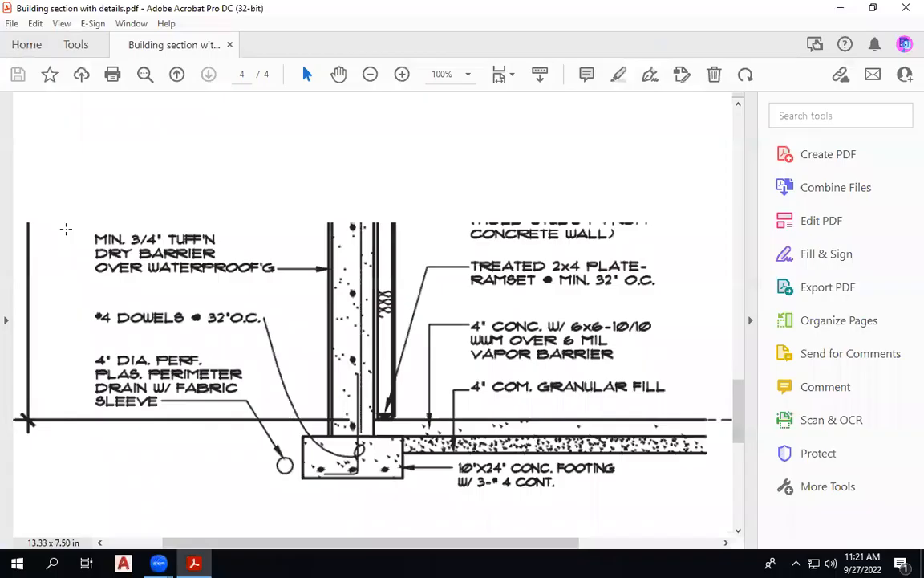
{"action": "left_click", "coordinate": [905, 11]}
Step: Open a new Google Chrome window and enter the portal's web address
{"action": "left_click", "coordinate": [69, 32]}
{"action": "double_click", "coordinate": [69, 32]}
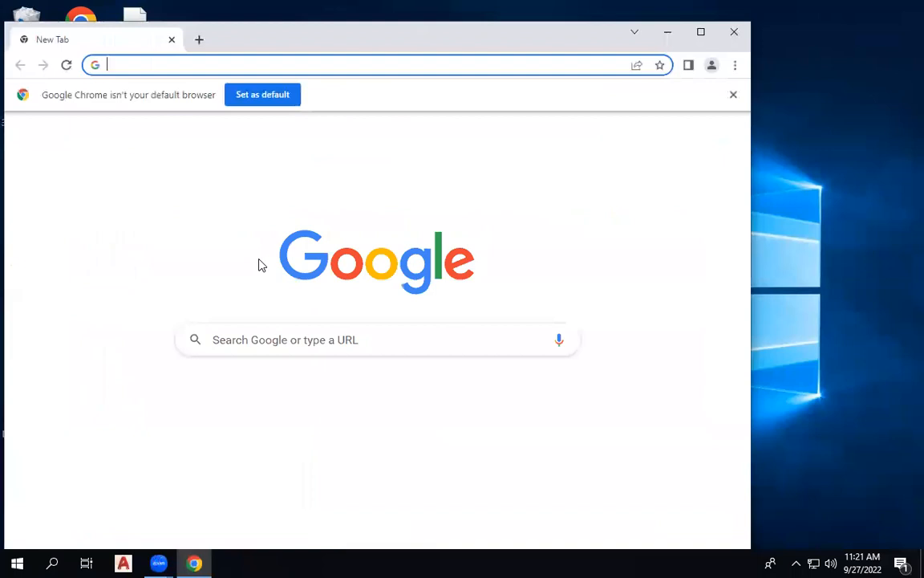
{"action": "left_click", "coordinate": [271, 65]}
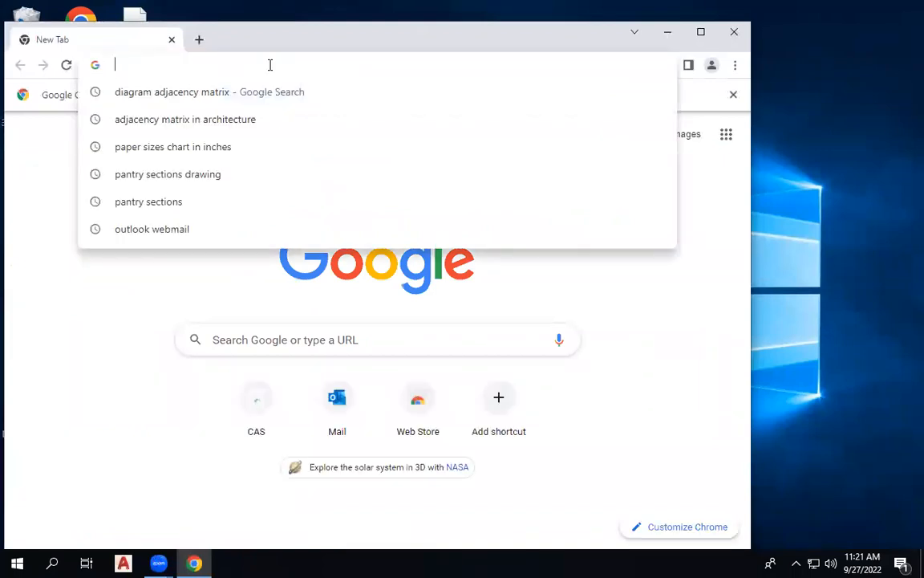
{"action": "type", "text": "portal%2Findex.php%2Fmodule%2F"}
{"action": "key", "text": "Return"}
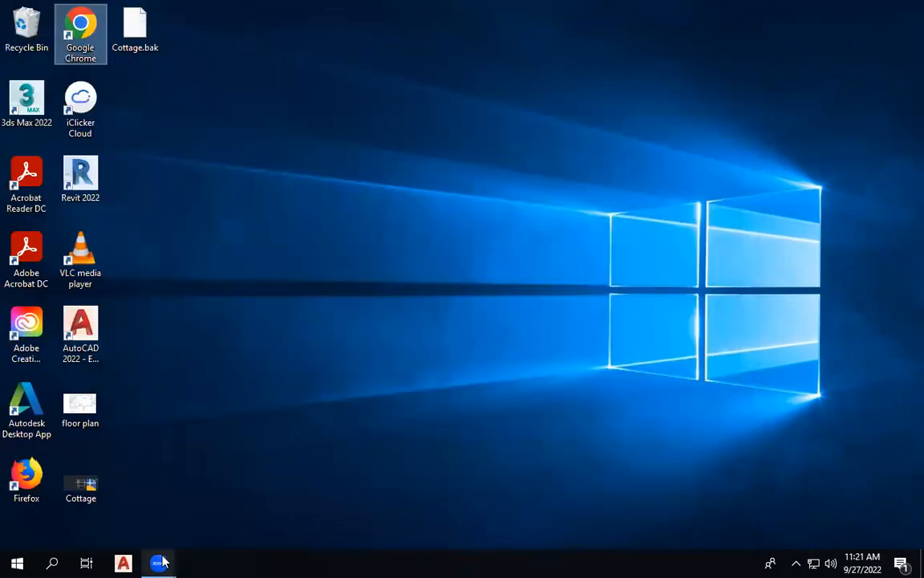
Step: Switch to Zoom's Meeting Controls window
{"action": "mouse_move", "coordinate": [163, 560]}
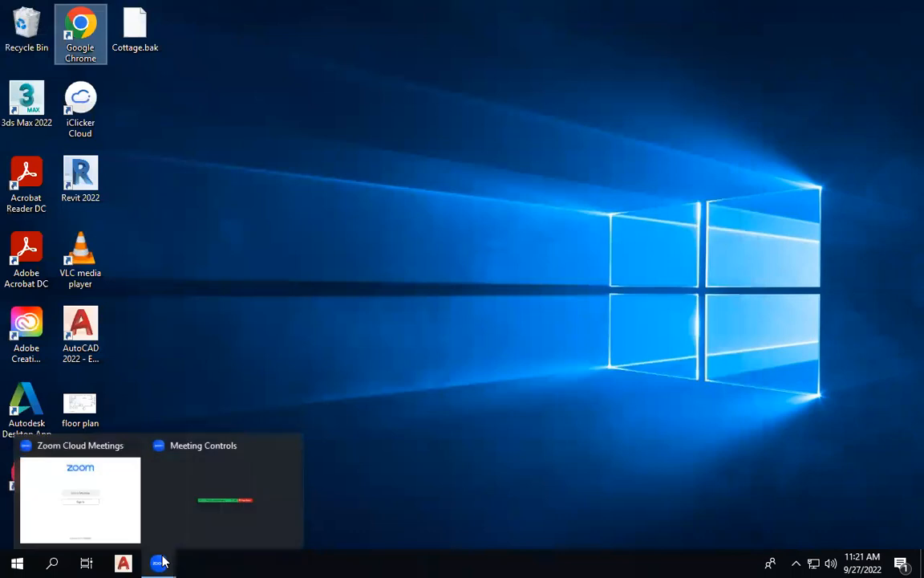
{"action": "left_click", "coordinate": [185, 511]}
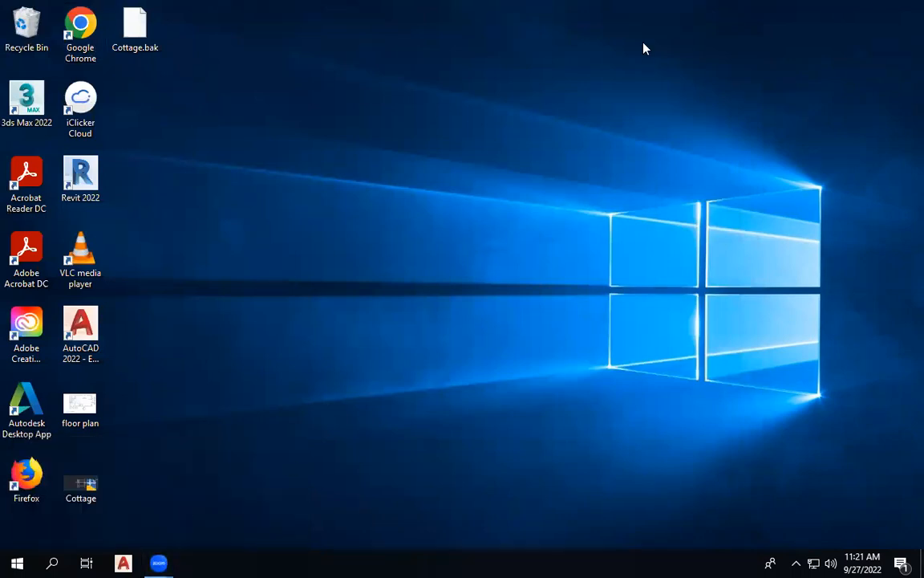